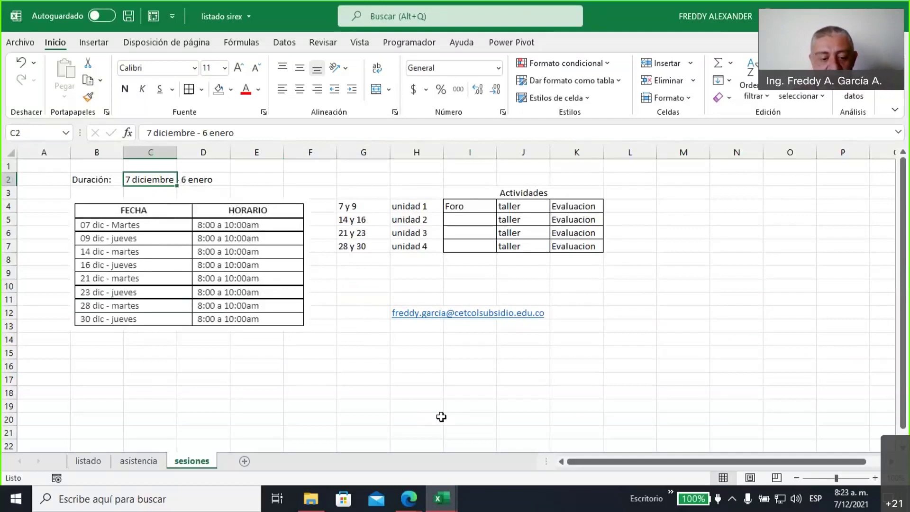
Switch to the Edge window and show the Colsubsidio education platform's login page
{"action": "left_click", "coordinate": [410, 500]}
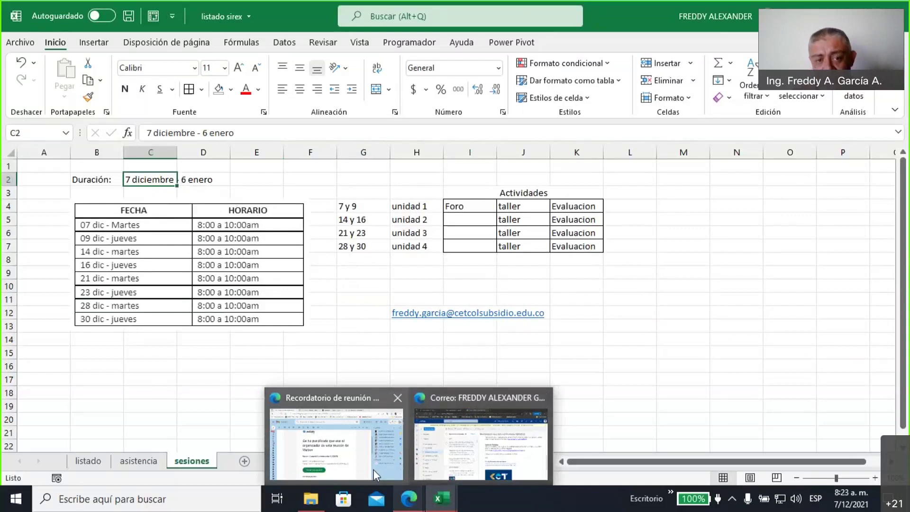
{"action": "left_click", "coordinate": [374, 469]}
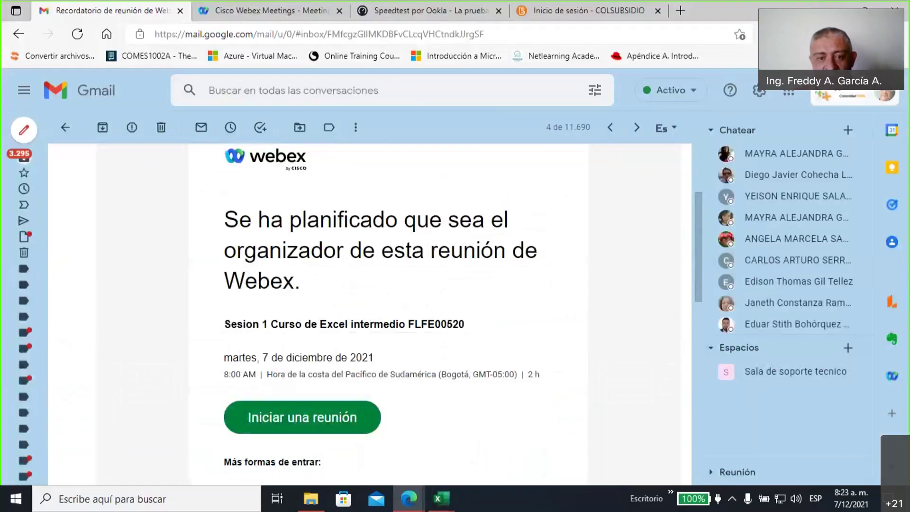
{"action": "left_click", "coordinate": [867, 9]}
{"action": "left_click", "coordinate": [508, 135]}
{"action": "left_click", "coordinate": [679, 126]}
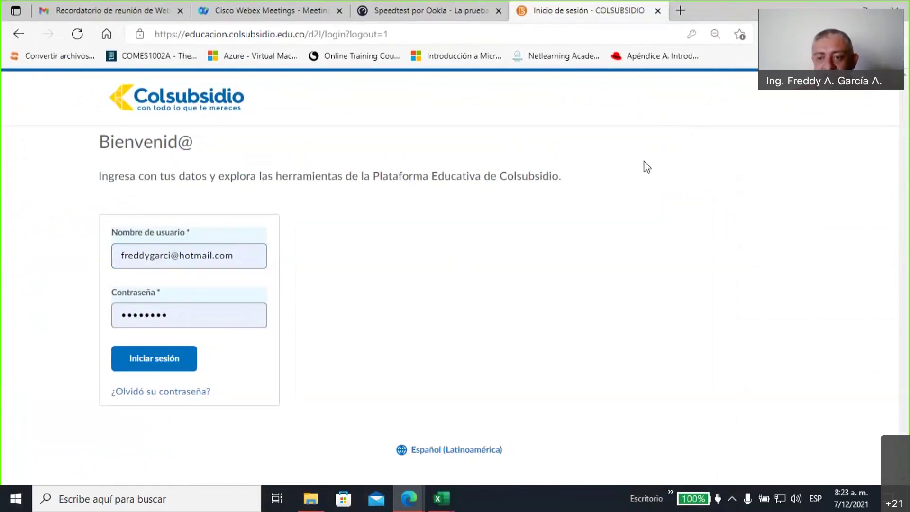
Highlight the web address of the Colsubsidio login page, keeping the browser window maximized
{"action": "double_click", "coordinate": [815, 6]}
{"action": "left_click", "coordinate": [540, 127]}
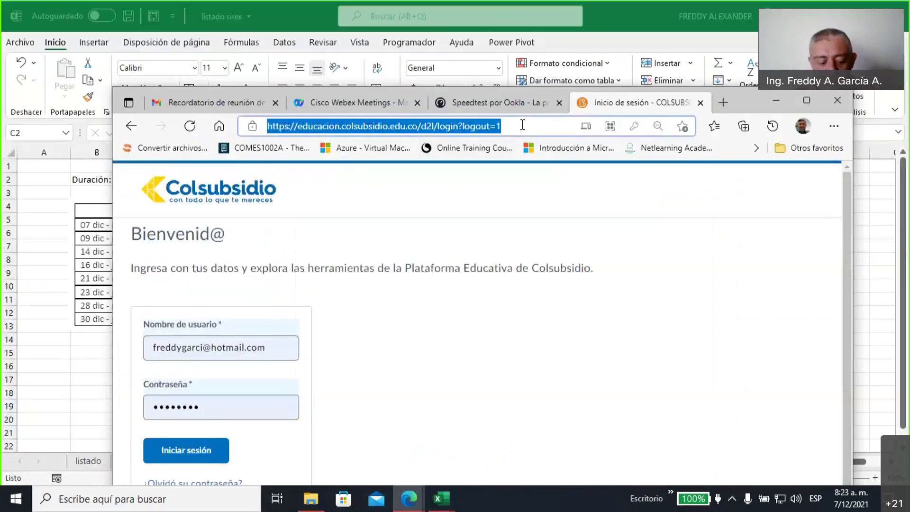
{"action": "left_click", "coordinate": [813, 99]}
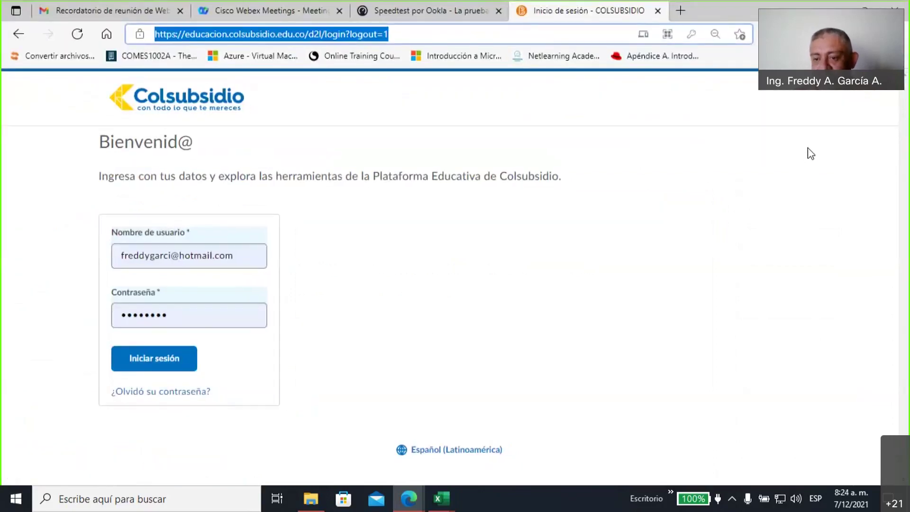
{"action": "left_click", "coordinate": [794, 393]}
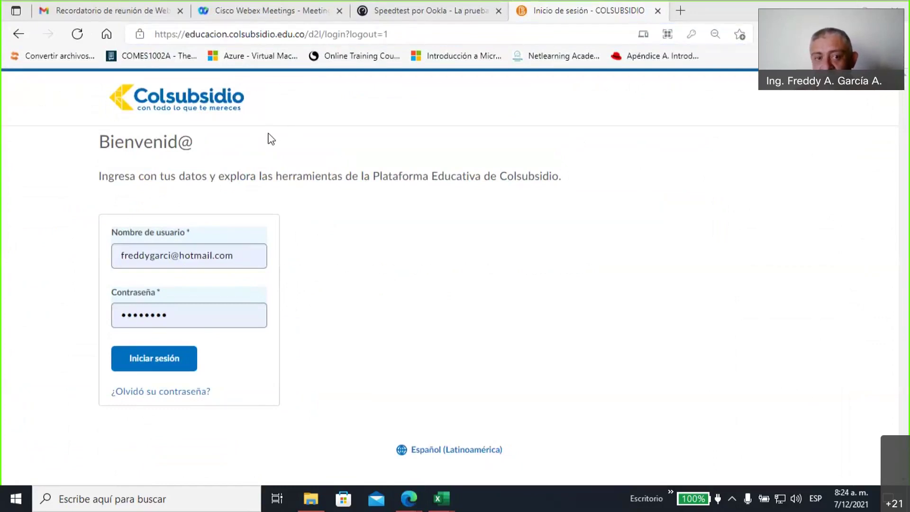
{"action": "left_click", "coordinate": [419, 31]}
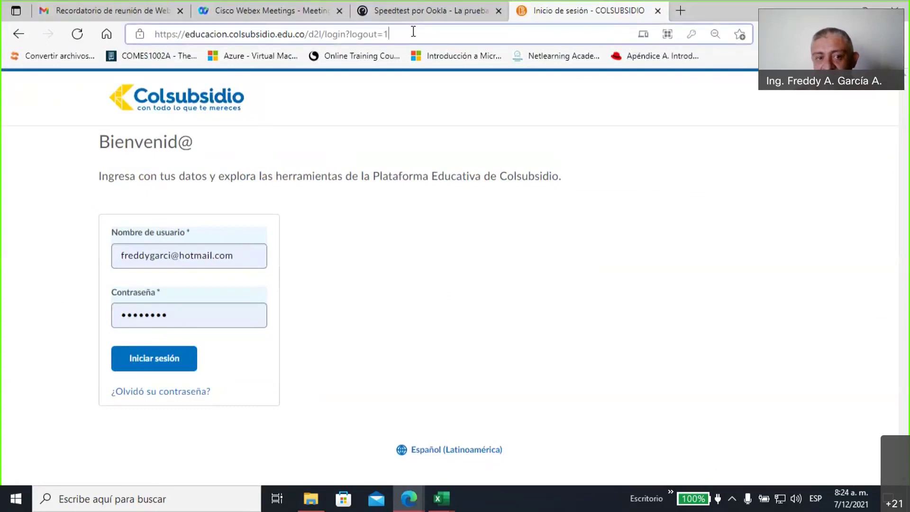
{"action": "left_click_drag", "start_coordinate": [413, 31], "coordinate": [143, 53]}
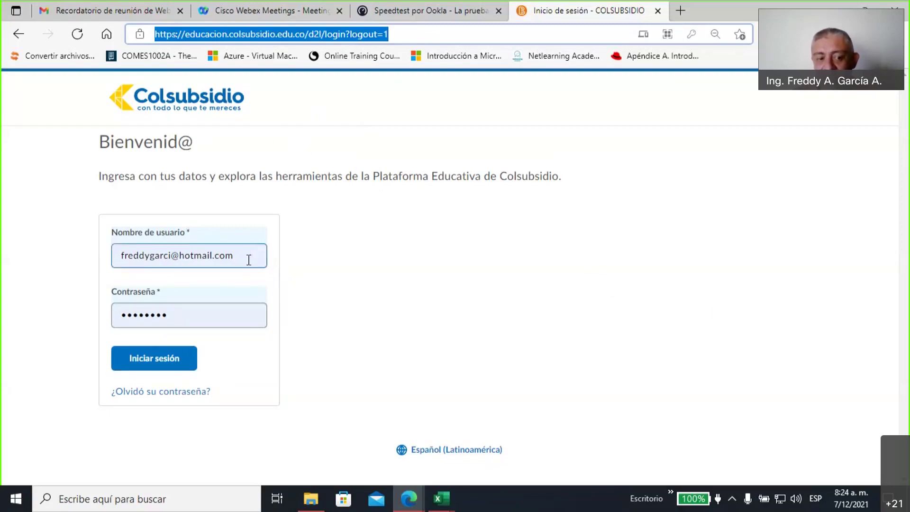
Fill in the username and password from the saved credentials and sign in to the Colsubsidio platform
{"action": "left_click_drag", "start_coordinate": [248, 259], "coordinate": [100, 260]}
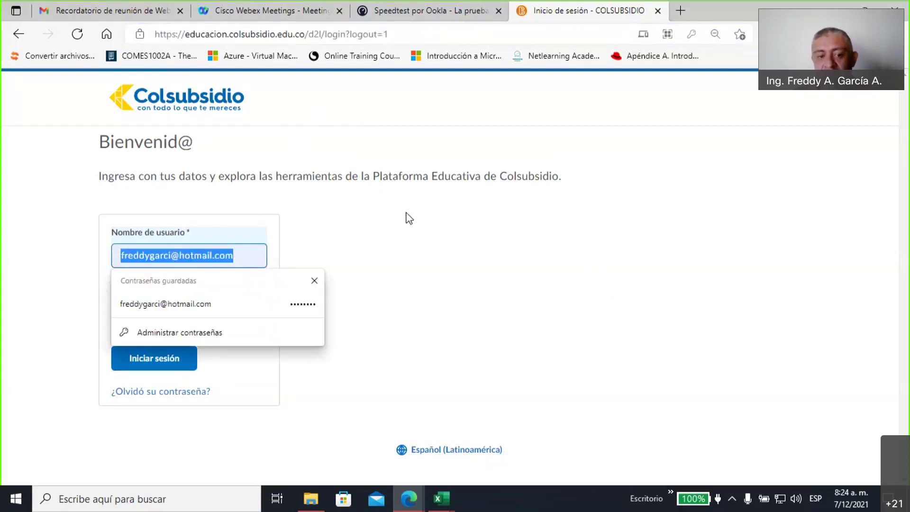
{"action": "left_click", "coordinate": [185, 307]}
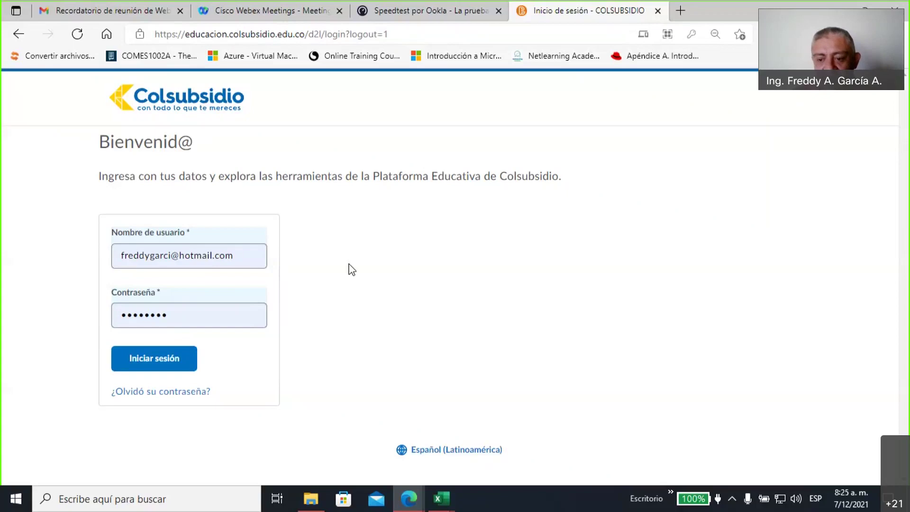
{"action": "left_click", "coordinate": [193, 319]}
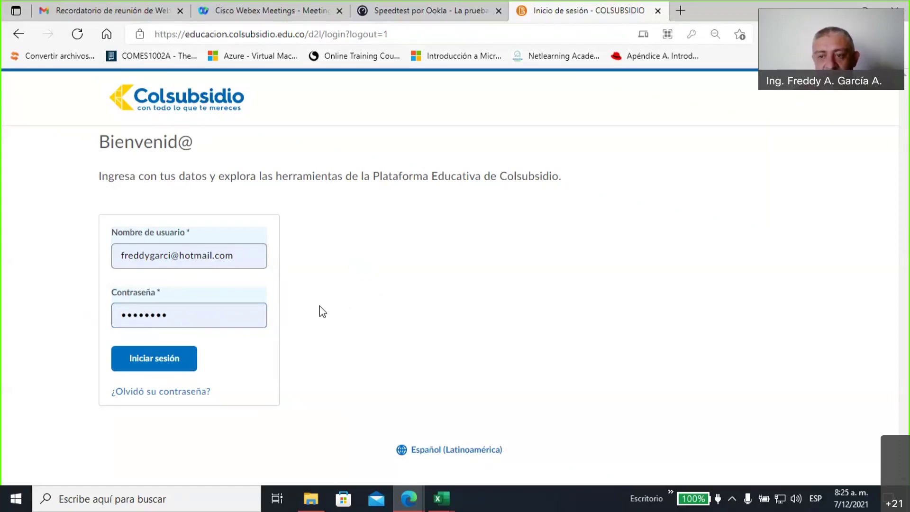
{"action": "left_click", "coordinate": [145, 363]}
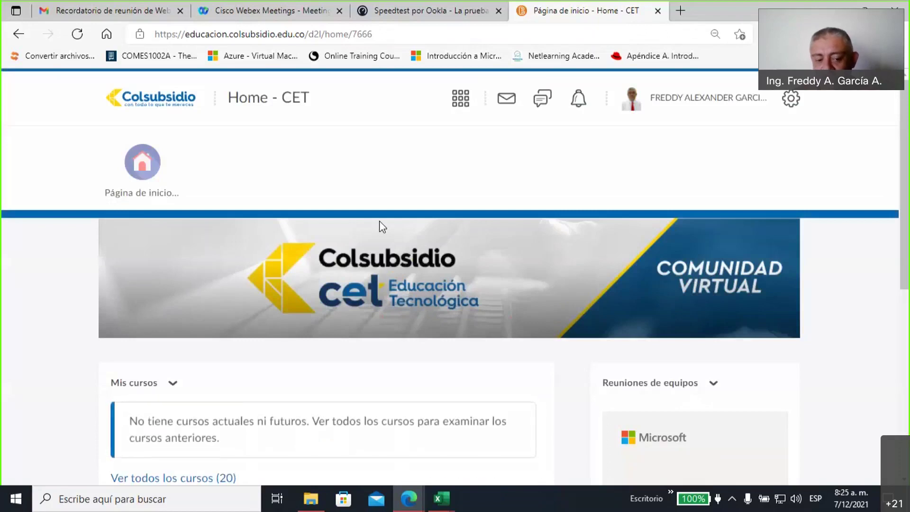
Display all courses from the Mis cursos section and open the CURSO EXCEL INTERMEDIO_FEFE00473.T1 course
{"action": "scroll", "coordinate": [330, 227], "scroll_direction": "down", "scroll_amount": 4}
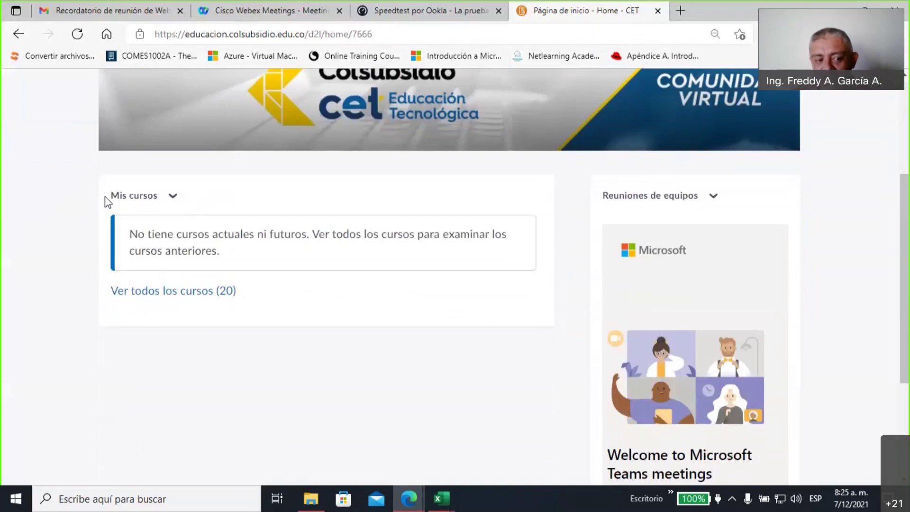
{"action": "left_click_drag", "start_coordinate": [108, 195], "coordinate": [158, 208]}
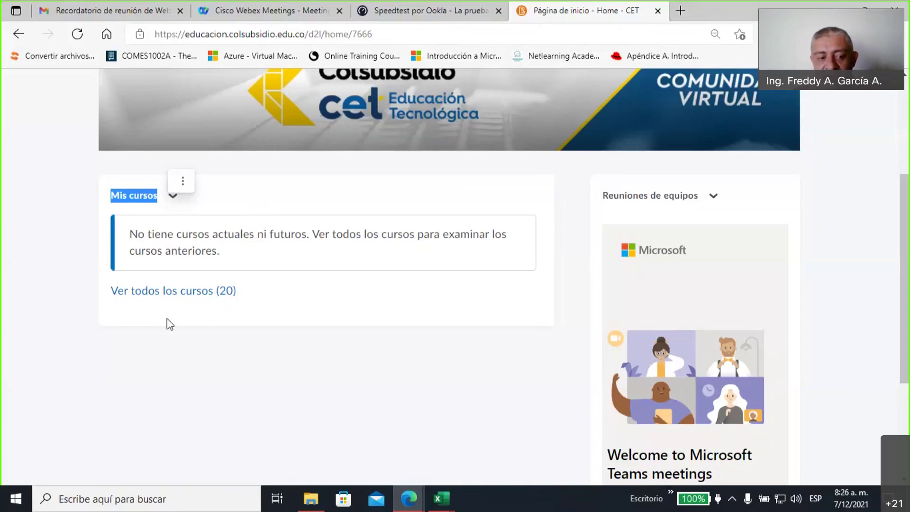
{"action": "left_click", "coordinate": [162, 296]}
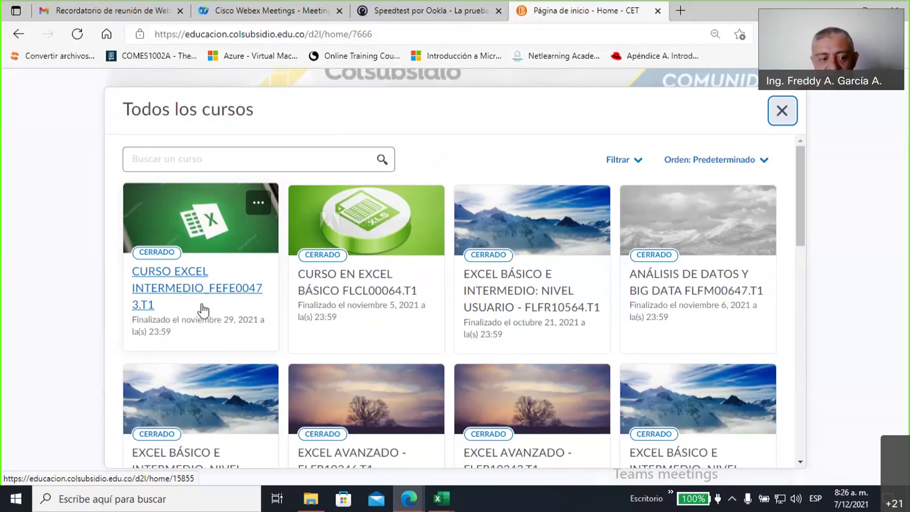
{"action": "left_click", "coordinate": [185, 278]}
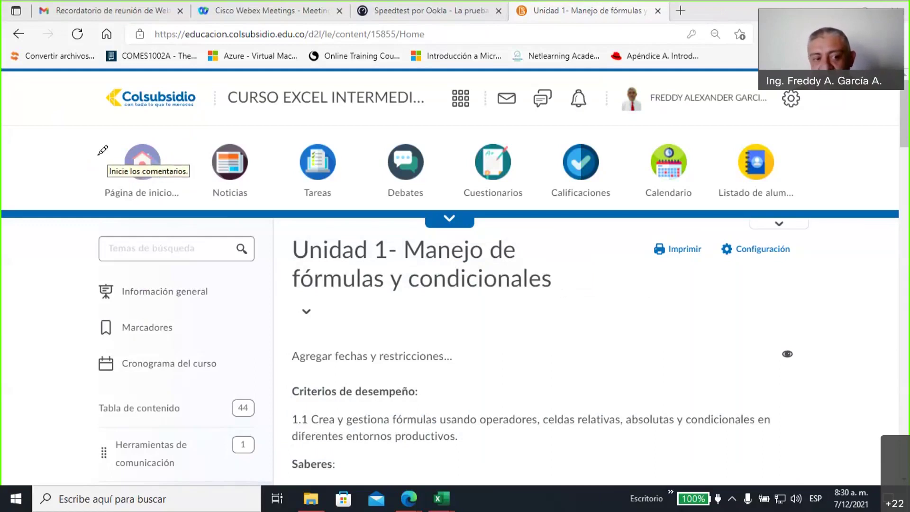
Annotate the course navigation in pink: circle Página de inicio with Noticias, circle Calificaciones, and draw two arrows pointing at the first circle
{"action": "mouse_move", "coordinate": [274, 133]}
{"action": "left_mouse_down"}
{"action": "mouse_move", "coordinate": [109, 127]}
{"action": "mouse_move", "coordinate": [89, 148]}
{"action": "left_mouse_up"}
{"action": "mouse_move", "coordinate": [107, 199]}
{"action": "left_mouse_down"}
{"action": "mouse_move", "coordinate": [268, 201]}
{"action": "mouse_move", "coordinate": [285, 145]}
{"action": "mouse_move", "coordinate": [267, 127]}
{"action": "left_mouse_up"}
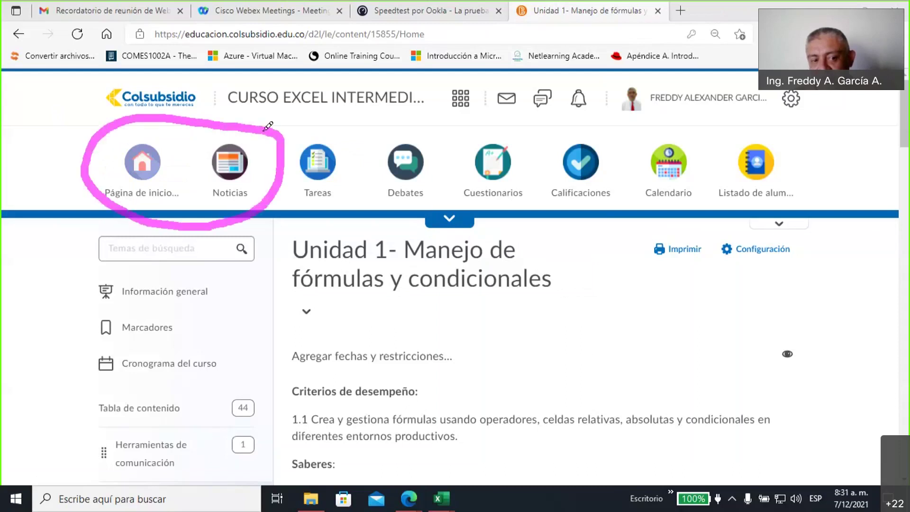
{"action": "mouse_move", "coordinate": [344, 112]}
{"action": "left_mouse_down"}
{"action": "mouse_move", "coordinate": [311, 143]}
{"action": "mouse_move", "coordinate": [366, 152]}
{"action": "mouse_move", "coordinate": [327, 135]}
{"action": "left_mouse_up"}
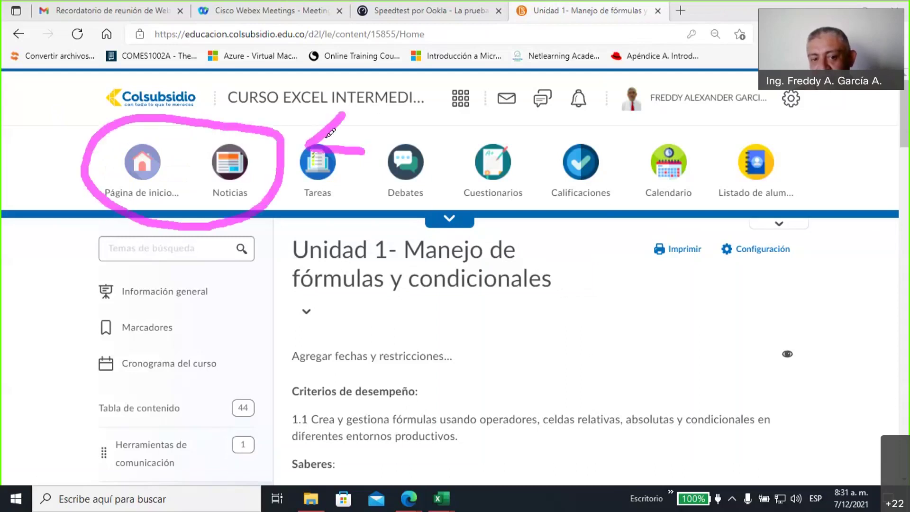
{"action": "left_click_drag", "start_coordinate": [462, 101], "coordinate": [309, 143]}
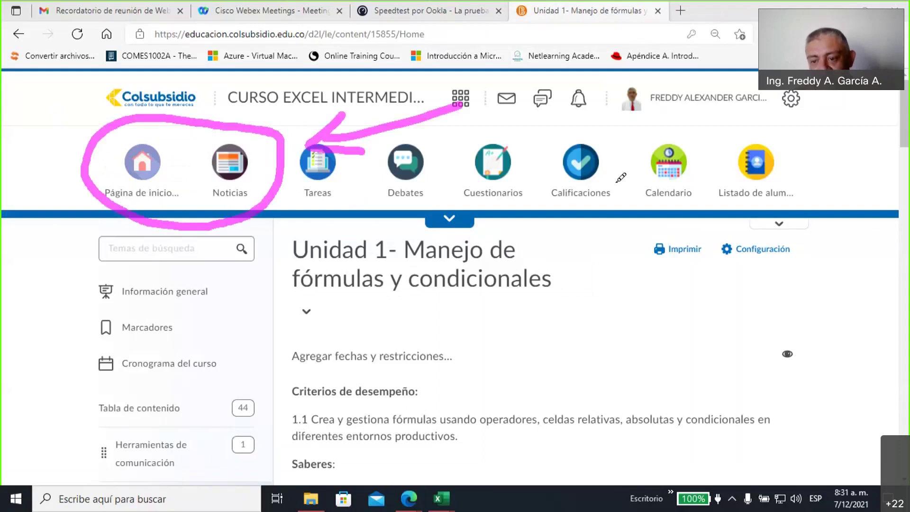
{"action": "mouse_move", "coordinate": [624, 161]}
{"action": "left_mouse_down"}
{"action": "mouse_move", "coordinate": [559, 137]}
{"action": "mouse_move", "coordinate": [582, 228]}
{"action": "mouse_move", "coordinate": [627, 166]}
{"action": "left_mouse_up"}
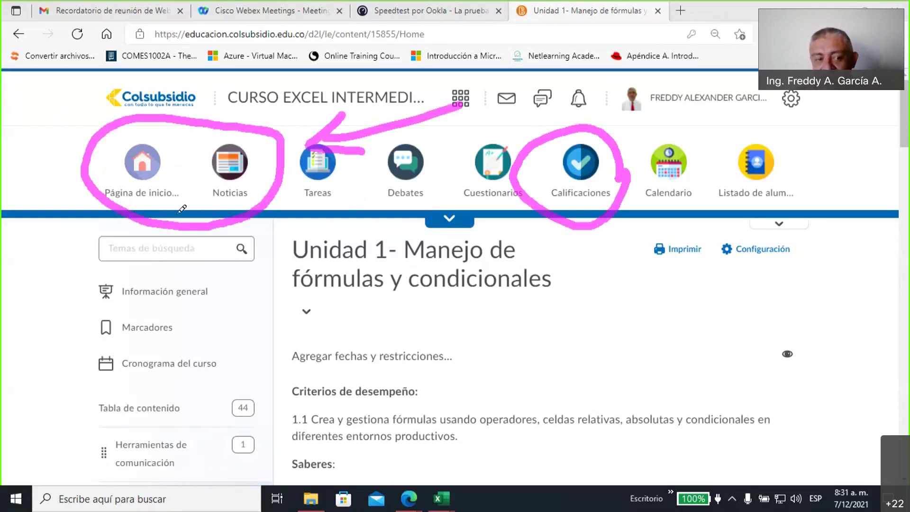
{"action": "mouse_move", "coordinate": [138, 280]}
{"action": "left_mouse_down"}
{"action": "mouse_move", "coordinate": [142, 252]}
{"action": "mouse_move", "coordinate": [194, 274]}
{"action": "left_mouse_up"}
{"action": "left_click_drag", "start_coordinate": [148, 240], "coordinate": [188, 350]}
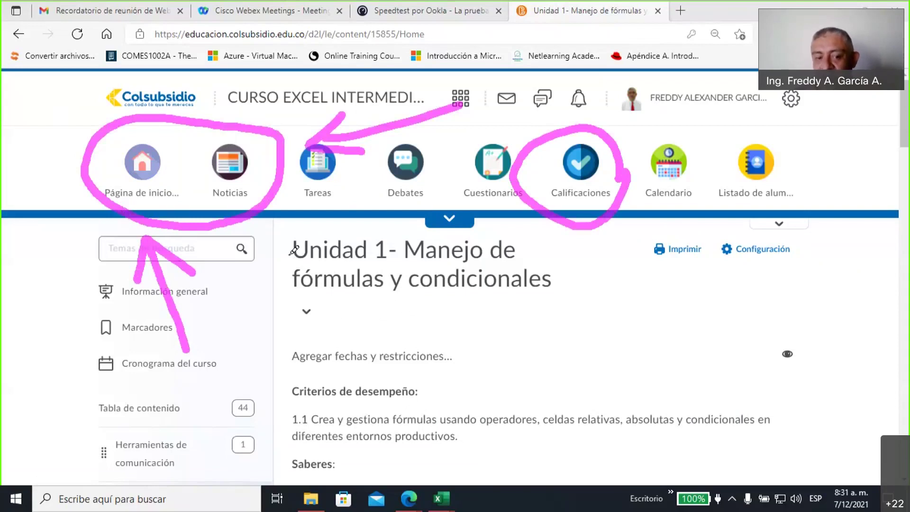
Bracket the Unidad 1 heading in pink, draw an arrow pointing at Noticias, and clear all annotations
{"action": "mouse_move", "coordinate": [284, 236]}
{"action": "left_mouse_down"}
{"action": "mouse_move", "coordinate": [291, 306]}
{"action": "mouse_move", "coordinate": [548, 305]}
{"action": "mouse_move", "coordinate": [571, 230]}
{"action": "left_mouse_up"}
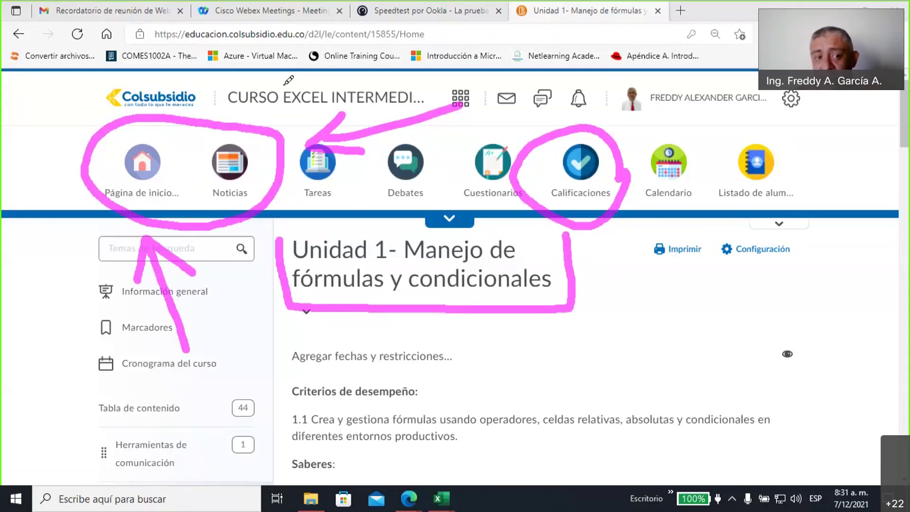
{"action": "left_click_drag", "start_coordinate": [295, 72], "coordinate": [259, 118]}
{"action": "mouse_move", "coordinate": [254, 80]}
{"action": "left_mouse_down"}
{"action": "mouse_move", "coordinate": [258, 121]}
{"action": "mouse_move", "coordinate": [289, 111]}
{"action": "left_mouse_up"}
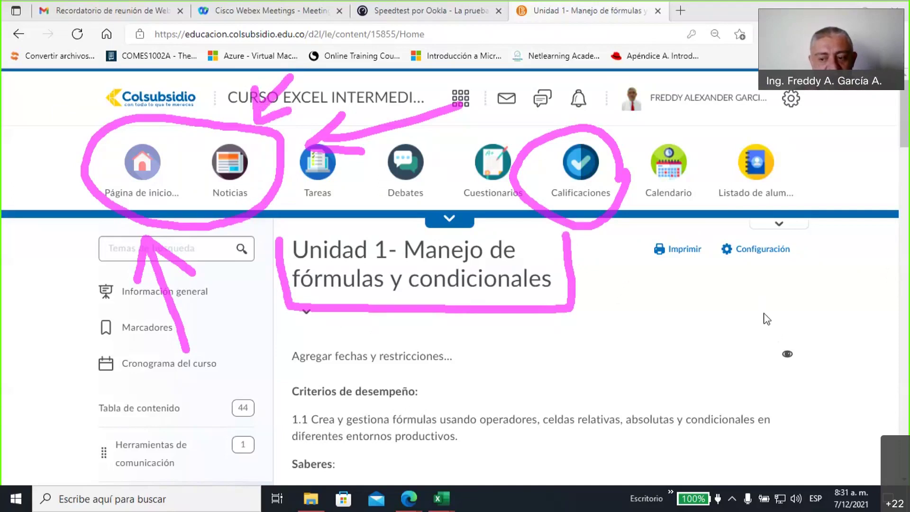
{"action": "left_click", "coordinate": [49, 111]}
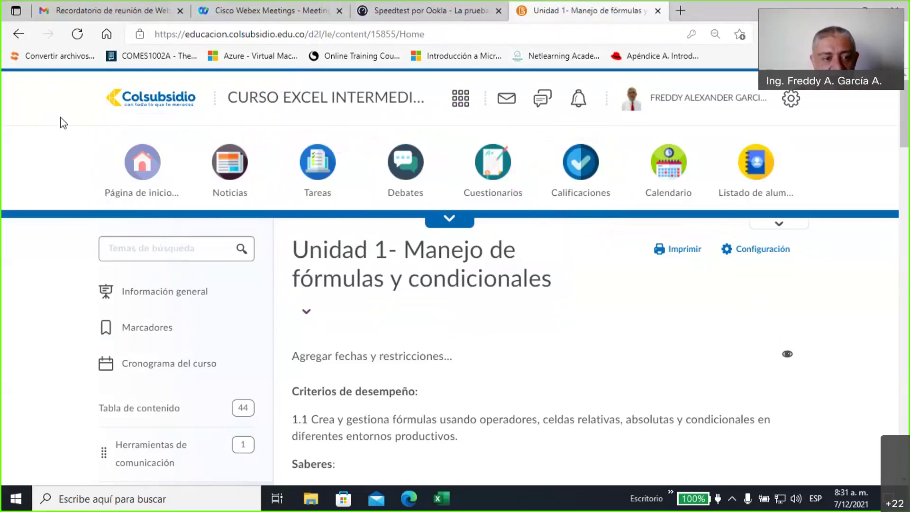
Open the course's Noticias page and review the session video posts with their attached recordings
{"action": "left_click", "coordinate": [234, 189]}
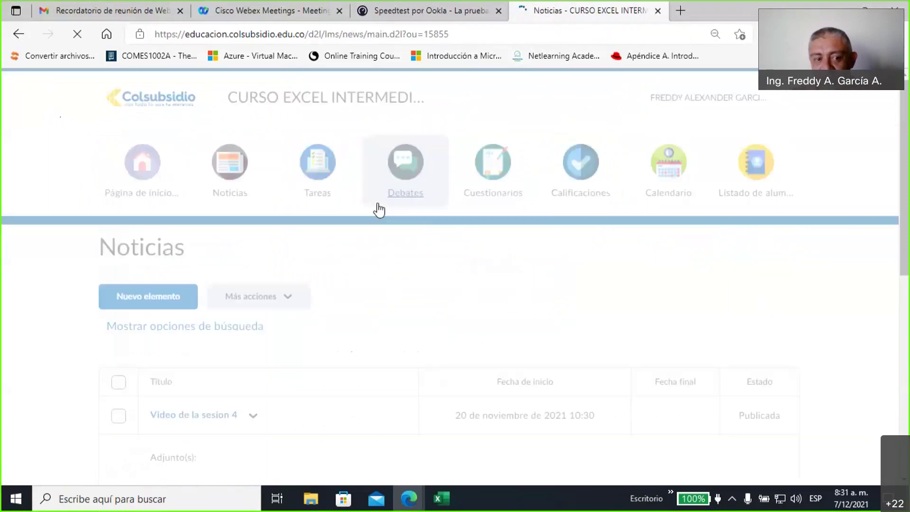
{"action": "scroll", "coordinate": [374, 252], "scroll_direction": "down", "scroll_amount": 5}
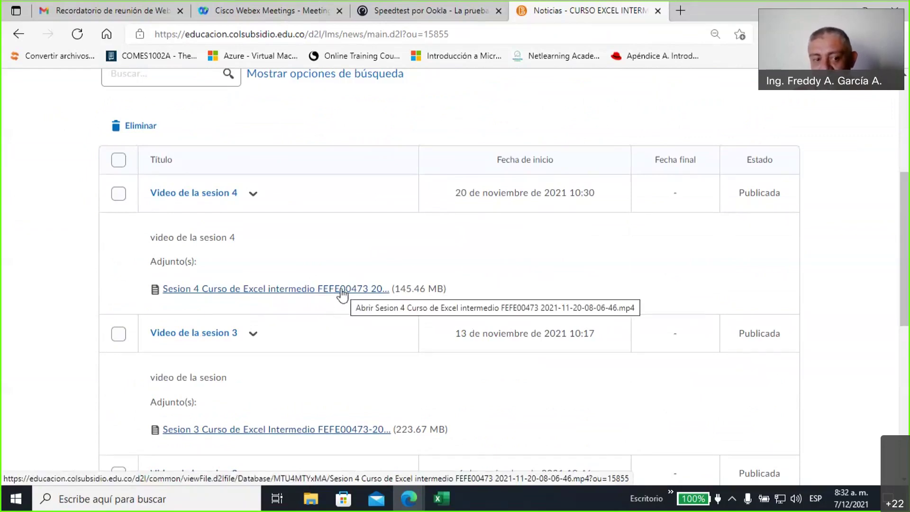
{"action": "scroll", "coordinate": [344, 295], "scroll_direction": "up", "scroll_amount": 3}
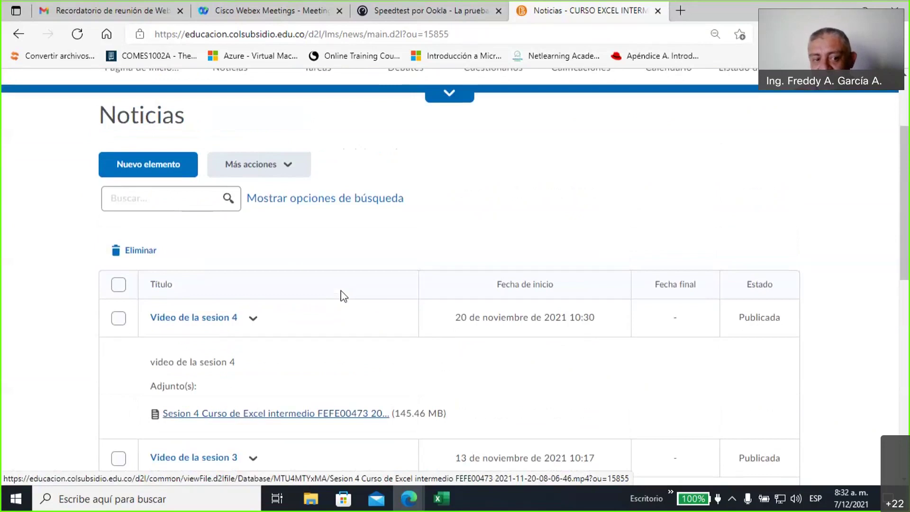
{"action": "scroll", "coordinate": [345, 296], "scroll_direction": "up", "scroll_amount": 3}
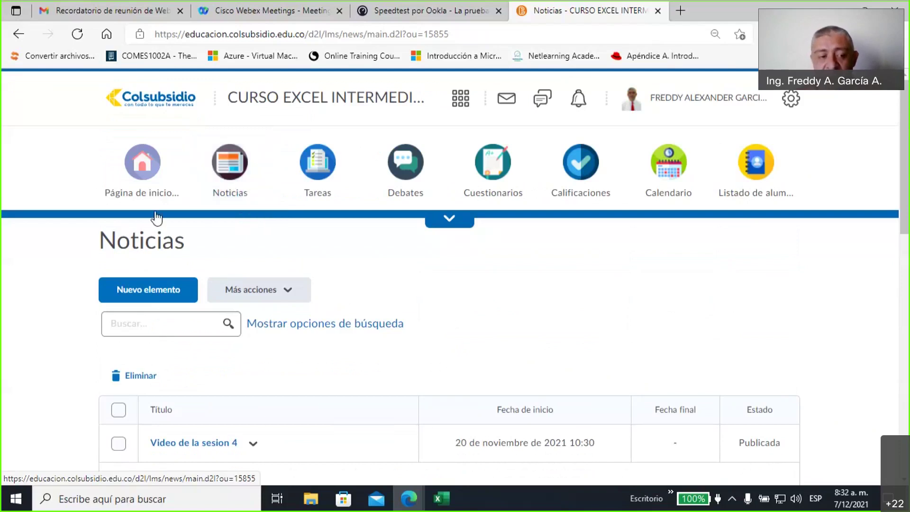
Return to the course's start page and review the performance criteria and Saberes listed for Unidad 1
{"action": "left_click", "coordinate": [140, 193]}
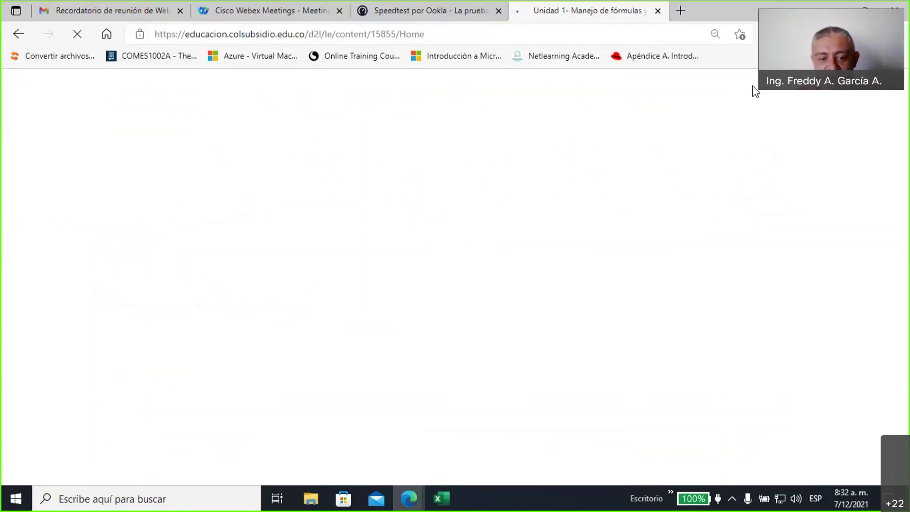
{"action": "scroll", "coordinate": [400, 278], "scroll_direction": "down", "scroll_amount": 3}
{"action": "scroll", "coordinate": [400, 280], "scroll_direction": "down", "scroll_amount": 2}
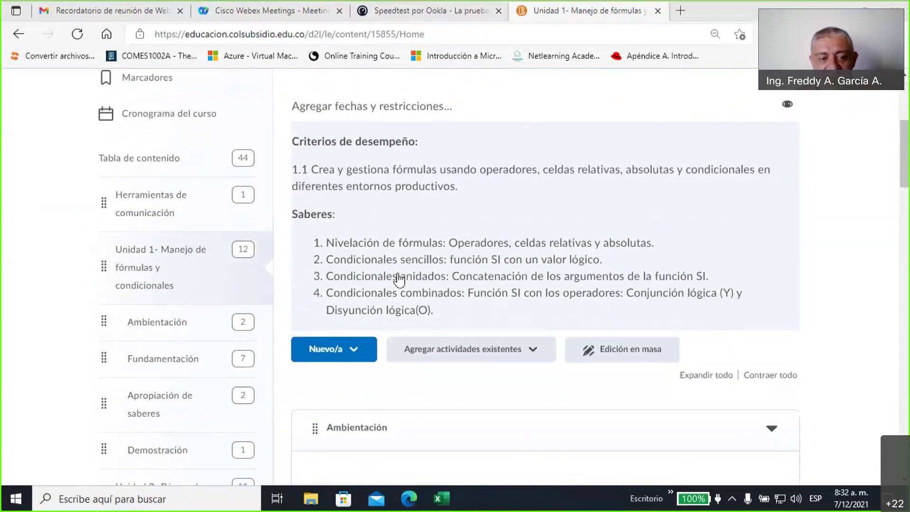
{"action": "scroll", "coordinate": [399, 280], "scroll_direction": "up", "scroll_amount": 3}
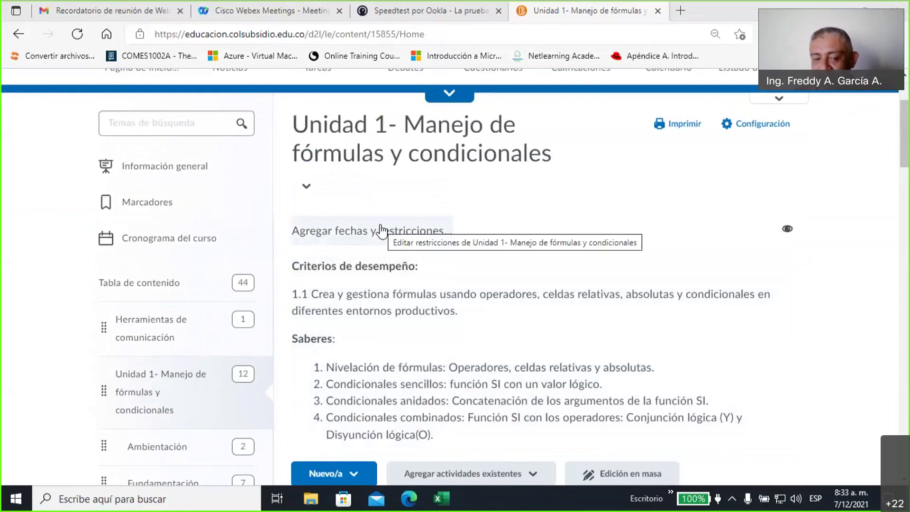
{"action": "scroll", "coordinate": [286, 264], "scroll_direction": "down", "scroll_amount": 4}
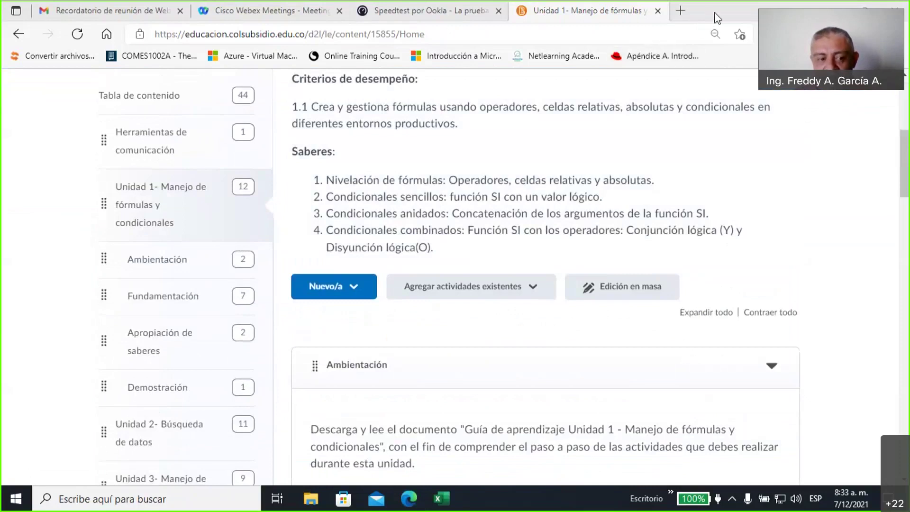
Circle Unidad 1 and Unidad 2 in the table of contents in pink, with arrows at Ambientación, Fundamentación, Apropiación de saberes and Demostración
{"action": "mouse_move", "coordinate": [275, 173]}
{"action": "left_mouse_down"}
{"action": "mouse_move", "coordinate": [78, 221]}
{"action": "mouse_move", "coordinate": [227, 233]}
{"action": "mouse_move", "coordinate": [272, 177]}
{"action": "mouse_move", "coordinate": [279, 180]}
{"action": "left_mouse_up"}
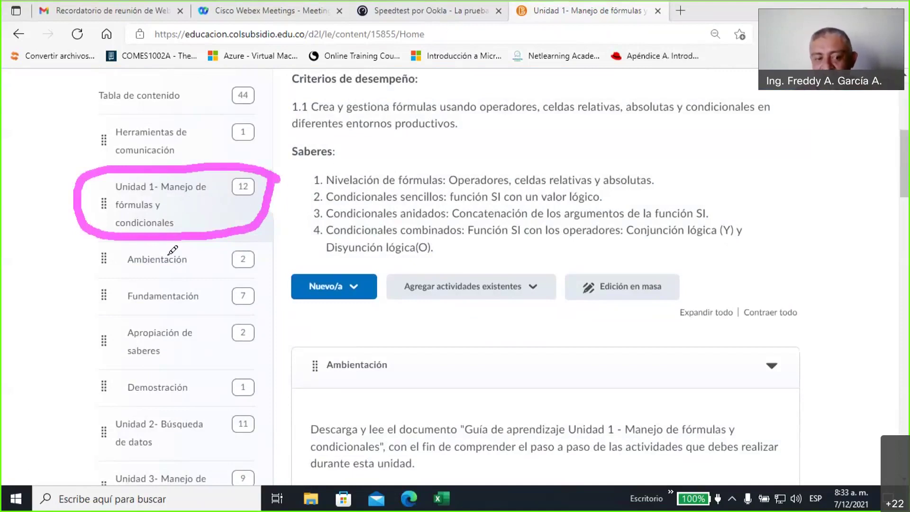
{"action": "mouse_move", "coordinate": [81, 230]}
{"action": "left_mouse_down"}
{"action": "mouse_move", "coordinate": [124, 264]}
{"action": "mouse_move", "coordinate": [97, 283]}
{"action": "mouse_move", "coordinate": [102, 306]}
{"action": "mouse_move", "coordinate": [113, 293]}
{"action": "mouse_move", "coordinate": [114, 318]}
{"action": "mouse_move", "coordinate": [90, 325]}
{"action": "mouse_move", "coordinate": [87, 371]}
{"action": "left_mouse_up"}
{"action": "mouse_move", "coordinate": [98, 337]}
{"action": "left_mouse_down"}
{"action": "mouse_move", "coordinate": [108, 342]}
{"action": "mouse_move", "coordinate": [86, 377]}
{"action": "mouse_move", "coordinate": [118, 396]}
{"action": "mouse_move", "coordinate": [98, 403]}
{"action": "left_mouse_up"}
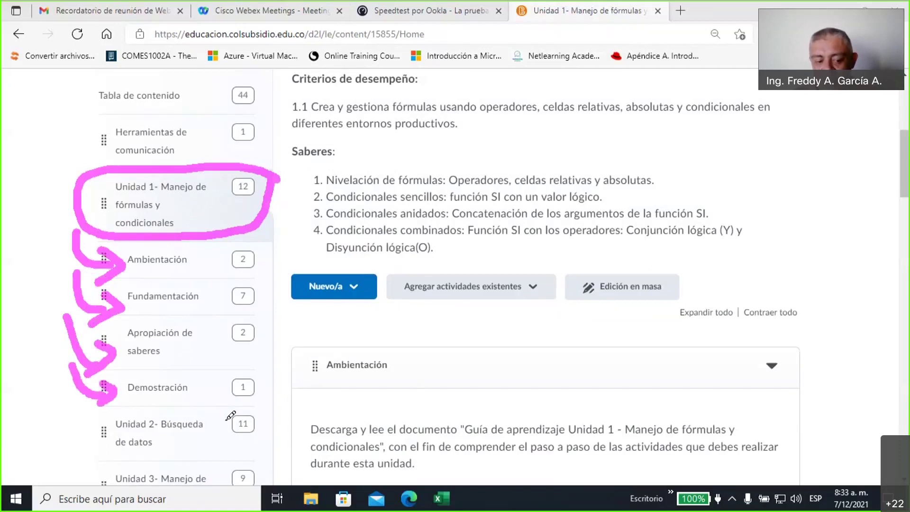
{"action": "mouse_move", "coordinate": [223, 428]}
{"action": "left_mouse_down"}
{"action": "mouse_move", "coordinate": [168, 418]}
{"action": "mouse_move", "coordinate": [122, 469]}
{"action": "left_mouse_up"}
{"action": "left_click_drag", "start_coordinate": [238, 450], "coordinate": [234, 429]}
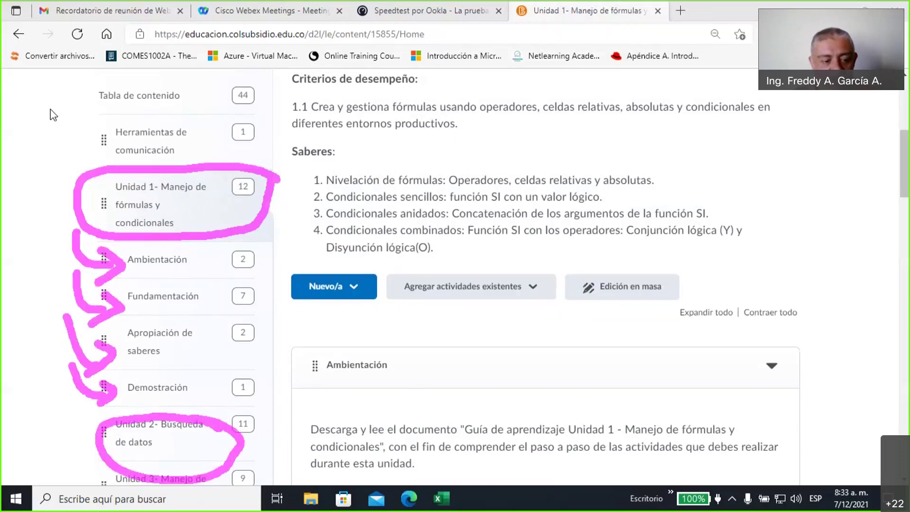
Review the remaining units in the table of contents and the performance criteria and Saberes of Unidad 1
{"action": "scroll", "coordinate": [357, 319], "scroll_direction": "down", "scroll_amount": 6}
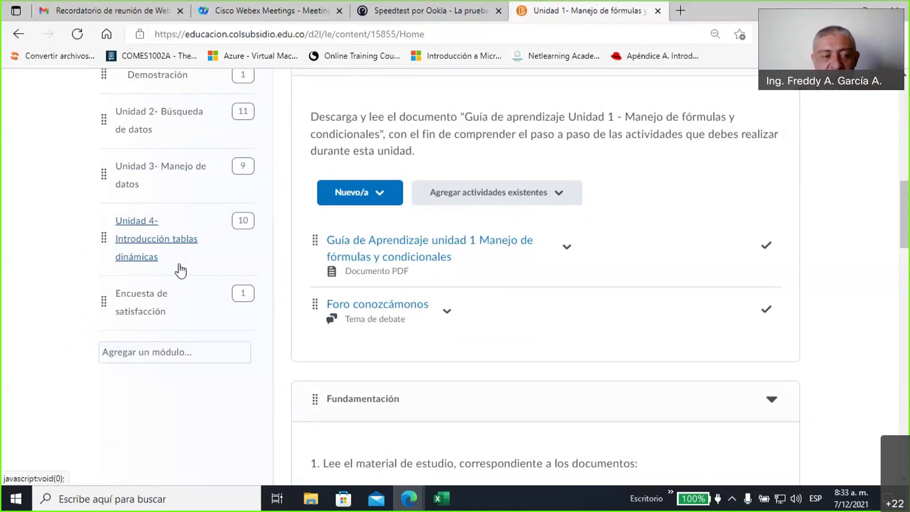
{"action": "scroll", "coordinate": [180, 270], "scroll_direction": "up", "scroll_amount": 4}
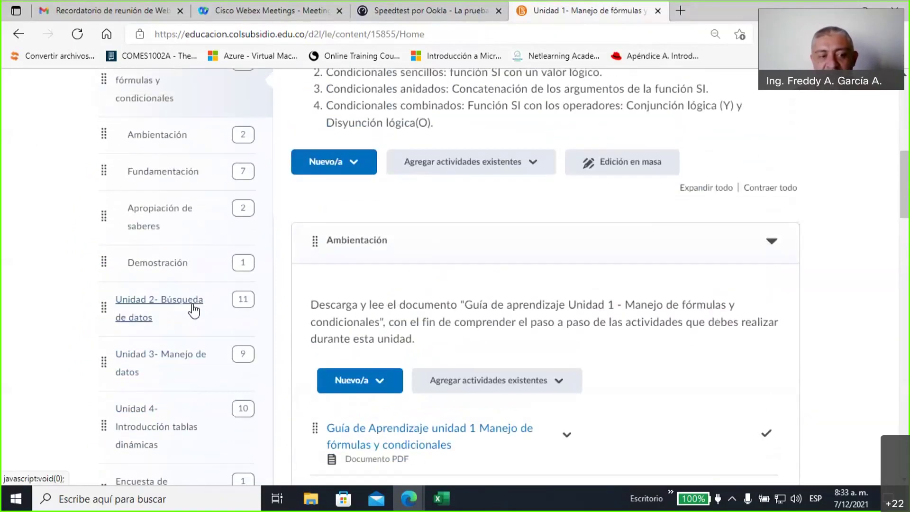
{"action": "scroll", "coordinate": [193, 311], "scroll_direction": "up", "scroll_amount": 2}
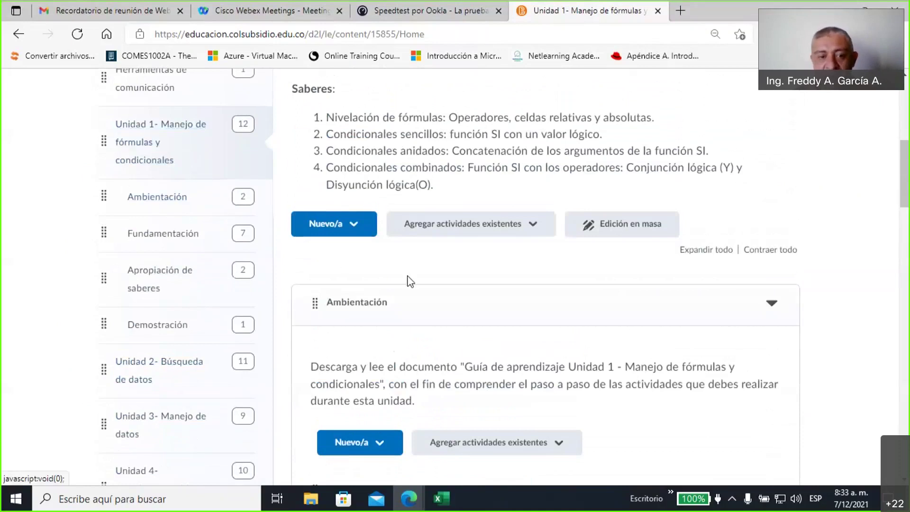
{"action": "scroll", "coordinate": [410, 281], "scroll_direction": "up", "scroll_amount": 4}
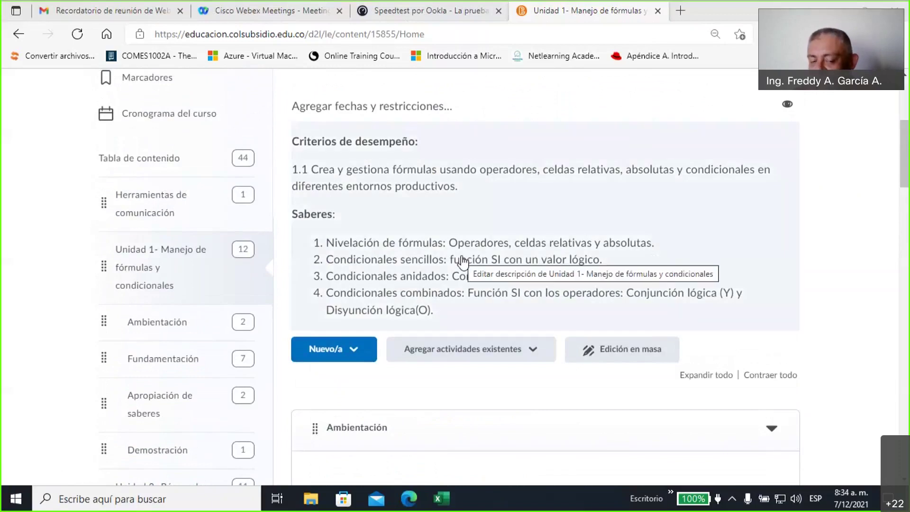
{"action": "scroll", "coordinate": [462, 261], "scroll_direction": "up", "scroll_amount": 1}
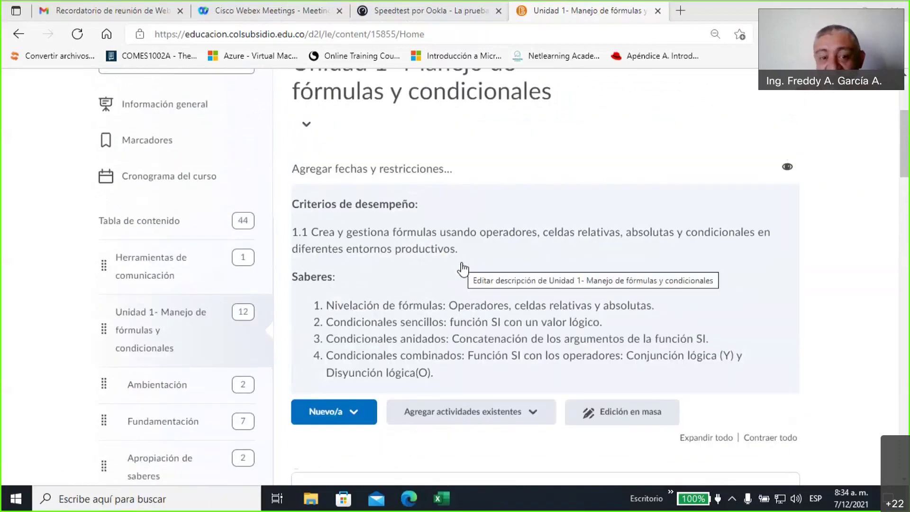
{"action": "scroll", "coordinate": [464, 275], "scroll_direction": "up", "scroll_amount": 1}
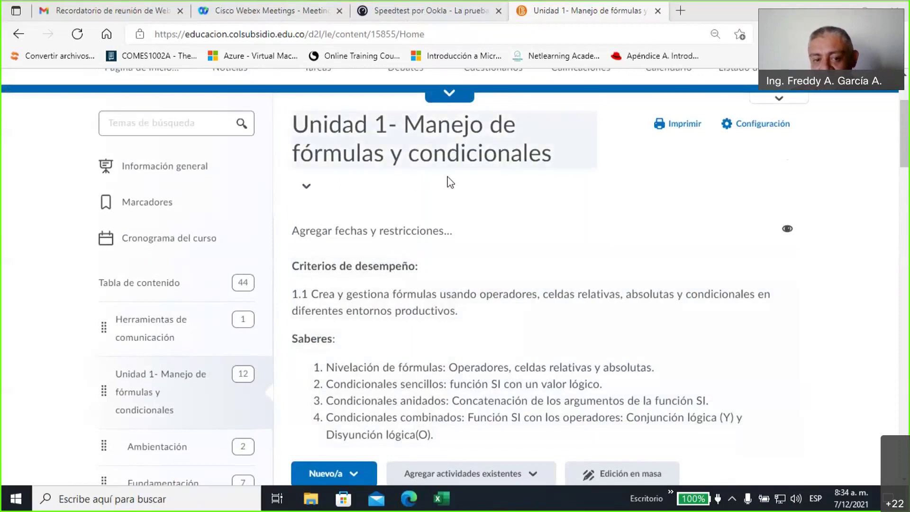
Examine the Ambientación section of Unidad 1 with its learning guide and the Foro conozcámonos
{"action": "scroll", "coordinate": [467, 205], "scroll_direction": "down", "scroll_amount": 3}
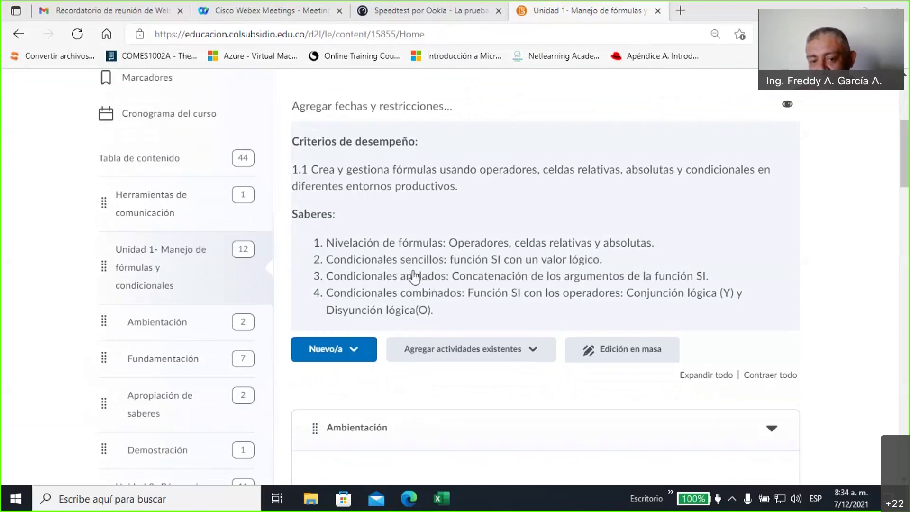
{"action": "scroll", "coordinate": [417, 265], "scroll_direction": "down", "scroll_amount": 6}
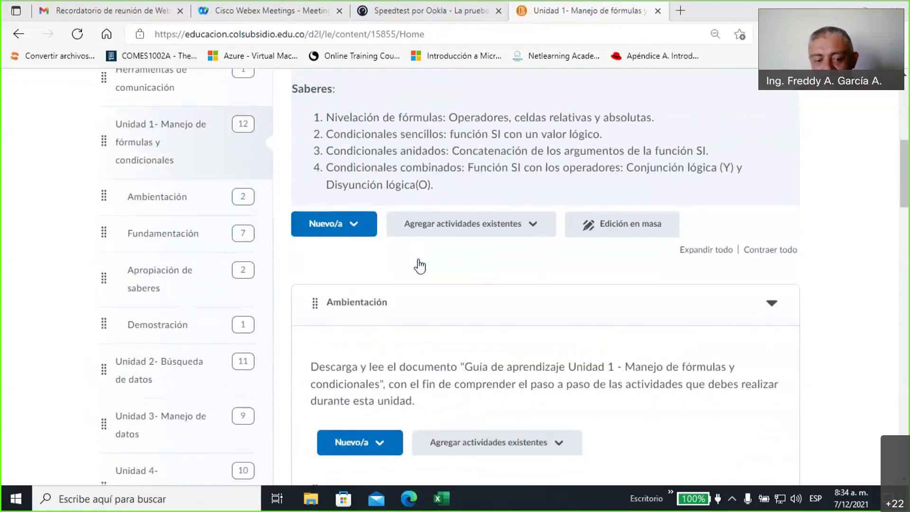
{"action": "scroll", "coordinate": [419, 265], "scroll_direction": "down", "scroll_amount": 1}
{"action": "scroll", "coordinate": [419, 266], "scroll_direction": "up", "scroll_amount": 1}
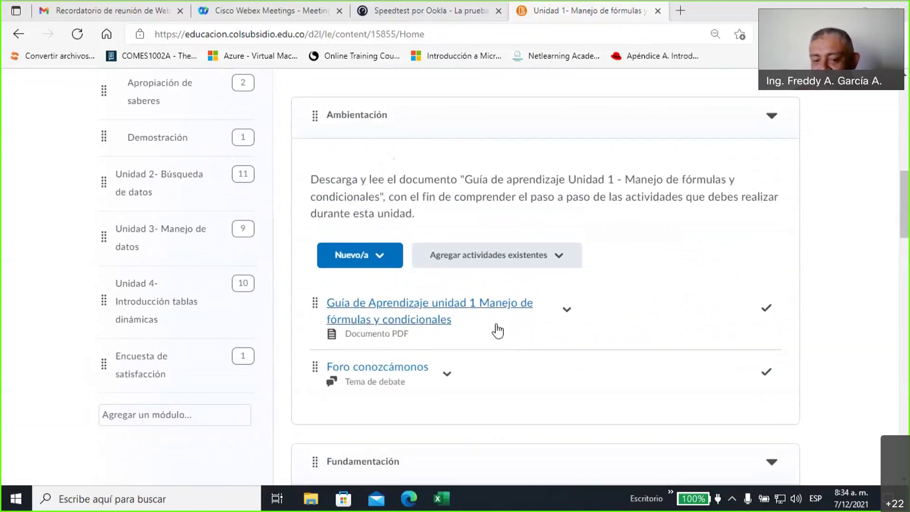
{"action": "scroll", "coordinate": [494, 327], "scroll_direction": "down", "scroll_amount": 1}
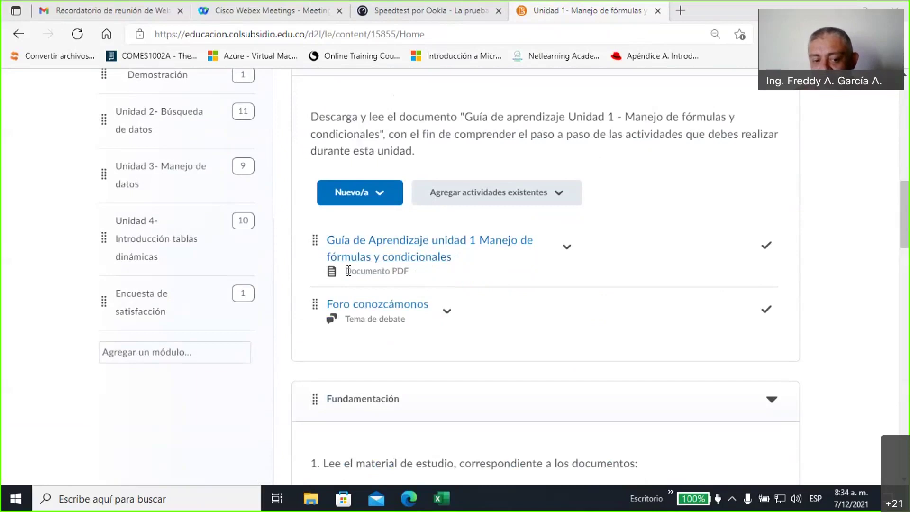
Point out the guide's "Documento PDF" label and open Guía de Aprendizaje unidad 1 Manejo de fórmulas y condicionales
{"action": "left_click_drag", "start_coordinate": [347, 270], "coordinate": [412, 278]}
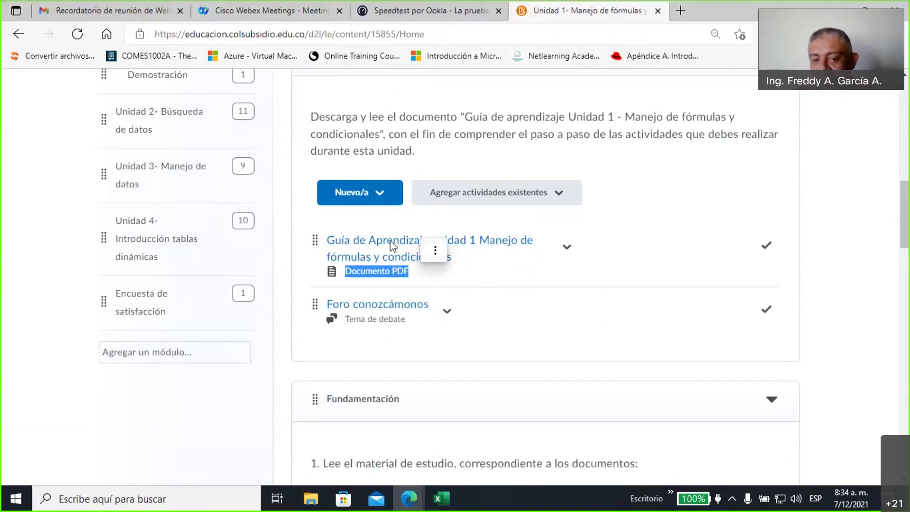
{"action": "left_click", "coordinate": [435, 250]}
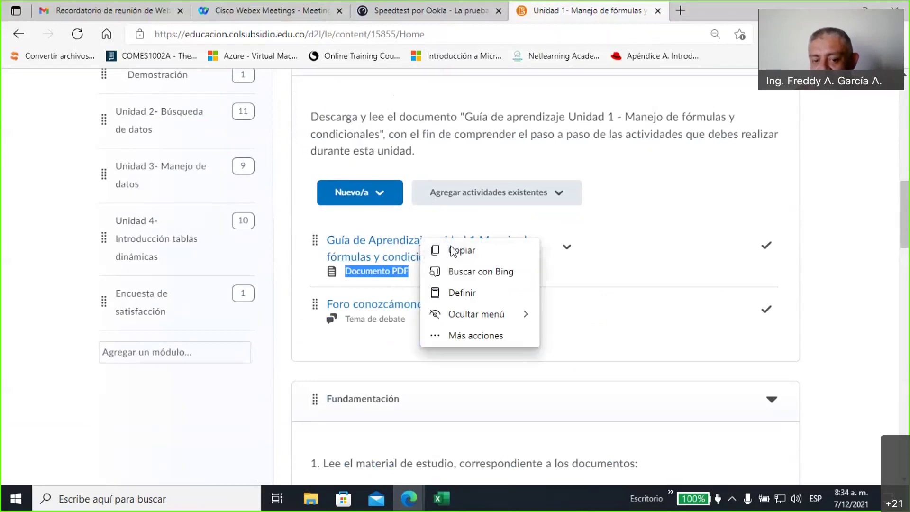
{"action": "left_click", "coordinate": [400, 246]}
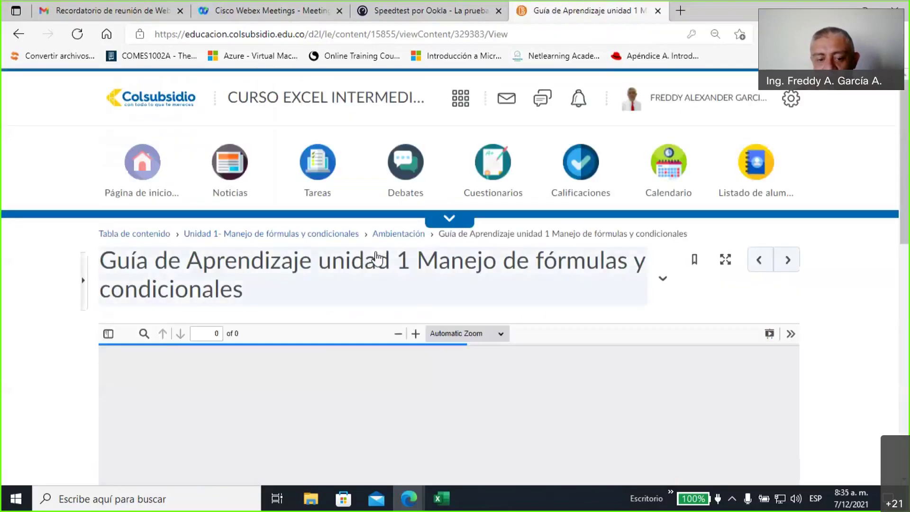
Download the Unidad 1 learning guide and open the downloaded PDF file
{"action": "scroll", "coordinate": [375, 259], "scroll_direction": "down", "scroll_amount": 3}
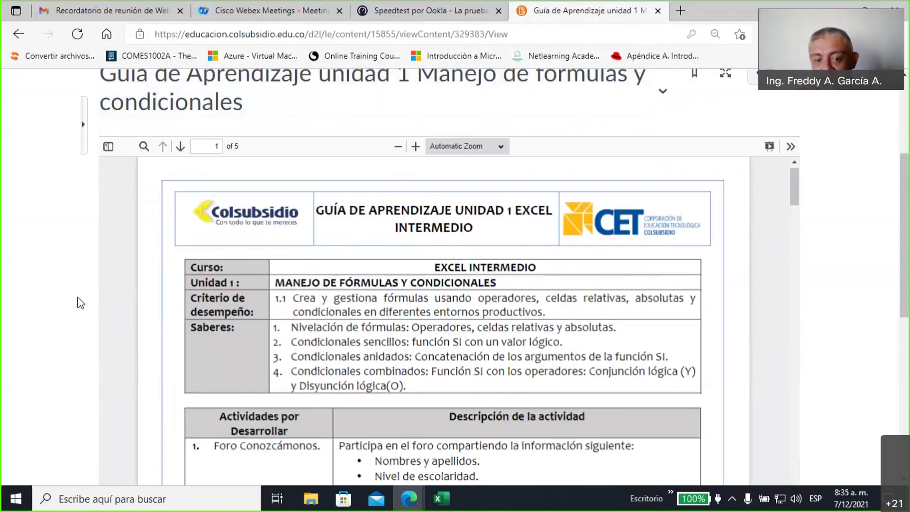
{"action": "scroll", "coordinate": [76, 298], "scroll_direction": "down", "scroll_amount": 6}
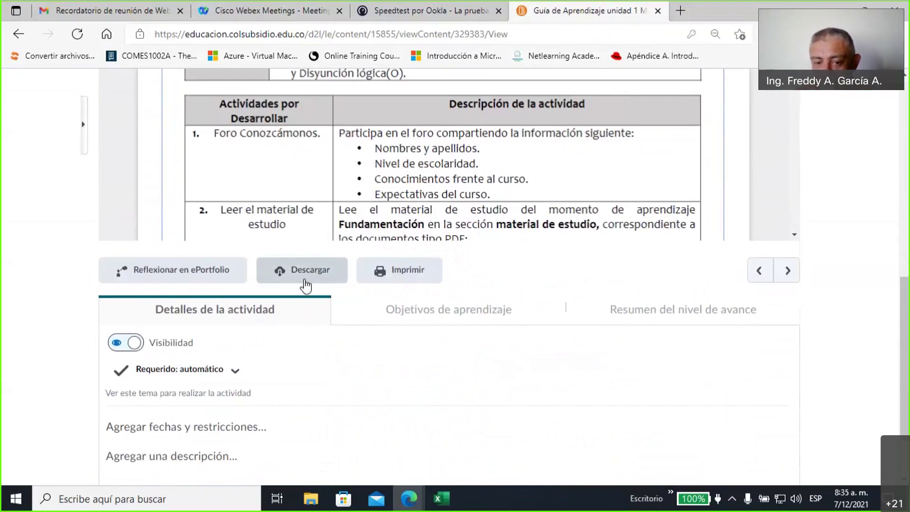
{"action": "left_click", "coordinate": [302, 277]}
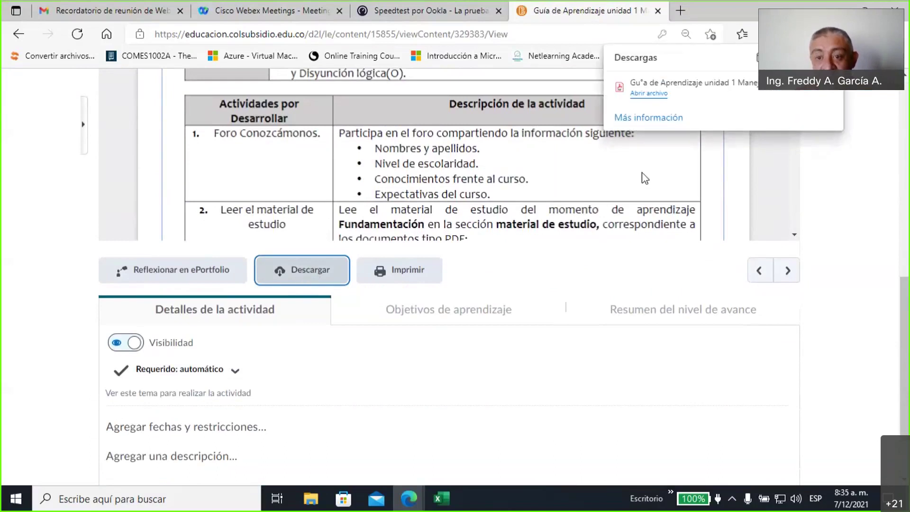
{"action": "left_click", "coordinate": [653, 95]}
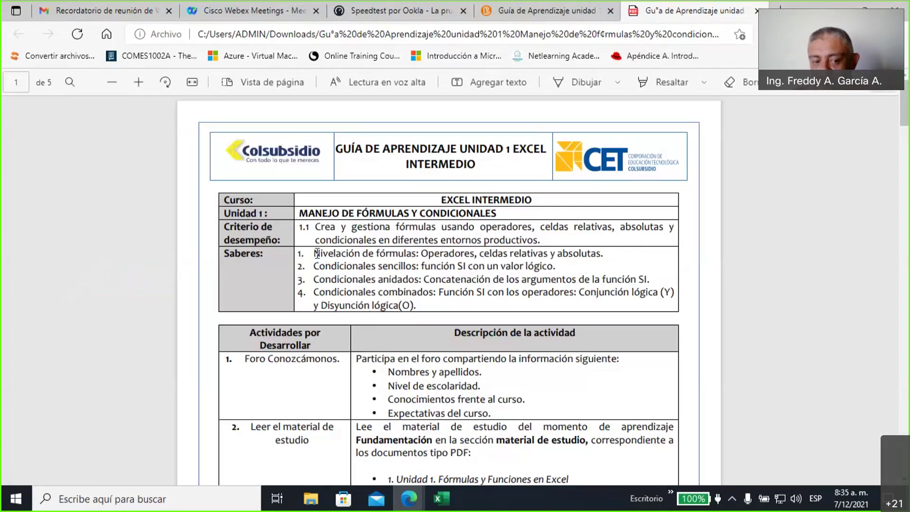
Select the guide's Saberes list to point it out, including "función SI" under simple conditionals and "Concatenación" under nested conditionals
{"action": "left_click_drag", "start_coordinate": [314, 253], "coordinate": [417, 306]}
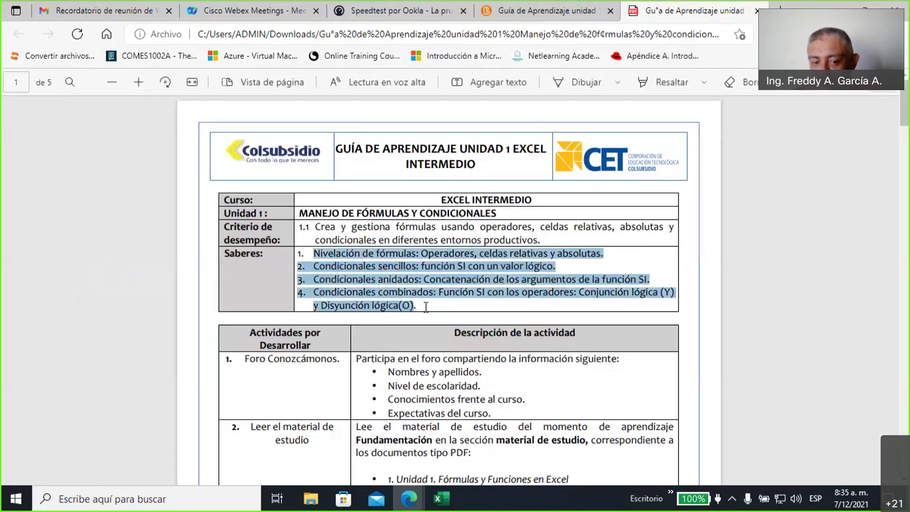
{"action": "left_click", "coordinate": [491, 289]}
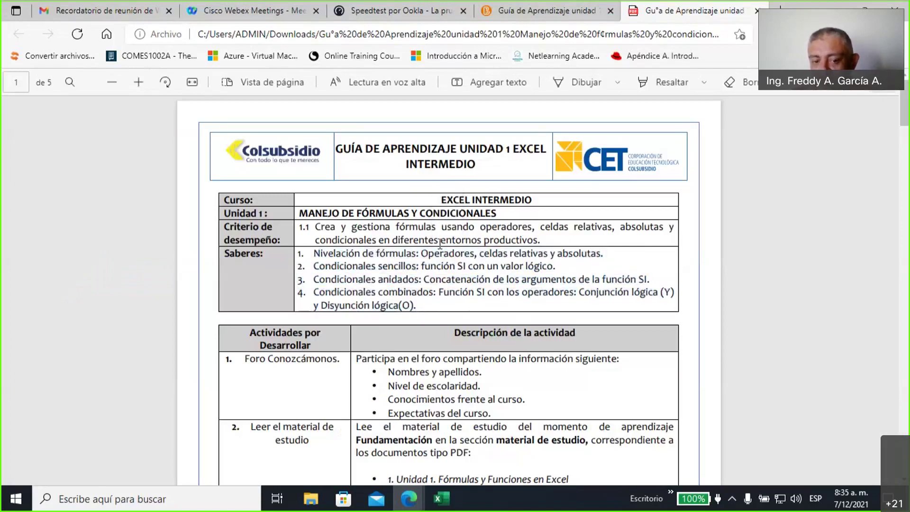
{"action": "left_click_drag", "start_coordinate": [419, 241], "coordinate": [597, 254]}
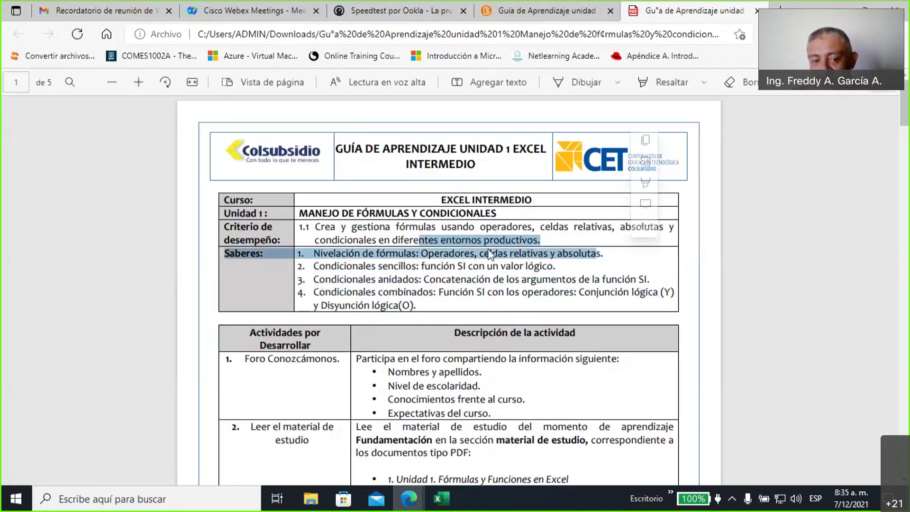
{"action": "left_click", "coordinate": [377, 260]}
{"action": "left_click_drag", "start_coordinate": [417, 266], "coordinate": [471, 265]}
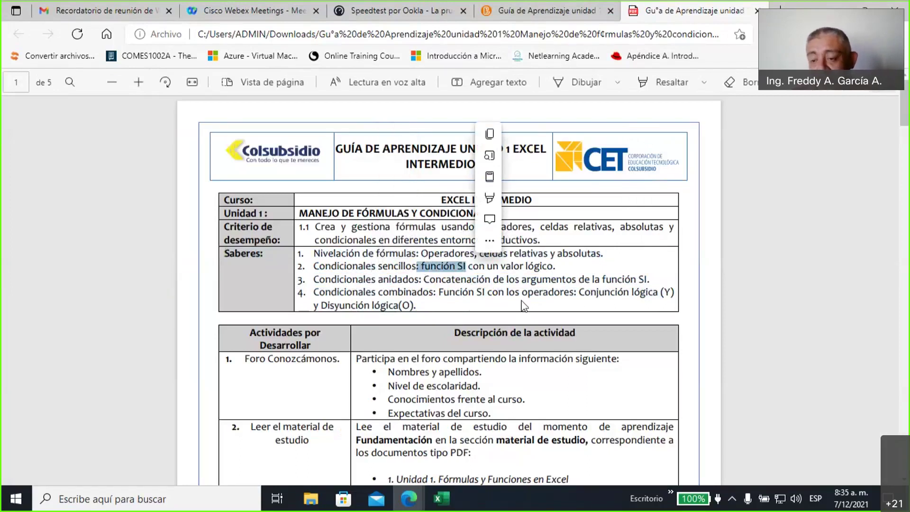
{"action": "left_click", "coordinate": [427, 283]}
{"action": "left_click_drag", "start_coordinate": [427, 283], "coordinate": [489, 283]}
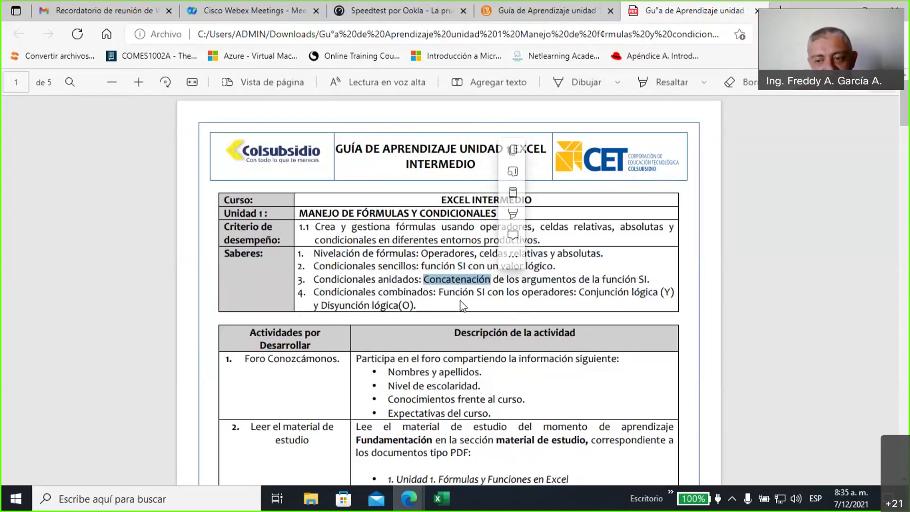
Select the Foro Conozcámonos activity and its items on names, schooling level, prior knowledge and course expectations to point them out
{"action": "scroll", "coordinate": [434, 300], "scroll_direction": "down", "scroll_amount": 1}
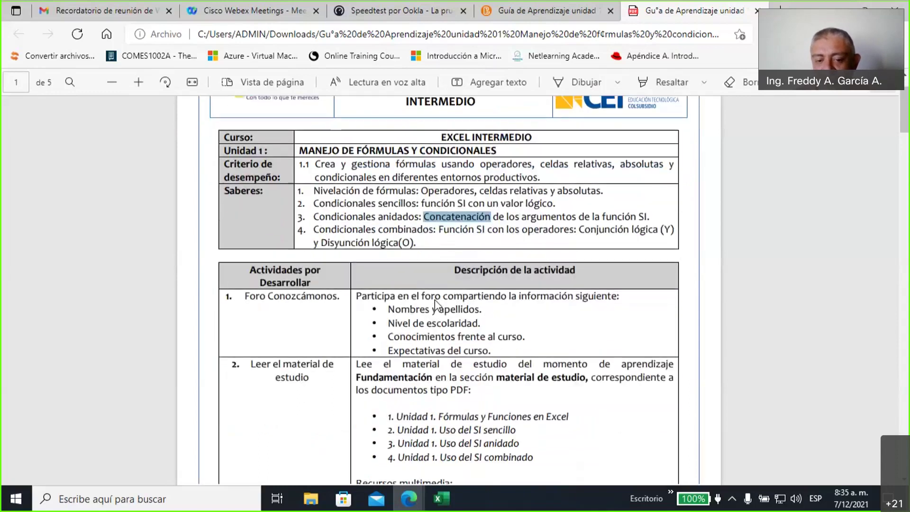
{"action": "scroll", "coordinate": [434, 300], "scroll_direction": "down", "scroll_amount": 3}
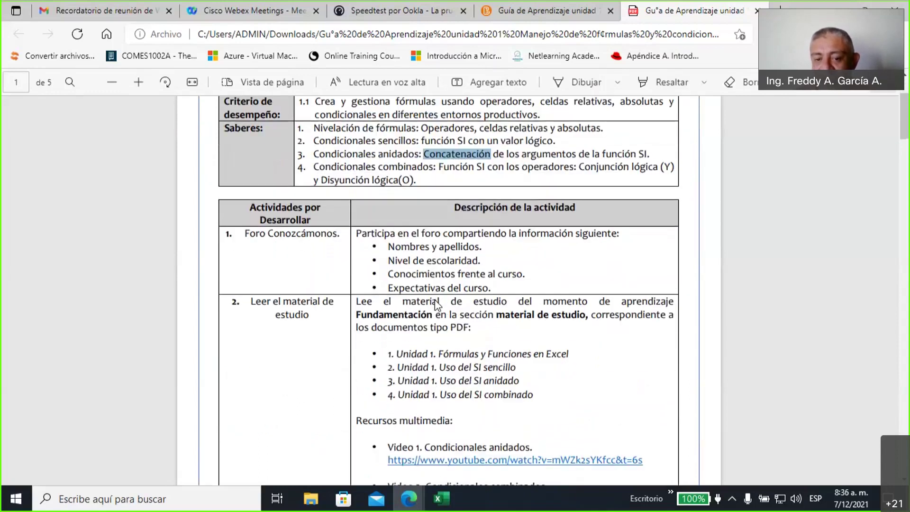
{"action": "scroll", "coordinate": [435, 300], "scroll_direction": "up", "scroll_amount": 2}
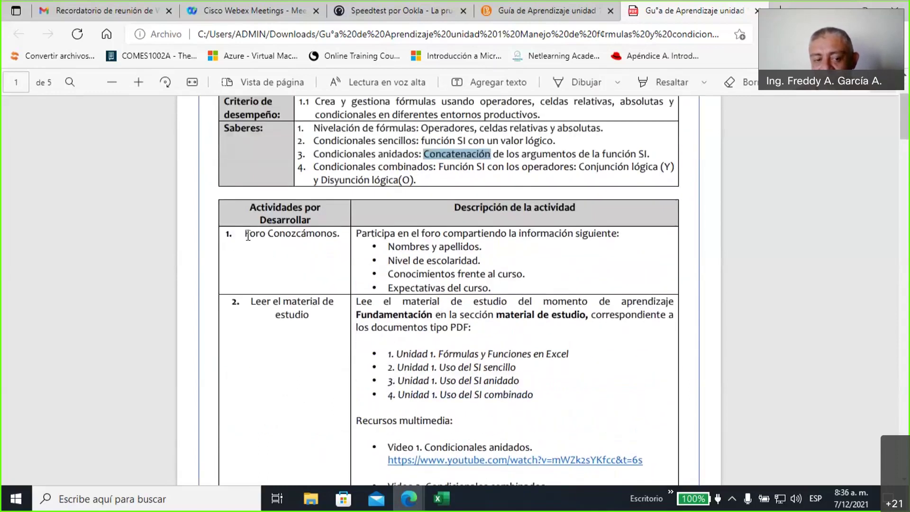
{"action": "left_click_drag", "start_coordinate": [245, 233], "coordinate": [342, 240]}
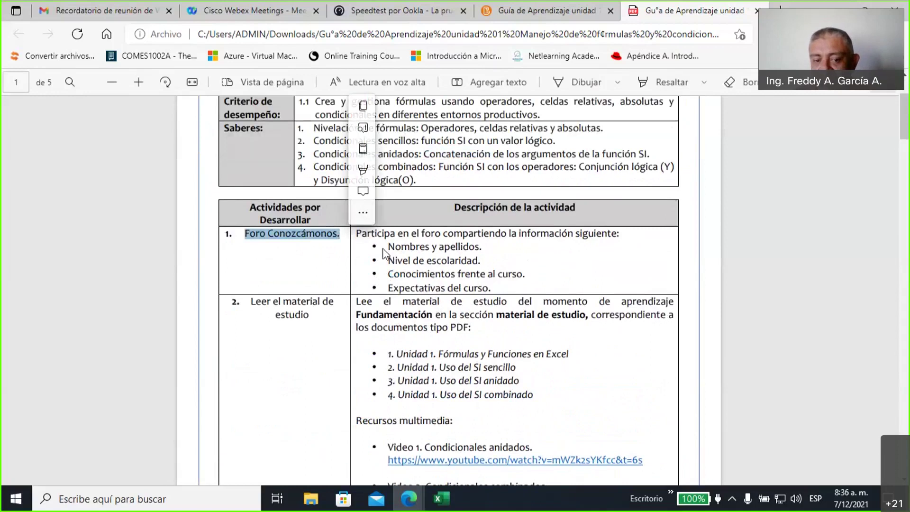
{"action": "left_click_drag", "start_coordinate": [387, 247], "coordinate": [483, 251]}
{"action": "left_click_drag", "start_coordinate": [387, 261], "coordinate": [476, 269]}
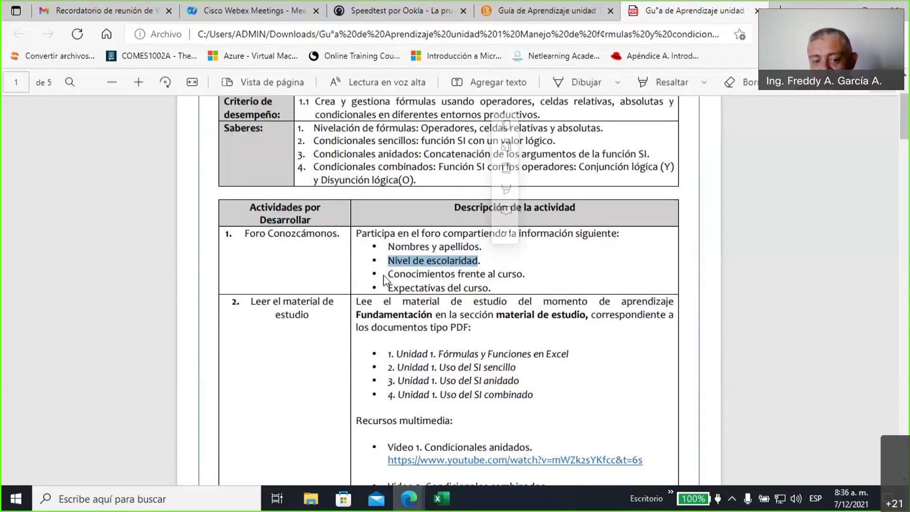
{"action": "left_click_drag", "start_coordinate": [388, 274], "coordinate": [557, 283]}
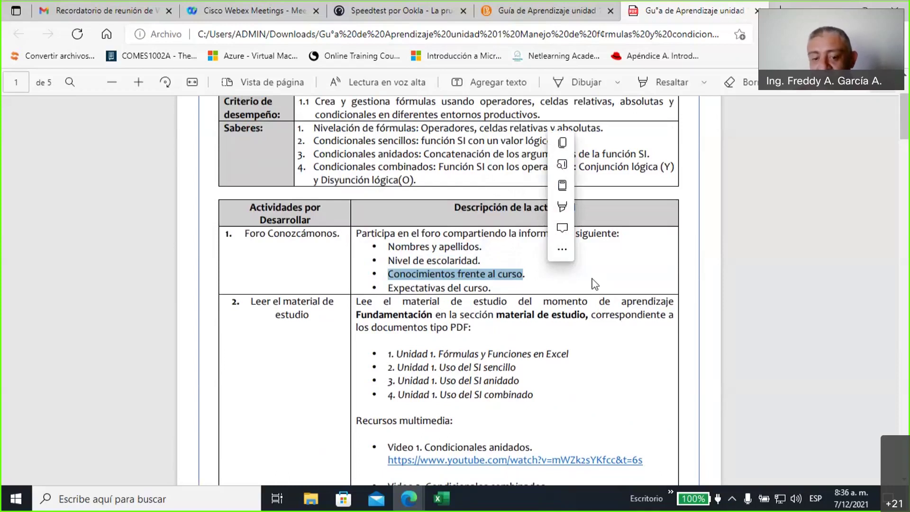
{"action": "left_click", "coordinate": [389, 287]}
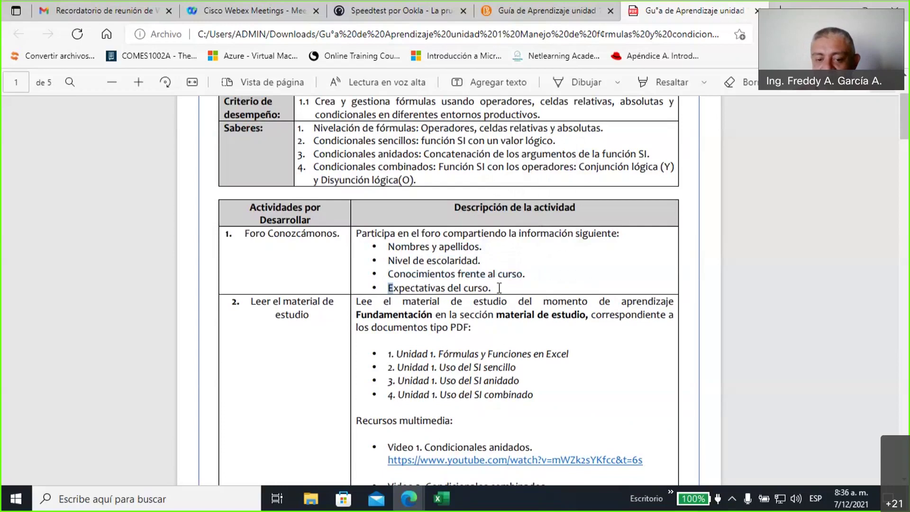
{"action": "left_click_drag", "start_coordinate": [499, 288], "coordinate": [388, 288]}
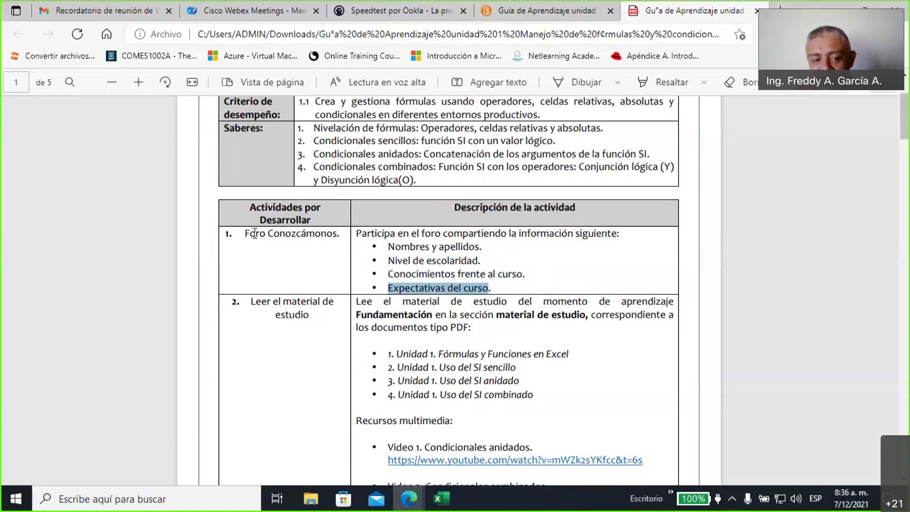
{"action": "left_click_drag", "start_coordinate": [245, 232], "coordinate": [338, 281]}
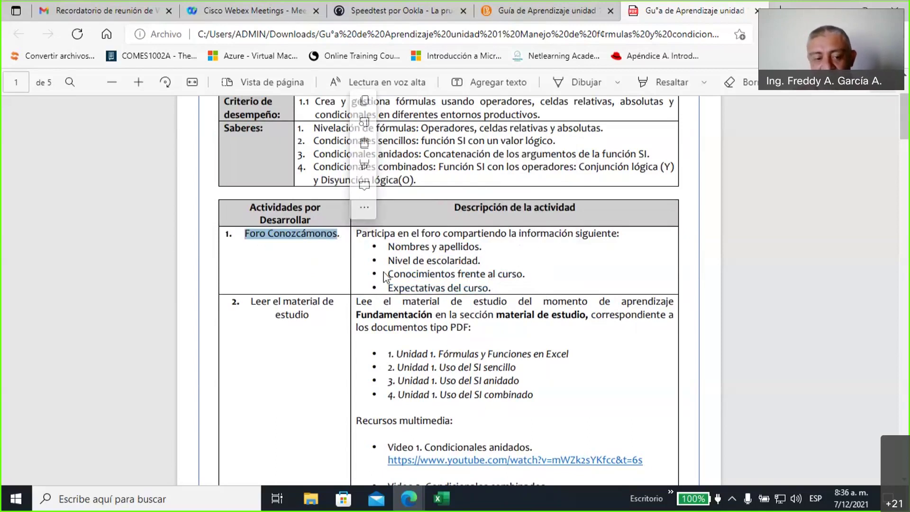
Select the four Unidad 1 study documents under Leer el material de estudio and the Video 1 title "Condicionales anidados" to point them out
{"action": "scroll", "coordinate": [384, 271], "scroll_direction": "down", "scroll_amount": 1}
{"action": "scroll", "coordinate": [385, 273], "scroll_direction": "down", "scroll_amount": 1}
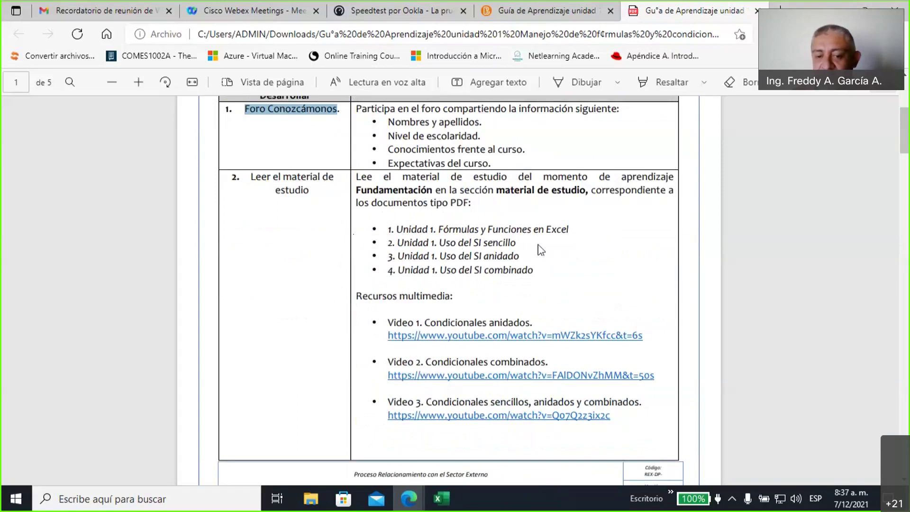
{"action": "left_click_drag", "start_coordinate": [392, 230], "coordinate": [560, 280]}
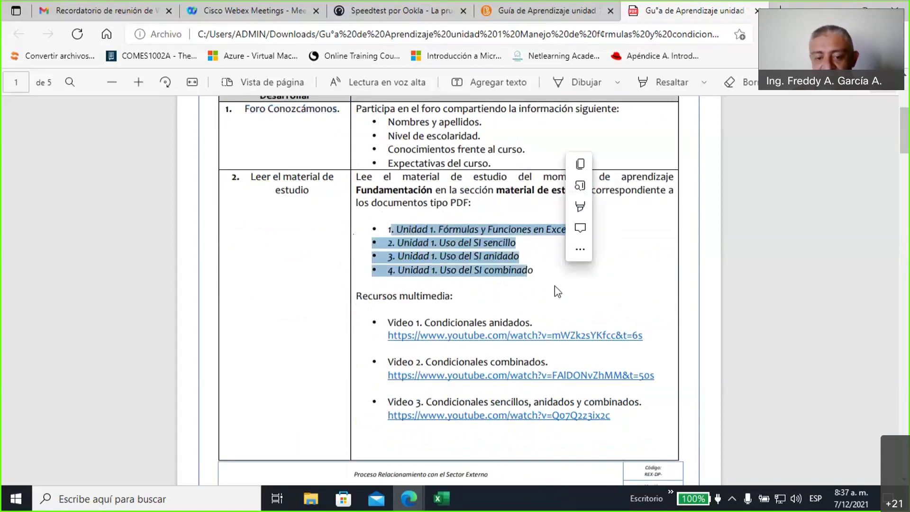
{"action": "scroll", "coordinate": [554, 286], "scroll_direction": "down", "scroll_amount": 1}
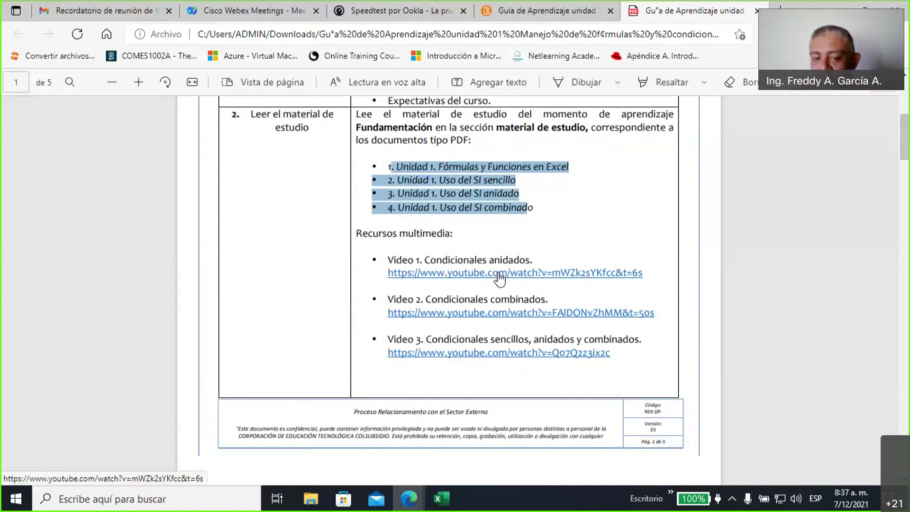
{"action": "left_click_drag", "start_coordinate": [424, 256], "coordinate": [538, 259]}
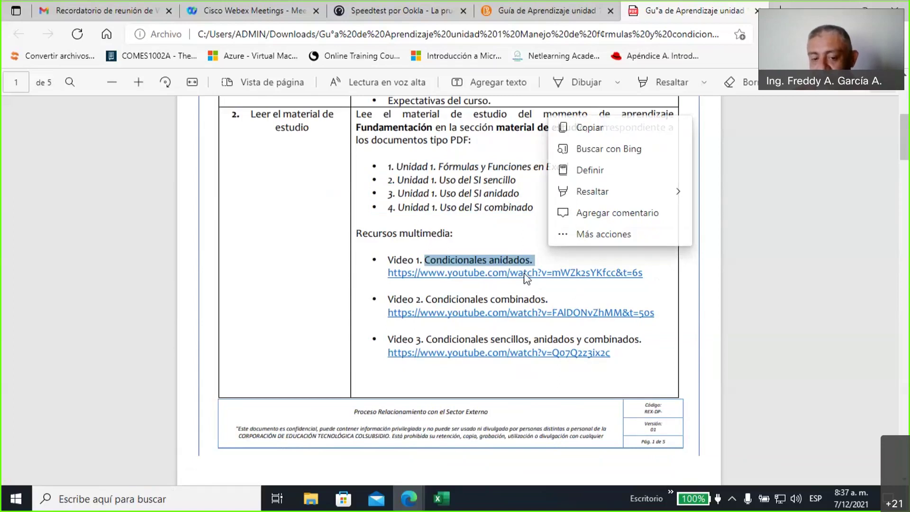
Select the file name "Taller Unidad 1._Formulas y Condicionales" and the activity title "Evaluación de cierre de la unidad" to point them out
{"action": "left_click", "coordinate": [447, 344]}
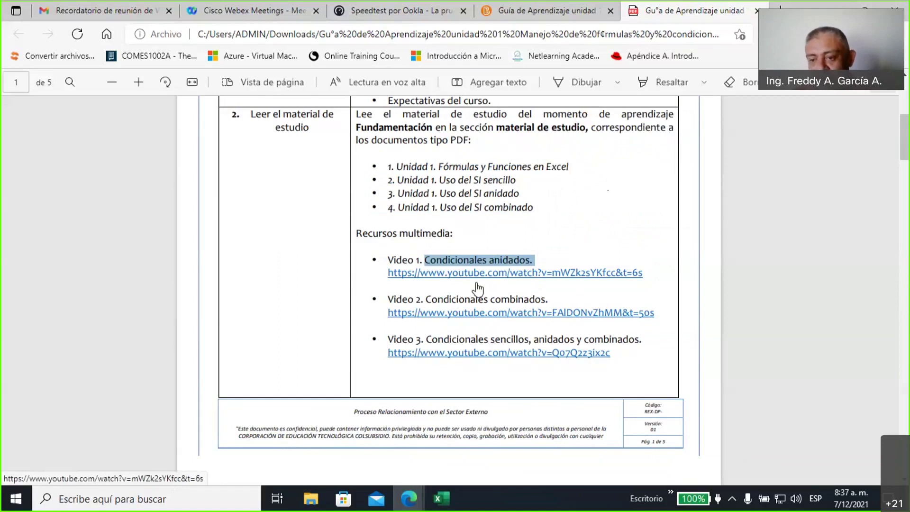
{"action": "scroll", "coordinate": [477, 288], "scroll_direction": "down", "scroll_amount": 4}
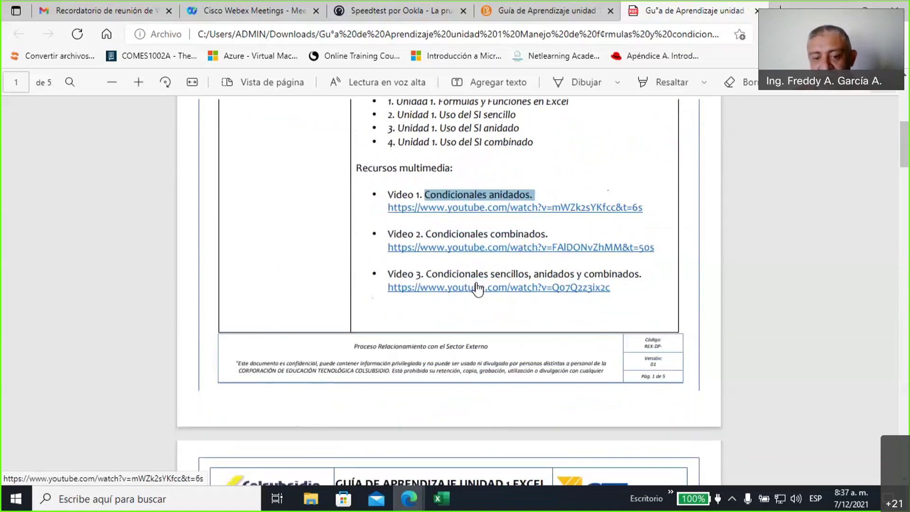
{"action": "scroll", "coordinate": [477, 289], "scroll_direction": "down", "scroll_amount": 5}
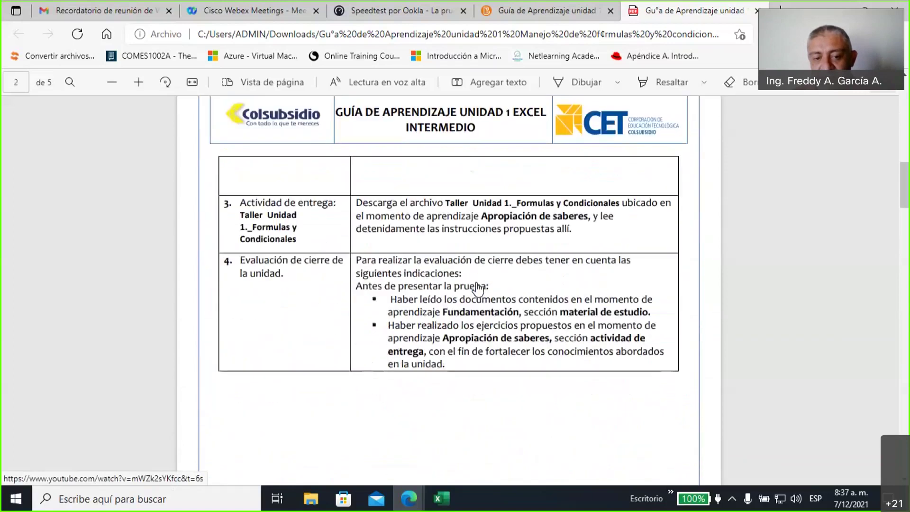
{"action": "left_click_drag", "start_coordinate": [447, 202], "coordinate": [620, 205]}
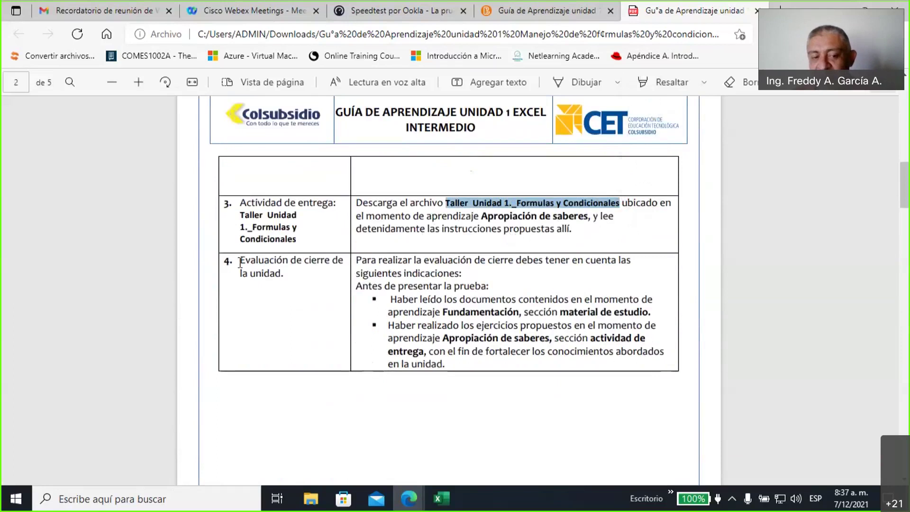
{"action": "left_click_drag", "start_coordinate": [240, 262], "coordinate": [287, 275]}
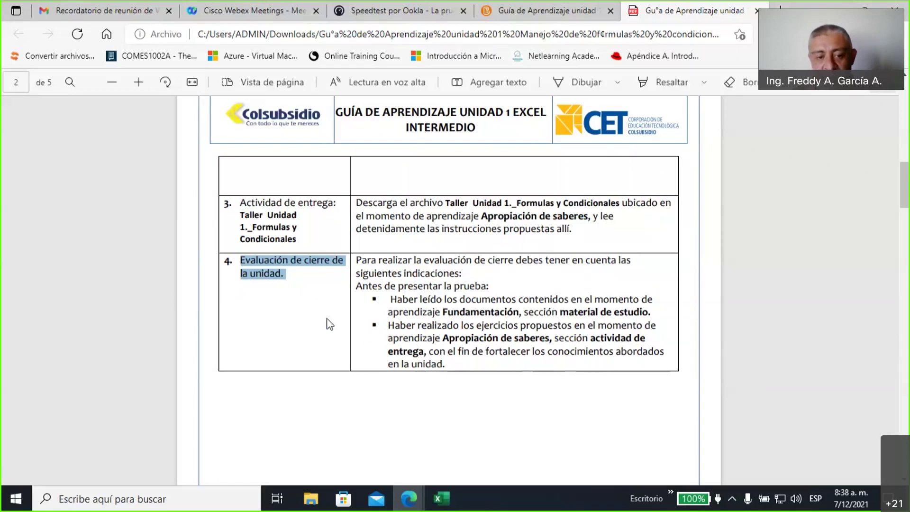
Point out the Excelente (50) and Bueno (40) scores in the Foro Conozcámonos grading scale, then return to the guide's first page
{"action": "scroll", "coordinate": [330, 324], "scroll_direction": "down", "scroll_amount": 10}
{"action": "scroll", "coordinate": [327, 322], "scroll_direction": "down", "scroll_amount": 3}
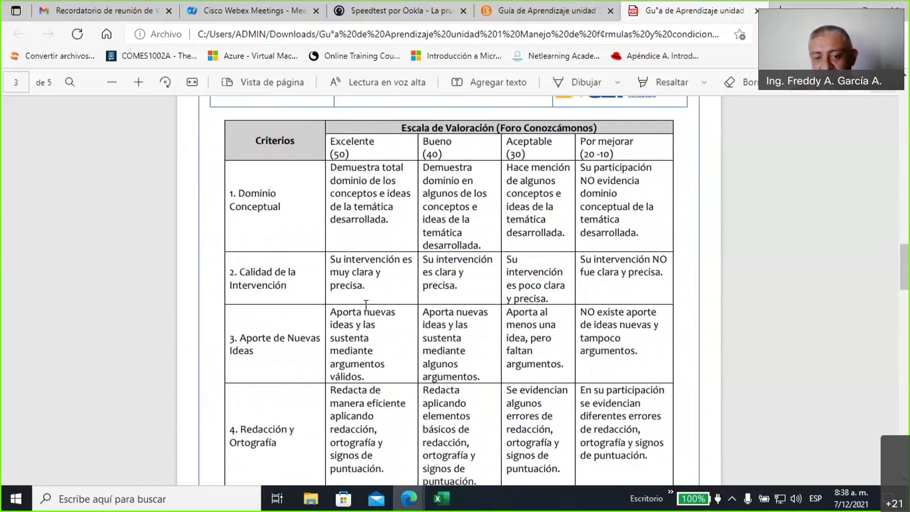
{"action": "scroll", "coordinate": [368, 301], "scroll_direction": "up", "scroll_amount": 1}
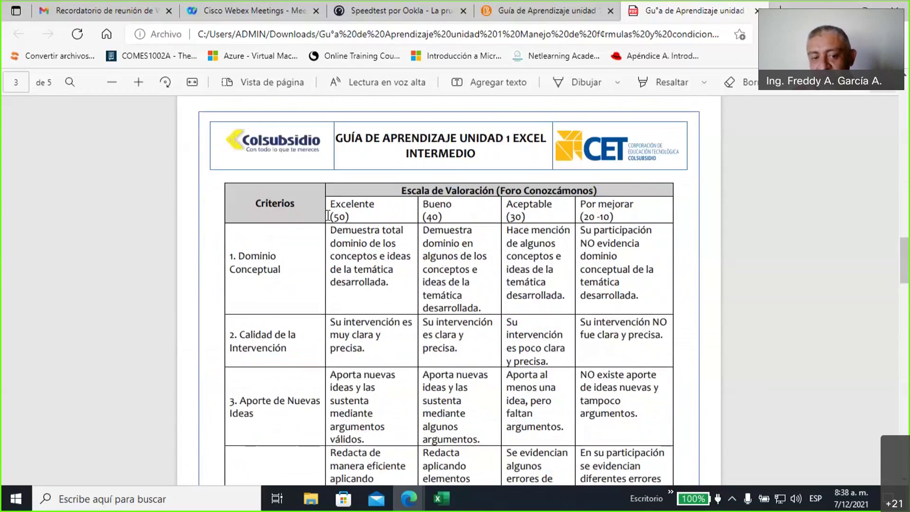
{"action": "double_click", "coordinate": [352, 216]}
{"action": "double_click", "coordinate": [432, 217]}
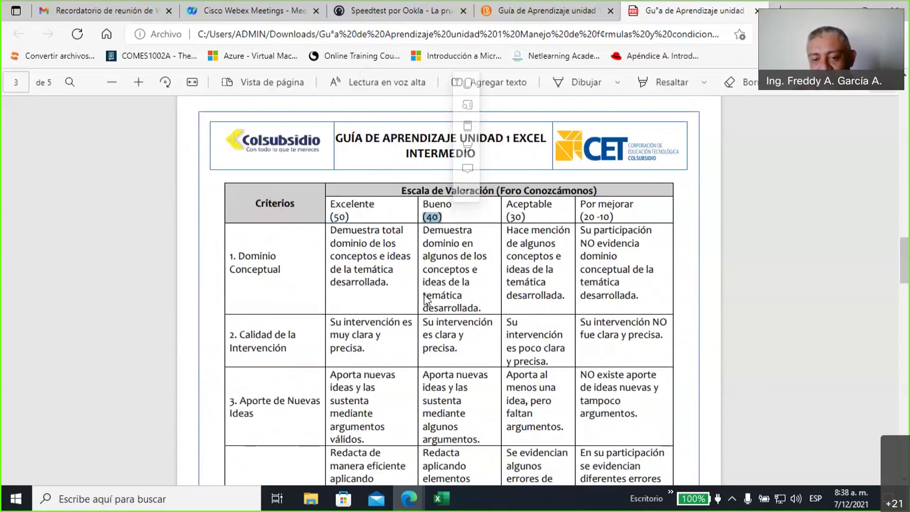
{"action": "scroll", "coordinate": [425, 303], "scroll_direction": "up", "scroll_amount": 3}
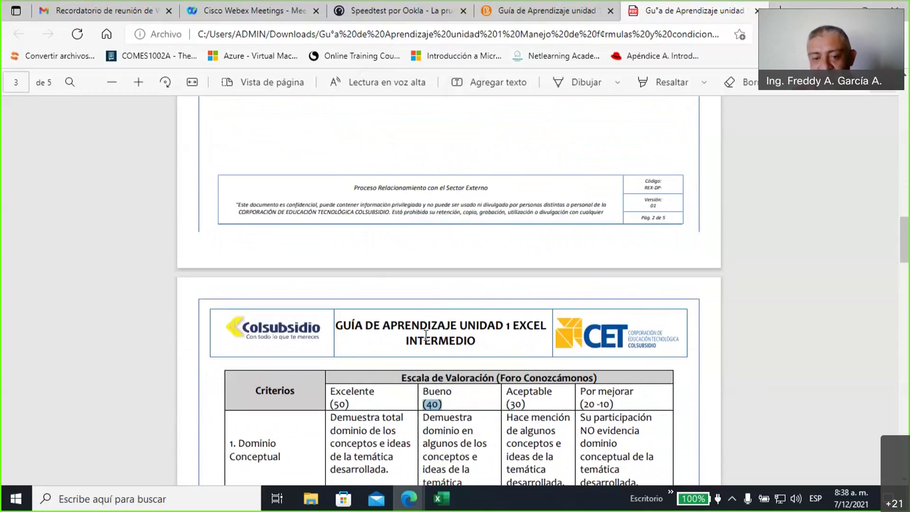
{"action": "scroll", "coordinate": [426, 335], "scroll_direction": "up", "scroll_amount": 10}
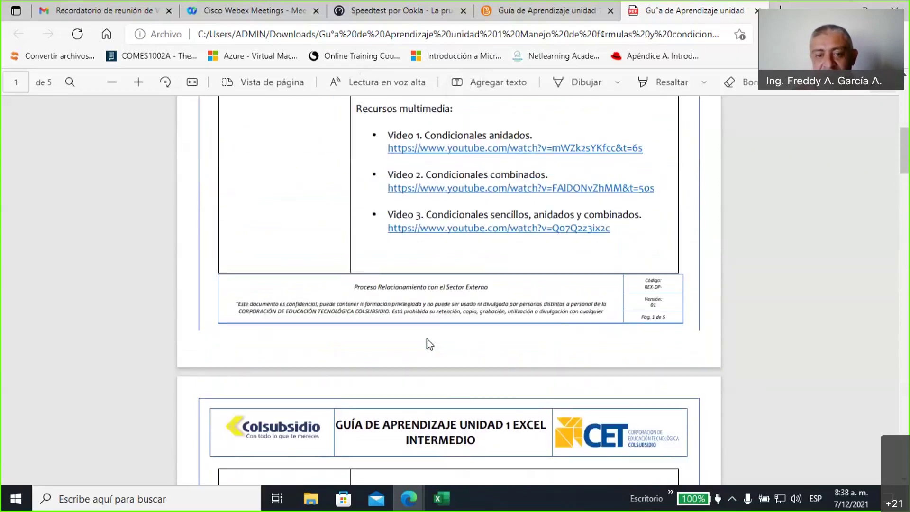
{"action": "scroll", "coordinate": [427, 339], "scroll_direction": "up", "scroll_amount": 10}
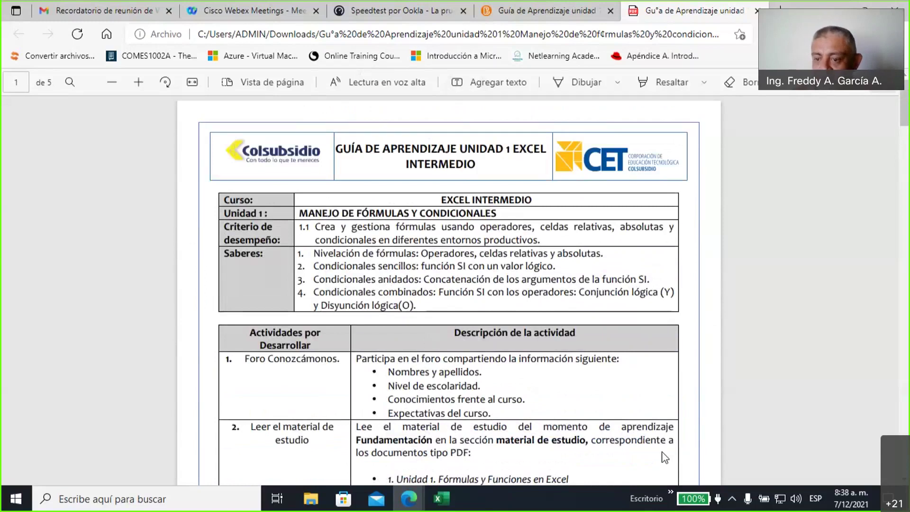
Switch to File Explorer, show the contents of the course's unidad 1 folder, return to the parent folder and minimize the window
{"action": "left_click", "coordinate": [312, 501]}
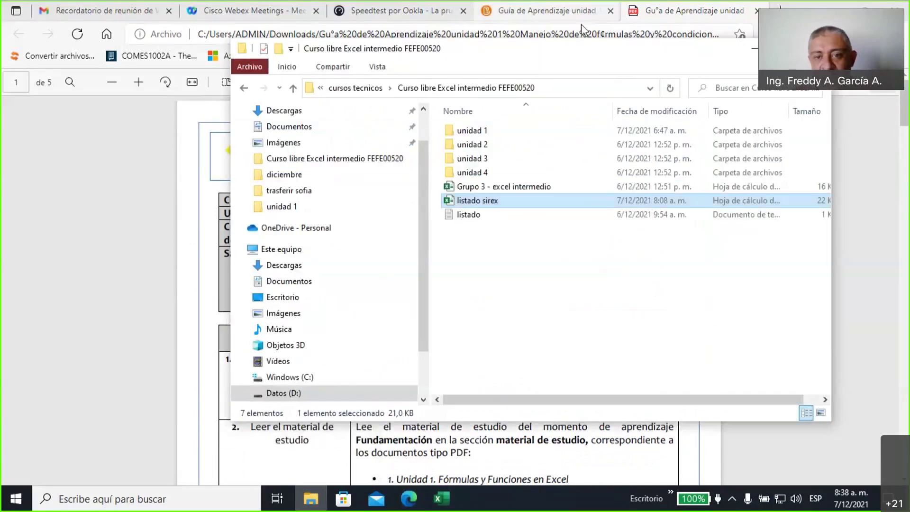
{"action": "left_click_drag", "start_coordinate": [568, 55], "coordinate": [396, 80]}
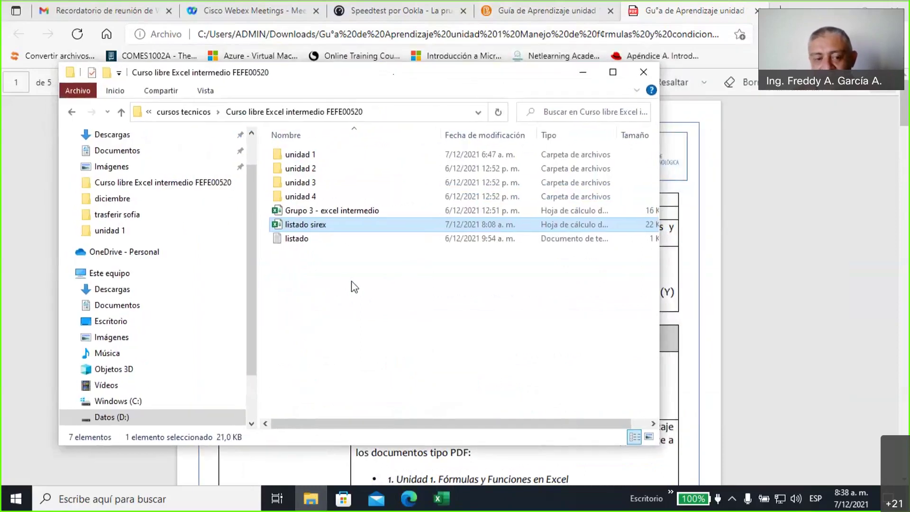
{"action": "double_click", "coordinate": [297, 156]}
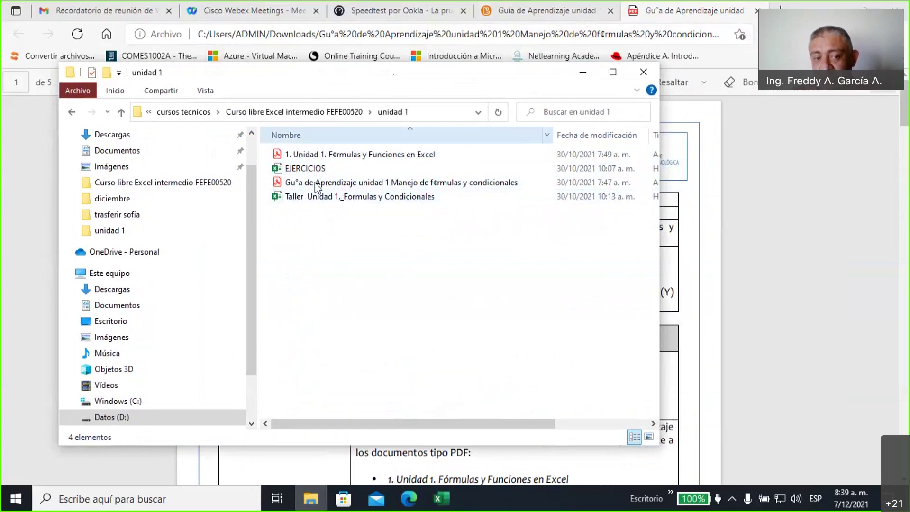
{"action": "left_click", "coordinate": [341, 114]}
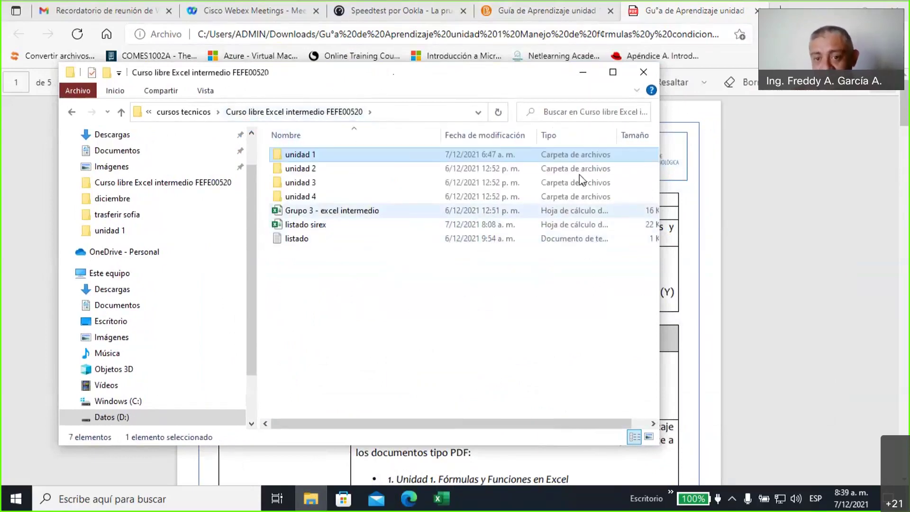
{"action": "left_click", "coordinate": [583, 75]}
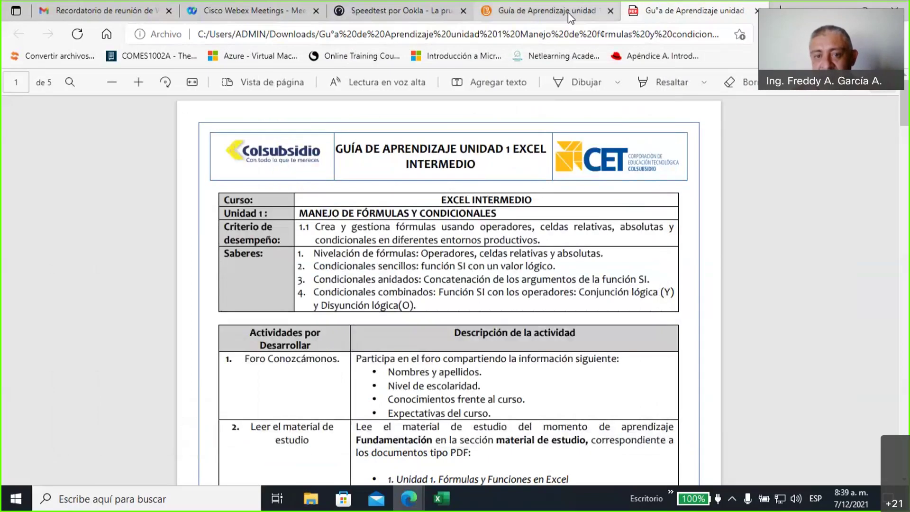
Return to the online course and open the Unidad 1- Manejo de fórmulas y condicionales module to show its Ambientación and Fundamentación sections
{"action": "left_click", "coordinate": [568, 12]}
{"action": "scroll", "coordinate": [506, 286], "scroll_direction": "up", "scroll_amount": 10}
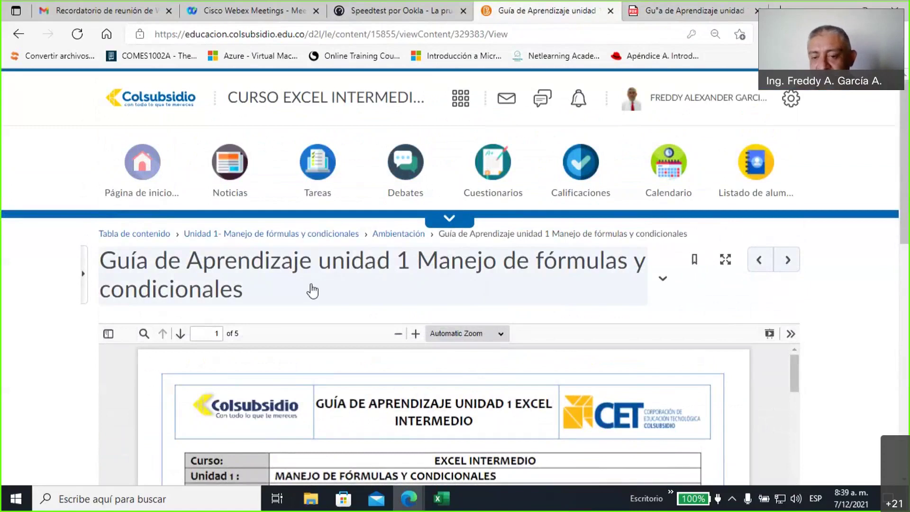
{"action": "left_click", "coordinate": [290, 234]}
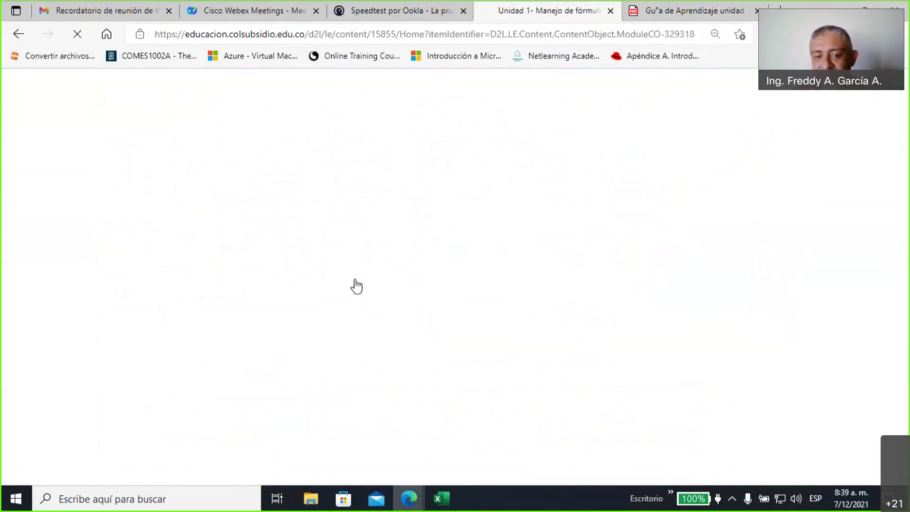
{"action": "scroll", "coordinate": [451, 272], "scroll_direction": "down", "scroll_amount": 3}
{"action": "scroll", "coordinate": [459, 278], "scroll_direction": "down", "scroll_amount": 10}
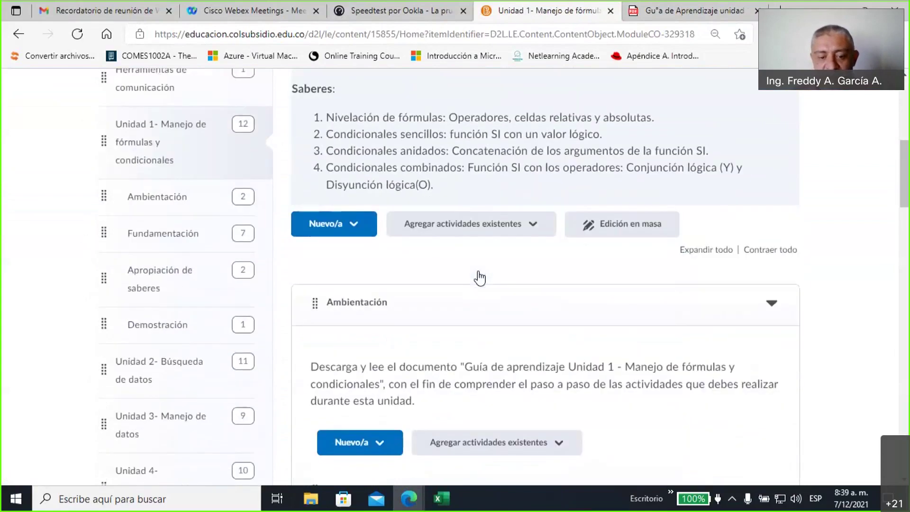
{"action": "scroll", "coordinate": [481, 277], "scroll_direction": "down", "scroll_amount": 4}
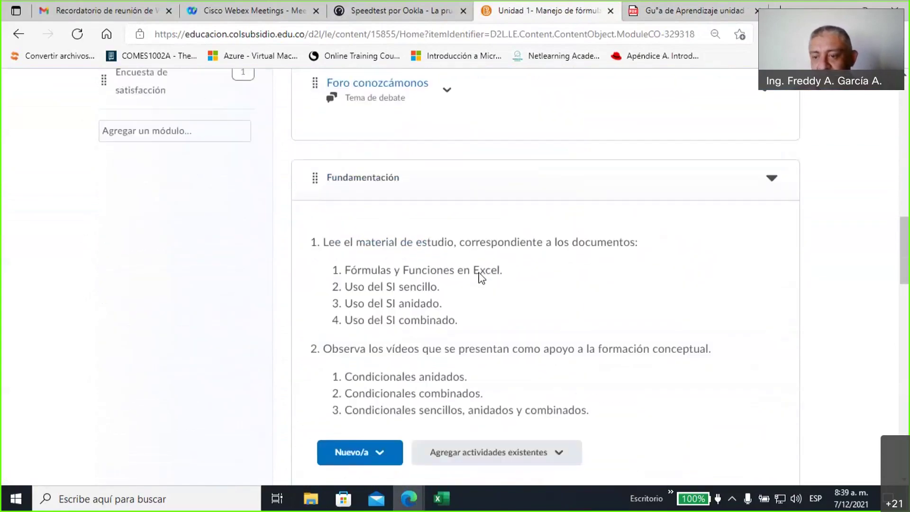
Open the Foro conozcámonos in Ambientación and review its participation instructions, reply option and existing student posts
{"action": "scroll", "coordinate": [509, 244], "scroll_direction": "up", "scroll_amount": 2}
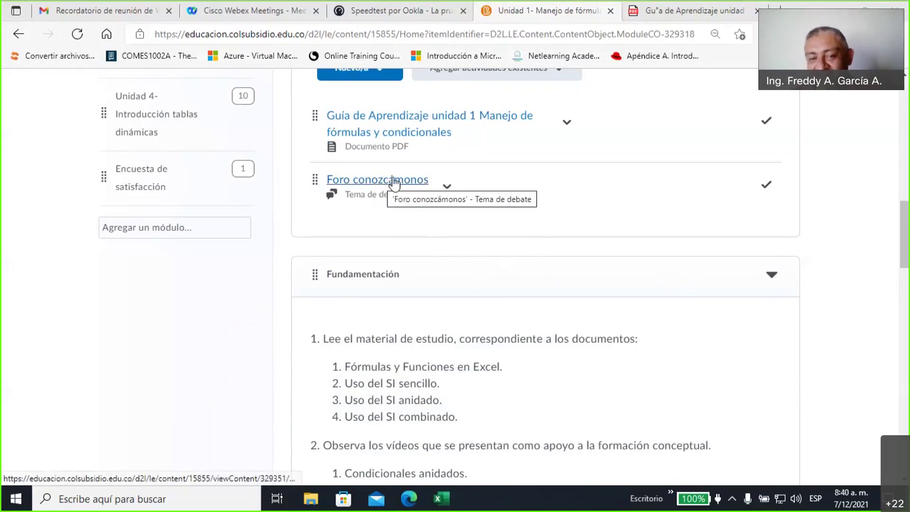
{"action": "left_click", "coordinate": [393, 181]}
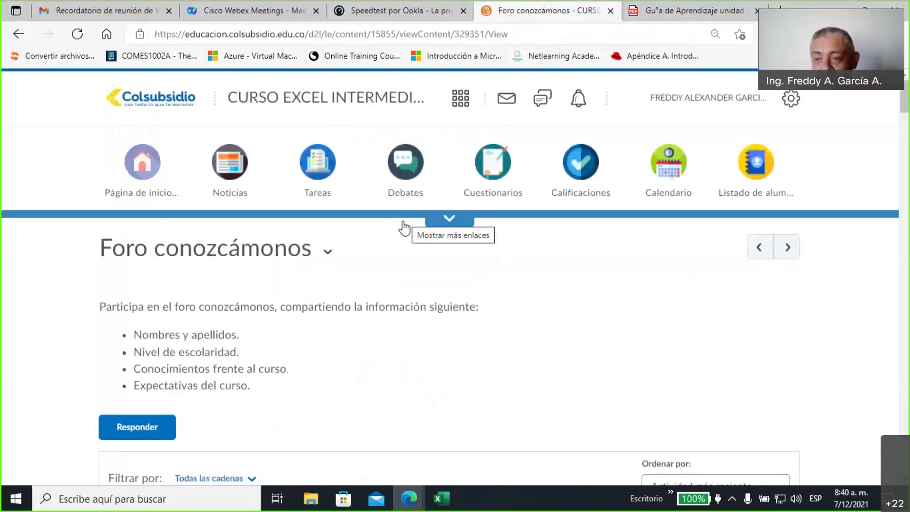
{"action": "scroll", "coordinate": [391, 241], "scroll_direction": "down", "scroll_amount": 4}
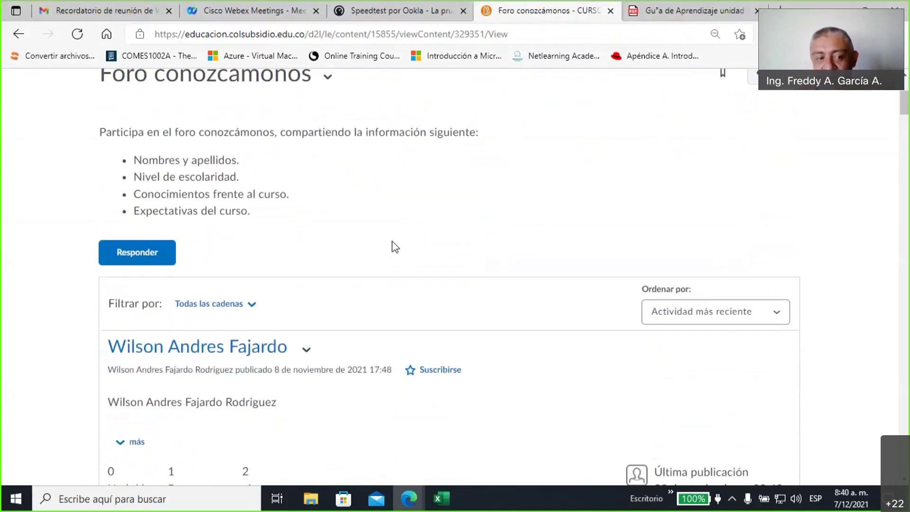
{"action": "scroll", "coordinate": [392, 241], "scroll_direction": "up", "scroll_amount": 1}
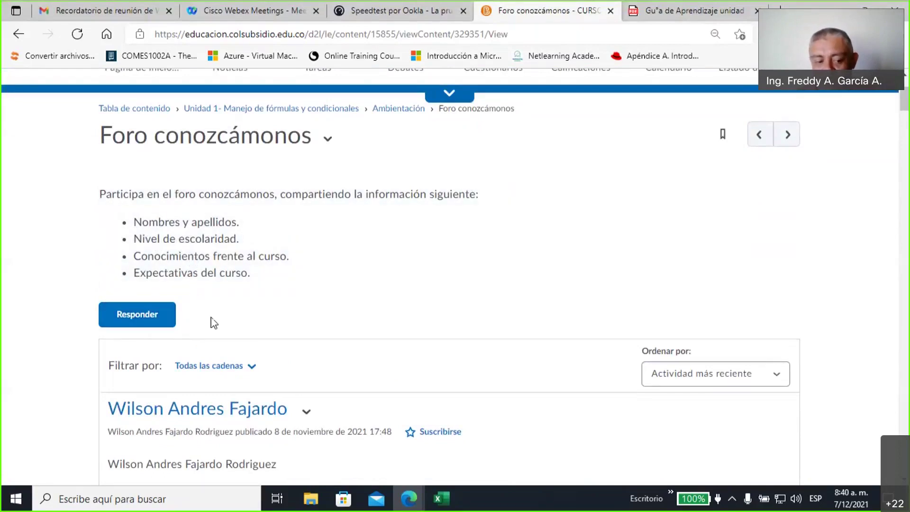
{"action": "scroll", "coordinate": [223, 317], "scroll_direction": "down", "scroll_amount": 3}
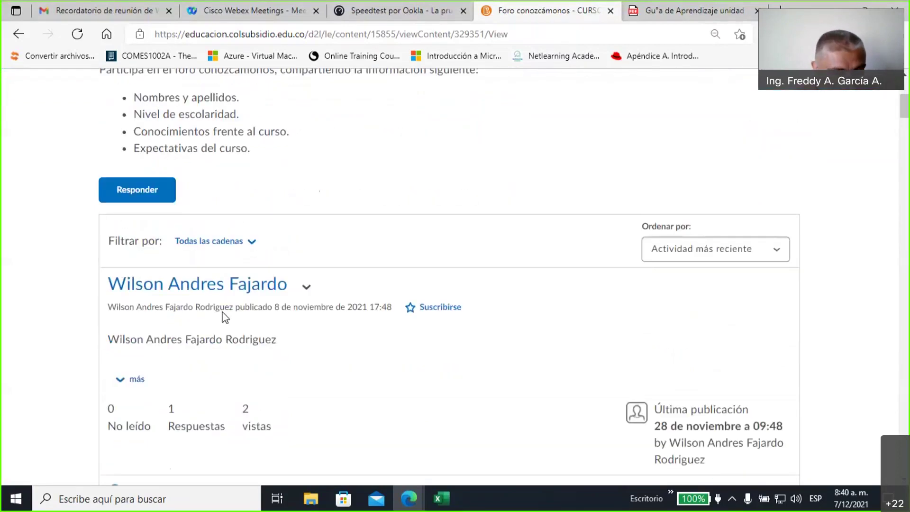
{"action": "scroll", "coordinate": [224, 315], "scroll_direction": "down", "scroll_amount": 3}
{"action": "scroll", "coordinate": [223, 315], "scroll_direction": "up", "scroll_amount": 3}
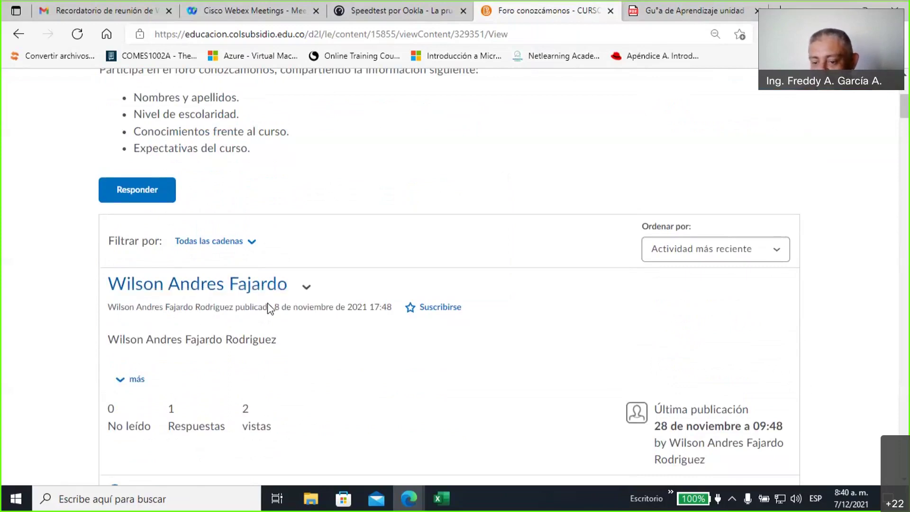
{"action": "scroll", "coordinate": [278, 306], "scroll_direction": "up", "scroll_amount": 5}
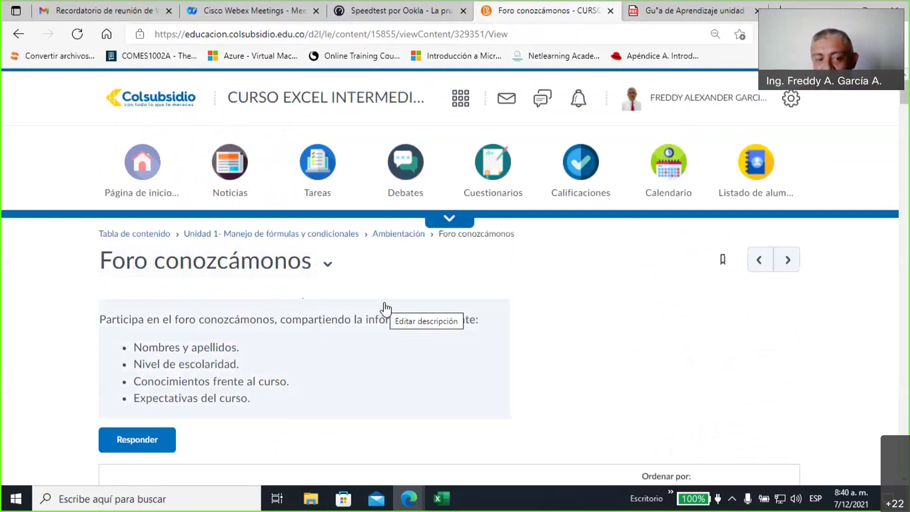
Return to the course content and open Unidad 1's Fundamentación section to show its study PDFs and video links
{"action": "left_click", "coordinate": [146, 177]}
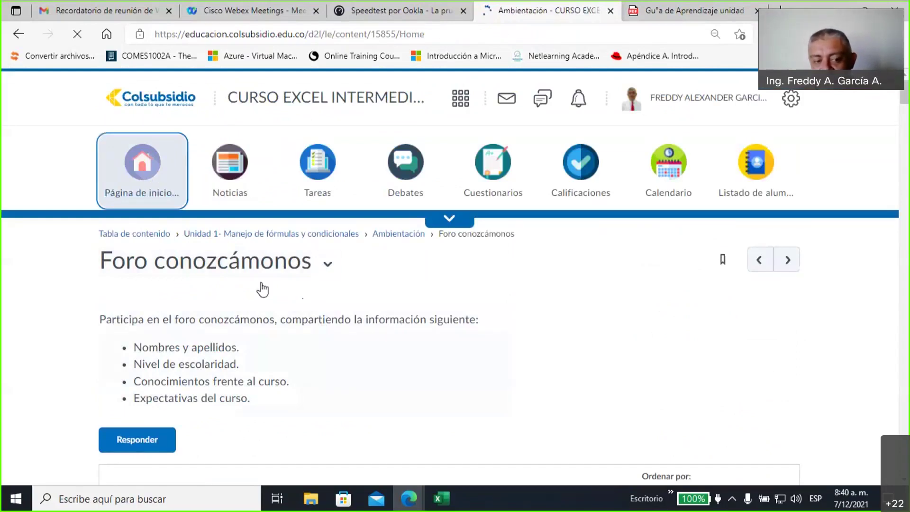
{"action": "scroll", "coordinate": [455, 258], "scroll_direction": "down", "scroll_amount": 7}
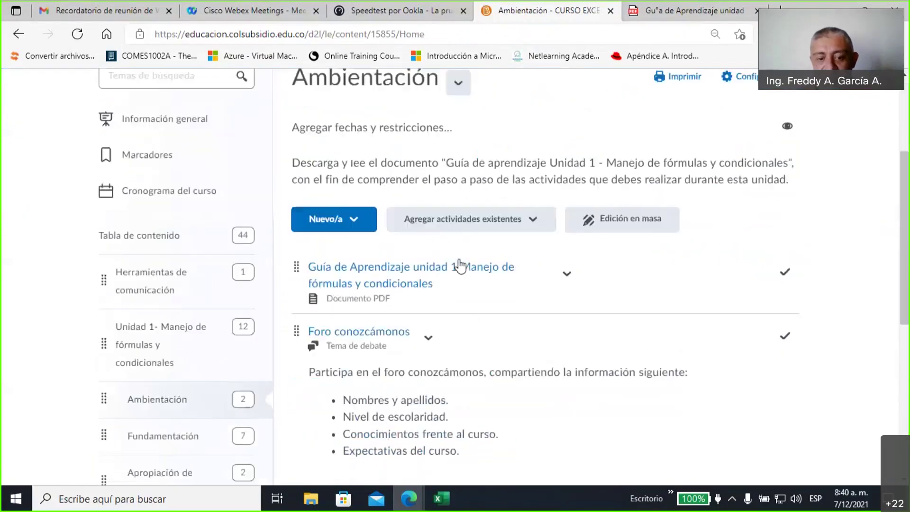
{"action": "scroll", "coordinate": [458, 265], "scroll_direction": "down", "scroll_amount": 4}
{"action": "scroll", "coordinate": [458, 265], "scroll_direction": "up", "scroll_amount": 3}
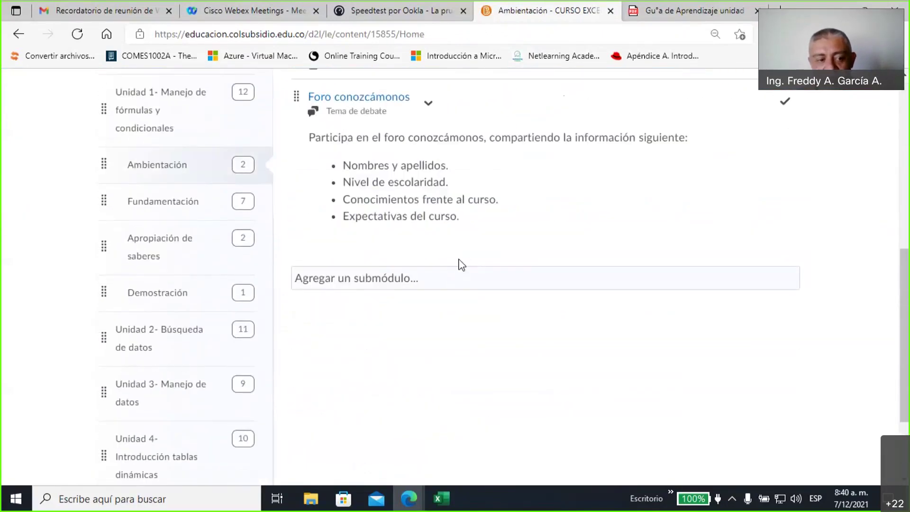
{"action": "left_click", "coordinate": [164, 271]}
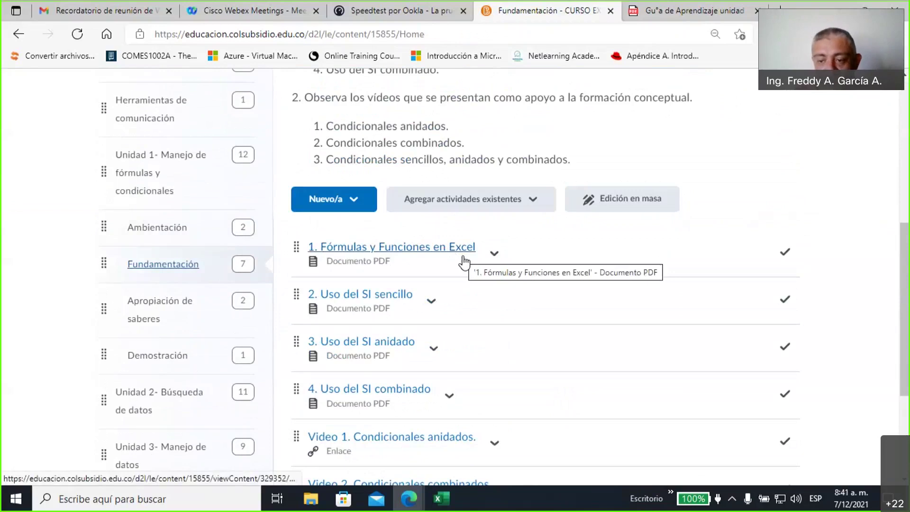
{"action": "scroll", "coordinate": [457, 265], "scroll_direction": "down", "scroll_amount": 3}
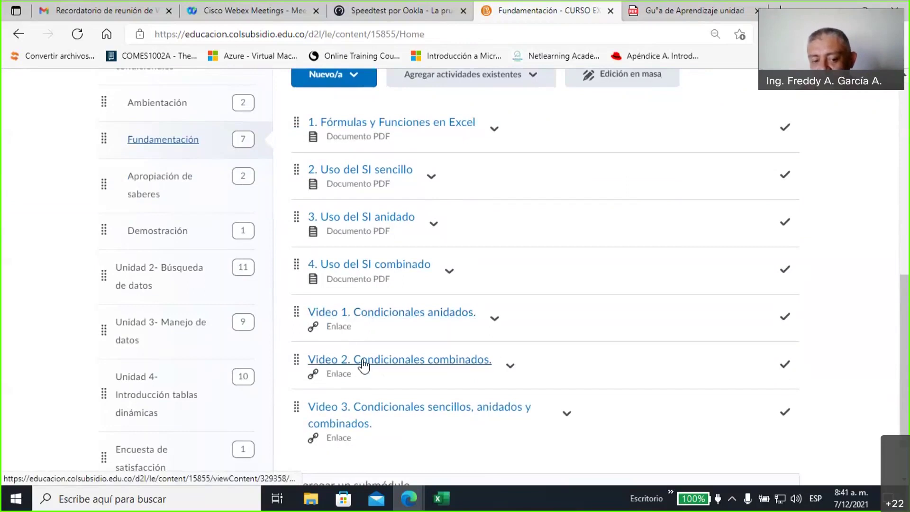
Point out the Enlace label under Video 1 and open the "Video 1. Condicionales anidados." resource
{"action": "left_click_drag", "start_coordinate": [327, 329], "coordinate": [356, 330]}
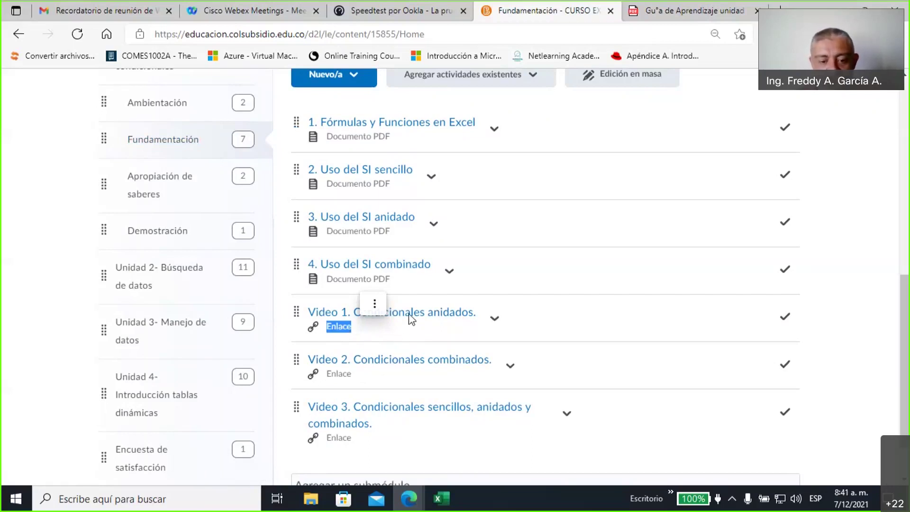
{"action": "left_click", "coordinate": [407, 338]}
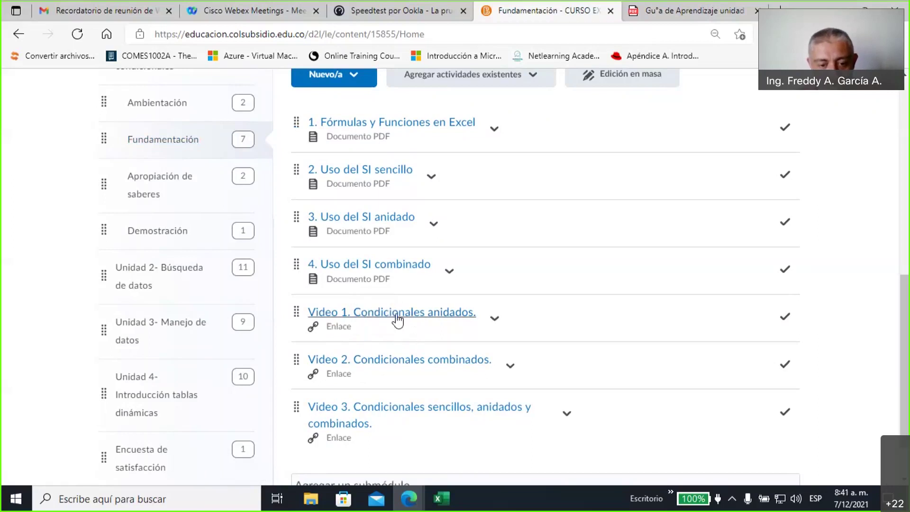
{"action": "left_click", "coordinate": [397, 313]}
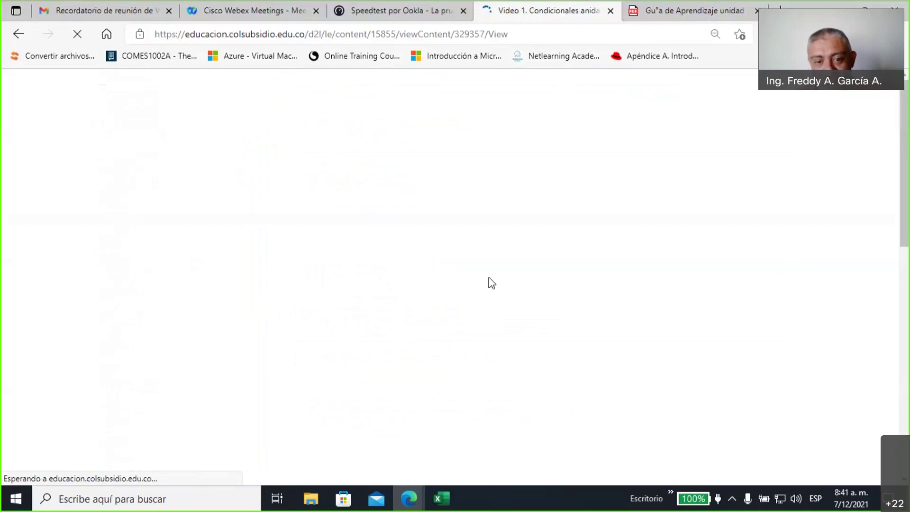
Play the opening seconds of the embedded "Video 1. Condicionales anidados." and pause it
{"action": "scroll", "coordinate": [543, 266], "scroll_direction": "down", "scroll_amount": 4}
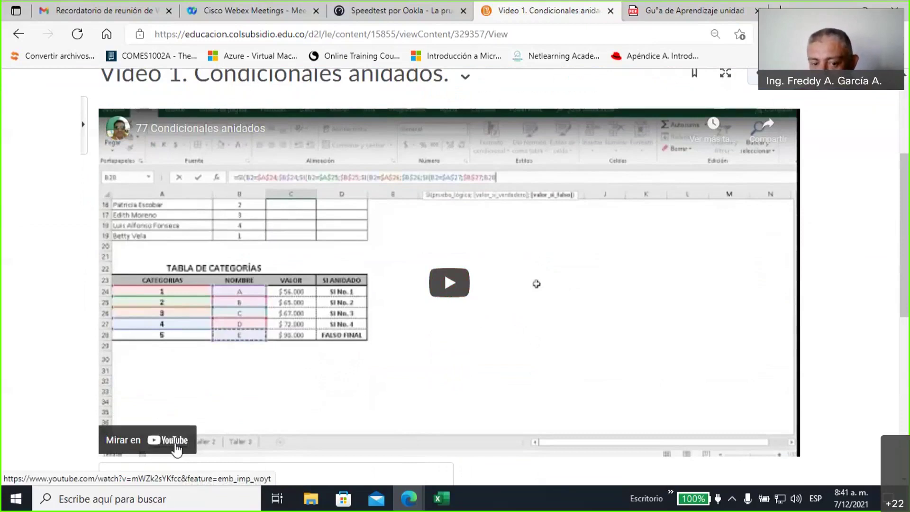
{"action": "left_click", "coordinate": [450, 282]}
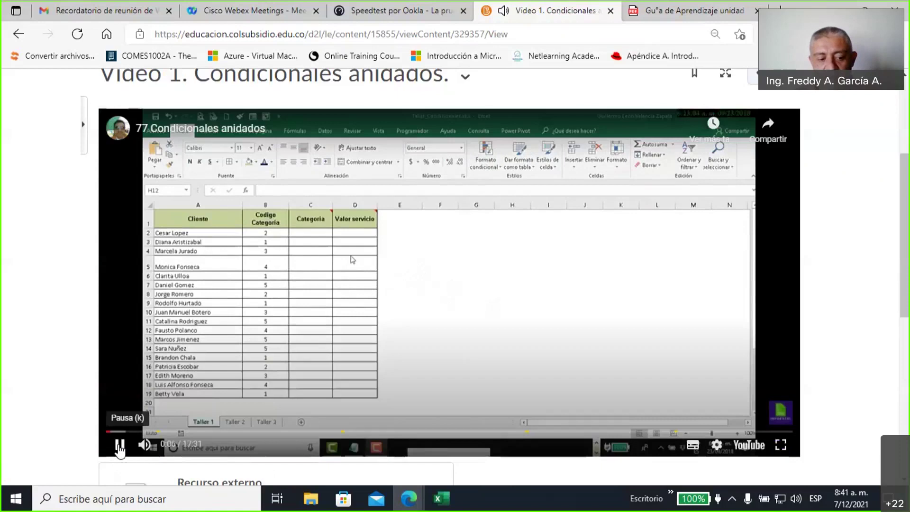
{"action": "left_click", "coordinate": [119, 447]}
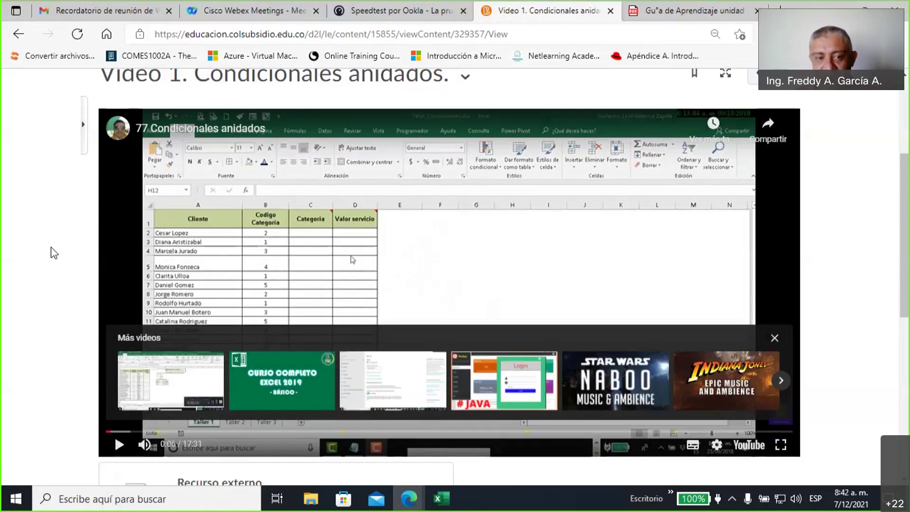
Return to the Fundamentación section and show its list of PDF documents and the three video links
{"action": "scroll", "coordinate": [54, 253], "scroll_direction": "up", "scroll_amount": 4}
{"action": "left_click", "coordinate": [386, 239]}
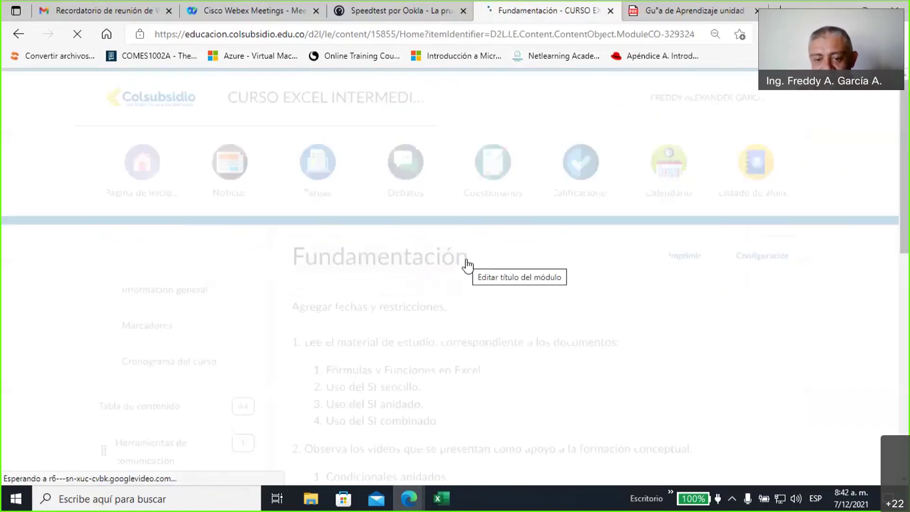
{"action": "scroll", "coordinate": [501, 278], "scroll_direction": "down", "scroll_amount": 10}
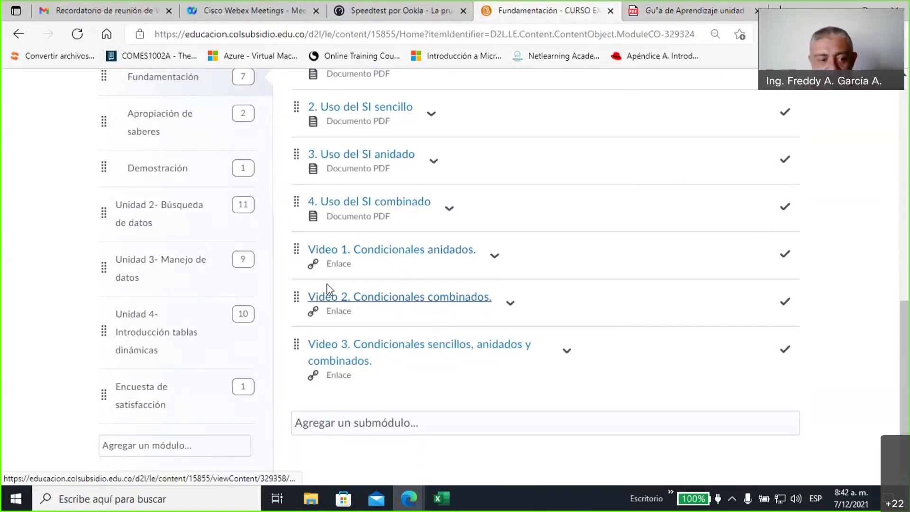
{"action": "scroll", "coordinate": [171, 169], "scroll_direction": "up", "scroll_amount": 1}
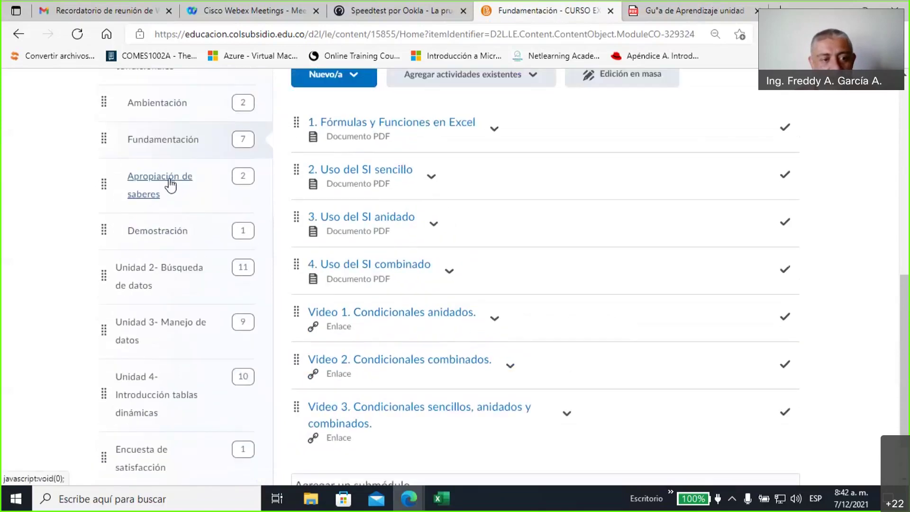
Open Unidad 1's Apropiación de saberes section to show the workshop Excel file and its delivery activity
{"action": "left_click", "coordinate": [170, 185]}
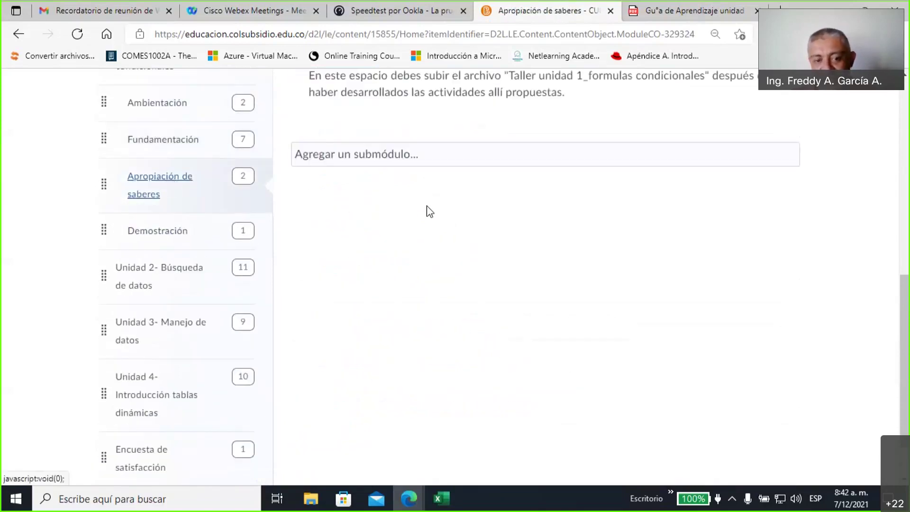
{"action": "scroll", "coordinate": [428, 210], "scroll_direction": "up", "scroll_amount": 3}
{"action": "scroll", "coordinate": [458, 286], "scroll_direction": "up", "scroll_amount": 1}
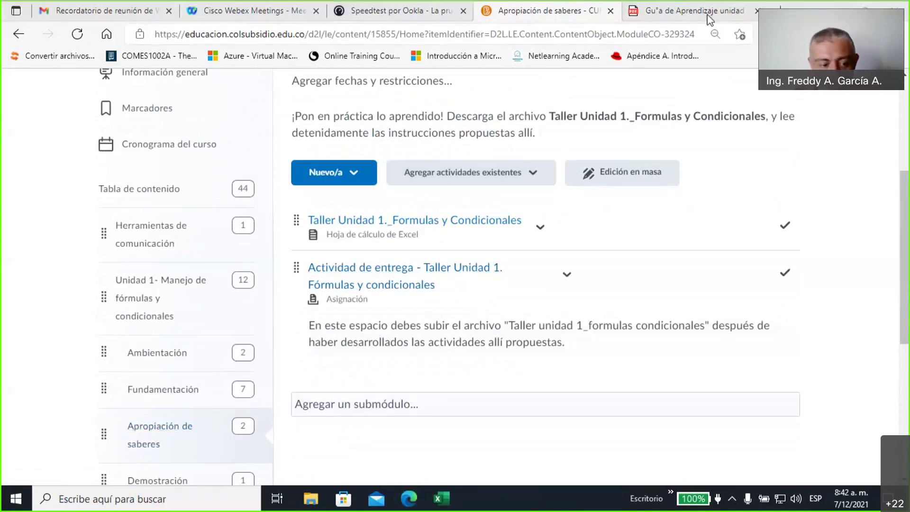
Circle Apropiación de saberes and the Taller Unidad 1 file, and mark Actividad de entrega with an arrow and an underline
{"action": "mouse_move", "coordinate": [275, 408]}
{"action": "left_mouse_down"}
{"action": "mouse_move", "coordinate": [145, 456]}
{"action": "mouse_move", "coordinate": [260, 432]}
{"action": "mouse_move", "coordinate": [268, 408]}
{"action": "left_mouse_up"}
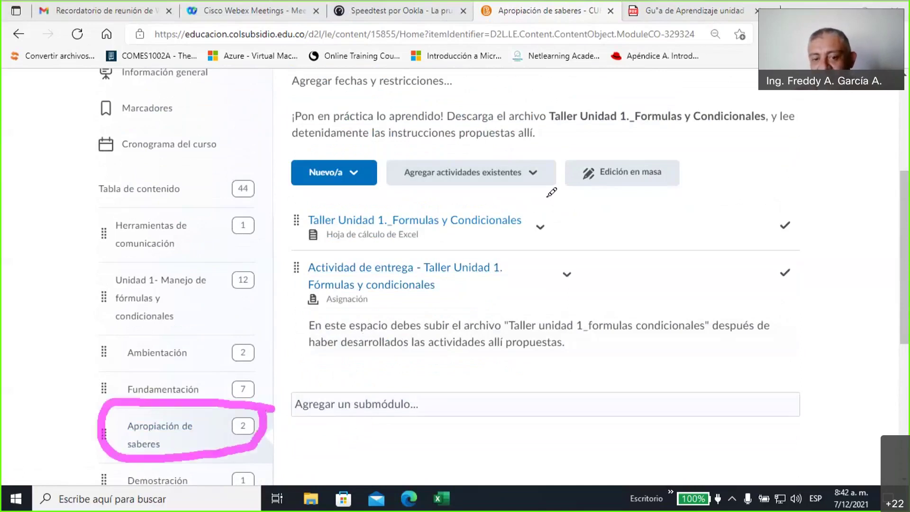
{"action": "mouse_move", "coordinate": [550, 194]}
{"action": "left_mouse_down"}
{"action": "mouse_move", "coordinate": [432, 189]}
{"action": "mouse_move", "coordinate": [286, 215]}
{"action": "mouse_move", "coordinate": [286, 240]}
{"action": "mouse_move", "coordinate": [327, 249]}
{"action": "mouse_move", "coordinate": [494, 248]}
{"action": "mouse_move", "coordinate": [538, 232]}
{"action": "mouse_move", "coordinate": [552, 211]}
{"action": "mouse_move", "coordinate": [544, 194]}
{"action": "left_mouse_up"}
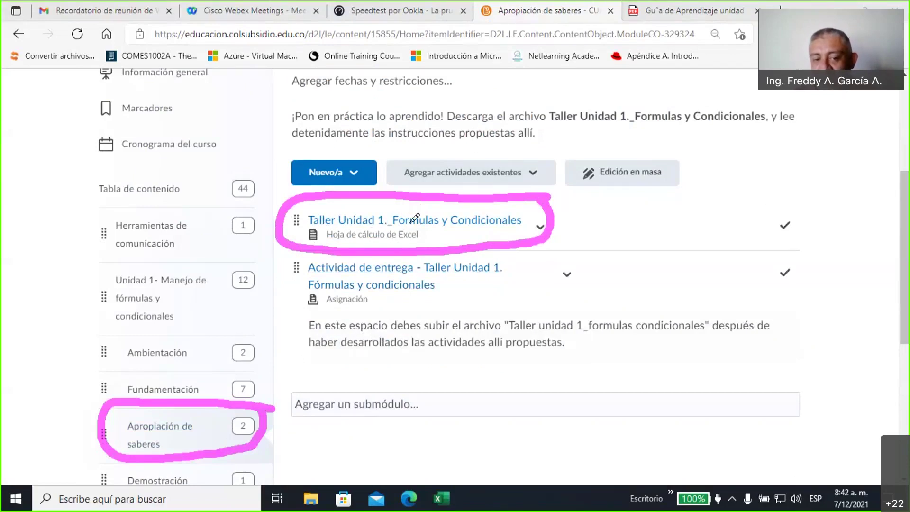
{"action": "mouse_move", "coordinate": [626, 219]}
{"action": "left_mouse_down"}
{"action": "mouse_move", "coordinate": [566, 267]}
{"action": "mouse_move", "coordinate": [539, 261]}
{"action": "mouse_move", "coordinate": [523, 277]}
{"action": "mouse_move", "coordinate": [540, 298]}
{"action": "left_mouse_up"}
{"action": "left_click", "coordinate": [302, 277]}
{"action": "left_click_drag", "start_coordinate": [355, 274], "coordinate": [414, 274]}
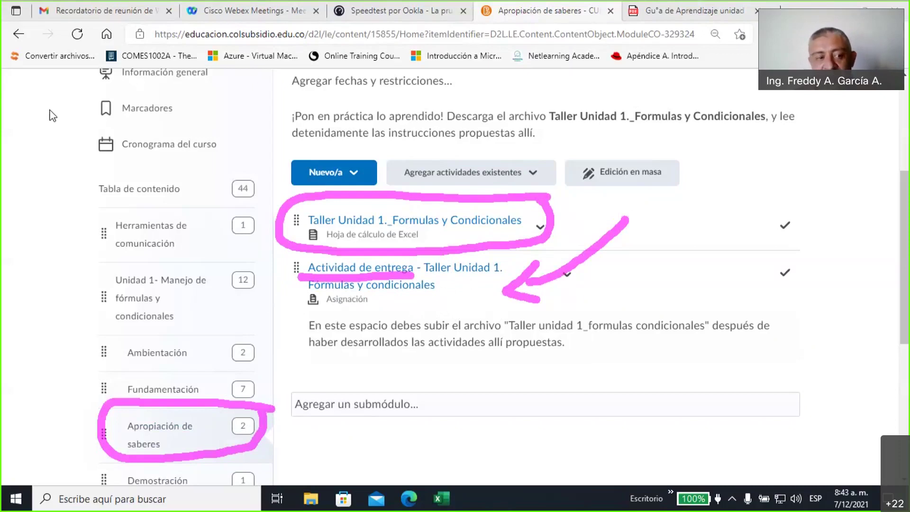
Clear the annotations and open Unidad 1's Demostración section to show the Evaluación de cierre Unidad 1 questionnaire
{"action": "scroll", "coordinate": [373, 266], "scroll_direction": "down", "scroll_amount": 5}
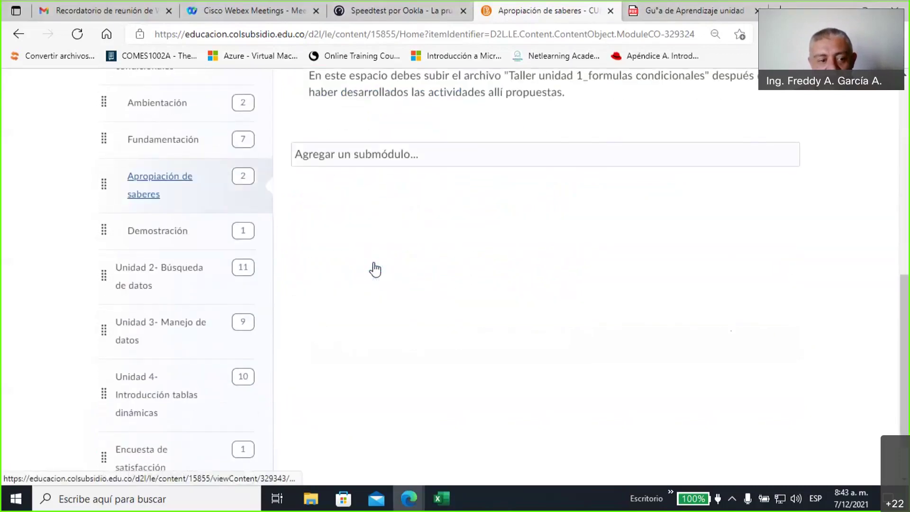
{"action": "scroll", "coordinate": [254, 290], "scroll_direction": "up", "scroll_amount": 1}
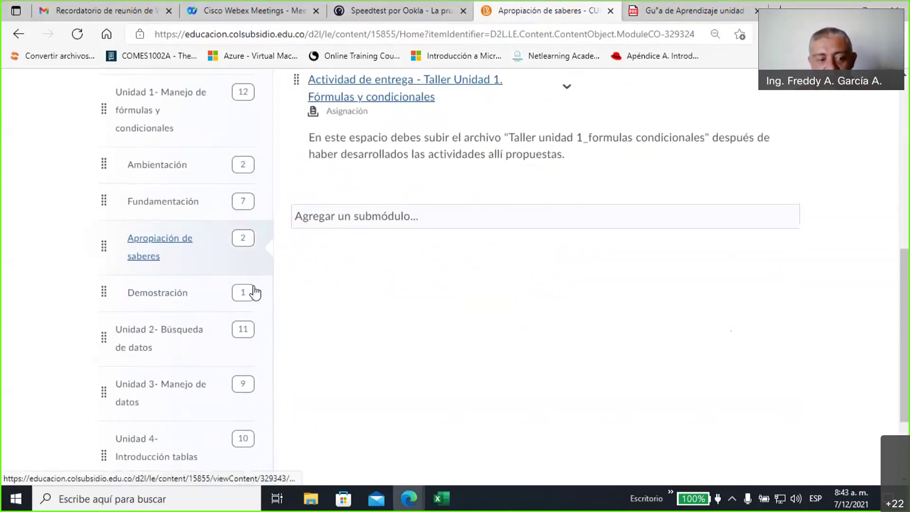
{"action": "left_click", "coordinate": [156, 293]}
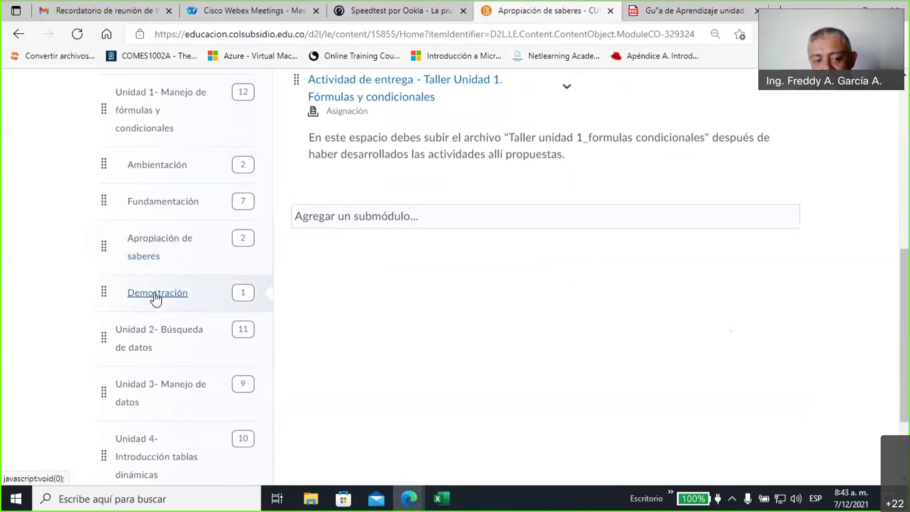
{"action": "scroll", "coordinate": [411, 185], "scroll_direction": "up", "scroll_amount": 1}
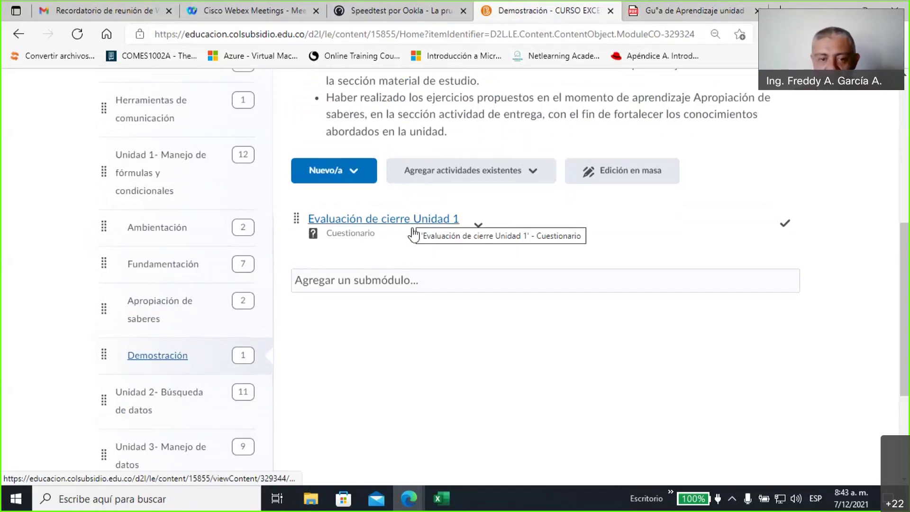
{"action": "scroll", "coordinate": [410, 270], "scroll_direction": "up", "scroll_amount": 1}
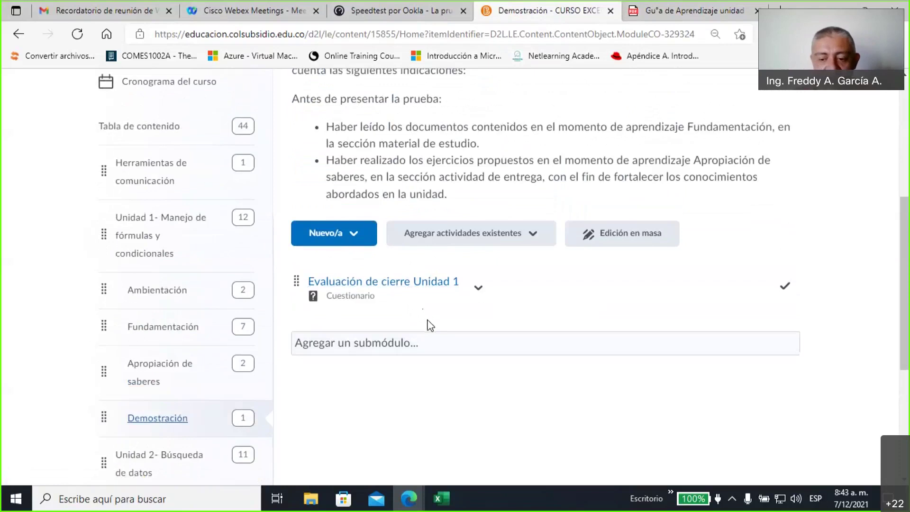
{"action": "scroll", "coordinate": [426, 327], "scroll_direction": "up", "scroll_amount": 1}
{"action": "scroll", "coordinate": [396, 305], "scroll_direction": "down", "scroll_amount": 1}
{"action": "scroll", "coordinate": [483, 173], "scroll_direction": "down", "scroll_amount": 1}
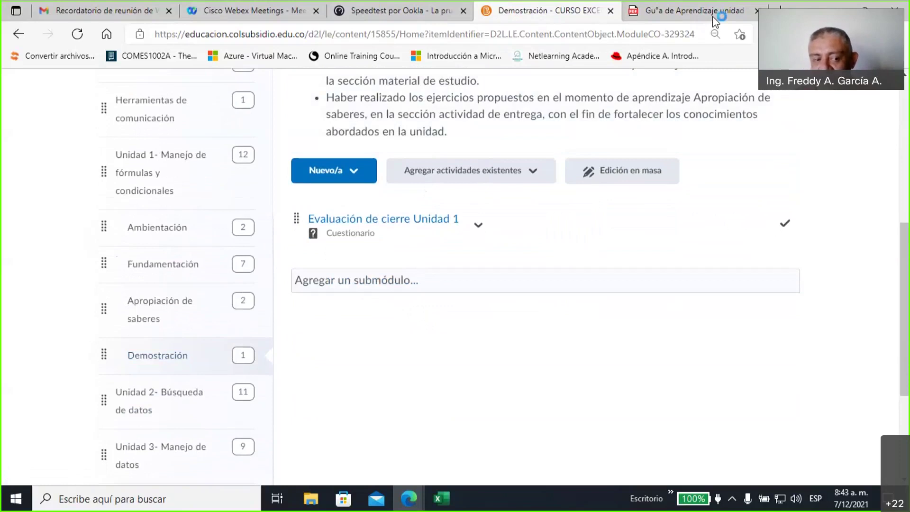
Circle Unidad 1 in the table of contents and mark Ambientación, Fundamentación, Apropiación de saberes and Demostración with strokes
{"action": "mouse_move", "coordinate": [91, 141]}
{"action": "left_mouse_down"}
{"action": "mouse_move", "coordinate": [90, 161]}
{"action": "mouse_move", "coordinate": [235, 128]}
{"action": "mouse_move", "coordinate": [79, 141]}
{"action": "left_mouse_up"}
{"action": "mouse_move", "coordinate": [81, 212]}
{"action": "left_mouse_down"}
{"action": "mouse_move", "coordinate": [116, 230]}
{"action": "mouse_move", "coordinate": [117, 262]}
{"action": "left_mouse_up"}
{"action": "left_click_drag", "start_coordinate": [77, 294], "coordinate": [112, 310]}
{"action": "left_click_drag", "start_coordinate": [83, 342], "coordinate": [110, 357]}
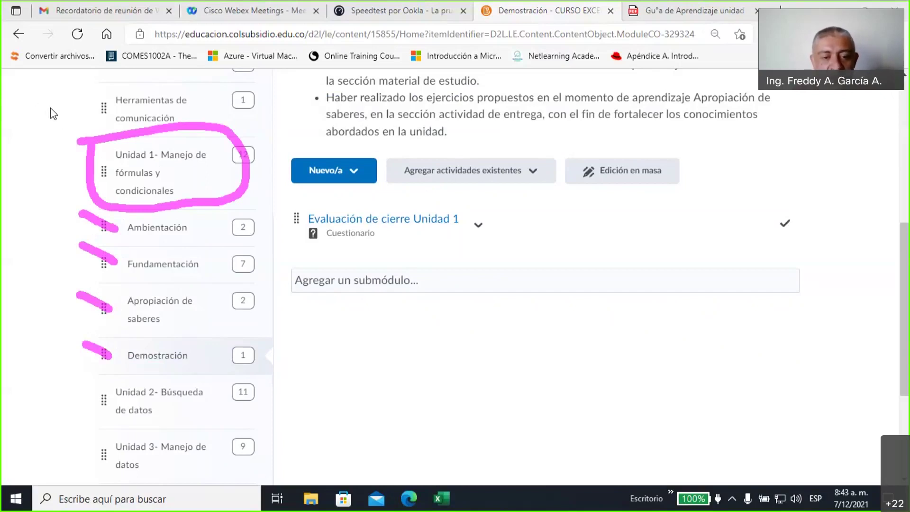
Clear the annotations and review Demostración's evaluation requirements alongside the Unidad 1 sections and the course tools
{"action": "scroll", "coordinate": [554, 282], "scroll_direction": "up", "scroll_amount": 5}
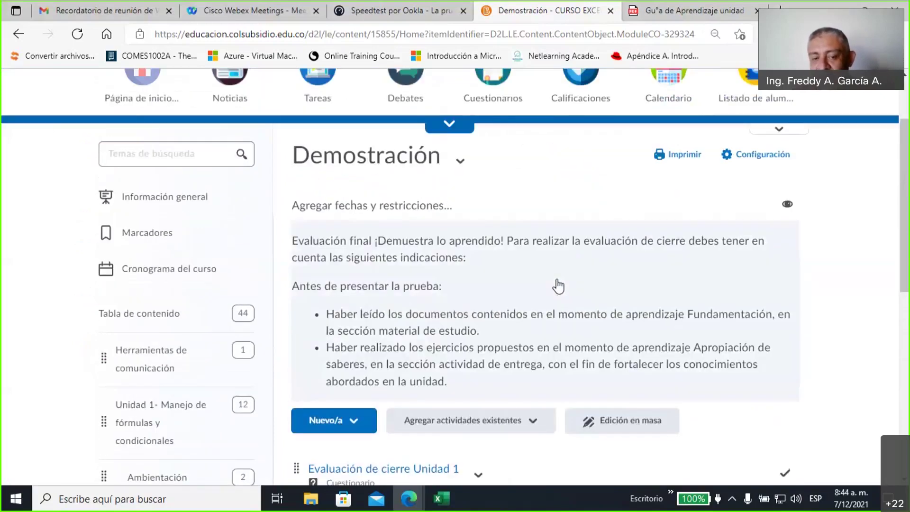
{"action": "scroll", "coordinate": [557, 285], "scroll_direction": "up", "scroll_amount": 2}
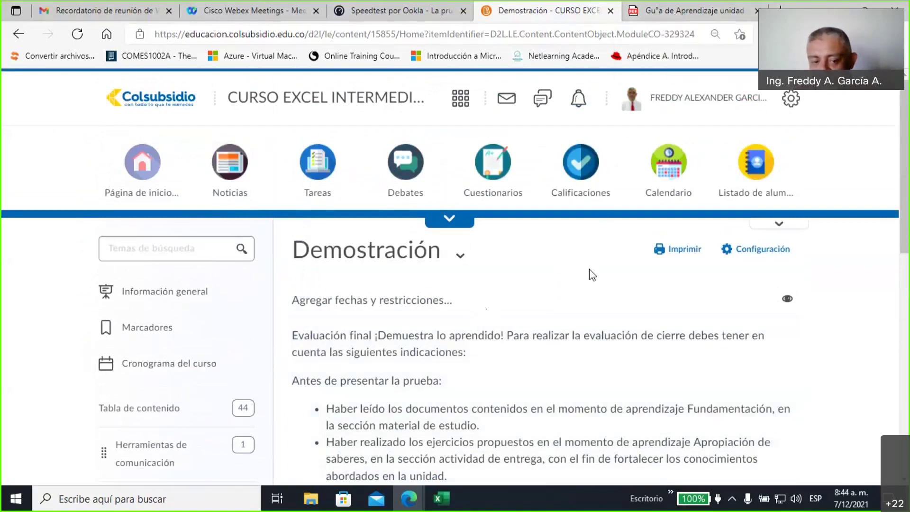
{"action": "scroll", "coordinate": [488, 331], "scroll_direction": "down", "scroll_amount": 3}
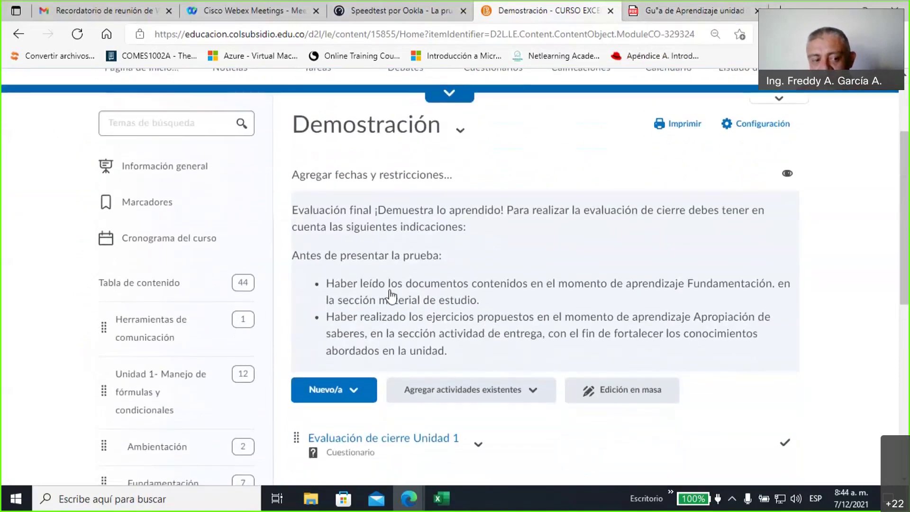
{"action": "scroll", "coordinate": [391, 296], "scroll_direction": "down", "scroll_amount": 3}
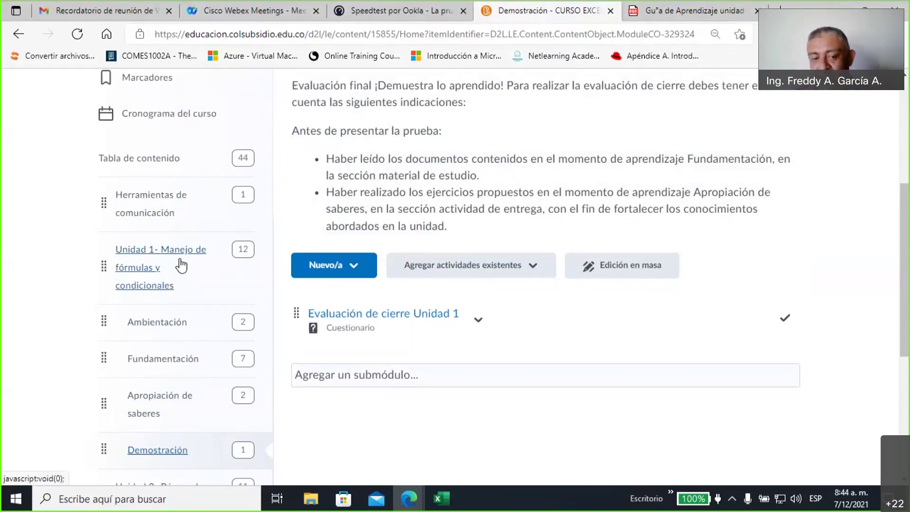
{"action": "scroll", "coordinate": [469, 332], "scroll_direction": "down", "scroll_amount": 1}
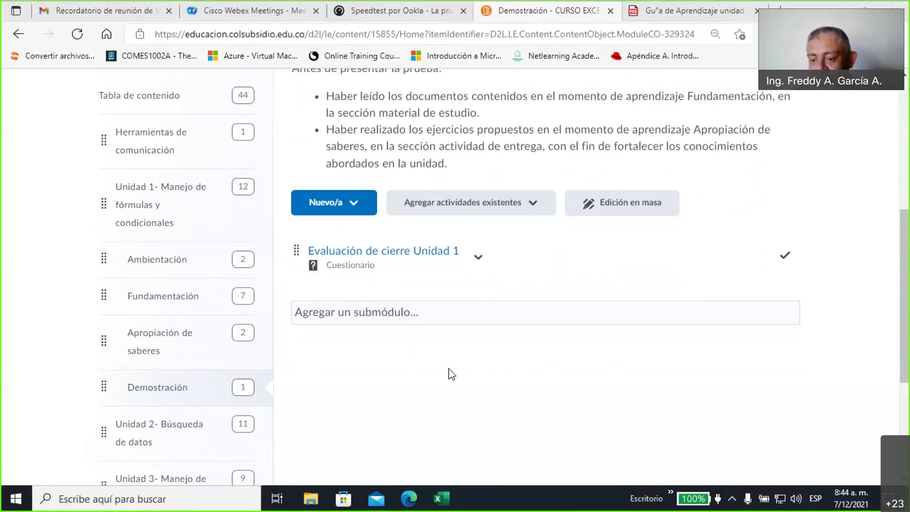
{"action": "scroll", "coordinate": [448, 387], "scroll_direction": "up", "scroll_amount": 6}
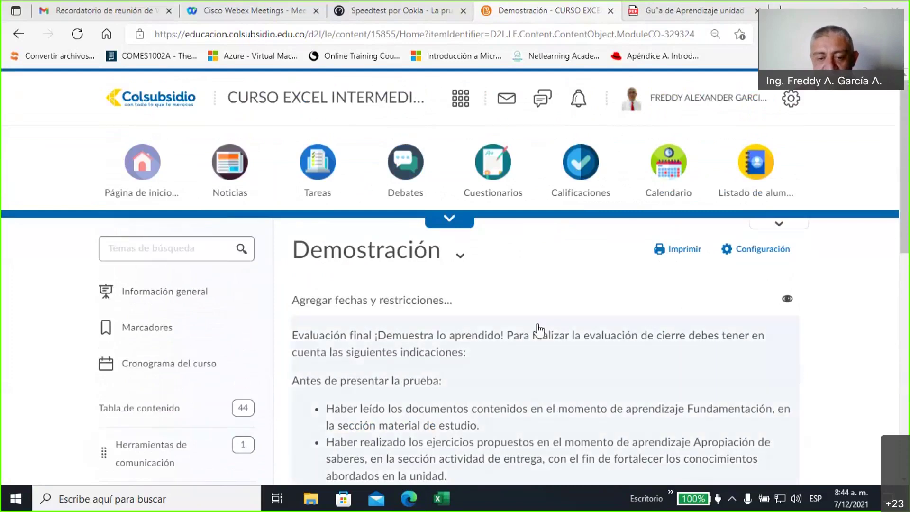
{"action": "scroll", "coordinate": [538, 330], "scroll_direction": "down", "scroll_amount": 1}
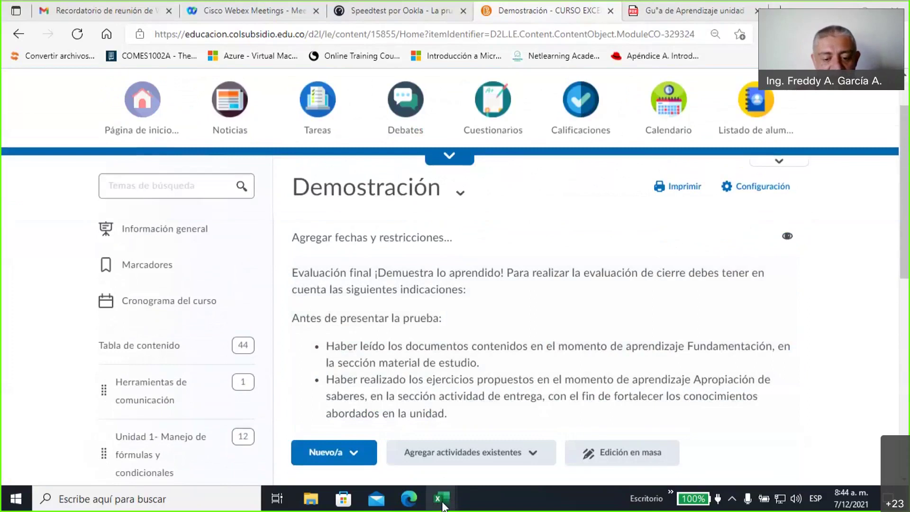
Switch to the Taller Unidad 1._Formulas y Condicionales workbook in Excel, circle the Instrucciones sheet and draw arrows to workshops 1 and 2
{"action": "mouse_move", "coordinate": [445, 504]}
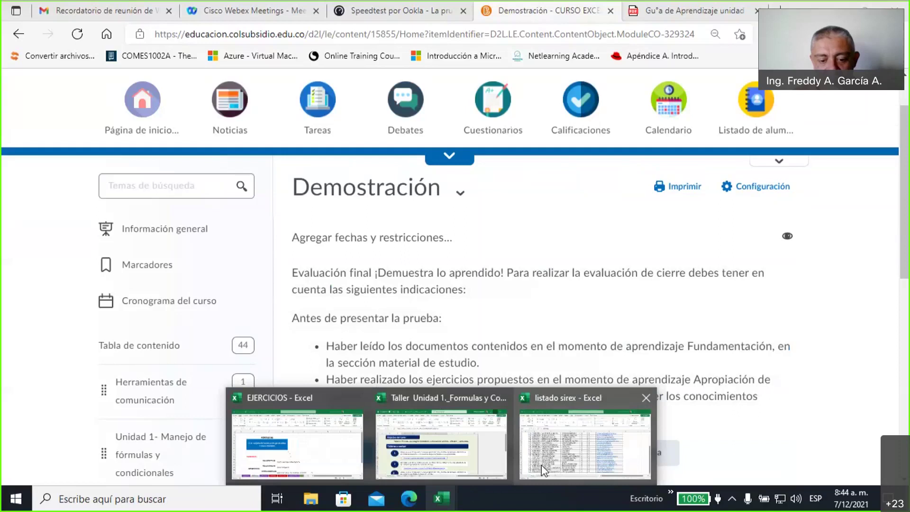
{"action": "left_click", "coordinate": [442, 445]}
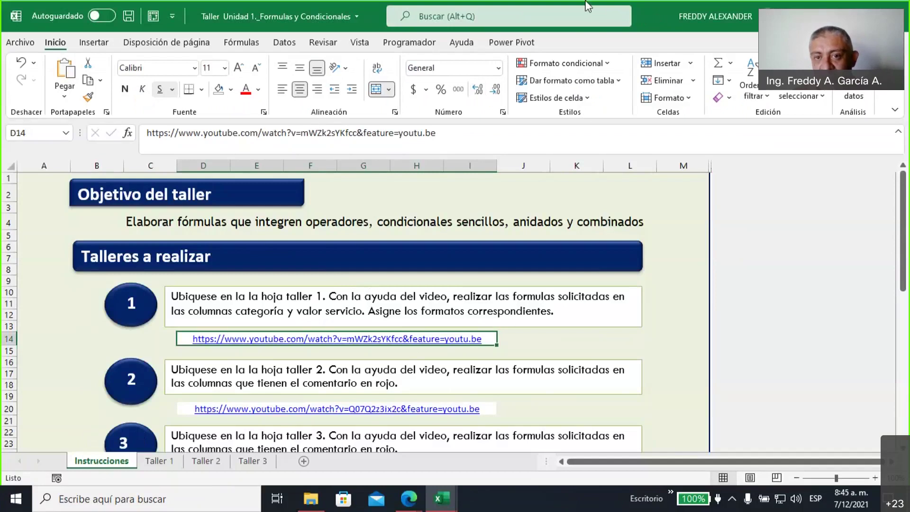
{"action": "left_click", "coordinate": [708, 16]}
{"action": "mouse_move", "coordinate": [83, 359]}
{"action": "left_mouse_down"}
{"action": "mouse_move", "coordinate": [102, 478]}
{"action": "mouse_move", "coordinate": [95, 432]}
{"action": "mouse_move", "coordinate": [64, 452]}
{"action": "left_mouse_up"}
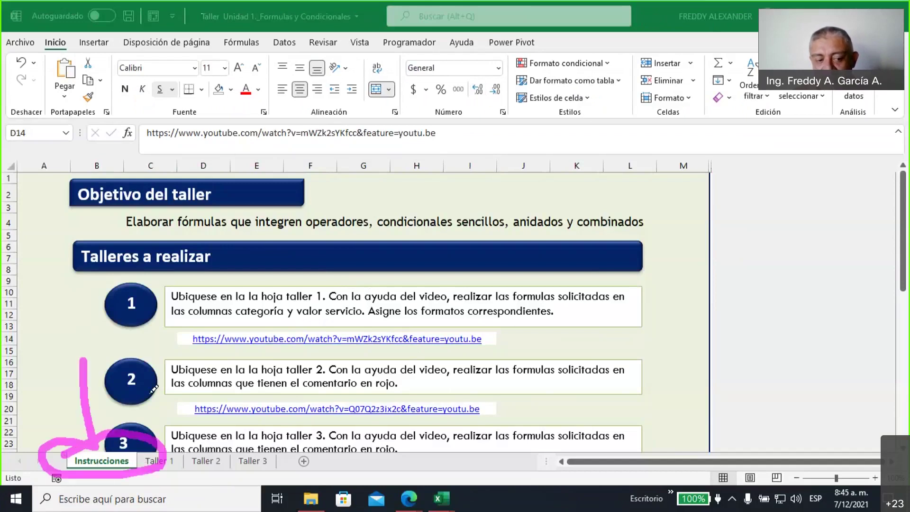
{"action": "mouse_move", "coordinate": [242, 231]}
{"action": "left_mouse_down"}
{"action": "mouse_move", "coordinate": [182, 294]}
{"action": "mouse_move", "coordinate": [211, 296]}
{"action": "mouse_move", "coordinate": [169, 368]}
{"action": "mouse_move", "coordinate": [198, 372]}
{"action": "left_mouse_up"}
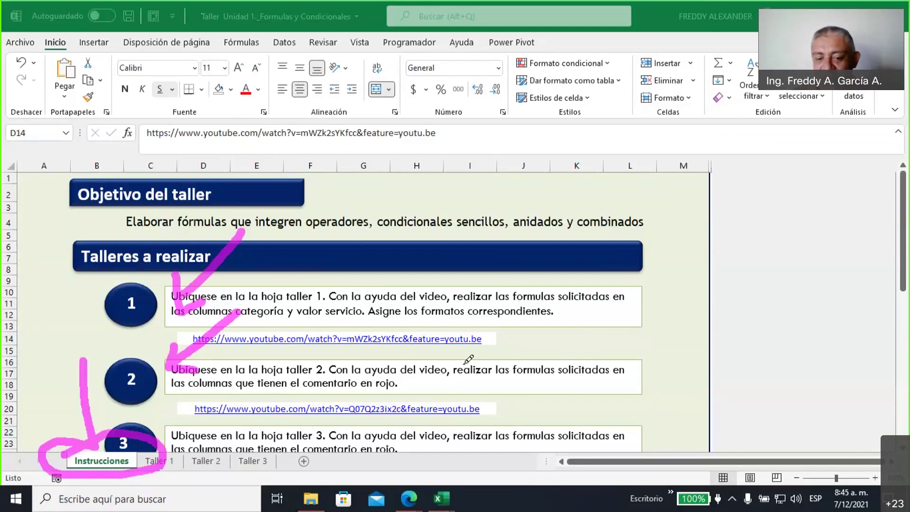
Mark workshop 1's YouTube link with an arrow and underline, circle "hoja taller 1" in its instructions, and clear the annotations
{"action": "mouse_move", "coordinate": [617, 335]}
{"action": "left_mouse_down"}
{"action": "mouse_move", "coordinate": [499, 335]}
{"action": "mouse_move", "coordinate": [522, 350]}
{"action": "left_mouse_up"}
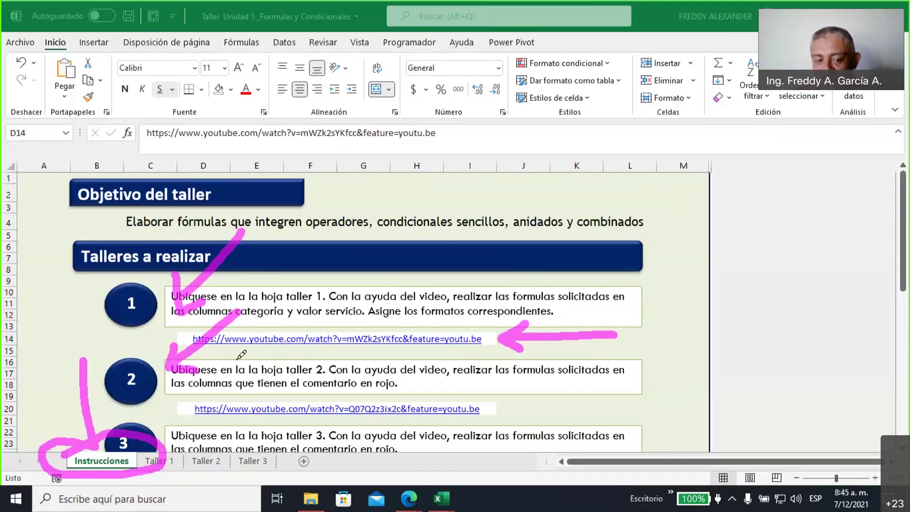
{"action": "left_click_drag", "start_coordinate": [226, 351], "coordinate": [488, 347]}
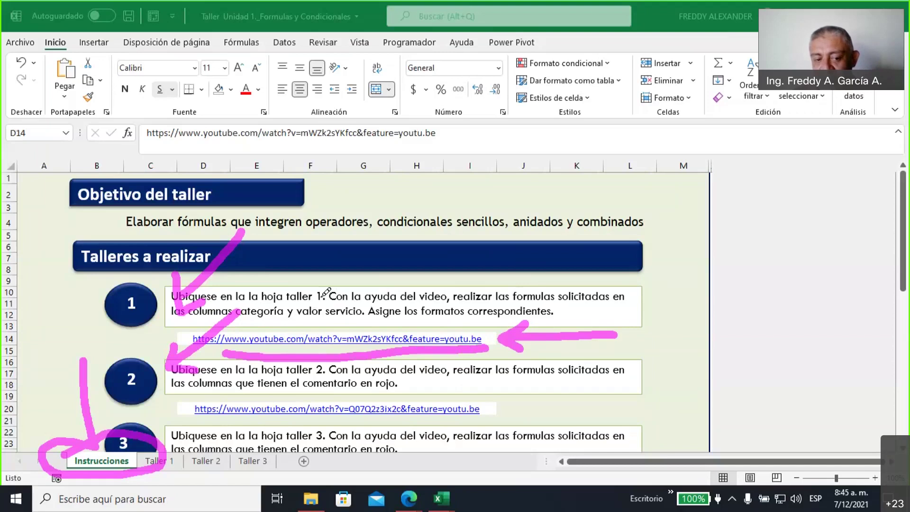
{"action": "mouse_move", "coordinate": [334, 283]}
{"action": "left_mouse_down"}
{"action": "mouse_move", "coordinate": [285, 274]}
{"action": "mouse_move", "coordinate": [246, 303]}
{"action": "mouse_move", "coordinate": [296, 327]}
{"action": "mouse_move", "coordinate": [336, 291]}
{"action": "left_mouse_up"}
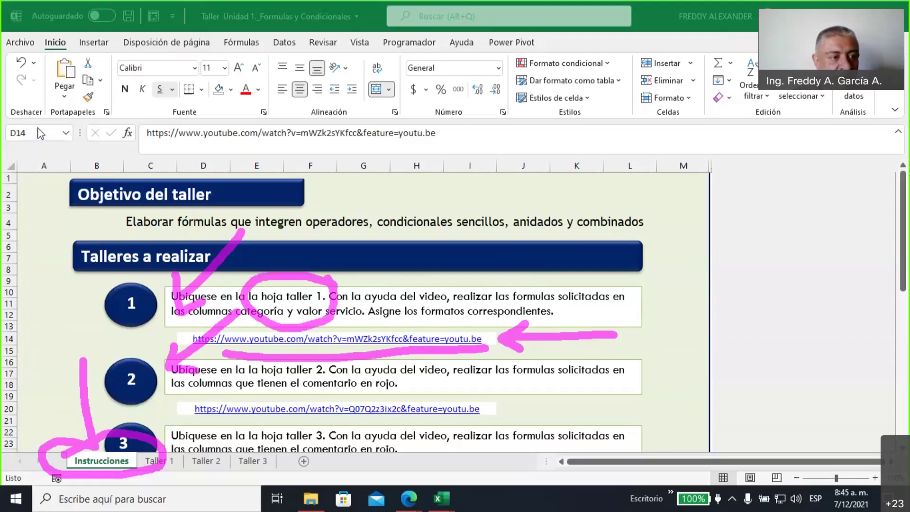
{"action": "key", "text": "Escape"}
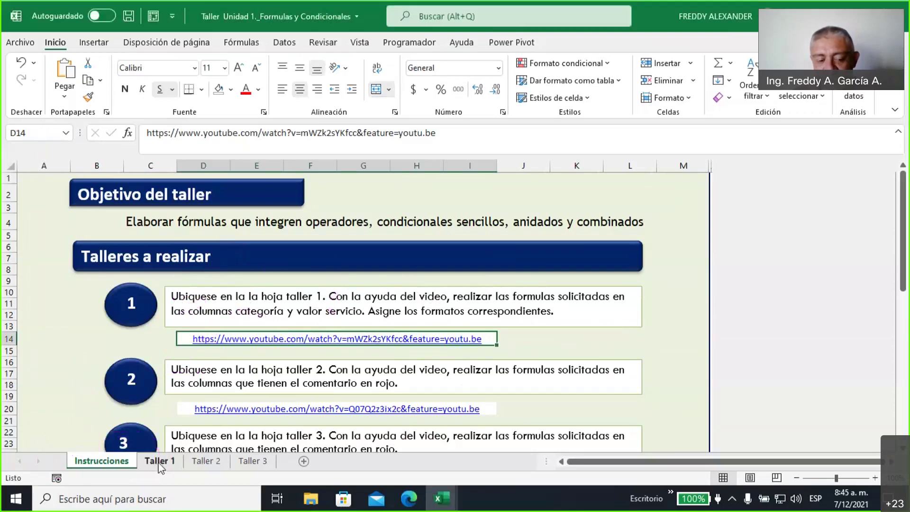
Open the Taller 1 sheet and highlight the client names in A2:A15
{"action": "left_click", "coordinate": [160, 461]}
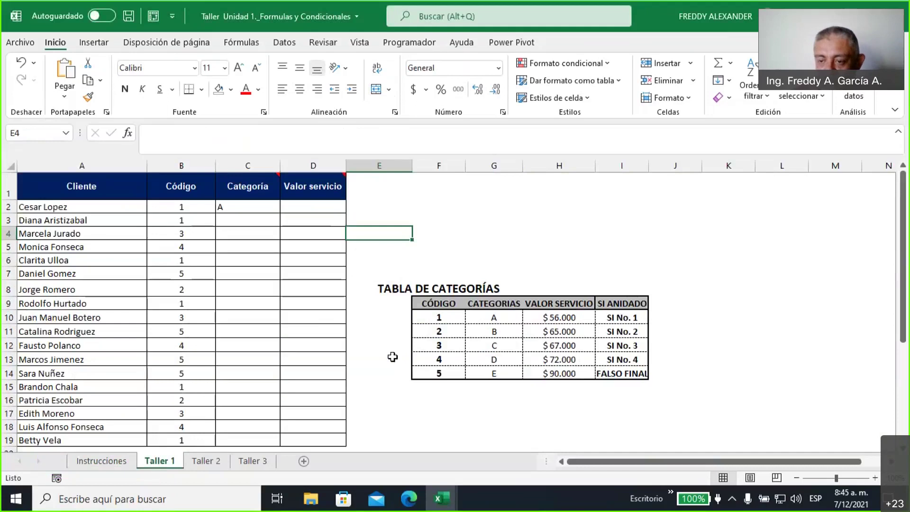
{"action": "left_click", "coordinate": [37, 208]}
{"action": "left_click_drag", "start_coordinate": [40, 208], "coordinate": [95, 387]}
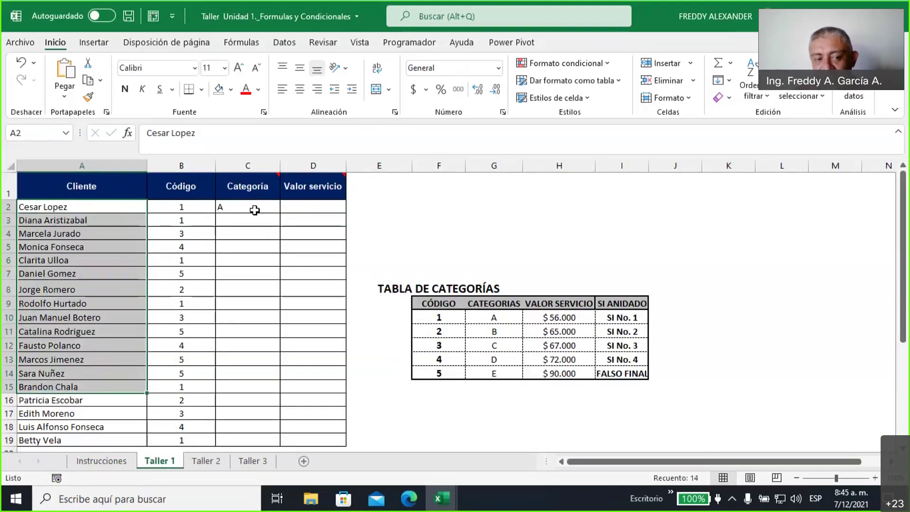
Highlight the Categoría and Valor servicio cells from row 2 down in Taller 1 and review the rest of the client table
{"action": "left_click_drag", "start_coordinate": [257, 207], "coordinate": [260, 410]}
{"action": "mouse_move", "coordinate": [306, 204]}
{"action": "left_click_drag", "start_coordinate": [306, 204], "coordinate": [319, 401]}
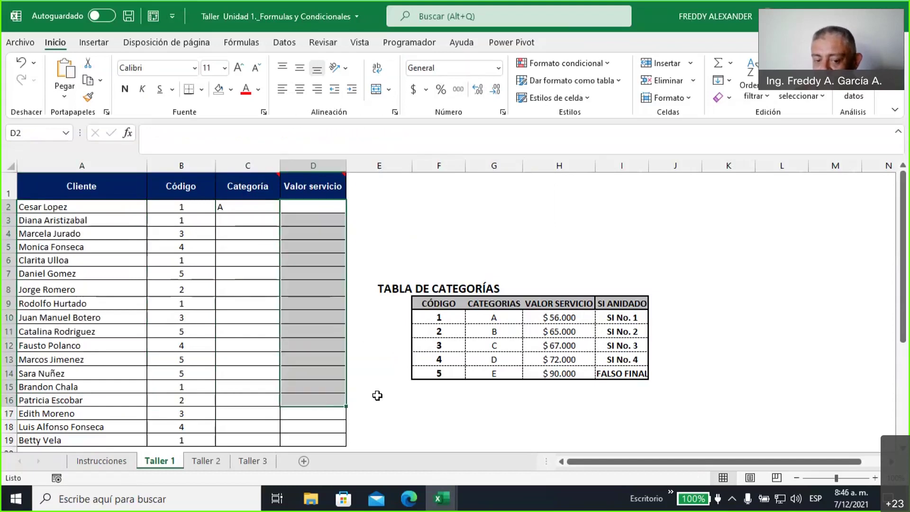
{"action": "scroll", "coordinate": [376, 395], "scroll_direction": "down", "scroll_amount": 3}
{"action": "scroll", "coordinate": [376, 395], "scroll_direction": "up", "scroll_amount": 3}
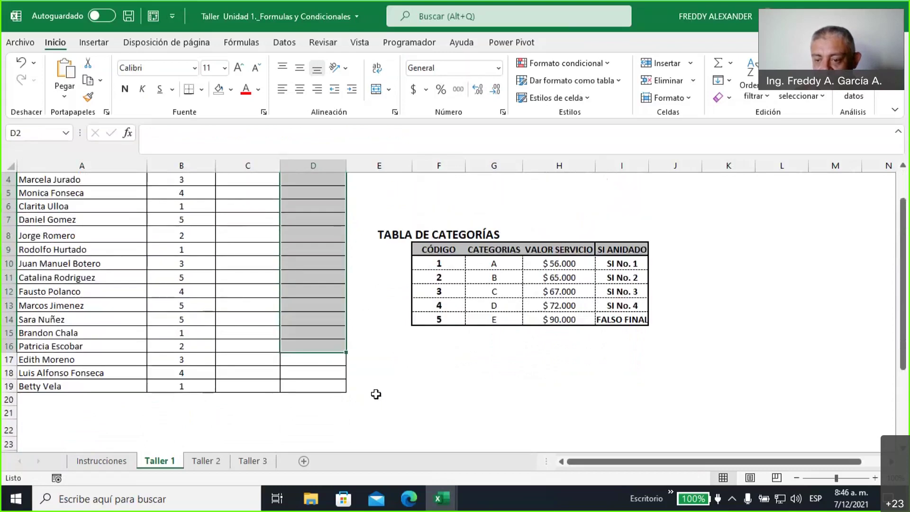
Review the Taller 2 sheet, then the Taller 3 employee table and the note on its Mejor Sucursal heading
{"action": "left_click", "coordinate": [205, 462]}
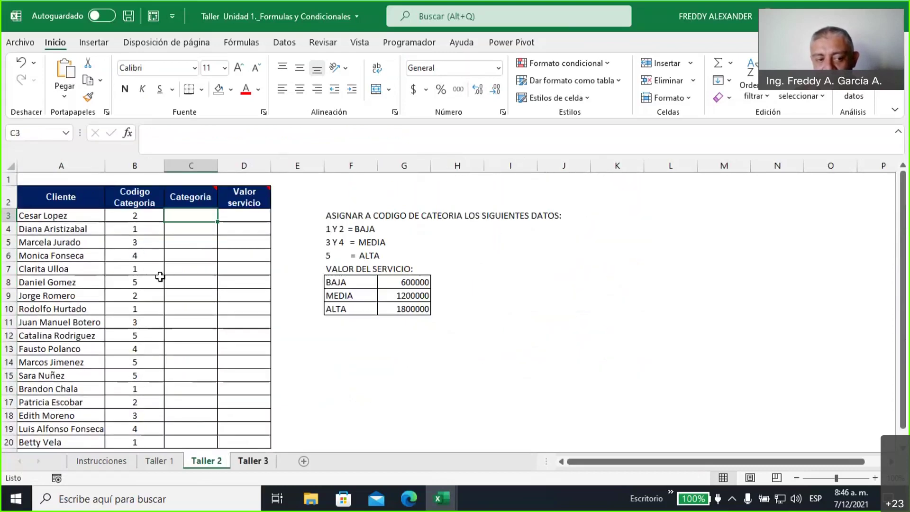
{"action": "left_click", "coordinate": [253, 462]}
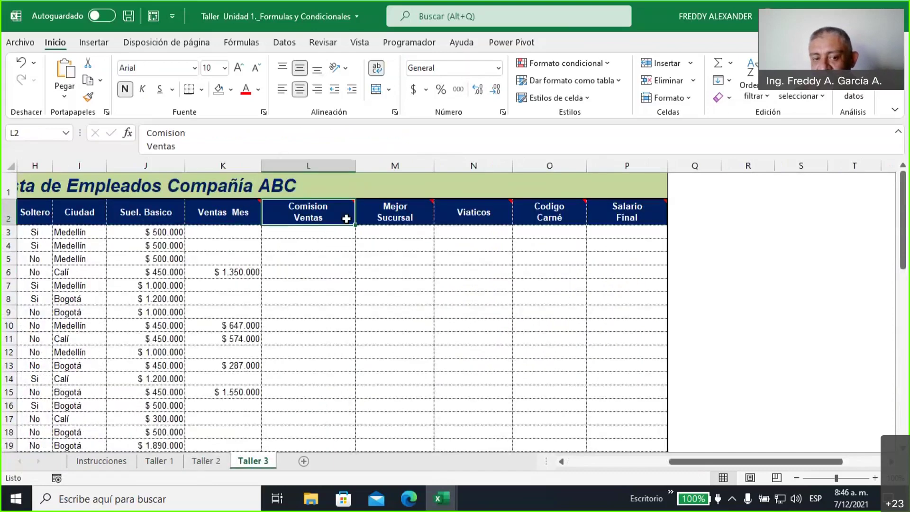
{"action": "mouse_move", "coordinate": [406, 205]}
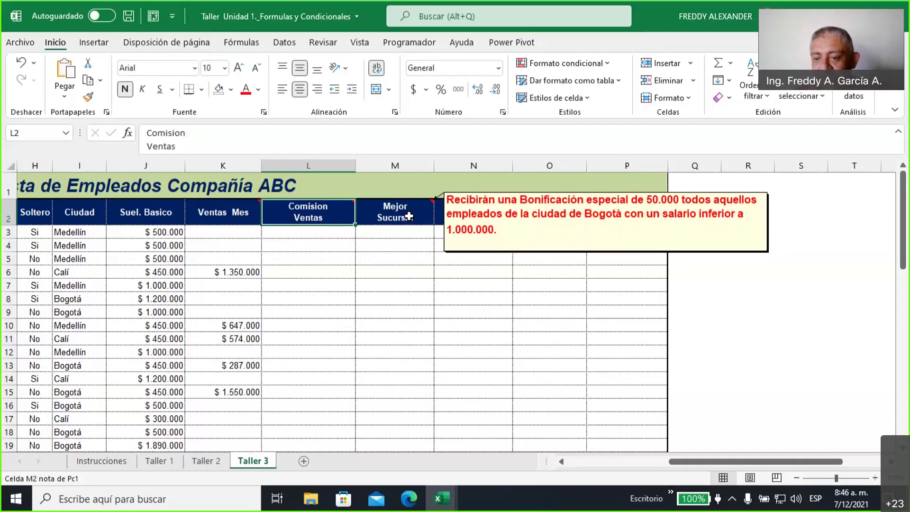
{"action": "left_click", "coordinate": [383, 287]}
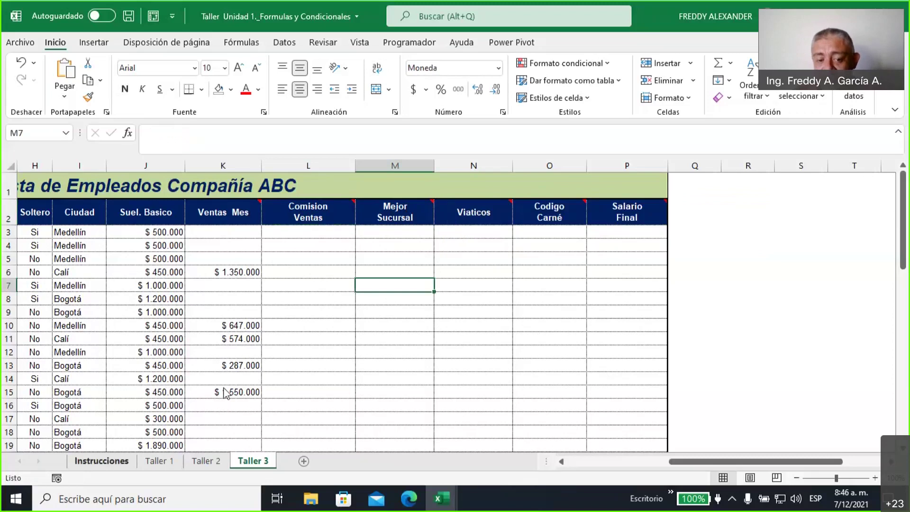
Review the three workshop instructions and their video links on the Instrucciones sheet, then return to cell C3 of Taller 1
{"action": "key", "text": "ctrl+Page_Up"}
{"action": "key", "text": "ctrl+Page_Up"}
{"action": "key", "text": "ctrl+Page_Up"}
{"action": "scroll", "coordinate": [314, 323], "scroll_direction": "down", "scroll_amount": 3}
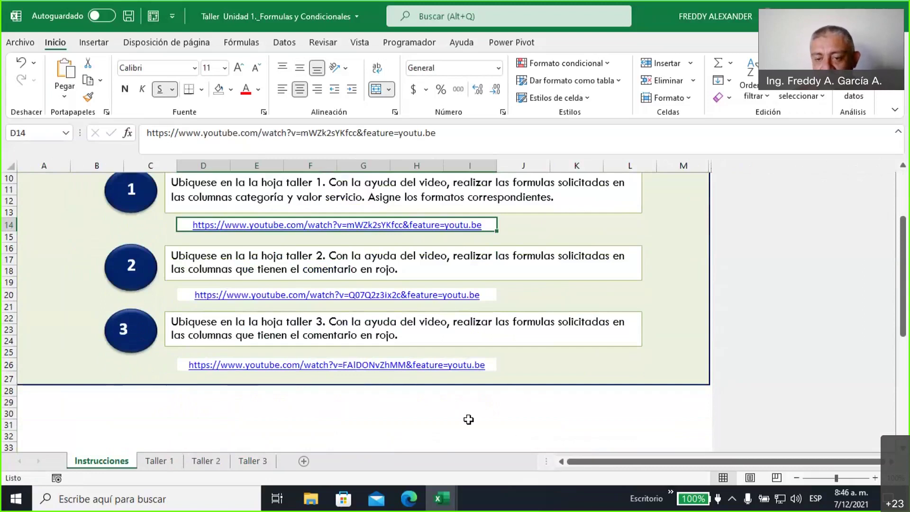
{"action": "scroll", "coordinate": [365, 427], "scroll_direction": "up", "scroll_amount": 3}
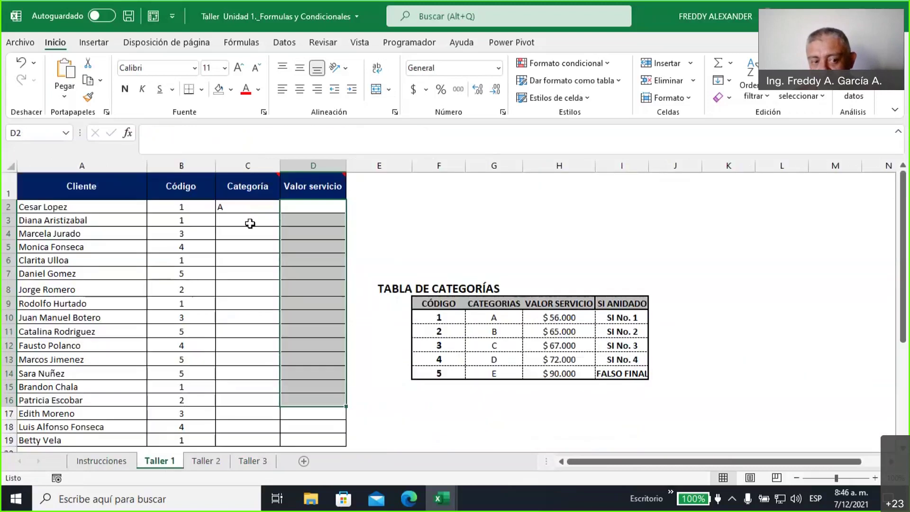
{"action": "left_click", "coordinate": [244, 221]}
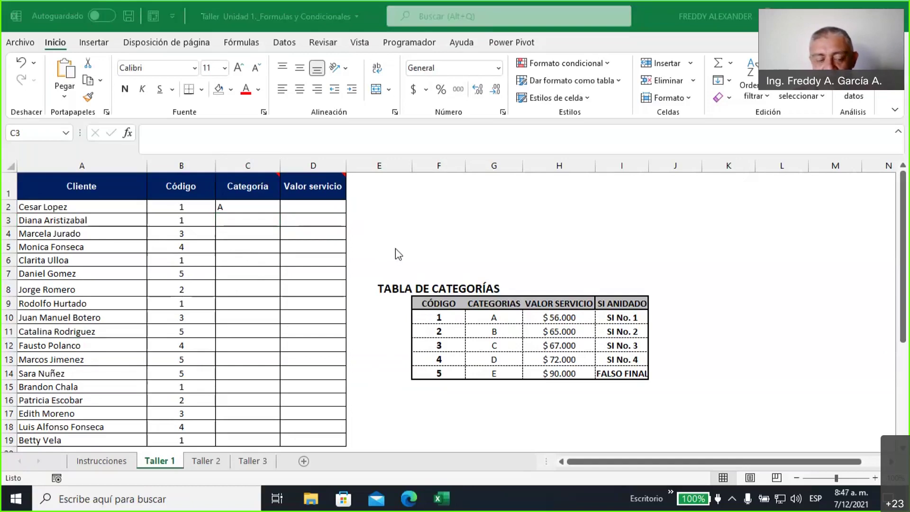
{"action": "left_click", "coordinate": [284, 268]}
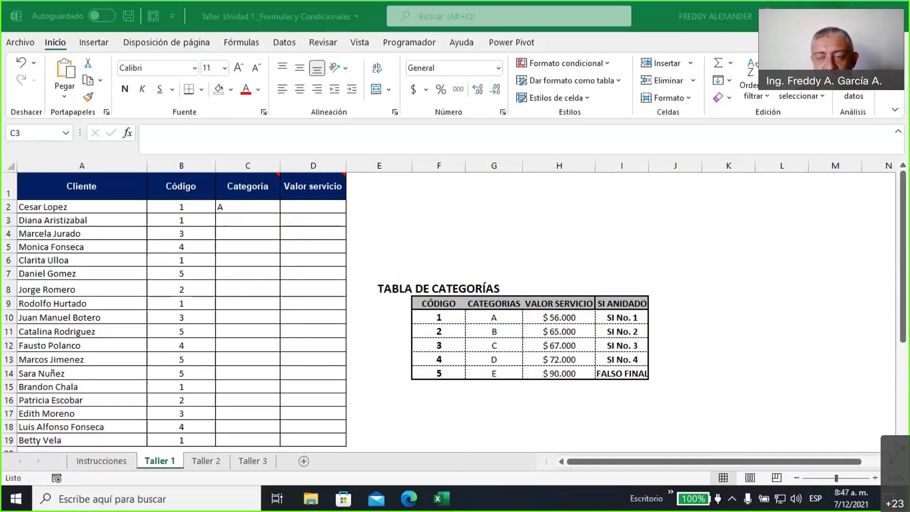
Switch to the EJERCICIOS workbook, show its OBJETIVO1 sheet at a smaller zoom and select the FORMULAS Y FUNCIONES text in F4
{"action": "key", "text": "alt+Tab"}
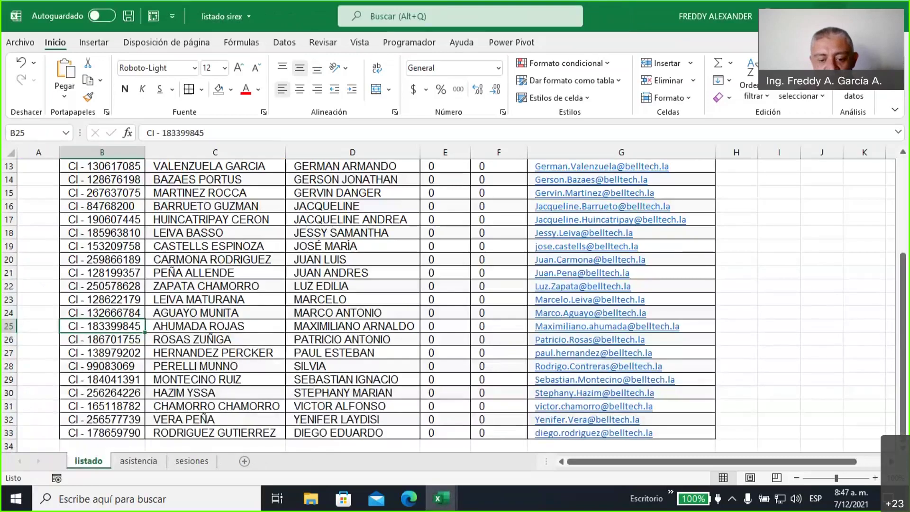
{"action": "left_click", "coordinate": [833, 16]}
{"action": "left_click", "coordinate": [441, 507]}
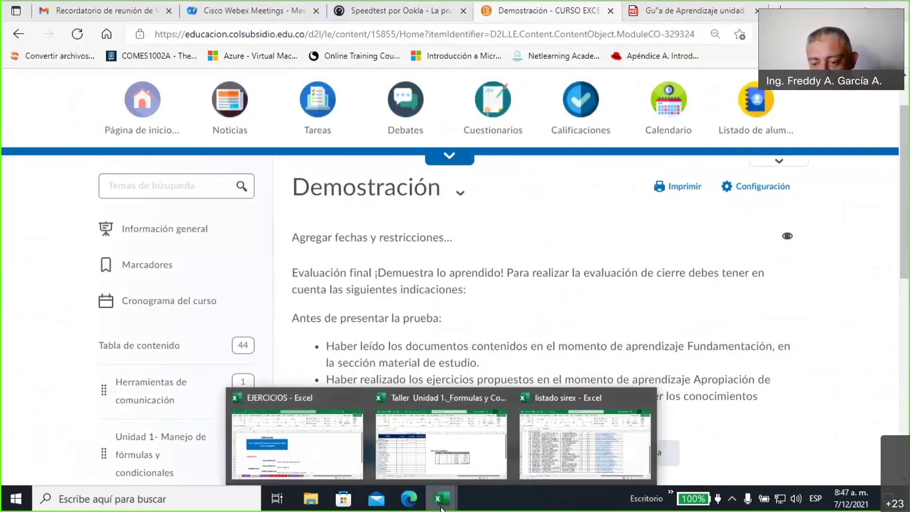
{"action": "left_click", "coordinate": [353, 471]}
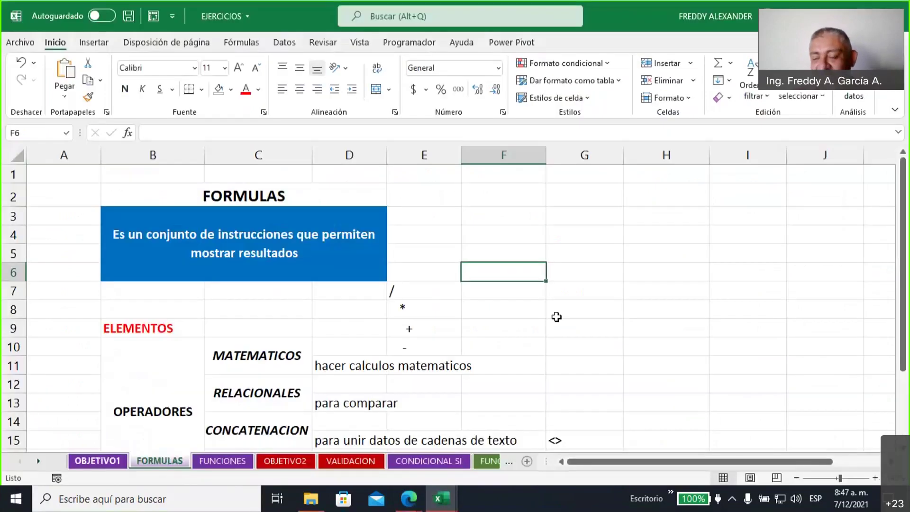
{"action": "key", "text": "ctrl+Page_Up"}
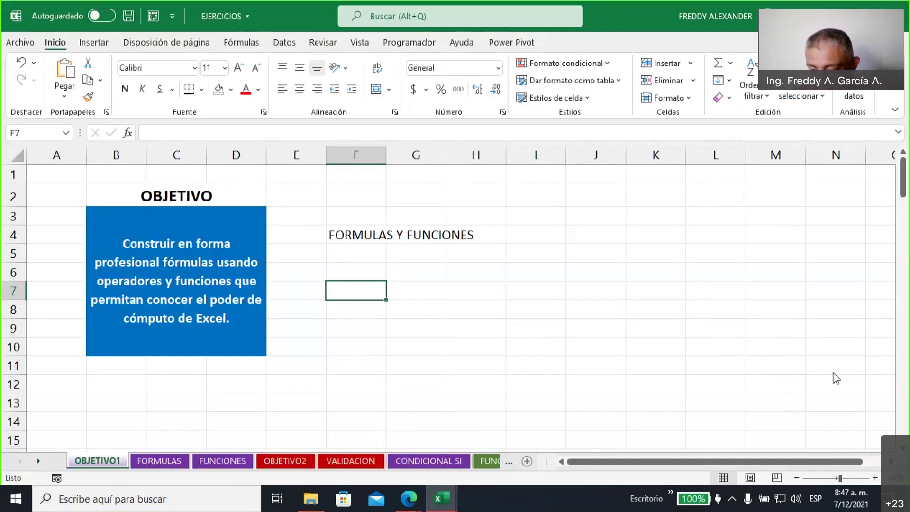
{"action": "left_click", "coordinate": [851, 498]}
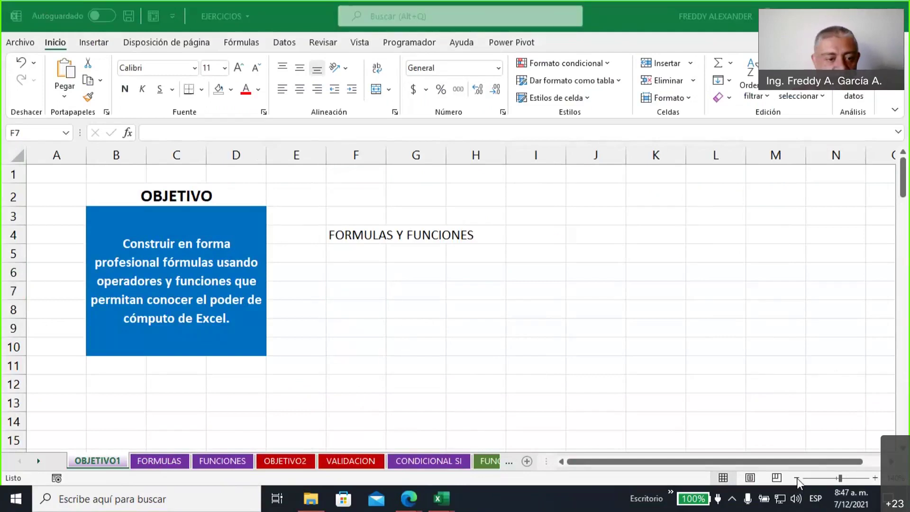
{"action": "left_click", "coordinate": [797, 477]}
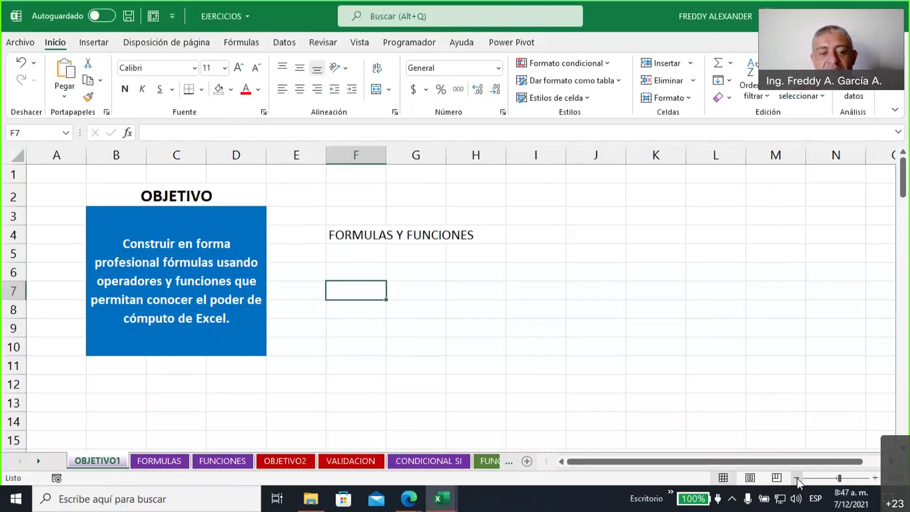
{"action": "left_click", "coordinate": [797, 478]}
{"action": "left_click", "coordinate": [413, 335]}
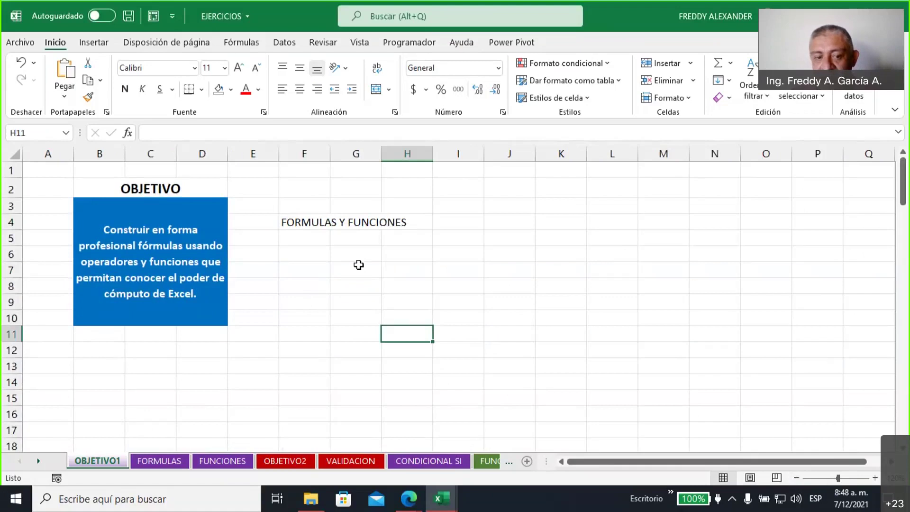
{"action": "left_click", "coordinate": [308, 222]}
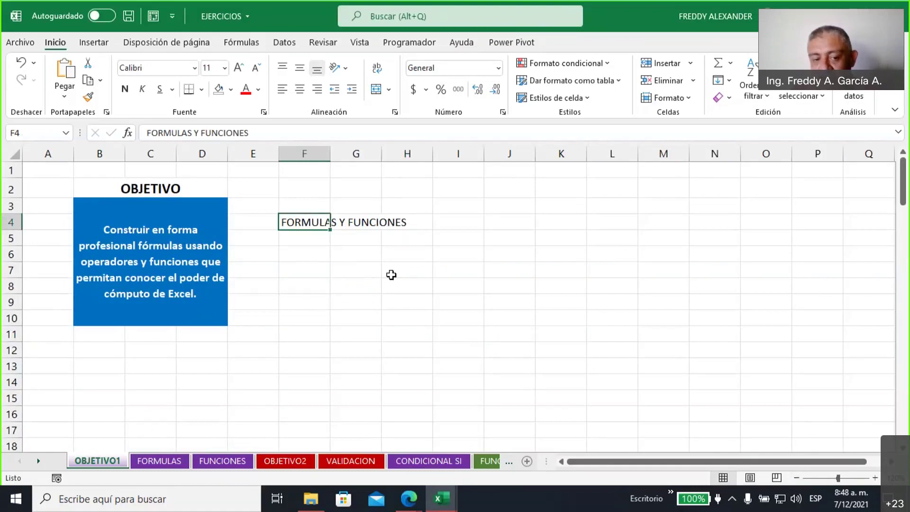
Enter the sample numbers 2, 5 and 7 in cells G8 to G10 of OBJETIVO1 and reselect G8
{"action": "left_click", "coordinate": [359, 289]}
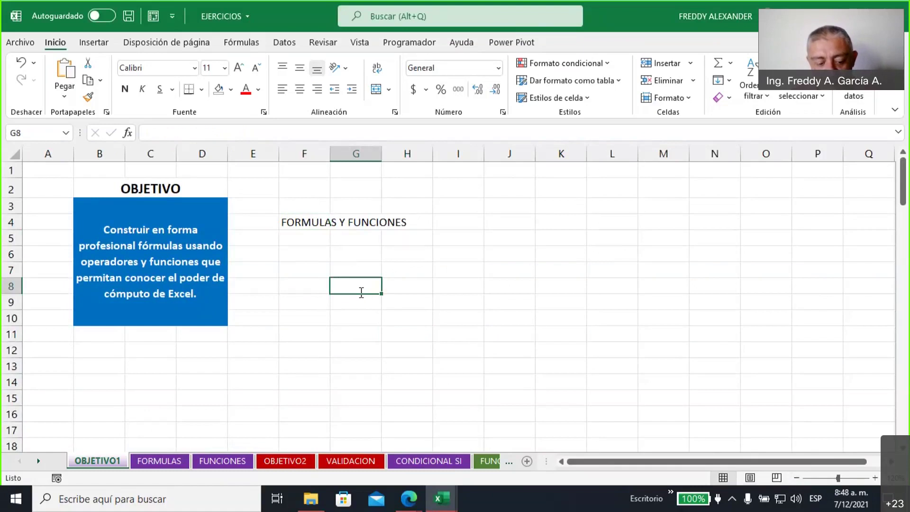
{"action": "type", "text": "2"}
{"action": "key", "text": "Return"}
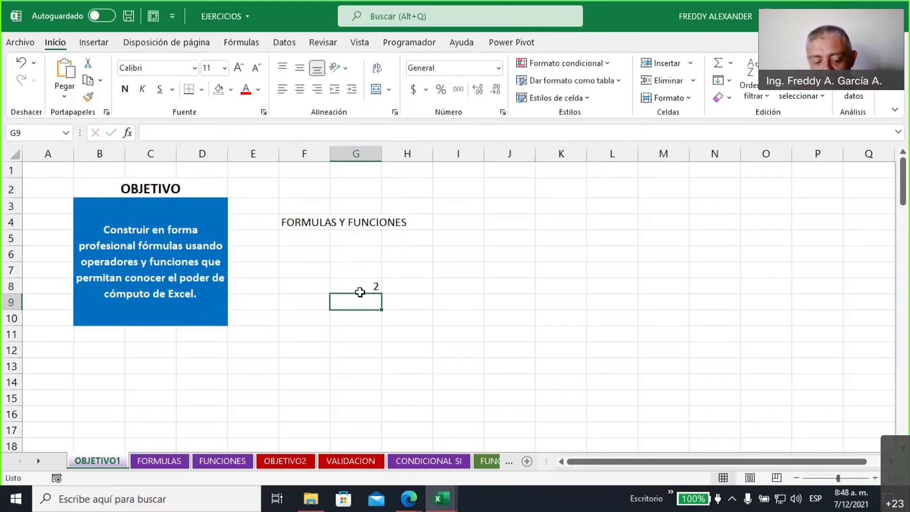
{"action": "type", "text": "5"}
{"action": "key", "text": "Return"}
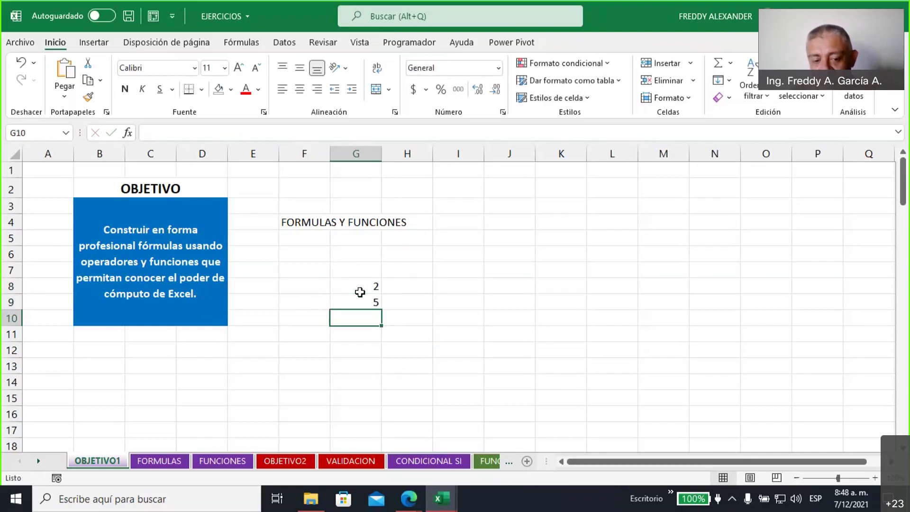
{"action": "type", "text": "7"}
{"action": "key", "text": "Return"}
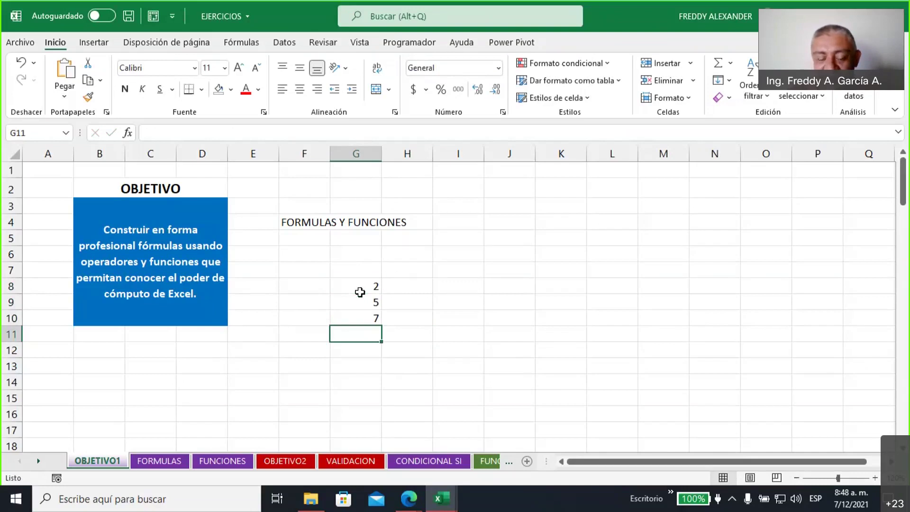
{"action": "key", "text": "Up"}
{"action": "key", "text": "Up"}
{"action": "key", "text": "Up"}
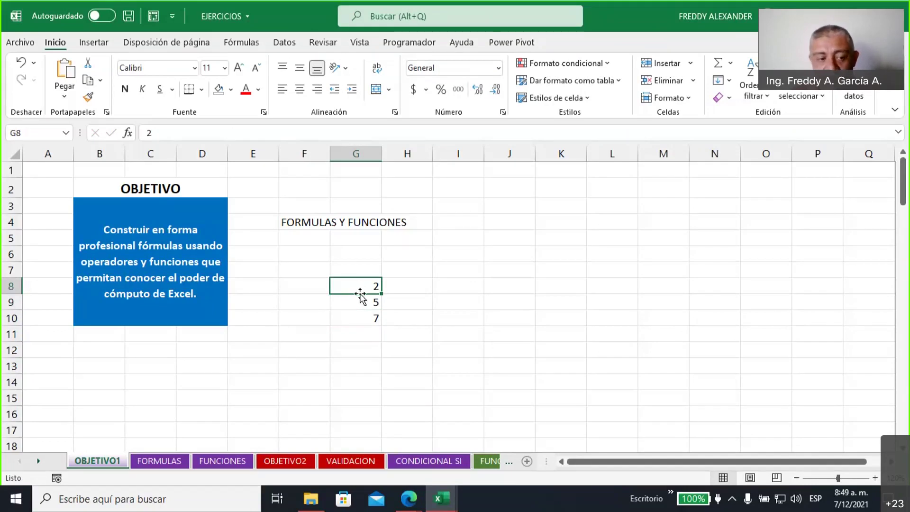
On the FORMULAS sheet, enter the heading "Resultado" in G3 and fill cell G4 with yellow
{"action": "left_click", "coordinate": [160, 462]}
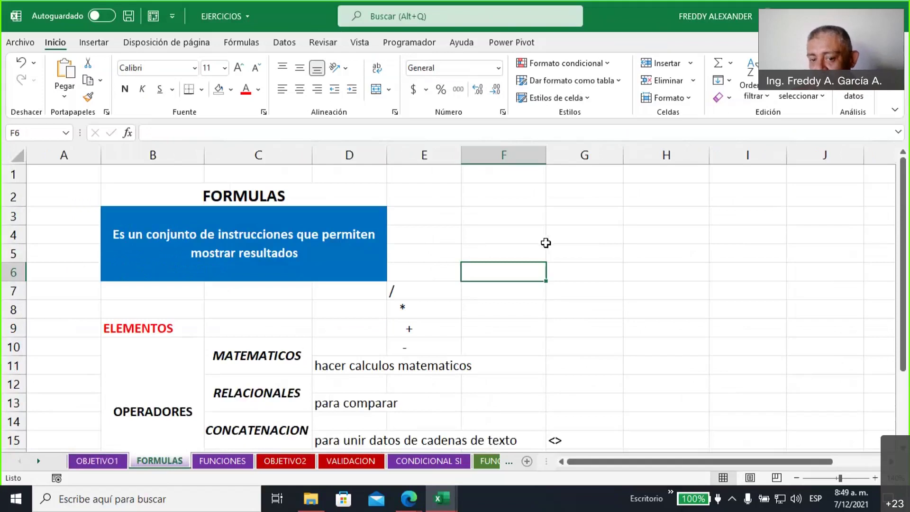
{"action": "left_click", "coordinate": [558, 234]}
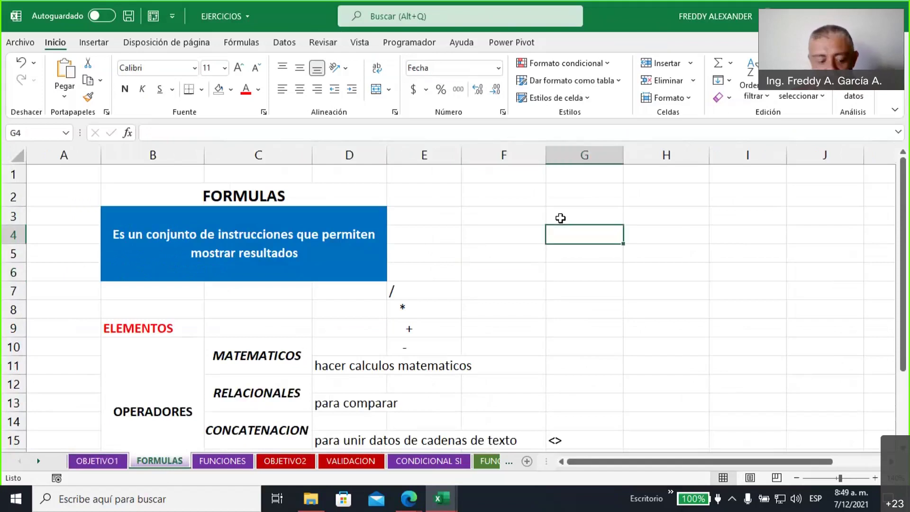
{"action": "left_click", "coordinate": [560, 218]}
{"action": "type", "text": "Resultado"}
{"action": "left_click", "coordinate": [559, 237]}
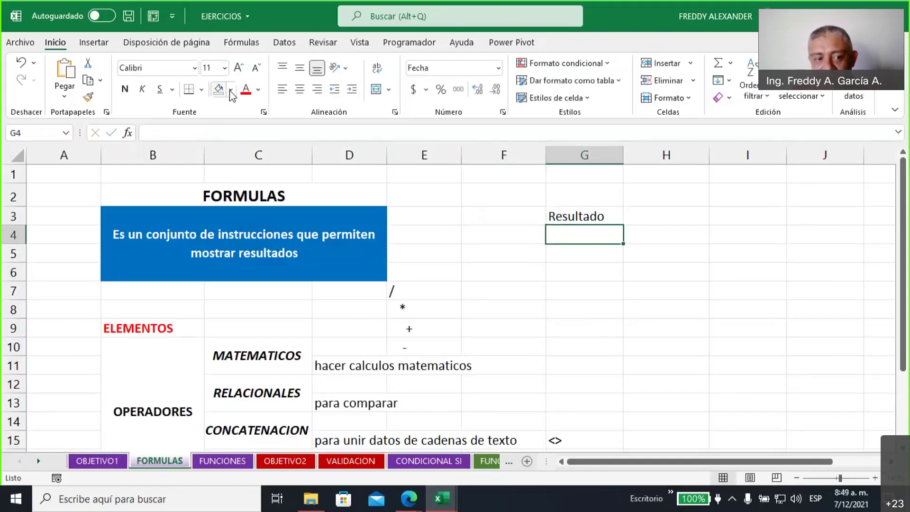
{"action": "left_click", "coordinate": [231, 91]}
{"action": "left_click", "coordinate": [254, 216]}
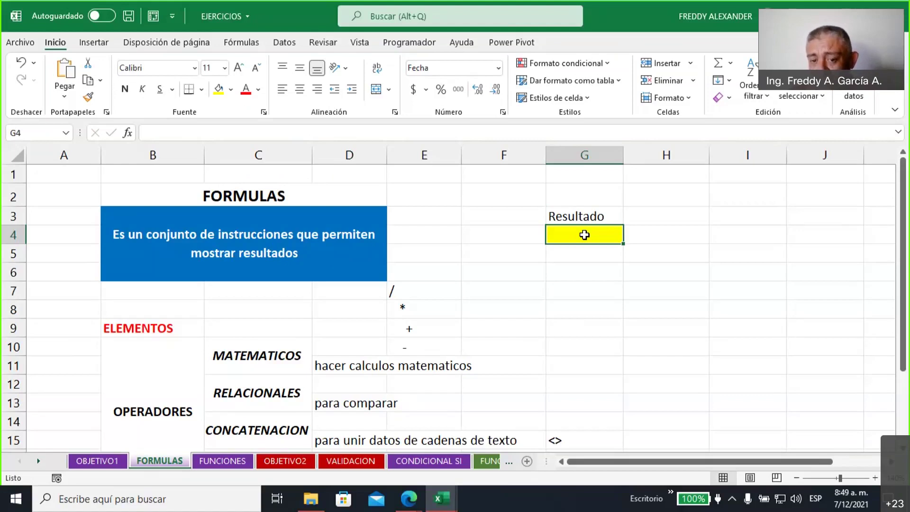
Enter the formula =2+5 in G4 and set the cell's number format to General
{"action": "type", "text": "="}
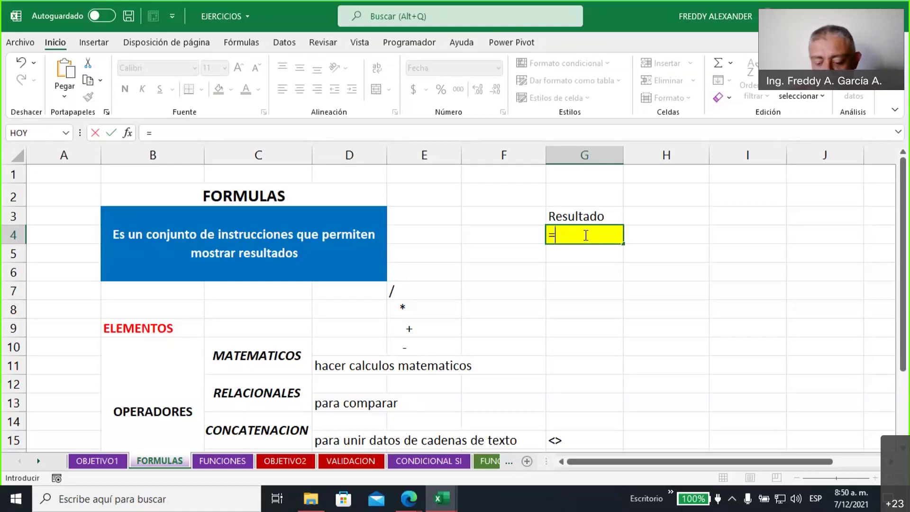
{"action": "type", "text": "2+5"}
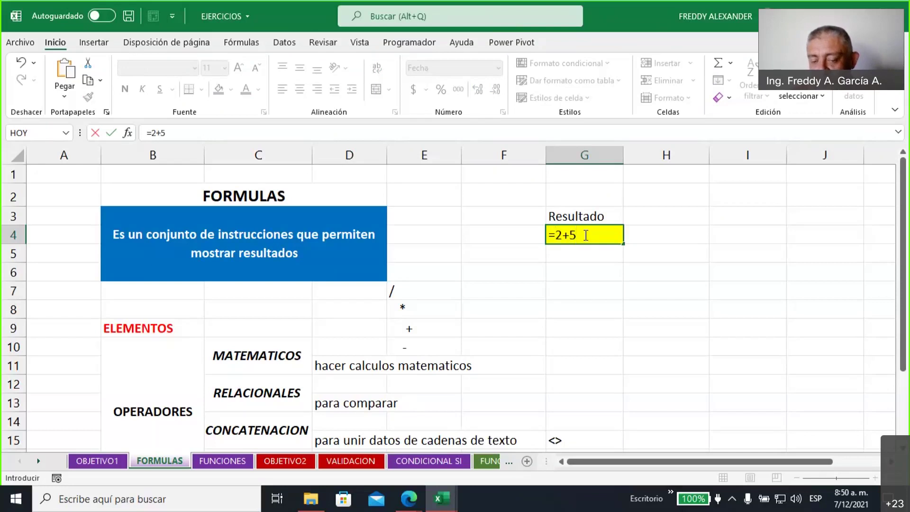
{"action": "key", "text": "Return"}
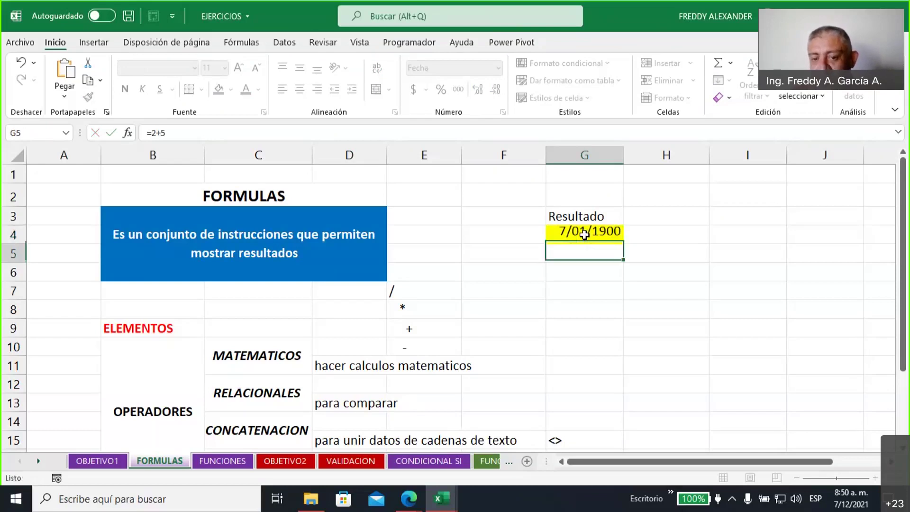
{"action": "left_click", "coordinate": [576, 230]}
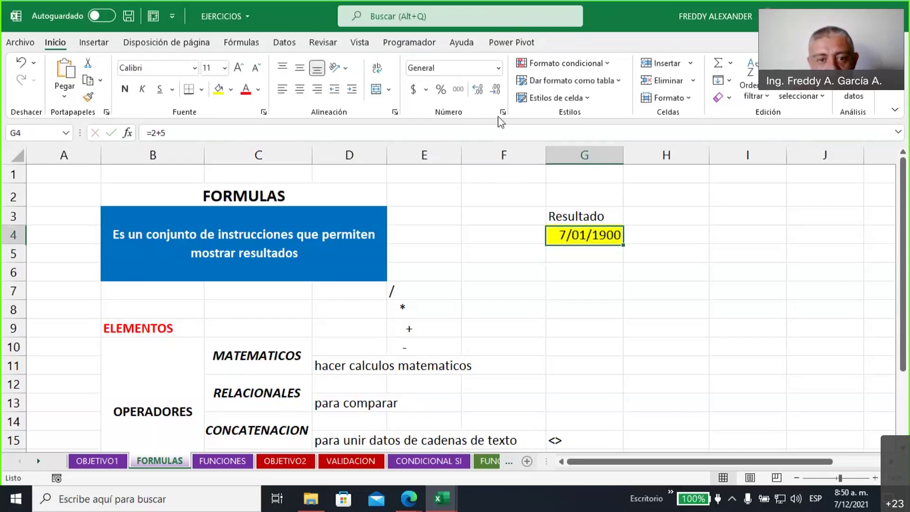
{"action": "left_click", "coordinate": [498, 68]}
{"action": "left_click", "coordinate": [471, 90]}
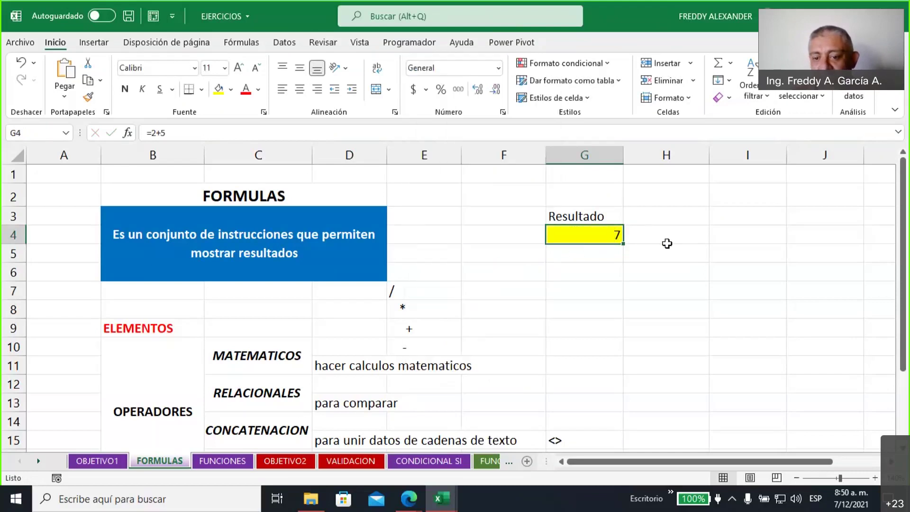
Highlight the formula text behind G4's result, then leave the cell by selecting G5
{"action": "key", "text": "Right"}
{"action": "key", "text": "Left"}
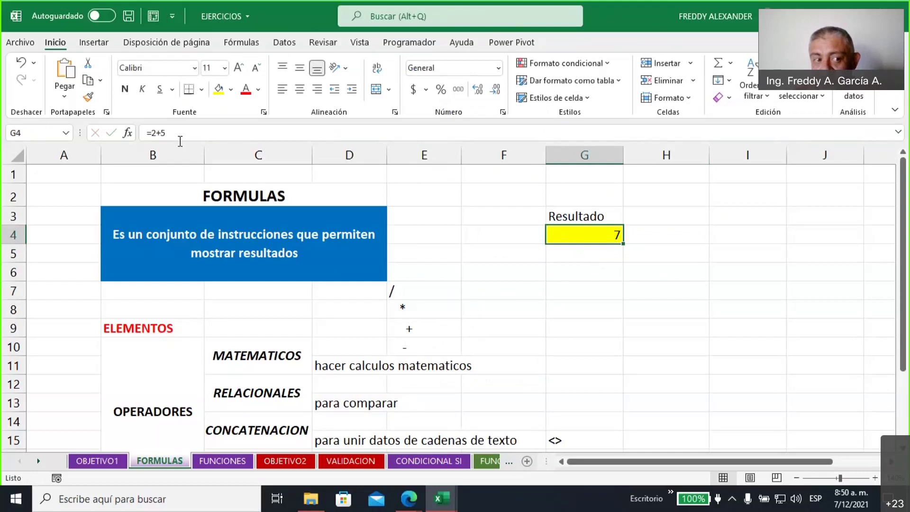
{"action": "left_click", "coordinate": [164, 133]}
{"action": "left_click_drag", "start_coordinate": [164, 133], "coordinate": [145, 133]}
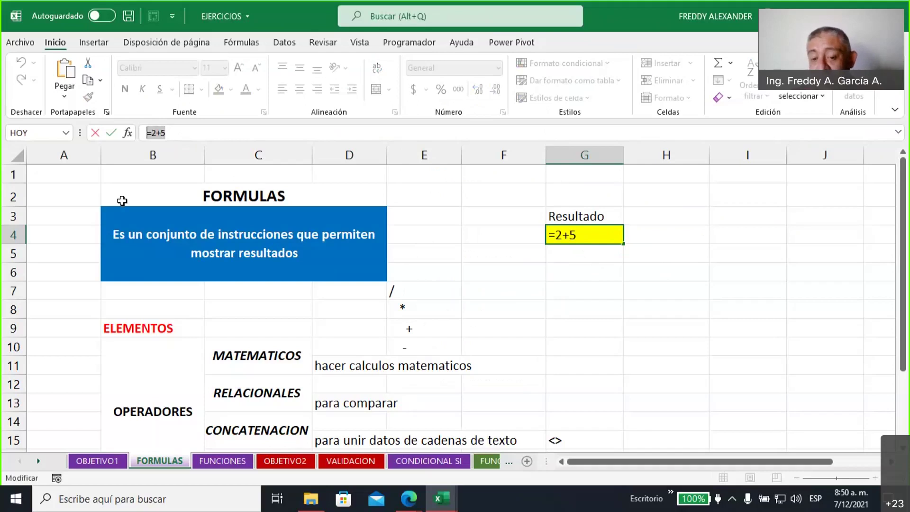
{"action": "left_click", "coordinate": [198, 132]}
{"action": "left_click", "coordinate": [595, 249]}
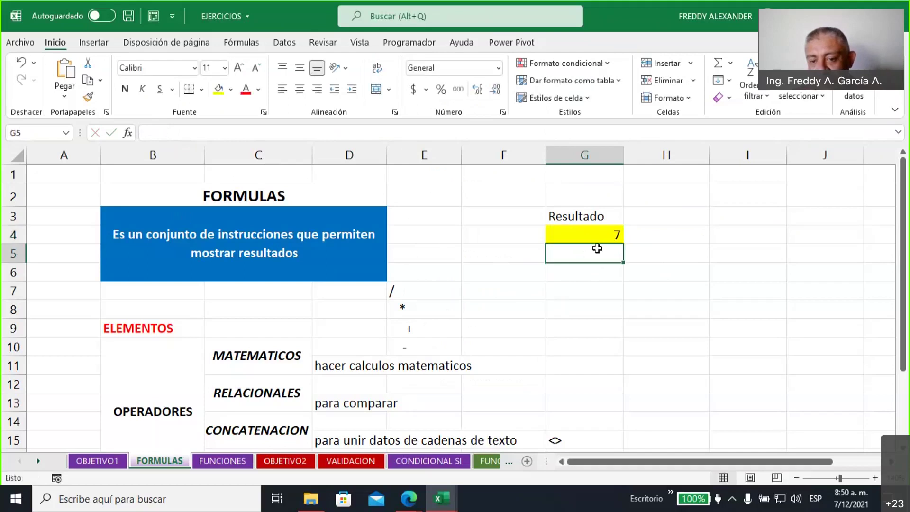
Enter 2+5 without an equals sign in G6 and label it "texto" in H6
{"action": "left_click", "coordinate": [595, 233]}
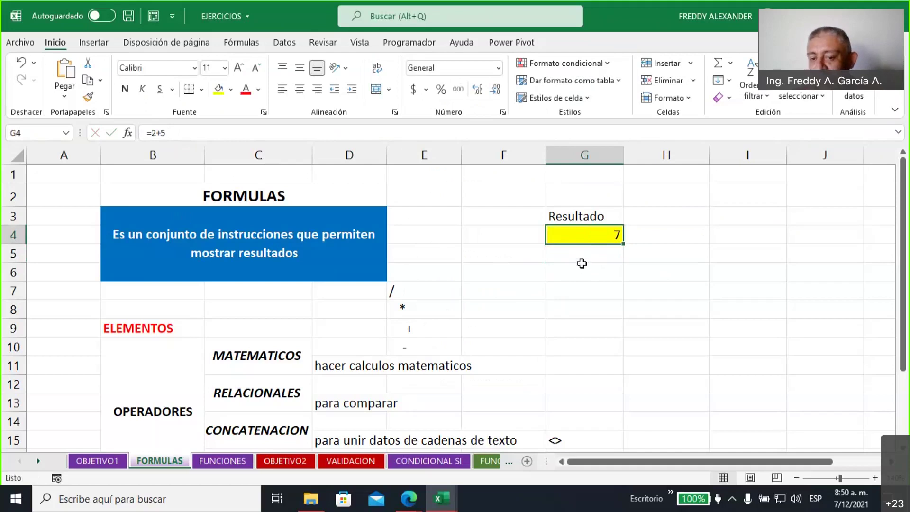
{"action": "left_click", "coordinate": [583, 271]}
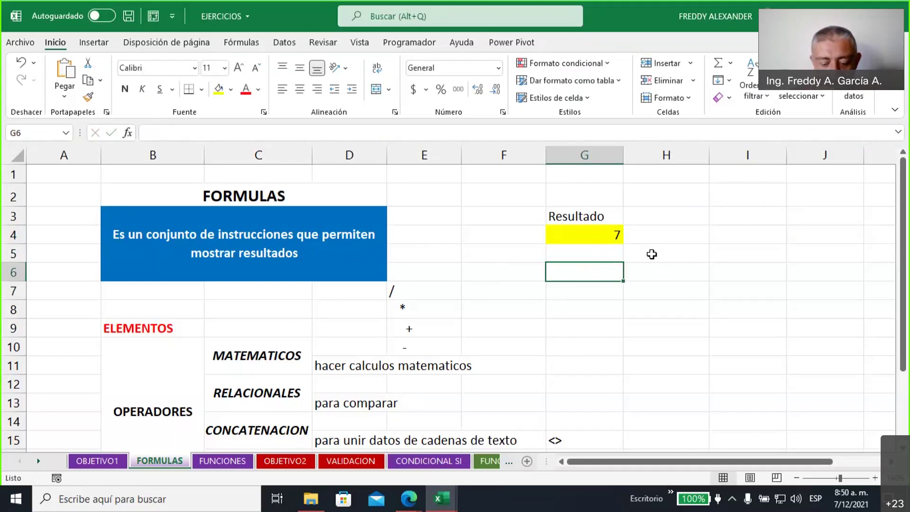
{"action": "type", "text": "2+5"}
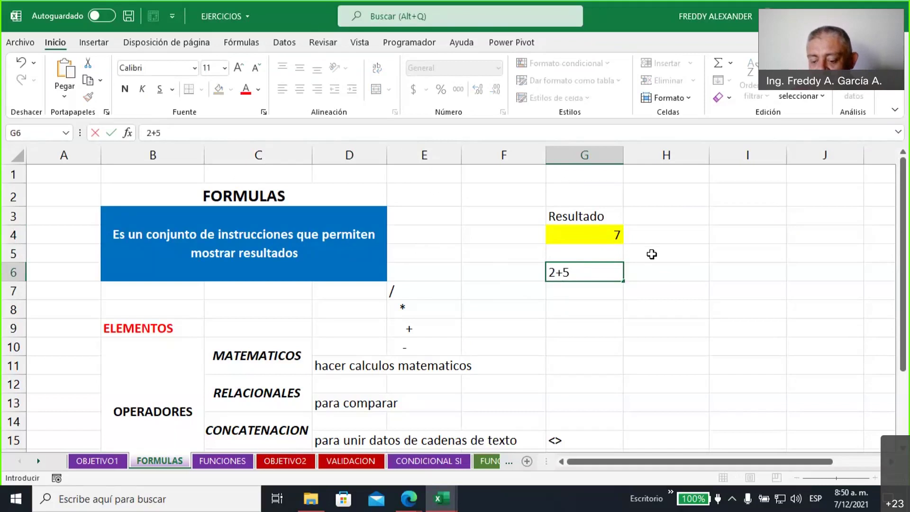
{"action": "key", "text": "Return"}
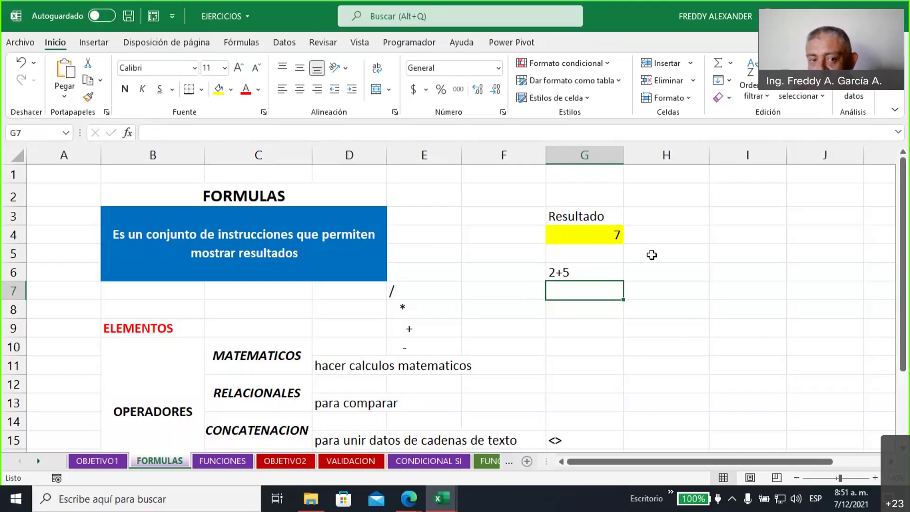
{"action": "key", "text": "Up"}
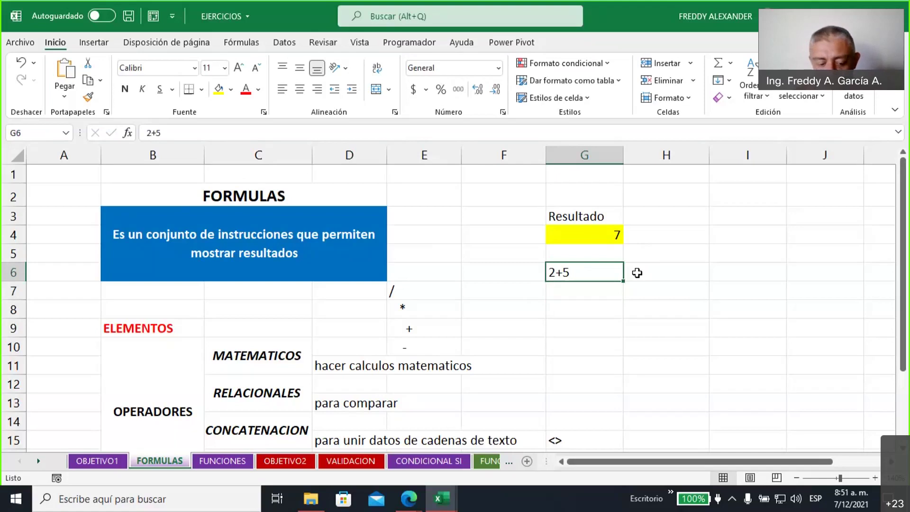
{"action": "left_click", "coordinate": [637, 273]}
{"action": "type", "text": "texto"}
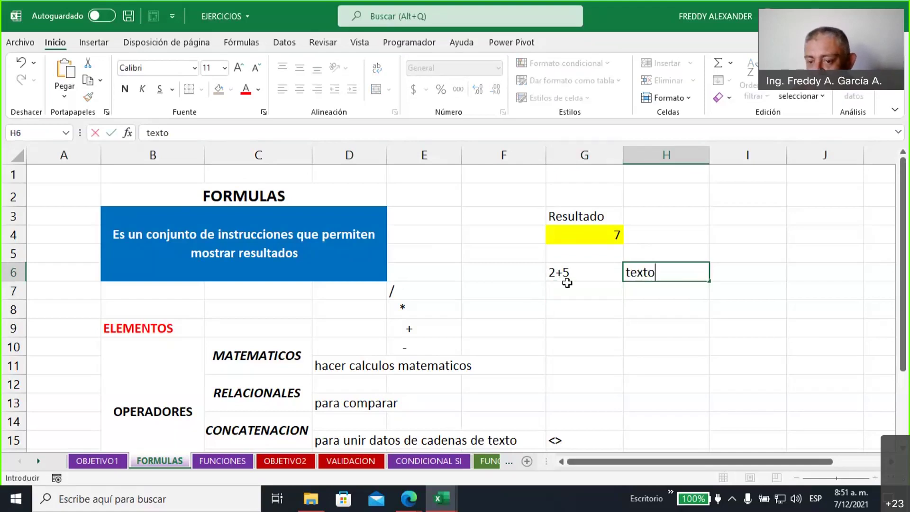
{"action": "left_click", "coordinate": [582, 304]}
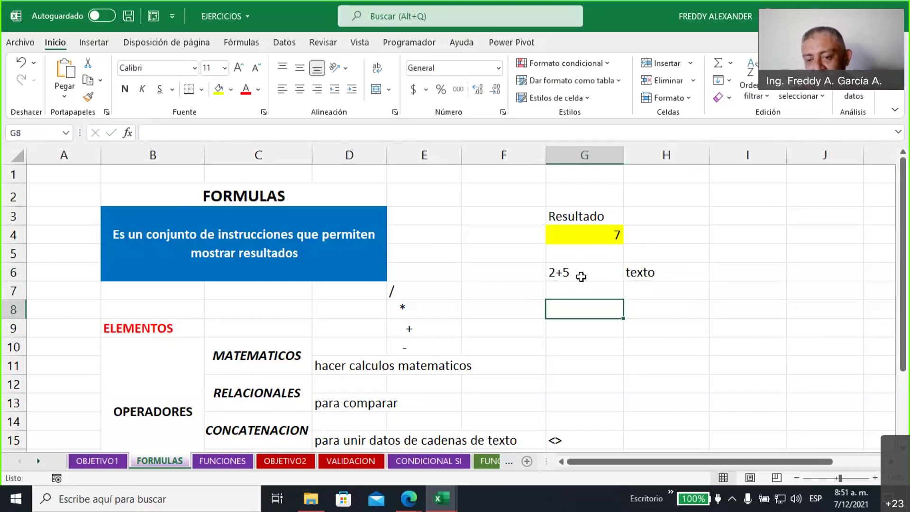
Review the formula in G4, then clear the example entries in G6:H6
{"action": "left_click", "coordinate": [579, 232]}
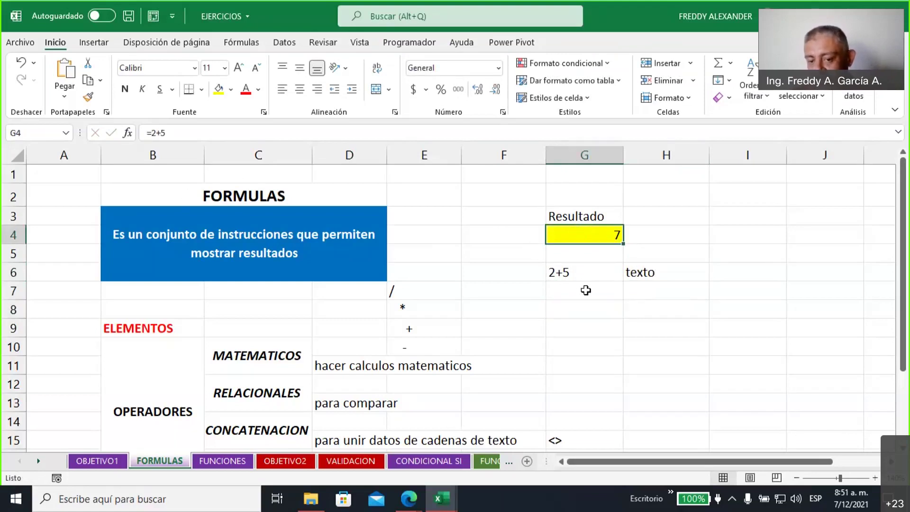
{"action": "left_click_drag", "start_coordinate": [583, 272], "coordinate": [636, 270]}
{"action": "key", "text": "Delete"}
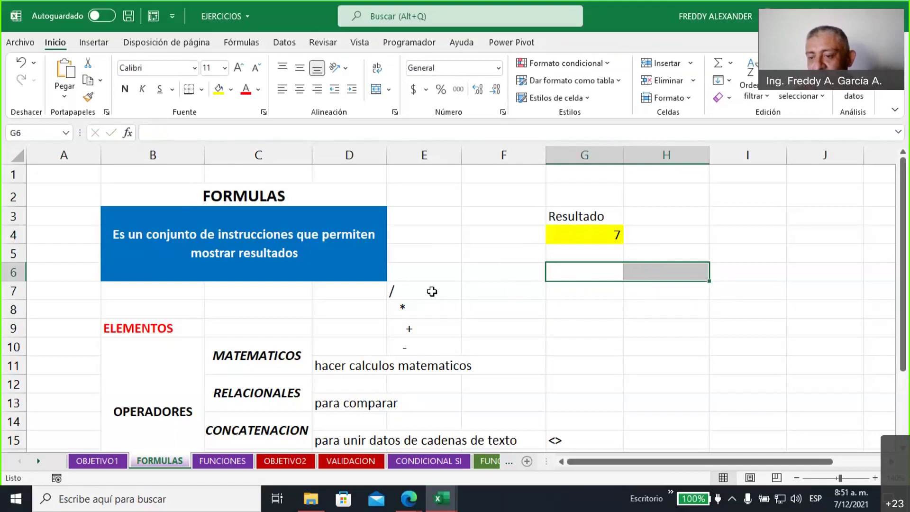
Highlight the mathematical operators in E7:E10, then go through the +, -, * and / cells one by one
{"action": "left_click_drag", "start_coordinate": [431, 291], "coordinate": [432, 349]}
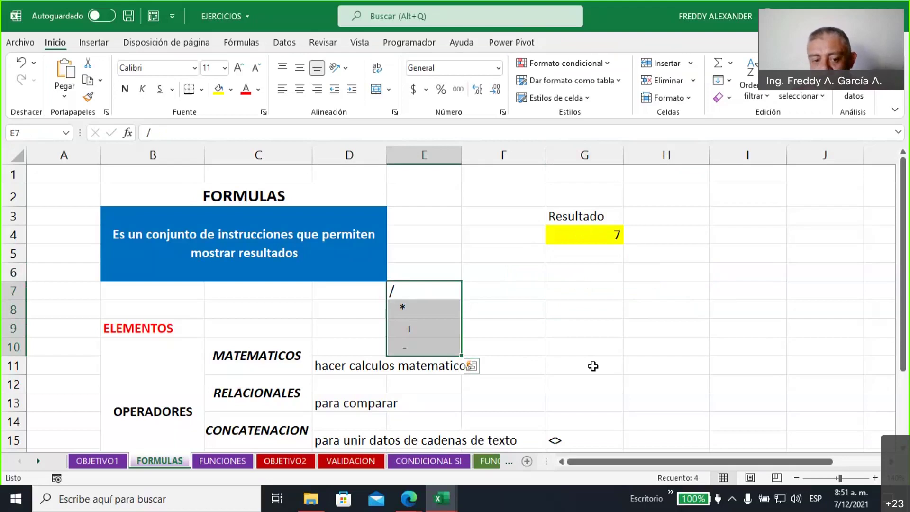
{"action": "left_click", "coordinate": [431, 334]}
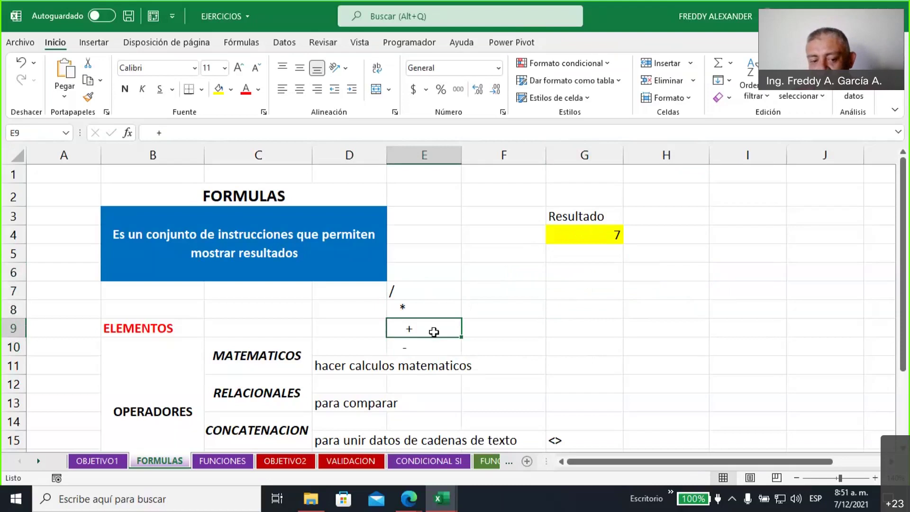
{"action": "left_click", "coordinate": [427, 347]}
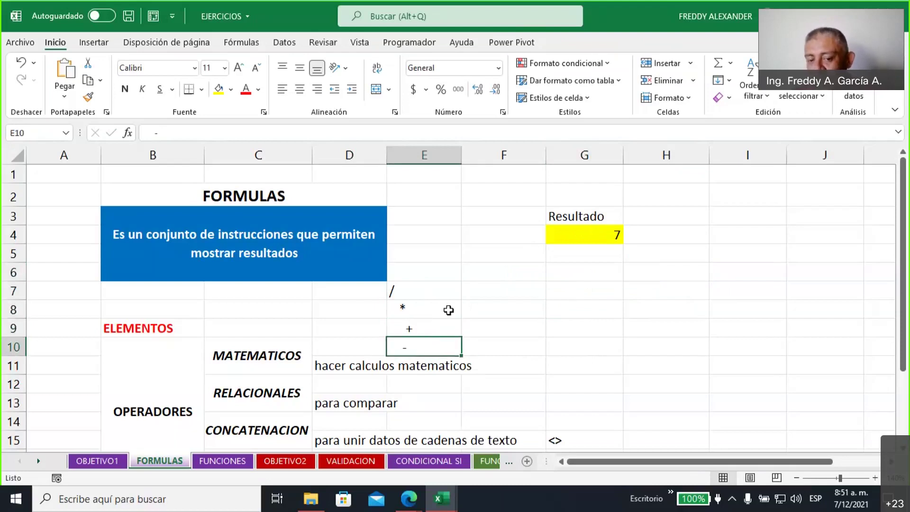
{"action": "left_click", "coordinate": [435, 309]}
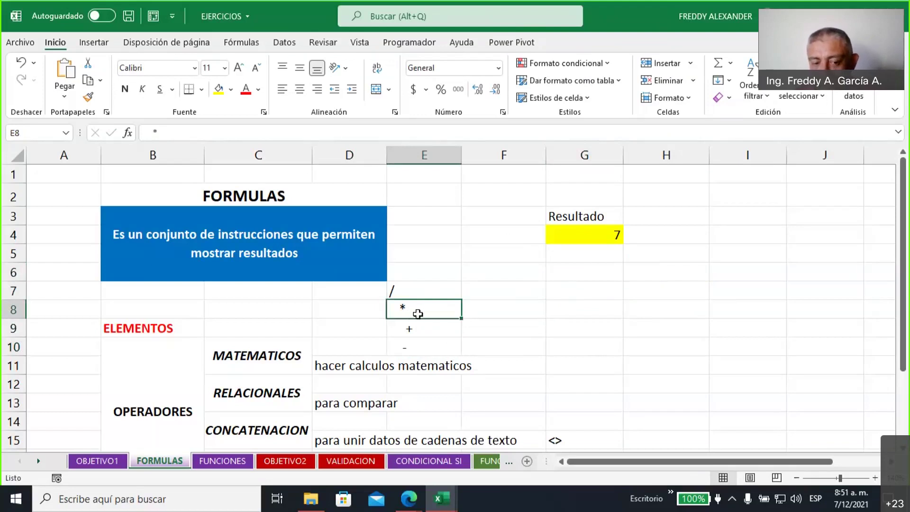
{"action": "left_click", "coordinate": [417, 291]}
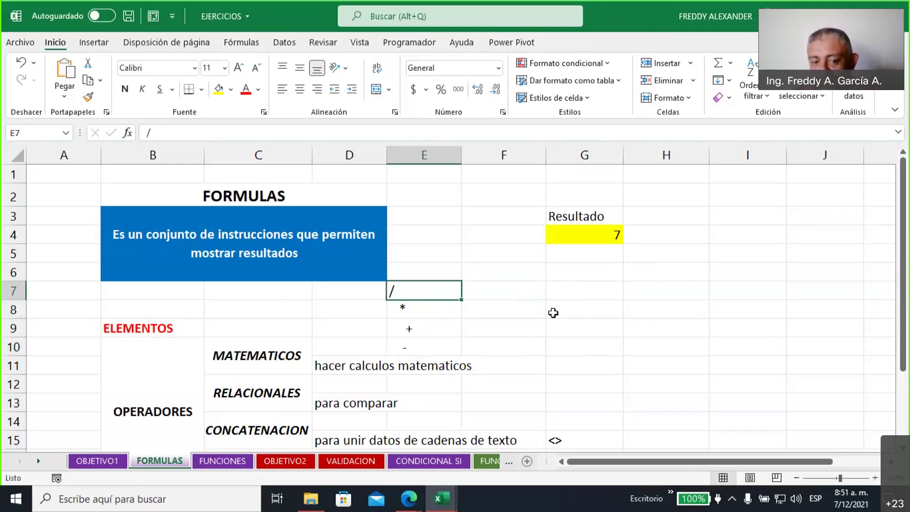
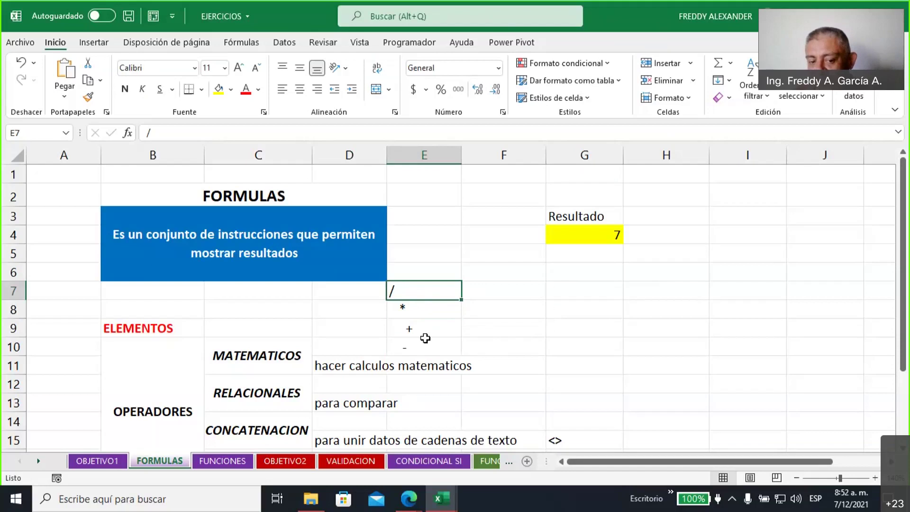
Change the formula in G4 to =2*5, then highlight the operator list in E7:E10
{"action": "left_click", "coordinate": [570, 237]}
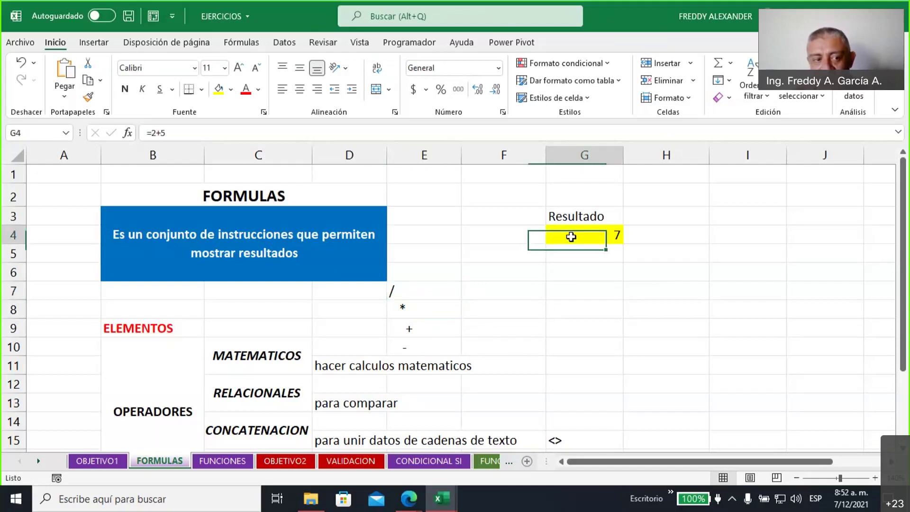
{"action": "left_click", "coordinate": [158, 133]}
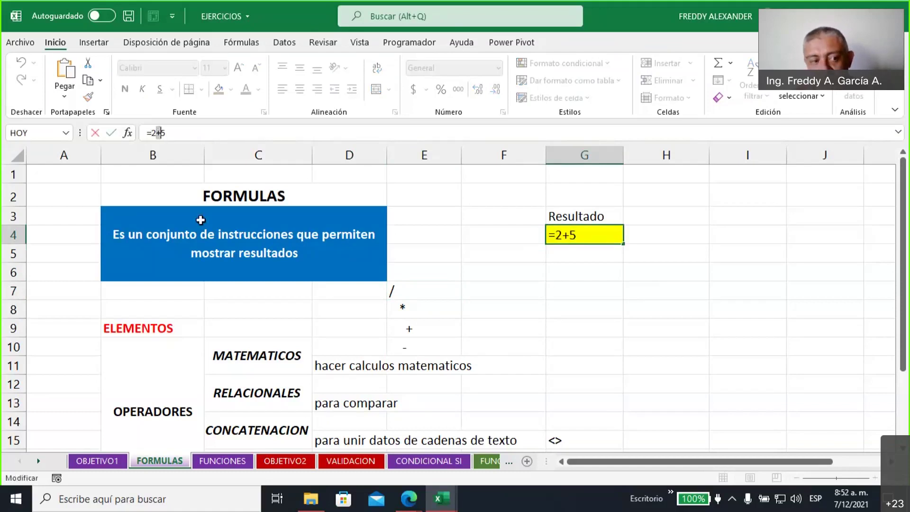
{"action": "key", "text": "BackSpace"}
{"action": "type", "text": "*"}
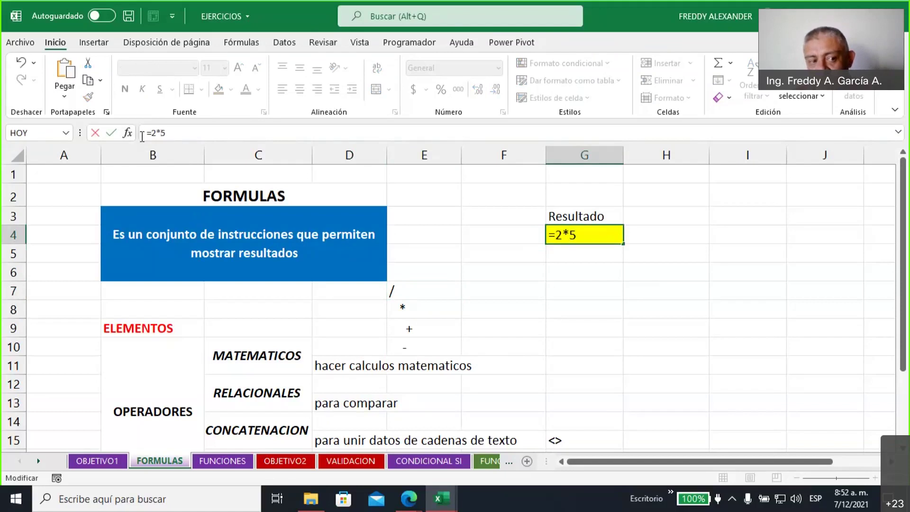
{"action": "key", "text": "Return"}
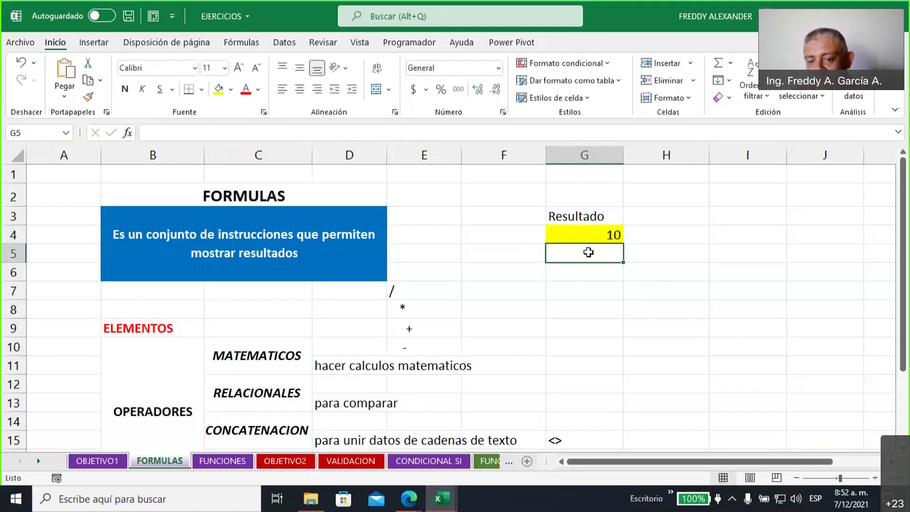
{"action": "key", "text": "Up"}
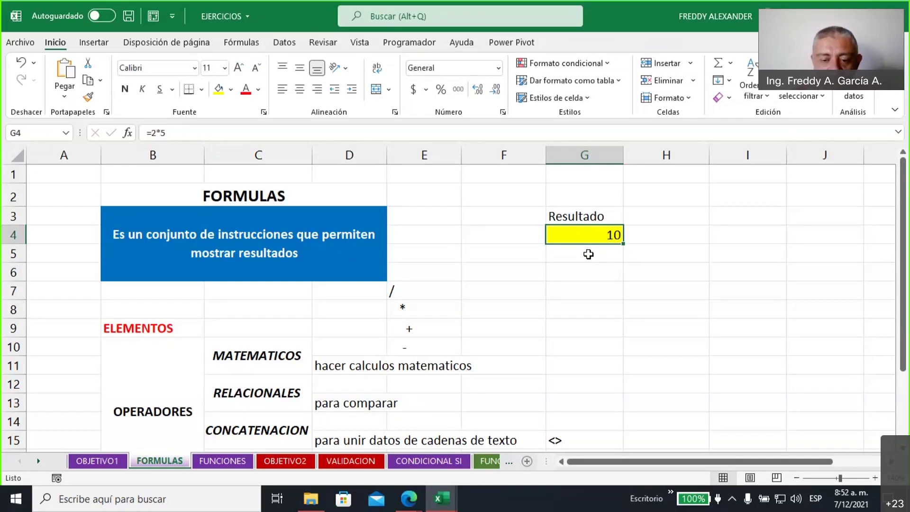
{"action": "left_click", "coordinate": [572, 276]}
{"action": "left_click_drag", "start_coordinate": [433, 291], "coordinate": [441, 346]}
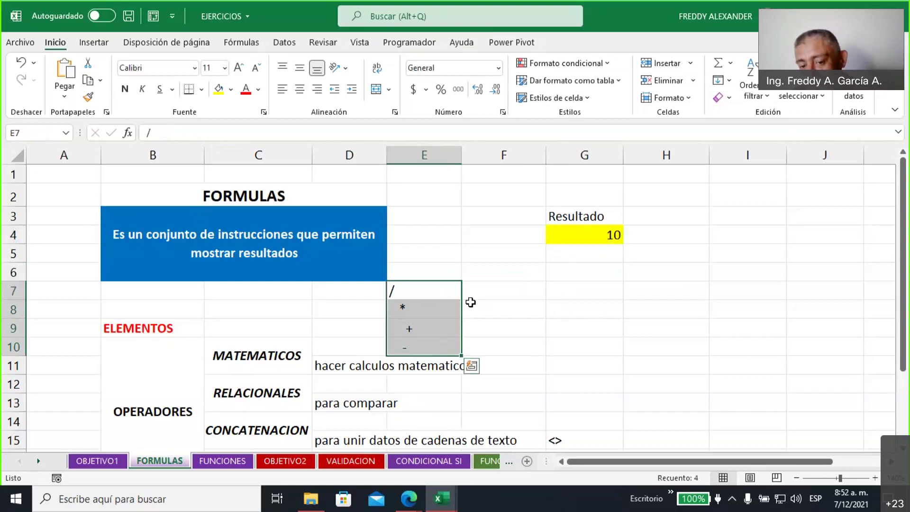
Enter the comparison formula =7>5 in G6, highlighting its > operator before confirming
{"action": "left_click", "coordinate": [563, 273]}
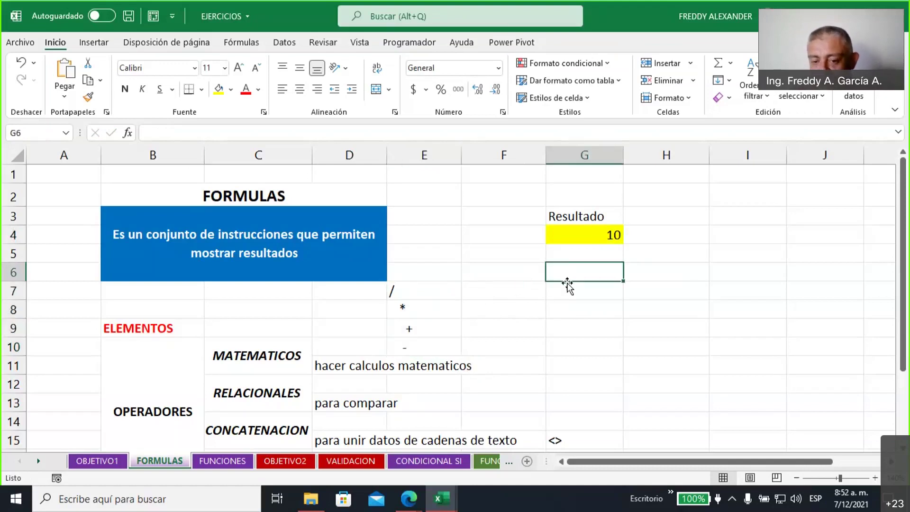
{"action": "type", "text": "="}
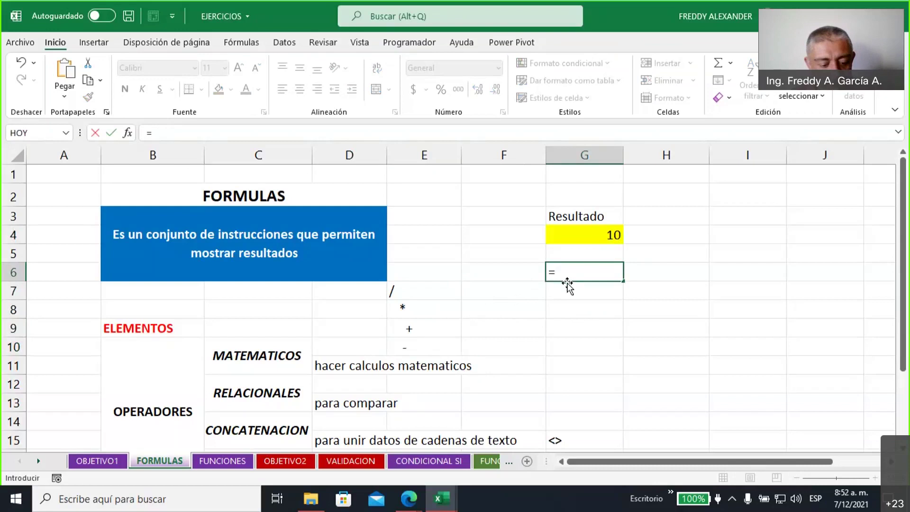
{"action": "type", "text": "7"}
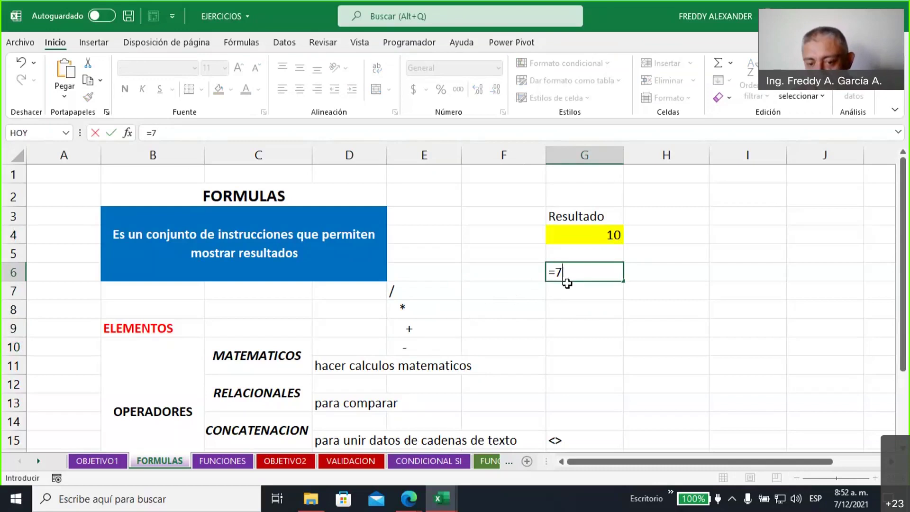
{"action": "type", "text": ">"}
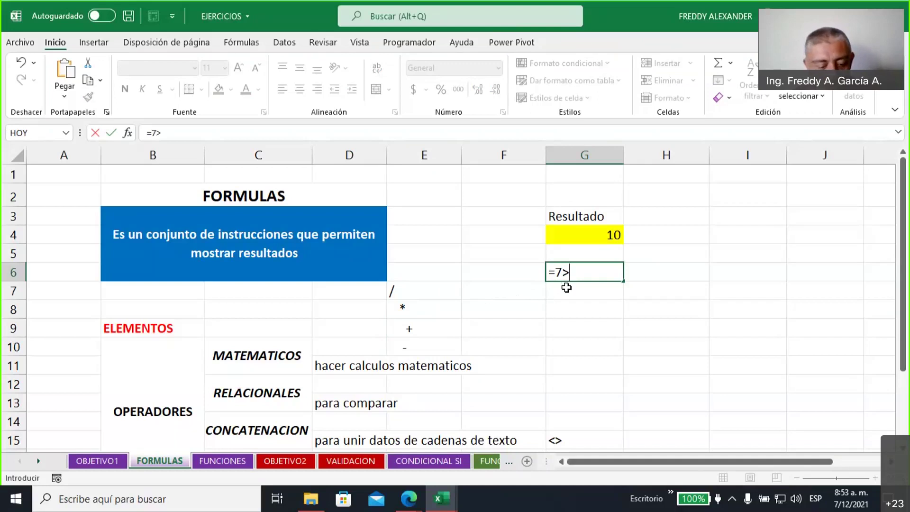
{"action": "type", "text": "5"}
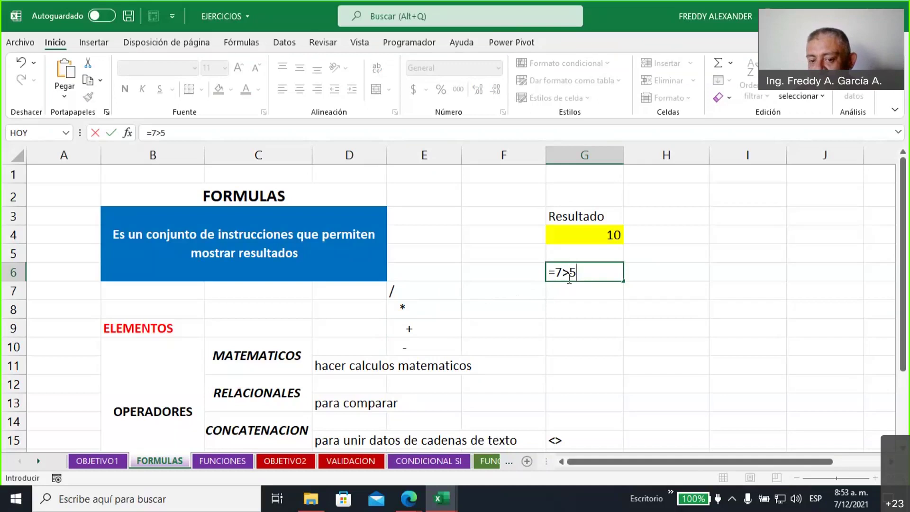
{"action": "left_click_drag", "start_coordinate": [571, 270], "coordinate": [563, 271]}
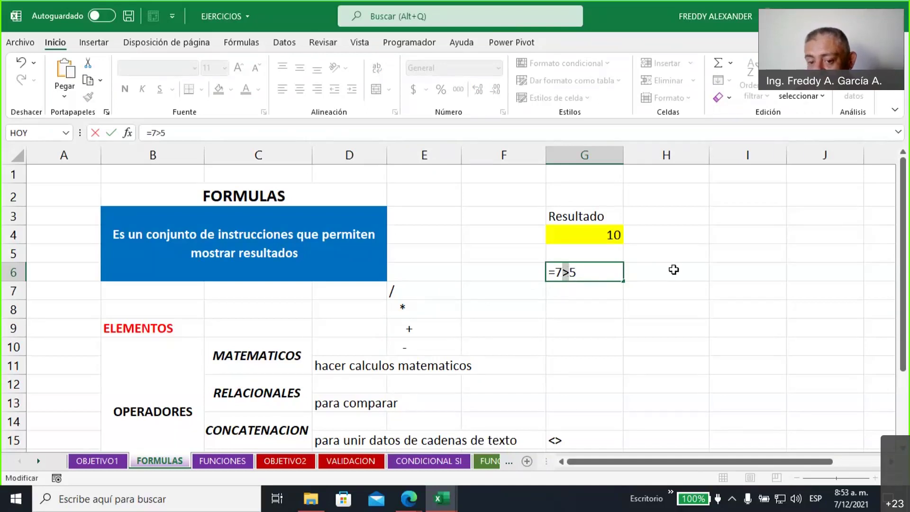
{"action": "left_click", "coordinate": [590, 272]}
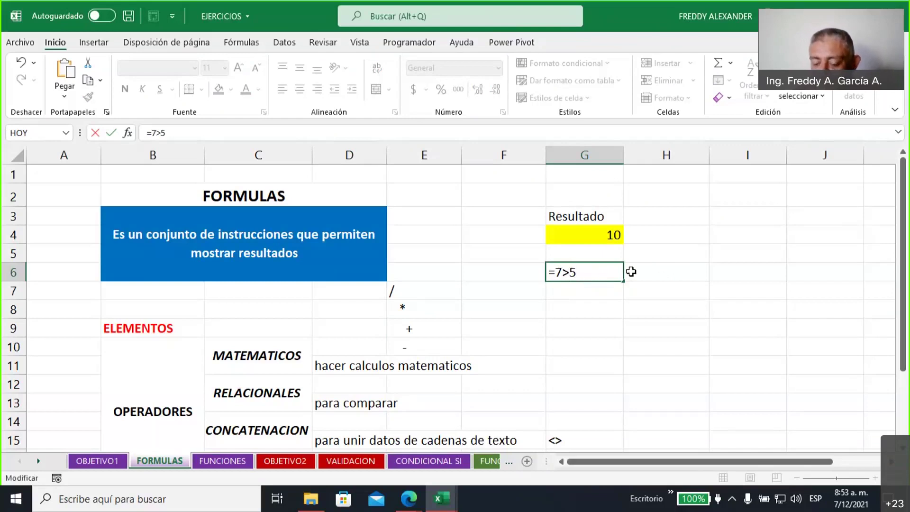
{"action": "key", "text": "Return"}
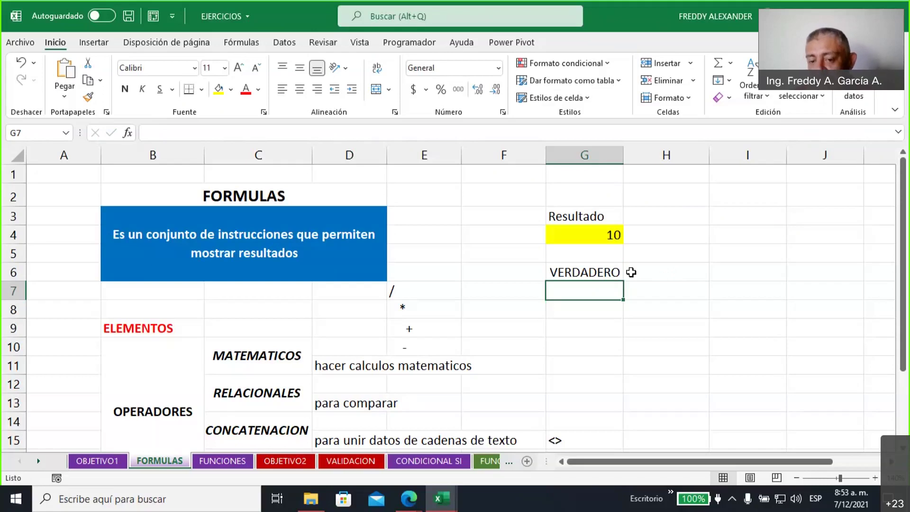
Enter the logical value FALSO in H6 and reselect the comparison formula in G6
{"action": "left_click", "coordinate": [651, 272]}
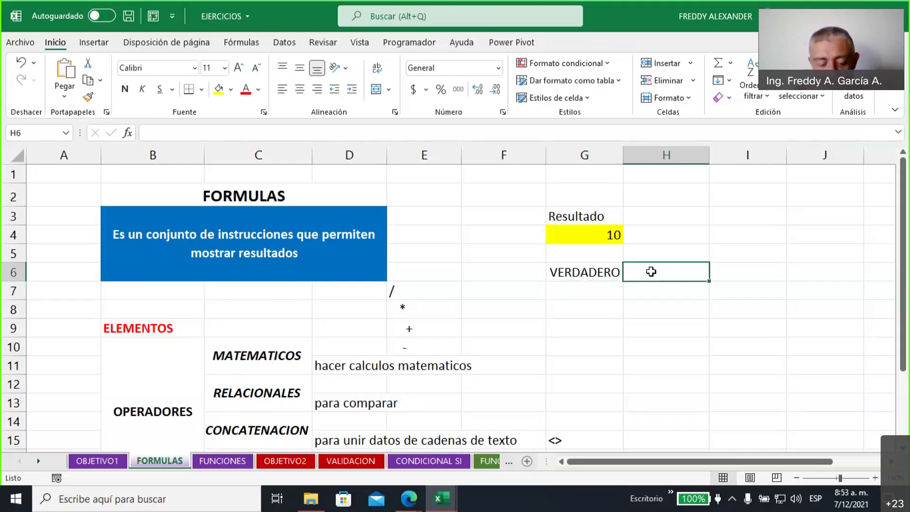
{"action": "type", "text": "falso"}
{"action": "key", "text": "Tab"}
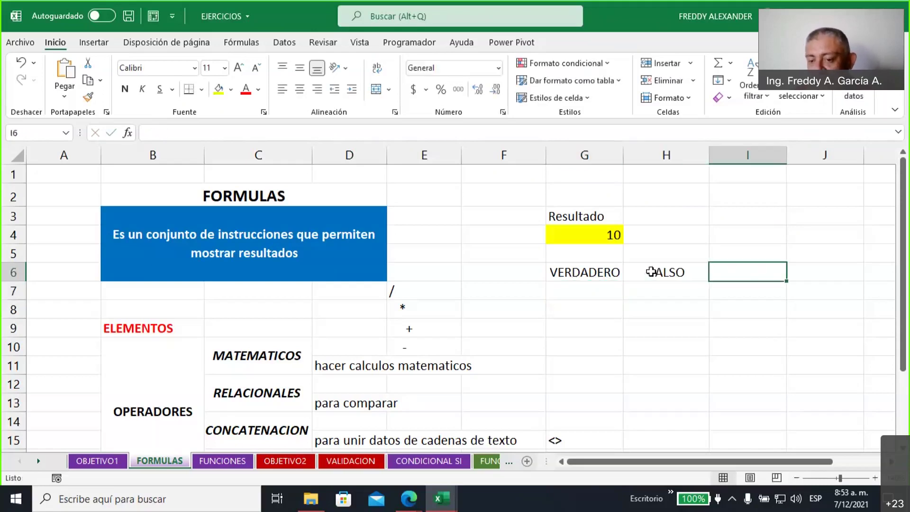
{"action": "left_click", "coordinate": [615, 273]}
{"action": "left_click", "coordinate": [652, 272]}
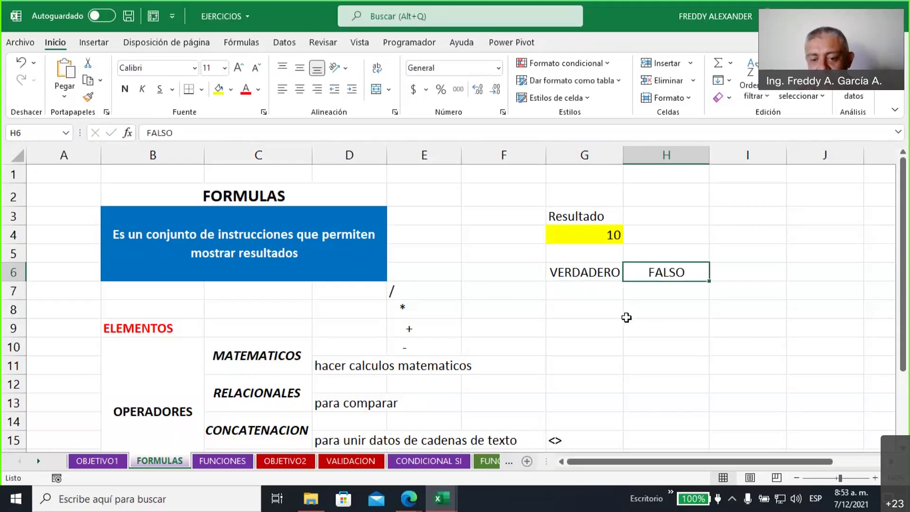
{"action": "left_click", "coordinate": [578, 272]}
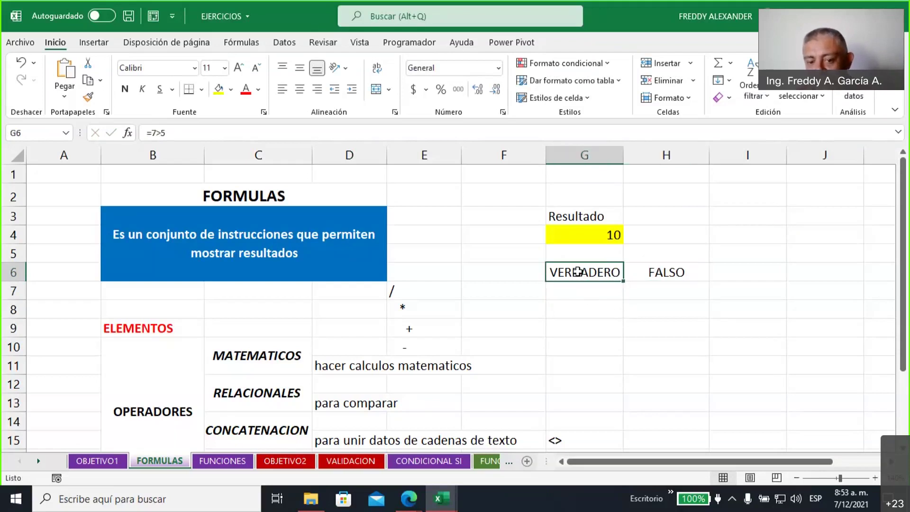
{"action": "left_click", "coordinate": [587, 306]}
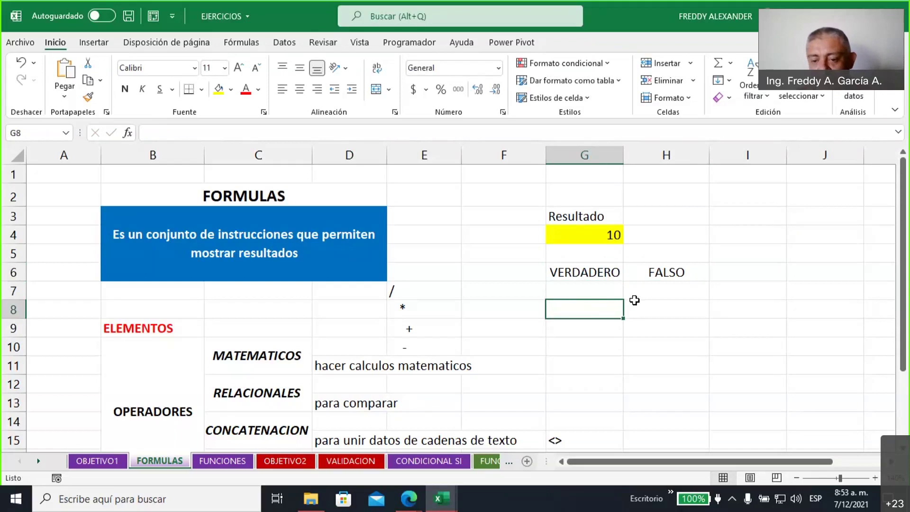
{"action": "left_click", "coordinate": [583, 267]}
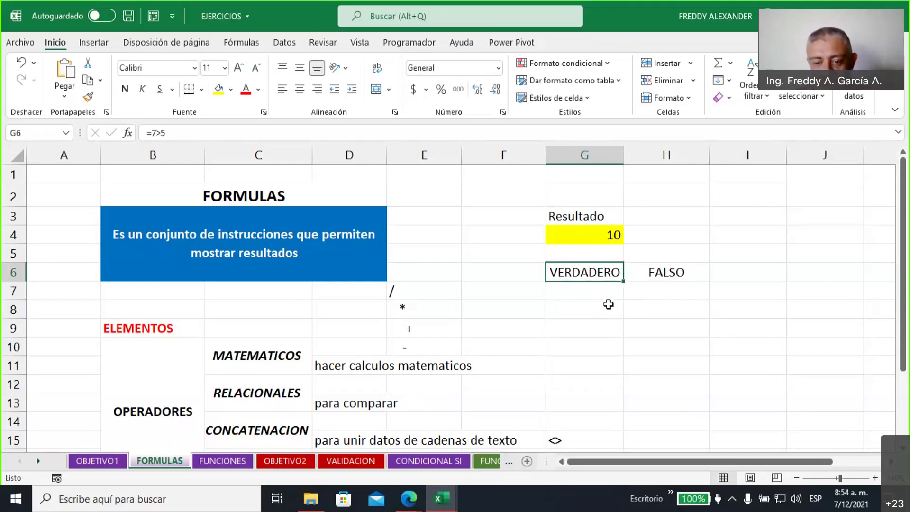
Highlight the mathematical operators in E7:E10 again and review the sheet's operator sections
{"action": "scroll", "coordinate": [606, 303], "scroll_direction": "down", "scroll_amount": 1}
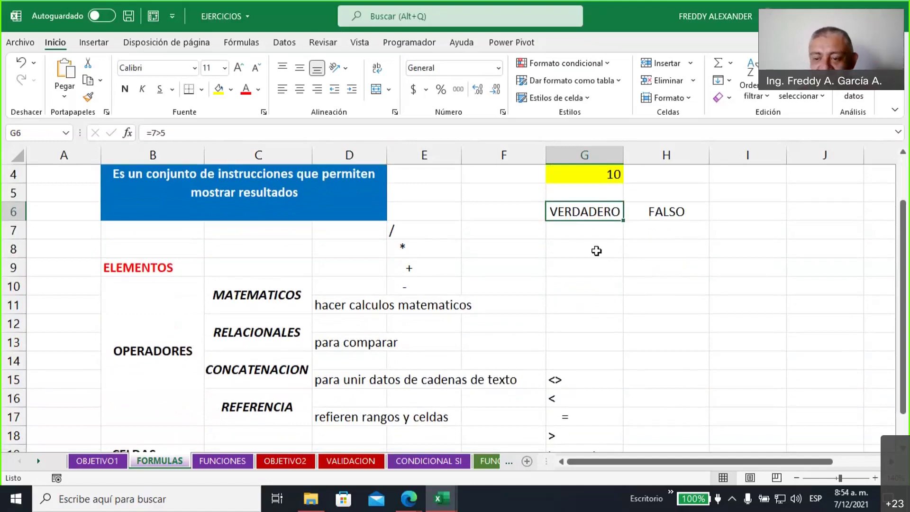
{"action": "scroll", "coordinate": [597, 251], "scroll_direction": "up", "scroll_amount": 1}
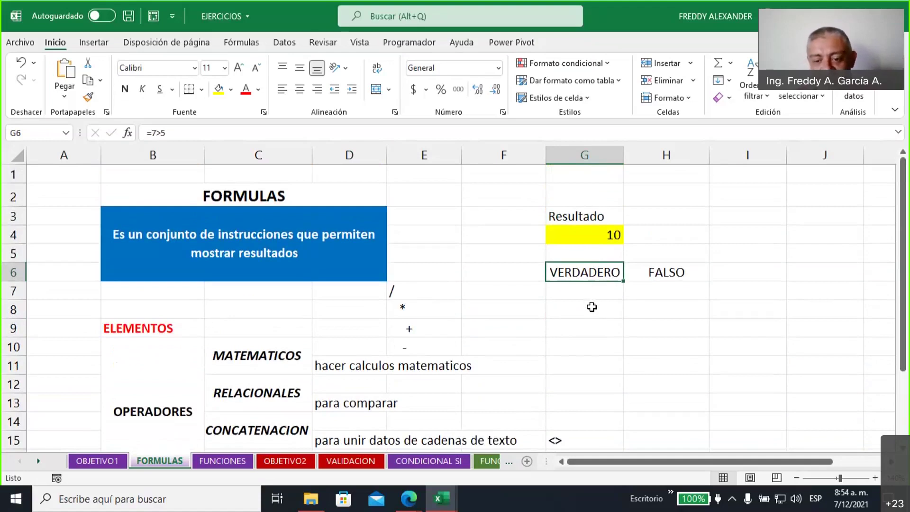
{"action": "left_click_drag", "start_coordinate": [426, 292], "coordinate": [430, 346]}
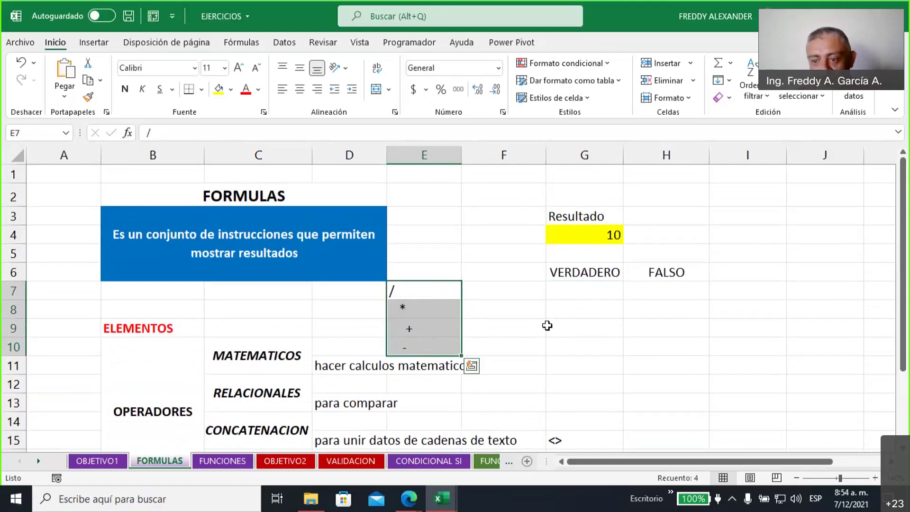
{"action": "scroll", "coordinate": [540, 315], "scroll_direction": "down", "scroll_amount": 1}
{"action": "scroll", "coordinate": [540, 315], "scroll_direction": "up", "scroll_amount": 1}
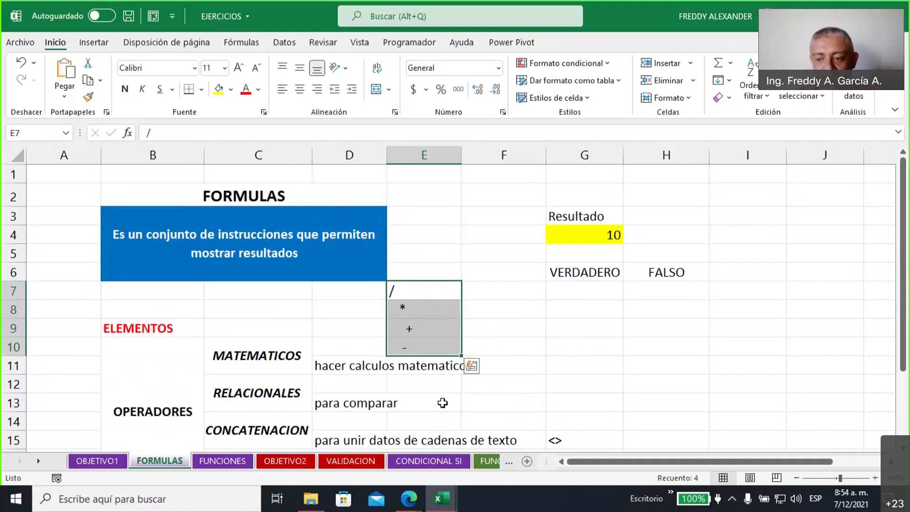
Open the FUNCIONES sheet and select its title cell above the definition of functions
{"action": "left_click", "coordinate": [221, 461]}
{"action": "left_click", "coordinate": [534, 258]}
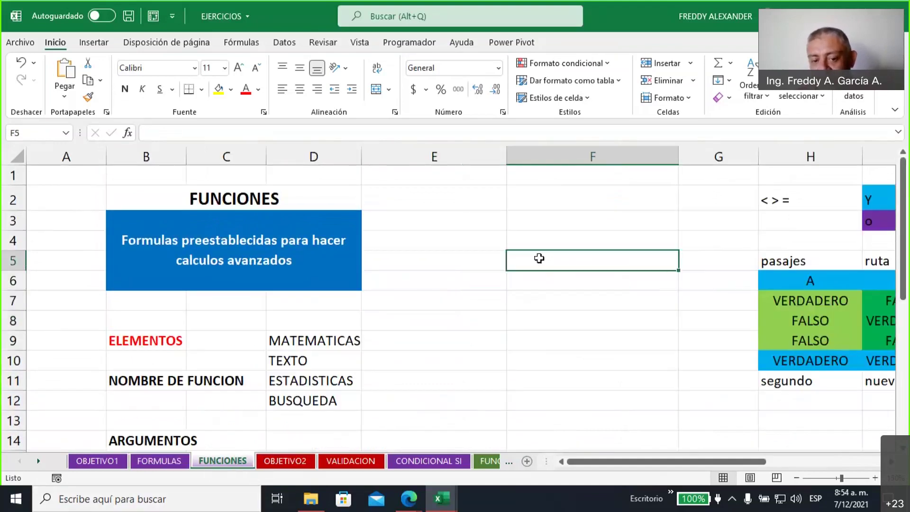
{"action": "left_click", "coordinate": [459, 238]}
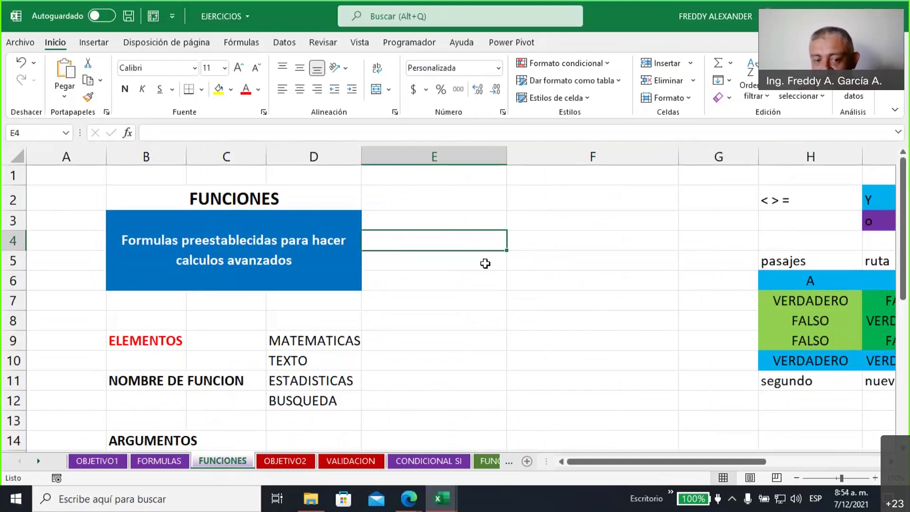
{"action": "left_click", "coordinate": [485, 264]}
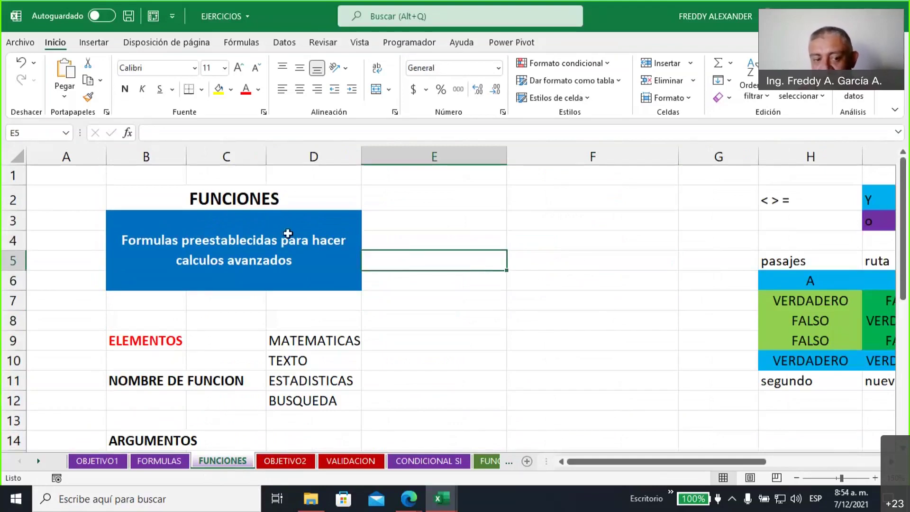
{"action": "left_click", "coordinate": [287, 202]}
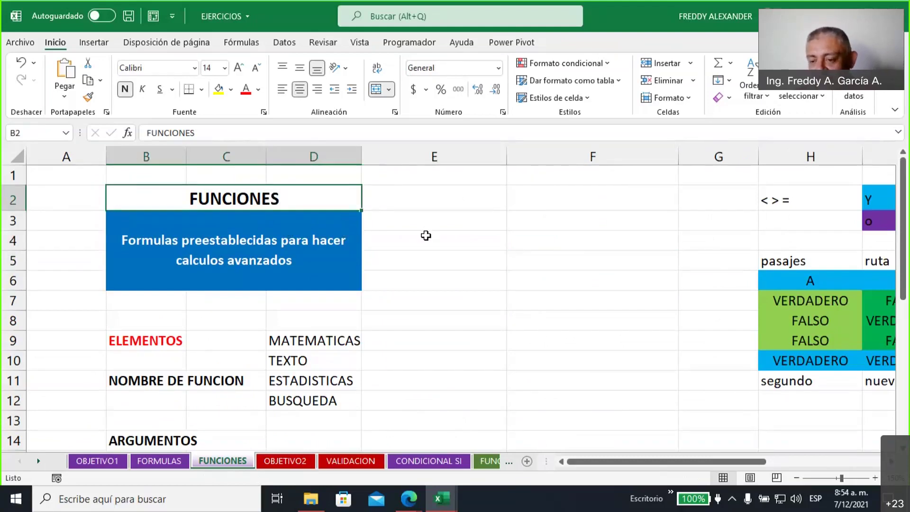
Insert a new column before column F and narrow column E
{"action": "right_click", "coordinate": [608, 156]}
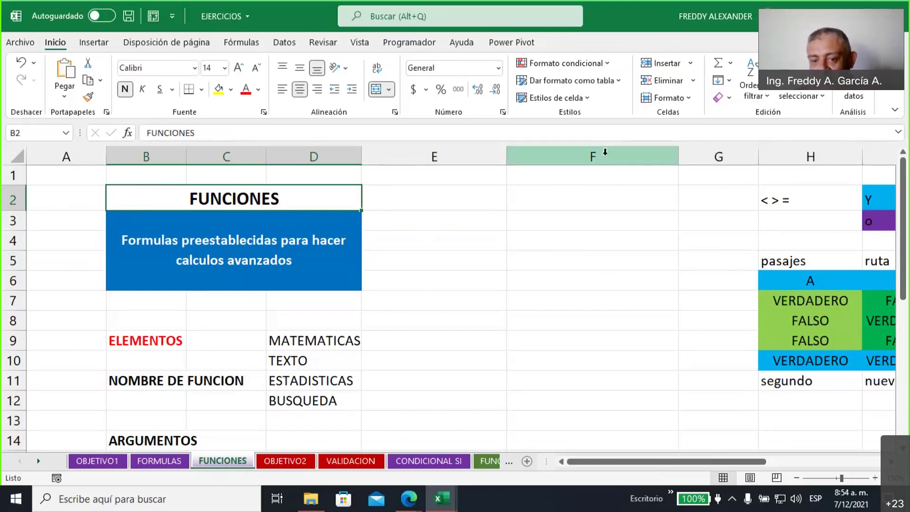
{"action": "left_click", "coordinate": [643, 266]}
{"action": "left_click", "coordinate": [463, 258]}
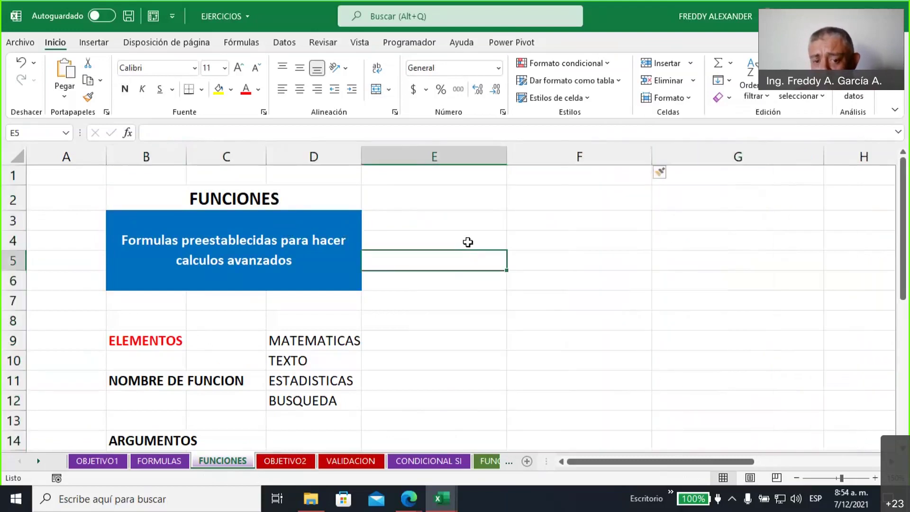
{"action": "left_click", "coordinate": [468, 242]}
{"action": "left_click_drag", "start_coordinate": [507, 157], "coordinate": [456, 155]}
{"action": "left_click", "coordinate": [504, 243]}
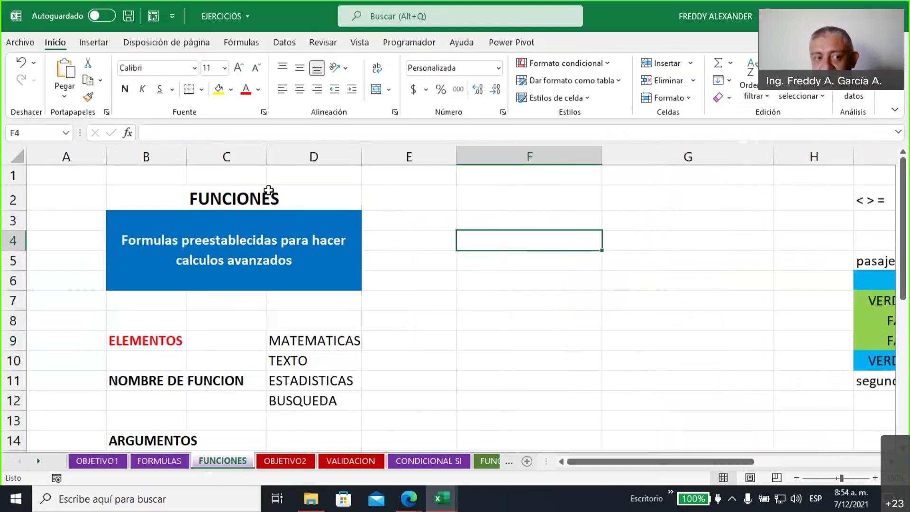
Show the formula commands, mark Fórmulas with a freehand arrow and Biblioteca de funciones with a bracket, and clear the annotations
{"action": "left_click", "coordinate": [242, 45]}
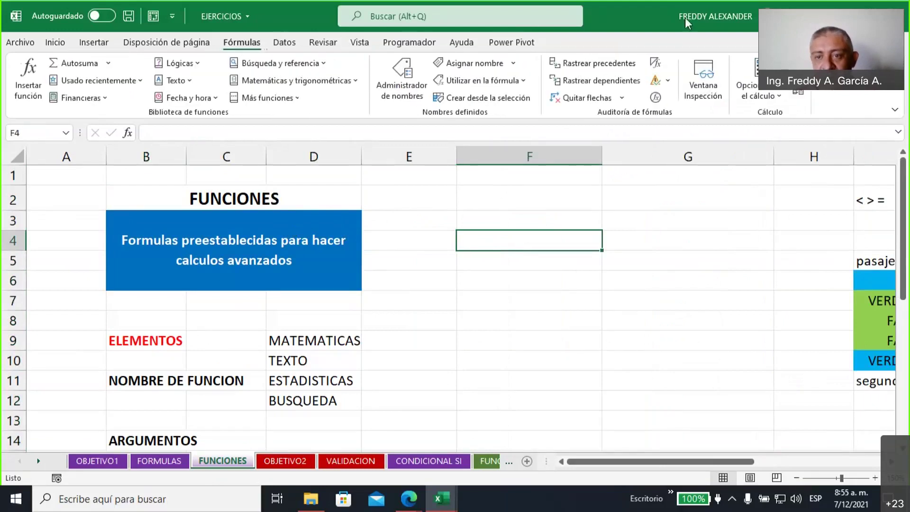
{"action": "mouse_move", "coordinate": [357, 168]}
{"action": "left_mouse_down"}
{"action": "mouse_move", "coordinate": [260, 48]}
{"action": "mouse_move", "coordinate": [297, 47]}
{"action": "left_mouse_up"}
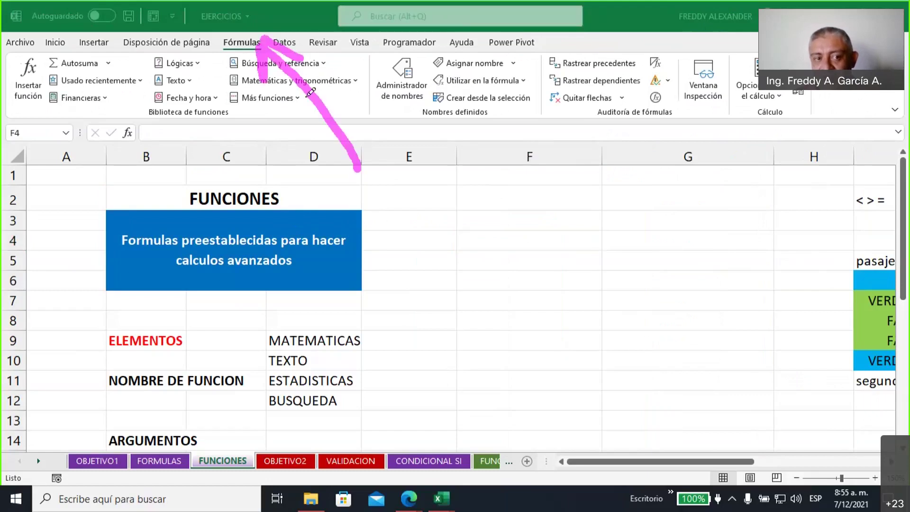
{"action": "left_click", "coordinate": [138, 109]}
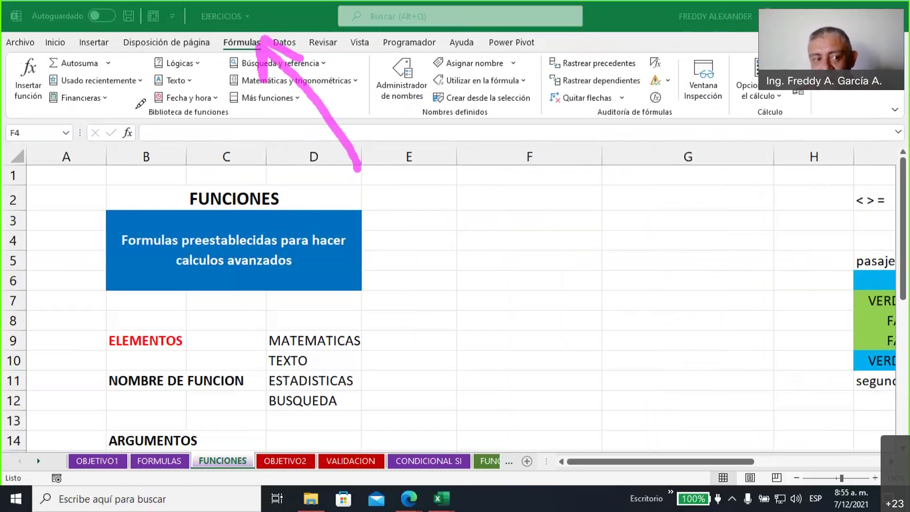
{"action": "mouse_move", "coordinate": [143, 124]}
{"action": "left_mouse_down"}
{"action": "mouse_move", "coordinate": [199, 126]}
{"action": "mouse_move", "coordinate": [242, 108]}
{"action": "left_mouse_up"}
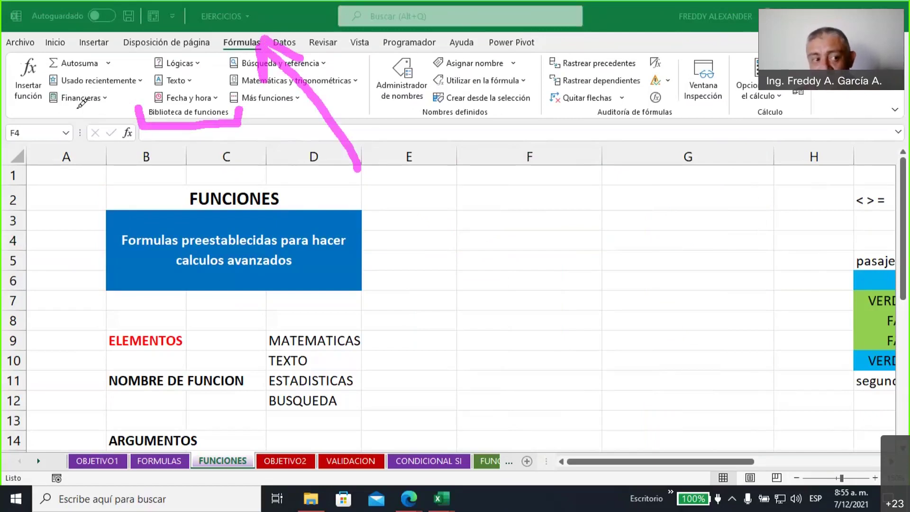
{"action": "left_click", "coordinate": [51, 114]}
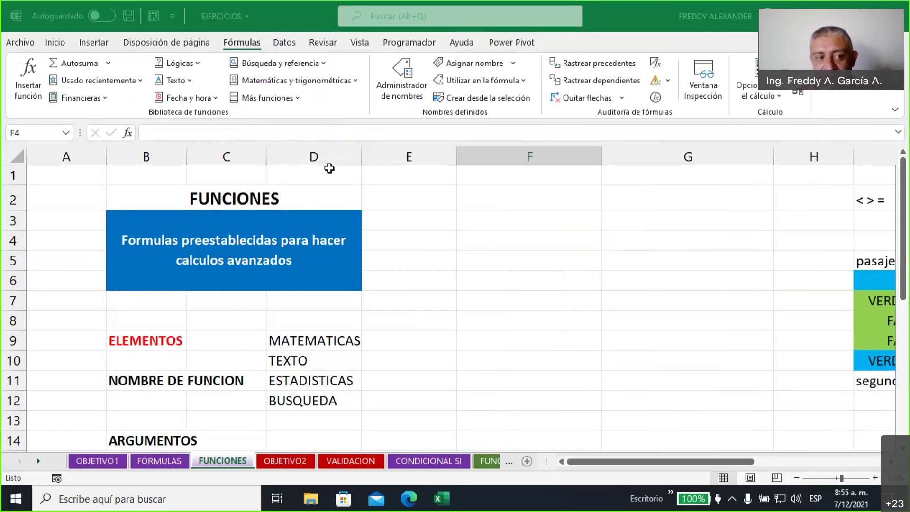
Switch to the Edge browser, open Google and search for "funciones de excel"
{"action": "left_click", "coordinate": [408, 506]}
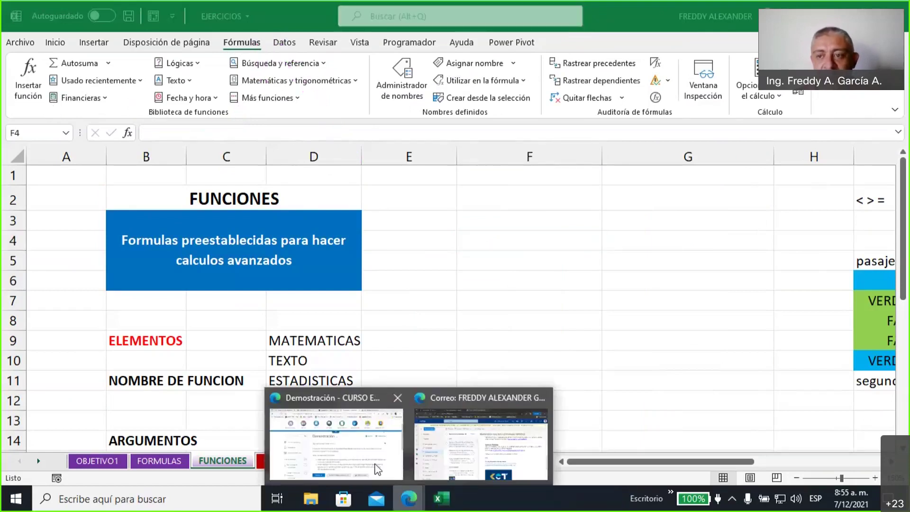
{"action": "left_click", "coordinate": [378, 468]}
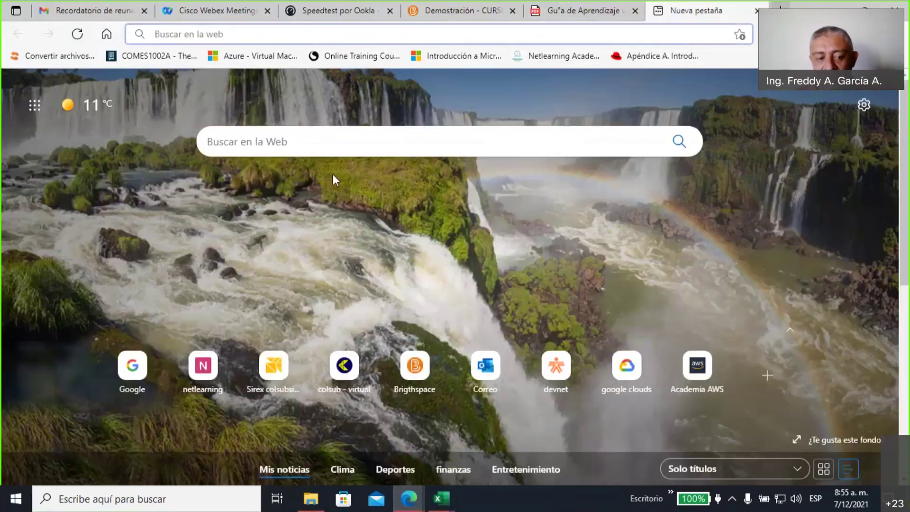
{"action": "left_click", "coordinate": [132, 367]}
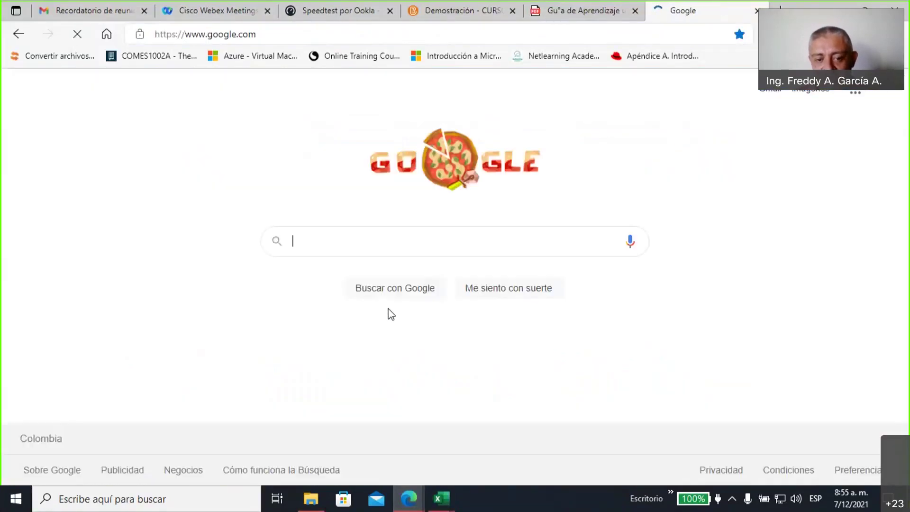
{"action": "type", "text": "fun"}
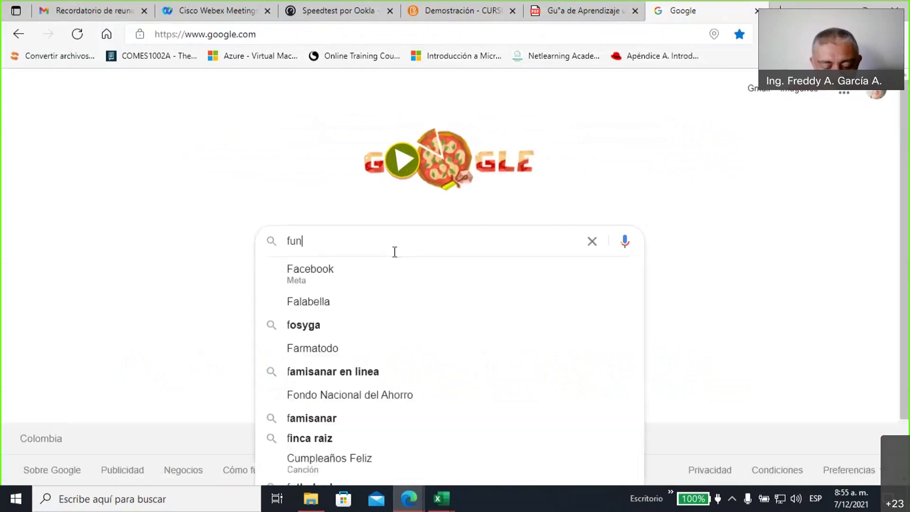
{"action": "type", "text": "ciones de "}
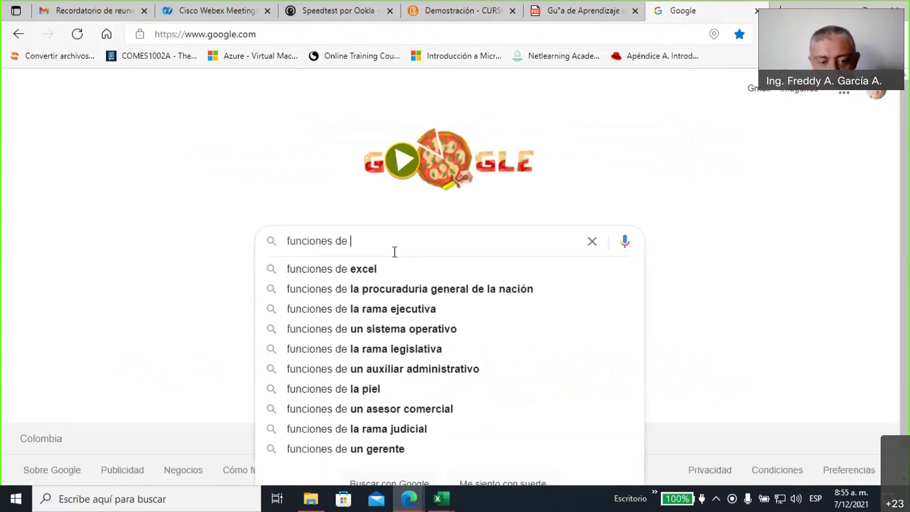
{"action": "type", "text": "excel"}
{"action": "left_click", "coordinate": [395, 269]}
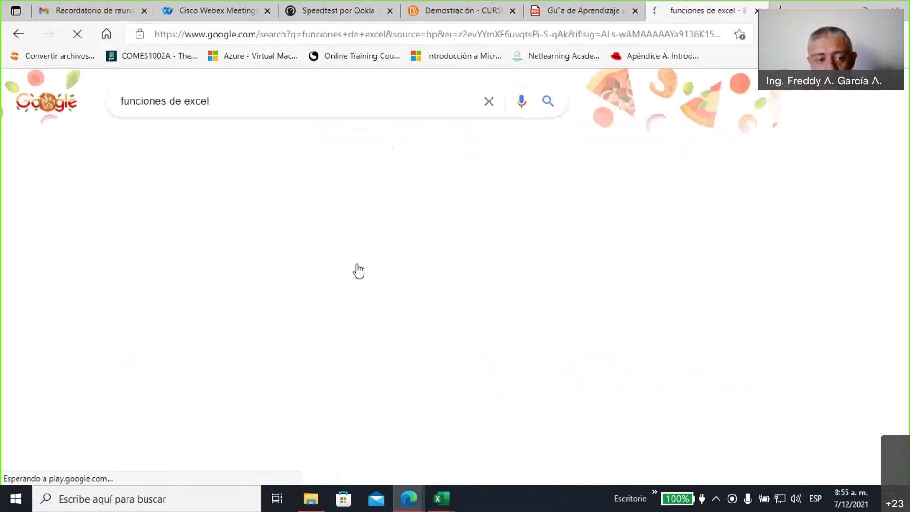
Look through the search results and open the Microsoft Support page "Funciones de Excel (por categoría)"
{"action": "scroll", "coordinate": [251, 281], "scroll_direction": "down", "scroll_amount": 5}
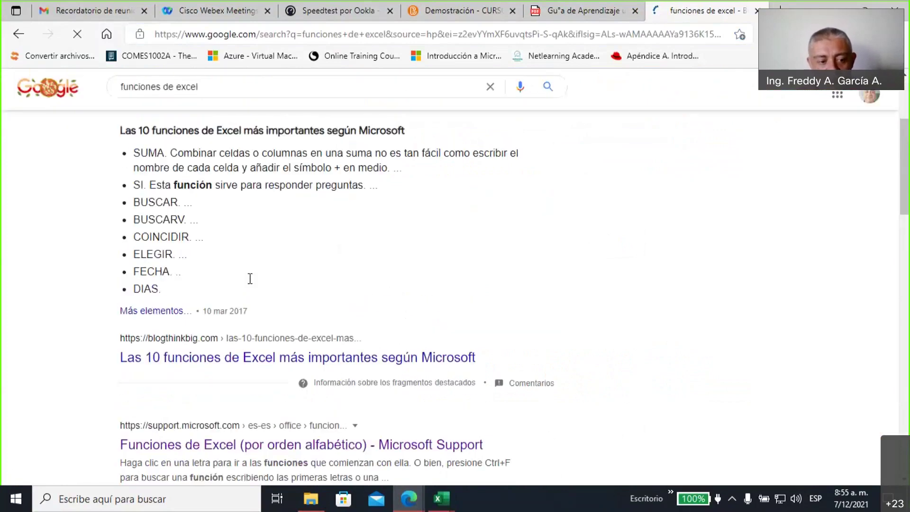
{"action": "scroll", "coordinate": [249, 285], "scroll_direction": "down", "scroll_amount": 6}
{"action": "scroll", "coordinate": [162, 199], "scroll_direction": "up", "scroll_amount": 1}
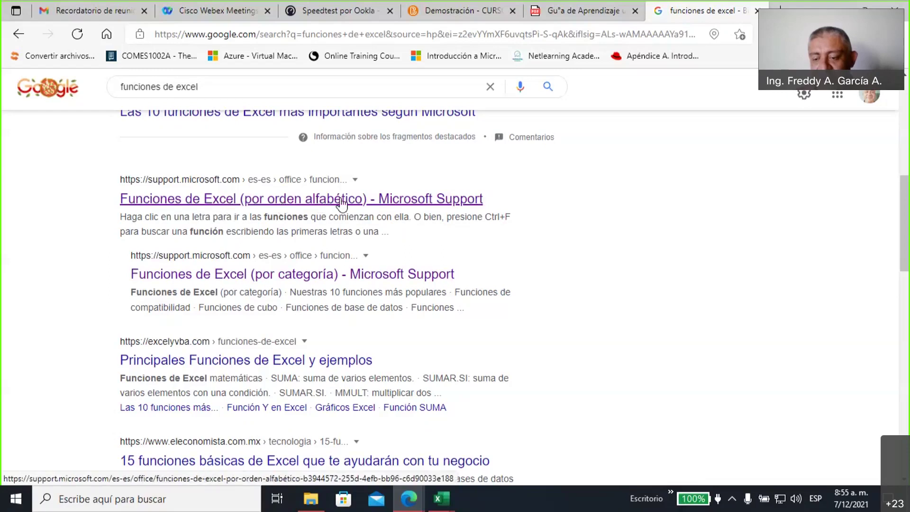
{"action": "left_click", "coordinate": [290, 280]}
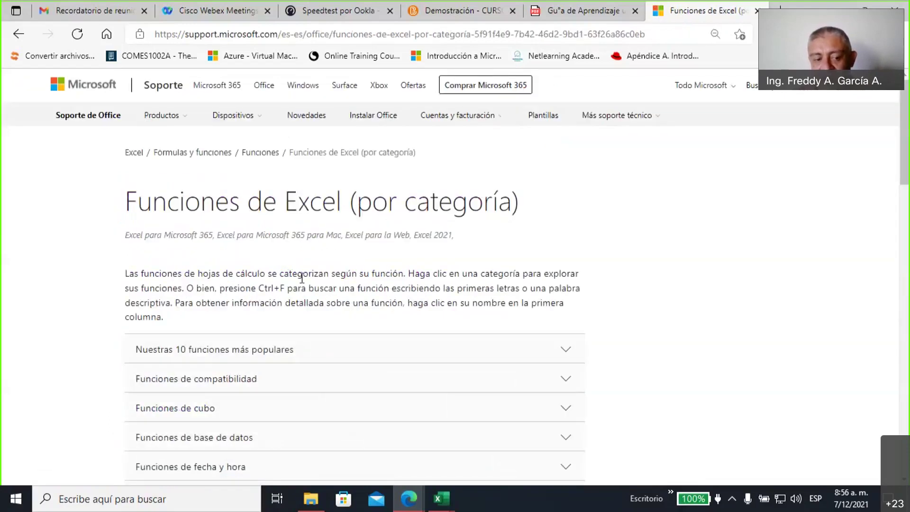
Expand the Funciones de fecha y hora category, review its function descriptions and highlight the description of the MES function
{"action": "scroll", "coordinate": [302, 277], "scroll_direction": "down", "scroll_amount": 3}
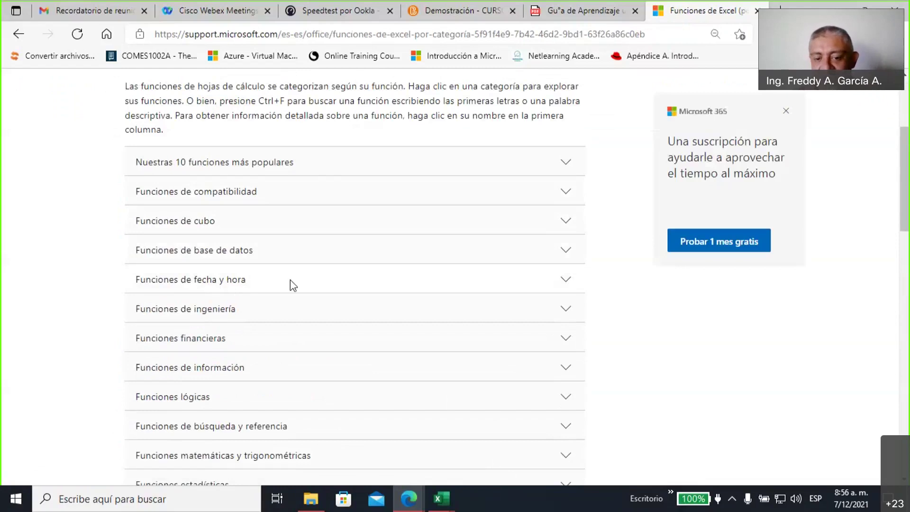
{"action": "left_click", "coordinate": [569, 281]}
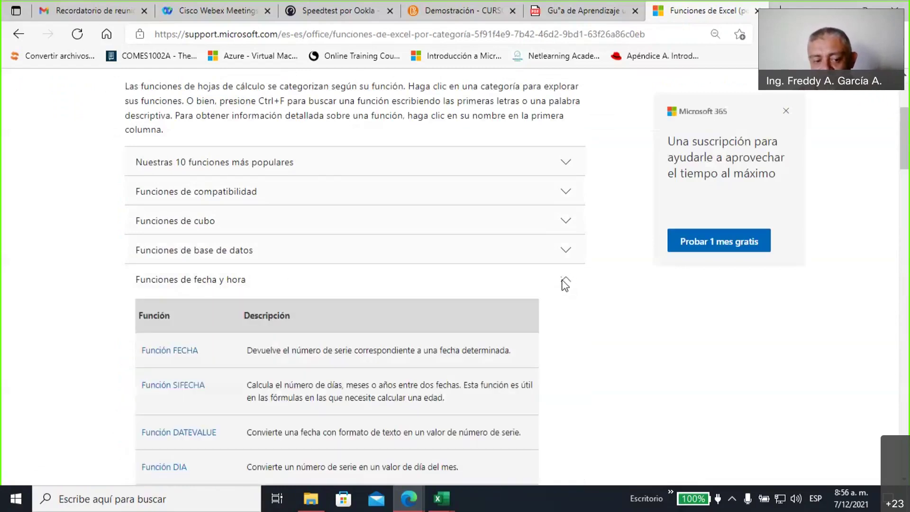
{"action": "scroll", "coordinate": [163, 286], "scroll_direction": "down", "scroll_amount": 1}
{"action": "scroll", "coordinate": [175, 250], "scroll_direction": "down", "scroll_amount": 2}
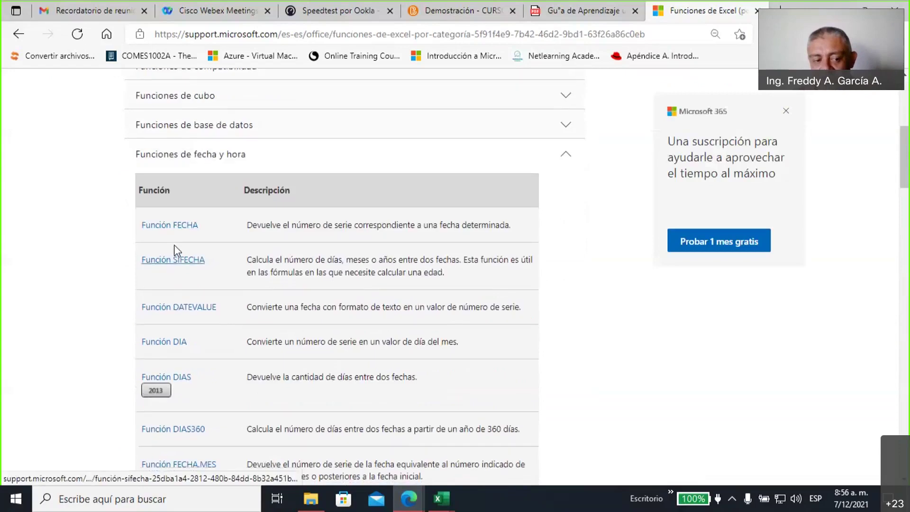
{"action": "scroll", "coordinate": [174, 245], "scroll_direction": "down", "scroll_amount": 1}
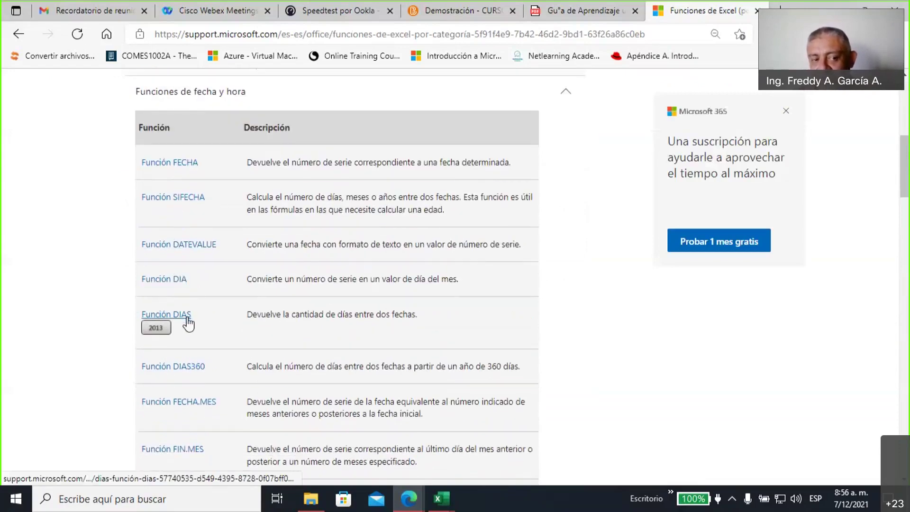
{"action": "scroll", "coordinate": [201, 320], "scroll_direction": "down", "scroll_amount": 3}
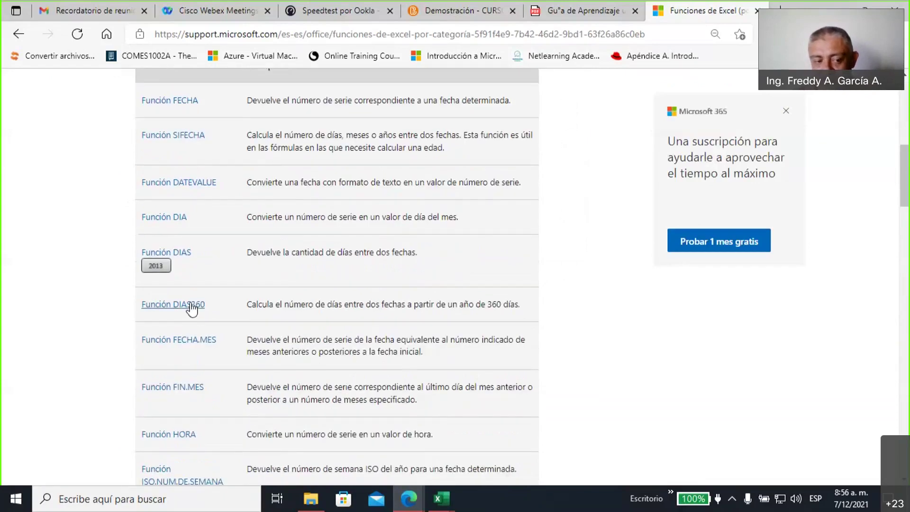
{"action": "scroll", "coordinate": [192, 309], "scroll_direction": "down", "scroll_amount": 1}
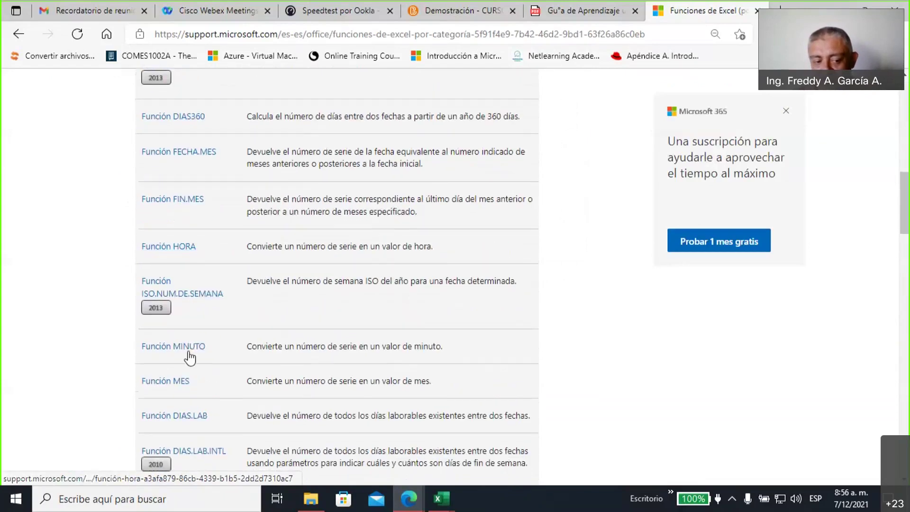
{"action": "scroll", "coordinate": [213, 309], "scroll_direction": "down", "scroll_amount": 2}
{"action": "scroll", "coordinate": [234, 258], "scroll_direction": "down", "scroll_amount": 1}
{"action": "left_click_drag", "start_coordinate": [247, 193], "coordinate": [466, 192]}
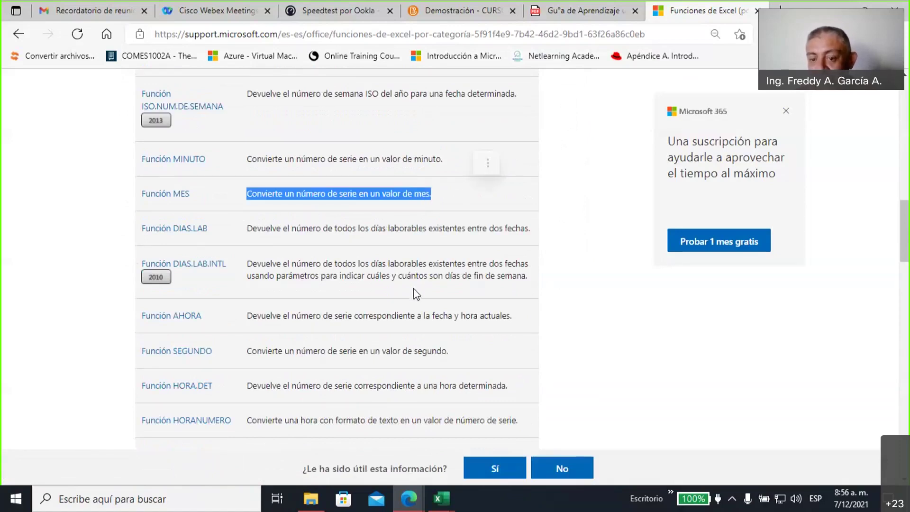
Return to the start of the support page and select its full web address
{"action": "scroll", "coordinate": [413, 288], "scroll_direction": "up", "scroll_amount": 4}
{"action": "scroll", "coordinate": [412, 301], "scroll_direction": "up", "scroll_amount": 10}
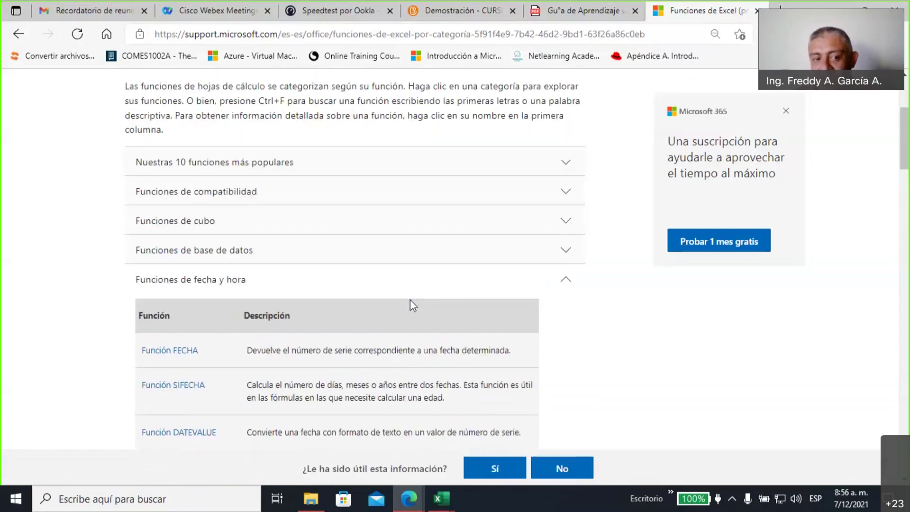
{"action": "left_click", "coordinate": [275, 33]}
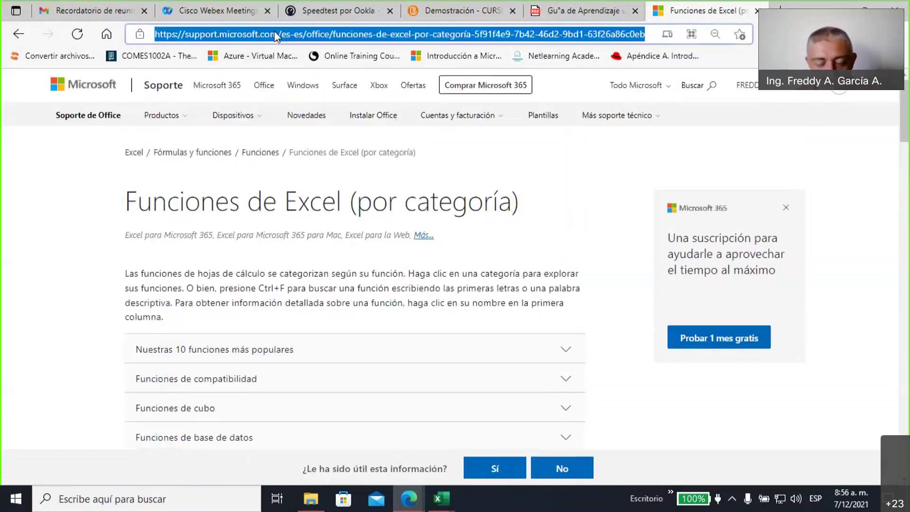
{"action": "left_click", "coordinate": [817, 338]}
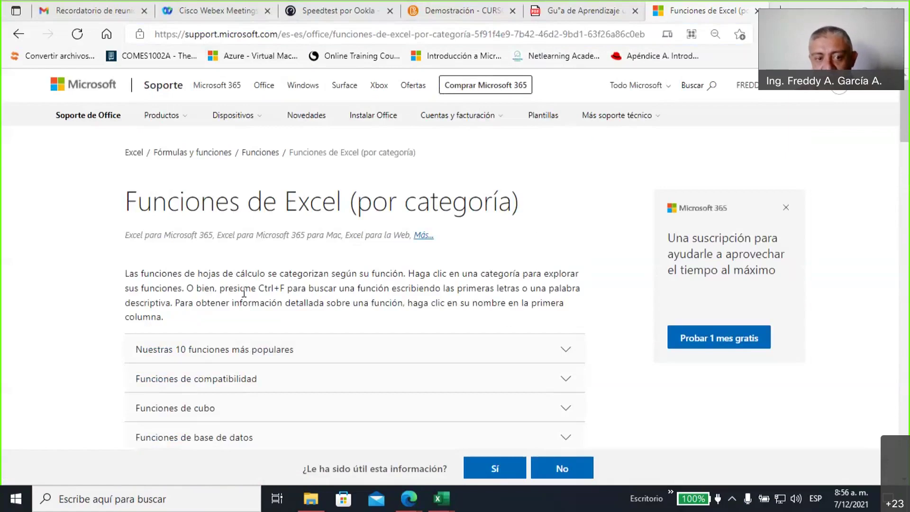
Highlight "Funciones de Excel" in the support page heading and switch to the EJERCICIOS workbook in Excel
{"action": "left_click_drag", "start_coordinate": [131, 199], "coordinate": [342, 201]}
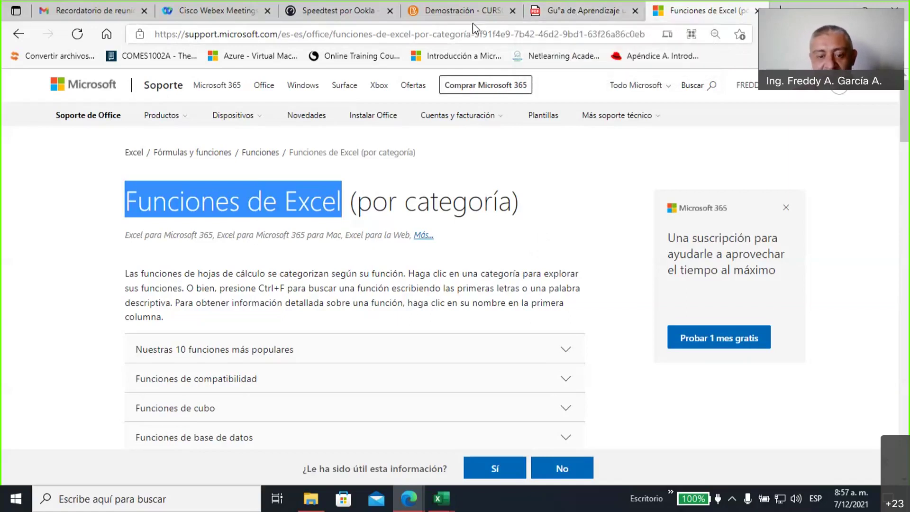
{"action": "left_click", "coordinate": [444, 501]}
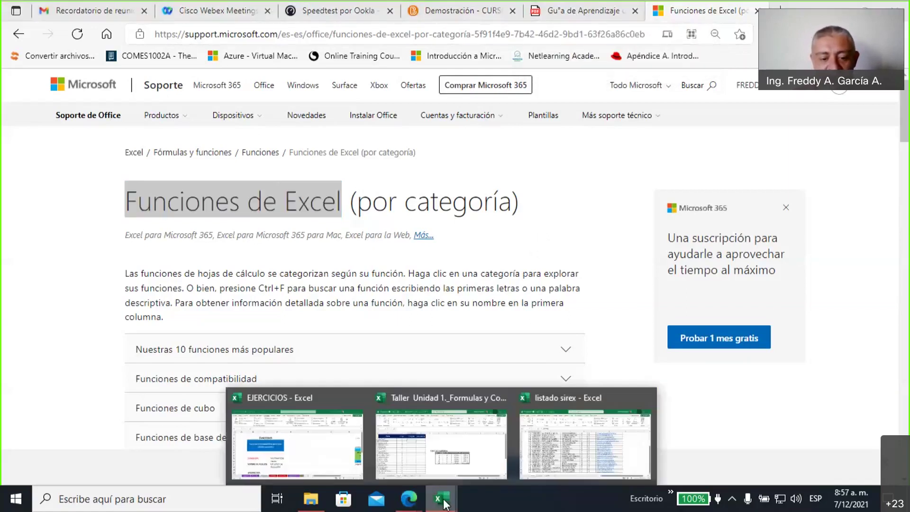
{"action": "left_click", "coordinate": [335, 460]}
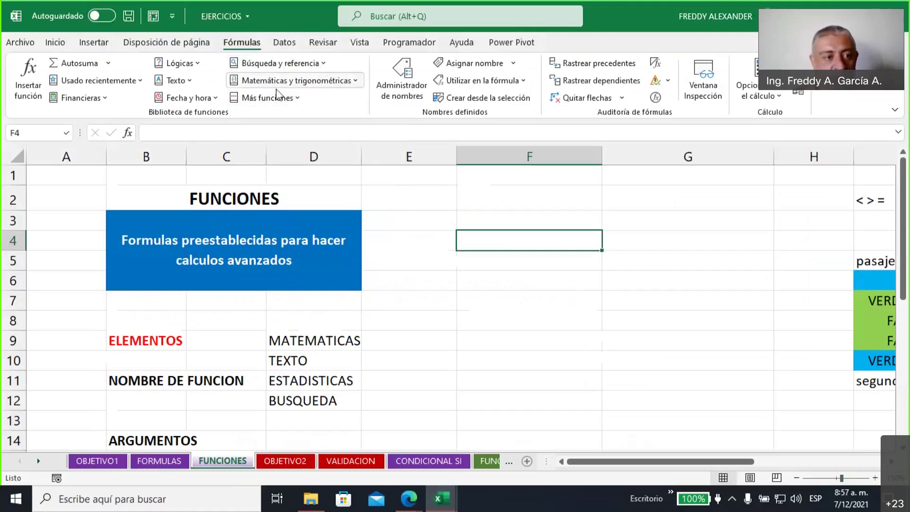
Look through the date and time functions in the function library and display the description of MES
{"action": "left_click", "coordinate": [218, 98]}
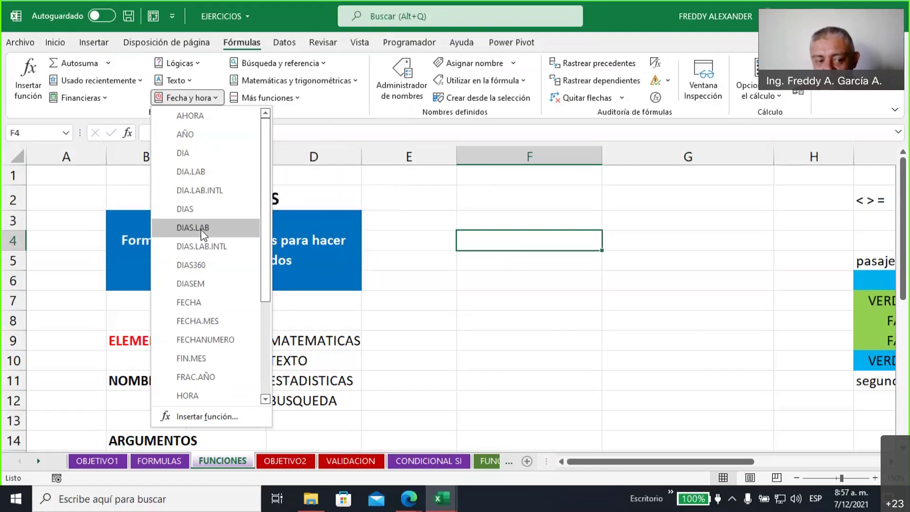
{"action": "left_click_drag", "start_coordinate": [265, 265], "coordinate": [264, 371]}
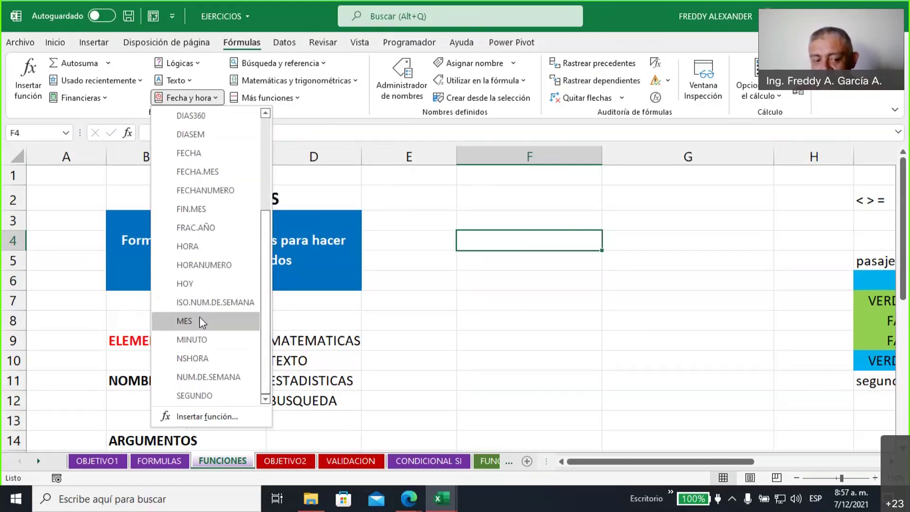
{"action": "mouse_move", "coordinate": [201, 323]}
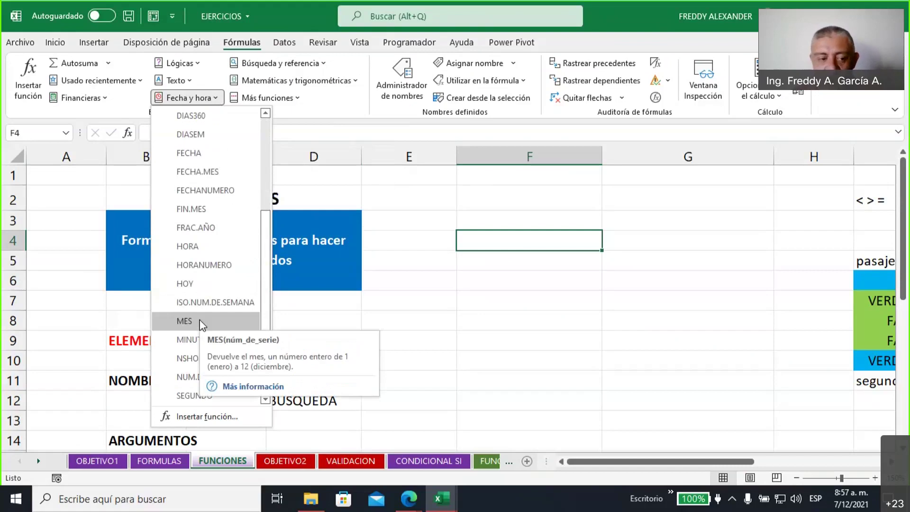
{"action": "left_click", "coordinate": [469, 255]}
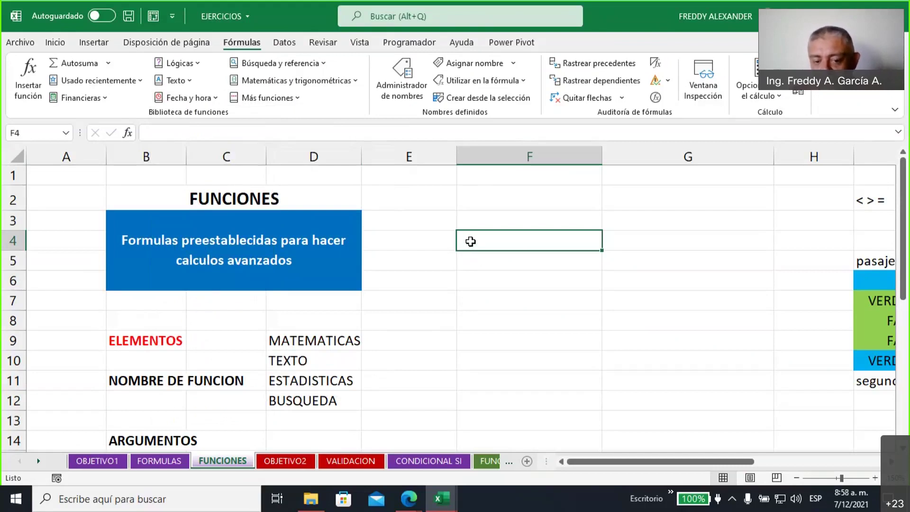
Write the formula =AHORA() in cell F4, choosing the function from the autocomplete suggestion
{"action": "type", "text": "="}
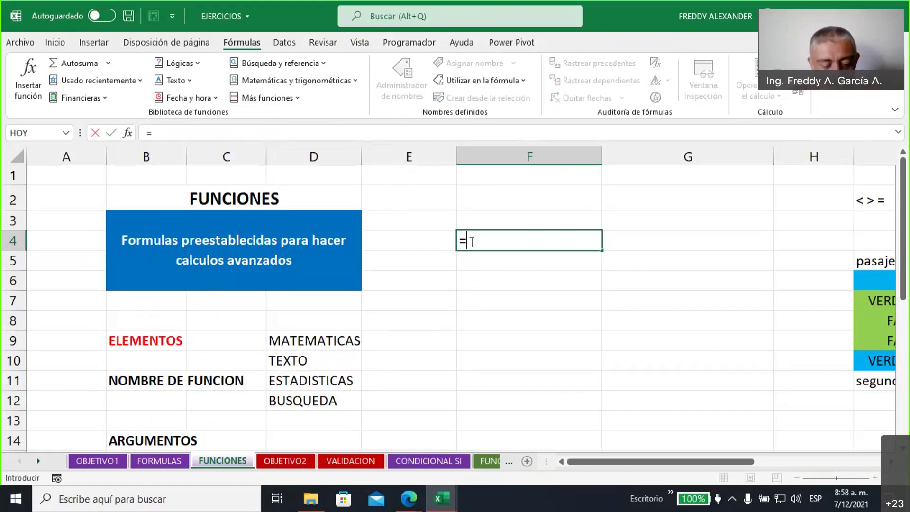
{"action": "type", "text": "ahora"}
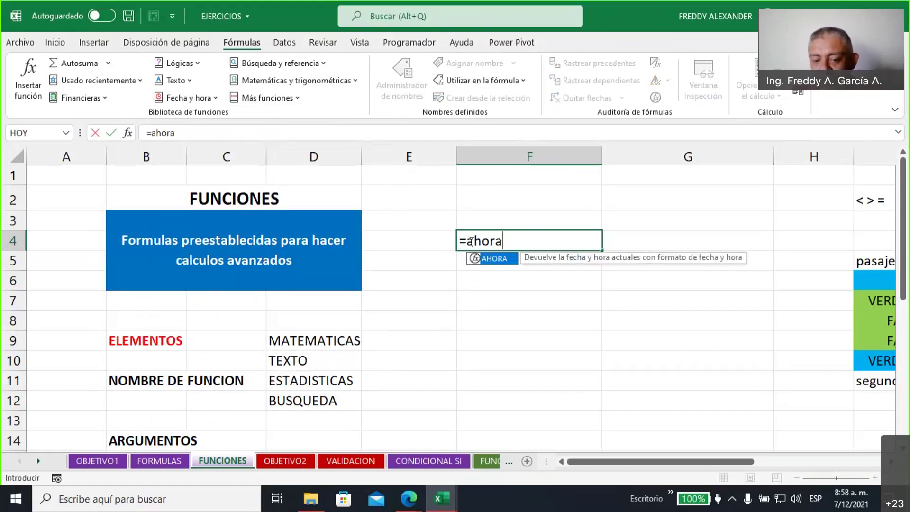
{"action": "double_click", "coordinate": [495, 258]}
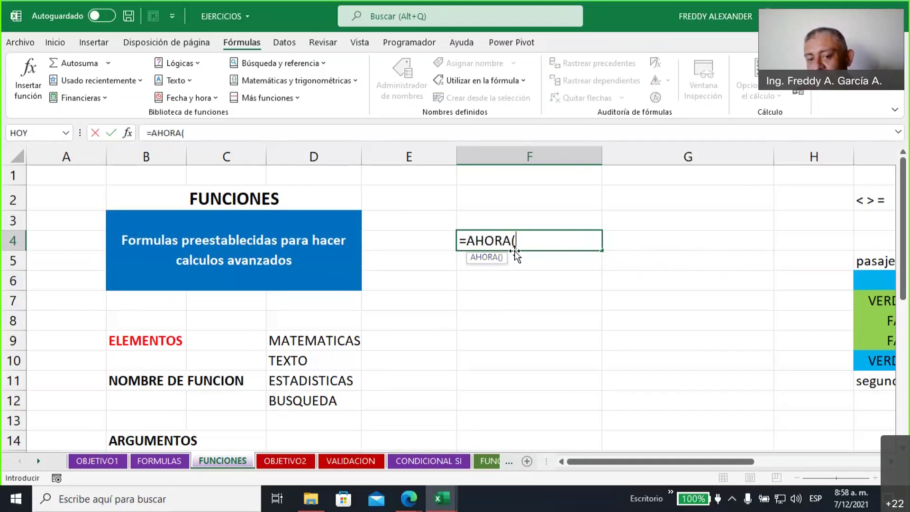
{"action": "type", "text": ")"}
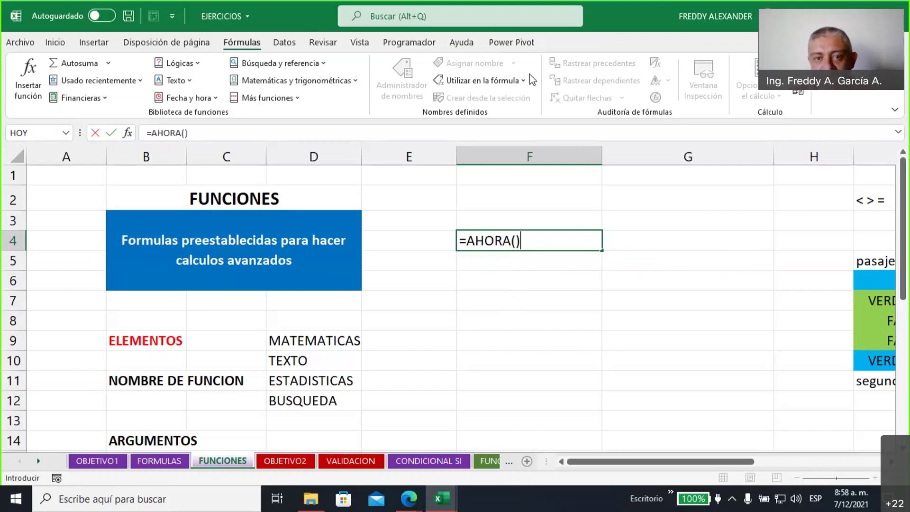
Annotate the formula in F4 with arrows to its equals sign, function name and parentheses, labelling the parentheses "Argu."
{"action": "left_click", "coordinate": [717, 16]}
{"action": "mouse_move", "coordinate": [419, 183]}
{"action": "left_mouse_down"}
{"action": "mouse_move", "coordinate": [458, 230]}
{"action": "mouse_move", "coordinate": [459, 203]}
{"action": "left_mouse_up"}
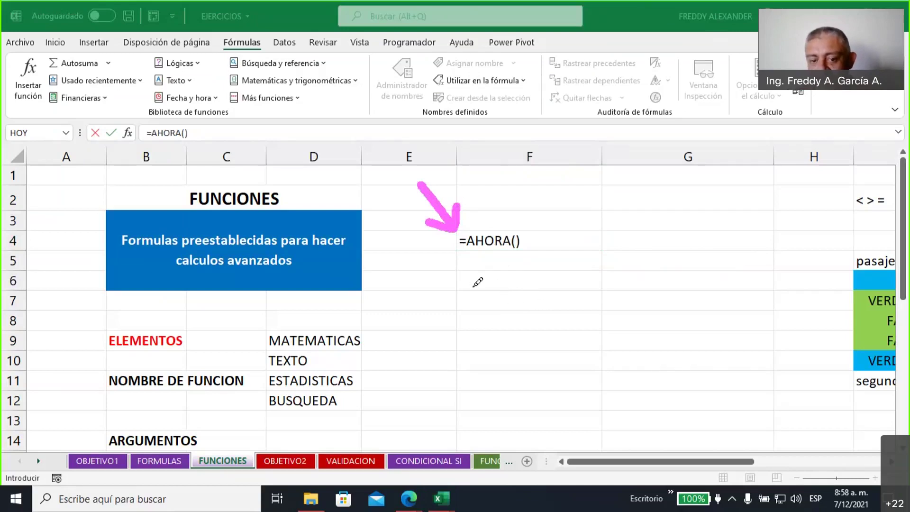
{"action": "mouse_move", "coordinate": [469, 294]}
{"action": "left_mouse_down"}
{"action": "mouse_move", "coordinate": [494, 249]}
{"action": "mouse_move", "coordinate": [499, 275]}
{"action": "left_mouse_up"}
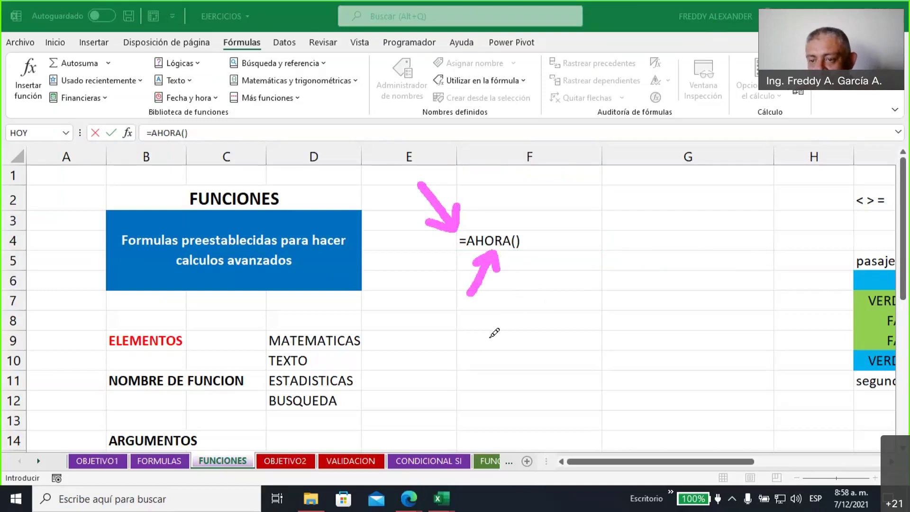
{"action": "mouse_move", "coordinate": [528, 183]}
{"action": "left_mouse_down"}
{"action": "mouse_move", "coordinate": [522, 224]}
{"action": "mouse_move", "coordinate": [543, 212]}
{"action": "left_mouse_up"}
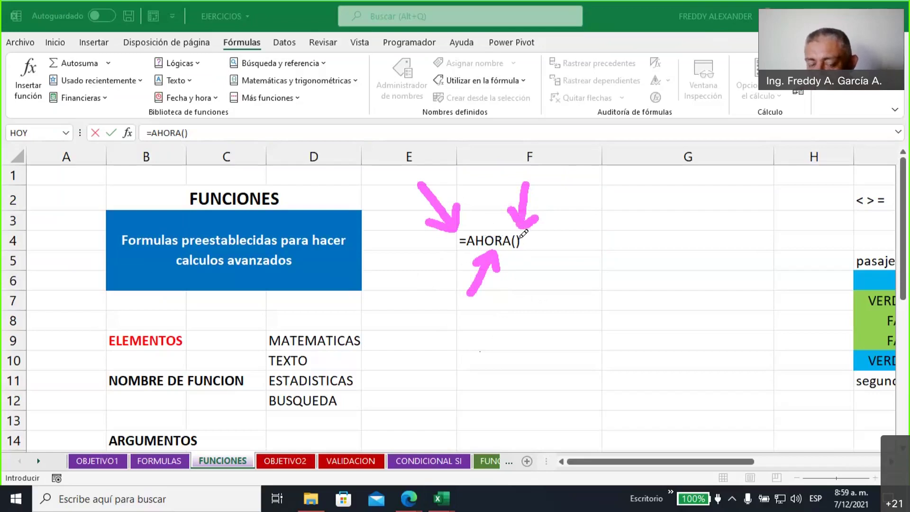
{"action": "mouse_move", "coordinate": [536, 120]}
{"action": "left_mouse_down"}
{"action": "mouse_move", "coordinate": [527, 151]}
{"action": "mouse_move", "coordinate": [538, 116]}
{"action": "mouse_move", "coordinate": [562, 167]}
{"action": "mouse_move", "coordinate": [527, 143]}
{"action": "mouse_move", "coordinate": [574, 163]}
{"action": "mouse_move", "coordinate": [586, 136]}
{"action": "mouse_move", "coordinate": [607, 151]}
{"action": "mouse_move", "coordinate": [604, 185]}
{"action": "mouse_move", "coordinate": [587, 182]}
{"action": "left_mouse_up"}
{"action": "mouse_move", "coordinate": [620, 134]}
{"action": "left_mouse_down"}
{"action": "mouse_move", "coordinate": [626, 161]}
{"action": "mouse_move", "coordinate": [637, 166]}
{"action": "left_mouse_up"}
{"action": "left_click", "coordinate": [650, 149]}
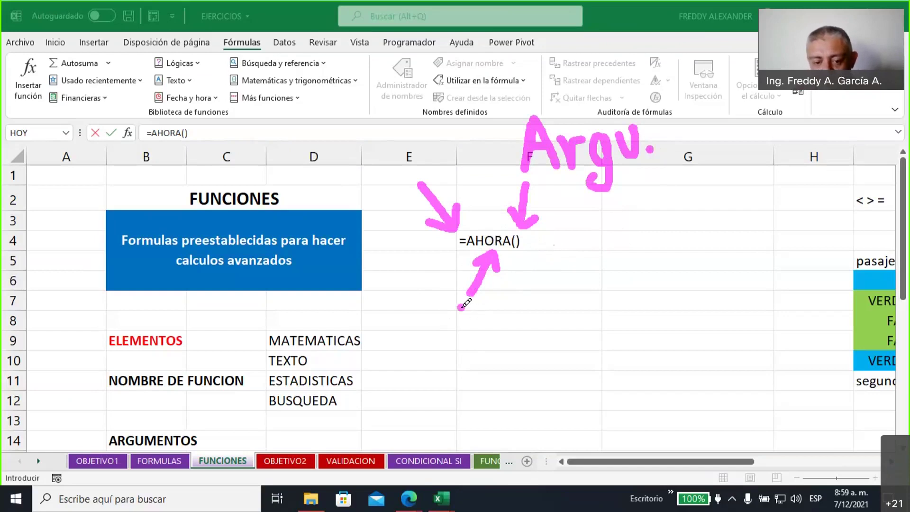
Write "fx" below the function name, link it to a circle around the formula bar's fx symbol, and clear all annotations
{"action": "left_click_drag", "start_coordinate": [463, 306], "coordinate": [426, 398]}
{"action": "mouse_move", "coordinate": [428, 354]}
{"action": "left_mouse_down"}
{"action": "mouse_move", "coordinate": [459, 355]}
{"action": "mouse_move", "coordinate": [484, 373]}
{"action": "mouse_move", "coordinate": [474, 364]}
{"action": "mouse_move", "coordinate": [463, 376]}
{"action": "left_mouse_up"}
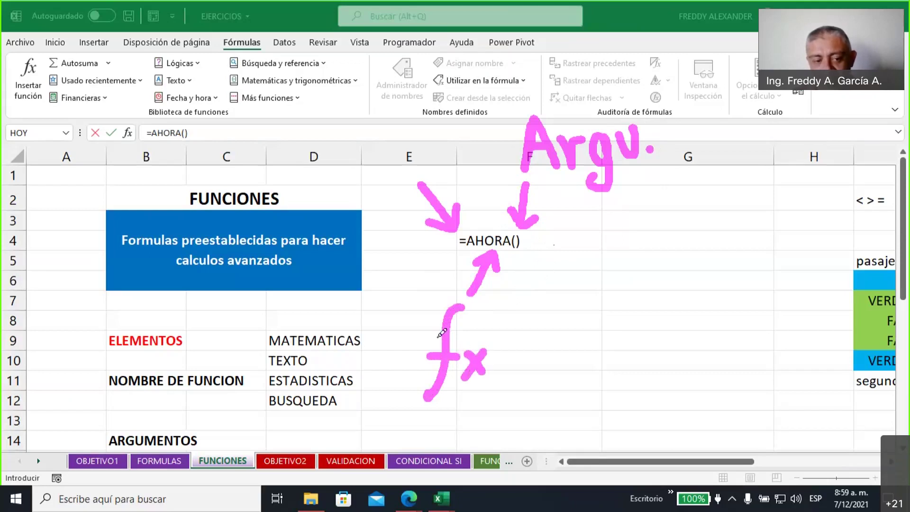
{"action": "left_click_drag", "start_coordinate": [399, 254], "coordinate": [424, 284]}
{"action": "mouse_move", "coordinate": [345, 186]}
{"action": "left_mouse_down"}
{"action": "mouse_move", "coordinate": [113, 113]}
{"action": "mouse_move", "coordinate": [172, 153]}
{"action": "mouse_move", "coordinate": [142, 115]}
{"action": "left_mouse_up"}
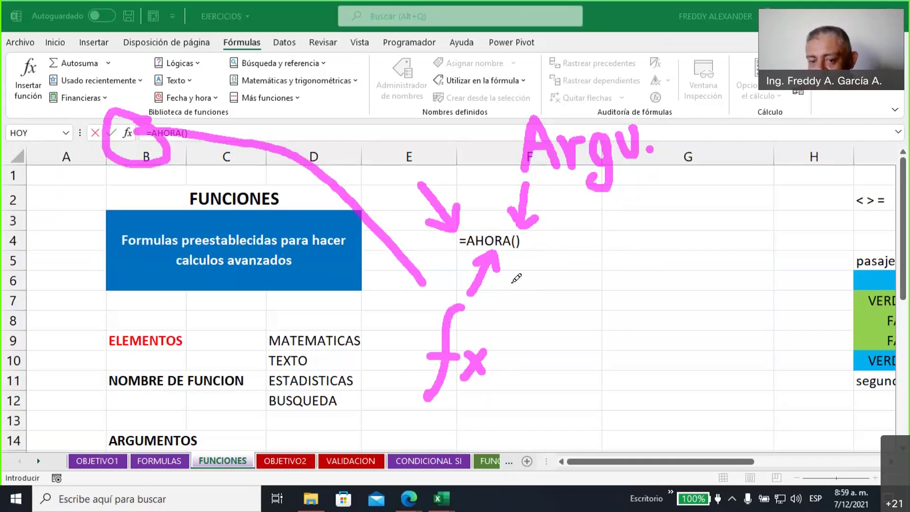
{"action": "left_click", "coordinate": [51, 109]}
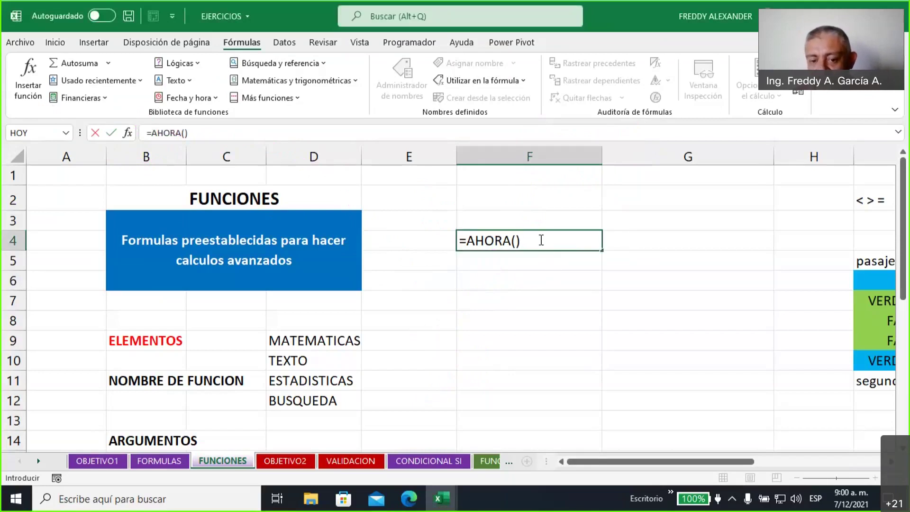
Confirm the AHORA formula in F4 and enter =MES(F4) in cell F5
{"action": "key", "text": "Return"}
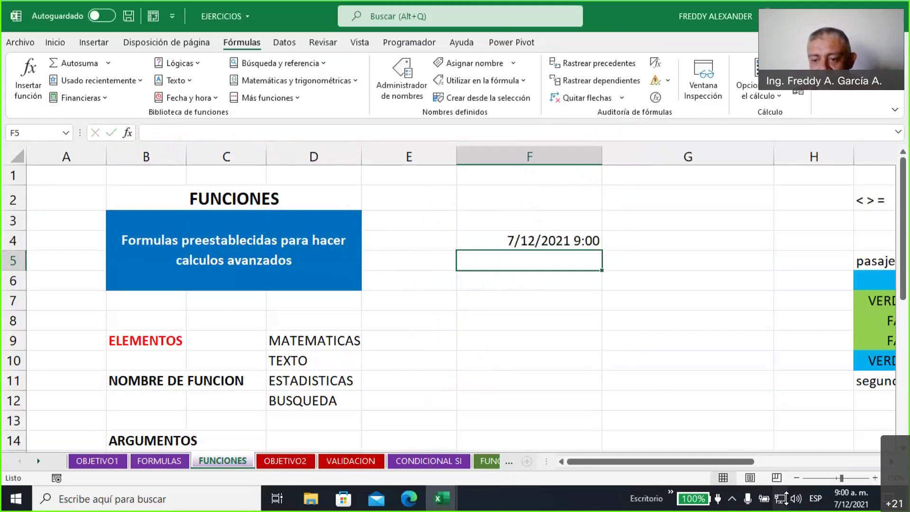
{"action": "left_click", "coordinate": [783, 406]}
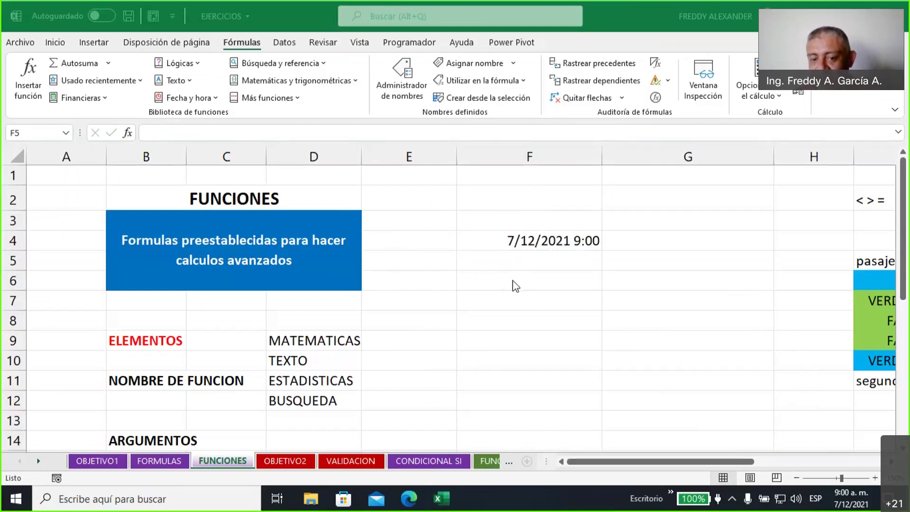
{"action": "left_click", "coordinate": [524, 263]}
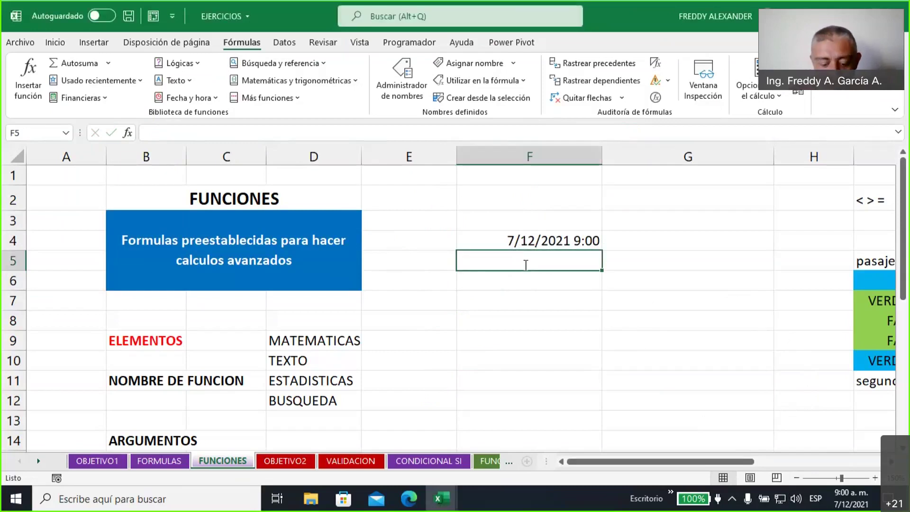
{"action": "type", "text": "=mes"}
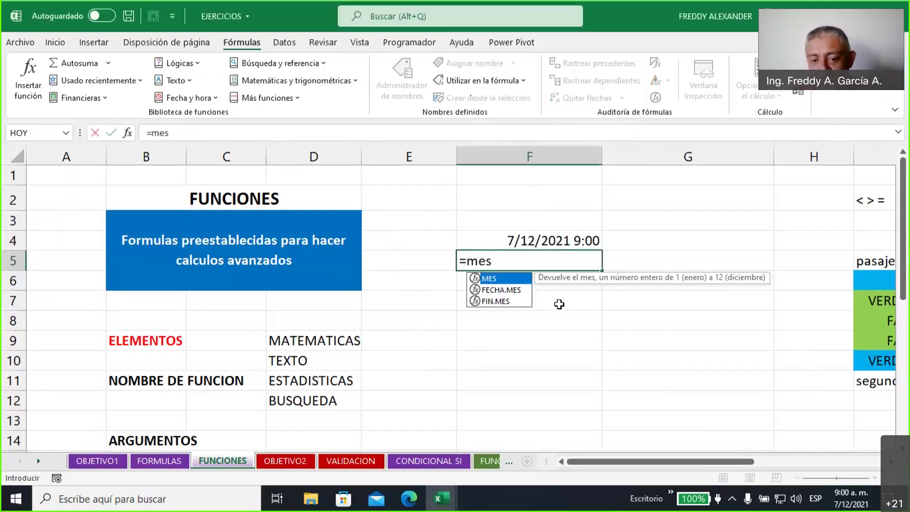
{"action": "double_click", "coordinate": [498, 279]}
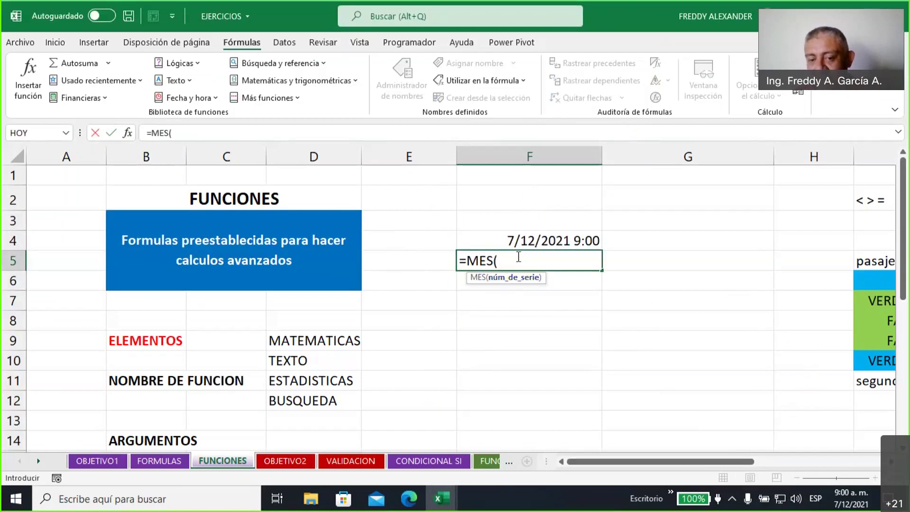
{"action": "left_click", "coordinate": [500, 238]}
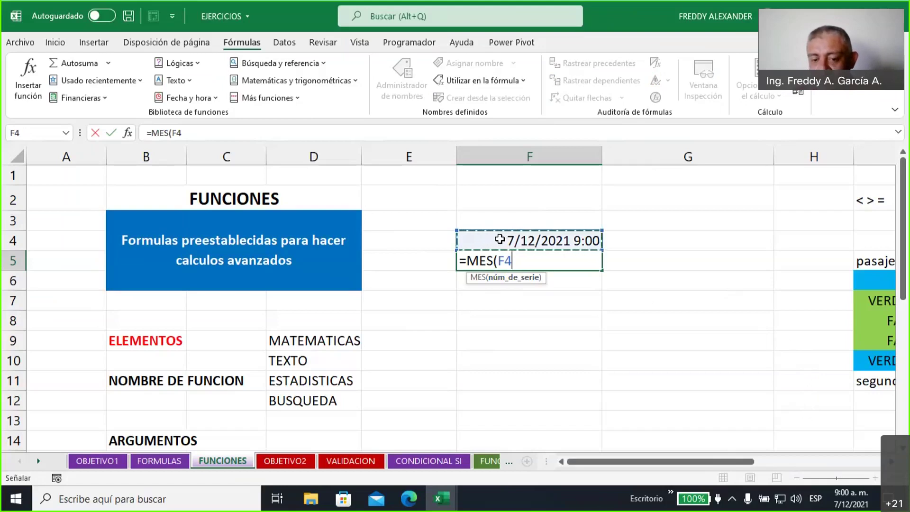
{"action": "type", "text": ")"}
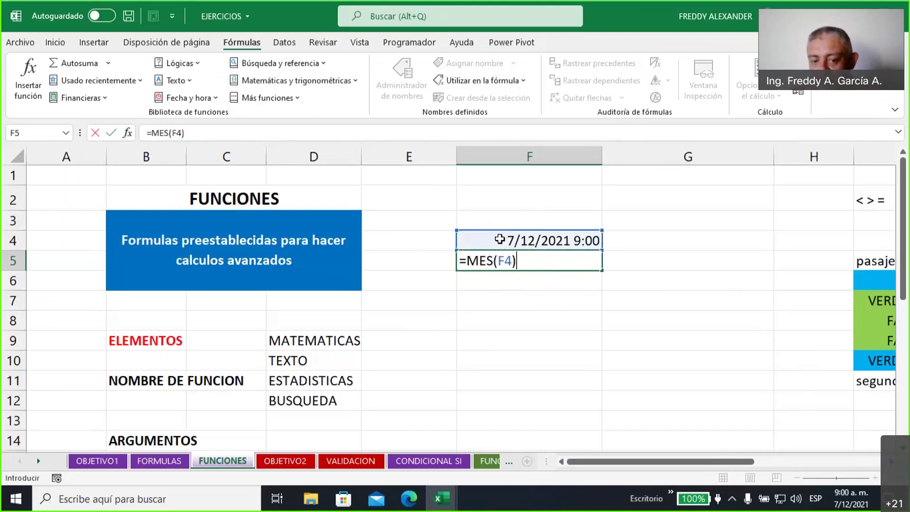
{"action": "key", "text": "Return"}
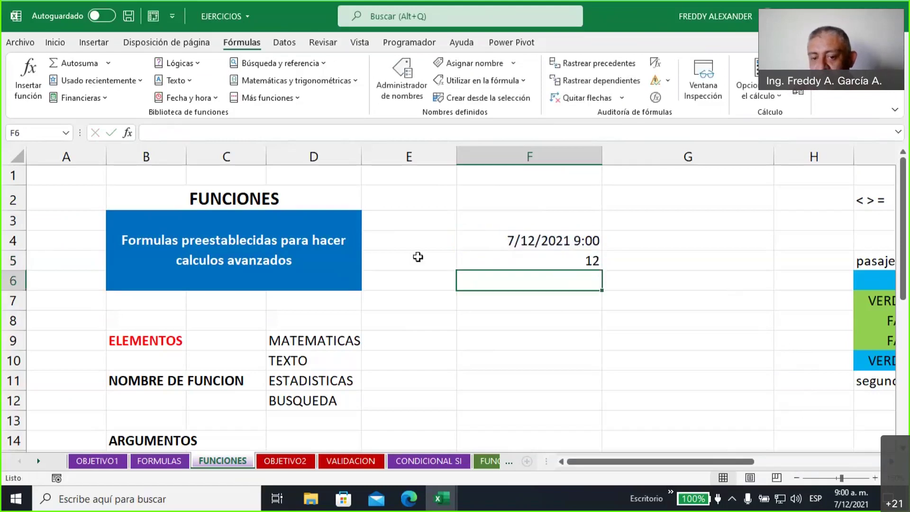
Compare the contents and formulas of cells F4 and F5
{"action": "left_click", "coordinate": [515, 335]}
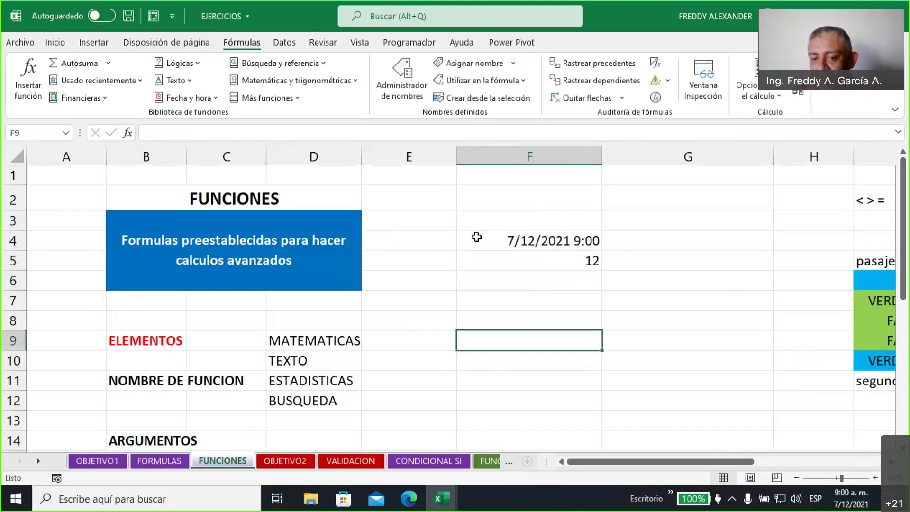
{"action": "left_click", "coordinate": [476, 238]}
{"action": "left_click", "coordinate": [488, 261]}
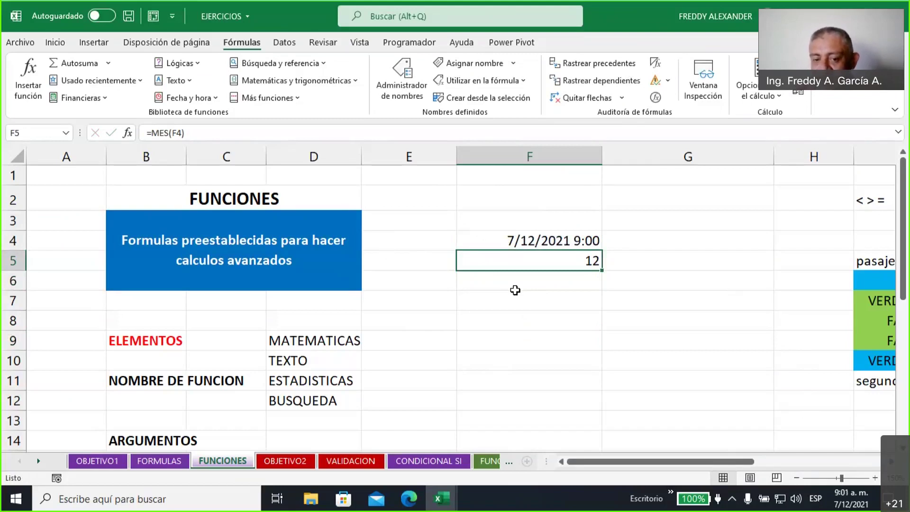
{"action": "left_click", "coordinate": [496, 237]}
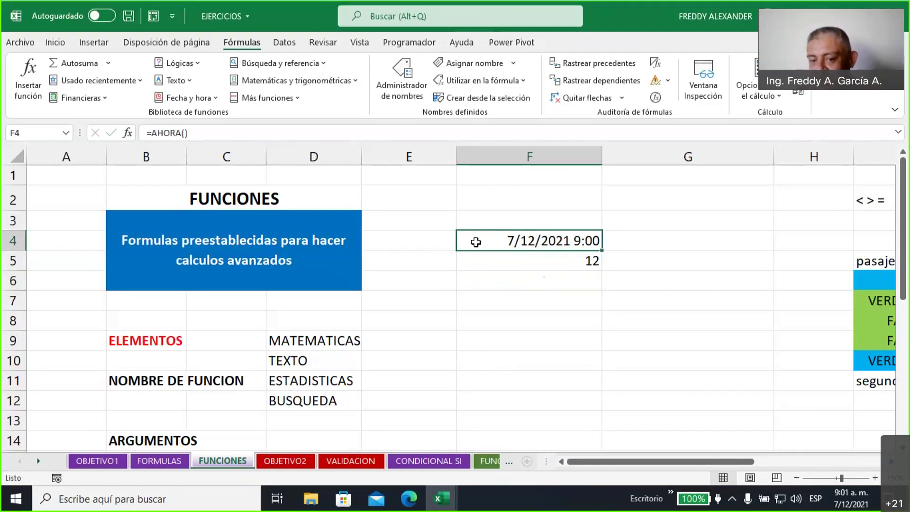
{"action": "left_click", "coordinate": [482, 261]}
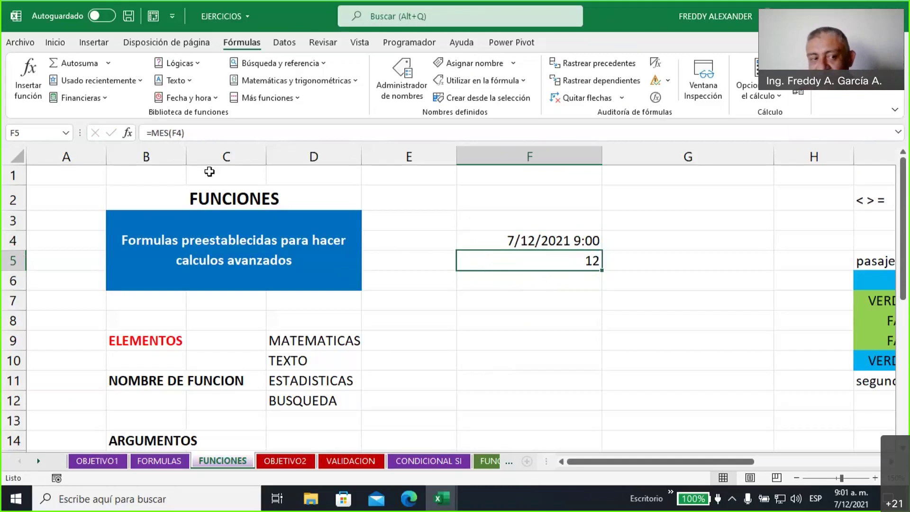
Highlight the F4 argument inside the MES formula of cell F5 and confirm the formula as it is
{"action": "left_click", "coordinate": [176, 132]}
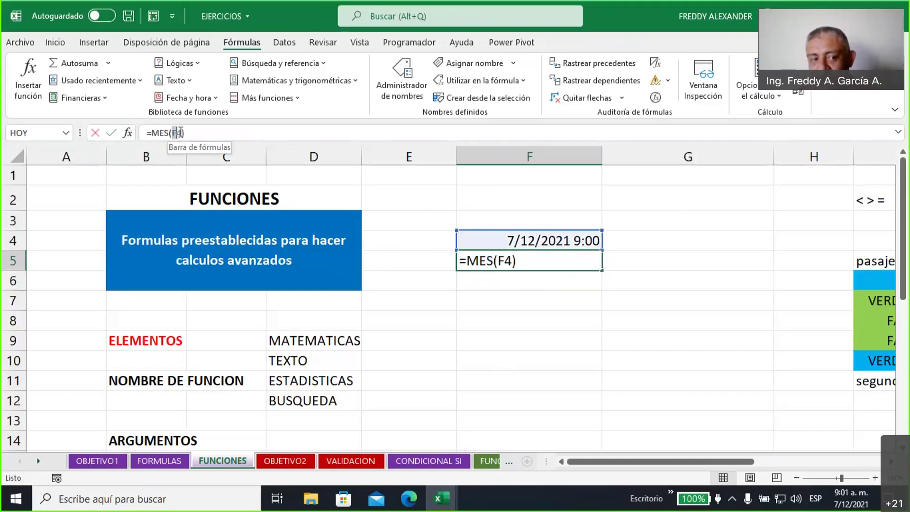
{"action": "double_click", "coordinate": [176, 132]}
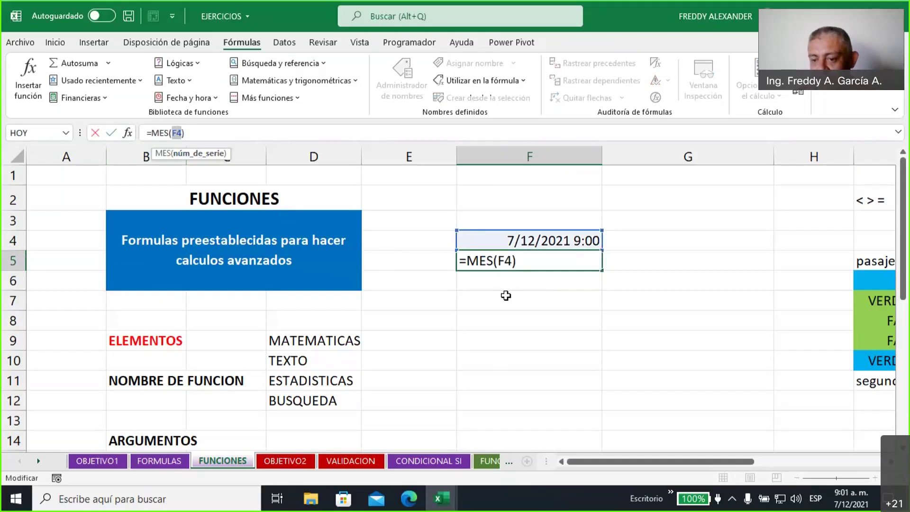
{"action": "left_click", "coordinate": [529, 264]}
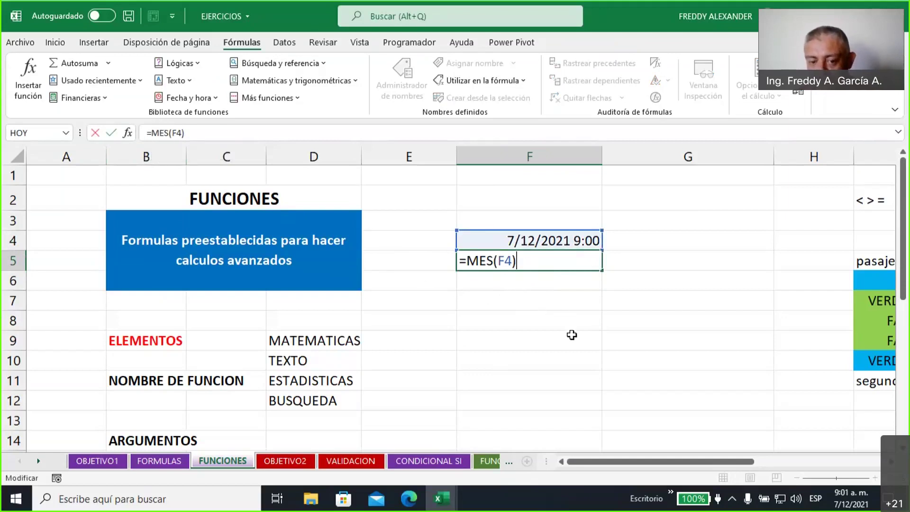
{"action": "key", "text": "Return"}
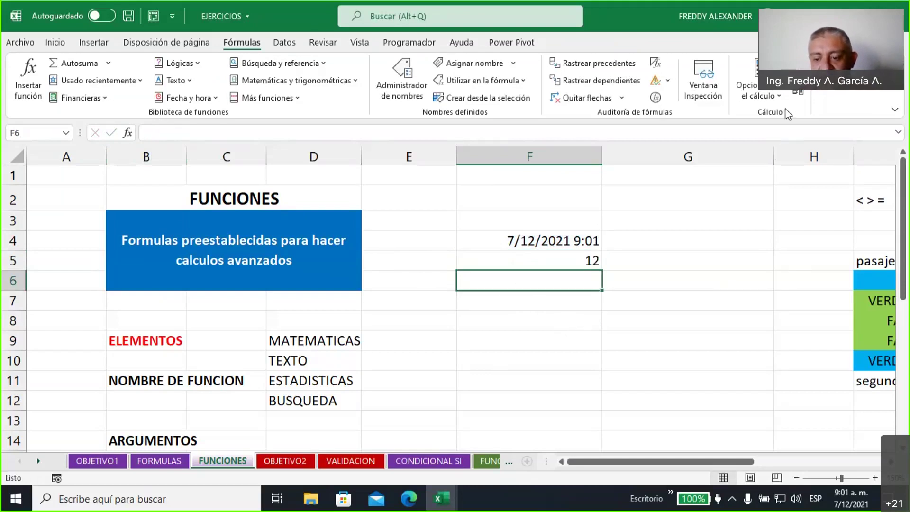
{"action": "left_click", "coordinate": [772, 90]}
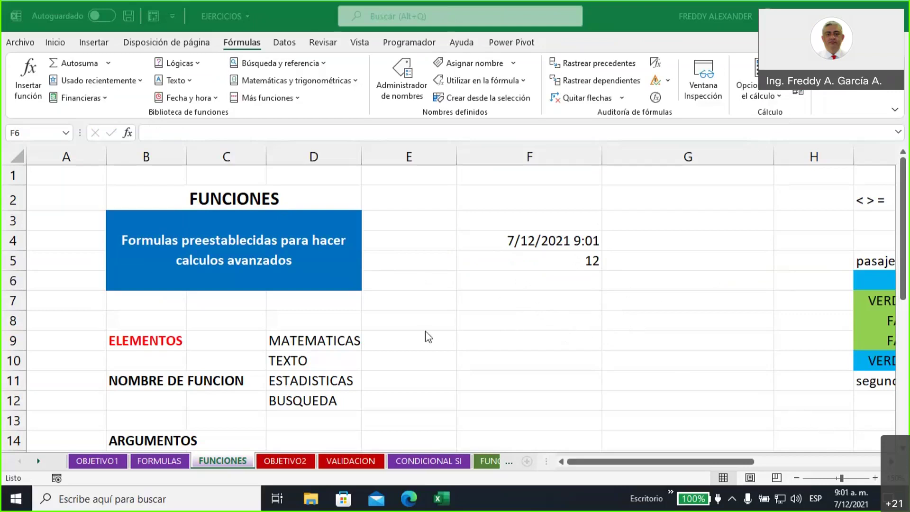
Browse the math and trigonometry functions for SUMA, read its description, and close the list without inserting anything
{"action": "scroll", "coordinate": [482, 321], "scroll_direction": "down", "scroll_amount": 1}
{"action": "scroll", "coordinate": [482, 321], "scroll_direction": "up", "scroll_amount": 1}
{"action": "left_click", "coordinate": [356, 85]}
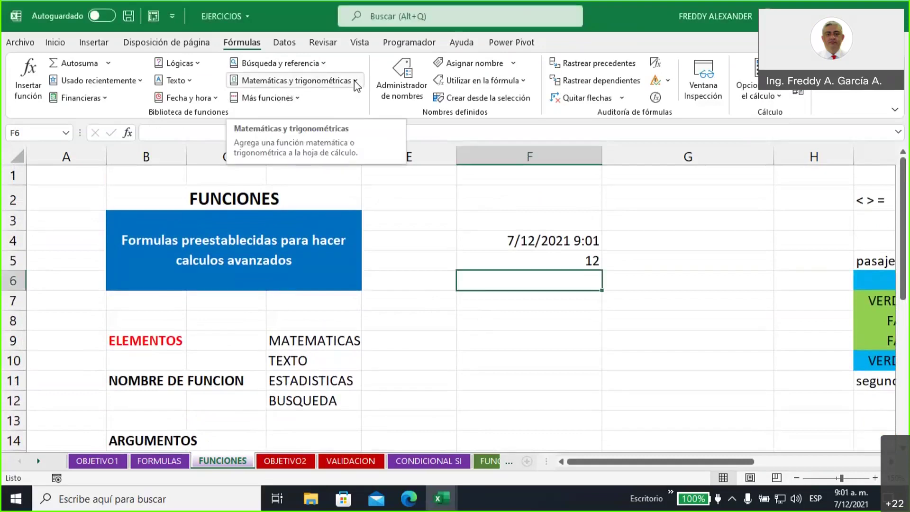
{"action": "left_click", "coordinate": [357, 86]}
{"action": "left_click_drag", "start_coordinate": [356, 112], "coordinate": [362, 156]}
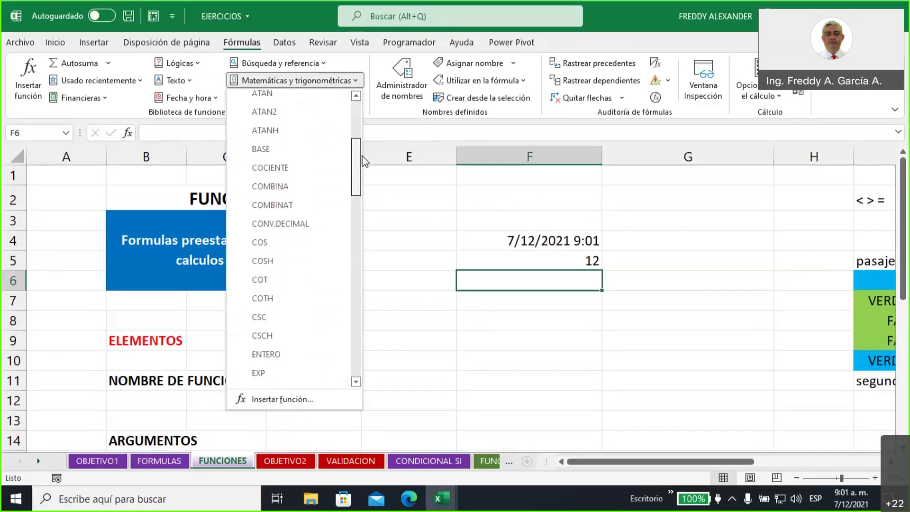
{"action": "left_click_drag", "start_coordinate": [363, 157], "coordinate": [363, 327]}
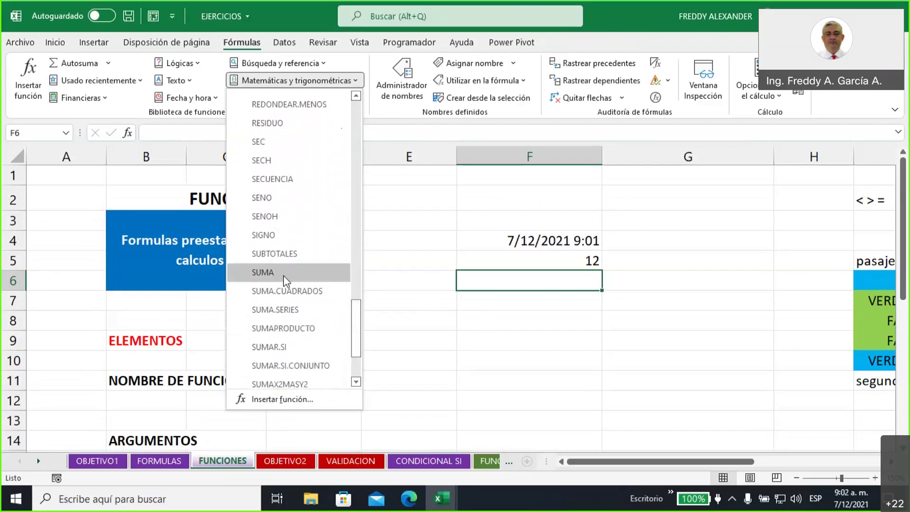
{"action": "mouse_move", "coordinate": [283, 275]}
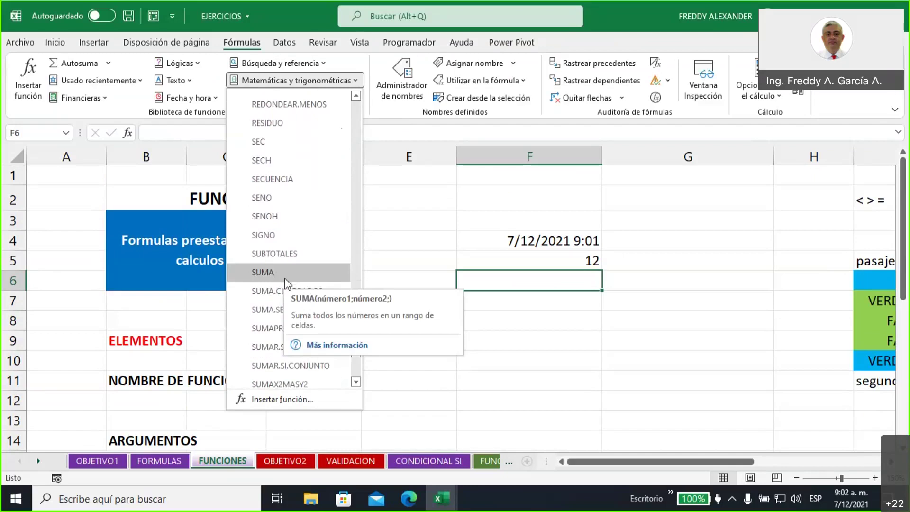
{"action": "key", "text": "Escape"}
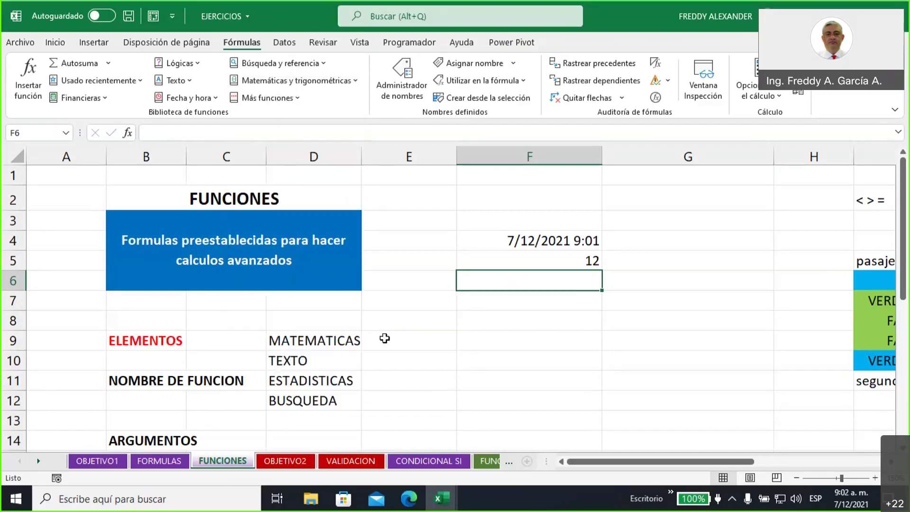
Fill cell F8 with yellow and cell F9 with light green
{"action": "left_click", "coordinate": [497, 321]}
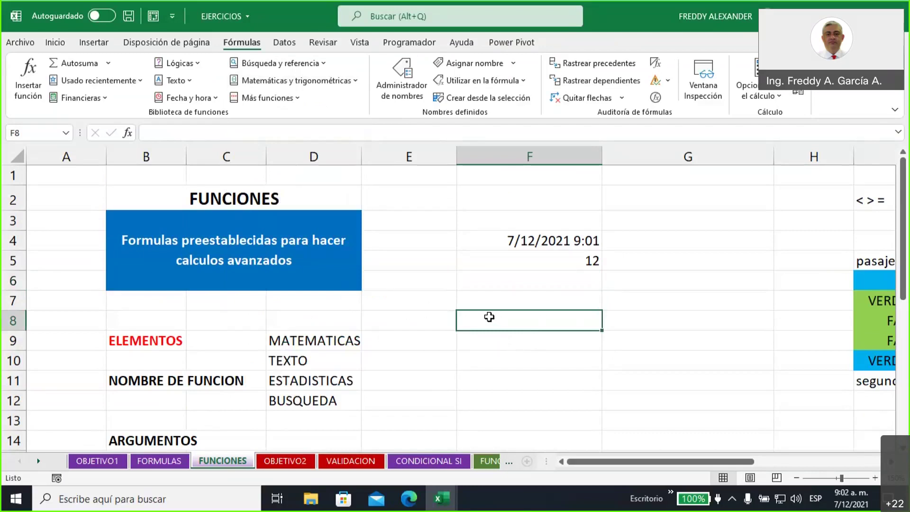
{"action": "left_click", "coordinate": [53, 43]}
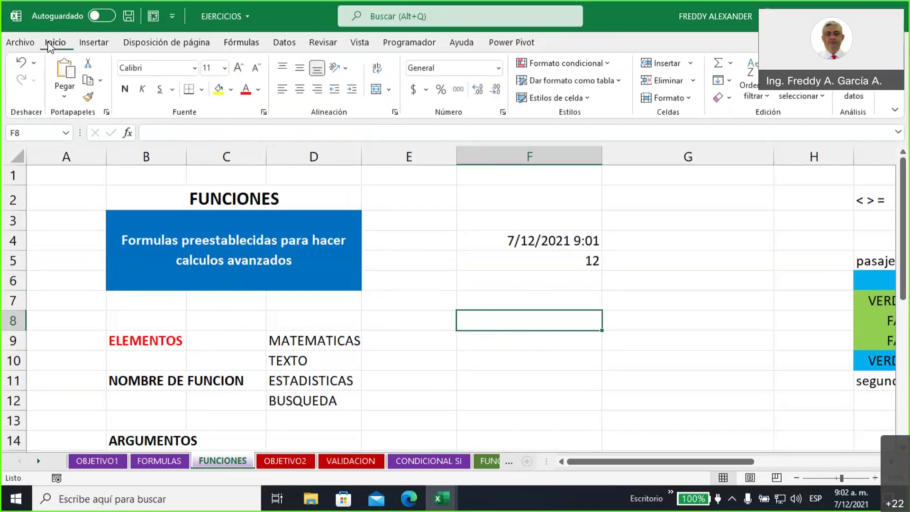
{"action": "left_click", "coordinate": [221, 90]}
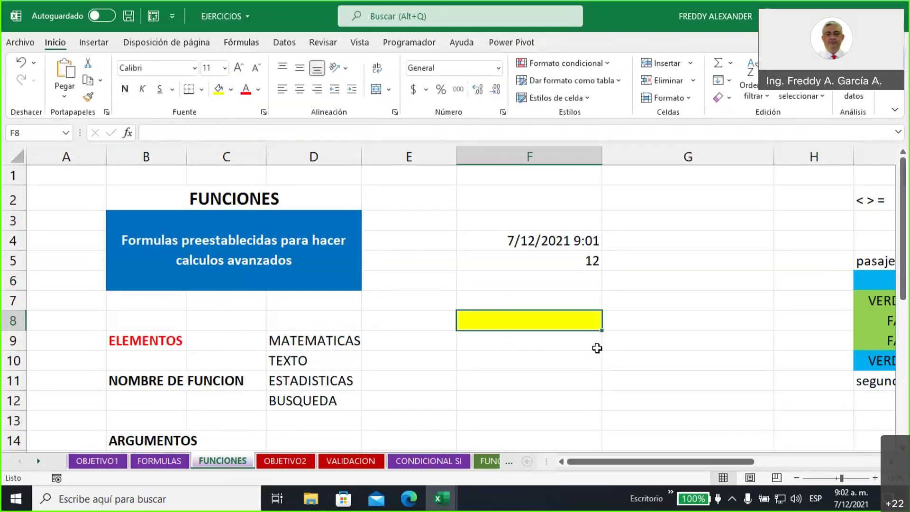
{"action": "left_click", "coordinate": [564, 342]}
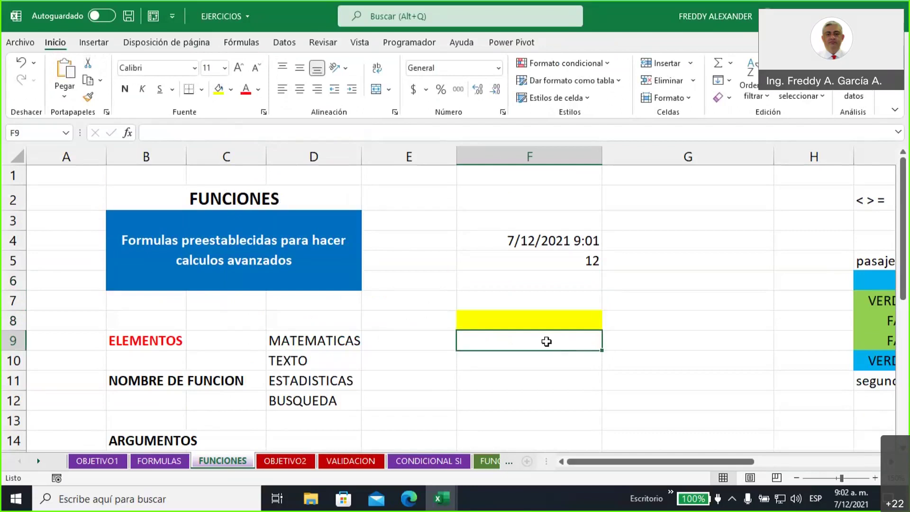
{"action": "left_click", "coordinate": [231, 90]}
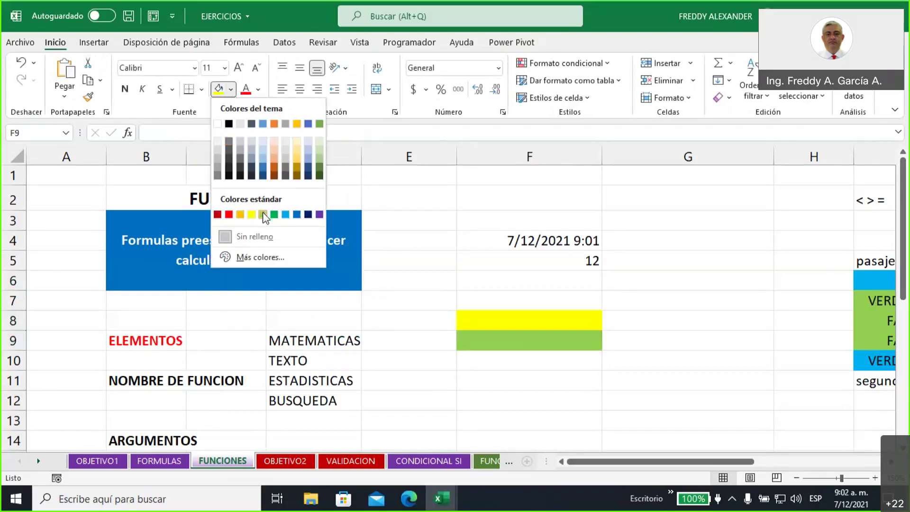
{"action": "left_click", "coordinate": [264, 214]}
{"action": "left_click", "coordinate": [592, 367]}
Enter 23 in the yellow cell F8 and 65 in the green cell F9
{"action": "left_click", "coordinate": [559, 321]}
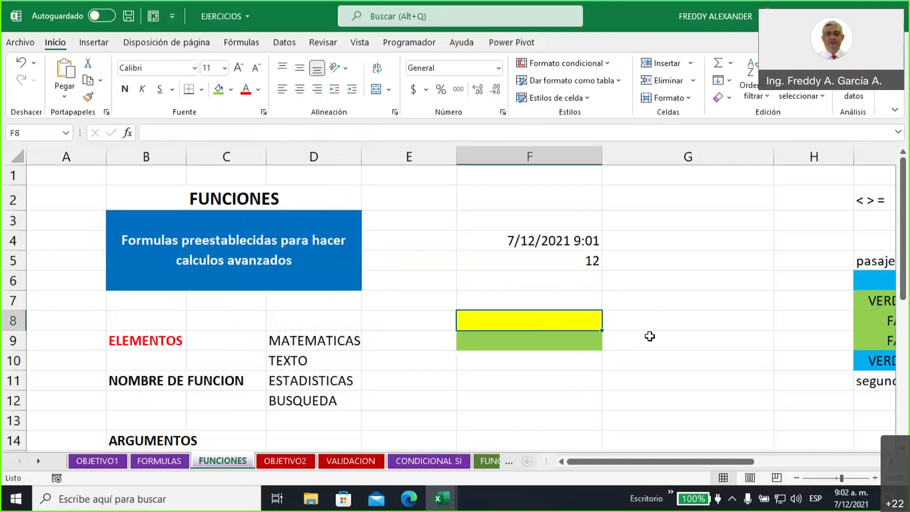
{"action": "type", "text": "23"}
{"action": "left_click", "coordinate": [575, 343]}
{"action": "key", "text": "F2"}
{"action": "type", "text": "65"}
Fill cell F11 with a light blue theme color
{"action": "left_click", "coordinate": [591, 379]}
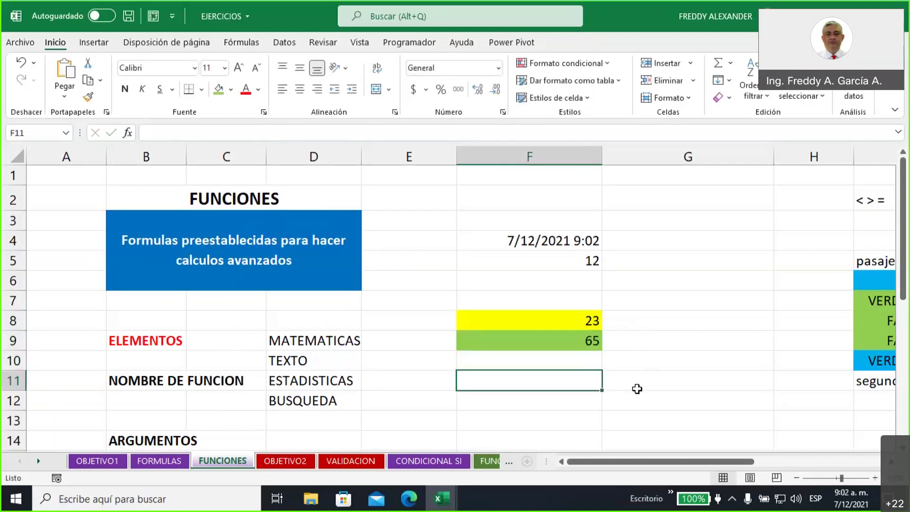
{"action": "left_click", "coordinate": [231, 89]}
{"action": "left_click", "coordinate": [262, 155]}
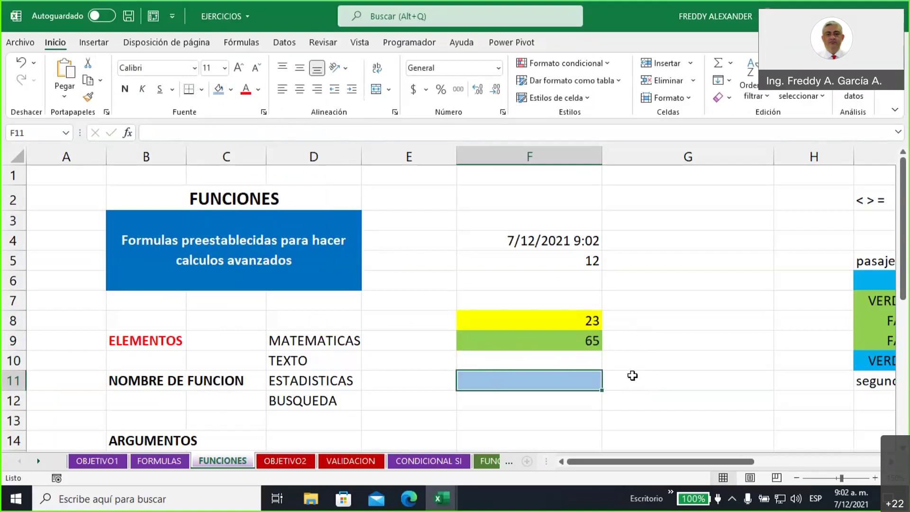
Enter =SUMA(F8;F9) in cell F11, picking the two colored cells as the arguments
{"action": "type", "text": "="}
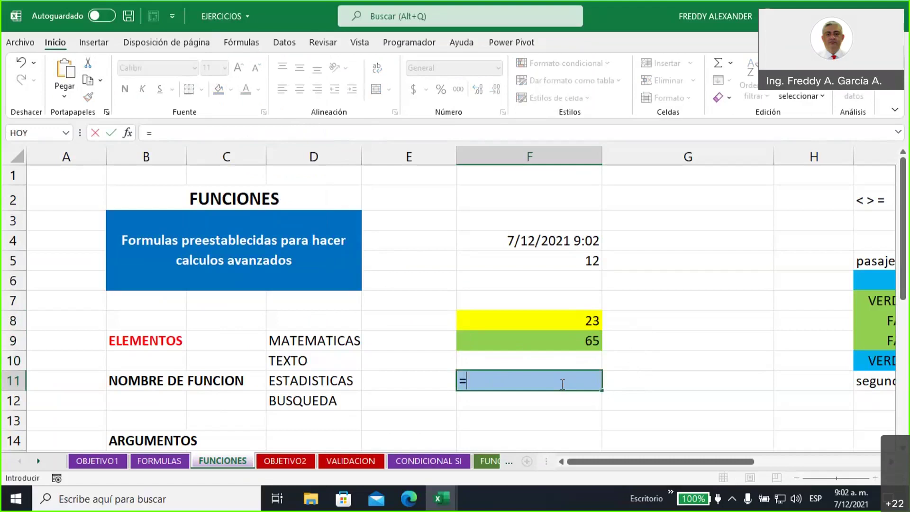
{"action": "type", "text": "suma"}
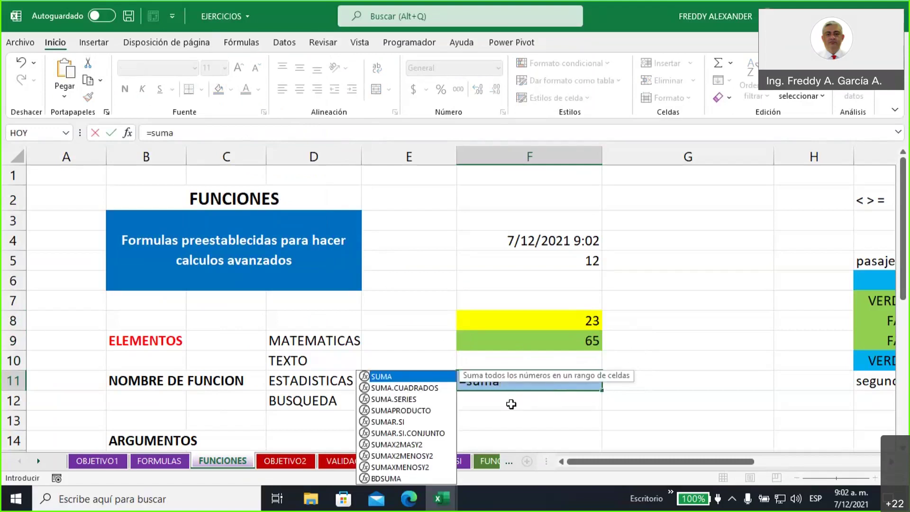
{"action": "double_click", "coordinate": [382, 378]}
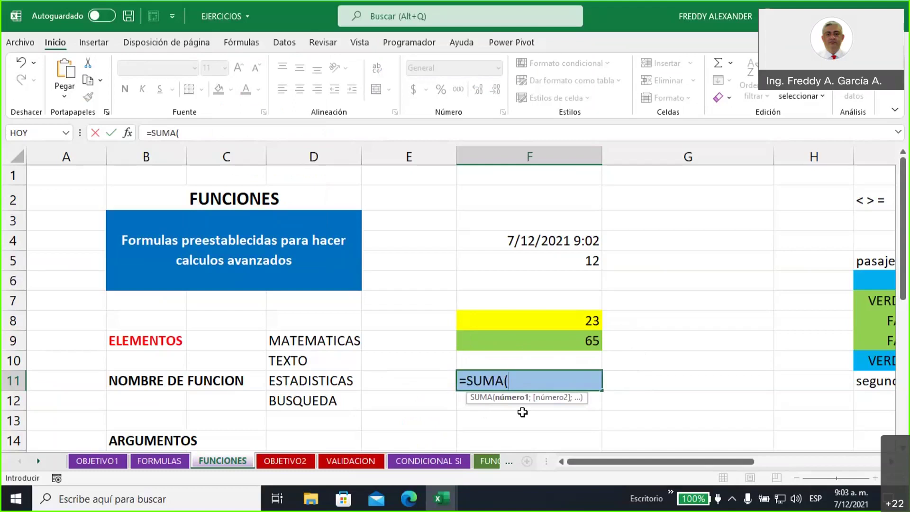
{"action": "left_click", "coordinate": [523, 318]}
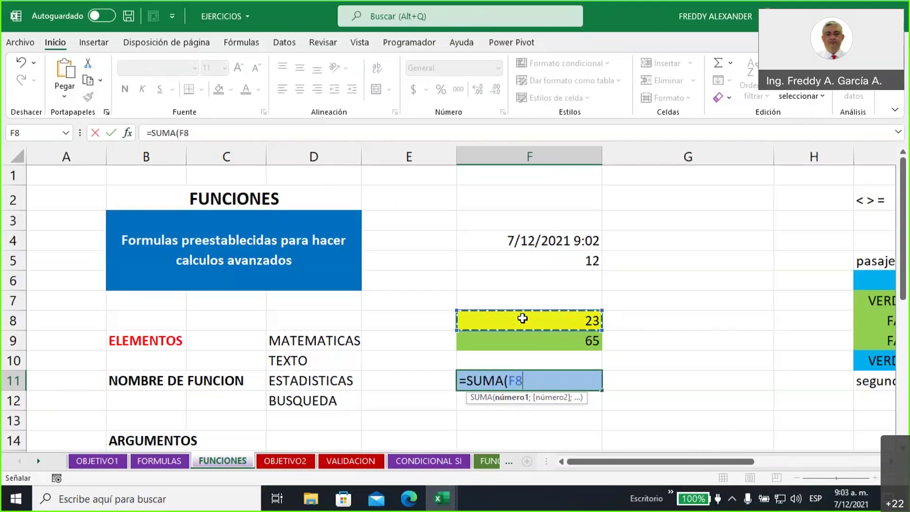
{"action": "type", "text": ";"}
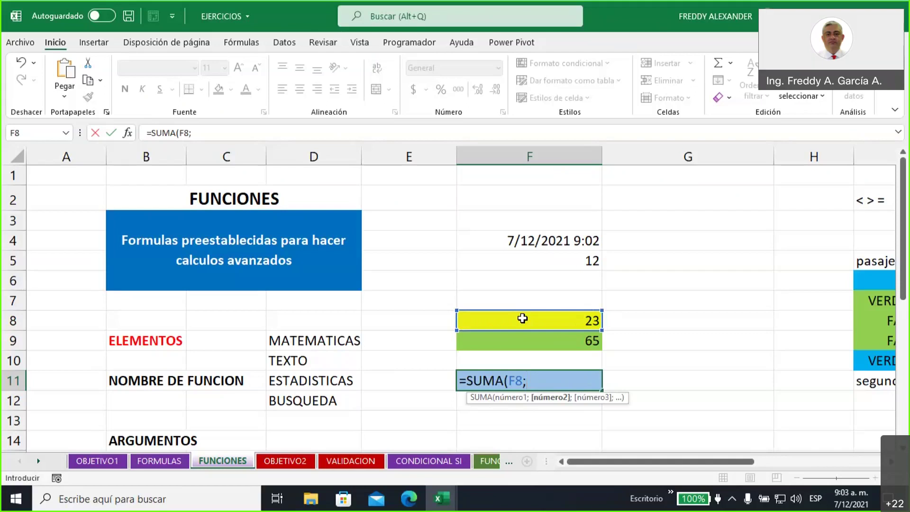
{"action": "left_click", "coordinate": [526, 341]}
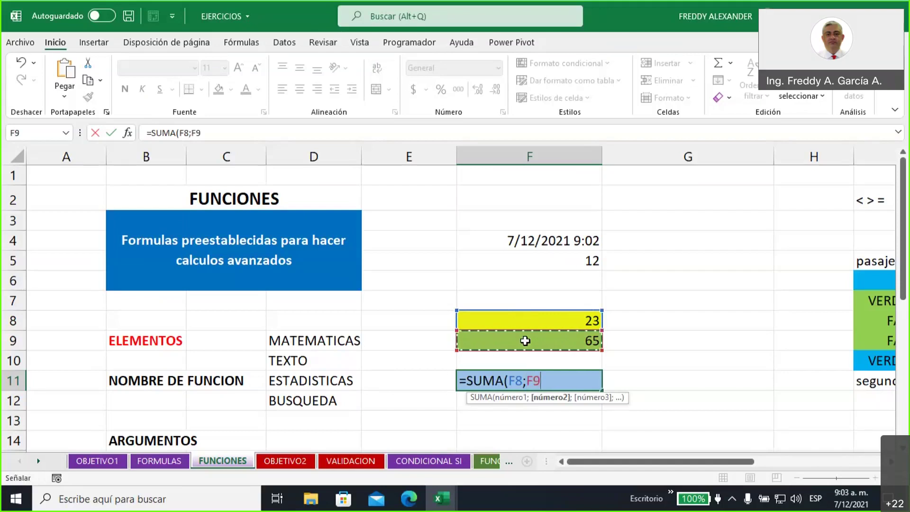
{"action": "type", "text": ")"}
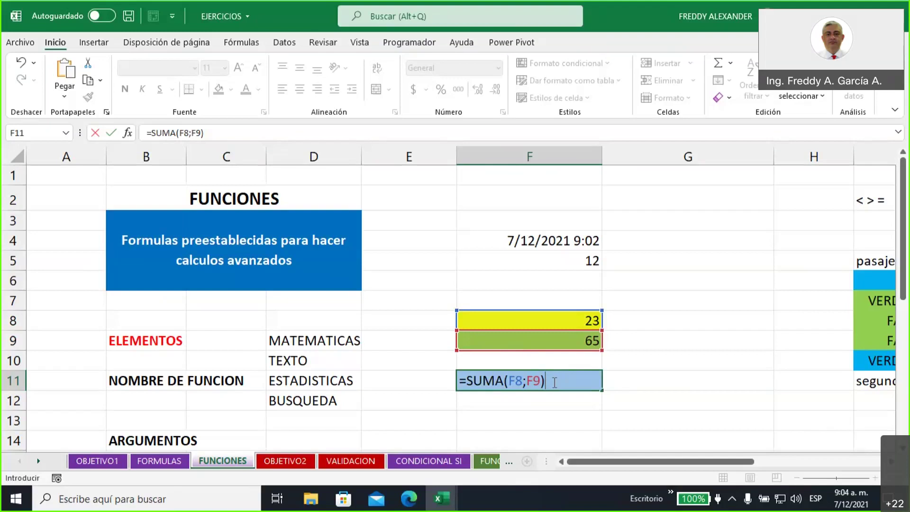
{"action": "key", "text": "Return"}
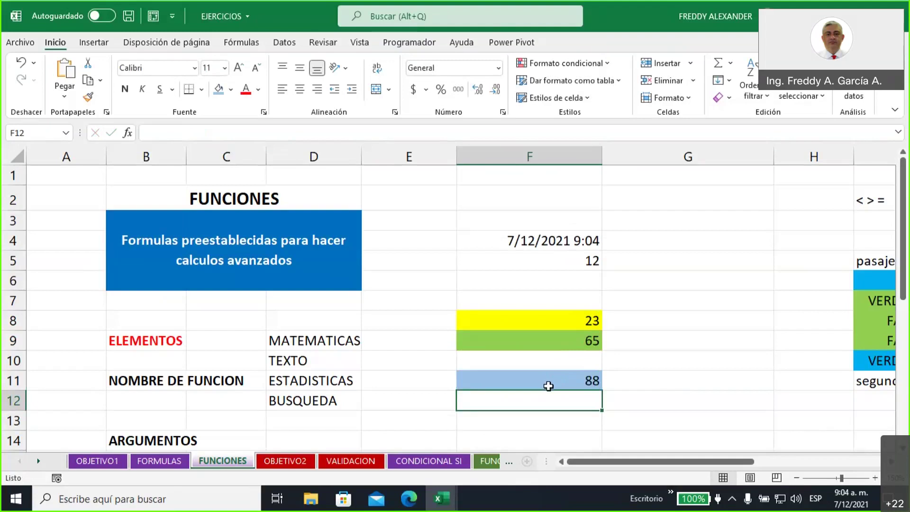
Highlight the whole SUMA formula of cell F11 in the formula bar
{"action": "left_click", "coordinate": [548, 386]}
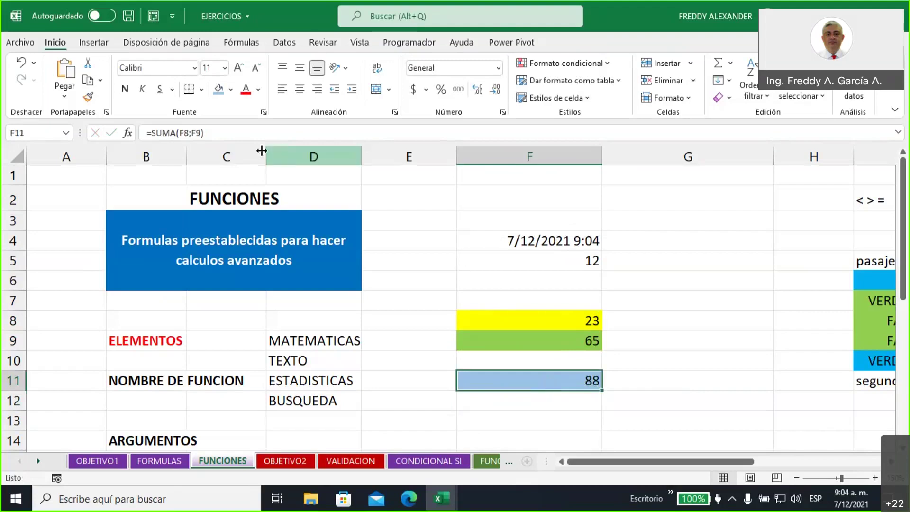
{"action": "left_click", "coordinate": [226, 131]}
{"action": "left_click_drag", "start_coordinate": [226, 132], "coordinate": [128, 128]}
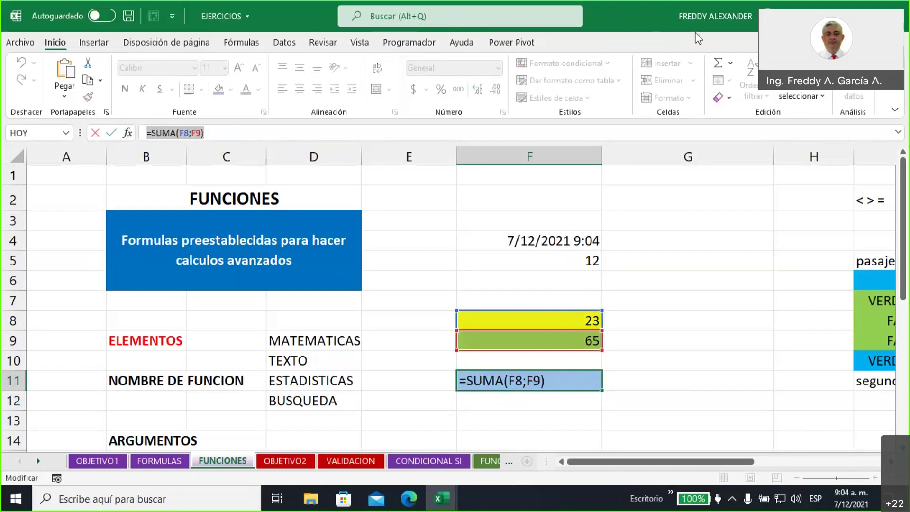
Draw arrows pointing at the function name and arguments of the SUMA formula, and clear the annotations
{"action": "mouse_move", "coordinate": [101, 241]}
{"action": "left_mouse_down"}
{"action": "mouse_move", "coordinate": [168, 144]}
{"action": "mouse_move", "coordinate": [168, 166]}
{"action": "left_mouse_up"}
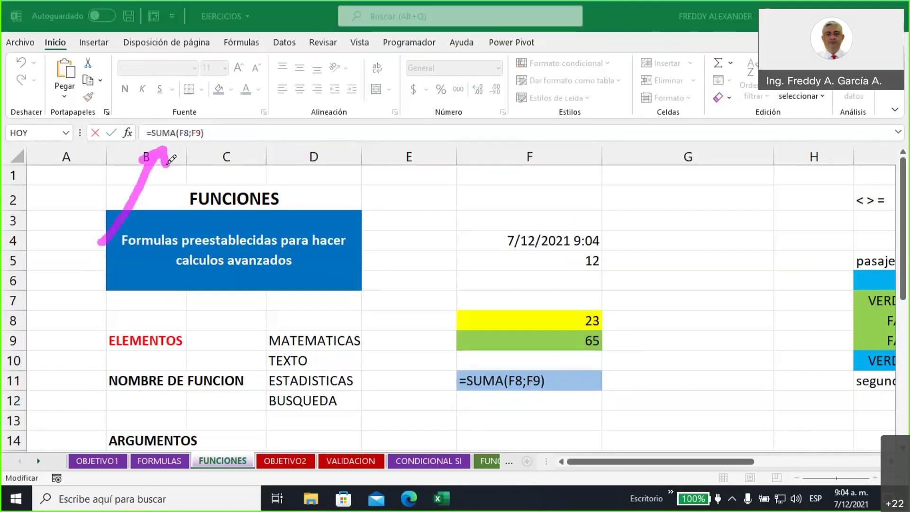
{"action": "mouse_move", "coordinate": [175, 87]}
{"action": "left_mouse_down"}
{"action": "mouse_move", "coordinate": [193, 121]}
{"action": "mouse_move", "coordinate": [195, 106]}
{"action": "left_mouse_up"}
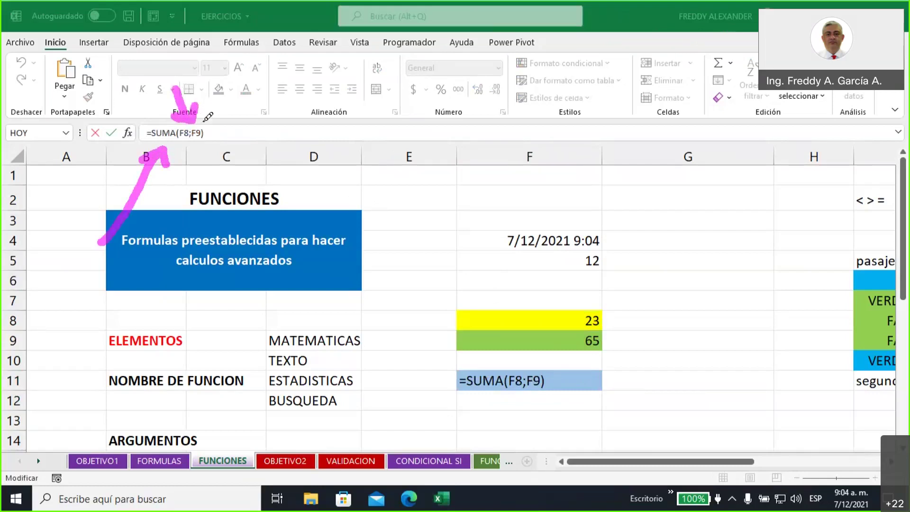
{"action": "mouse_move", "coordinate": [204, 162]}
{"action": "left_mouse_down"}
{"action": "mouse_move", "coordinate": [201, 141]}
{"action": "mouse_move", "coordinate": [229, 150]}
{"action": "mouse_move", "coordinate": [239, 180]}
{"action": "left_mouse_up"}
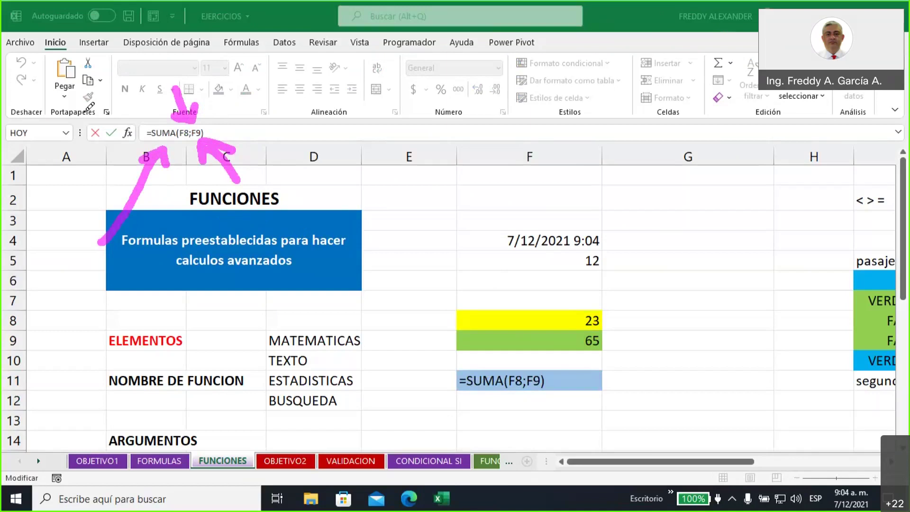
{"action": "left_click", "coordinate": [49, 110]}
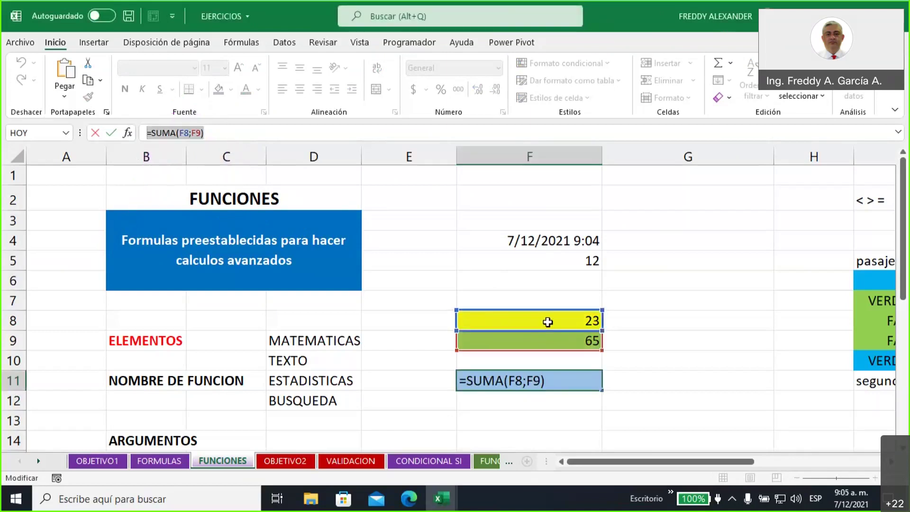
{"action": "left_click", "coordinate": [551, 321]}
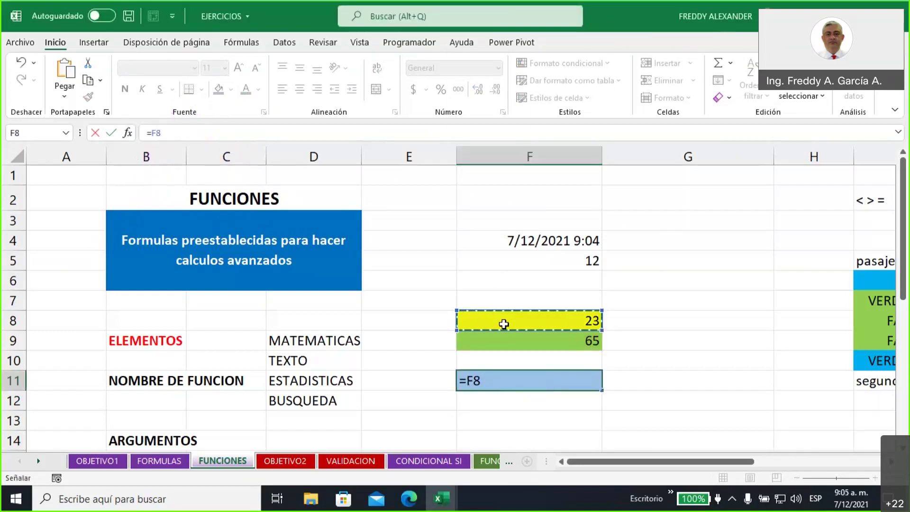
{"action": "key", "text": "ctrl+z"}
{"action": "key", "text": "Return"}
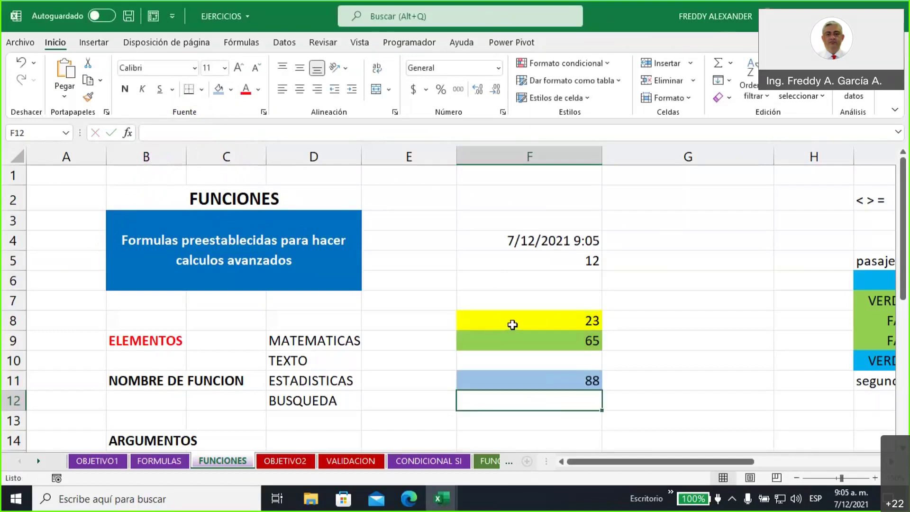
Change the first value in F8 to 57 and the second in F9 to 89, checking the SUMA cell F11 in between
{"action": "left_click", "coordinate": [505, 323]}
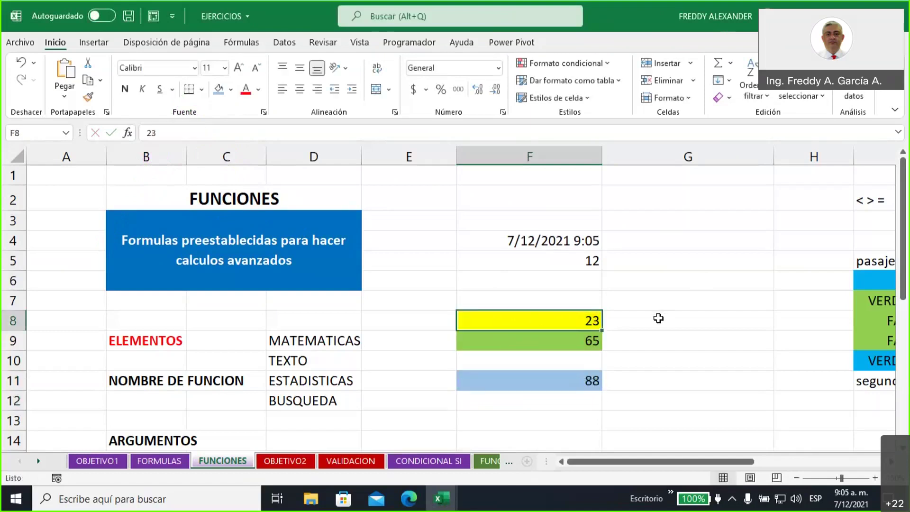
{"action": "type", "text": "57"}
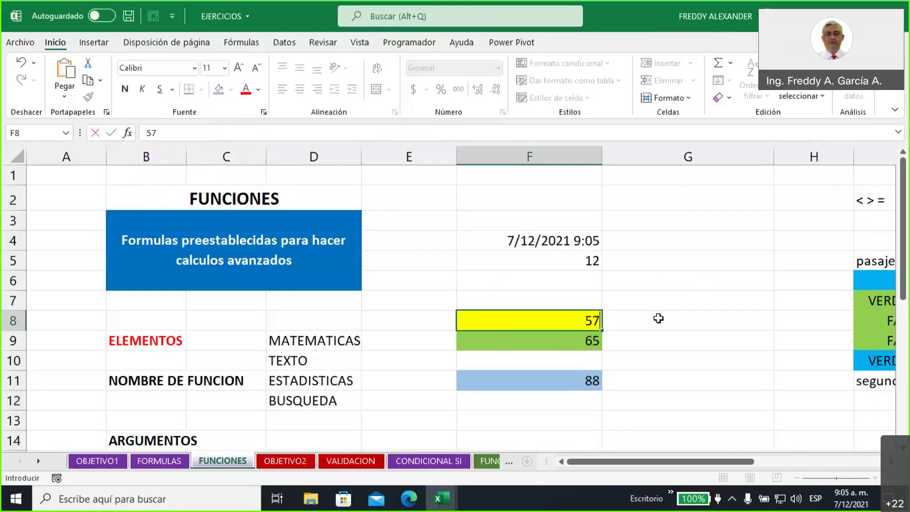
{"action": "key", "text": "Return"}
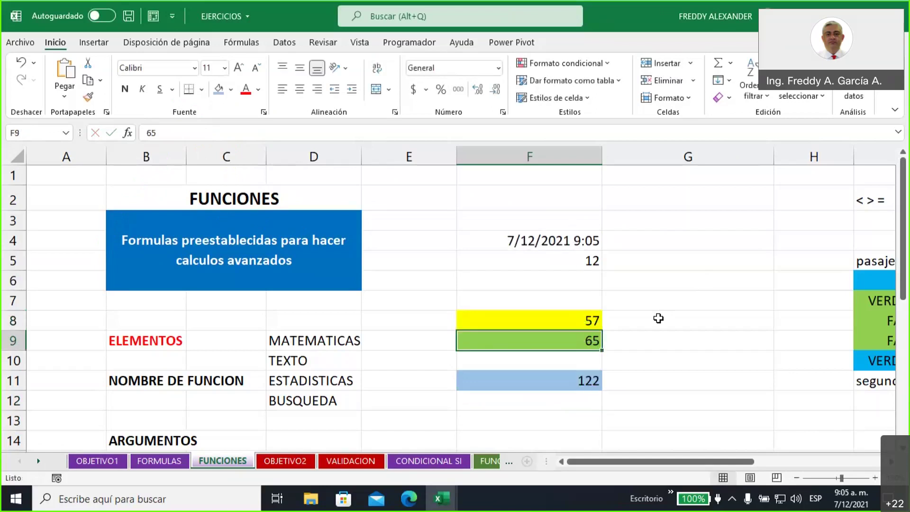
{"action": "left_click", "coordinate": [588, 375]}
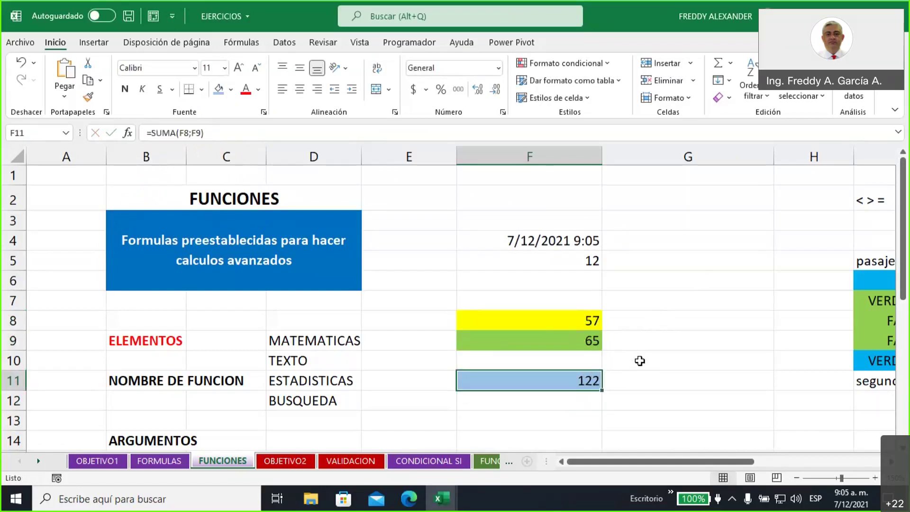
{"action": "left_click", "coordinate": [556, 343]}
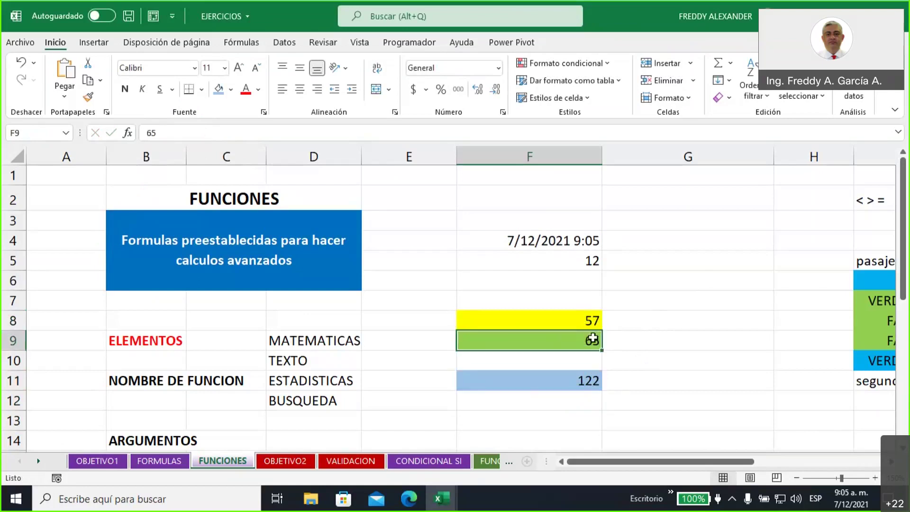
{"action": "type", "text": "89"}
{"action": "left_click", "coordinate": [641, 336]}
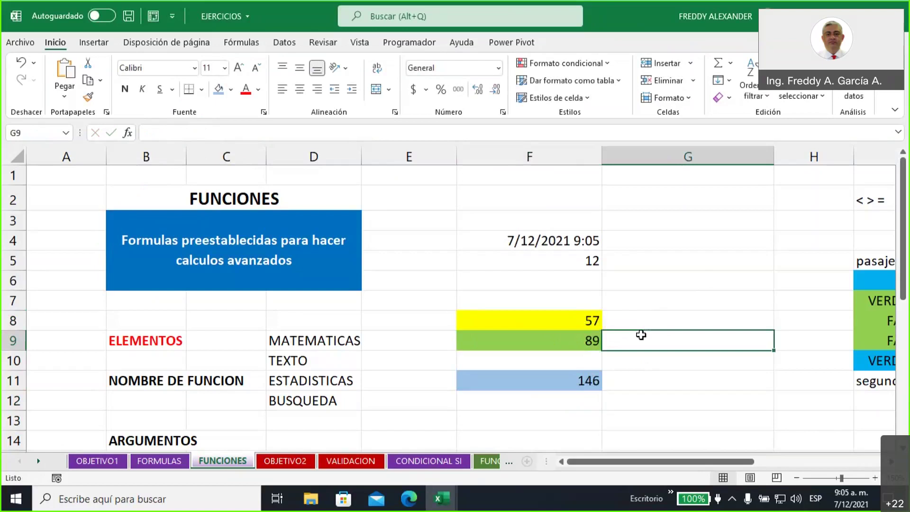
Select the yellow and green value cells F8 and F9 in turn to point them out as the SUMA arguments
{"action": "left_click", "coordinate": [566, 320]}
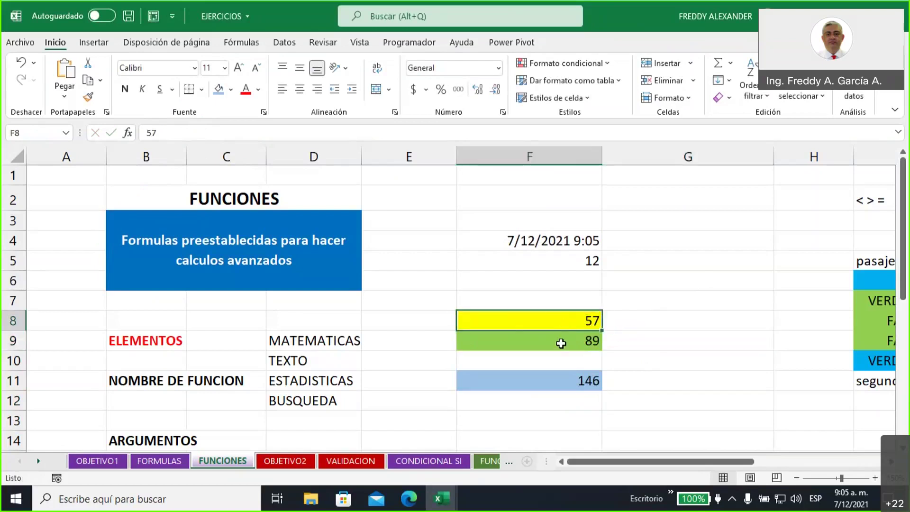
{"action": "left_click", "coordinate": [561, 343]}
{"action": "left_click", "coordinate": [555, 322]}
{"action": "left_click", "coordinate": [559, 341]}
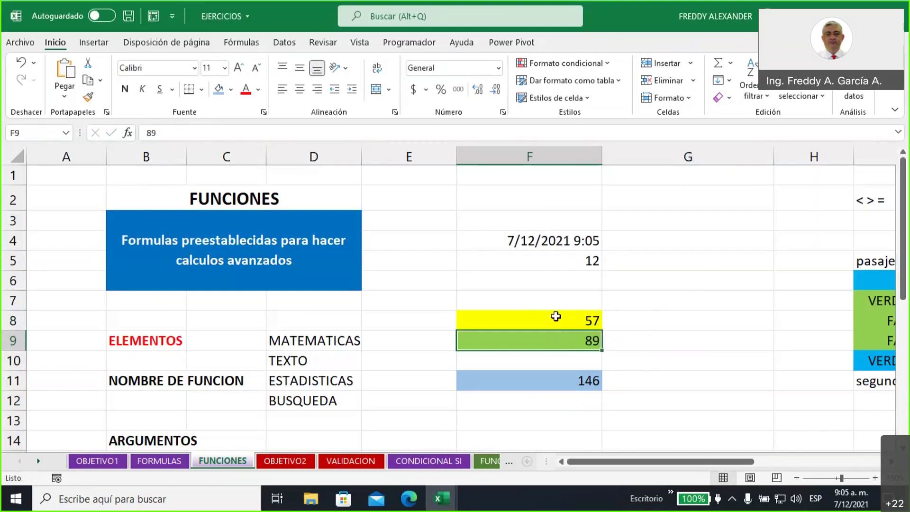
Highlight the arguments inside the SUMA formula of cell F11 in the formula bar, leaving the formula as it is
{"action": "left_click", "coordinate": [567, 378]}
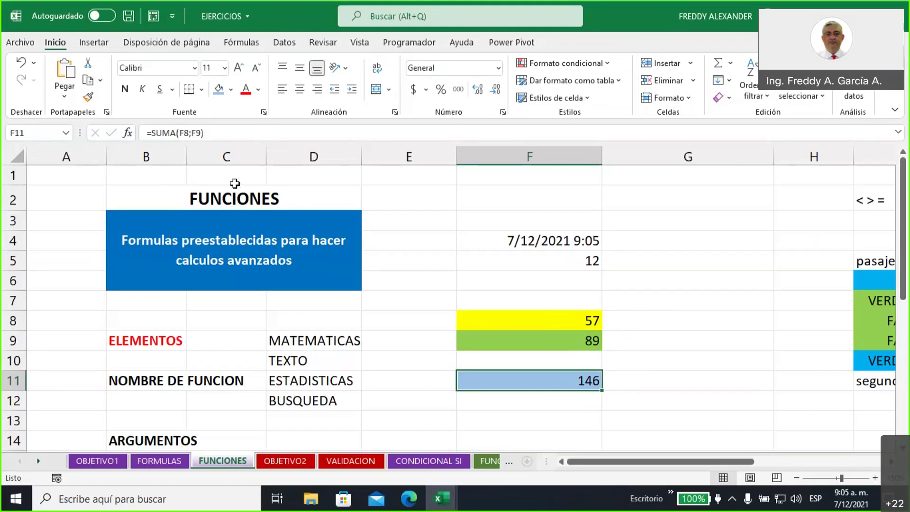
{"action": "left_click", "coordinate": [177, 133]}
{"action": "left_click_drag", "start_coordinate": [179, 133], "coordinate": [203, 133]}
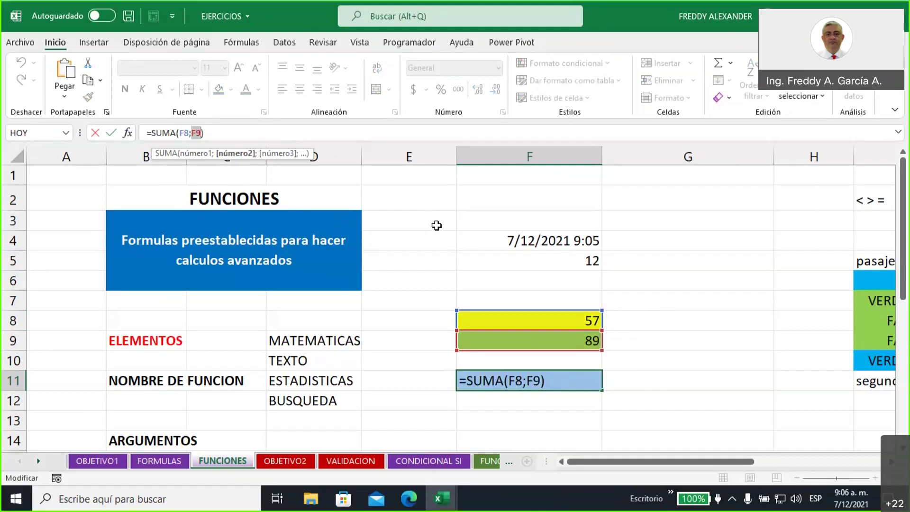
{"action": "left_click", "coordinate": [211, 132]}
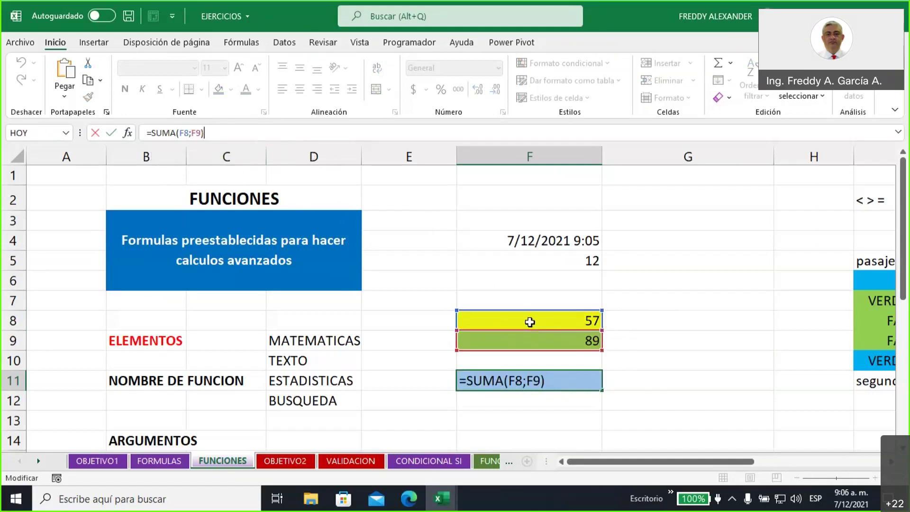
{"action": "key", "text": "Return"}
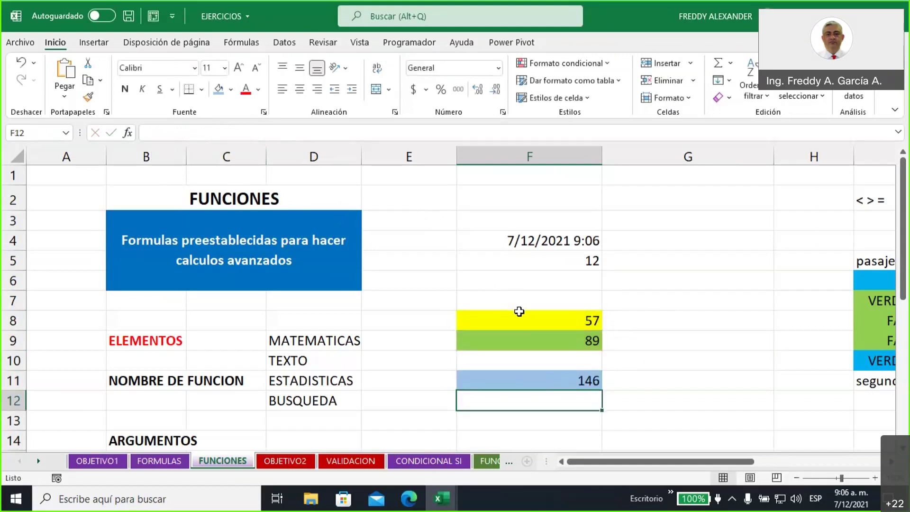
Set the first value in cell F8 to 24
{"action": "left_click", "coordinate": [520, 316]}
{"action": "type", "text": "24"}
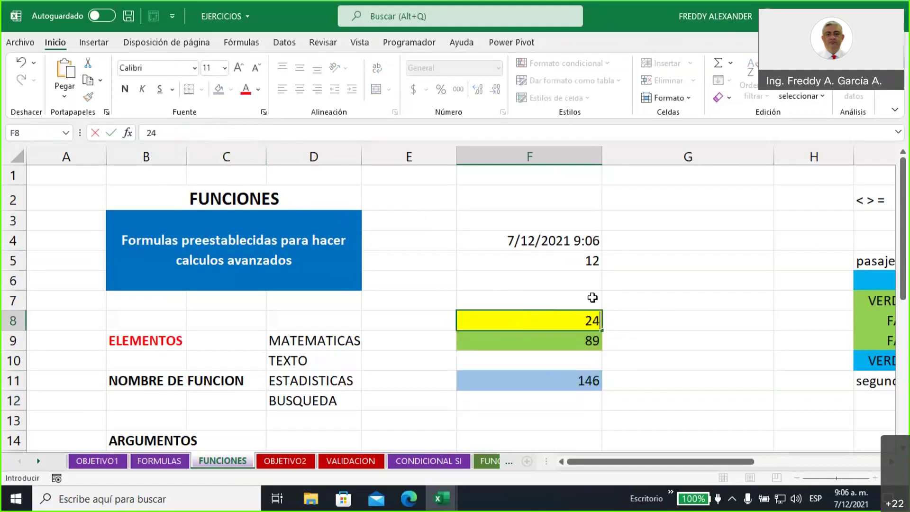
{"action": "left_click", "coordinate": [628, 302]}
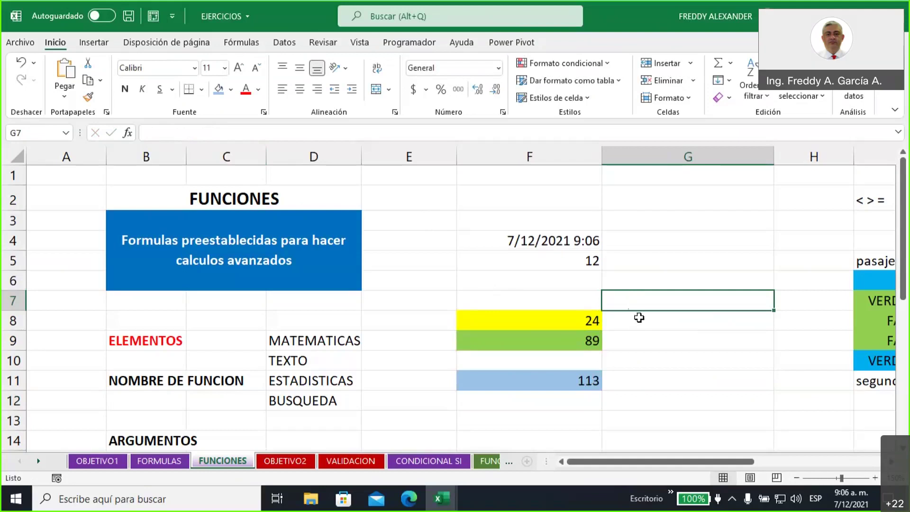
Look across the FUNCIONES sheet from the SUMA example to the AND/OR logic tables and back
{"action": "left_click", "coordinate": [527, 428]}
{"action": "key", "text": "Right"}
{"action": "key", "text": "Right"}
{"action": "key", "text": "Right"}
{"action": "key", "text": "Right"}
{"action": "key", "text": "Right"}
{"action": "key", "text": "Right"}
{"action": "key", "text": "Right"}
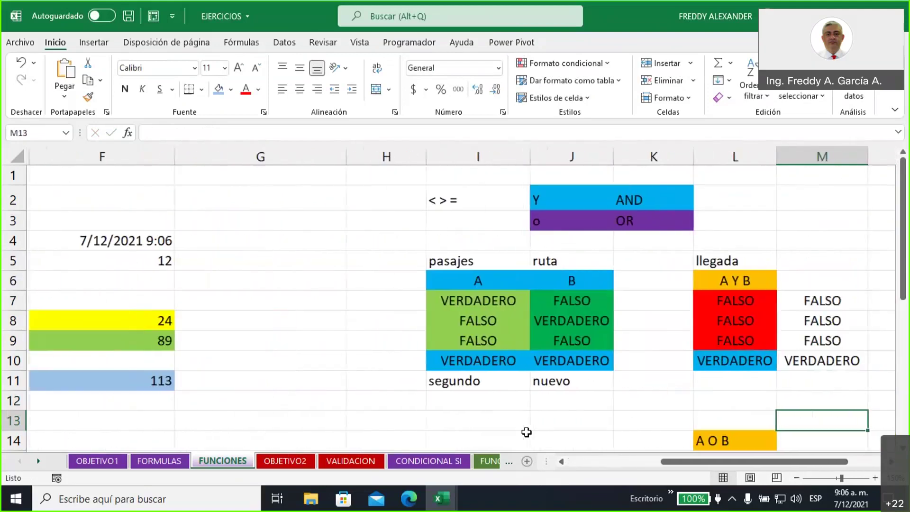
{"action": "key", "text": "Left"}
{"action": "key", "text": "Left"}
{"action": "key", "text": "Left"}
{"action": "key", "text": "Left"}
{"action": "key", "text": "Left"}
{"action": "key", "text": "Left"}
{"action": "key", "text": "Left"}
{"action": "key", "text": "Left"}
{"action": "key", "text": "Left"}
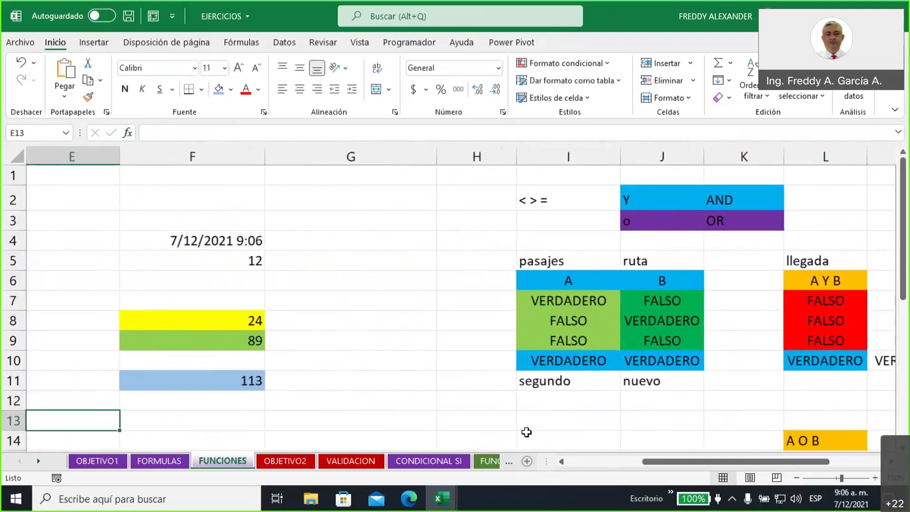
Enter the values 3, 5, 6, 7, 8, 3 and 5 down column E, from E19 to E25
{"action": "key", "text": "Down"}
{"action": "key", "text": "Down"}
{"action": "key", "text": "Down"}
{"action": "key", "text": "Down"}
{"action": "key", "text": "Down"}
{"action": "key", "text": "Down"}
{"action": "key", "text": "Down"}
{"action": "key", "text": "Down"}
{"action": "key", "text": "Down"}
{"action": "key", "text": "Down"}
{"action": "key", "text": "Down"}
{"action": "key", "text": "Down"}
{"action": "key", "text": "Down"}
{"action": "key", "text": "Down"}
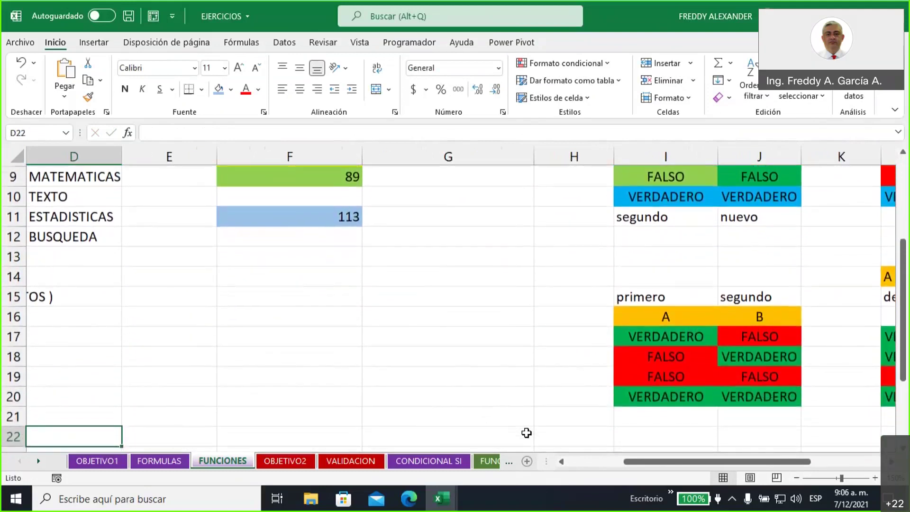
{"action": "key", "text": "Up"}
{"action": "key", "text": "Up"}
{"action": "key", "text": "Up"}
{"action": "key", "text": "Up"}
{"action": "key", "text": "Up"}
{"action": "key", "text": "Up"}
{"action": "key", "text": "Up"}
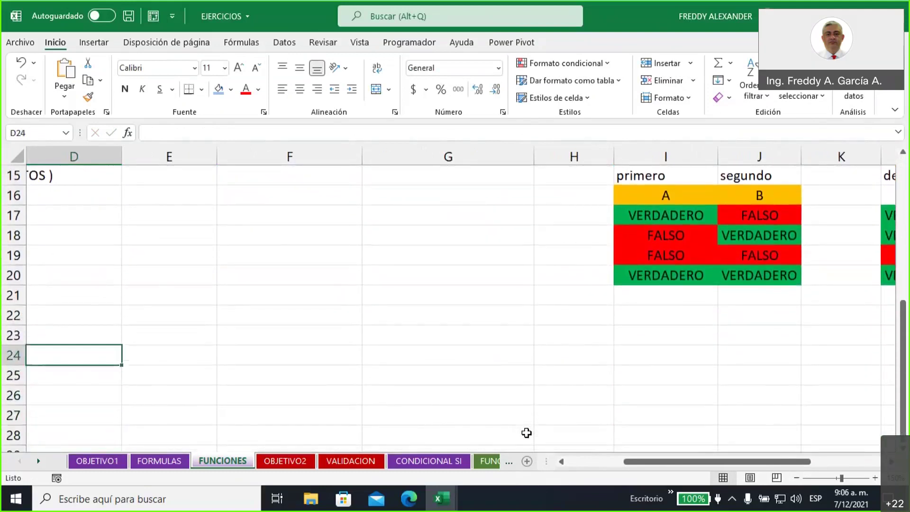
{"action": "key", "text": "Right"}
{"action": "key", "text": "Up"}
{"action": "type", "text": "3"}
{"action": "key", "text": "Return"}
{"action": "key", "text": "Down"}
{"action": "key", "text": "Up"}
{"action": "type", "text": "5"}
{"action": "key", "text": "Return"}
{"action": "type", "text": "6"}
{"action": "key", "text": "Return"}
{"action": "type", "text": "7"}
{"action": "key", "text": "Return"}
{"action": "type", "text": "8"}
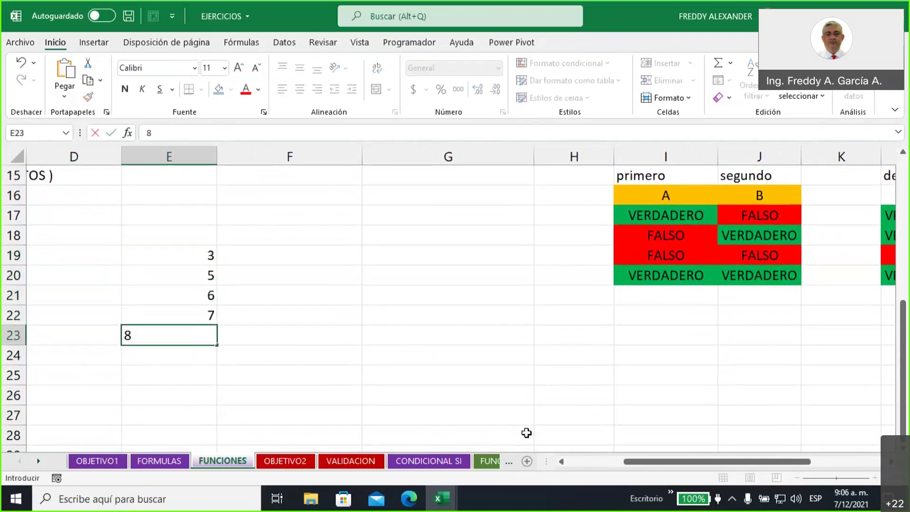
{"action": "key", "text": "Return"}
{"action": "type", "text": "3"}
{"action": "key", "text": "Return"}
{"action": "type", "text": "5"}
{"action": "key", "text": "Return"}
Set the number format of cell E24 to General and select the list E19:E25
{"action": "key", "text": "Up"}
{"action": "key", "text": "Up"}
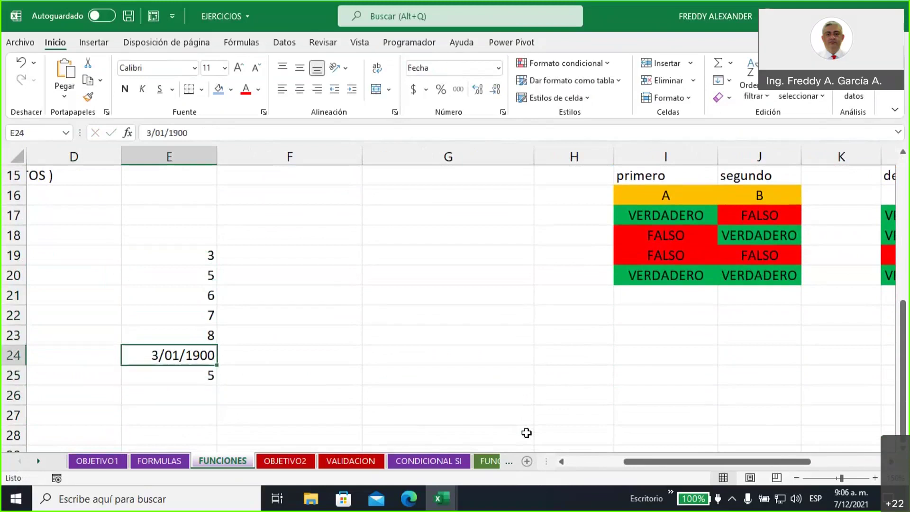
{"action": "left_click", "coordinate": [499, 68]}
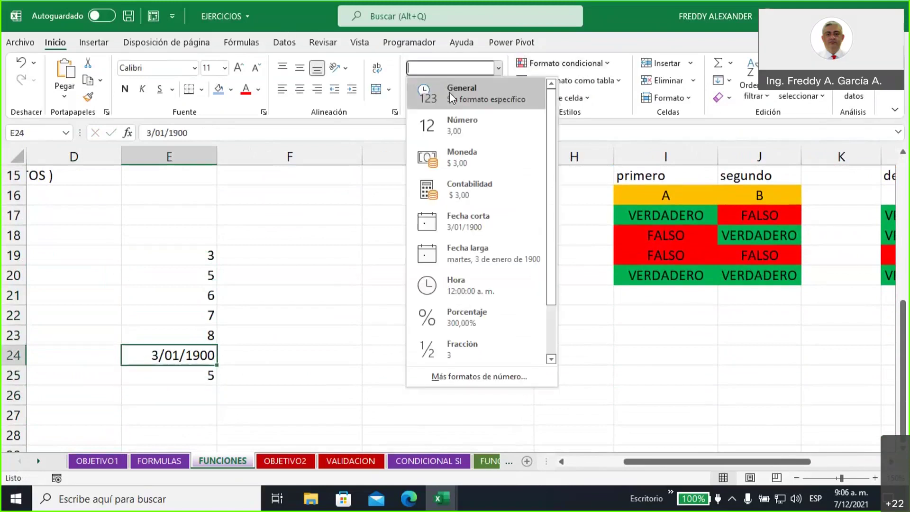
{"action": "left_click", "coordinate": [458, 92]}
{"action": "left_click_drag", "start_coordinate": [208, 255], "coordinate": [199, 375]}
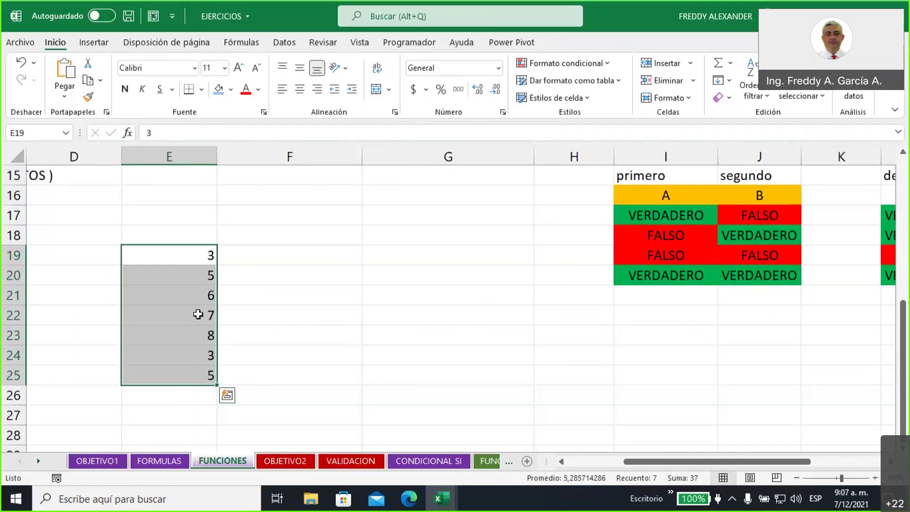
Begin a SUMA formula in cell G22 with E19 and E25 as arguments separated by a semicolon
{"action": "left_click", "coordinate": [378, 315]}
{"action": "type", "text": "="}
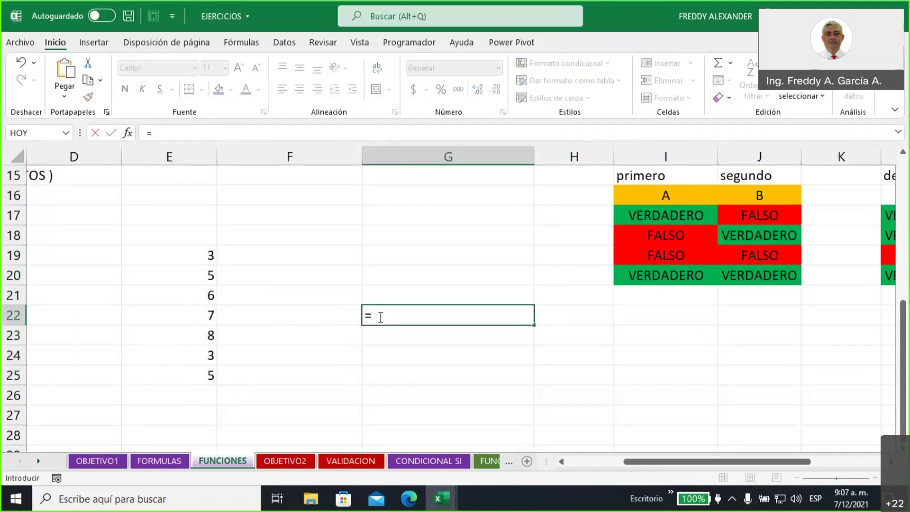
{"action": "type", "text": "suma"}
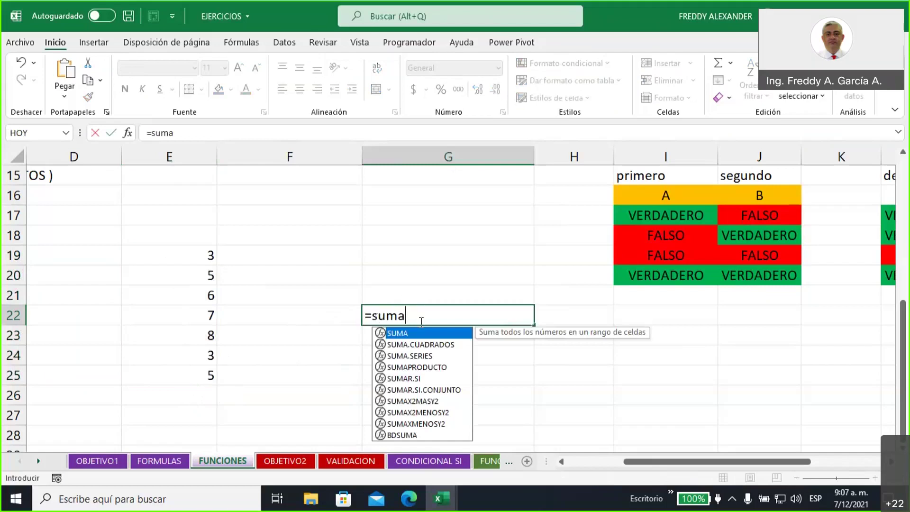
{"action": "double_click", "coordinate": [411, 334]}
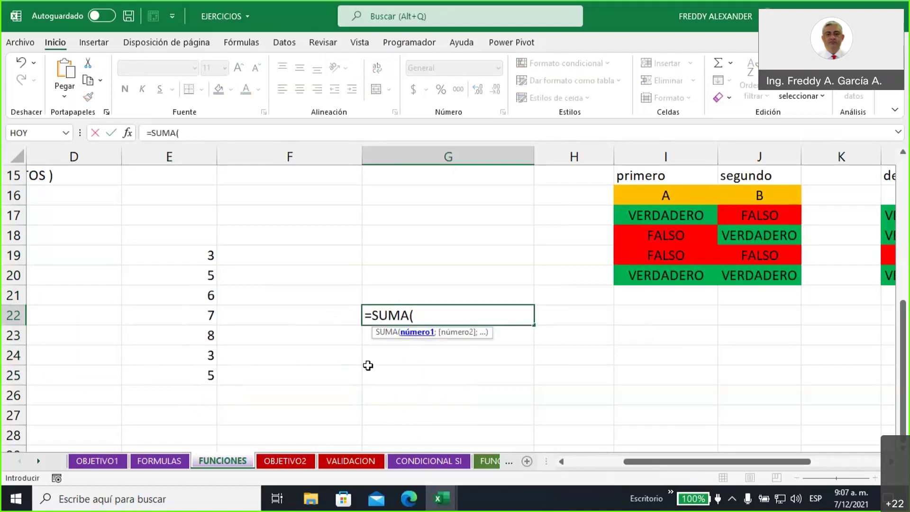
{"action": "left_click", "coordinate": [170, 255]}
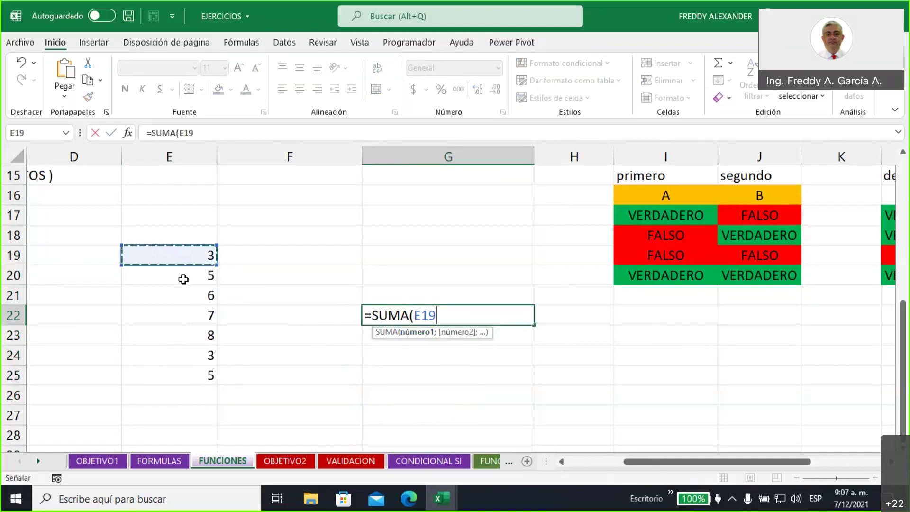
{"action": "type", "text": ";"}
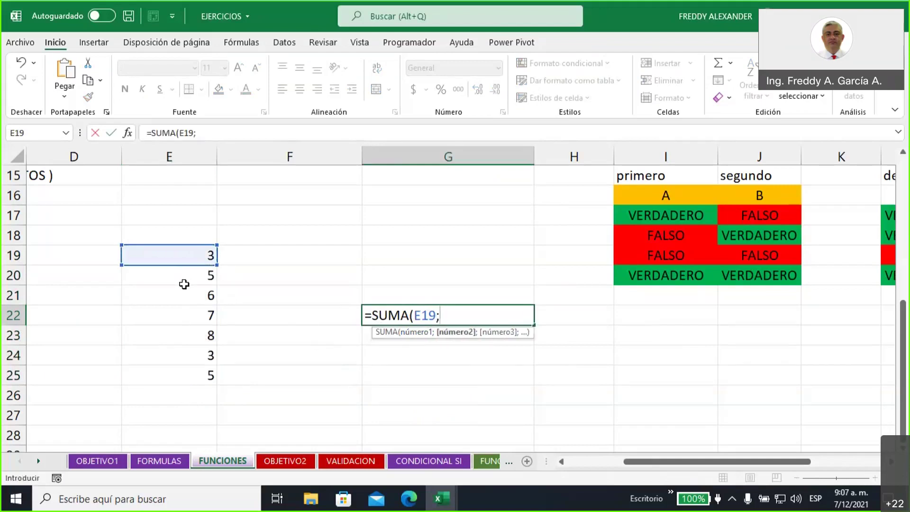
{"action": "left_click", "coordinate": [175, 377]}
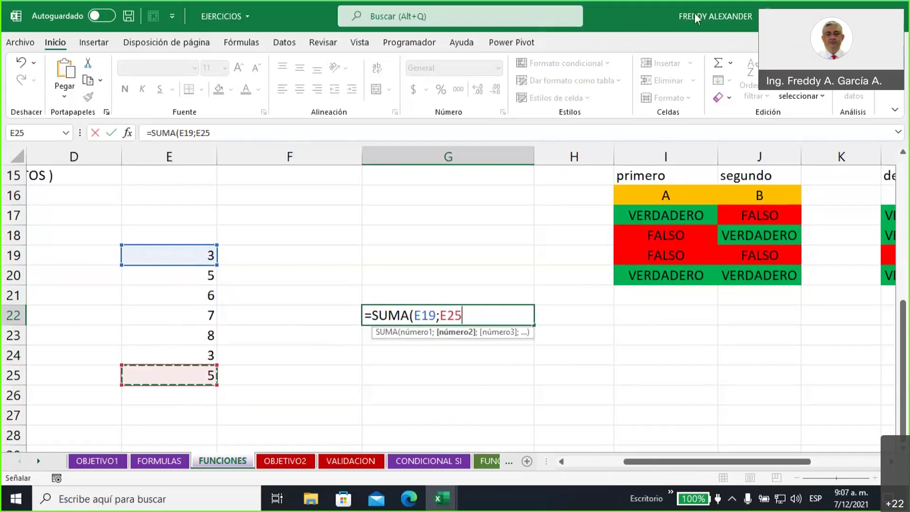
Annotate the formula's semicolon with an arrow, circle E19 and E25, draw a line between them, and clear the drawings
{"action": "left_click", "coordinate": [721, 19]}
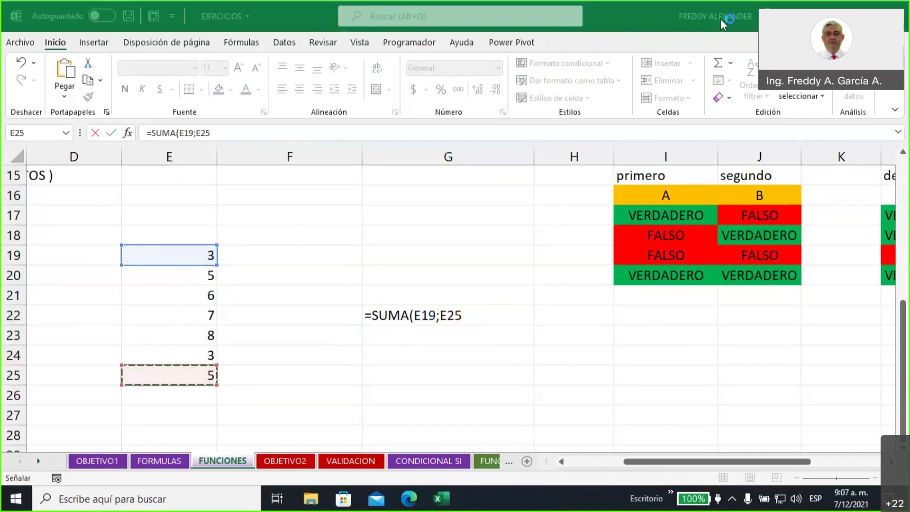
{"action": "left_click_drag", "start_coordinate": [453, 264], "coordinate": [437, 312]}
{"action": "mouse_move", "coordinate": [427, 281]}
{"action": "left_mouse_down"}
{"action": "mouse_move", "coordinate": [436, 310]}
{"action": "mouse_move", "coordinate": [457, 299]}
{"action": "left_mouse_up"}
{"action": "mouse_move", "coordinate": [230, 230]}
{"action": "left_mouse_down"}
{"action": "mouse_move", "coordinate": [142, 230]}
{"action": "mouse_move", "coordinate": [140, 260]}
{"action": "mouse_move", "coordinate": [239, 244]}
{"action": "mouse_move", "coordinate": [221, 229]}
{"action": "left_mouse_up"}
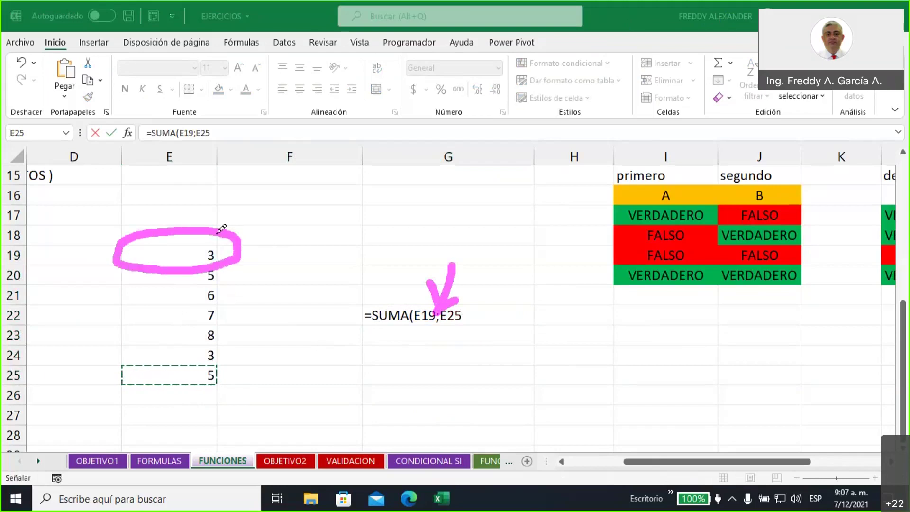
{"action": "mouse_move", "coordinate": [229, 365]}
{"action": "left_mouse_down"}
{"action": "mouse_move", "coordinate": [110, 390]}
{"action": "mouse_move", "coordinate": [202, 394]}
{"action": "mouse_move", "coordinate": [219, 382]}
{"action": "left_mouse_up"}
{"action": "left_click_drag", "start_coordinate": [178, 283], "coordinate": [178, 291]}
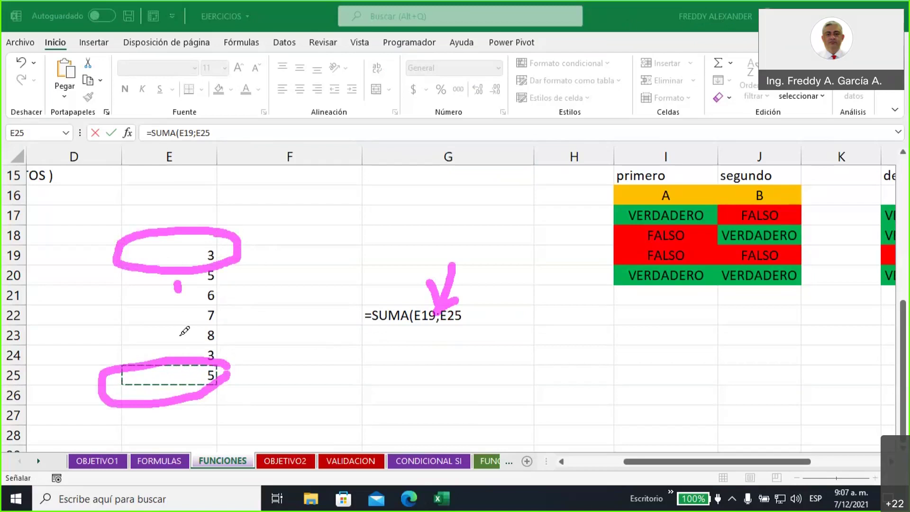
{"action": "left_click_drag", "start_coordinate": [180, 335], "coordinate": [180, 341]}
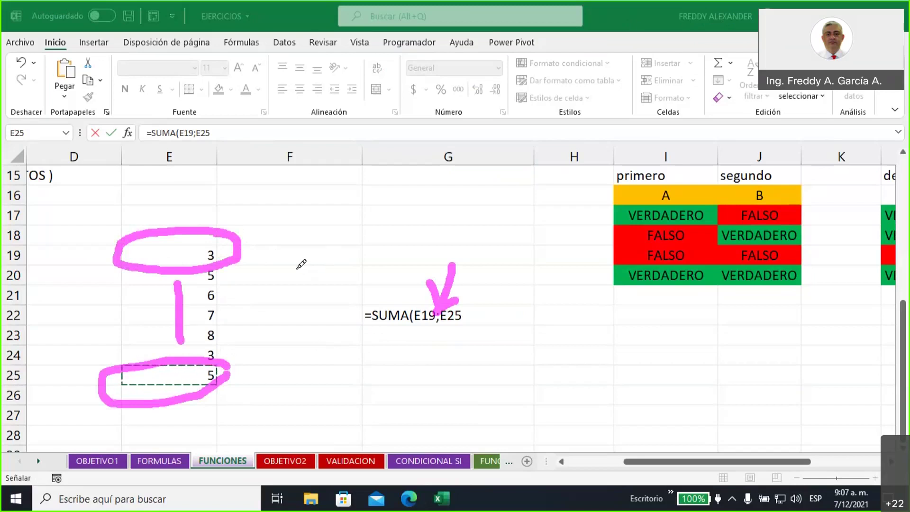
{"action": "left_click", "coordinate": [51, 110]}
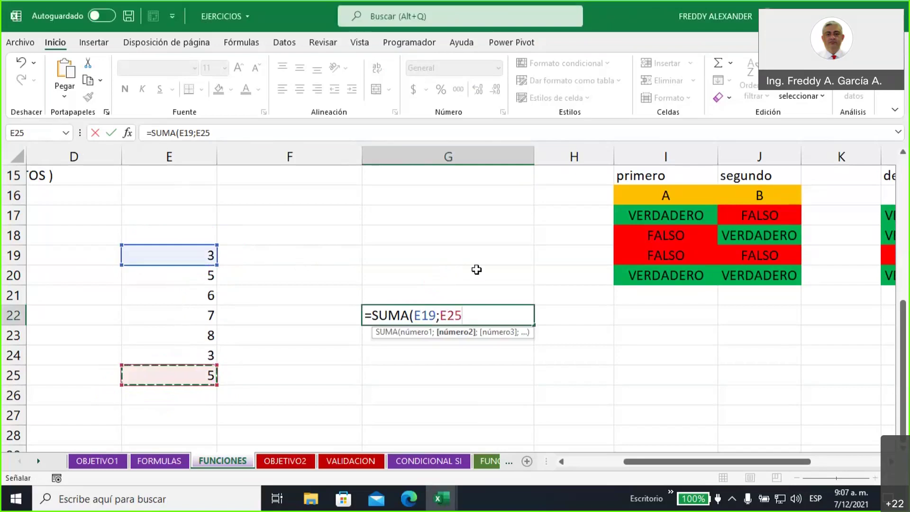
Close the formula's parenthesis in G22 and replace the semicolon with a colon, making it =SUMA(E19:E25)
{"action": "type", "text": ")"}
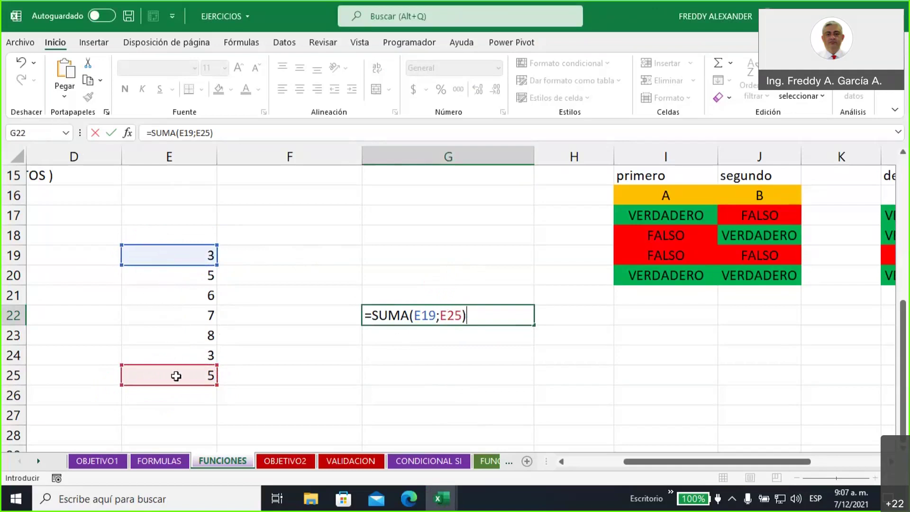
{"action": "left_click", "coordinate": [438, 315]}
{"action": "key", "text": "BackSpace"}
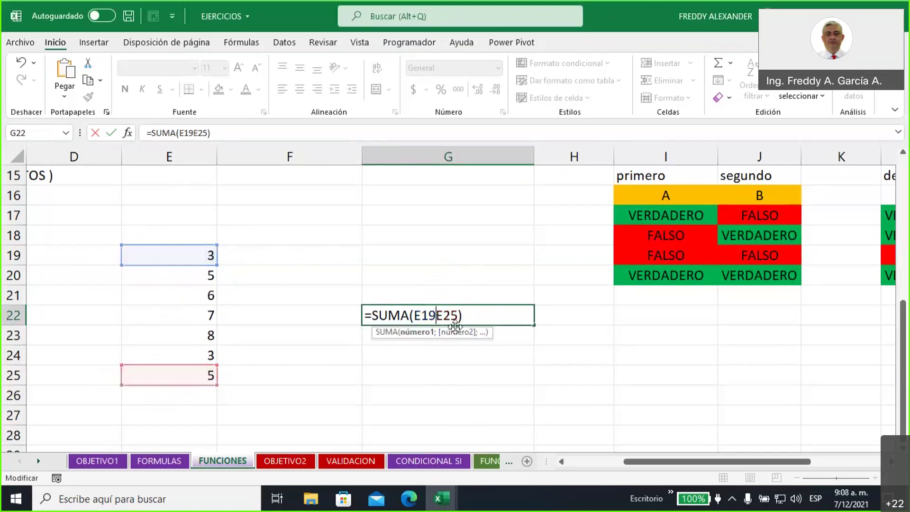
{"action": "type", "text": ":"}
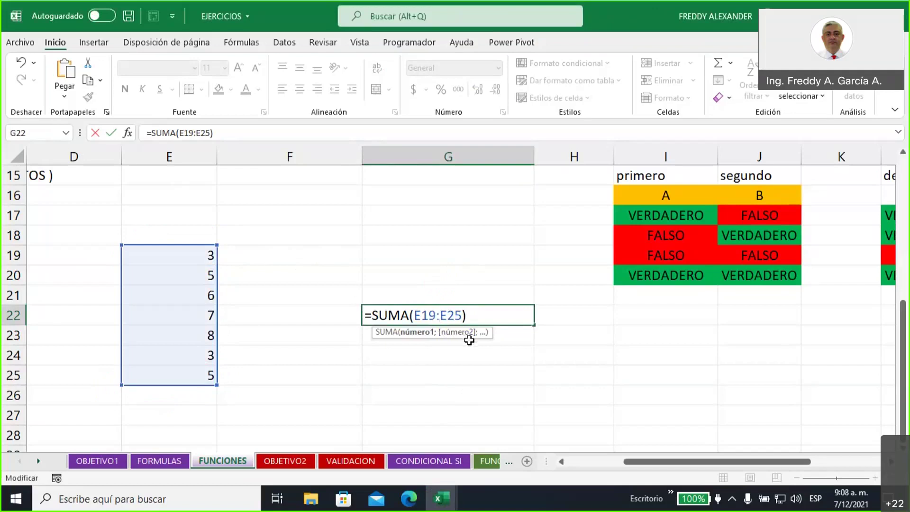
{"action": "left_click", "coordinate": [472, 312]}
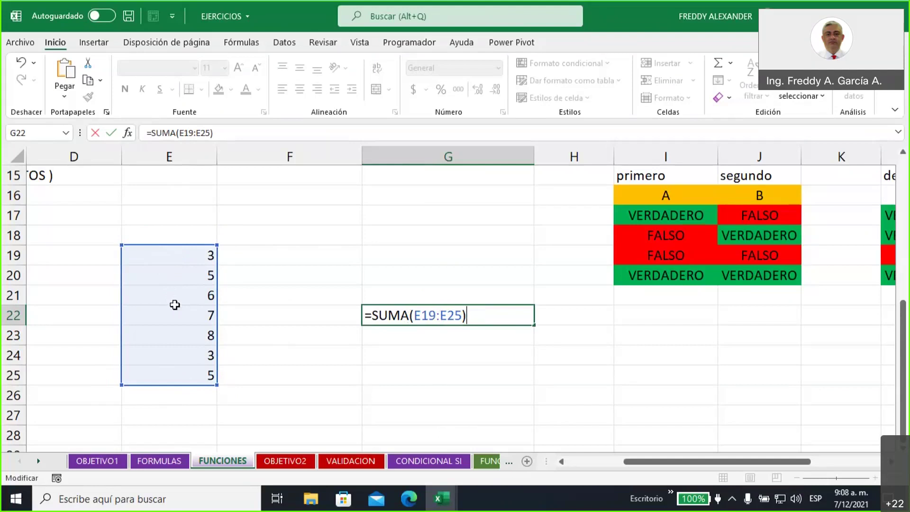
Replace the colon in the G22 formula with a semicolon and enter it as =SUMA(E19;E25)
{"action": "left_click", "coordinate": [440, 315]}
{"action": "key", "text": "BackSpace"}
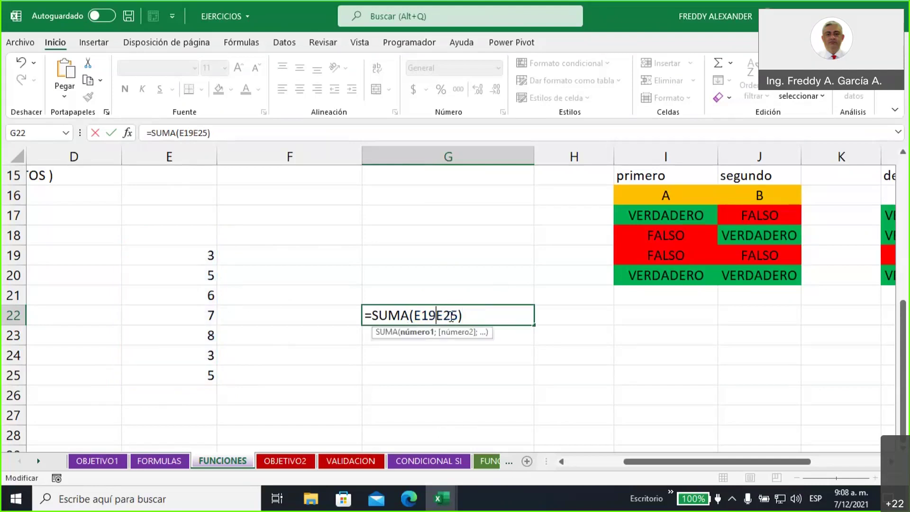
{"action": "type", "text": ";"}
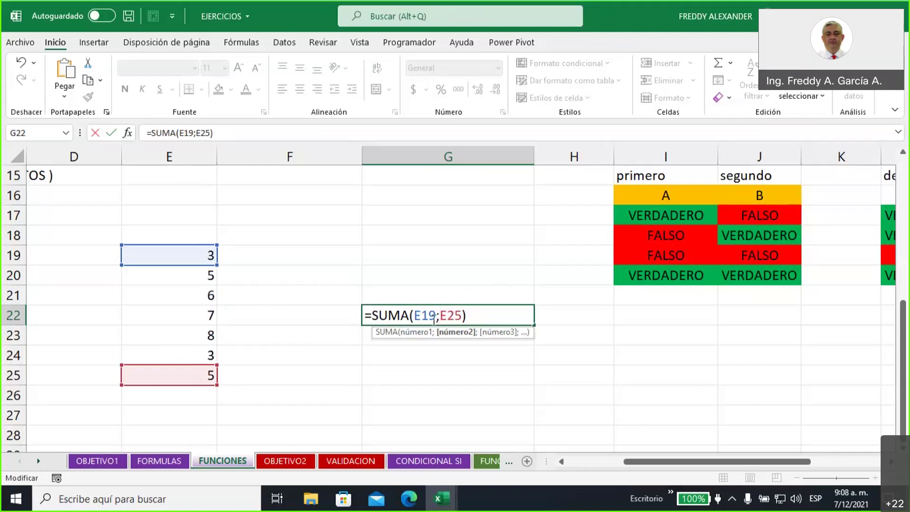
{"action": "left_click", "coordinate": [482, 317]}
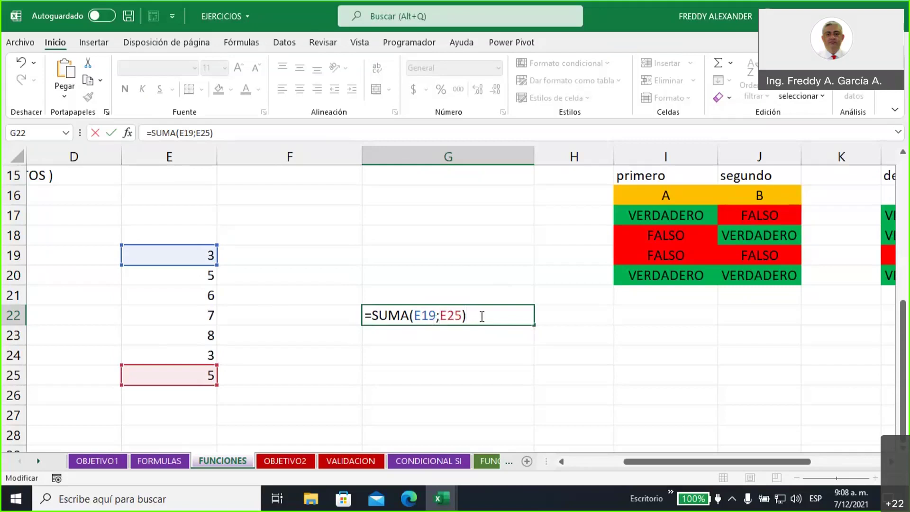
{"action": "key", "text": "Return"}
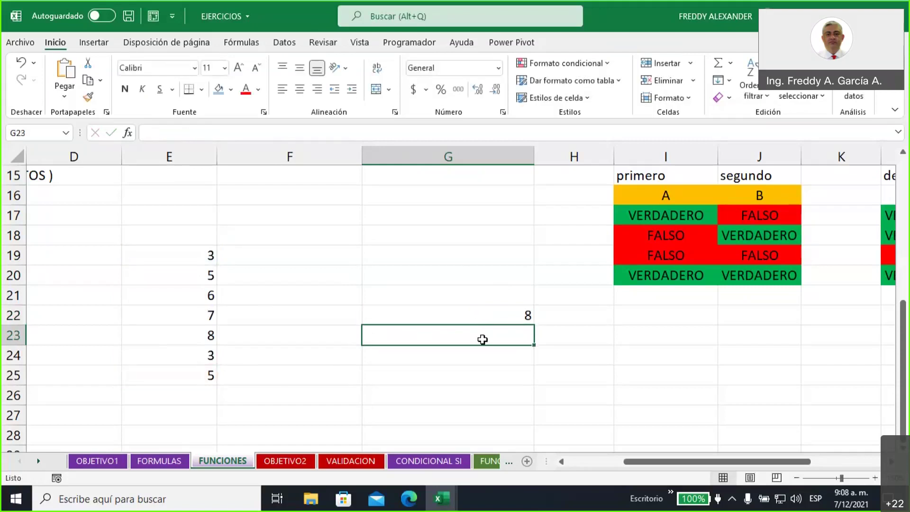
Enter =SUMA(E19:E25) in cell G23, extending the selection from E19 through E25 to build the range
{"action": "type", "text": "=suma"}
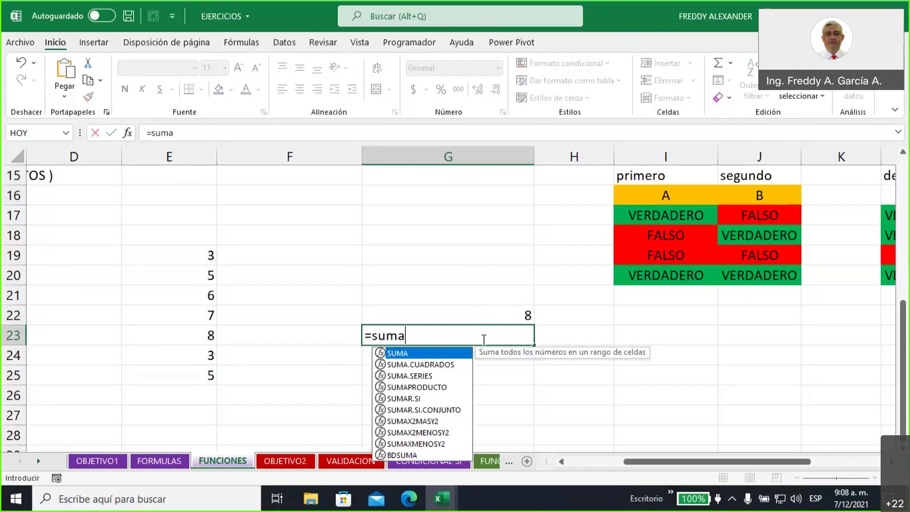
{"action": "double_click", "coordinate": [393, 357]}
{"action": "left_click", "coordinate": [194, 257]}
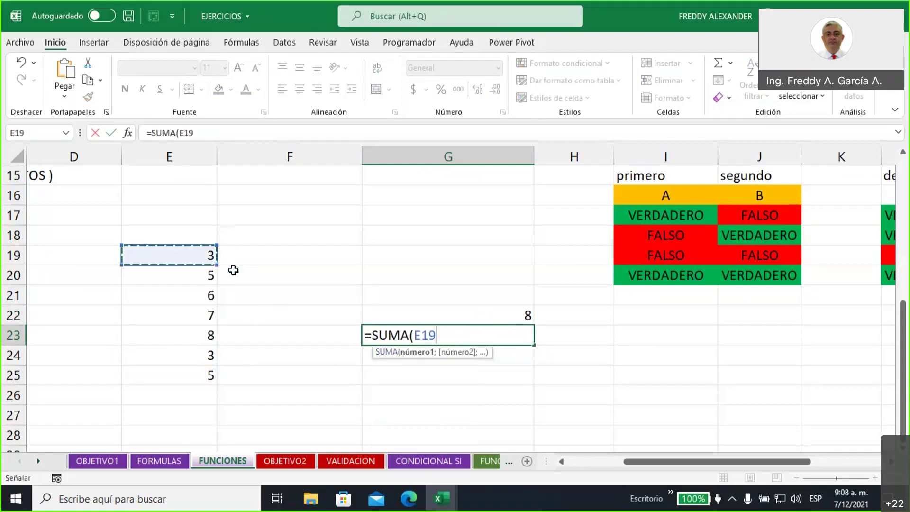
{"action": "key", "text": "F8"}
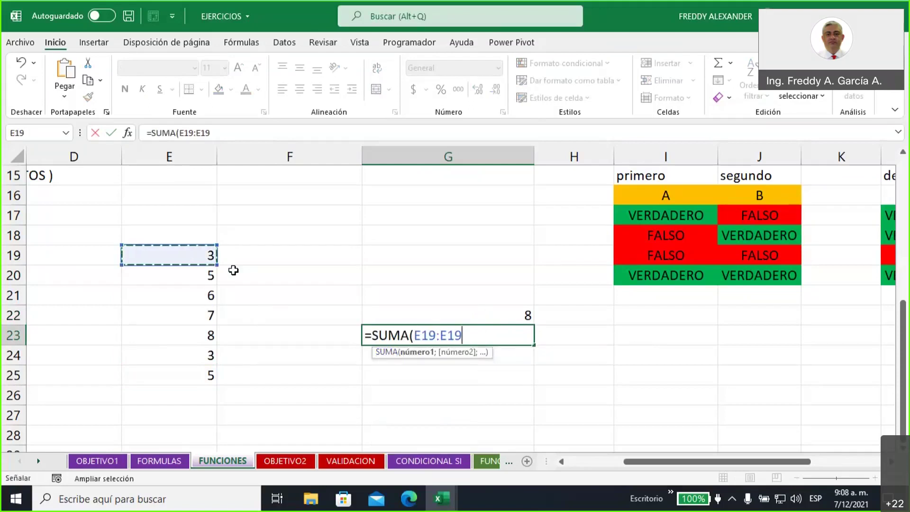
{"action": "left_click", "coordinate": [191, 379]}
{"action": "type", "text": ")"}
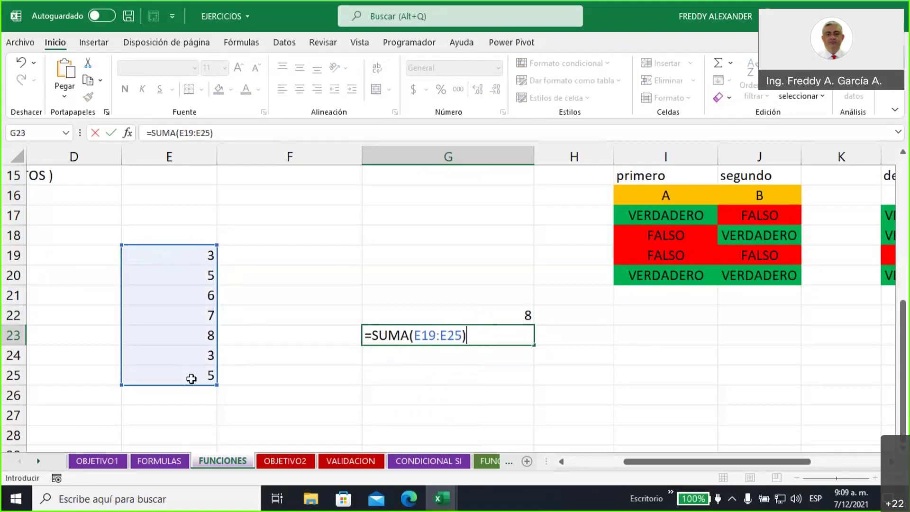
{"action": "key", "text": "Return"}
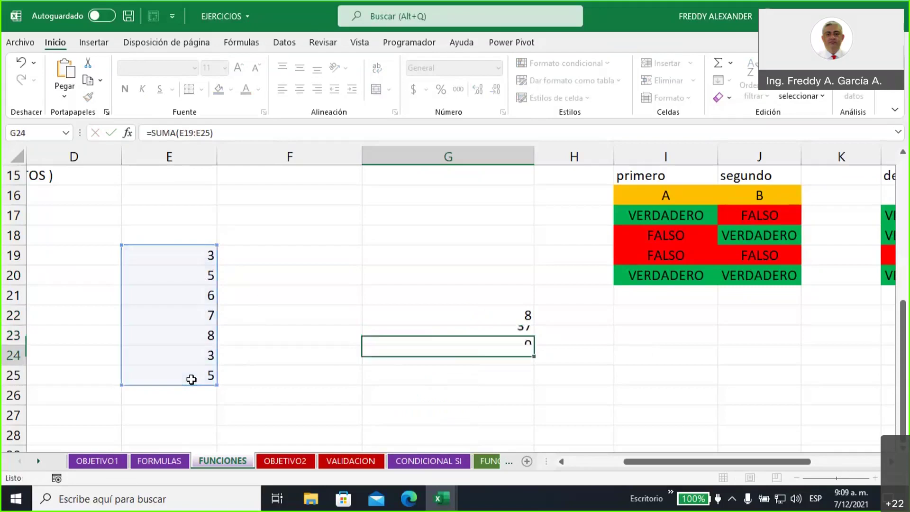
Compare the semicolon and colon SUMA formulas in G22 and G23 with the values in E19:E25, and clear both formula cells
{"action": "left_click", "coordinate": [392, 336]}
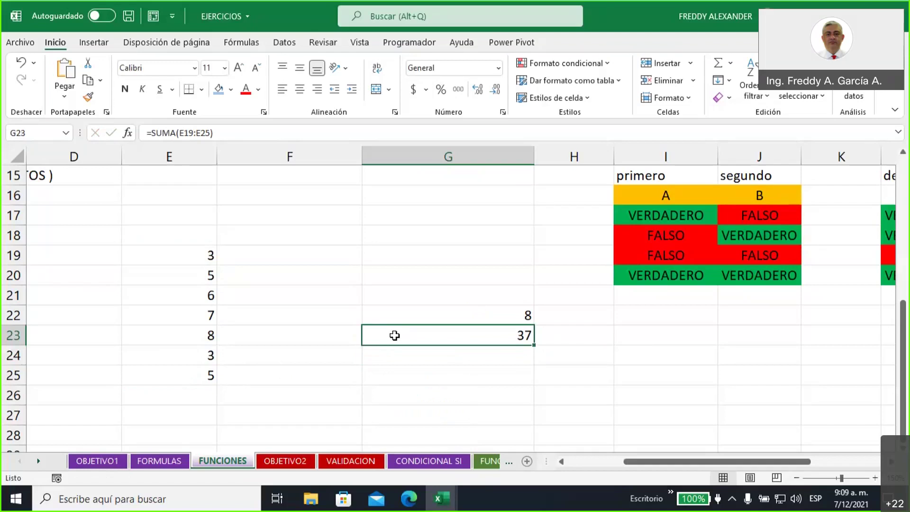
{"action": "left_click", "coordinate": [396, 319]}
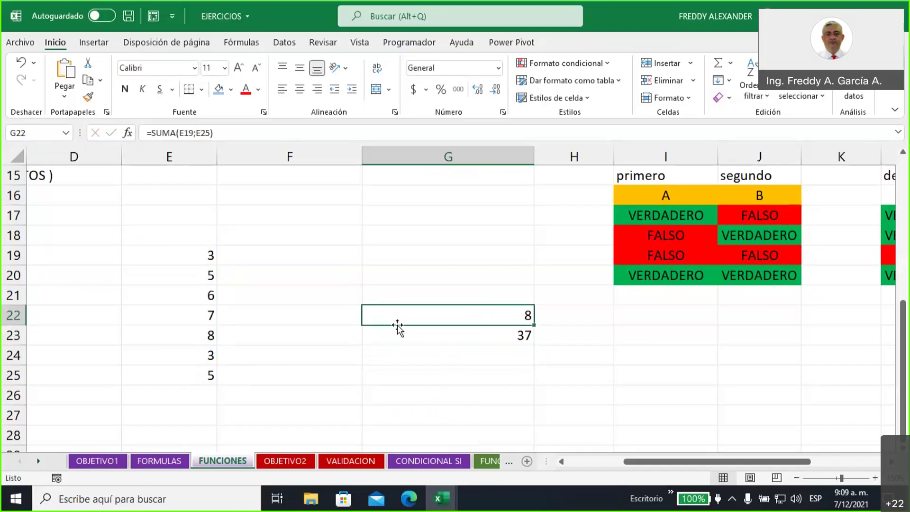
{"action": "left_click", "coordinate": [400, 337]}
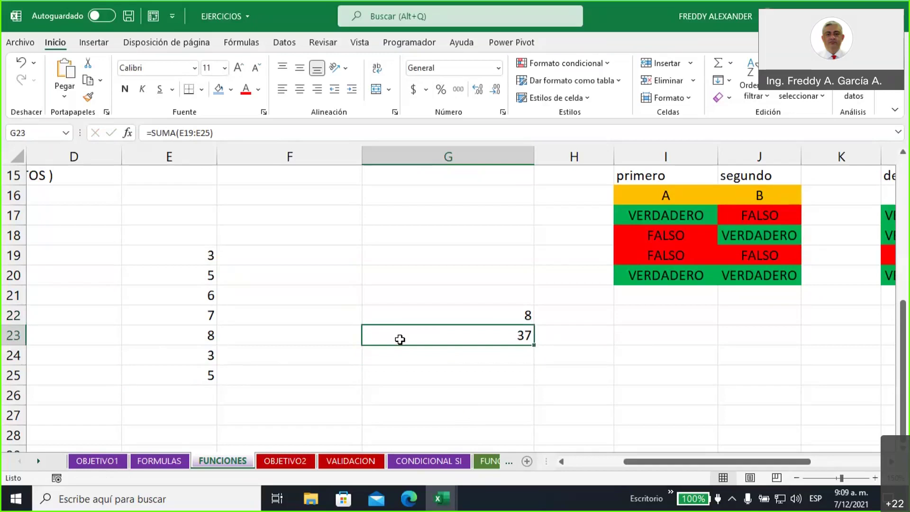
{"action": "left_click", "coordinate": [430, 353]}
{"action": "left_click_drag", "start_coordinate": [433, 313], "coordinate": [432, 332]}
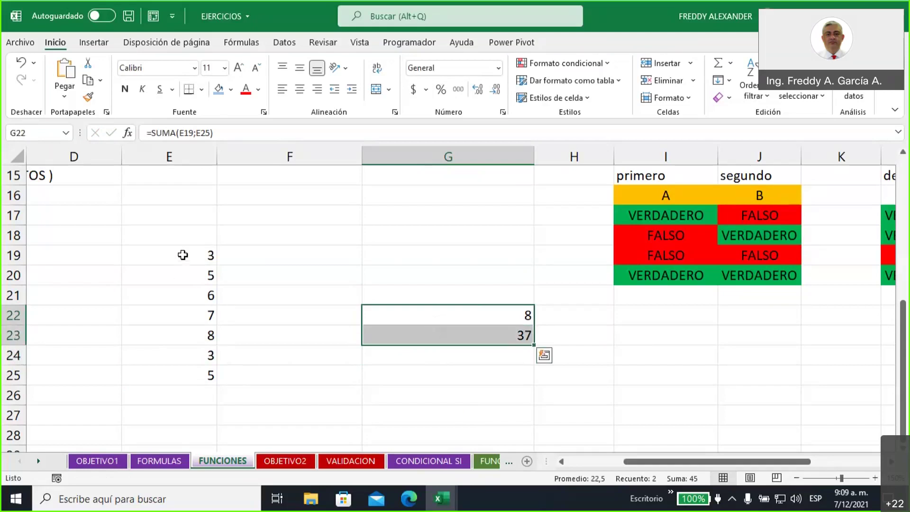
{"action": "left_click_drag", "start_coordinate": [182, 255], "coordinate": [207, 371]}
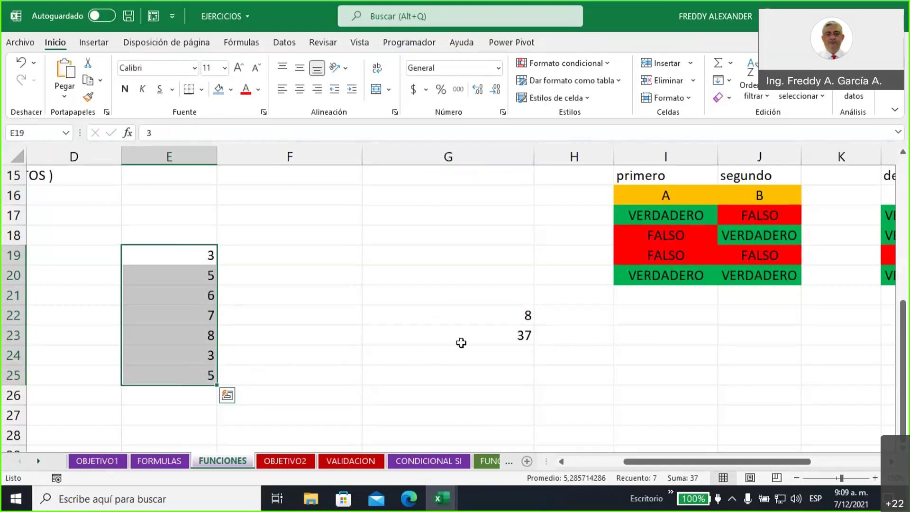
{"action": "left_click_drag", "start_coordinate": [490, 311], "coordinate": [491, 332]}
{"action": "key", "text": "Delete"}
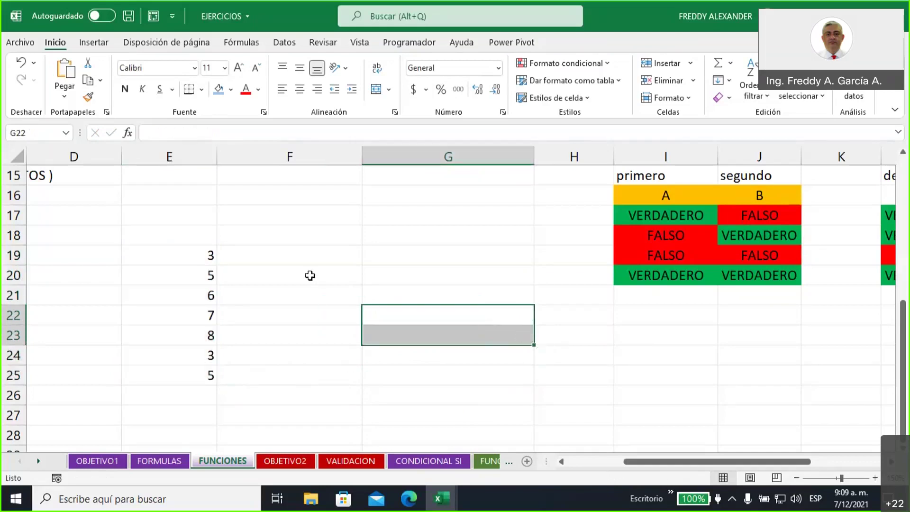
Add the header "dias trabajados" in E18 above the numbers and widen column E to fit it
{"action": "left_click", "coordinate": [170, 232]}
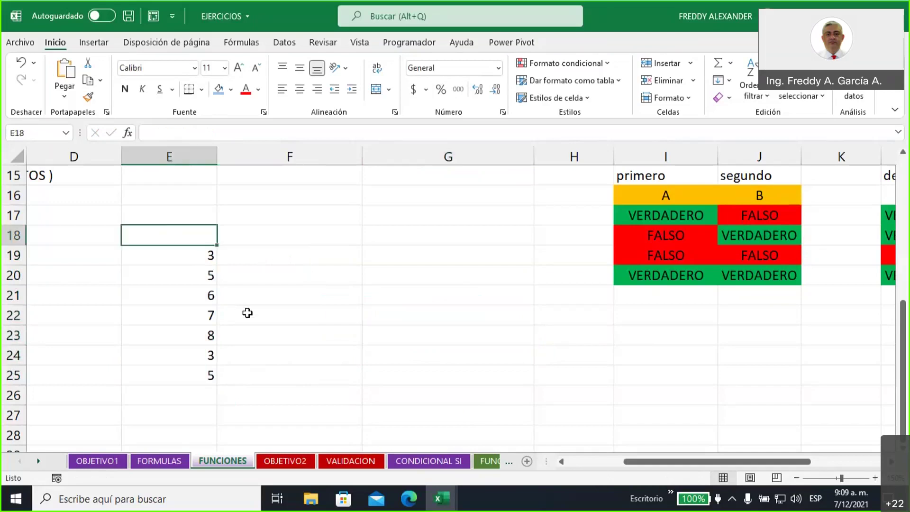
{"action": "type", "text": "dias"}
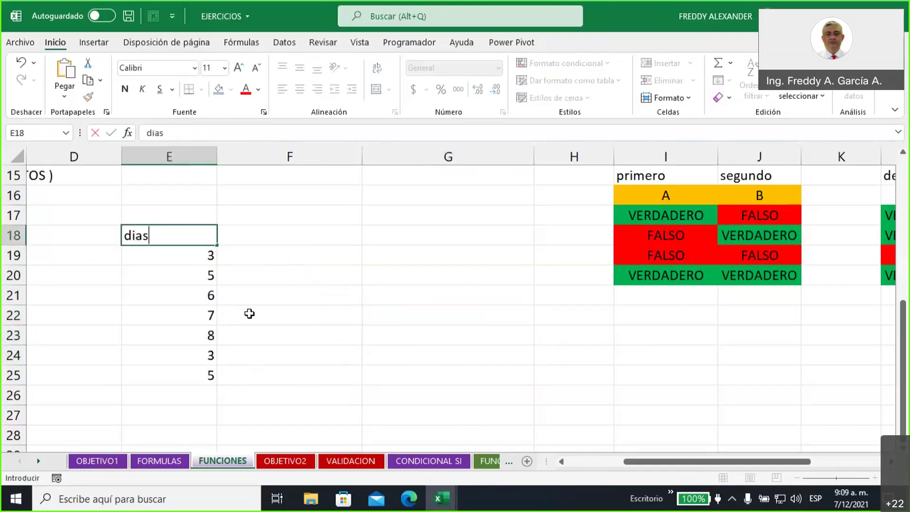
{"action": "type", "text": " trabaj"}
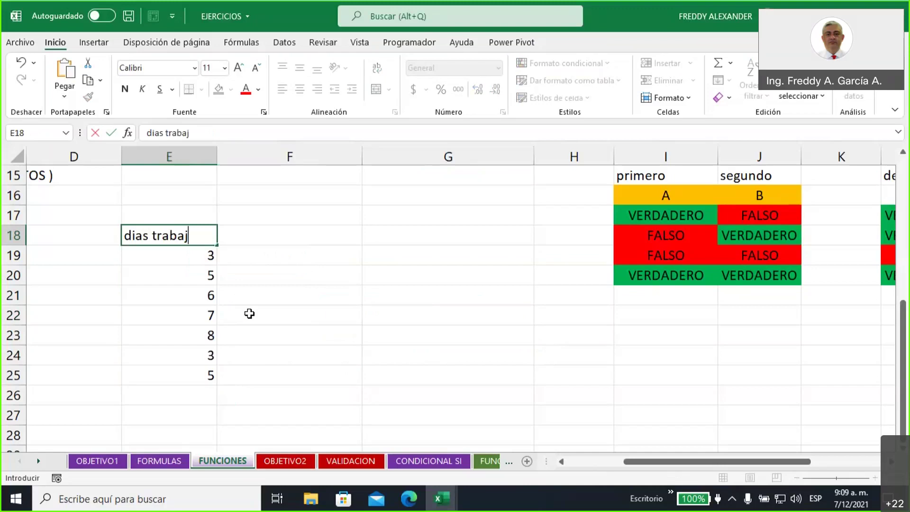
{"action": "type", "text": "ados"}
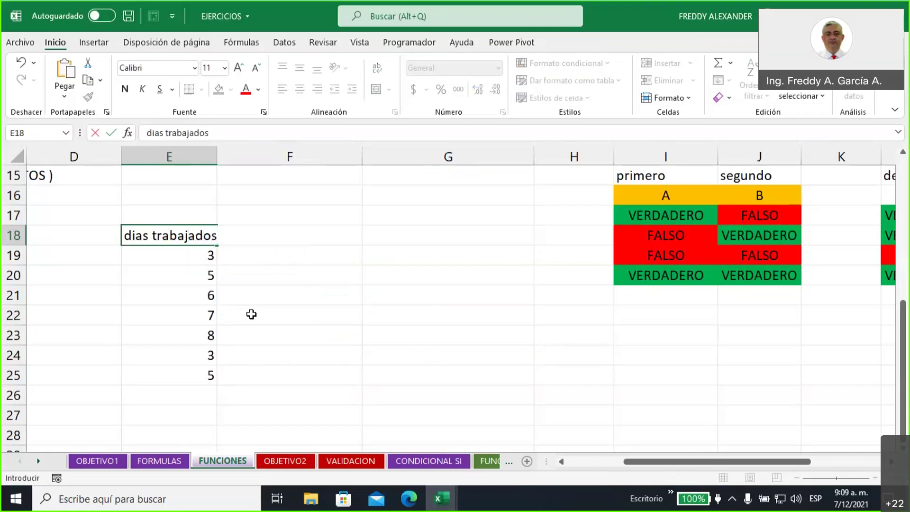
{"action": "left_click", "coordinate": [261, 269]}
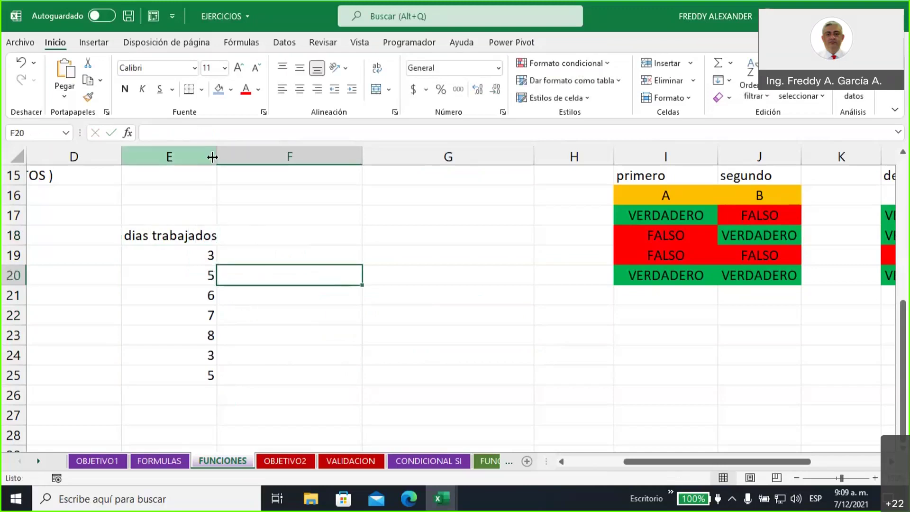
{"action": "left_click_drag", "start_coordinate": [216, 156], "coordinate": [236, 157]}
Add the header "dias permiso" in cell F18
{"action": "left_click", "coordinate": [263, 238]}
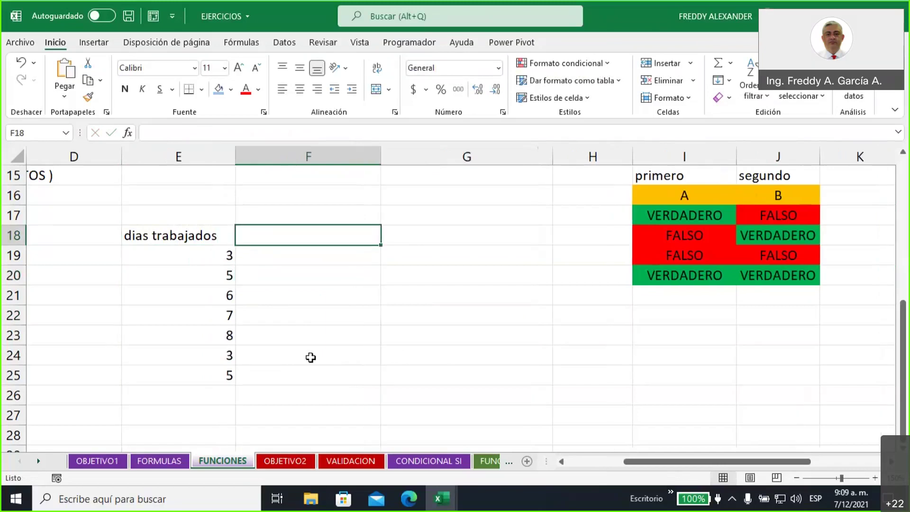
{"action": "type", "text": "dias "}
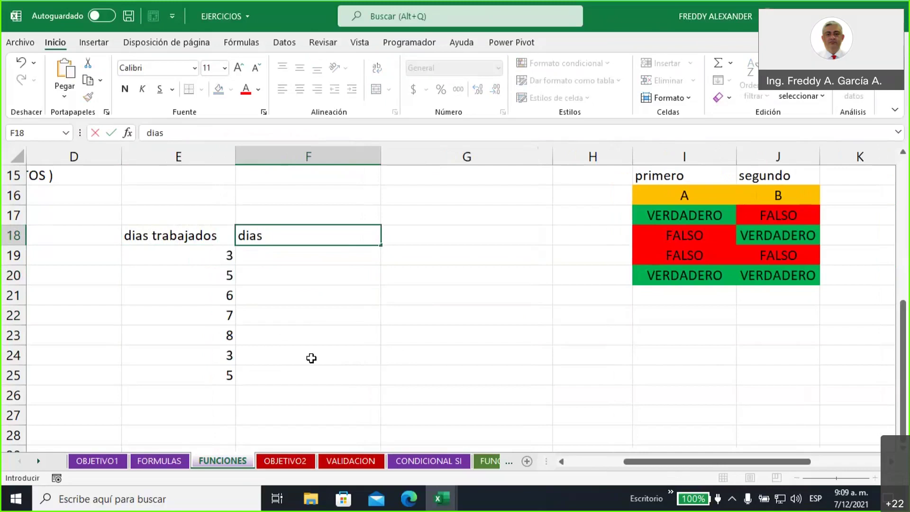
{"action": "type", "text": "permmiso"}
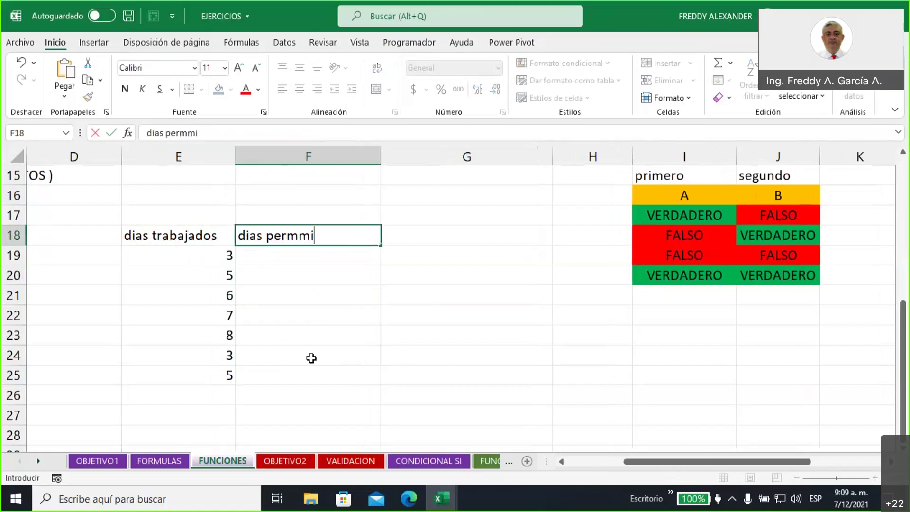
{"action": "key", "text": "BackSpace"}
{"action": "key", "text": "BackSpace"}
{"action": "key", "text": "BackSpace"}
{"action": "key", "text": "BackSpace"}
{"action": "type", "text": "iso"}
{"action": "left_click", "coordinate": [319, 315]}
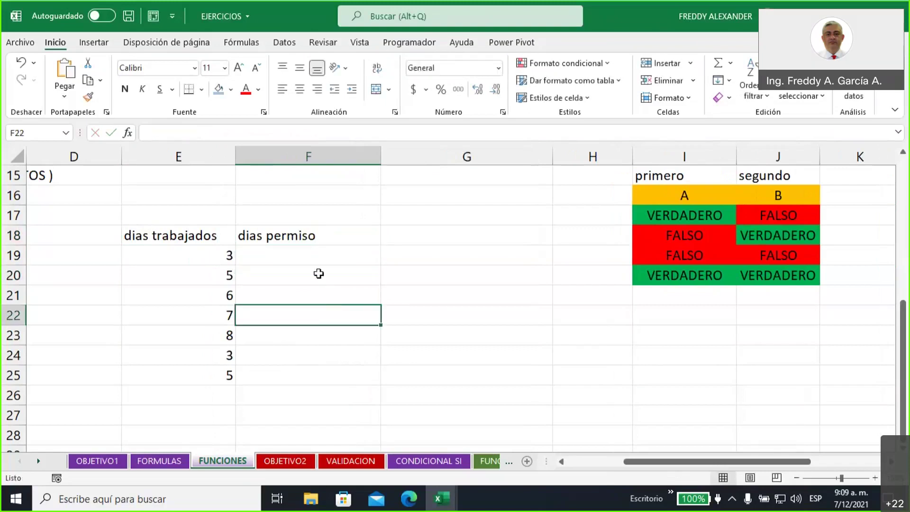
Fill F19:F25 under "dias permiso" with the values 1, 0, 2, 1, 2, 1 and 1
{"action": "left_click", "coordinate": [315, 258]}
{"action": "type", "text": "1"}
{"action": "key", "text": "Return"}
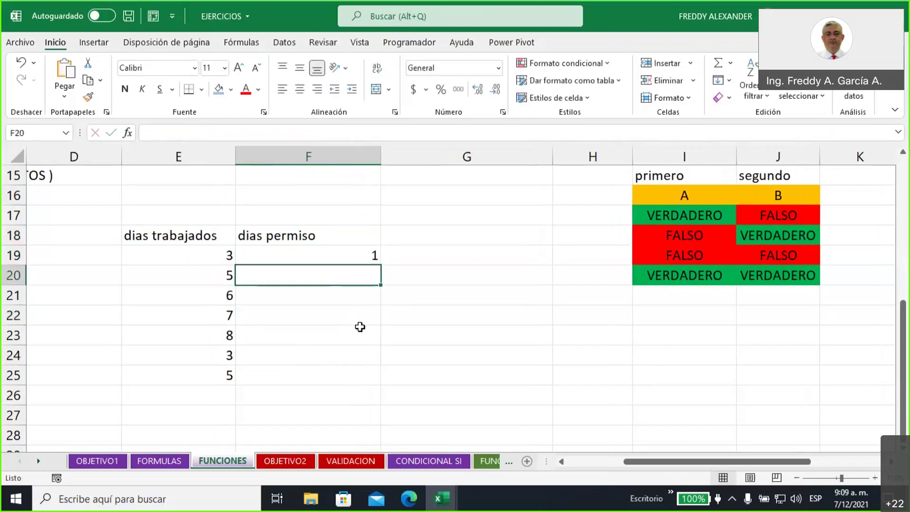
{"action": "type", "text": "0"}
{"action": "key", "text": "Return"}
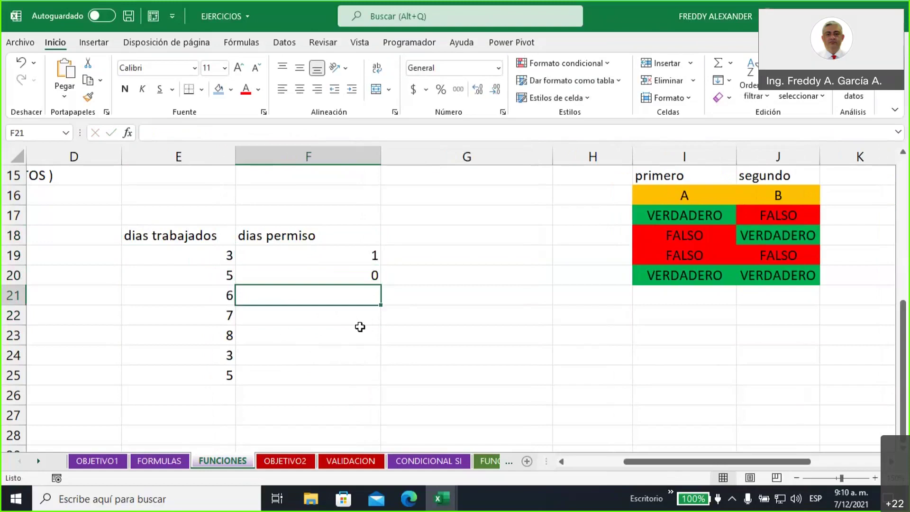
{"action": "type", "text": "2"}
{"action": "key", "text": "Return"}
{"action": "type", "text": "1"}
{"action": "key", "text": "Return"}
{"action": "key", "text": "Return"}
{"action": "left_click", "coordinate": [360, 328]}
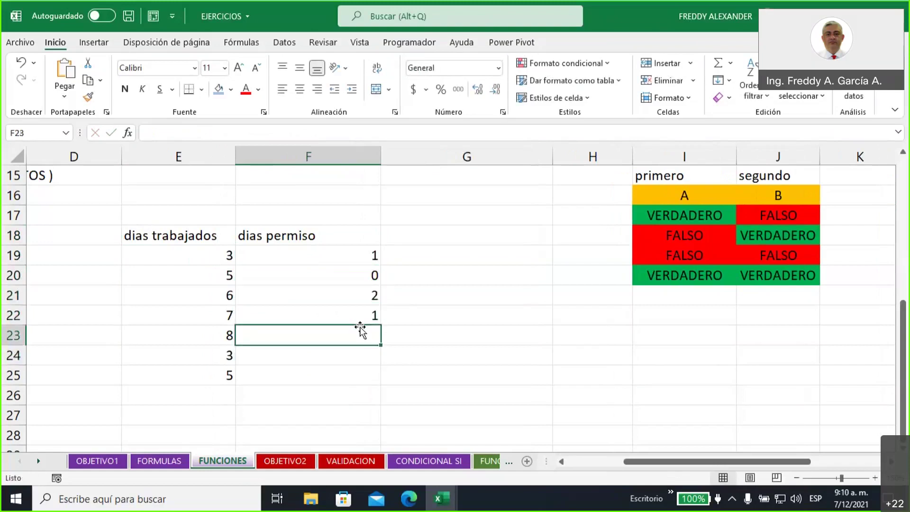
{"action": "type", "text": "2"}
{"action": "key", "text": "Return"}
{"action": "type", "text": "1"}
{"action": "key", "text": "Return"}
{"action": "type", "text": "1"}
Change the number format of cell F24 from date to General
{"action": "key", "text": "Up"}
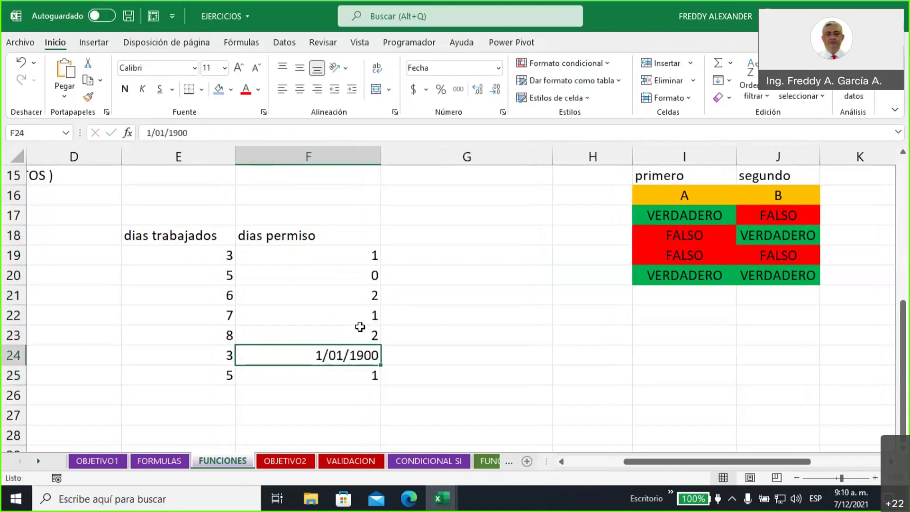
{"action": "left_click", "coordinate": [499, 71]}
{"action": "left_click", "coordinate": [436, 91]}
{"action": "left_click", "coordinate": [442, 282]}
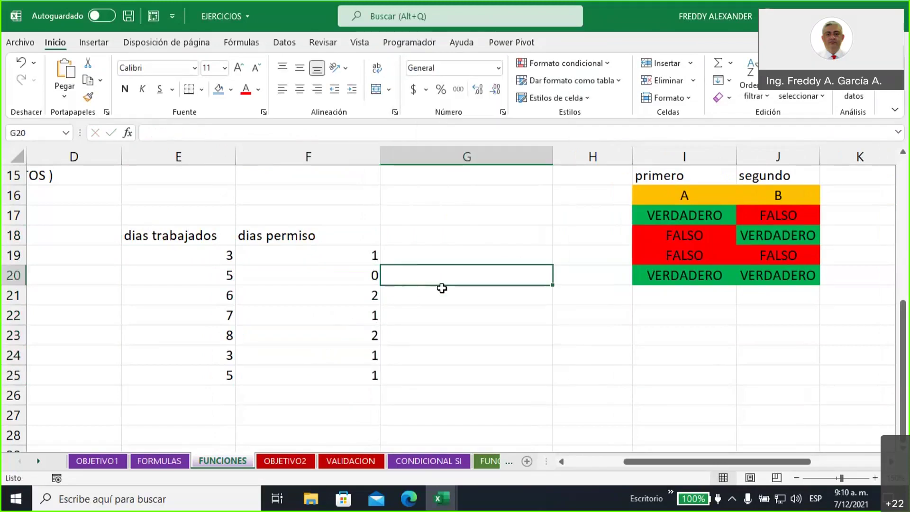
Add the header "total" in cell G18 beside "dias permiso"
{"action": "left_click", "coordinate": [432, 240]}
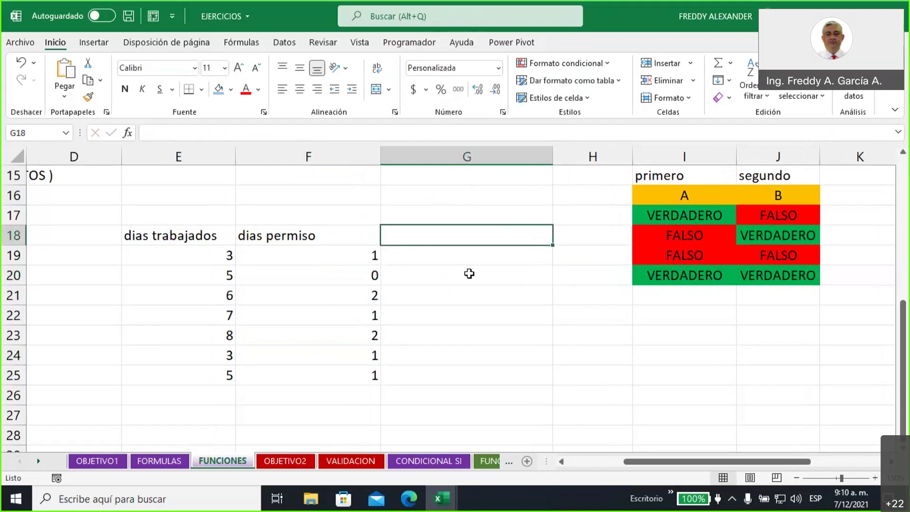
{"action": "type", "text": "tao"}
{"action": "key", "text": "BackSpace"}
{"action": "key", "text": "BackSpace"}
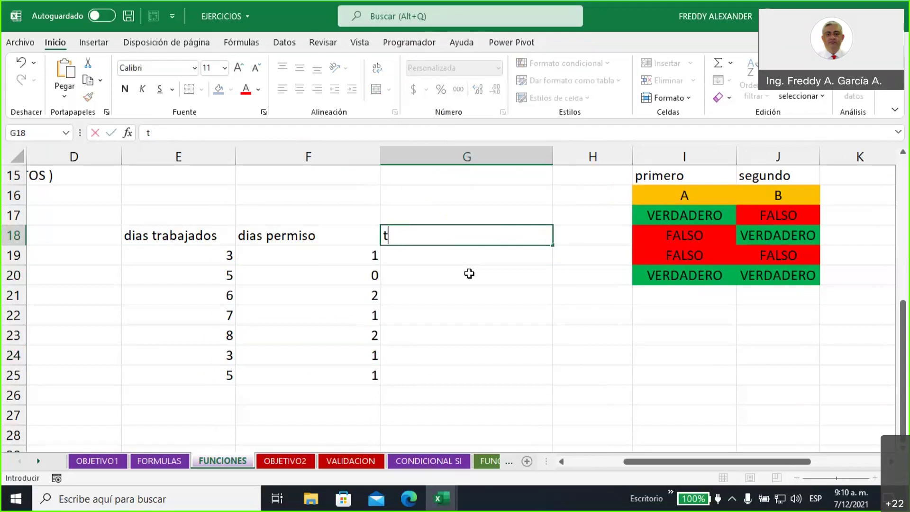
{"action": "type", "text": "otal"}
{"action": "key", "text": "Return"}
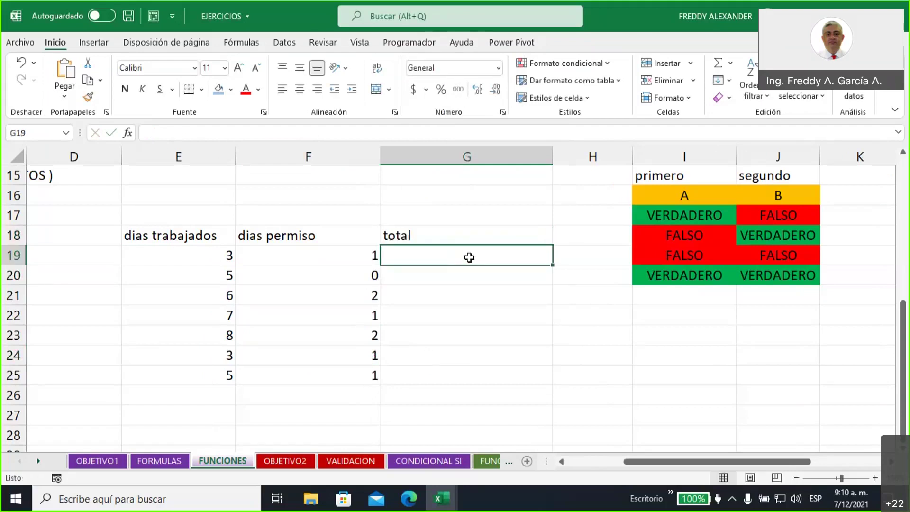
Shade the first total cell, G19, with a light blue fill
{"action": "left_click", "coordinate": [219, 91]}
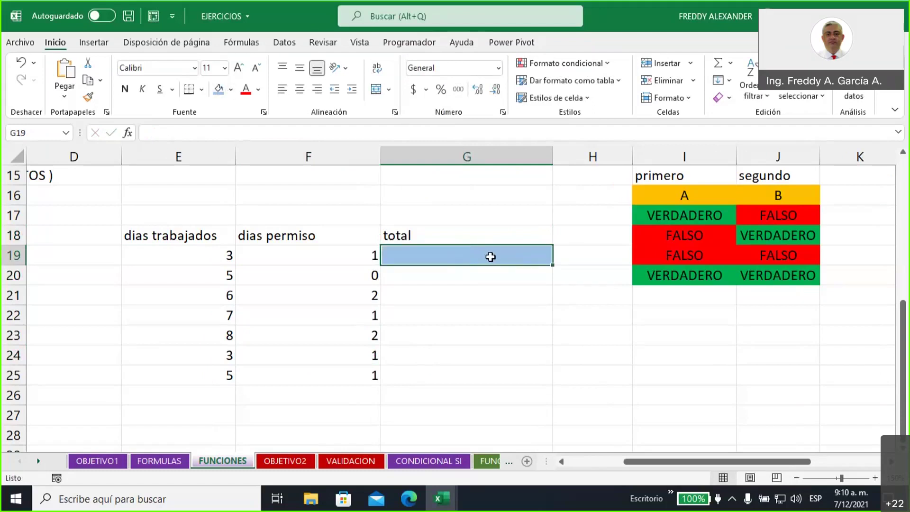
{"action": "left_click", "coordinate": [181, 255]}
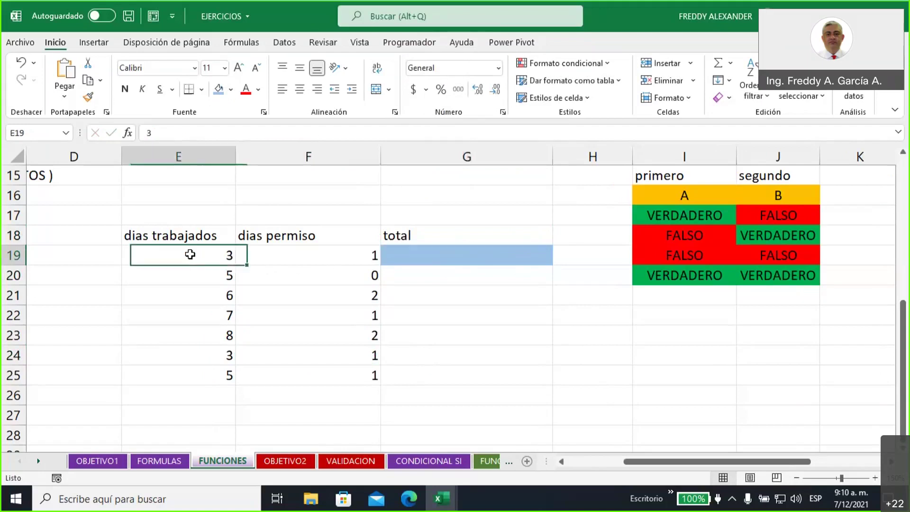
{"action": "left_click", "coordinate": [331, 254]}
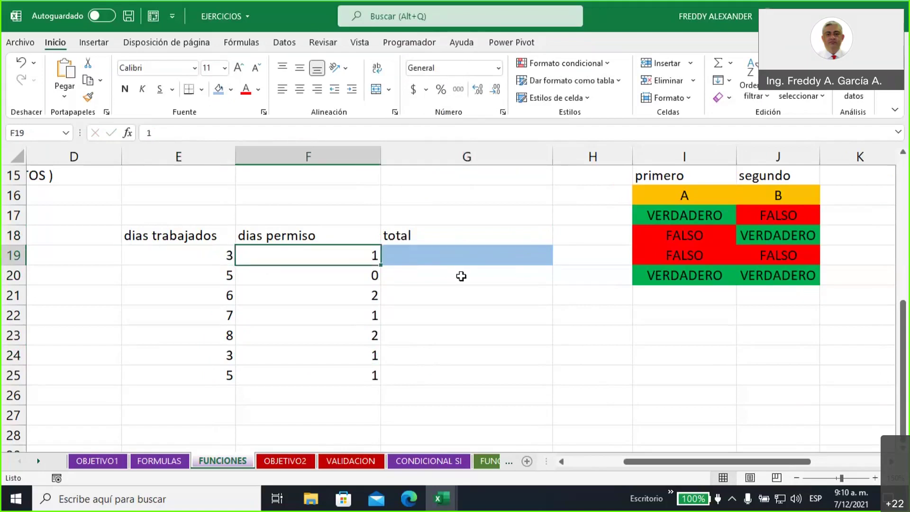
Enter =SUMA(E19;F19) in G19 to add the first row's dias trabajados and dias permiso
{"action": "left_click", "coordinate": [507, 262]}
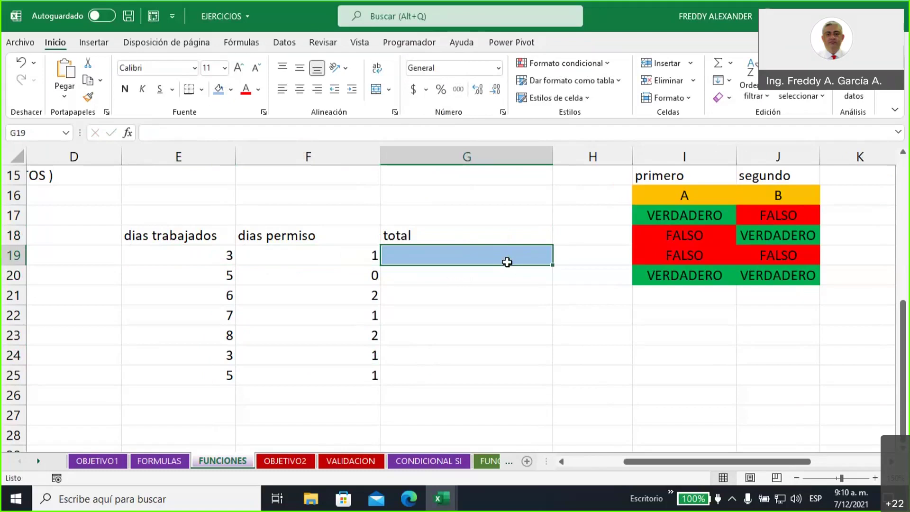
{"action": "type", "text": "=suma"}
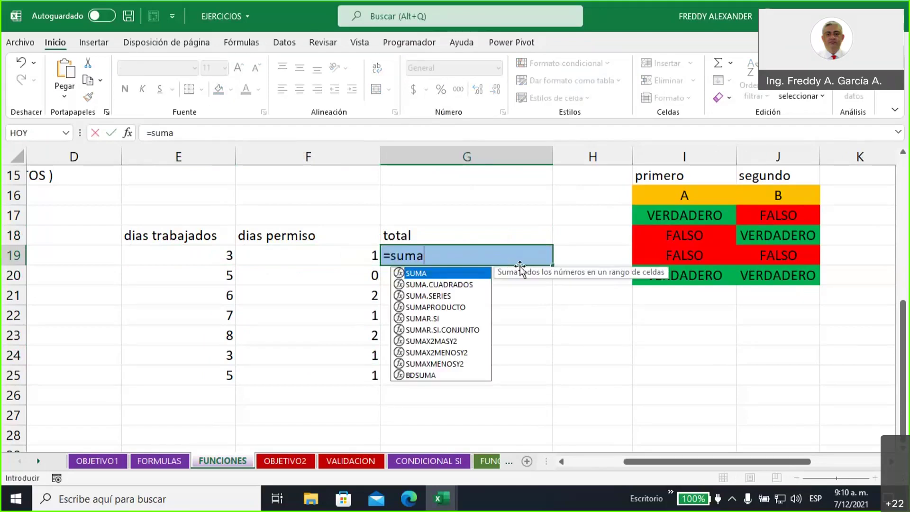
{"action": "double_click", "coordinate": [451, 274]}
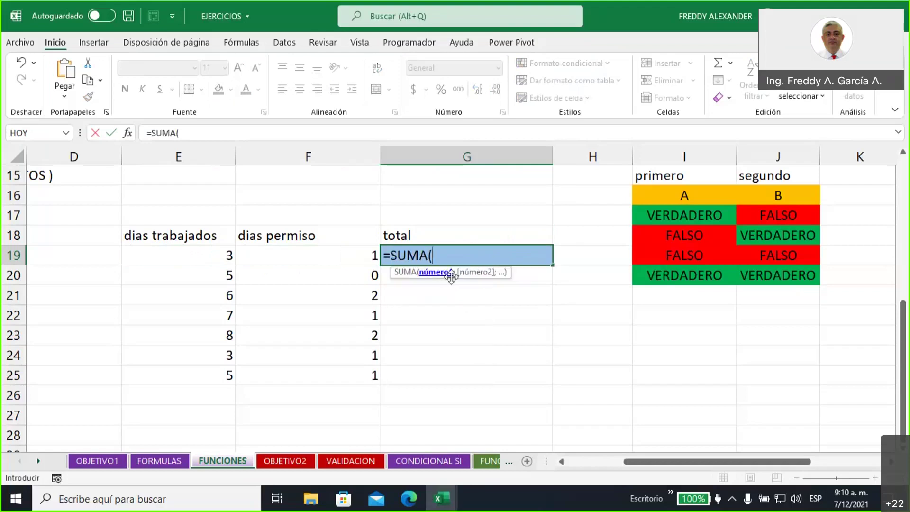
{"action": "left_click", "coordinate": [192, 256]}
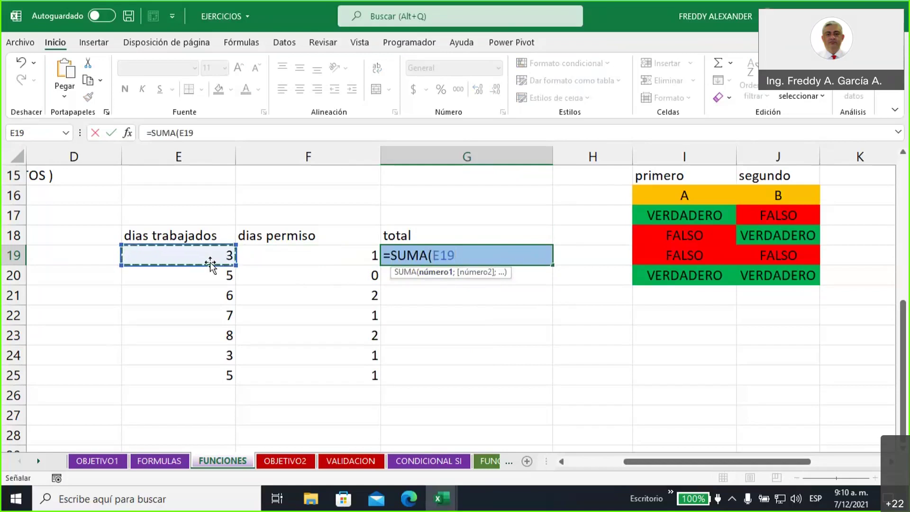
{"action": "type", "text": ";"}
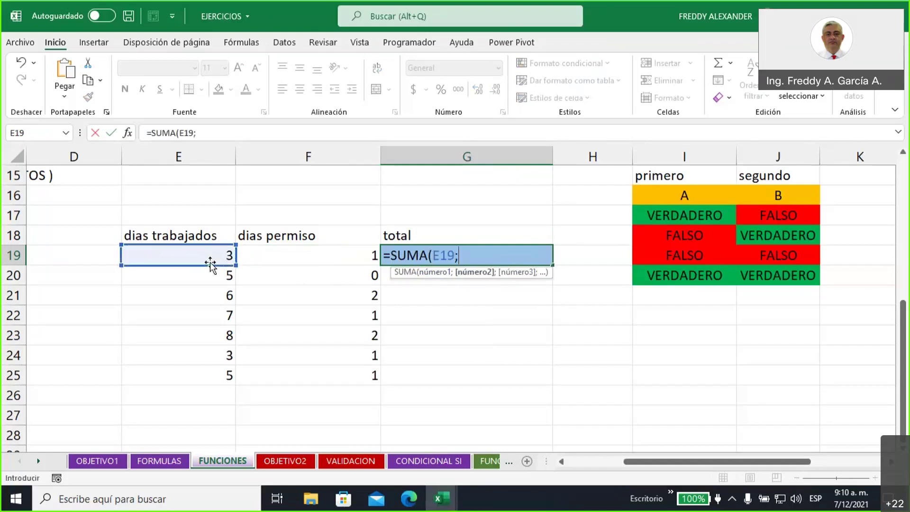
{"action": "left_click", "coordinate": [282, 258]}
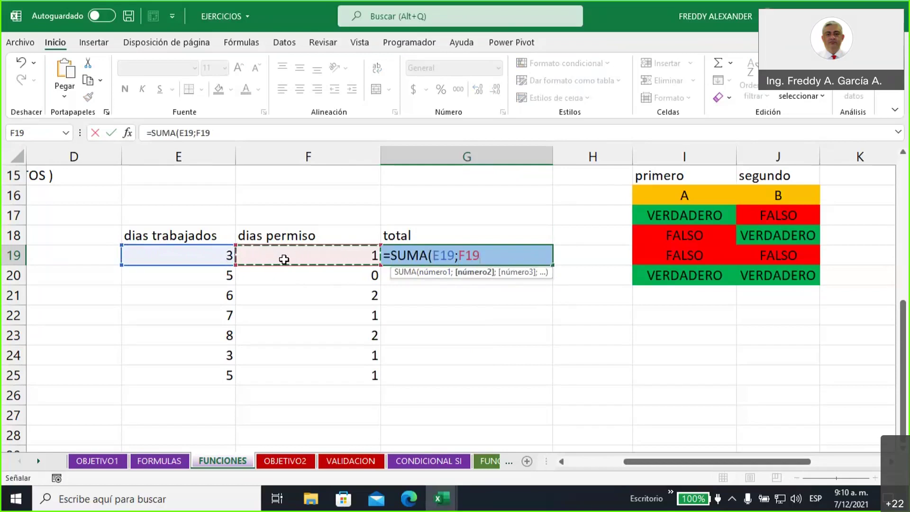
{"action": "type", "text": ")"}
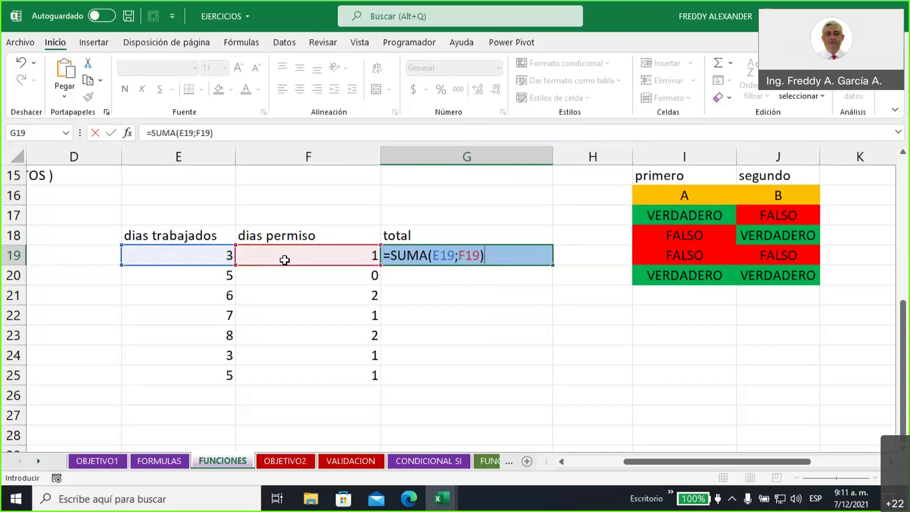
{"action": "key", "text": "Return"}
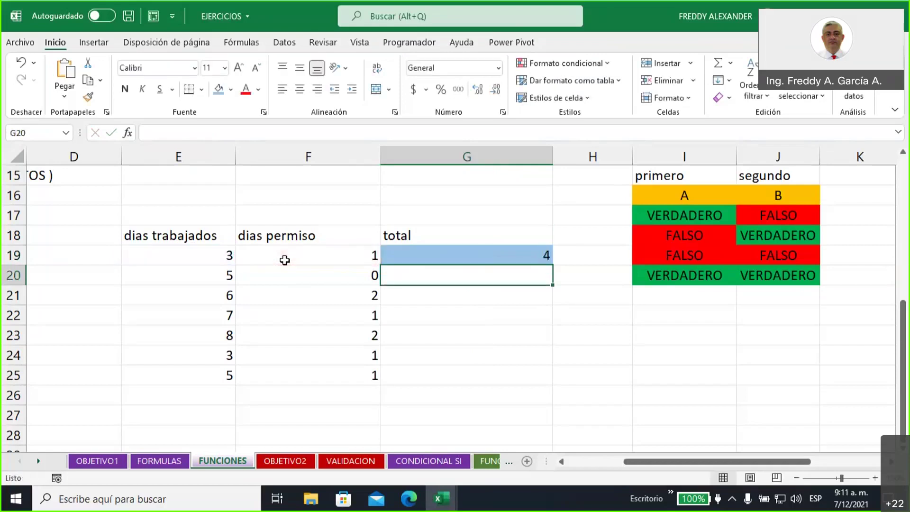
Copy the SUMA formula from G19 down through G25 to total the remaining rows
{"action": "left_click", "coordinate": [433, 256]}
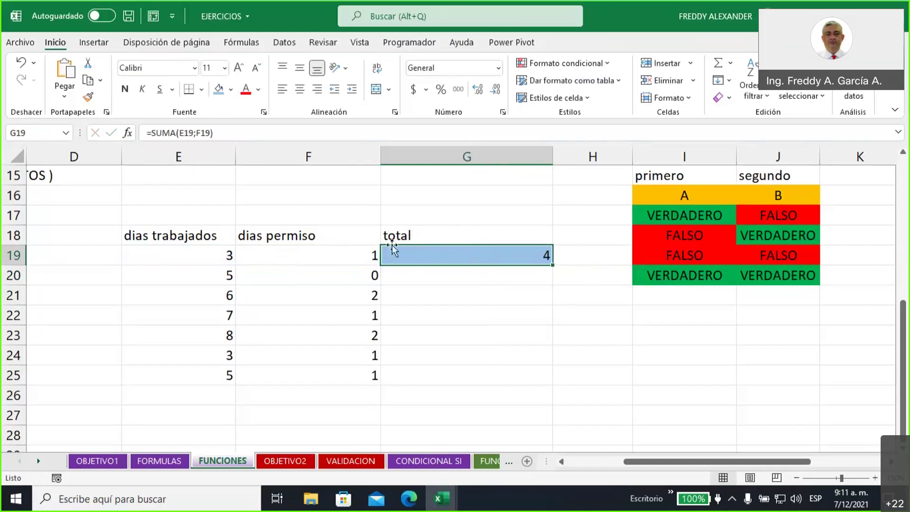
{"action": "left_click_drag", "start_coordinate": [195, 276], "coordinate": [337, 372]}
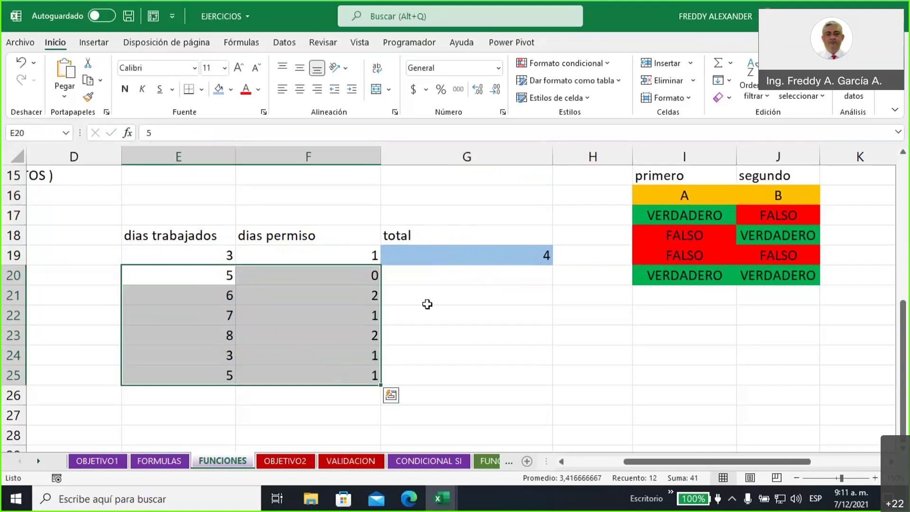
{"action": "left_click_drag", "start_coordinate": [428, 276], "coordinate": [454, 370]}
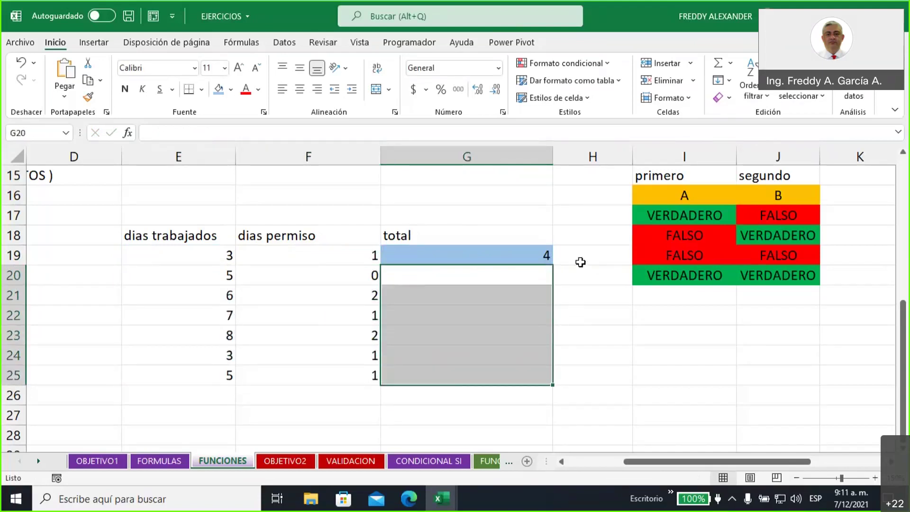
{"action": "left_click", "coordinate": [513, 251]}
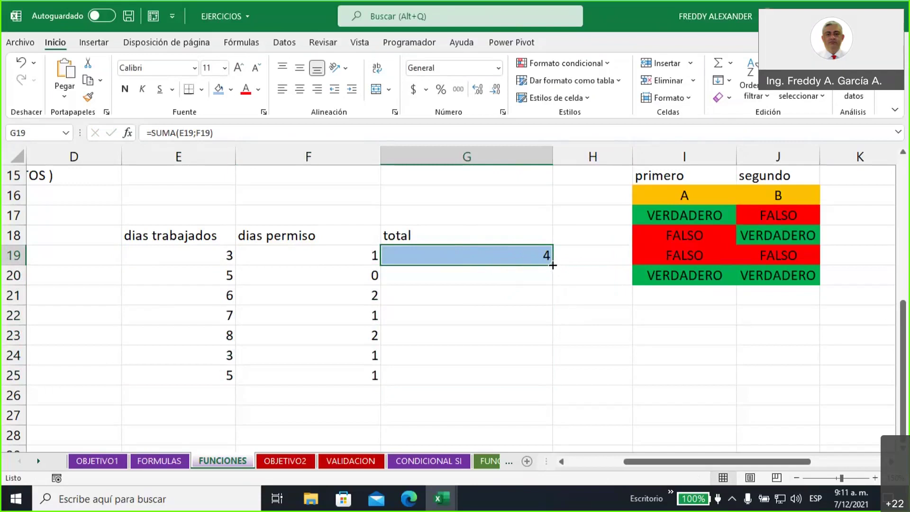
{"action": "left_click_drag", "start_coordinate": [552, 265], "coordinate": [554, 384]}
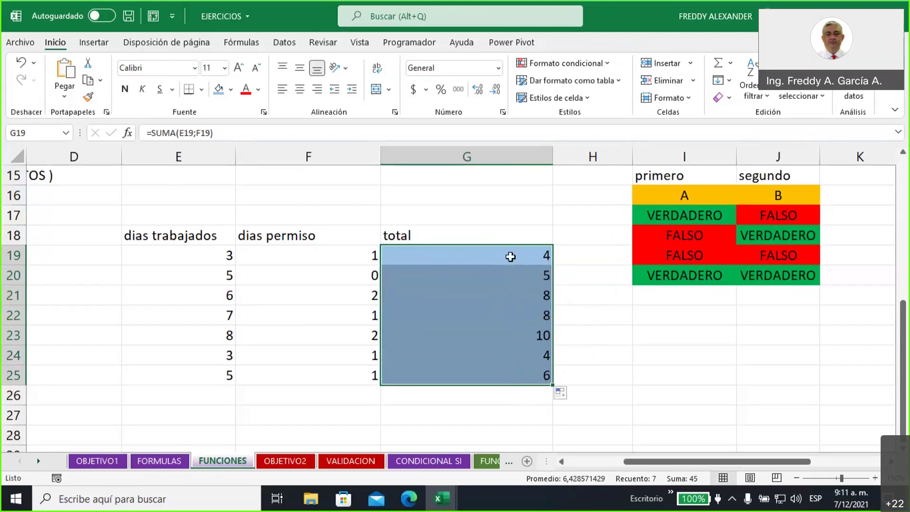
Change the fill of the second total cell, G20, to yellow
{"action": "left_click", "coordinate": [804, 430]}
{"action": "left_click", "coordinate": [475, 269]}
{"action": "key", "text": "Return"}
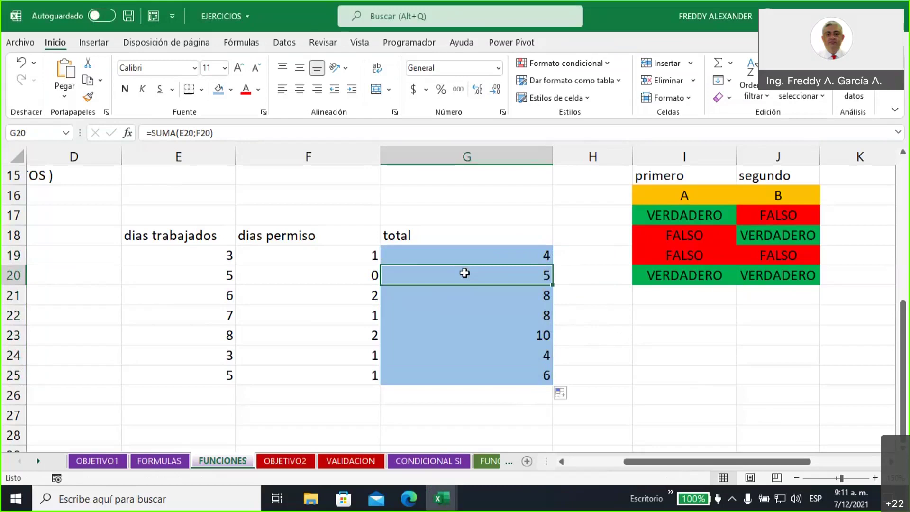
{"action": "left_click", "coordinate": [230, 89]}
{"action": "left_click", "coordinate": [251, 215]}
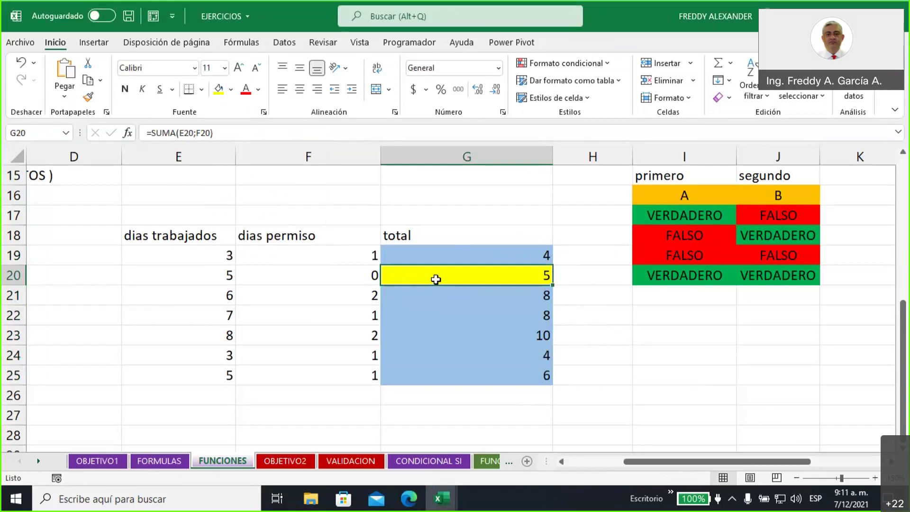
Examine the copied formulas in G20 and G21 to see which cells each one references
{"action": "left_click", "coordinate": [213, 132]}
{"action": "triple_click", "coordinate": [213, 133]}
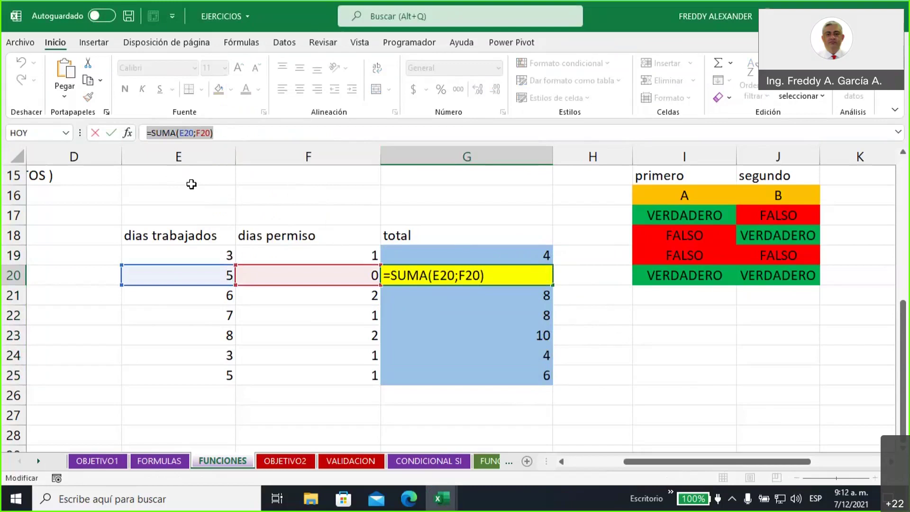
{"action": "left_click", "coordinate": [235, 136]}
{"action": "key", "text": "Return"}
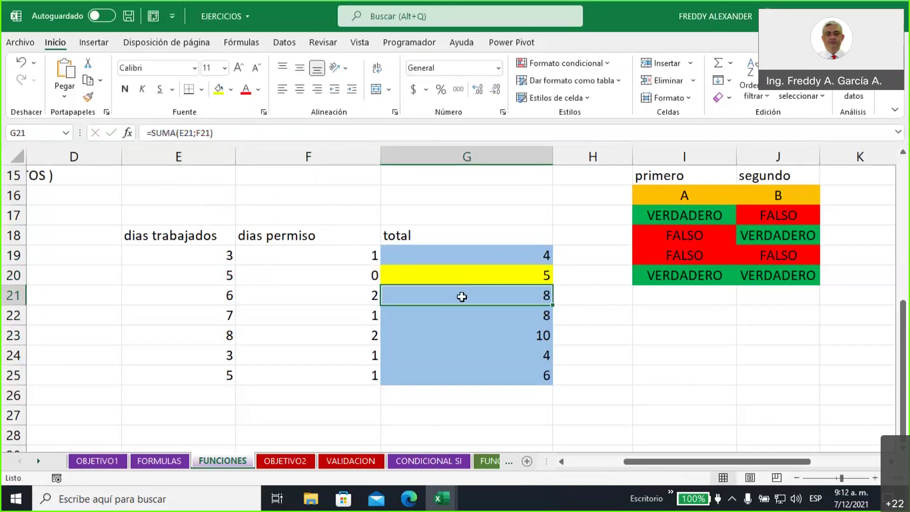
{"action": "left_click_drag", "start_coordinate": [228, 133], "coordinate": [131, 123]}
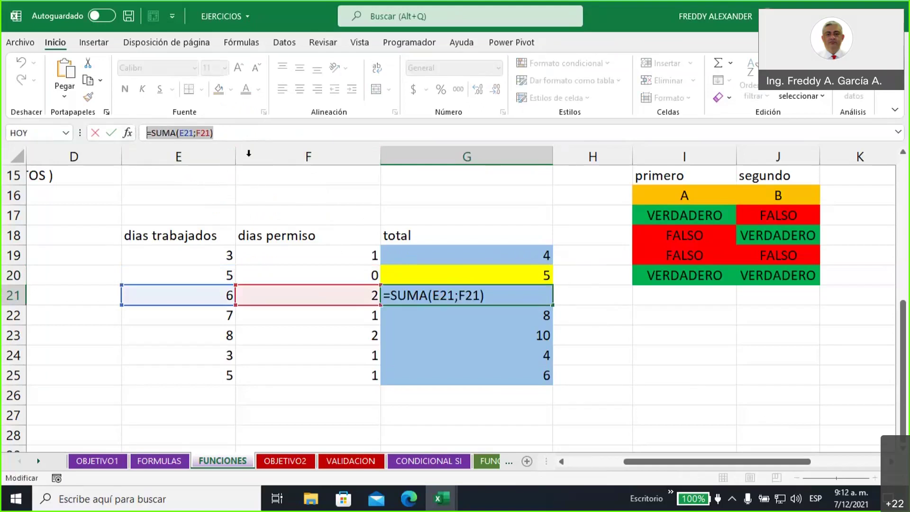
{"action": "left_click", "coordinate": [238, 132]}
{"action": "key", "text": "Return"}
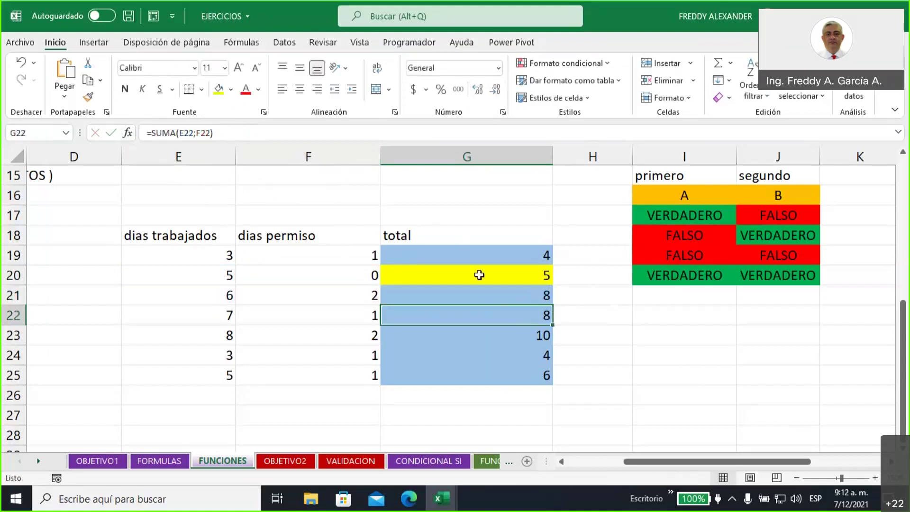
Go through the total cells G19 to G25 and compare the row references in their formulas
{"action": "left_click", "coordinate": [502, 257]}
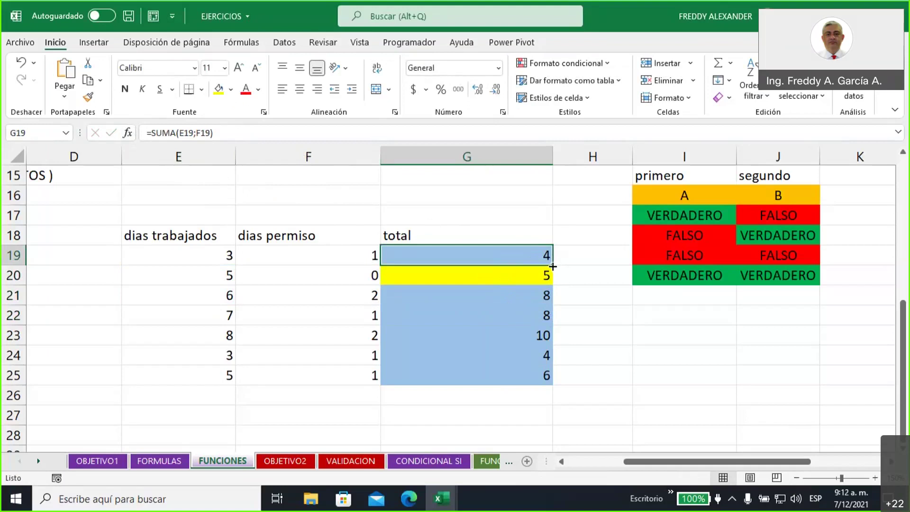
{"action": "left_click", "coordinate": [506, 276]}
{"action": "left_click", "coordinate": [506, 298]}
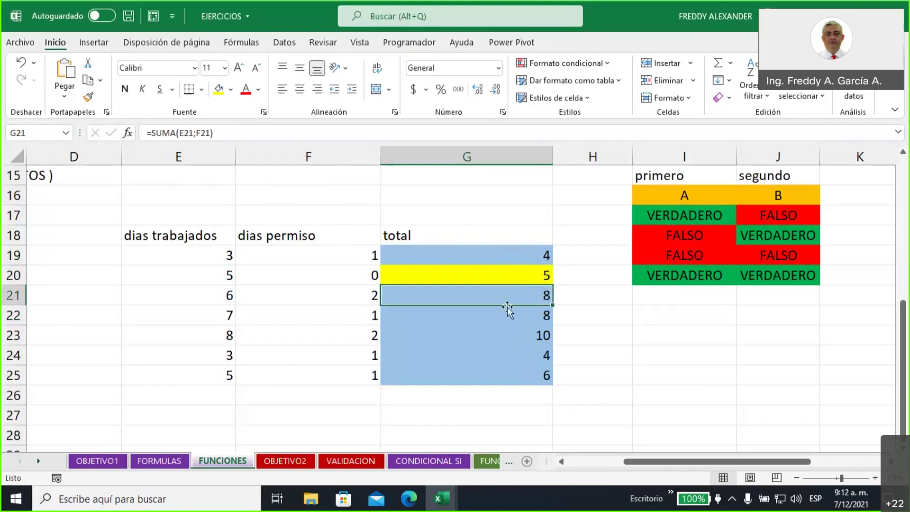
{"action": "left_click", "coordinate": [507, 314]}
{"action": "left_click", "coordinate": [509, 334]}
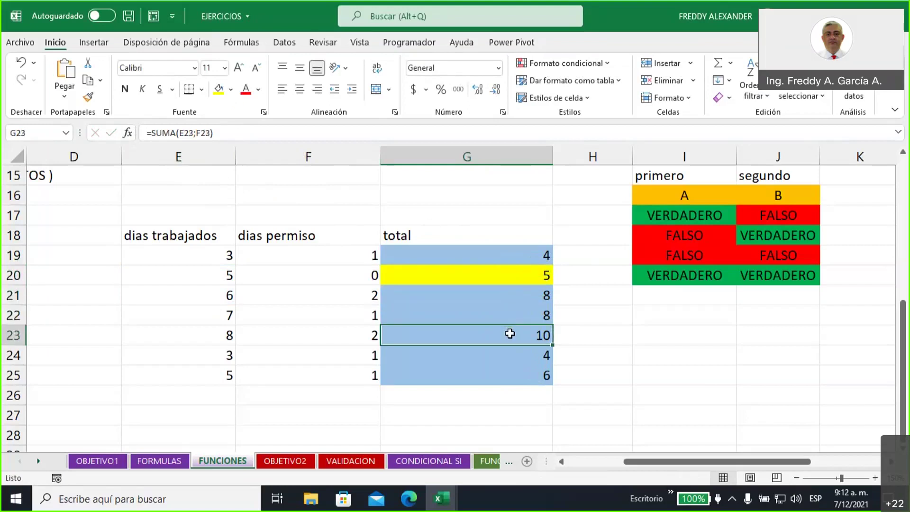
{"action": "left_click", "coordinate": [515, 356]}
{"action": "left_click", "coordinate": [516, 377]}
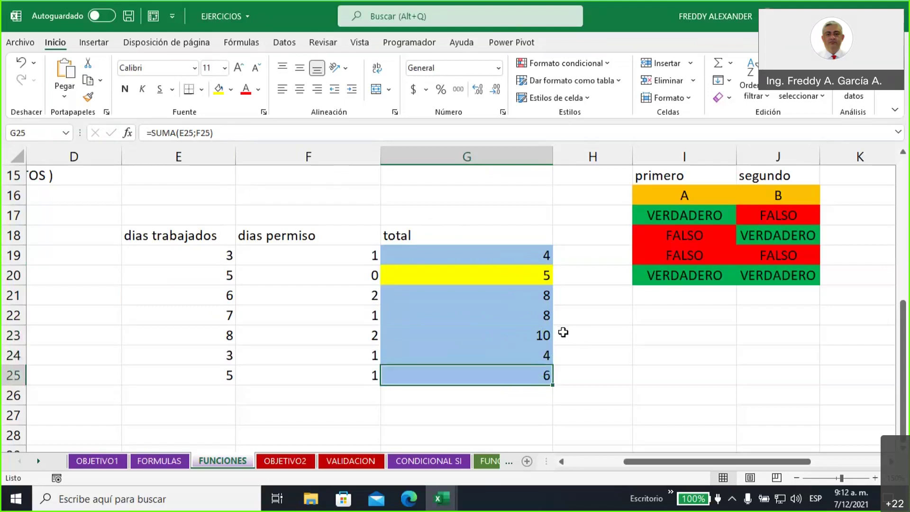
{"action": "left_click", "coordinate": [479, 249]}
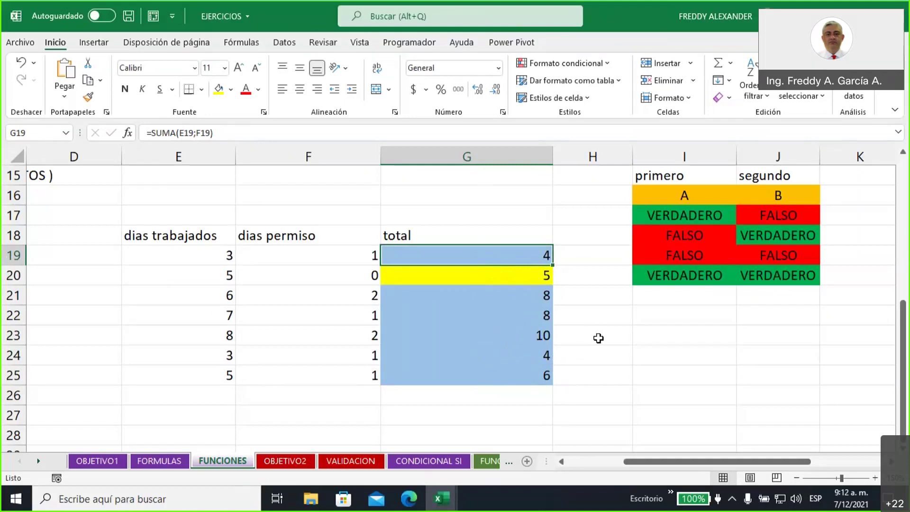
Add the label "dias extra" in E28 below the table and enter 2 in E29
{"action": "scroll", "coordinate": [598, 338], "scroll_direction": "down", "scroll_amount": 1}
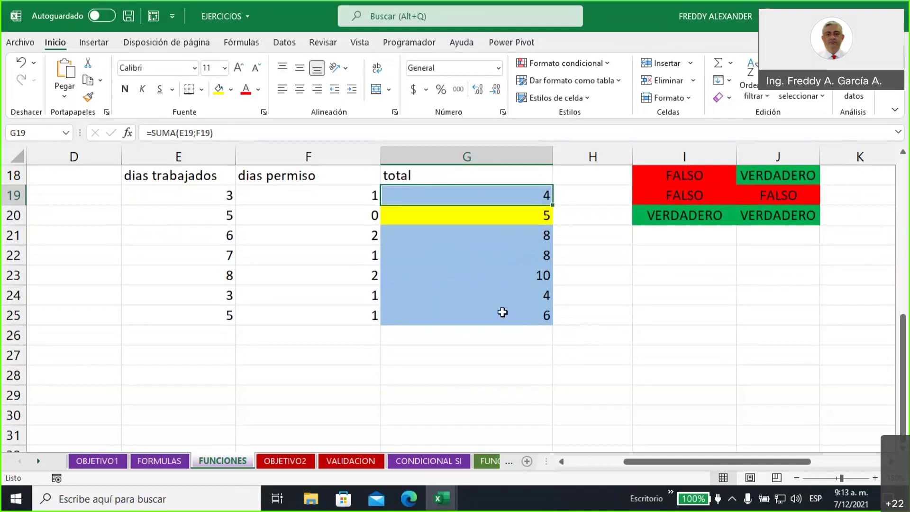
{"action": "scroll", "coordinate": [269, 417], "scroll_direction": "down", "scroll_amount": 1}
{"action": "scroll", "coordinate": [268, 417], "scroll_direction": "up", "scroll_amount": 1}
{"action": "left_click", "coordinate": [148, 374]}
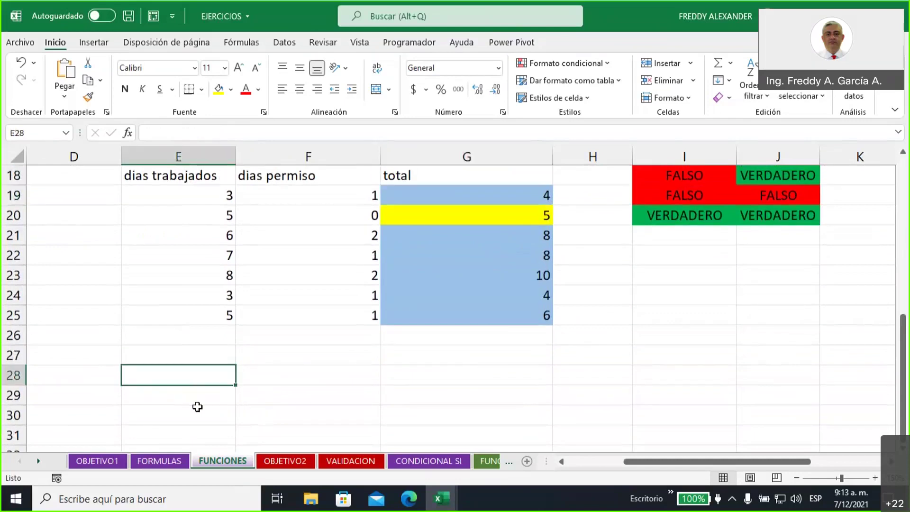
{"action": "type", "text": "dias"}
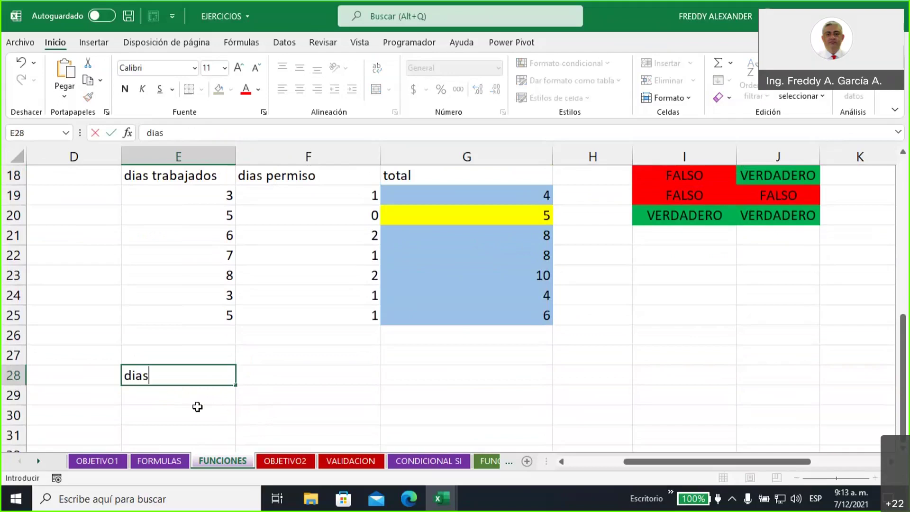
{"action": "type", "text": " extra"}
{"action": "key", "text": "Return"}
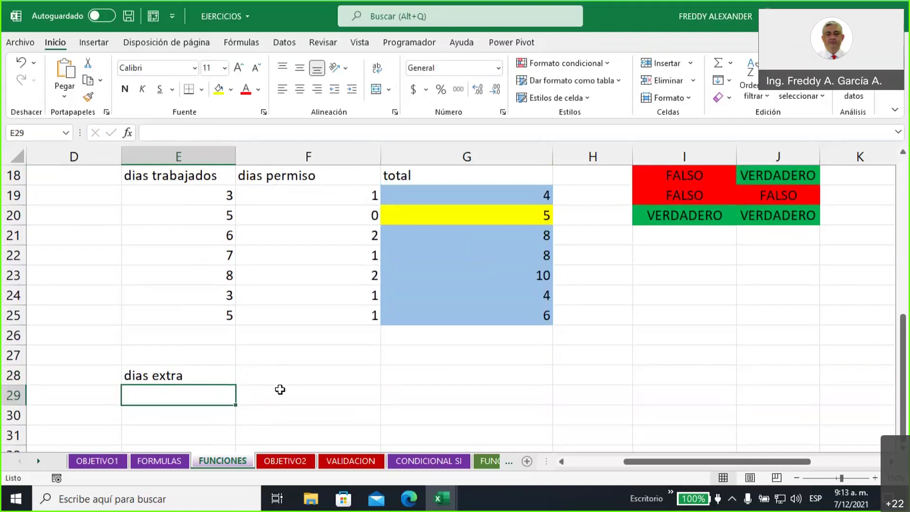
{"action": "type", "text": "2"}
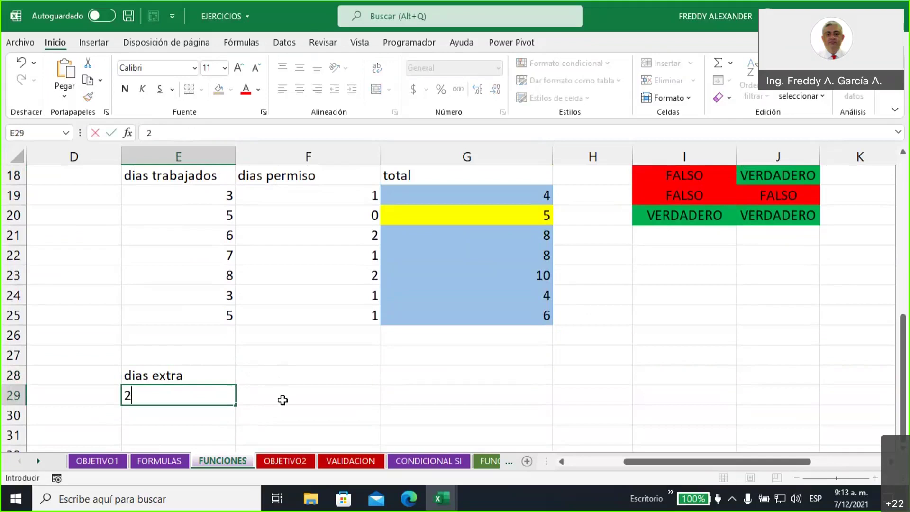
{"action": "key", "text": "Tab"}
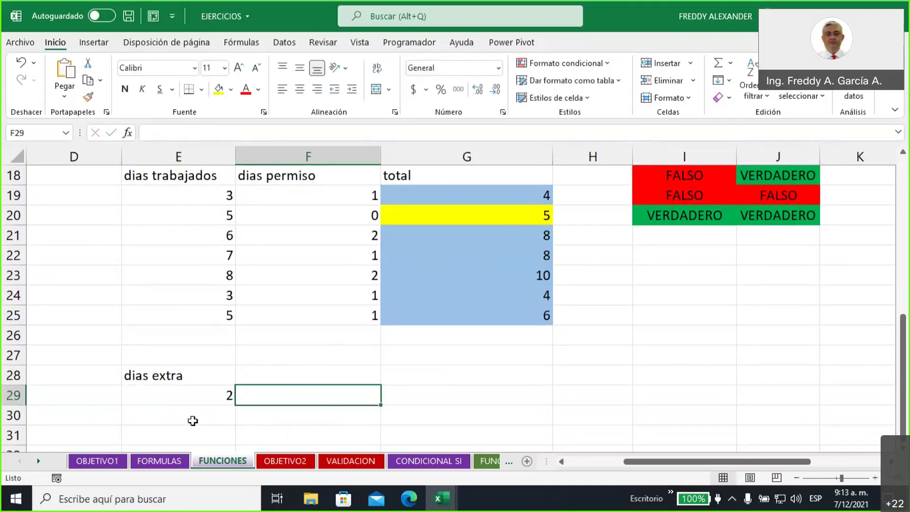
{"action": "left_click", "coordinate": [189, 392]}
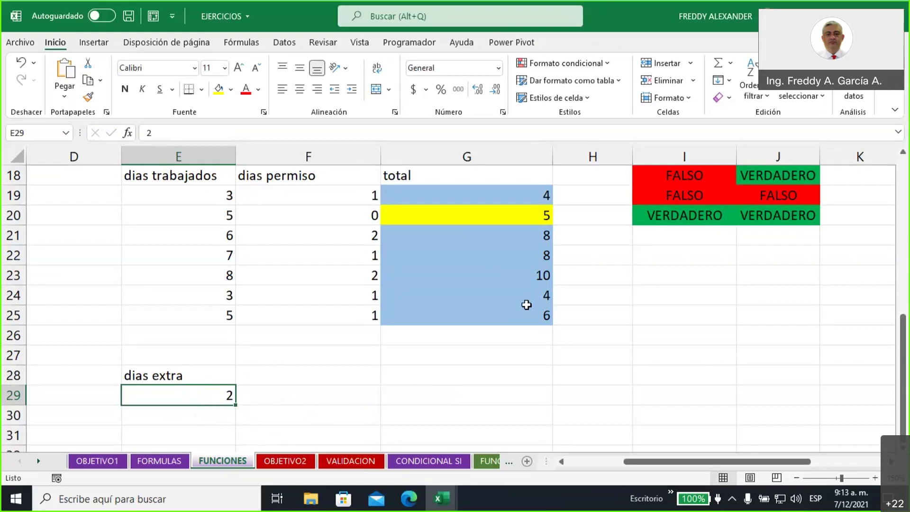
Insert a new empty column directly after the total column G
{"action": "left_click", "coordinate": [591, 156]}
{"action": "right_click", "coordinate": [591, 156]}
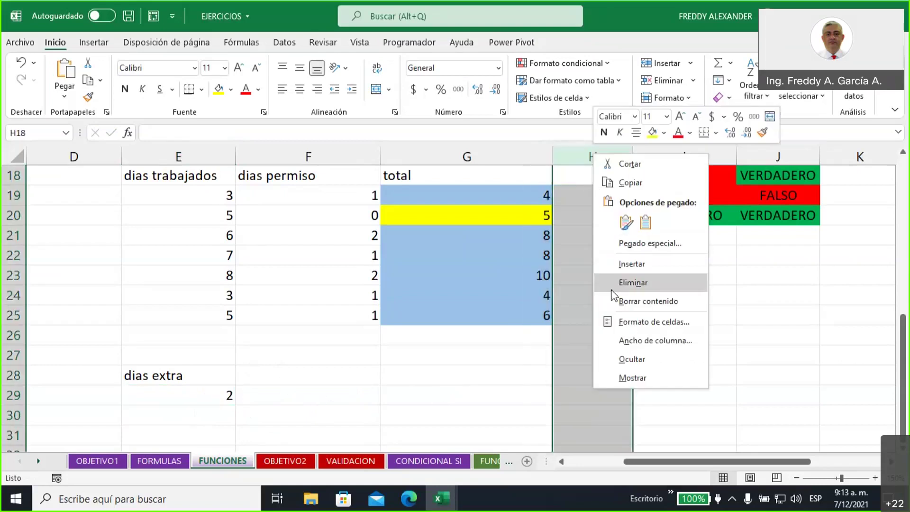
{"action": "left_click", "coordinate": [636, 266]}
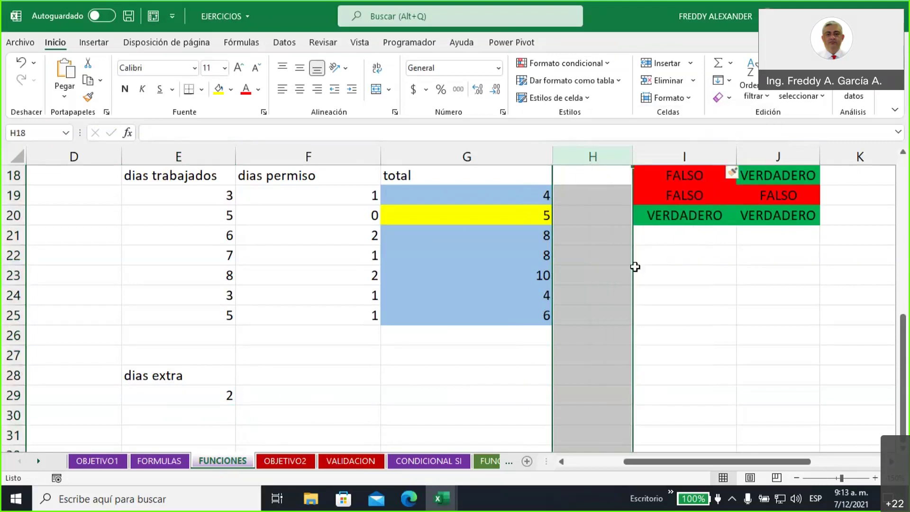
{"action": "left_click_drag", "start_coordinate": [631, 465], "coordinate": [649, 464]}
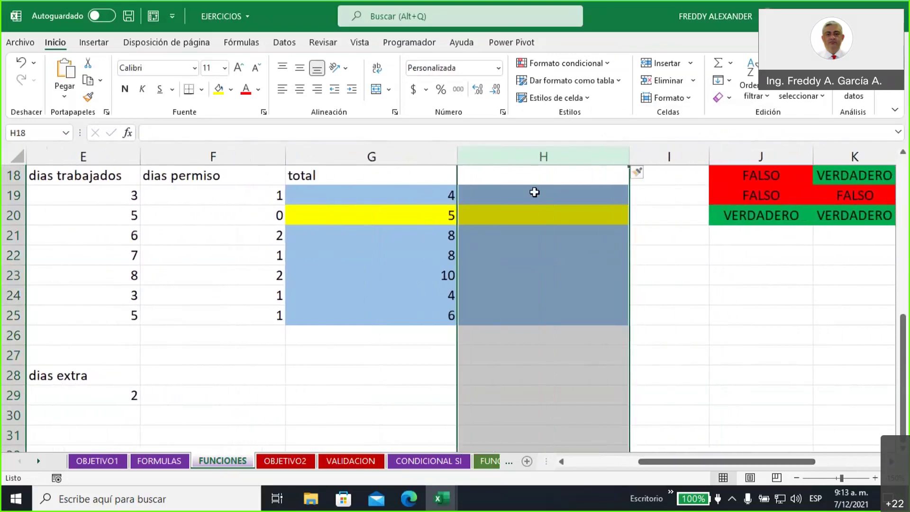
Remove the fill colour from cells H19 to H25 in the new column
{"action": "left_click_drag", "start_coordinate": [534, 193], "coordinate": [542, 310]}
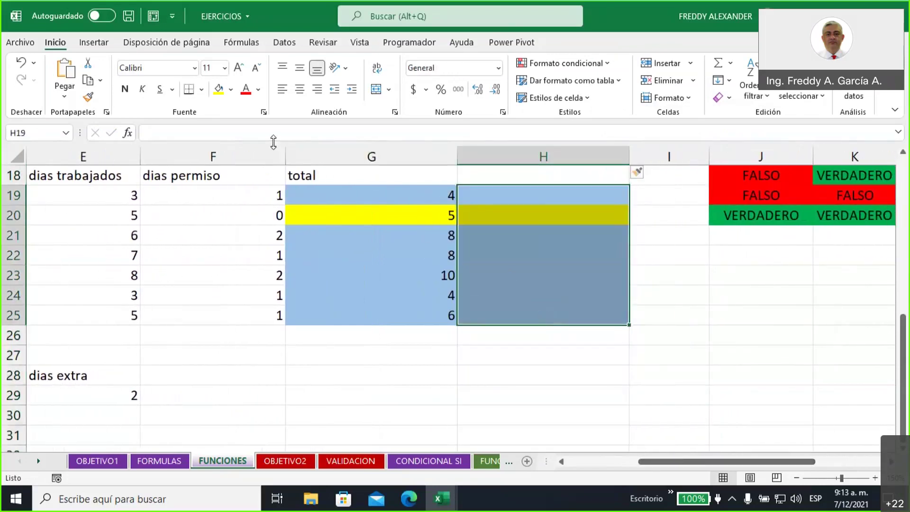
{"action": "left_click", "coordinate": [232, 90]}
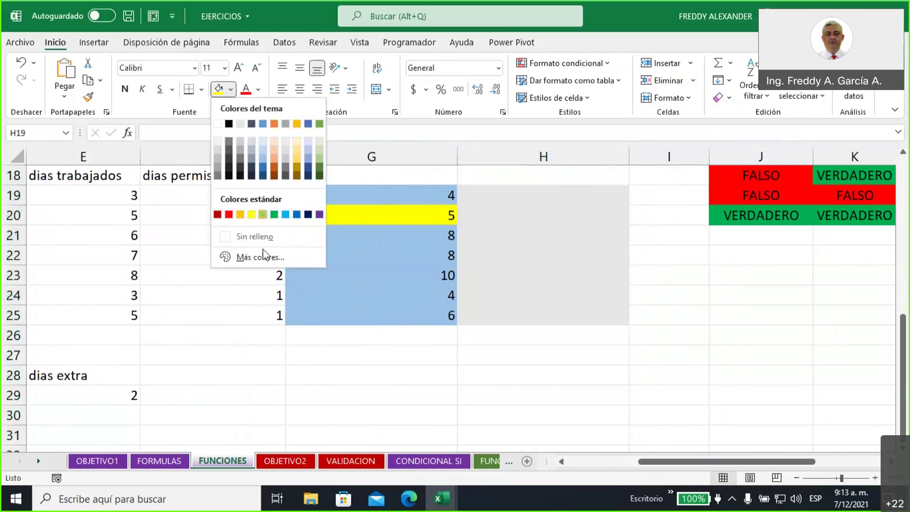
{"action": "left_click", "coordinate": [258, 238]}
{"action": "left_click", "coordinate": [555, 262]}
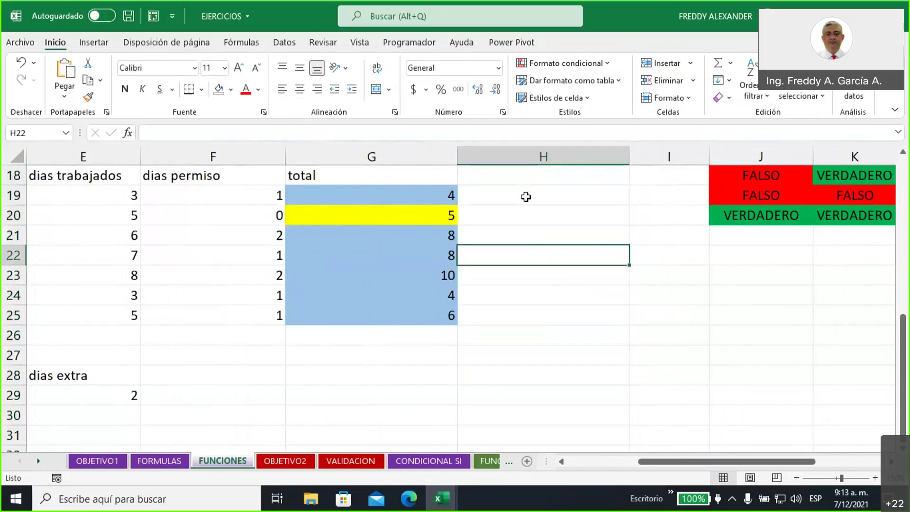
Enter the heading "total + dias extra" in H18, beside the total heading
{"action": "left_click", "coordinate": [526, 196]}
{"action": "left_click", "coordinate": [417, 193]}
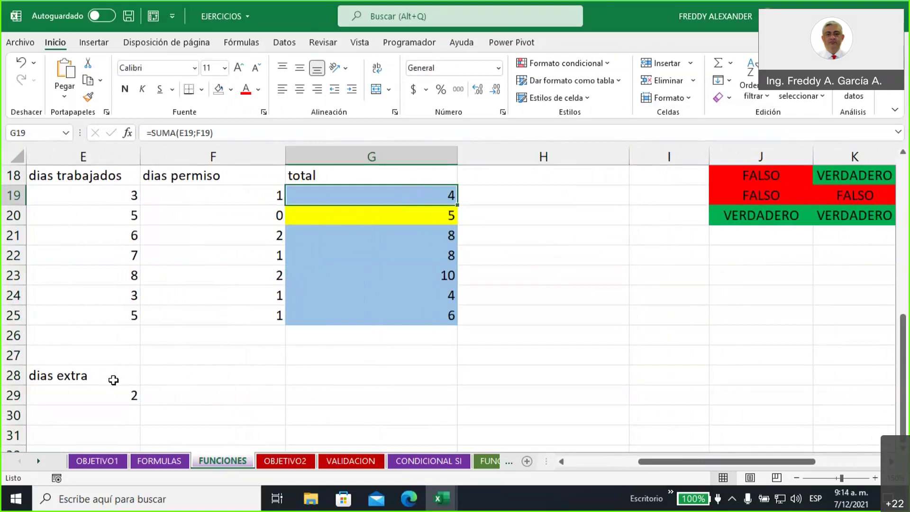
{"action": "left_click", "coordinate": [525, 173]}
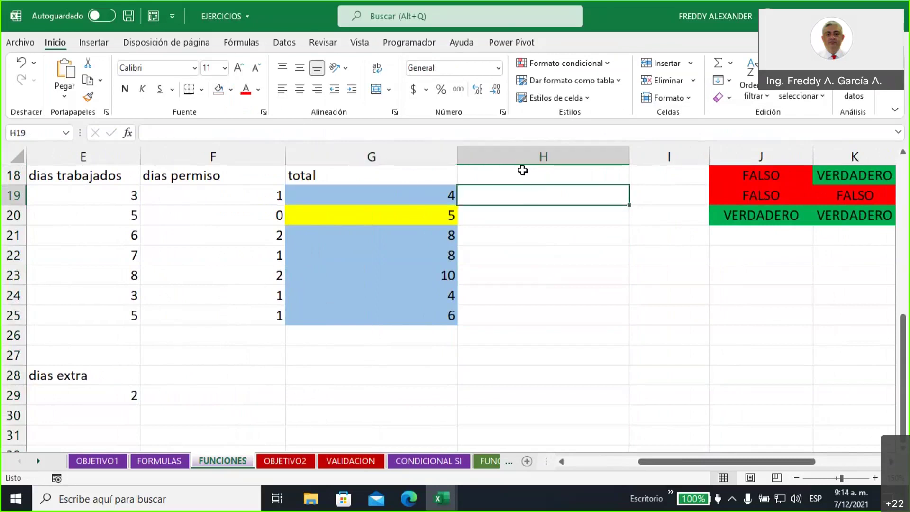
{"action": "type", "text": "tto"}
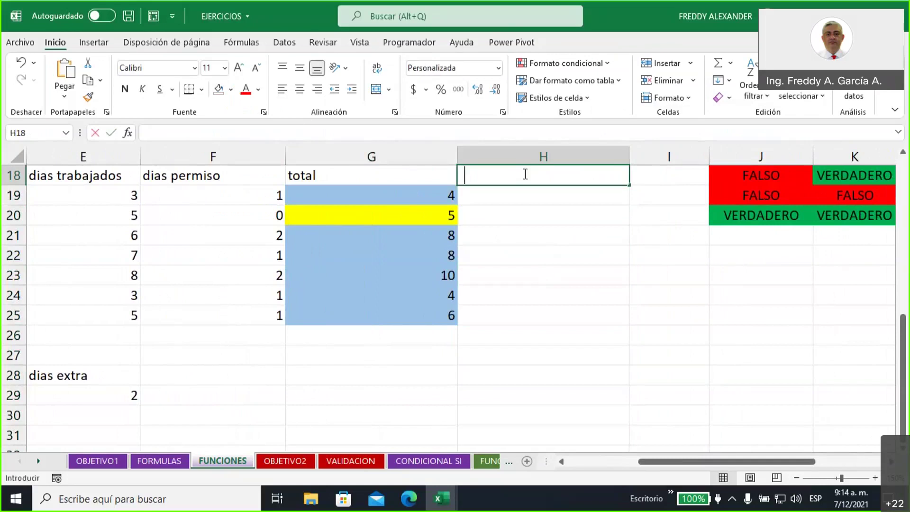
{"action": "key", "text": "BackSpace"}
{"action": "key", "text": "BackSpace"}
{"action": "type", "text": "ot"}
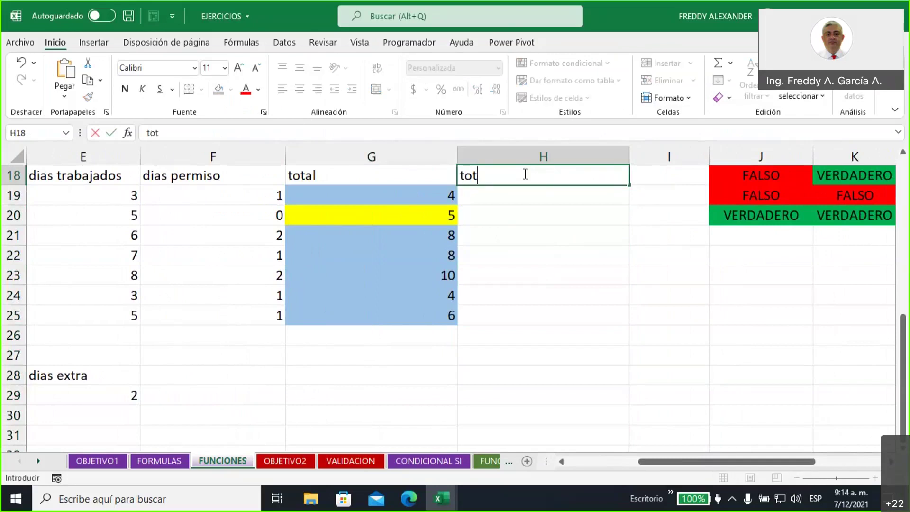
{"action": "type", "text": "al + dias extra"}
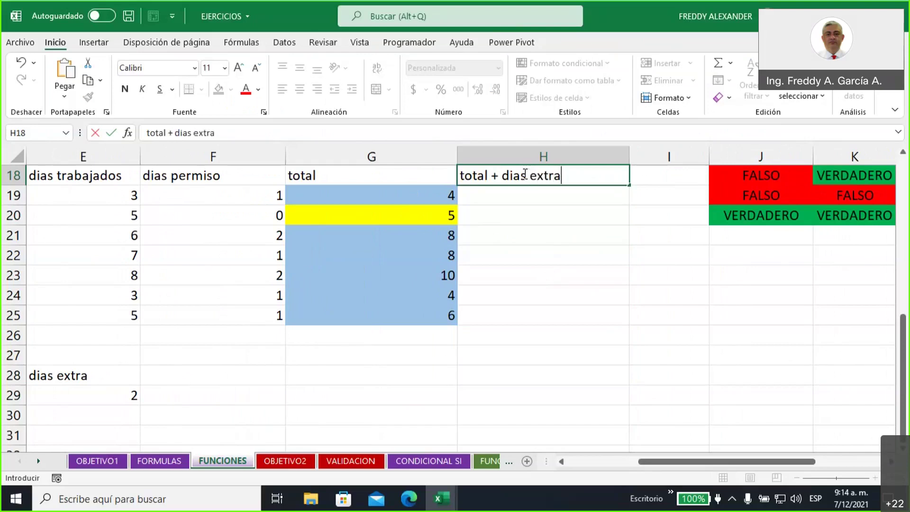
Enter the formula =SUMA(G19;E29) in H19 to add the extra days to the first total
{"action": "left_click", "coordinate": [539, 198]}
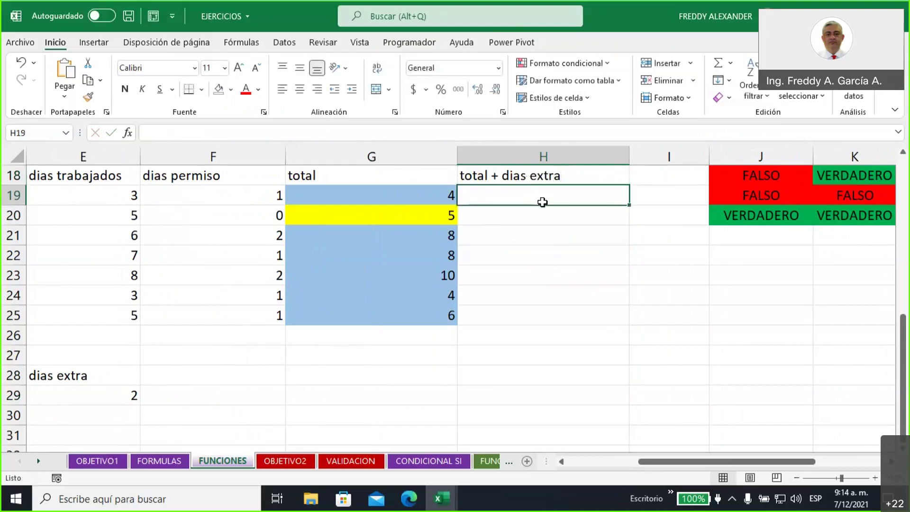
{"action": "type", "text": "="}
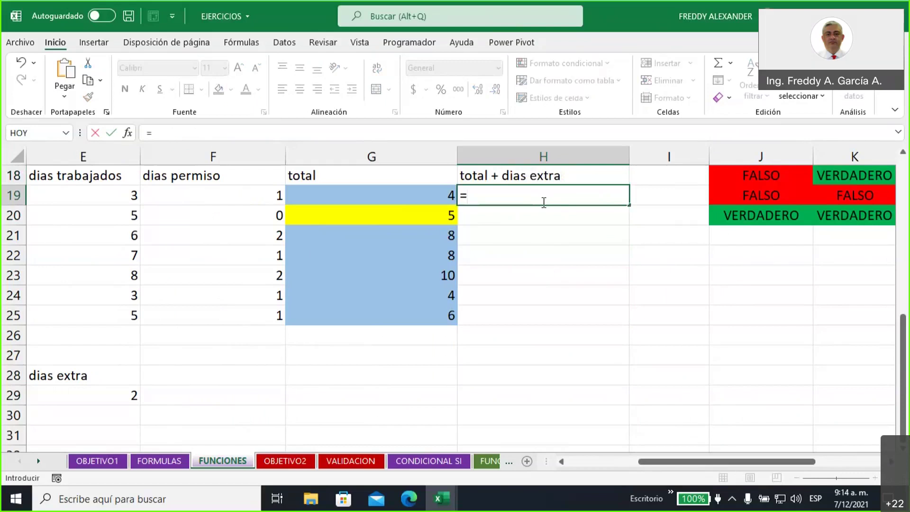
{"action": "left_click", "coordinate": [404, 196]}
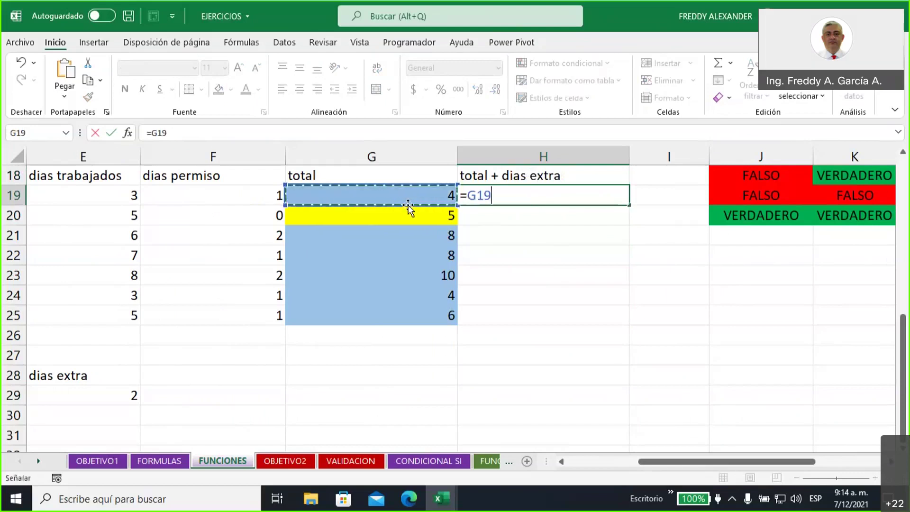
{"action": "key", "text": "BackSpace"}
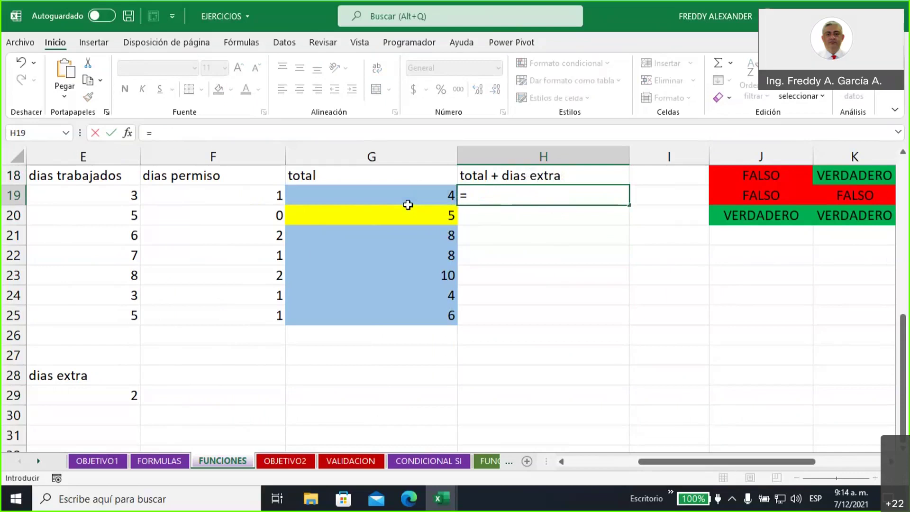
{"action": "type", "text": "suma"}
{"action": "double_click", "coordinate": [496, 211]}
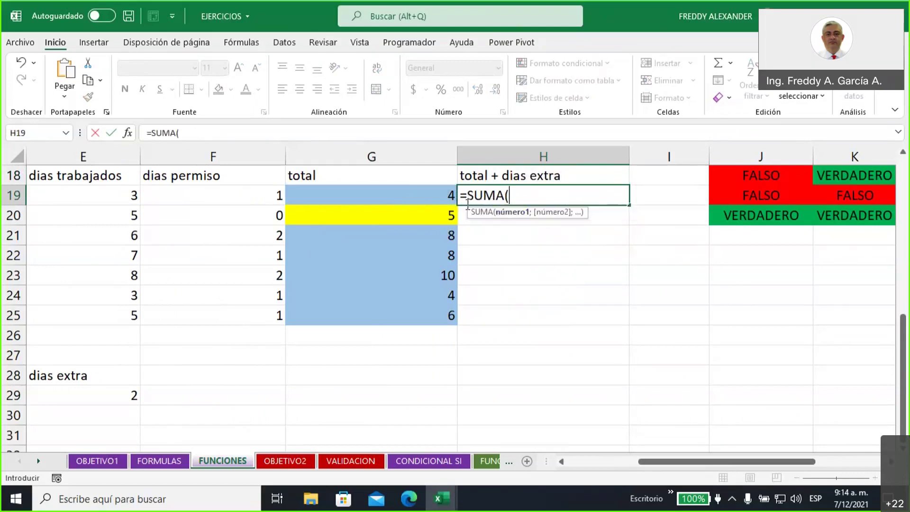
{"action": "left_click", "coordinate": [425, 195]}
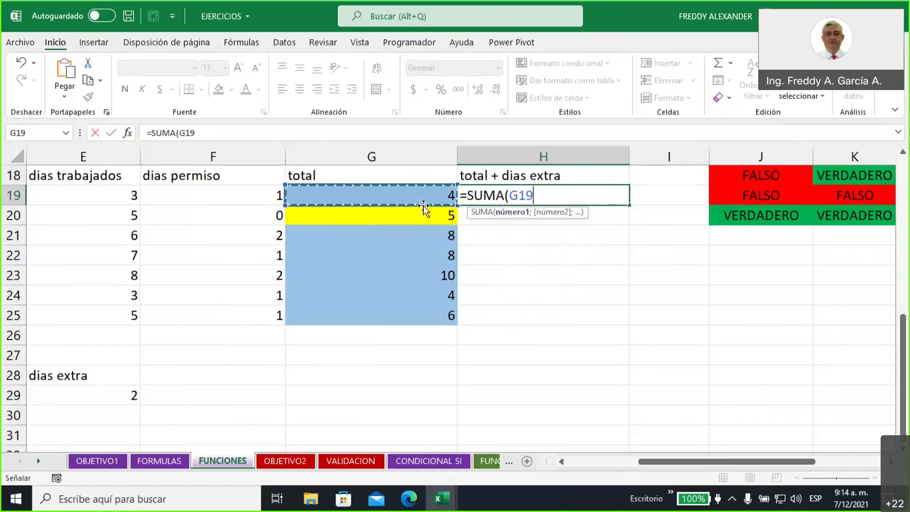
{"action": "type", "text": ";"}
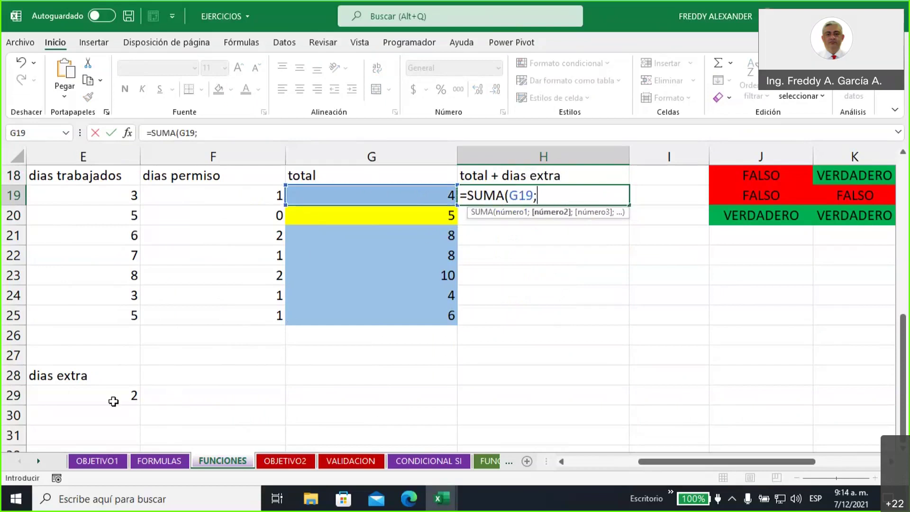
{"action": "left_click", "coordinate": [113, 401]}
{"action": "type", "text": ")"}
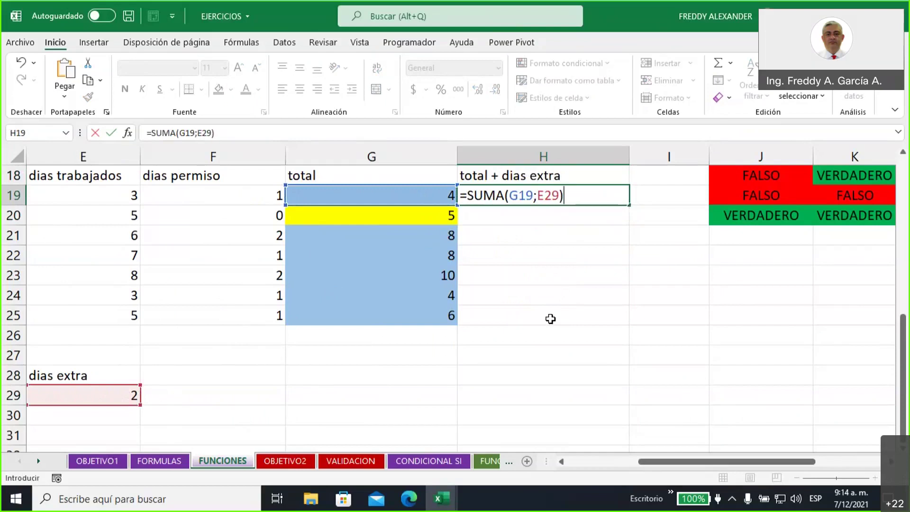
{"action": "key", "text": "Return"}
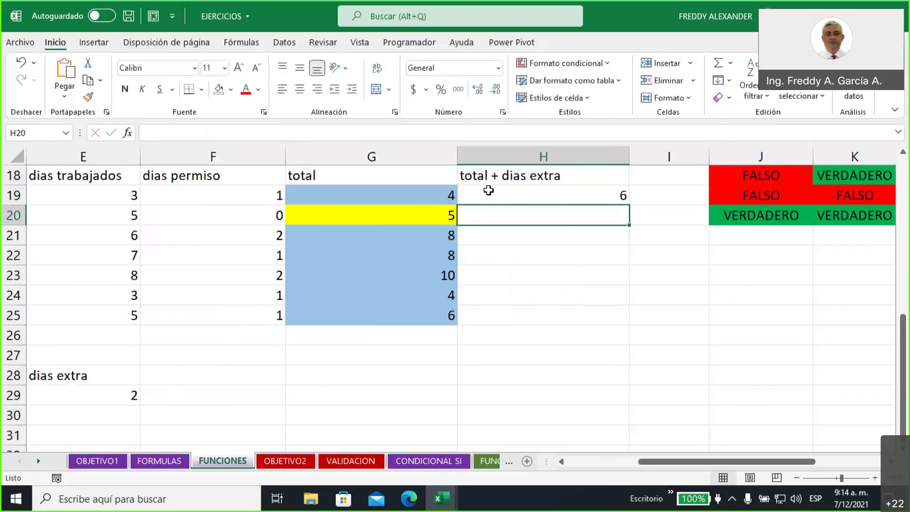
Copy the H19 formula down to H20 and examine both cell references in the copy
{"action": "left_click", "coordinate": [488, 190]}
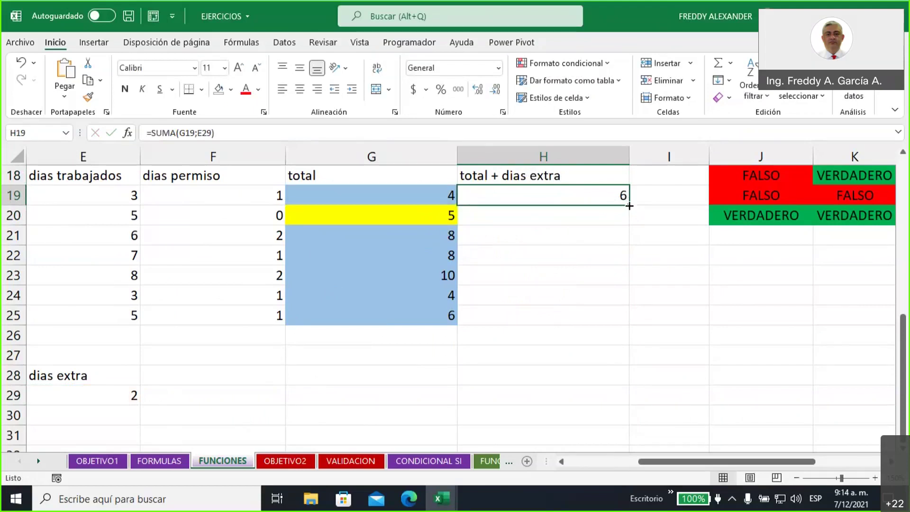
{"action": "left_click_drag", "start_coordinate": [630, 210], "coordinate": [633, 225]}
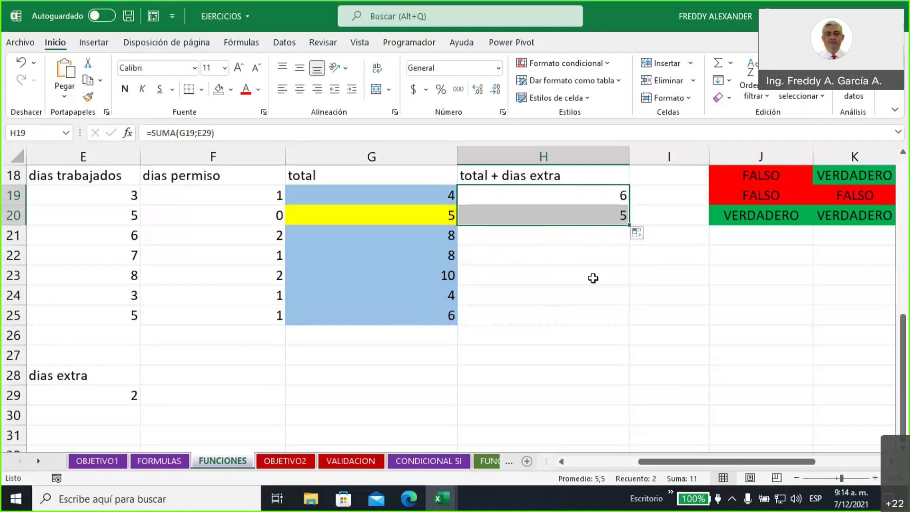
{"action": "left_click", "coordinate": [537, 210]}
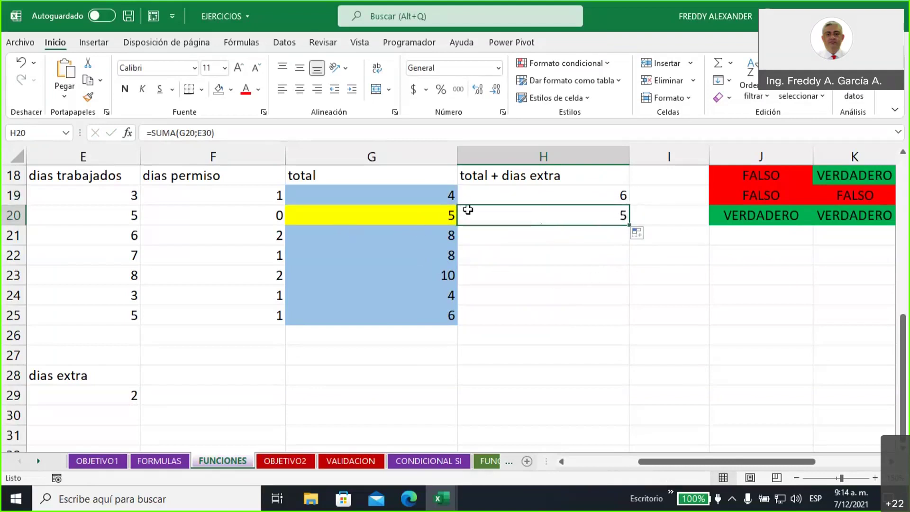
{"action": "left_click_drag", "start_coordinate": [180, 132], "coordinate": [197, 133]}
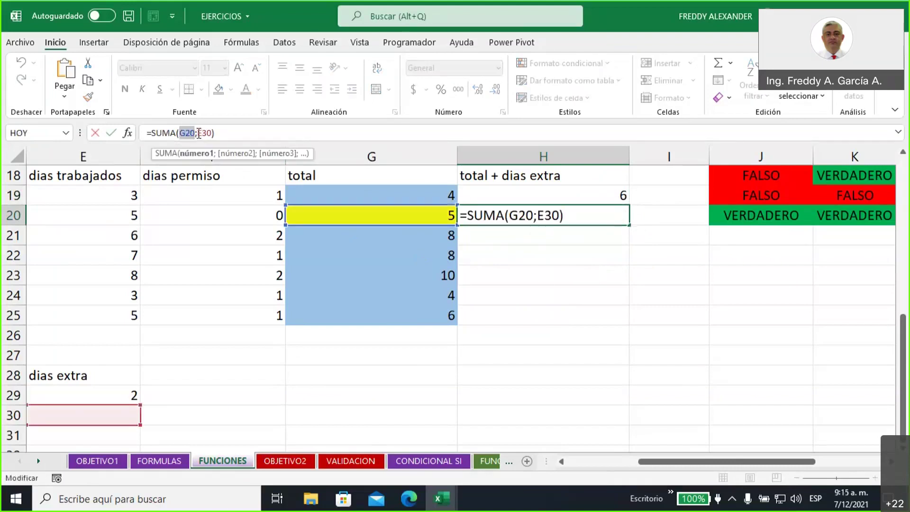
{"action": "left_click_drag", "start_coordinate": [198, 132], "coordinate": [211, 132]}
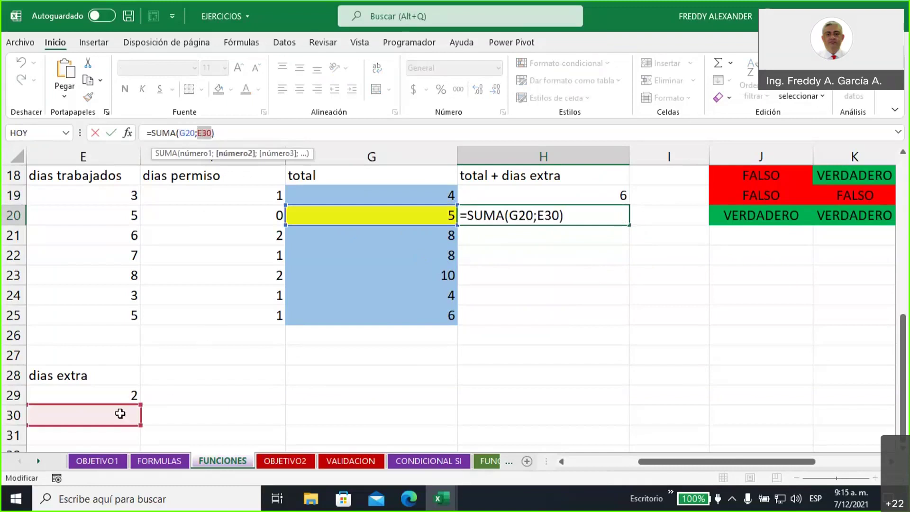
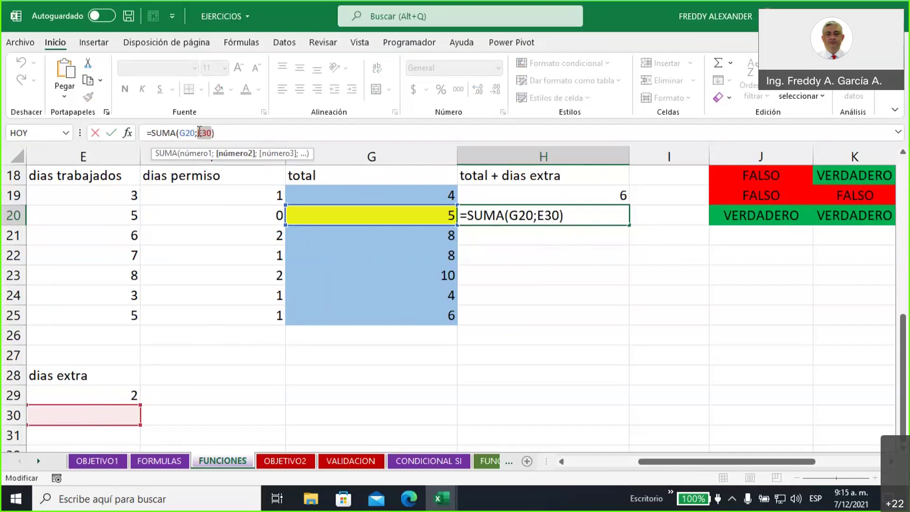
Change the second argument of the H20 formula to the absolute reference $E$29, giving =SUMA(G20;$E$29)
{"action": "left_click", "coordinate": [198, 132]}
{"action": "type", "text": "$"}
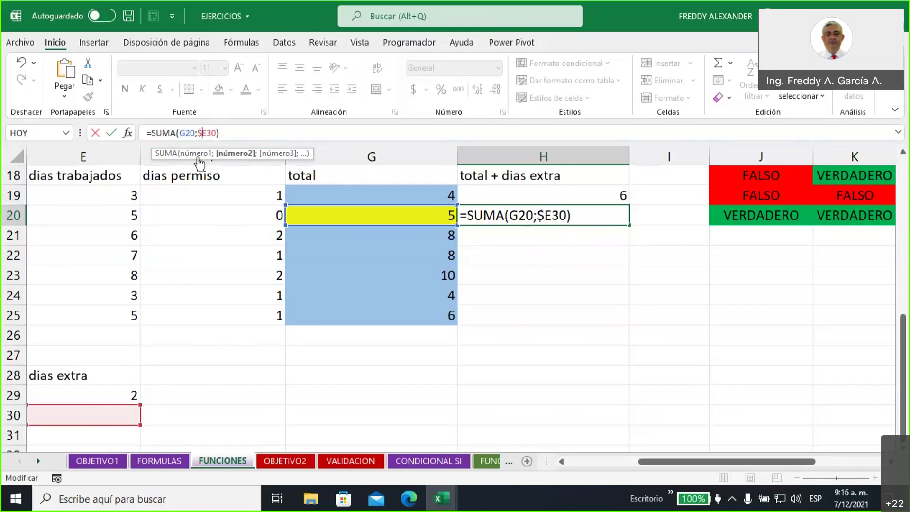
{"action": "left_click", "coordinate": [208, 132]}
{"action": "type", "text": "$"}
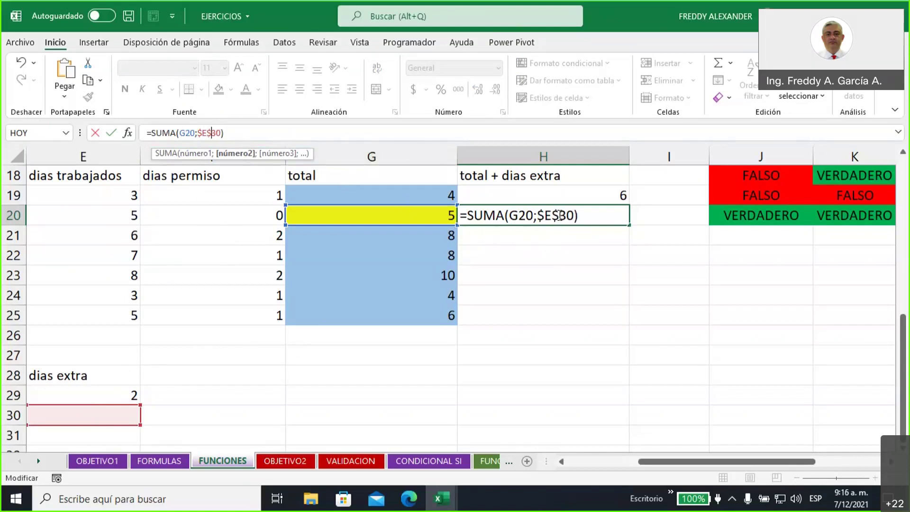
{"action": "left_click_drag", "start_coordinate": [559, 215], "coordinate": [574, 213]}
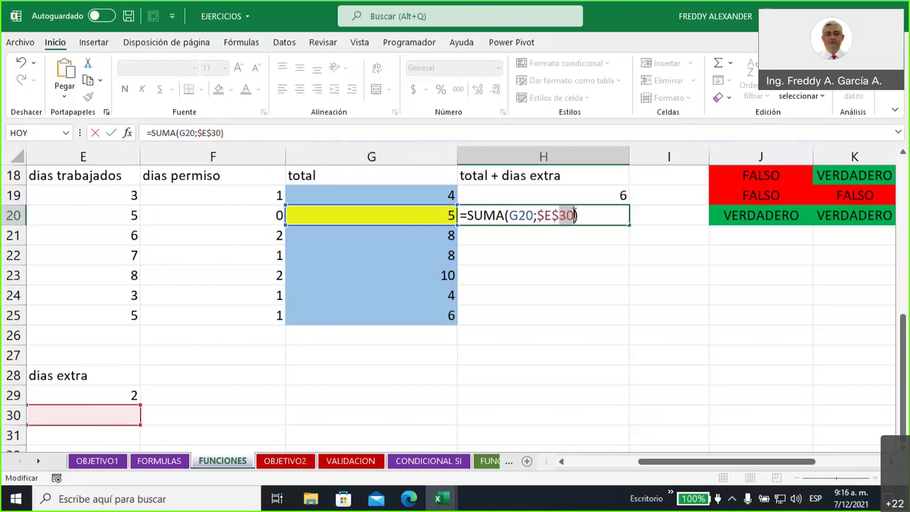
{"action": "type", "text": "29"}
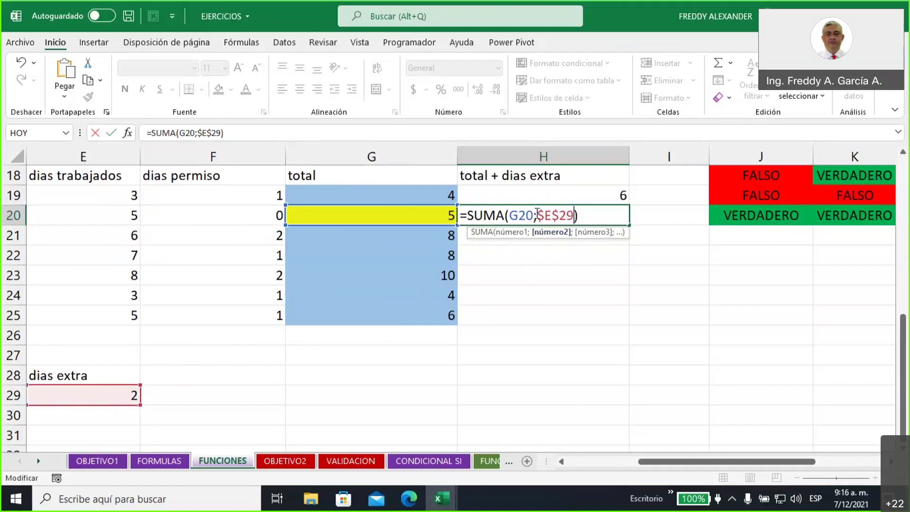
{"action": "left_click_drag", "start_coordinate": [537, 214], "coordinate": [574, 211]}
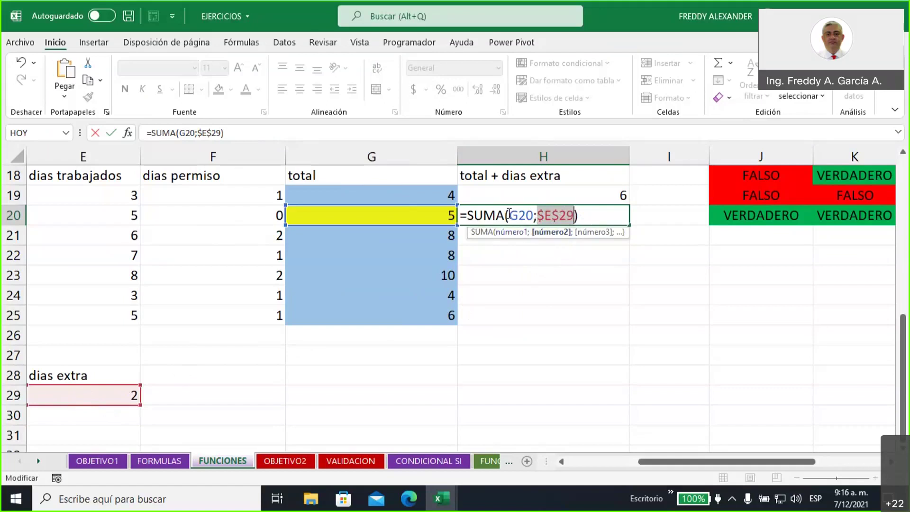
{"action": "left_click_drag", "start_coordinate": [509, 212], "coordinate": [533, 213]}
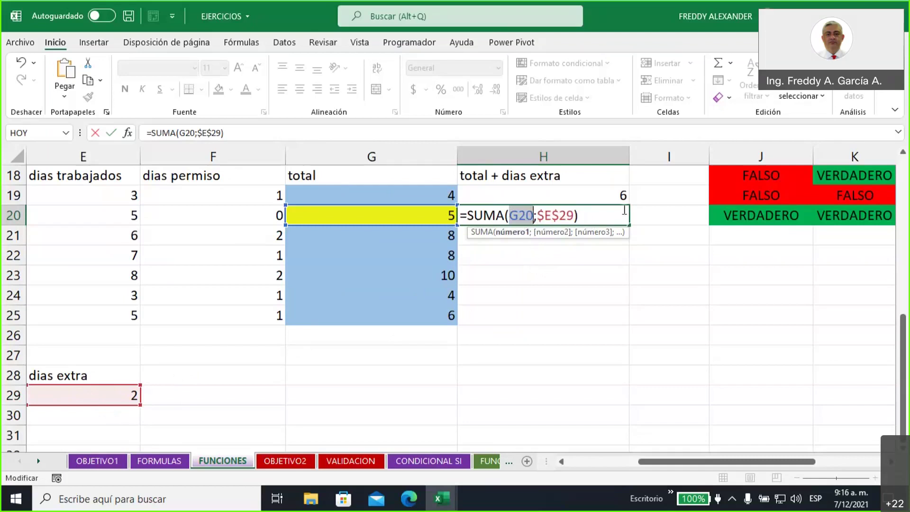
{"action": "left_click", "coordinate": [606, 215]}
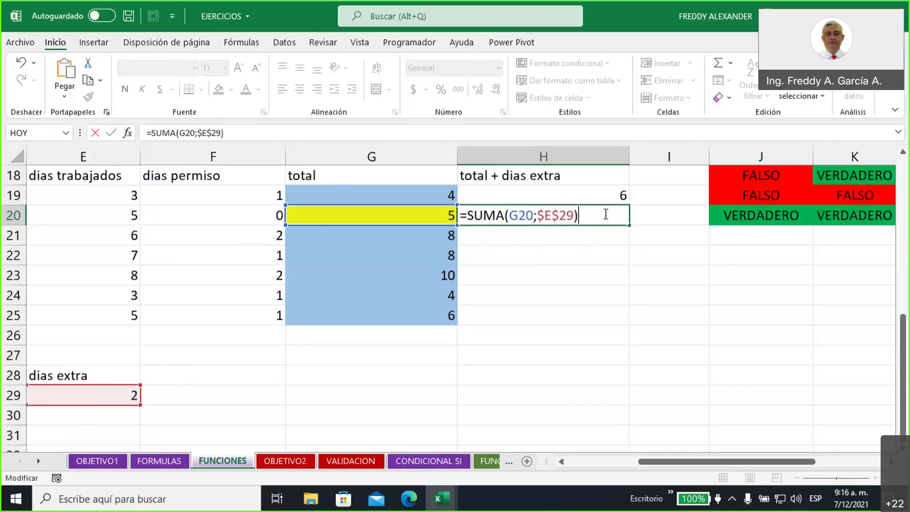
{"action": "key", "text": "Return"}
Copy the H20 formula with the absolute reference down to H25
{"action": "left_click", "coordinate": [605, 216]}
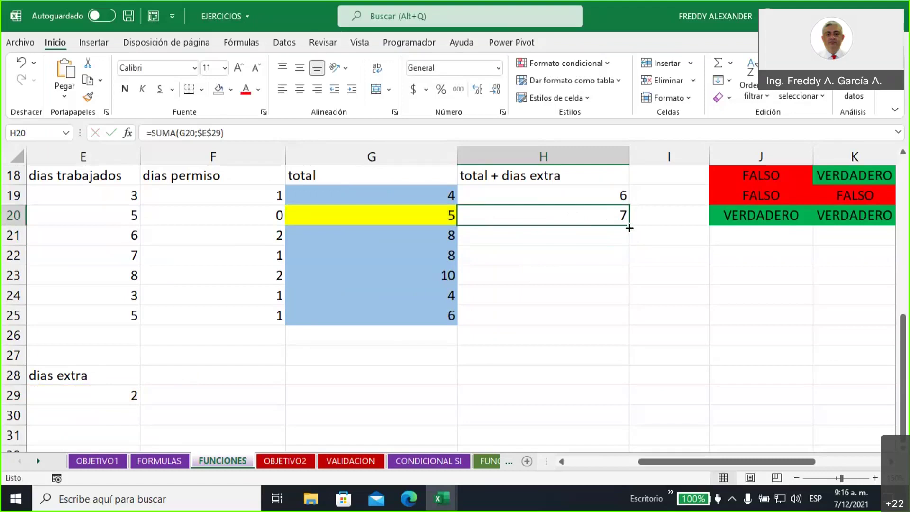
{"action": "left_click_drag", "start_coordinate": [629, 228], "coordinate": [626, 323]}
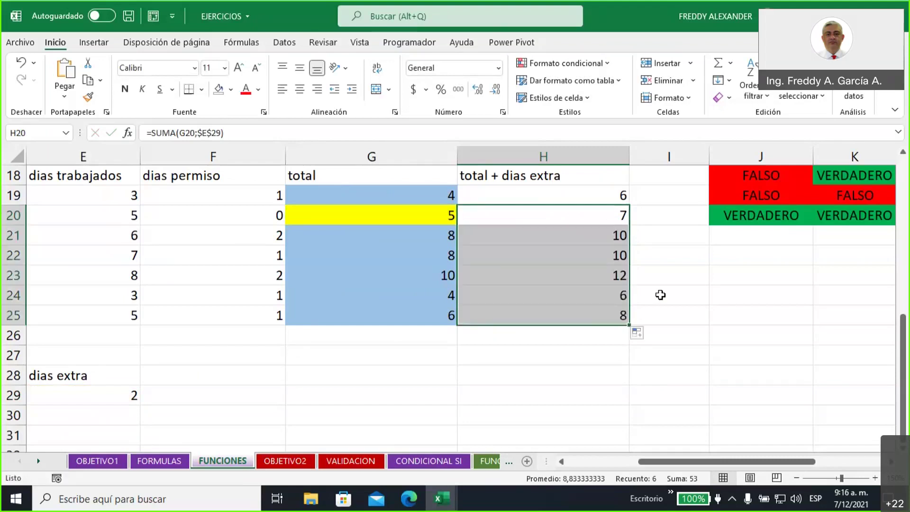
Examine the H21 formula, comparing its relative reference G21 with its absolute reference $E$29
{"action": "left_click", "coordinate": [660, 294]}
{"action": "left_click", "coordinate": [586, 237]}
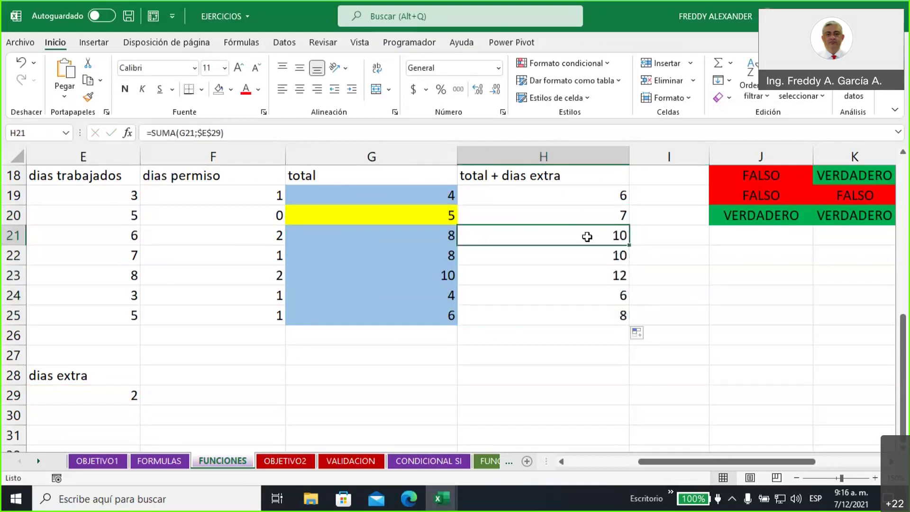
{"action": "left_click", "coordinate": [197, 133]}
{"action": "left_click_drag", "start_coordinate": [197, 132], "coordinate": [224, 133]}
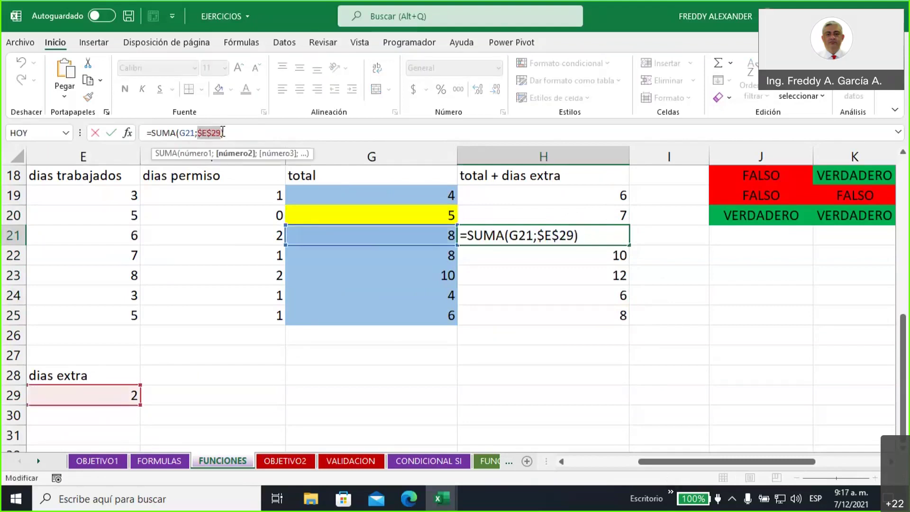
{"action": "left_click", "coordinate": [541, 234]}
{"action": "left_click_drag", "start_coordinate": [538, 235], "coordinate": [575, 235]}
{"action": "left_click_drag", "start_coordinate": [510, 235], "coordinate": [534, 234]}
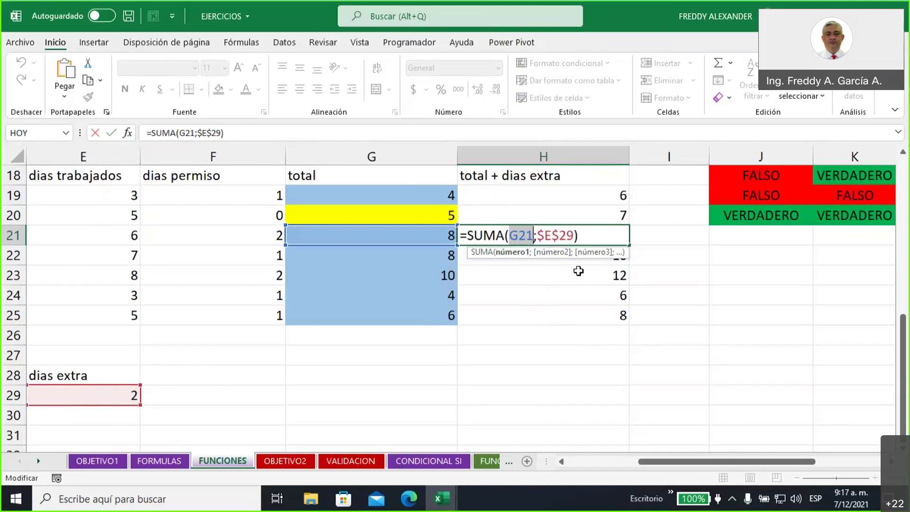
{"action": "left_click", "coordinate": [597, 229]}
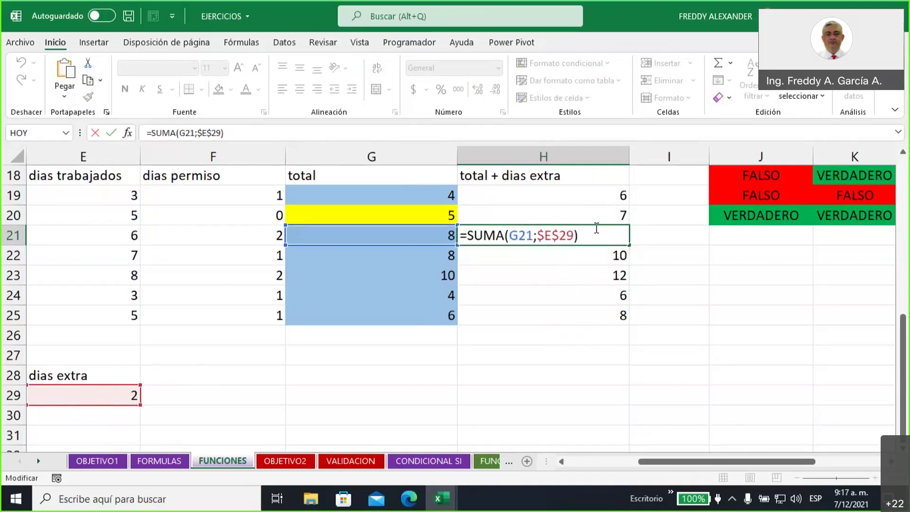
{"action": "key", "text": "Return"}
Inspect the formula in H25, focusing on the absolute reference $E$29 in its second argument
{"action": "left_click", "coordinate": [565, 315]}
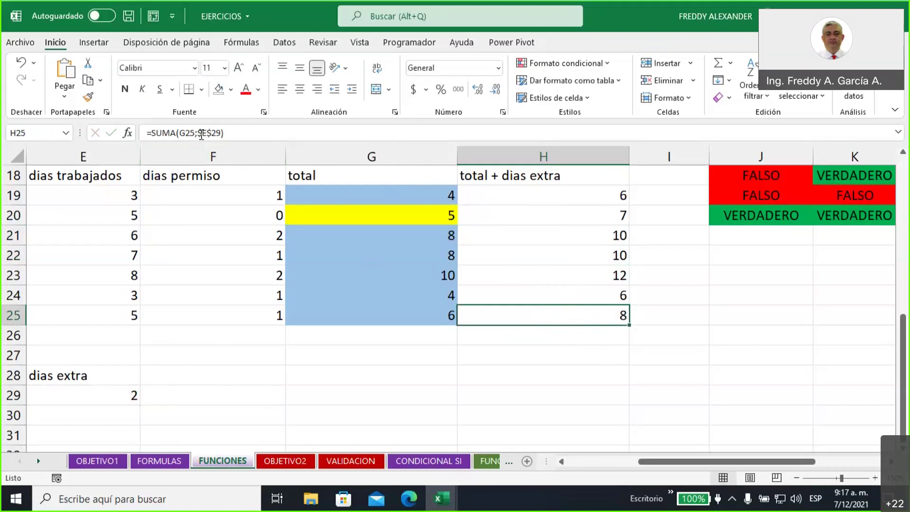
{"action": "left_click_drag", "start_coordinate": [197, 133], "coordinate": [221, 132]}
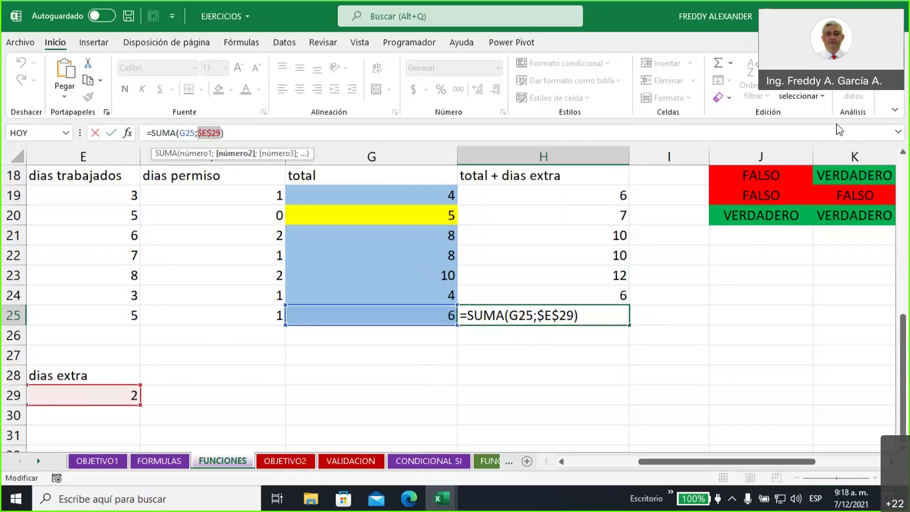
{"action": "left_click", "coordinate": [829, 301]}
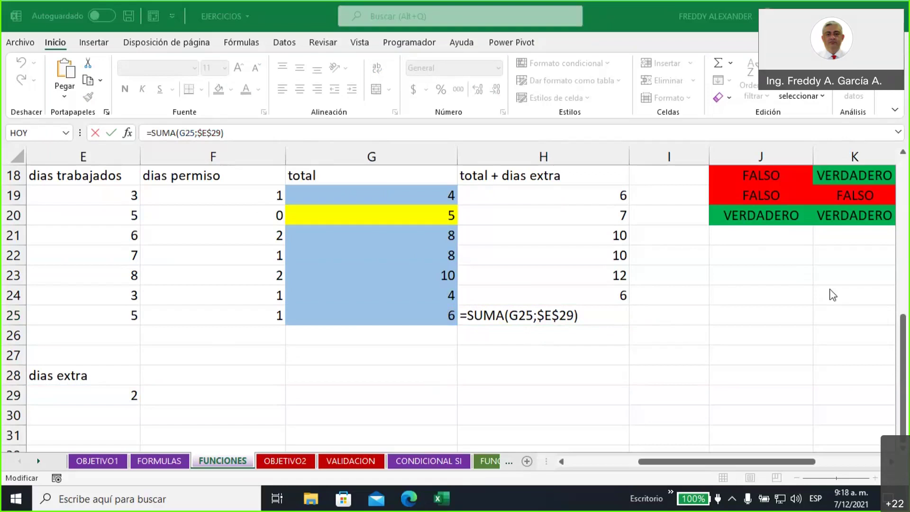
{"action": "left_click", "coordinate": [597, 317]}
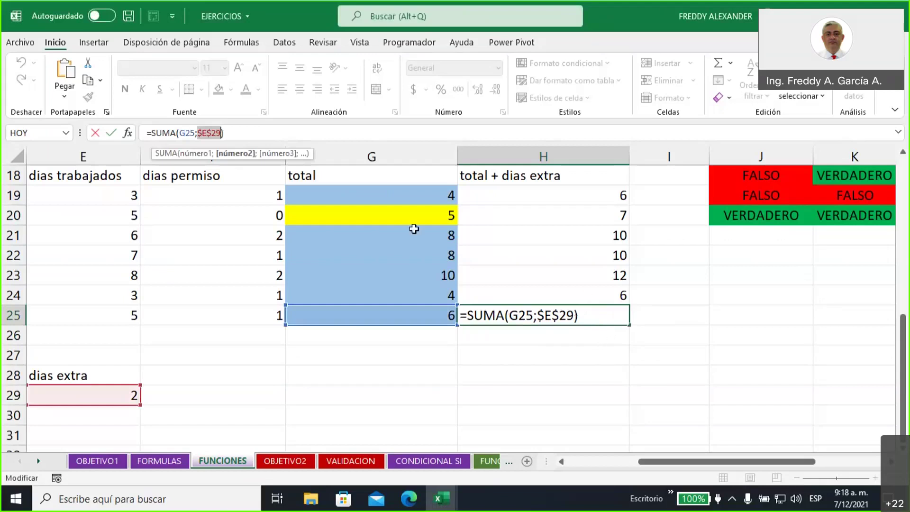
{"action": "key", "text": "Return"}
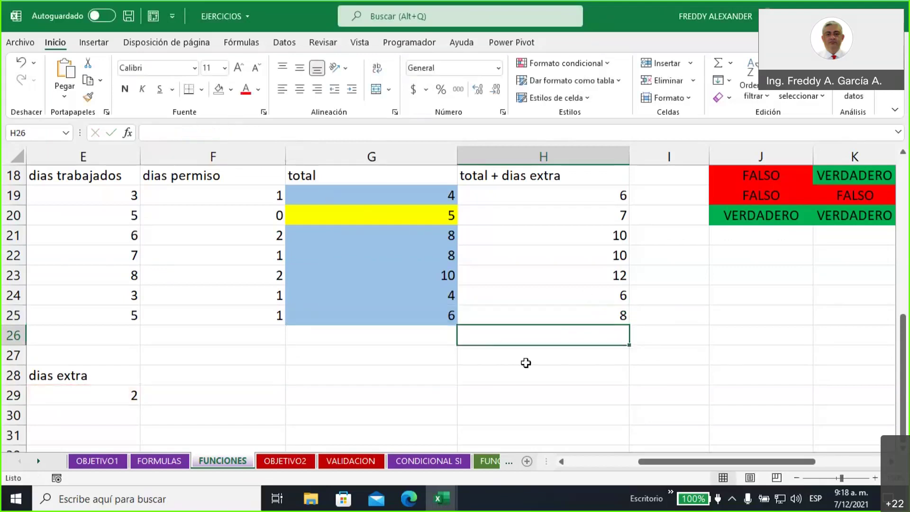
{"action": "left_click", "coordinate": [517, 359]}
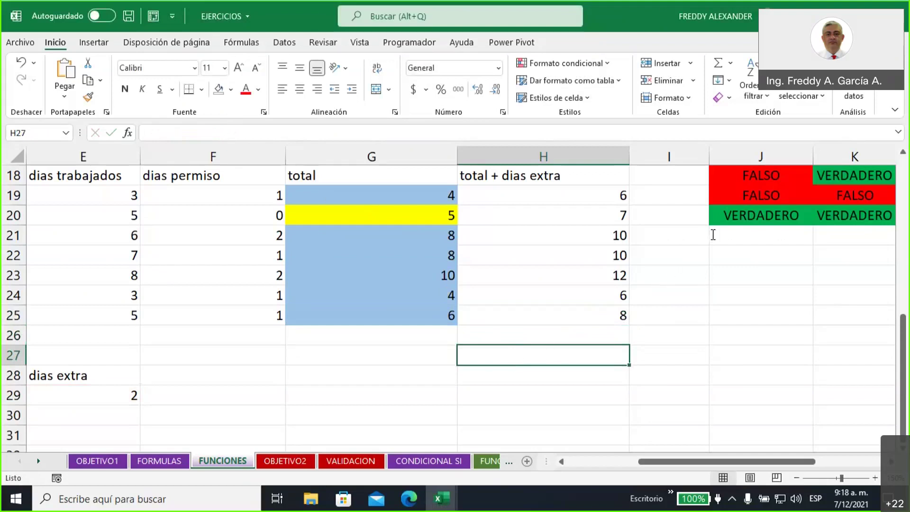
{"action": "left_click", "coordinate": [555, 321]}
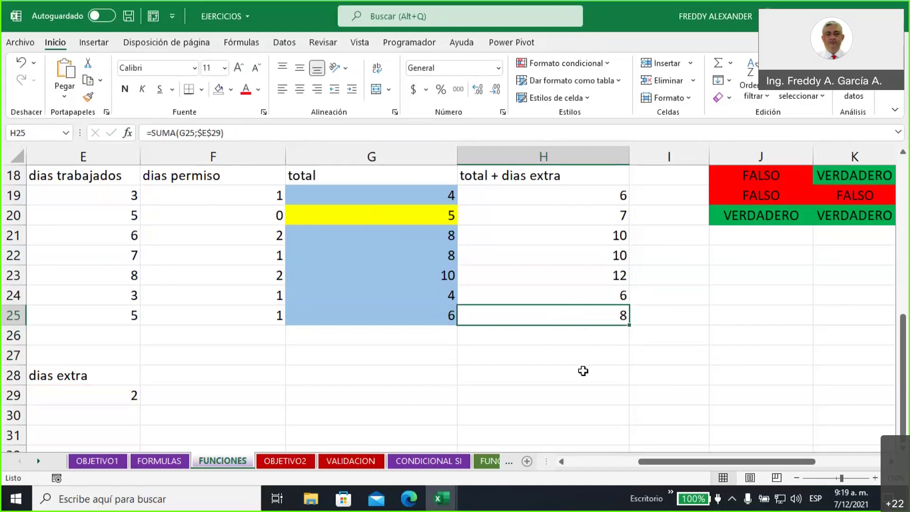
Switch to Microsoft Edge and search Google in a new tab for "metodos abreviados del teclado excel"
{"action": "left_click", "coordinate": [409, 500]}
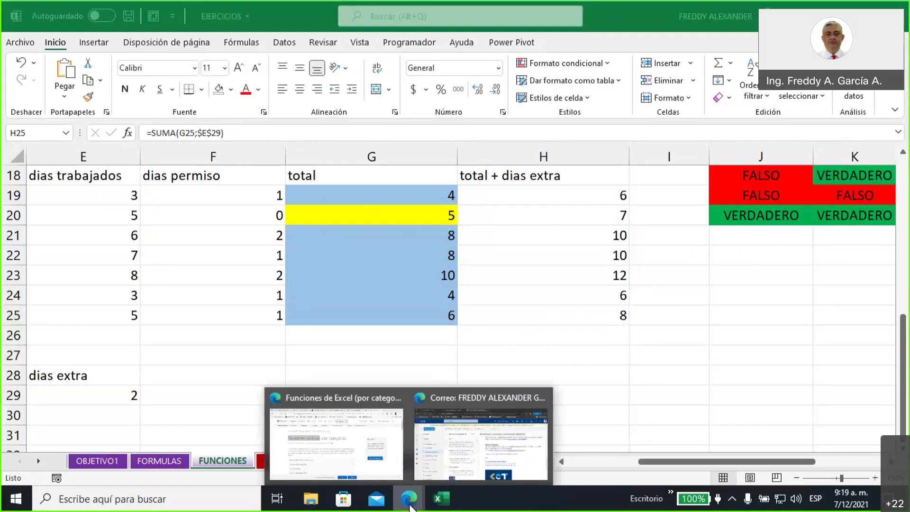
{"action": "left_click", "coordinate": [397, 466]}
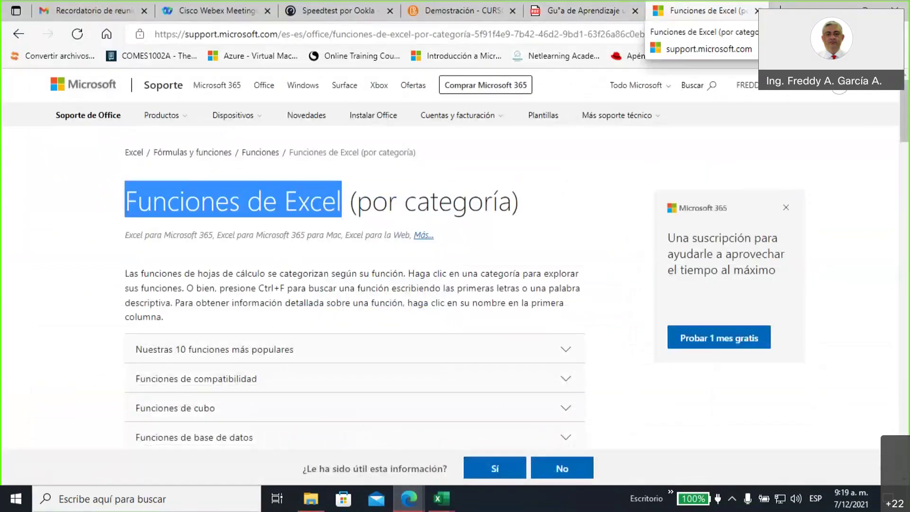
{"action": "left_click", "coordinate": [780, 6]}
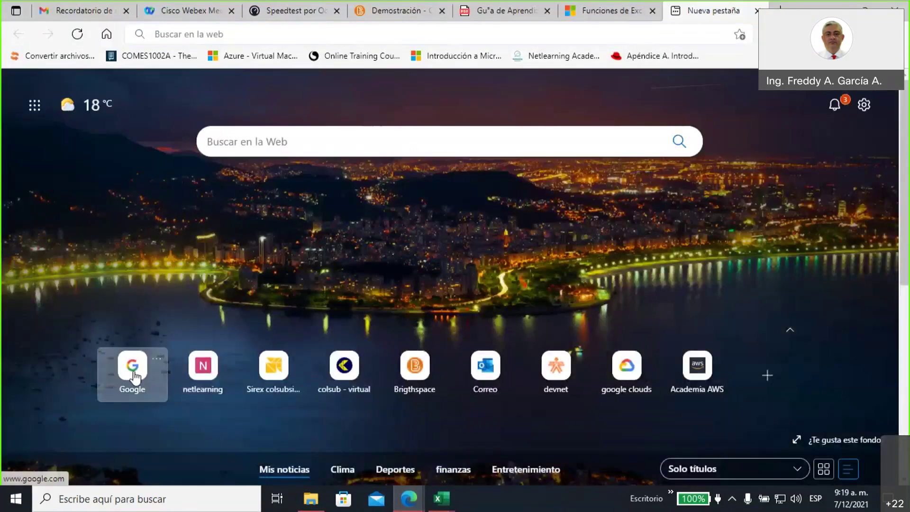
{"action": "left_click", "coordinate": [132, 367]}
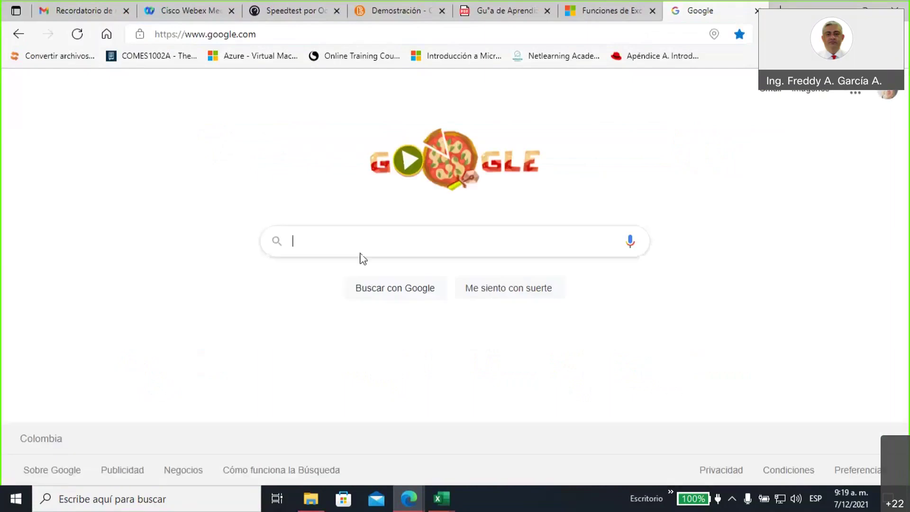
{"action": "type", "text": "metodos "}
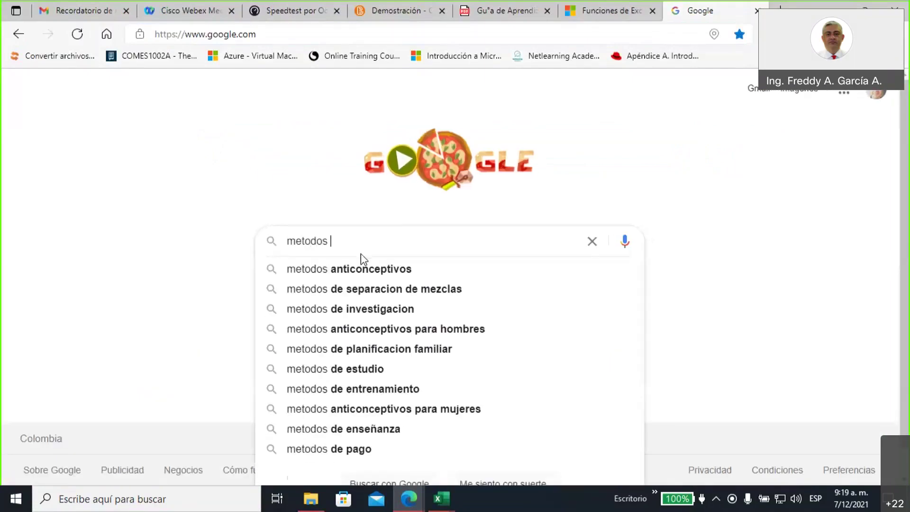
{"action": "type", "text": "abreviados"}
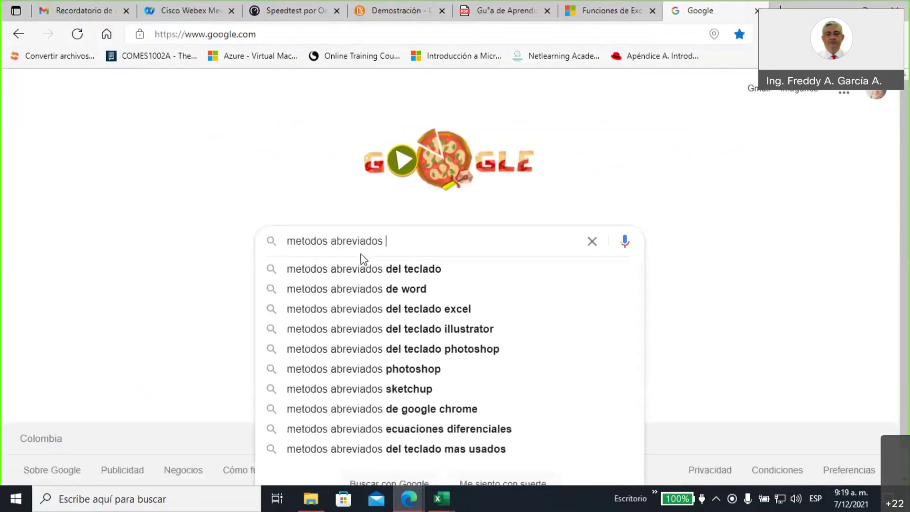
{"action": "left_click", "coordinate": [436, 309]}
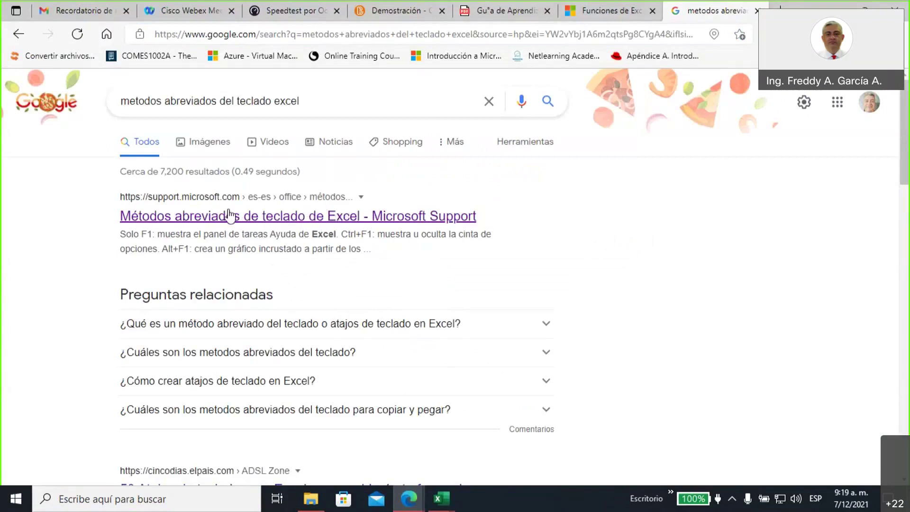
Open the Microsoft Support article on Excel keyboard shortcuts and examine the shortcut for closing a workbook in its frequently used section
{"action": "left_click", "coordinate": [255, 219]}
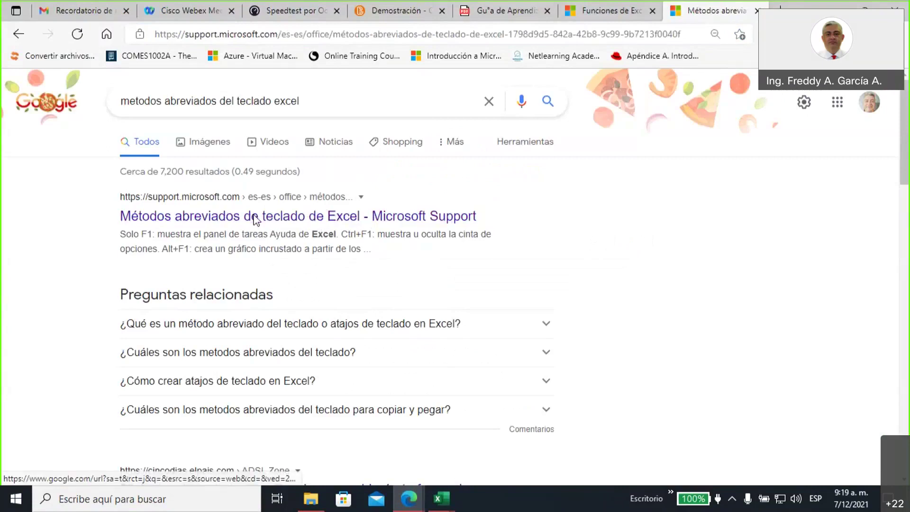
{"action": "scroll", "coordinate": [453, 237], "scroll_direction": "down", "scroll_amount": 8}
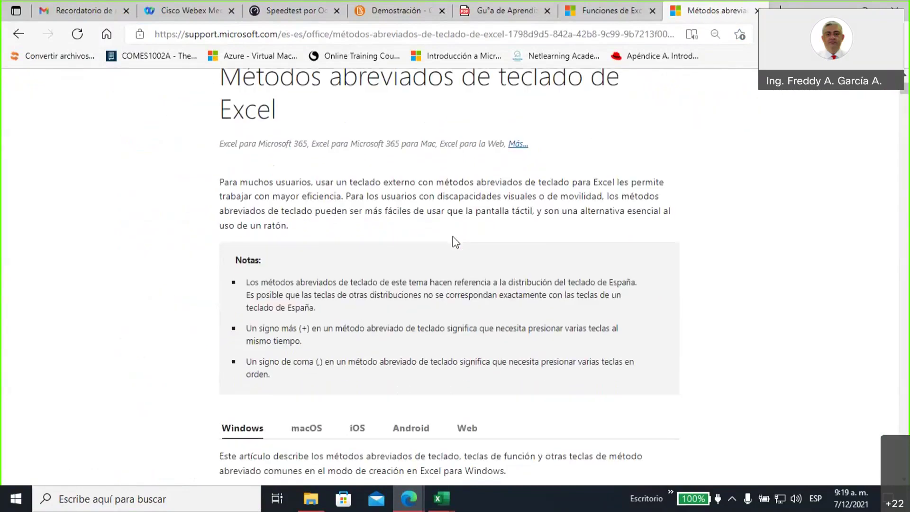
{"action": "scroll", "coordinate": [454, 236], "scroll_direction": "down", "scroll_amount": 6}
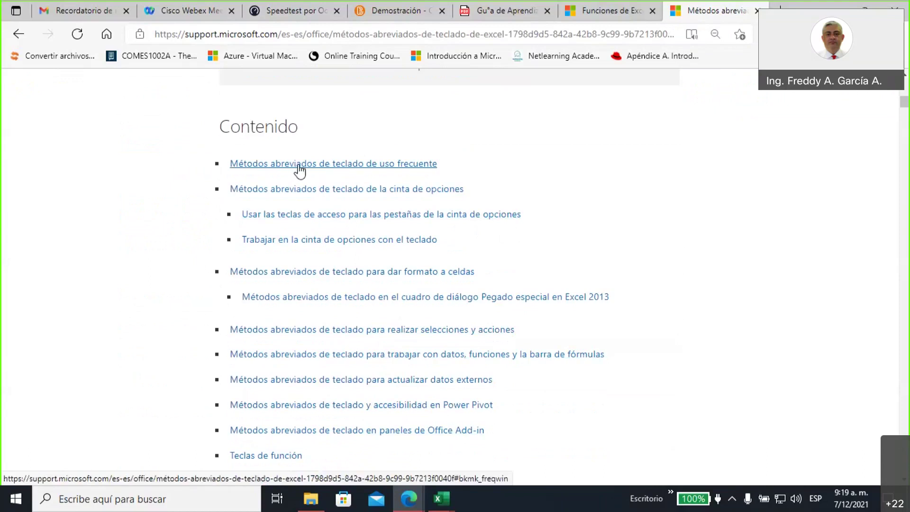
{"action": "left_click", "coordinate": [345, 166]}
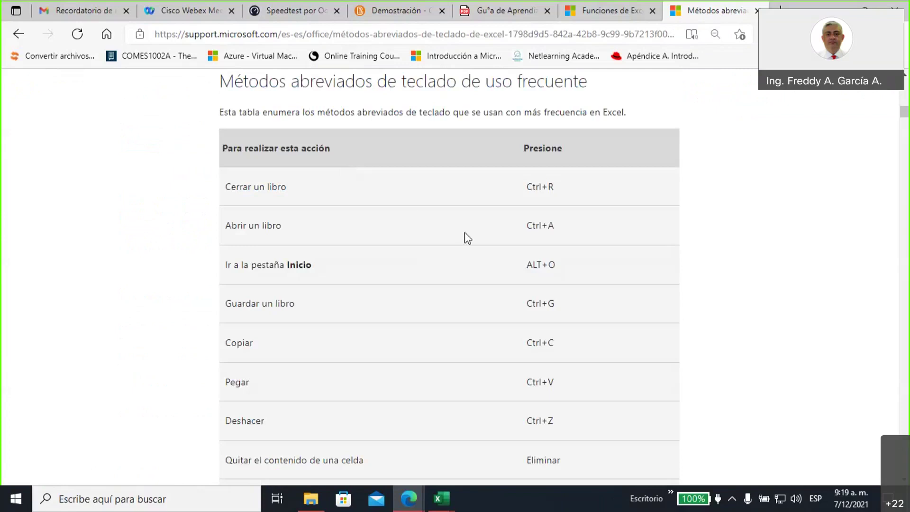
{"action": "scroll", "coordinate": [464, 237], "scroll_direction": "down", "scroll_amount": 1}
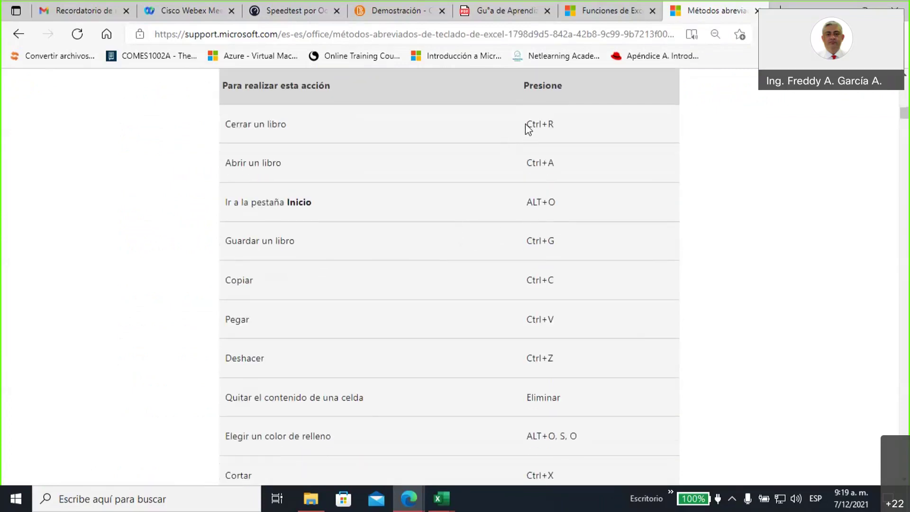
{"action": "triple_click", "coordinate": [562, 126]}
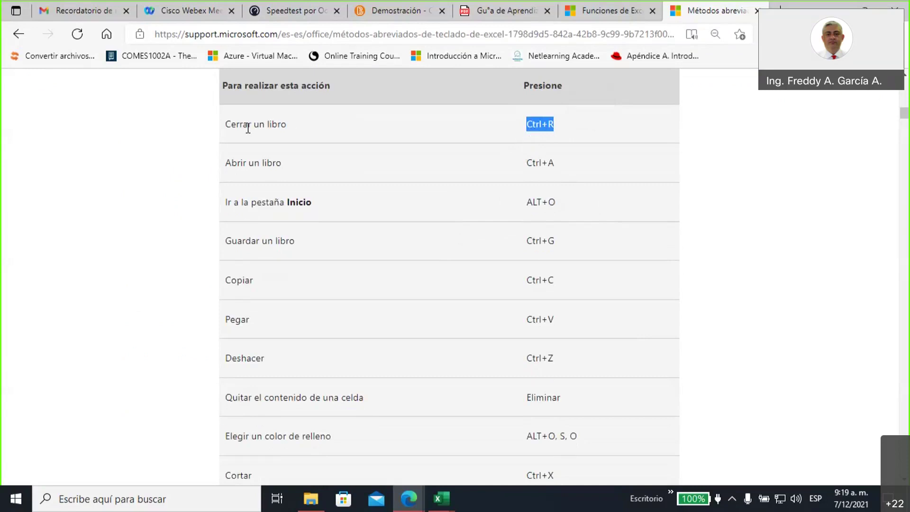
Switch to the Excel workbook "Taller Unidad 1._Formulas y Condicionales", save it and close it
{"action": "left_click", "coordinate": [442, 498]}
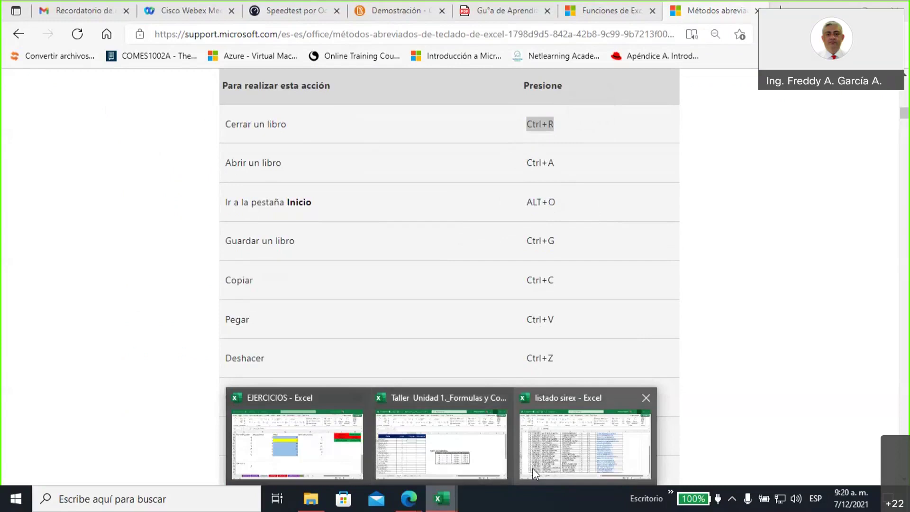
{"action": "left_click", "coordinate": [474, 450]}
{"action": "left_click", "coordinate": [21, 40]}
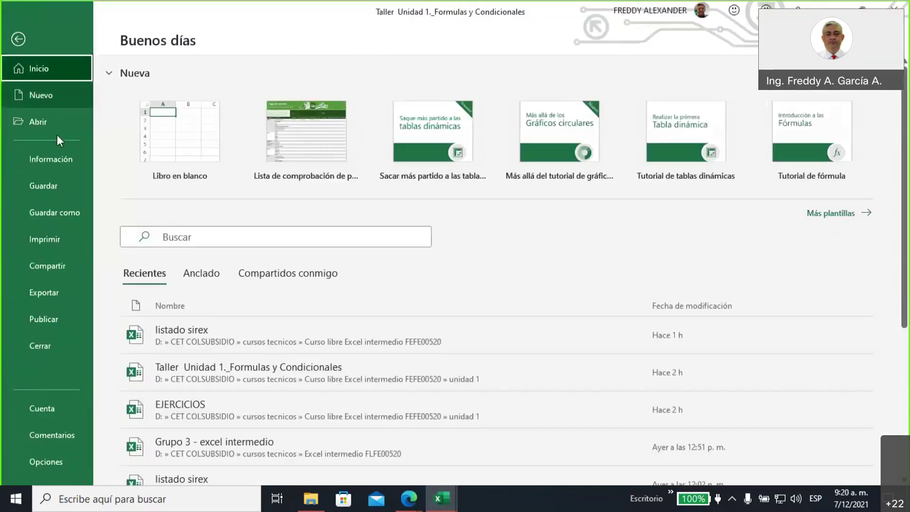
{"action": "left_click", "coordinate": [50, 187]}
{"action": "left_click", "coordinate": [19, 39]}
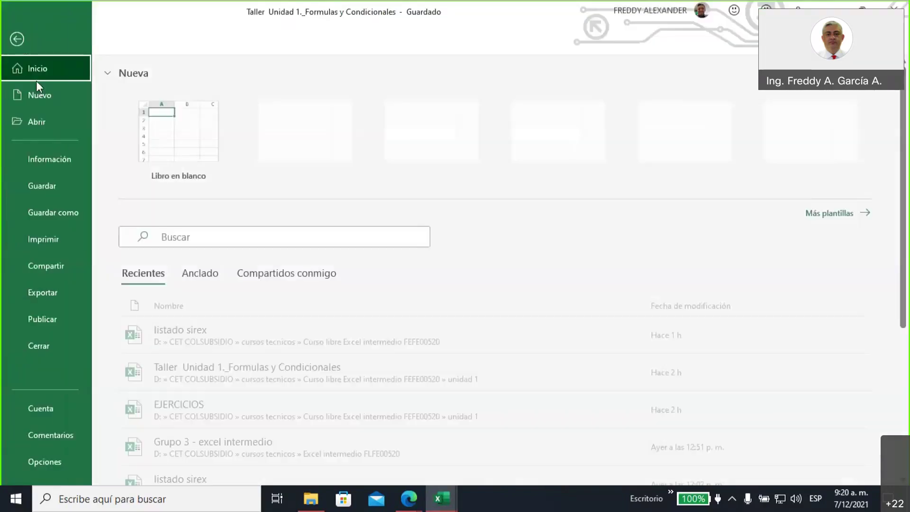
{"action": "left_click", "coordinate": [44, 349]}
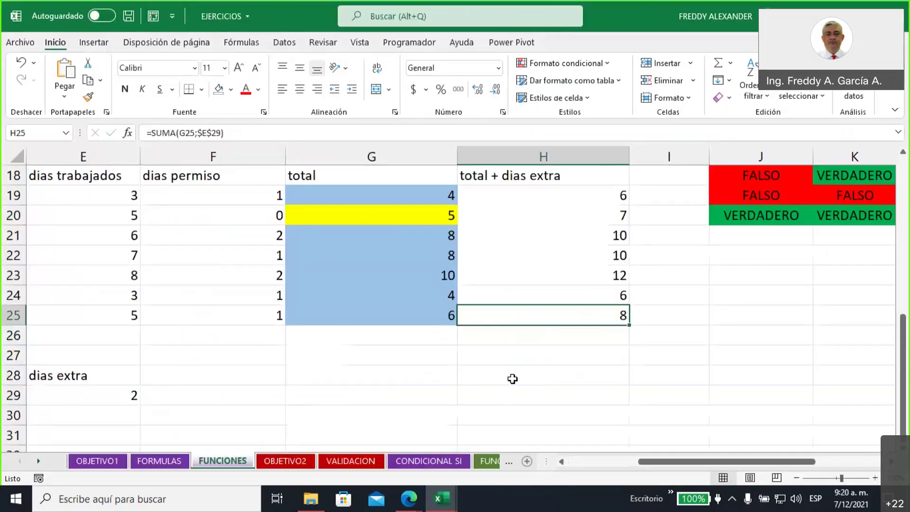
Return to the Edge shortcuts article and examine the shortcuts for copying, pasting, undoing and saving a workbook, plus the article's contents list
{"action": "left_click", "coordinate": [410, 497]}
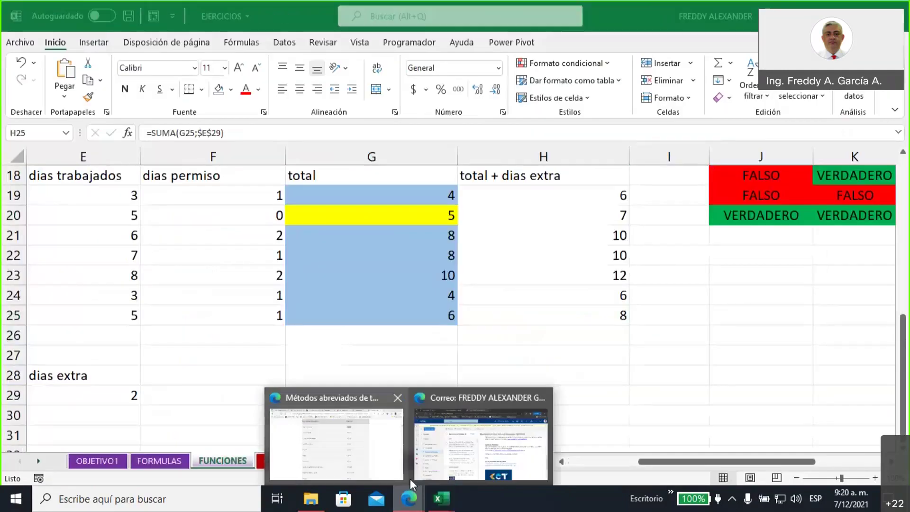
{"action": "left_click", "coordinate": [378, 465]}
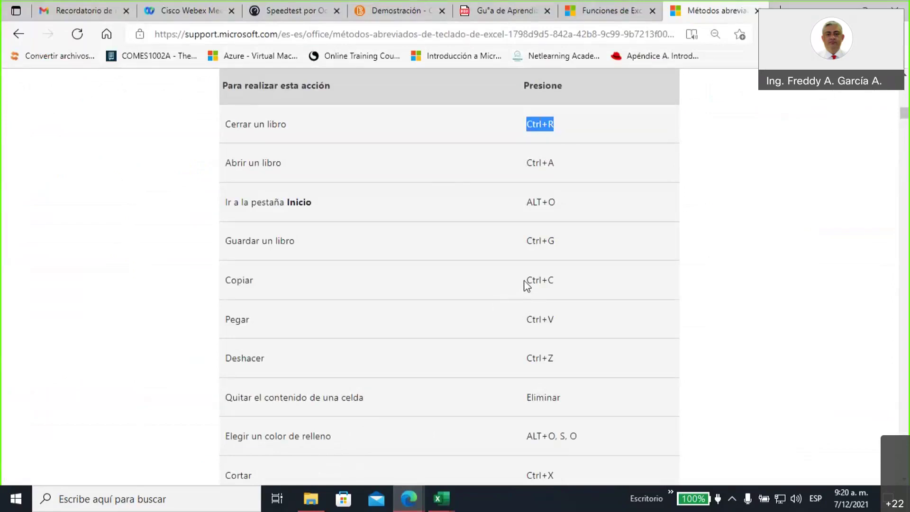
{"action": "left_click_drag", "start_coordinate": [525, 281], "coordinate": [558, 281]}
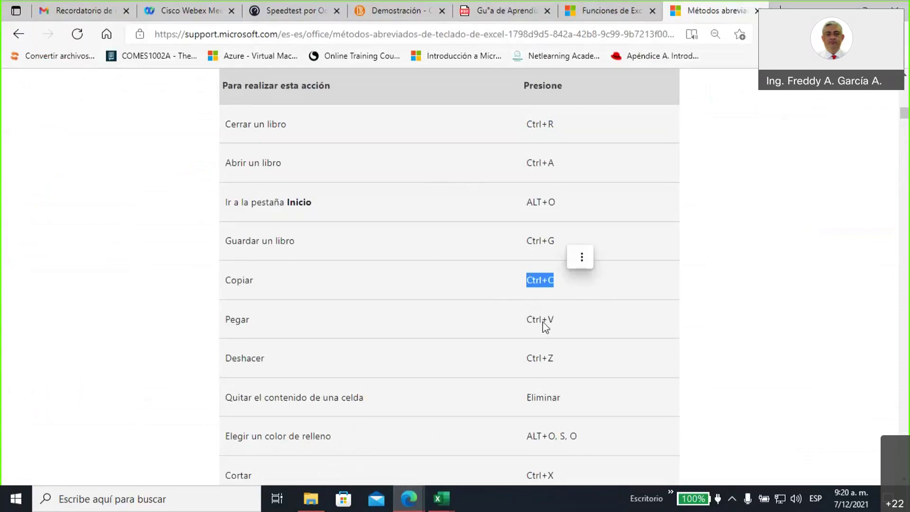
{"action": "left_click_drag", "start_coordinate": [524, 319], "coordinate": [560, 321]}
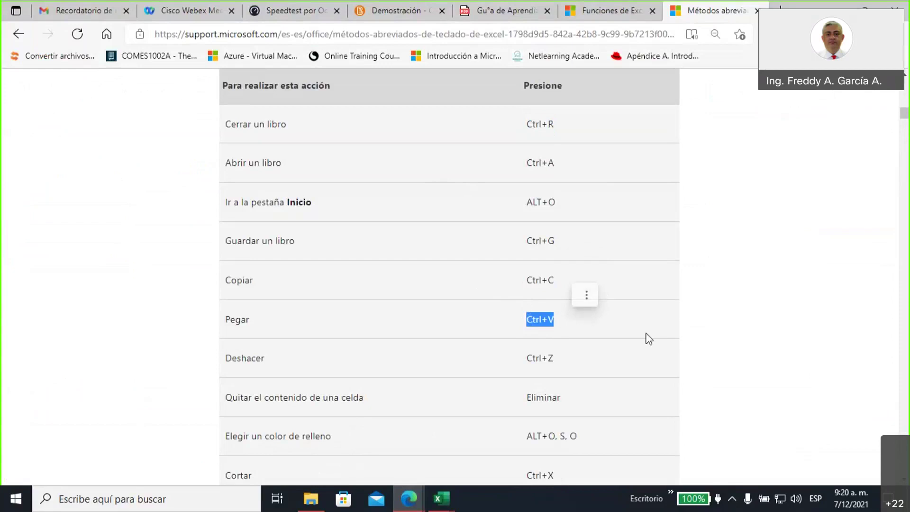
{"action": "left_click", "coordinate": [530, 358]}
{"action": "left_click_drag", "start_coordinate": [530, 358], "coordinate": [555, 359]}
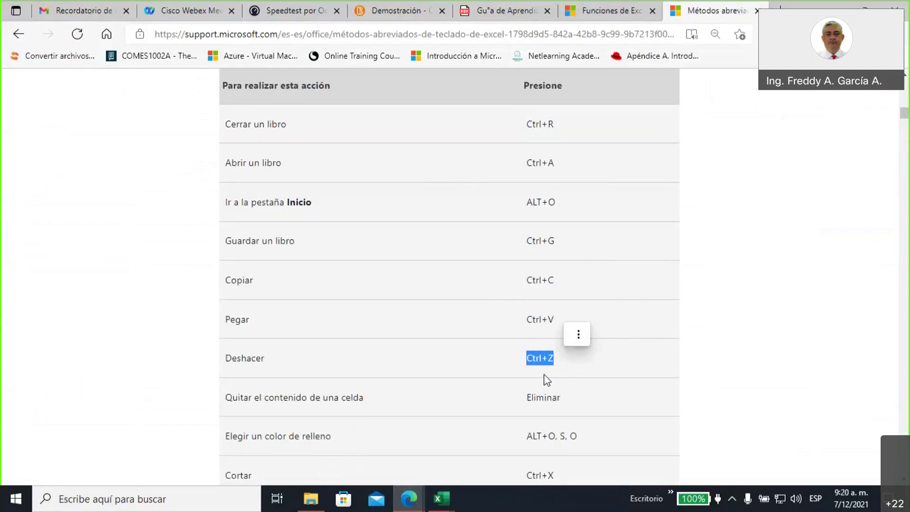
{"action": "left_click_drag", "start_coordinate": [528, 243], "coordinate": [556, 240]}
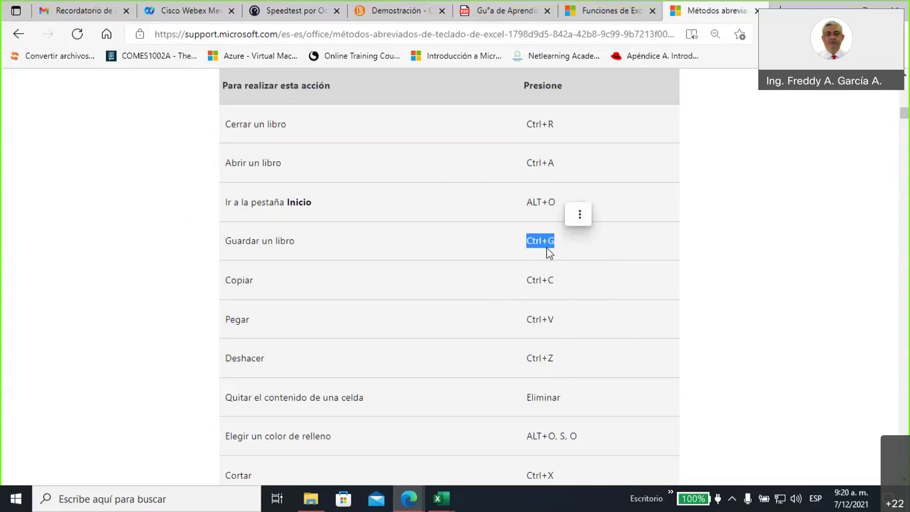
{"action": "scroll", "coordinate": [558, 270], "scroll_direction": "up", "scroll_amount": 4}
{"action": "scroll", "coordinate": [558, 267], "scroll_direction": "down", "scroll_amount": 1}
{"action": "scroll", "coordinate": [557, 267], "scroll_direction": "up", "scroll_amount": 3}
{"action": "scroll", "coordinate": [558, 266], "scroll_direction": "up", "scroll_amount": 15}
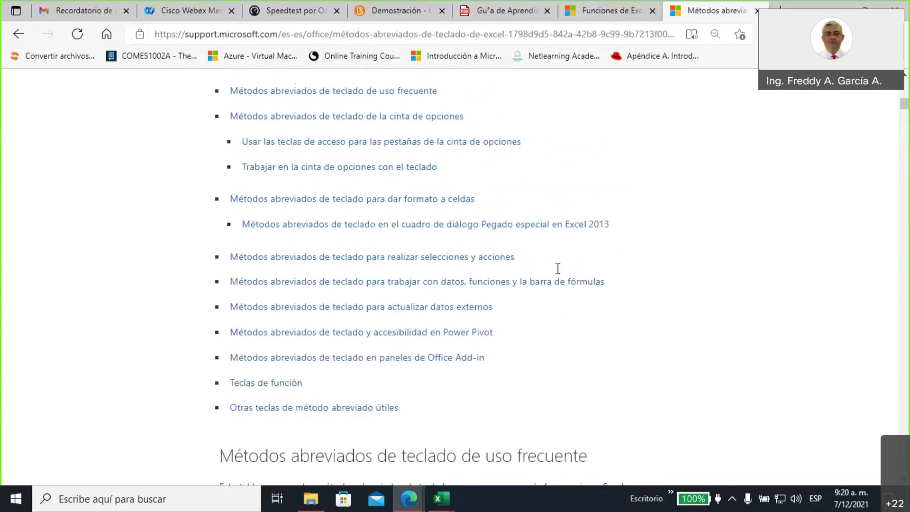
Switch to the Excel workbook EJERCICIOS and review the FUNCIONES sheet from the days table up to the date cell in F4
{"action": "left_click", "coordinate": [398, 36]}
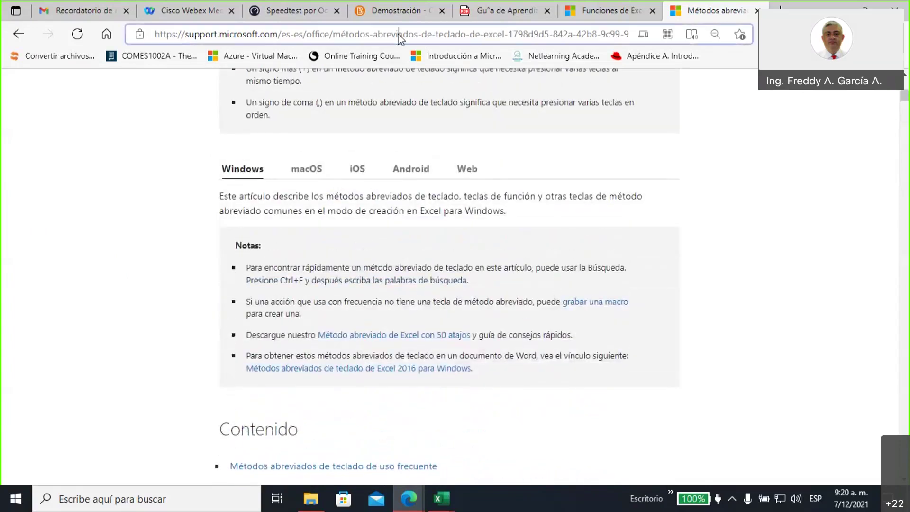
{"action": "left_click", "coordinate": [718, 338]}
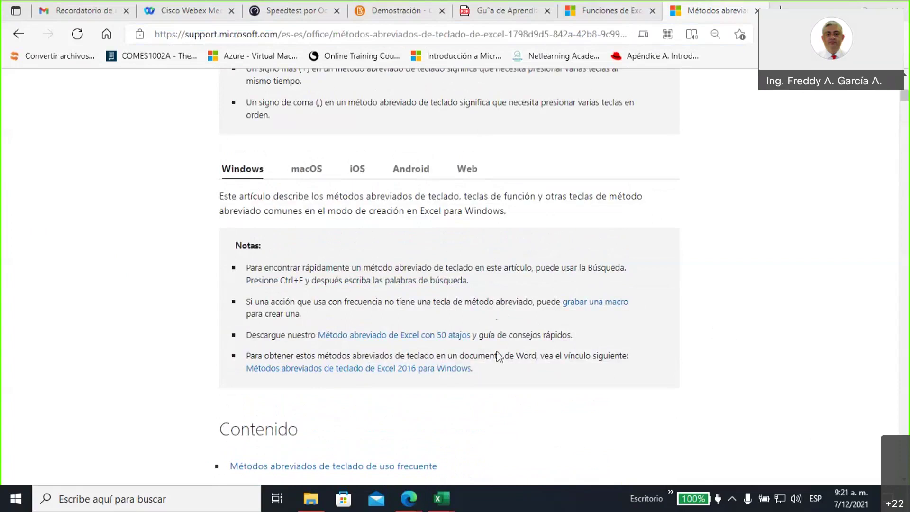
{"action": "mouse_move", "coordinate": [441, 499]}
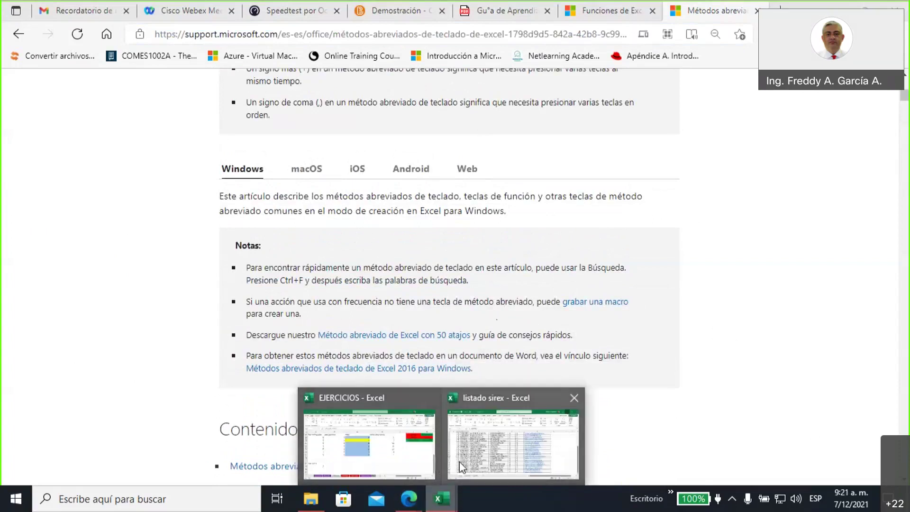
{"action": "left_click", "coordinate": [370, 443]}
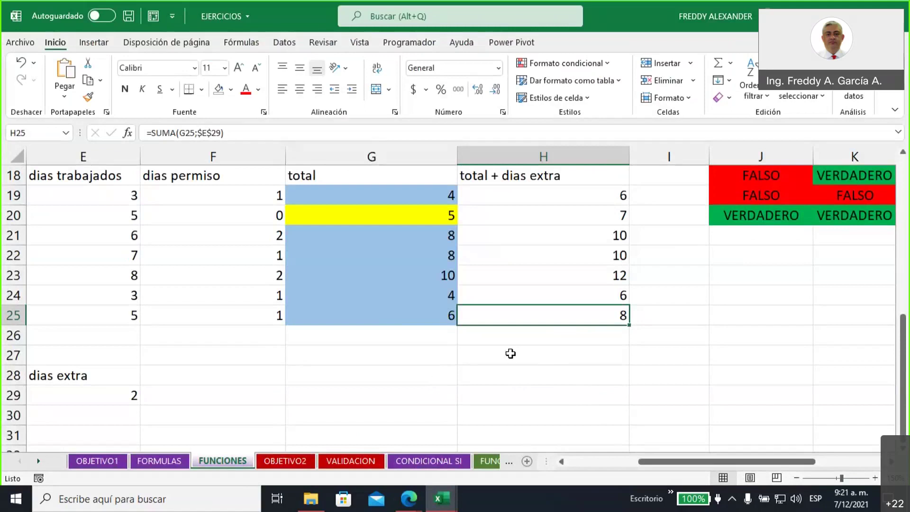
{"action": "left_click", "coordinate": [439, 364]}
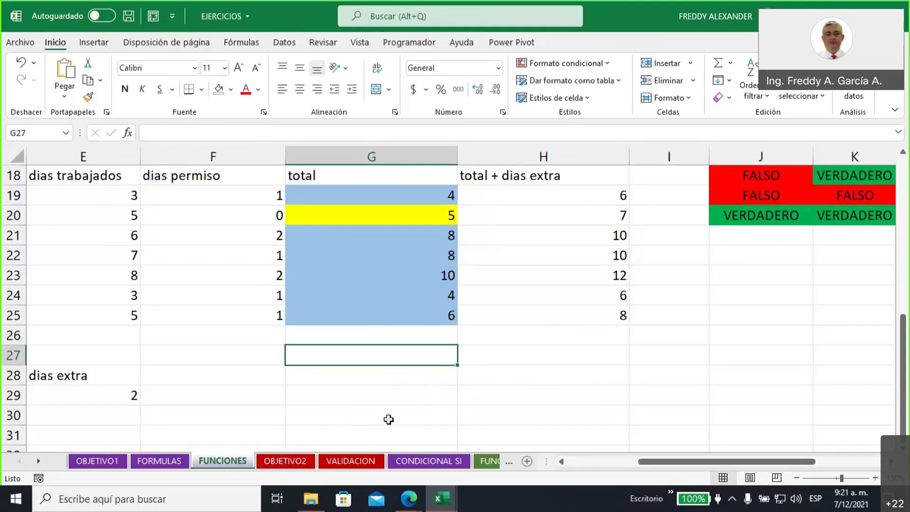
{"action": "scroll", "coordinate": [388, 419], "scroll_direction": "up", "scroll_amount": 1}
{"action": "scroll", "coordinate": [390, 418], "scroll_direction": "down", "scroll_amount": 1}
{"action": "left_click_drag", "start_coordinate": [655, 467], "coordinate": [583, 459]}
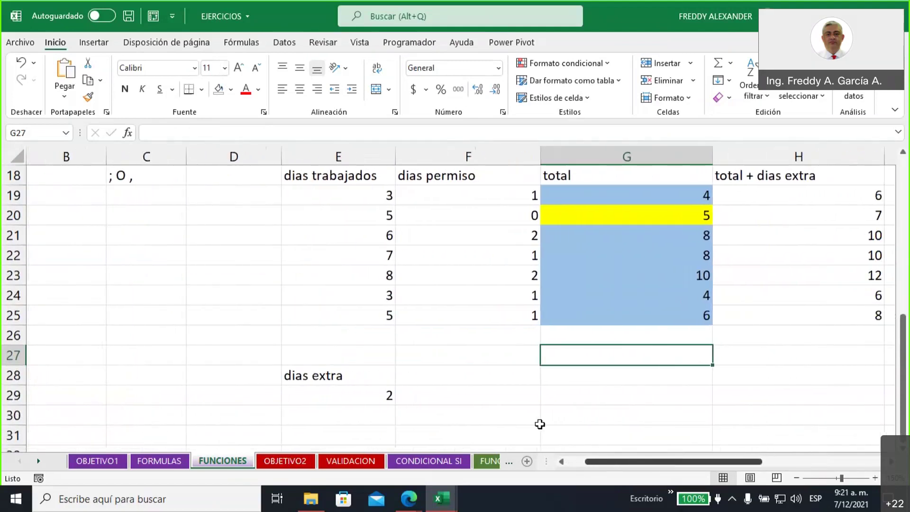
{"action": "scroll", "coordinate": [483, 397], "scroll_direction": "up", "scroll_amount": 3}
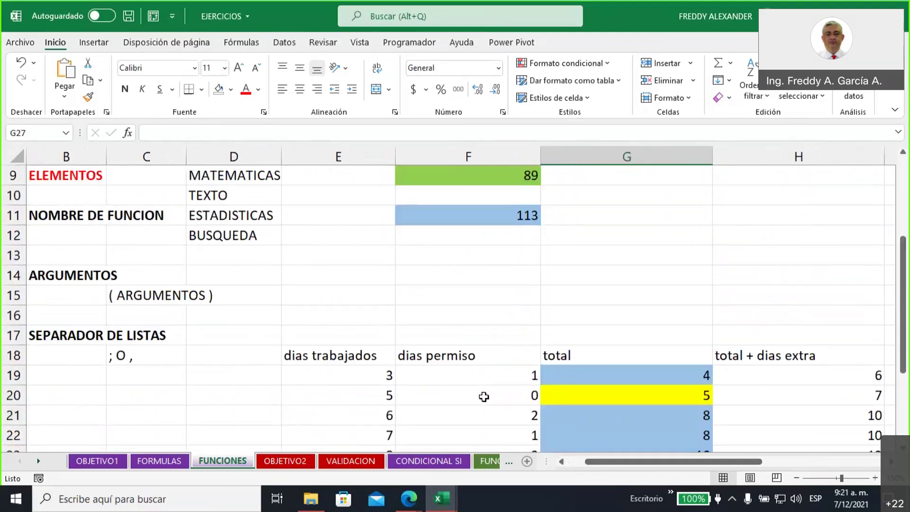
{"action": "scroll", "coordinate": [484, 397], "scroll_direction": "up", "scroll_amount": 2}
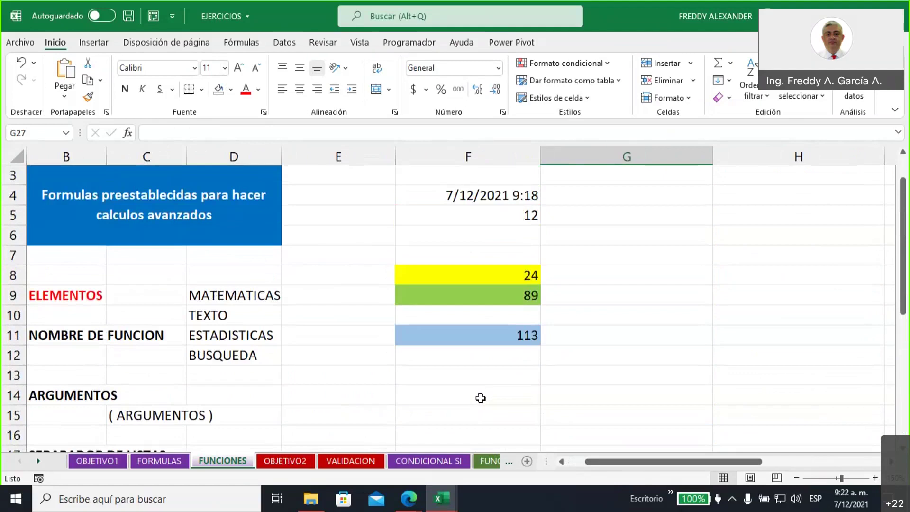
Refresh the AHORA() date and time in F4 by starting an entry in F6, clearing it and confirming the cell empty
{"action": "left_click", "coordinate": [559, 250]}
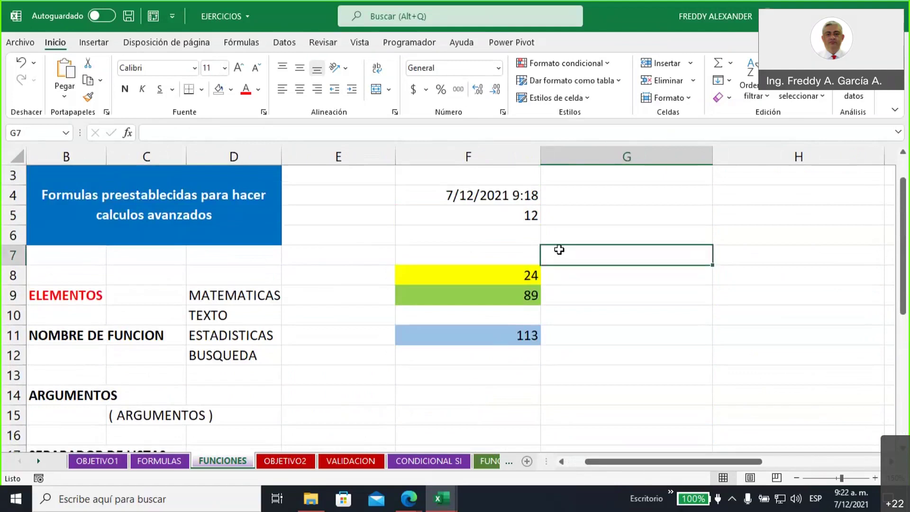
{"action": "left_click", "coordinate": [429, 194]}
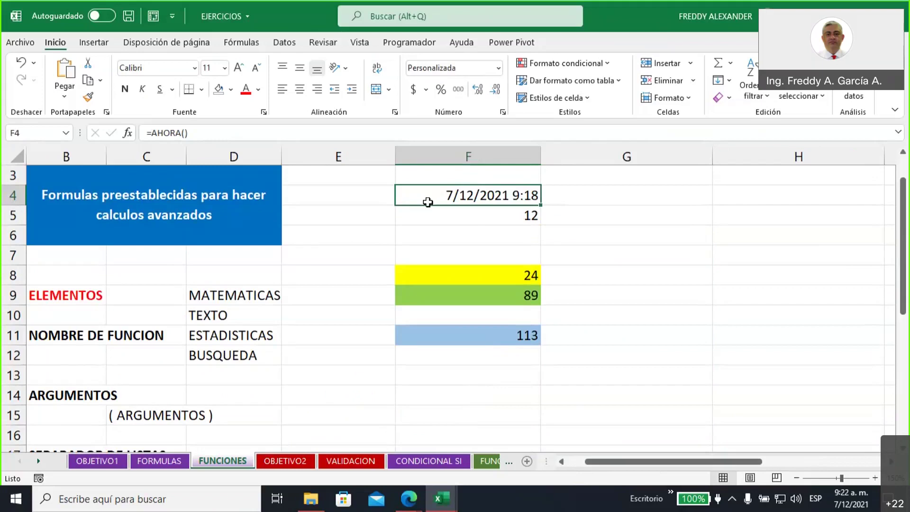
{"action": "left_click", "coordinate": [442, 237]}
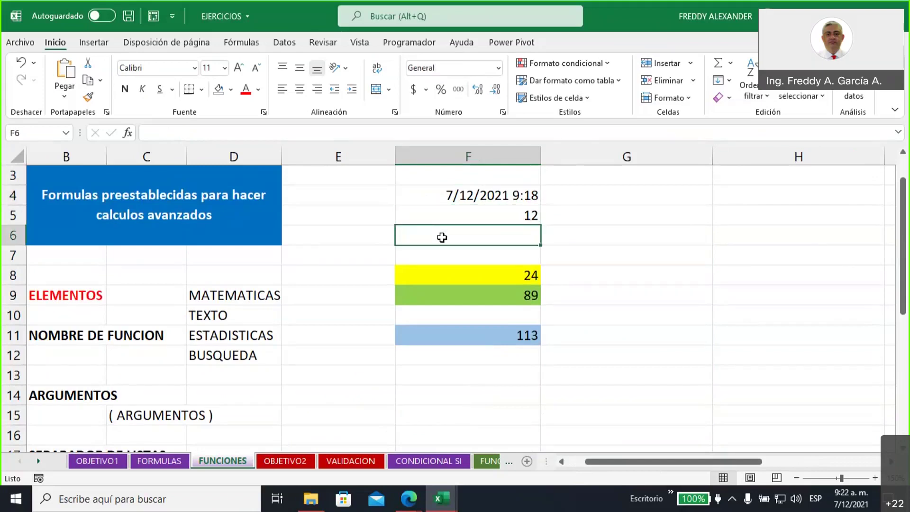
{"action": "type", "text": "="}
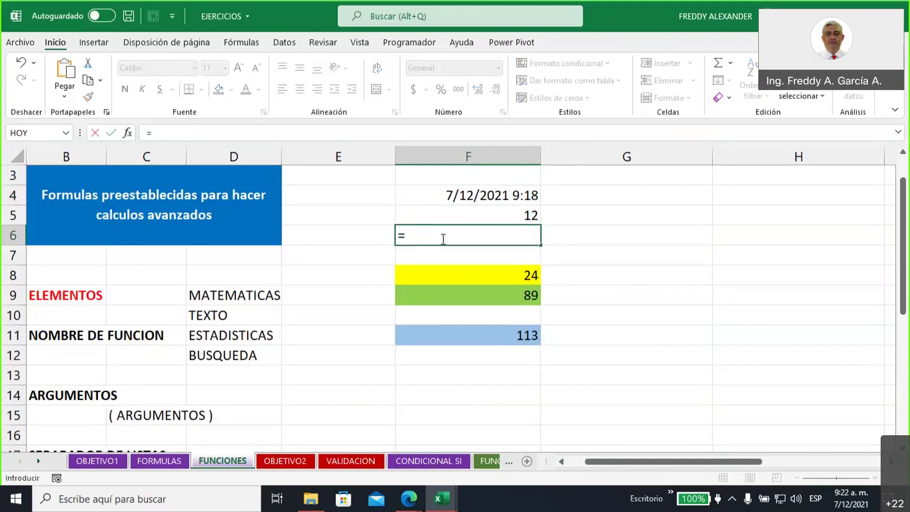
{"action": "key", "text": "BackSpace"}
{"action": "key", "text": "Return"}
Compare the SUMA formula with arguments in F11 against the argument-free AHORA() in F4 and review the sheet's notes on function elements
{"action": "left_click", "coordinate": [490, 335]}
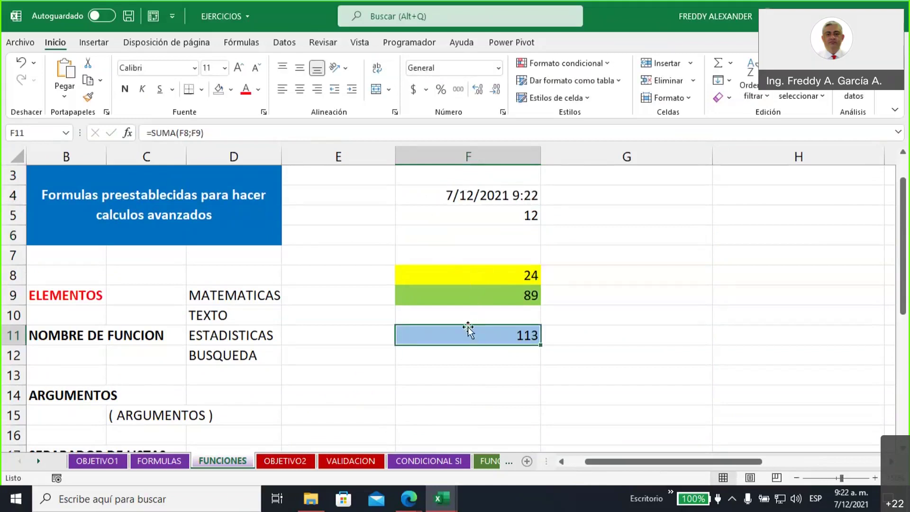
{"action": "left_click", "coordinate": [514, 195]}
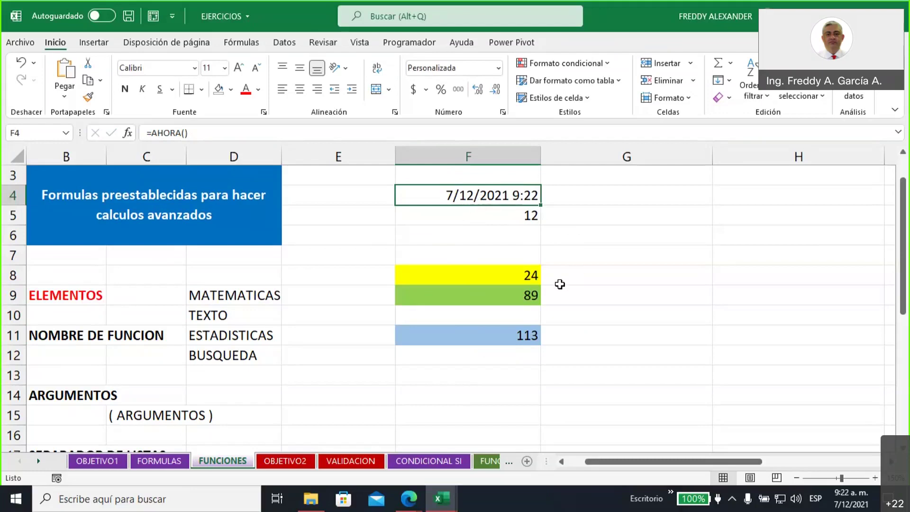
{"action": "left_click", "coordinate": [502, 335]}
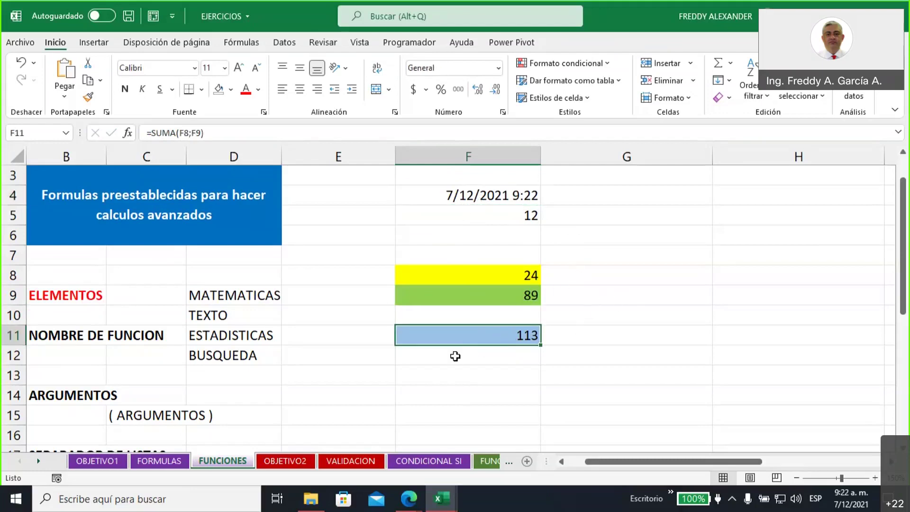
{"action": "left_click", "coordinate": [444, 195]}
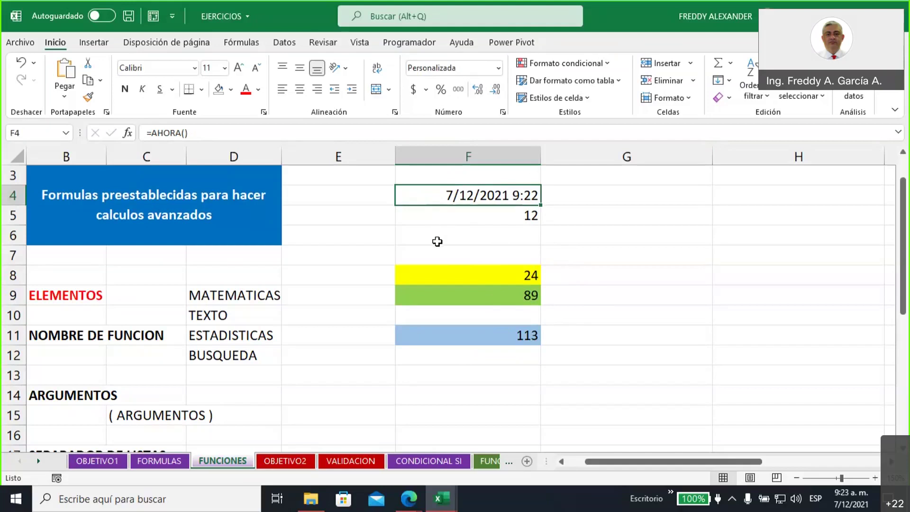
{"action": "scroll", "coordinate": [445, 248], "scroll_direction": "down", "scroll_amount": 1}
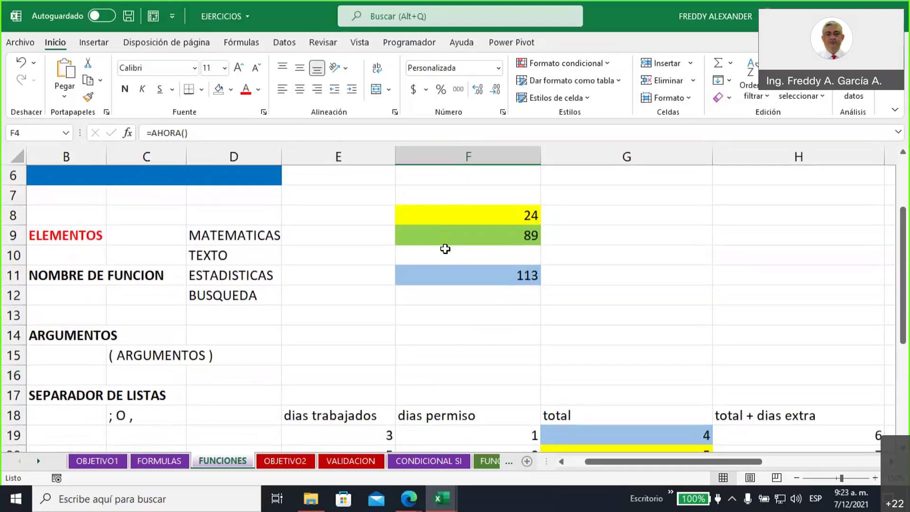
{"action": "scroll", "coordinate": [445, 249], "scroll_direction": "down", "scroll_amount": 1}
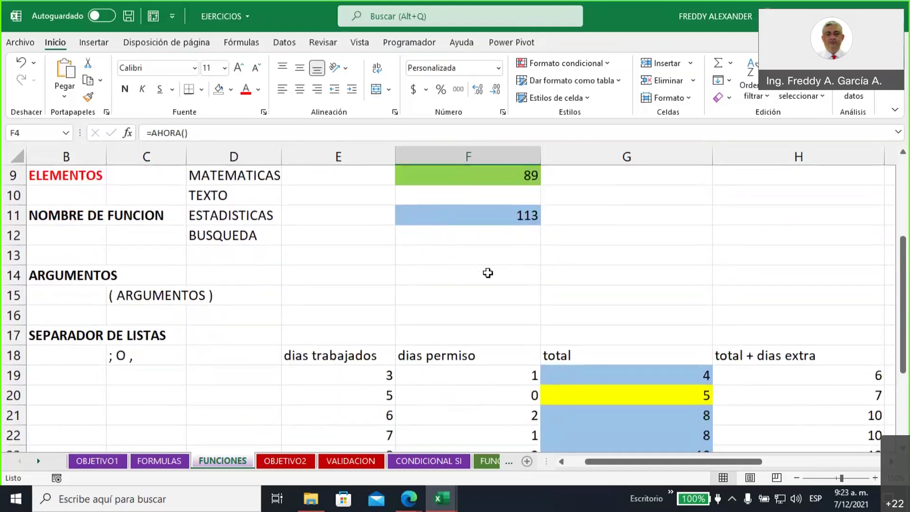
{"action": "scroll", "coordinate": [488, 273], "scroll_direction": "up", "scroll_amount": 2}
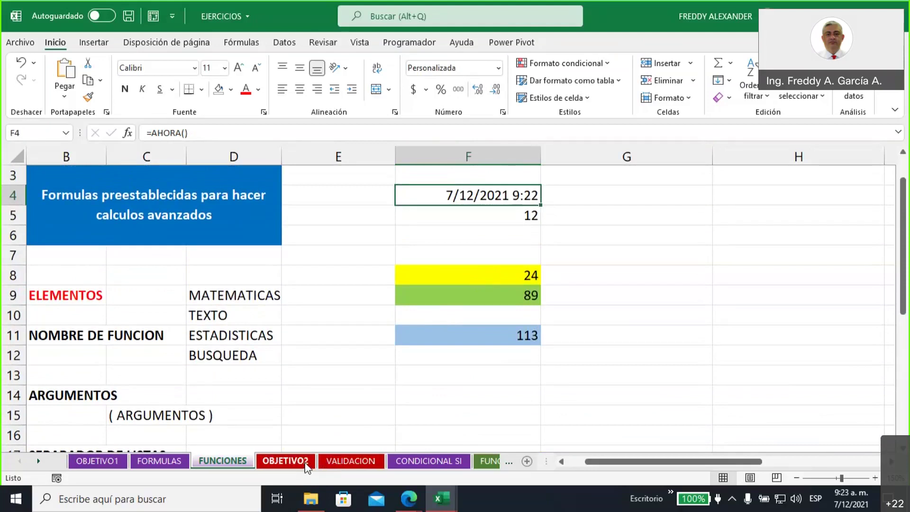
View the objective on the OBJETIVO2 sheet and enter the heading "Paises" in F3 of the VALIDACION sheet
{"action": "left_click", "coordinate": [289, 462]}
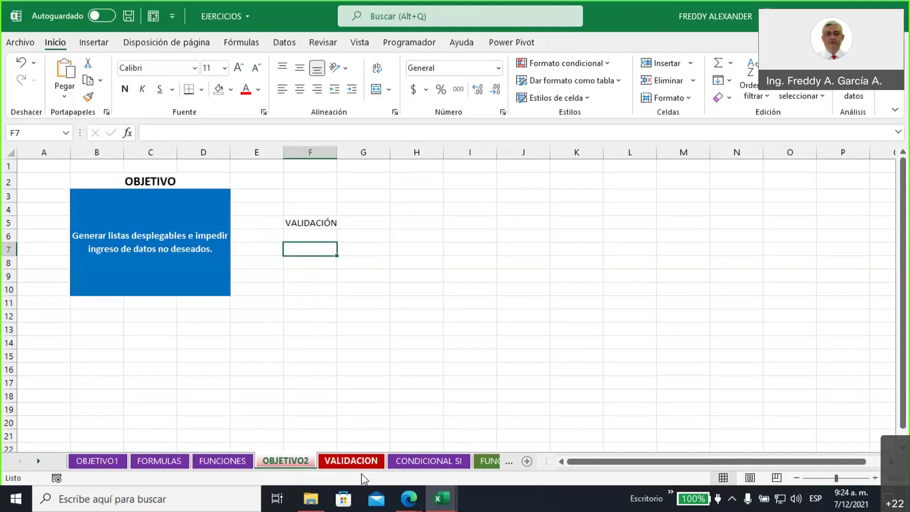
{"action": "left_click", "coordinate": [357, 461]}
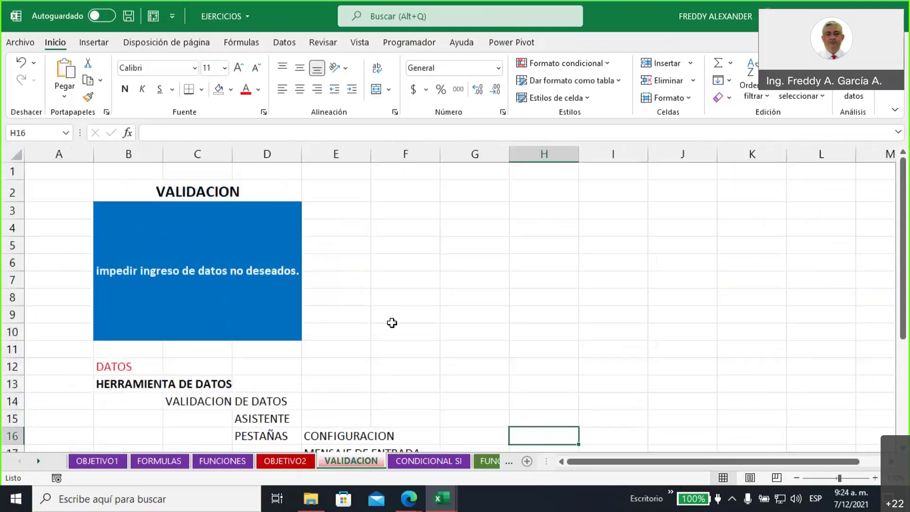
{"action": "left_click", "coordinate": [403, 231]}
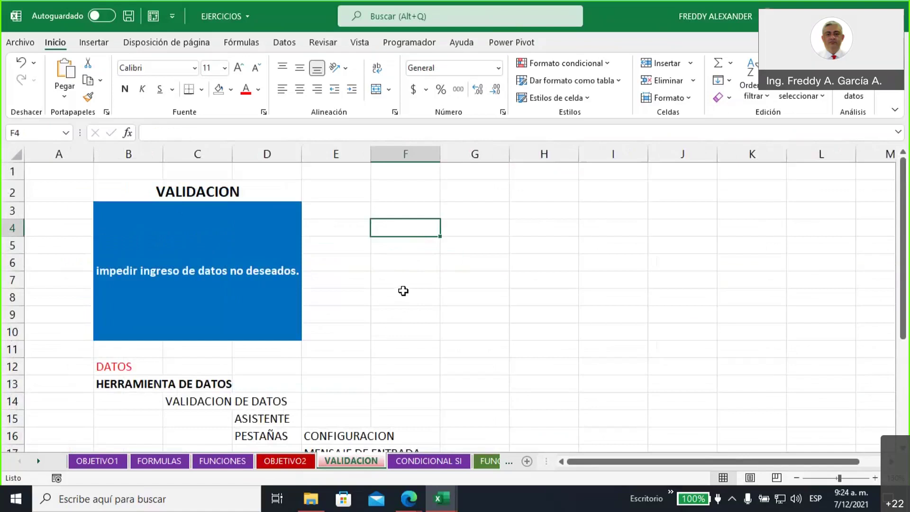
{"action": "left_click", "coordinate": [407, 215]}
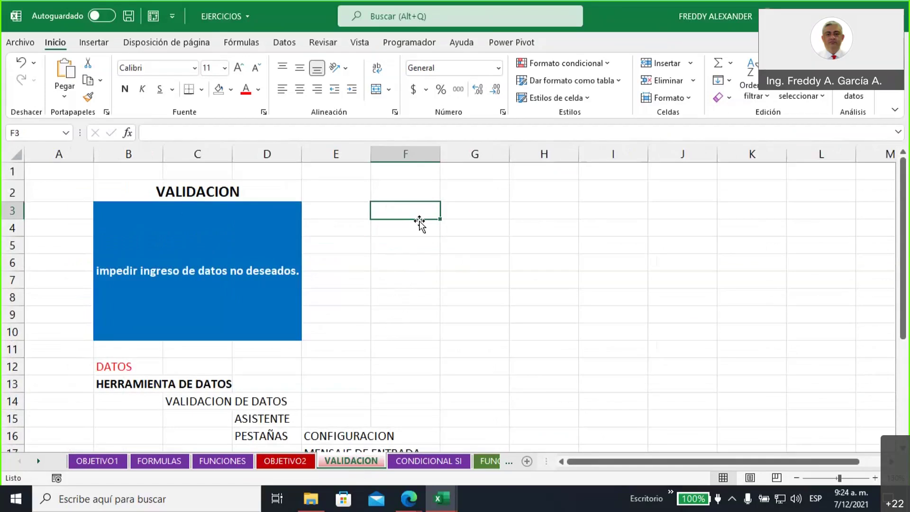
{"action": "type", "text": "Paises"}
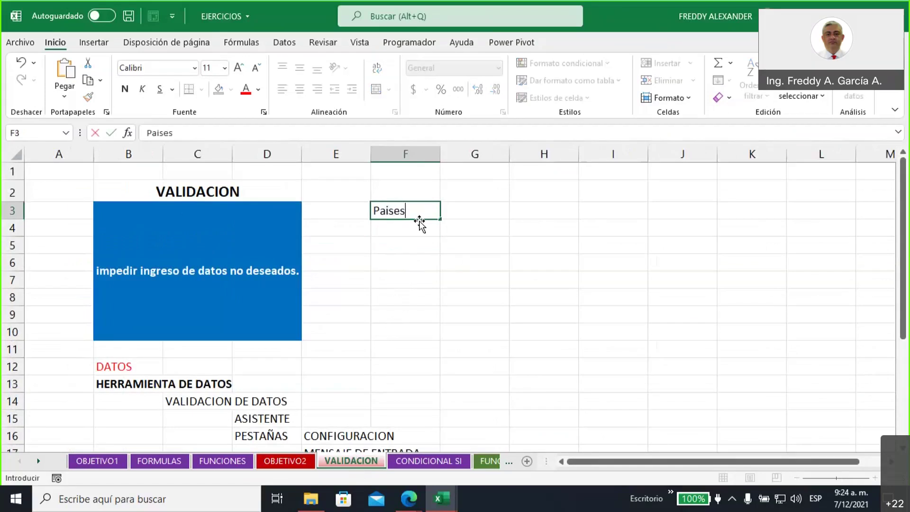
{"action": "left_click", "coordinate": [493, 212]}
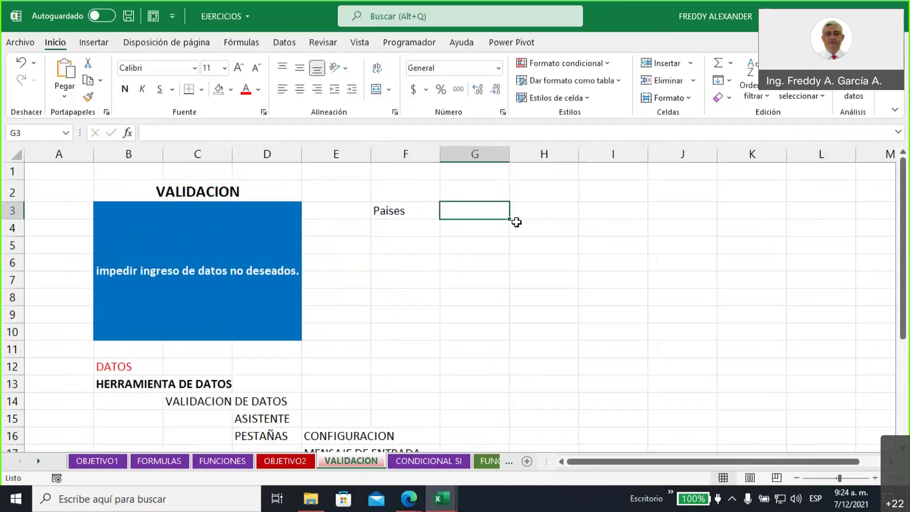
Enter the country spellings "Cuba", "cuba" and "cuva" in cells F4, F5 and F6 under the Paises heading
{"action": "left_click", "coordinate": [418, 227]}
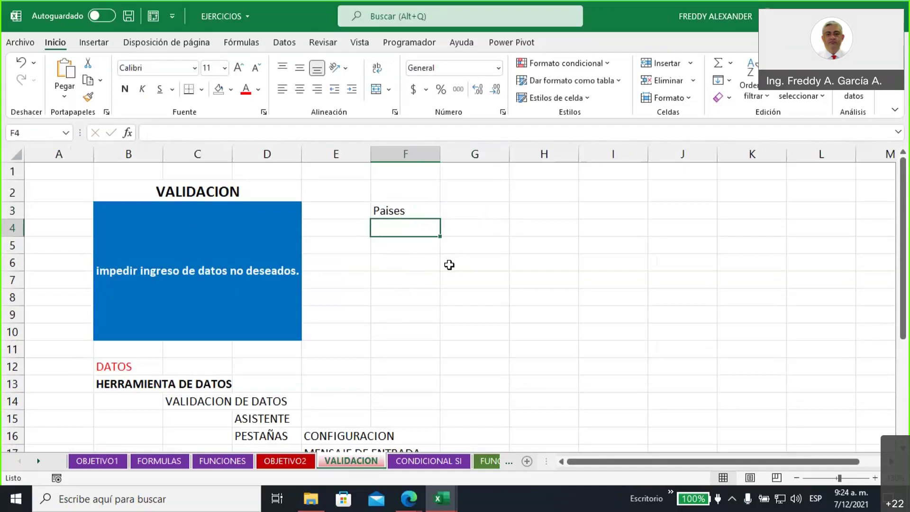
{"action": "type", "text": "CUba"}
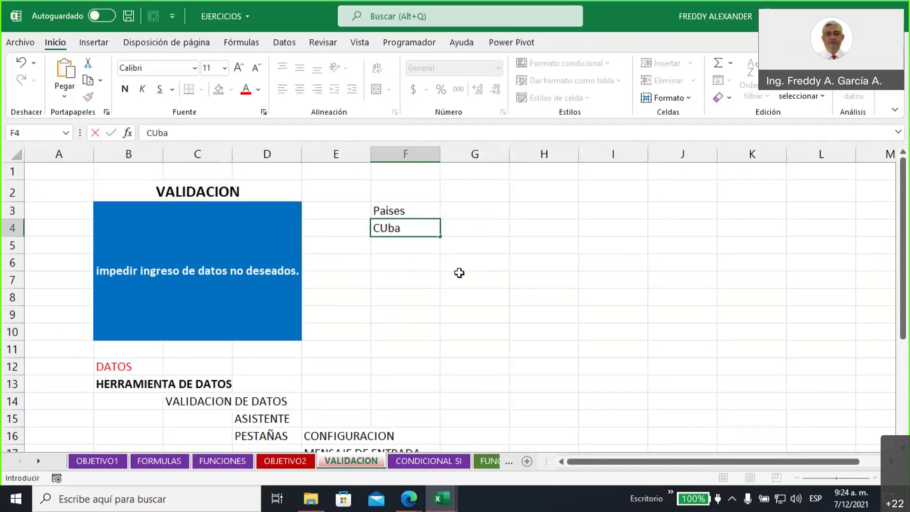
{"action": "left_click", "coordinate": [387, 228]}
{"action": "key", "text": "BackSpace"}
{"action": "type", "text": "u"}
{"action": "key", "text": "Return"}
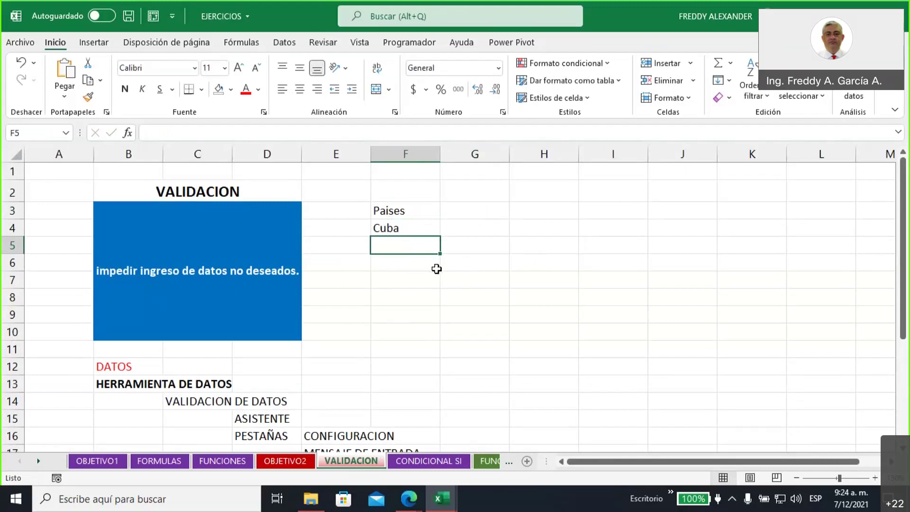
{"action": "type", "text": "cuba"}
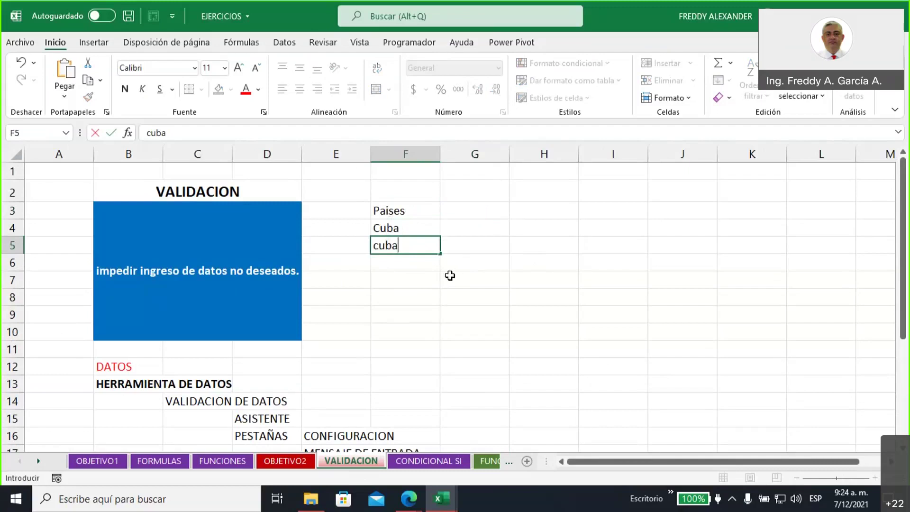
{"action": "left_click", "coordinate": [400, 262]}
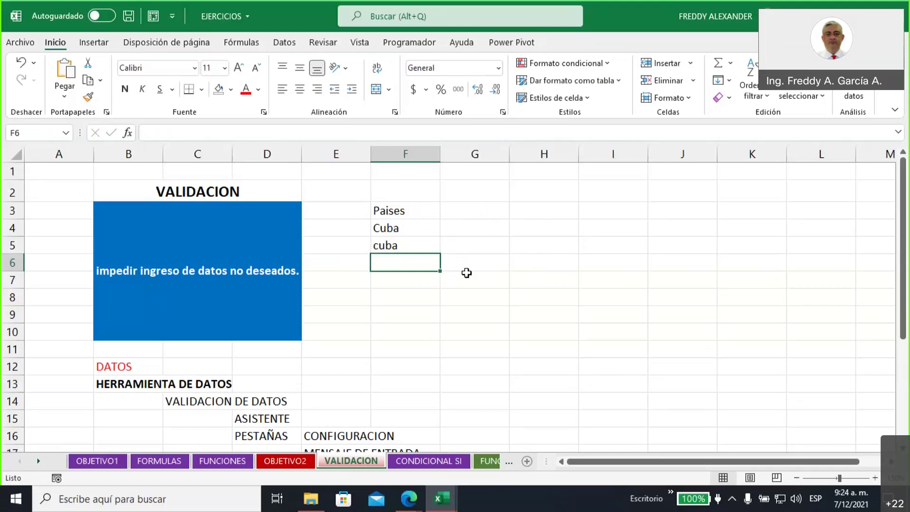
{"action": "type", "text": "cuva"}
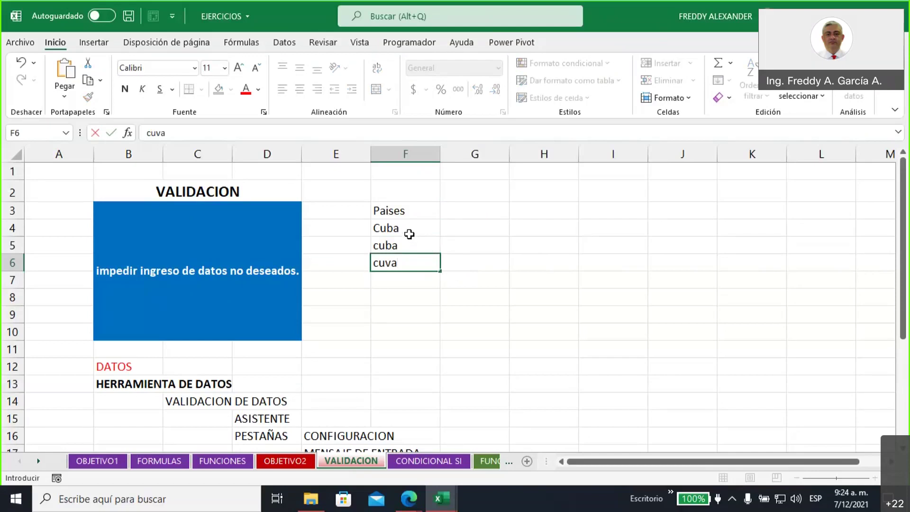
Compare the three spellings of the same country in F4:F6, as a group and one cell at a time
{"action": "left_click_drag", "start_coordinate": [407, 229], "coordinate": [408, 262]}
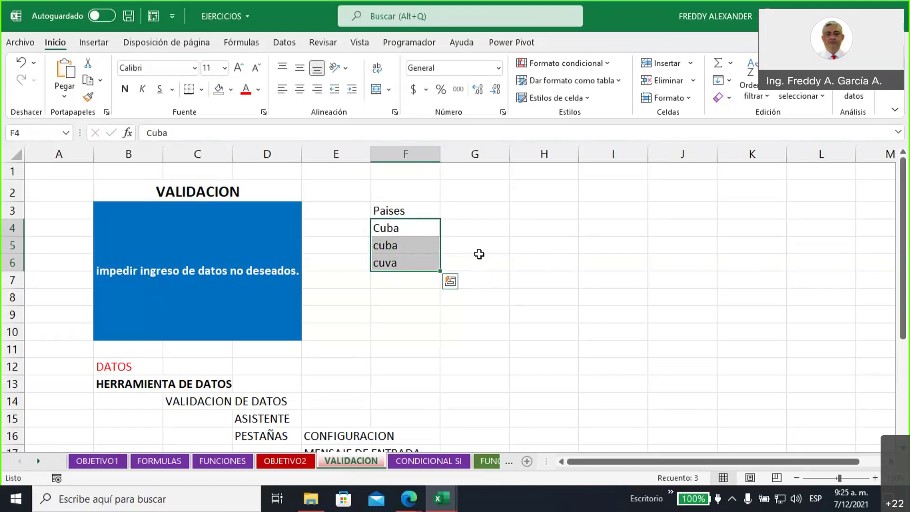
{"action": "left_click", "coordinate": [404, 228]}
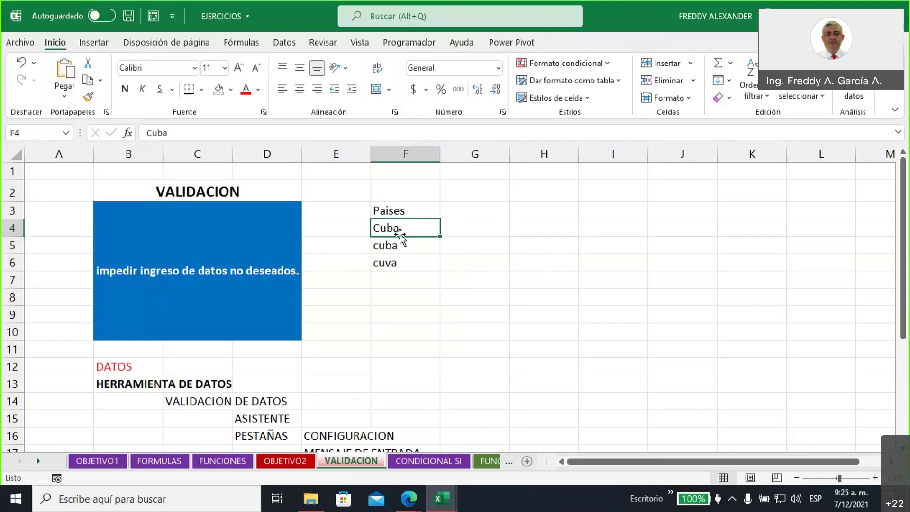
{"action": "left_click", "coordinate": [405, 247]}
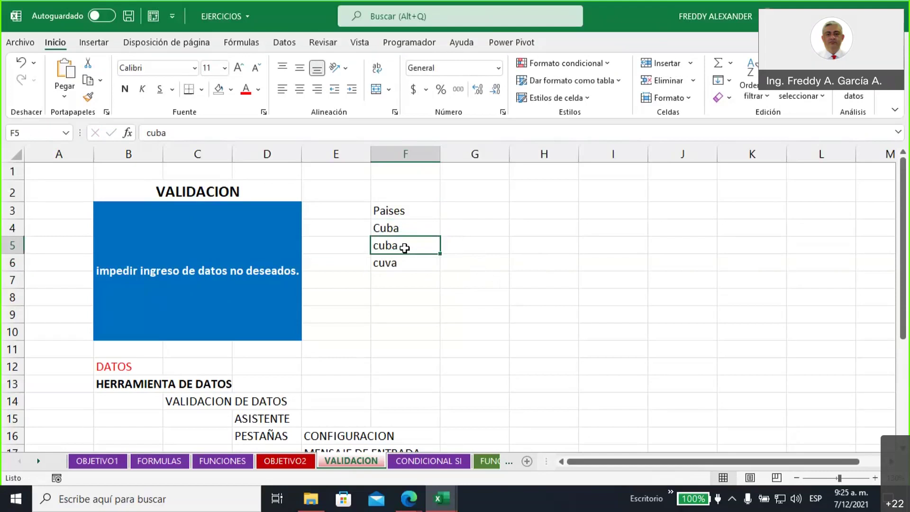
{"action": "left_click", "coordinate": [400, 262]}
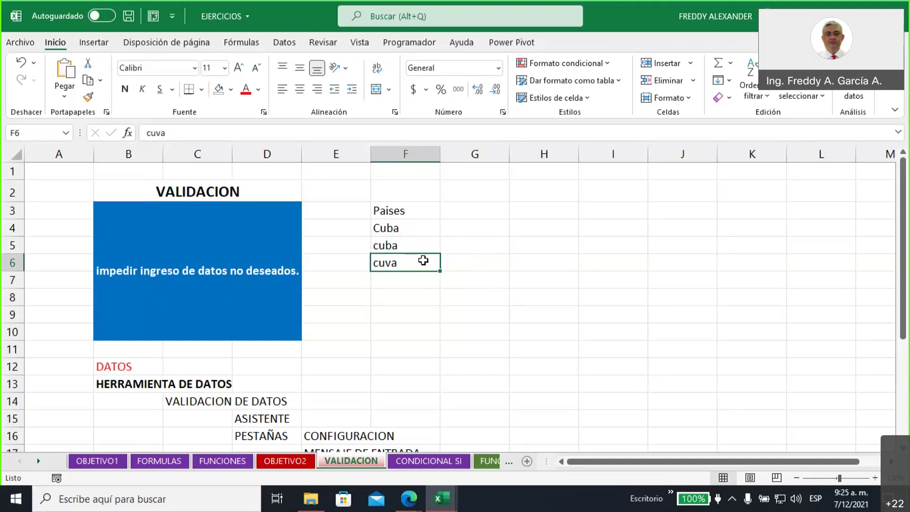
Go over the country entries in F4:F6 again, first as a range and cell by cell, returning to "Cuba" in F4
{"action": "left_click_drag", "start_coordinate": [413, 228], "coordinate": [420, 265]}
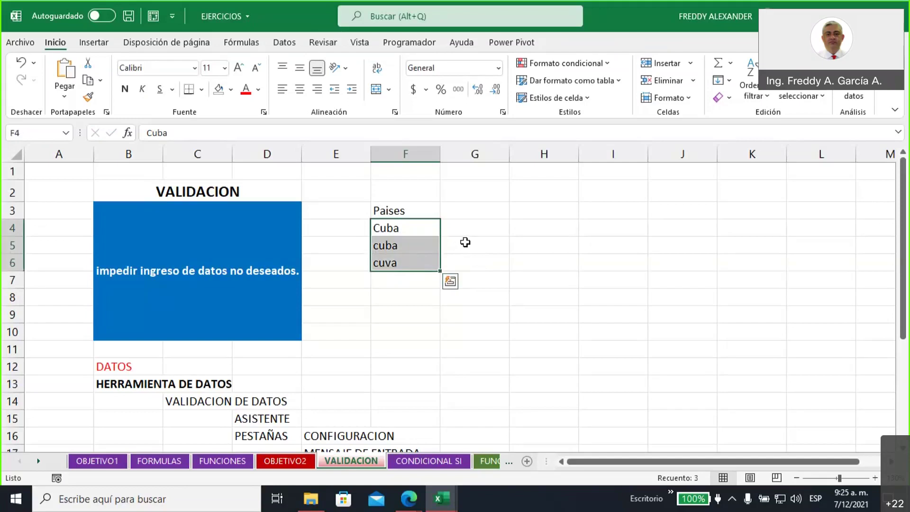
{"action": "left_click", "coordinate": [418, 229]}
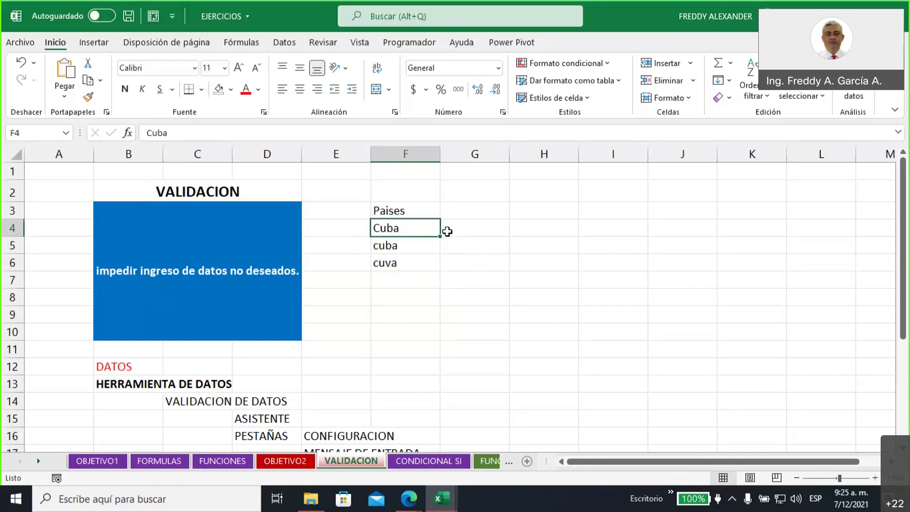
{"action": "left_click", "coordinate": [414, 242]}
{"action": "left_click", "coordinate": [417, 261]}
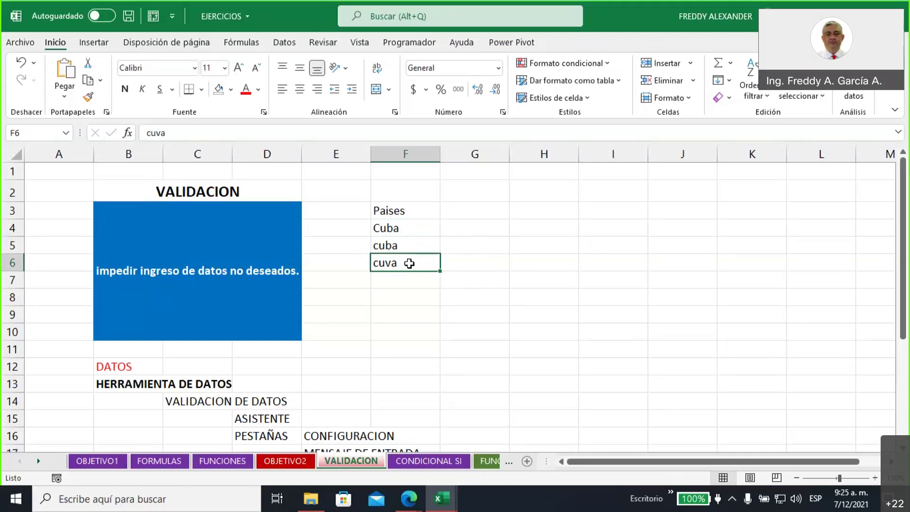
{"action": "left_click", "coordinate": [404, 230]}
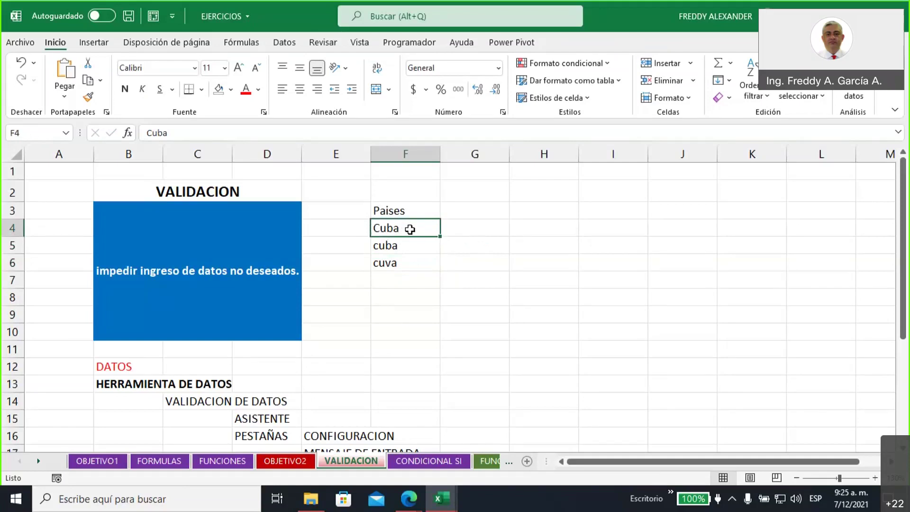
Enter the heading "Paises" with a capital P in cell G3
{"action": "left_click", "coordinate": [472, 210]}
{"action": "type", "text": "paises"}
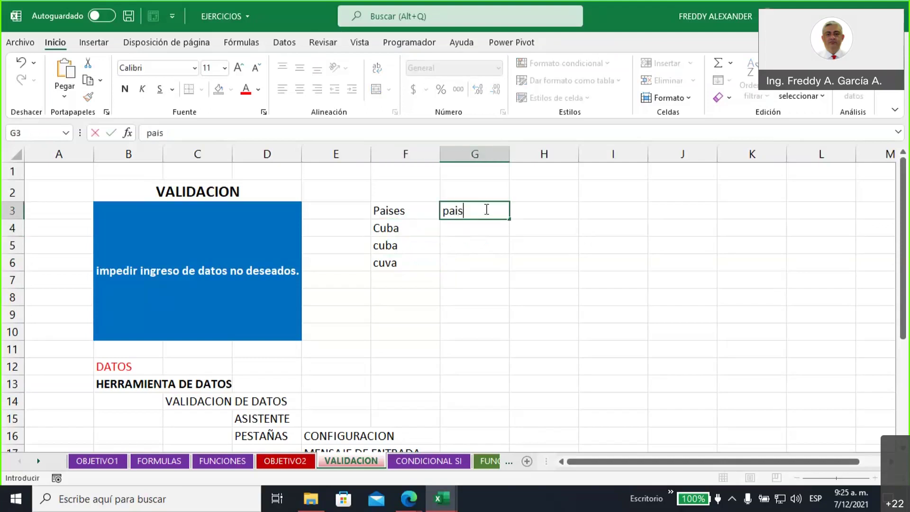
{"action": "left_click", "coordinate": [448, 210]}
{"action": "key", "text": "BackSpace"}
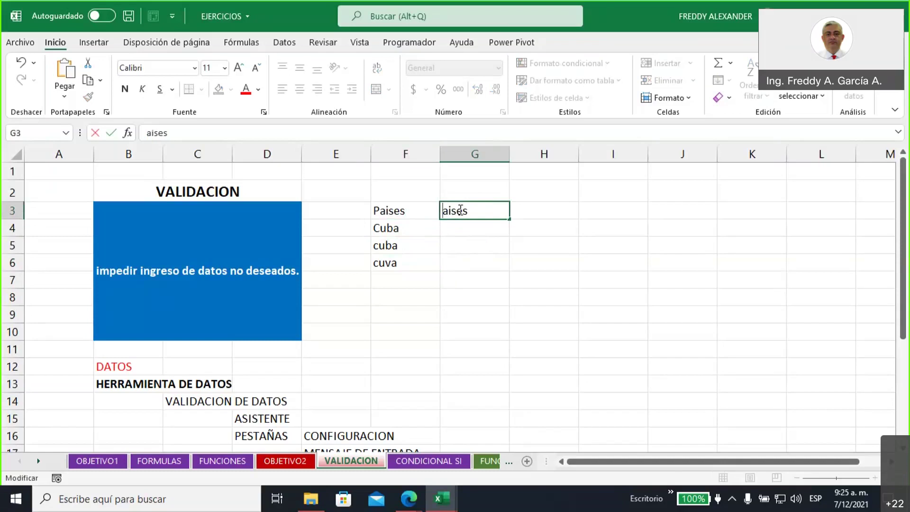
{"action": "type", "text": "p"}
{"action": "key", "text": "BackSpace"}
{"action": "type", "text": "P"}
{"action": "left_click", "coordinate": [554, 258]}
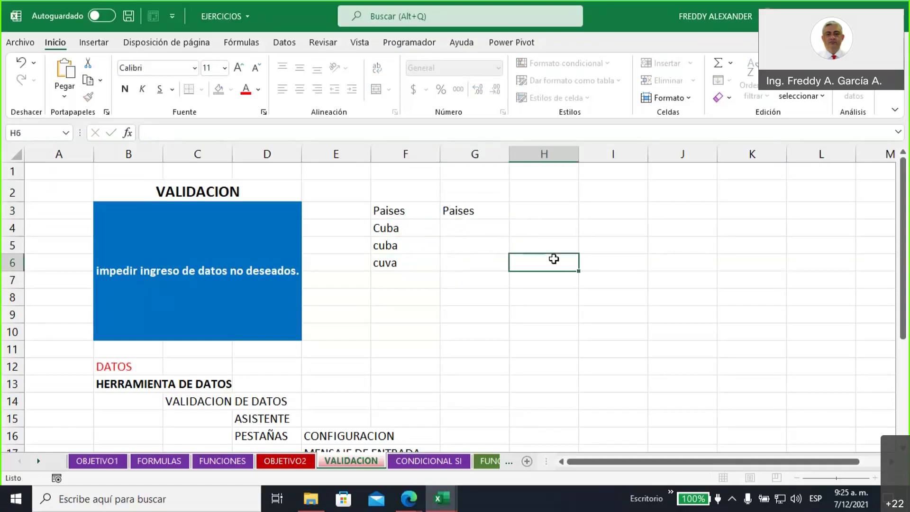
Enter the allowed countries "Cuba", "Chile" and "Colombia" in cells I4, I5 and I6
{"action": "left_click", "coordinate": [604, 229]}
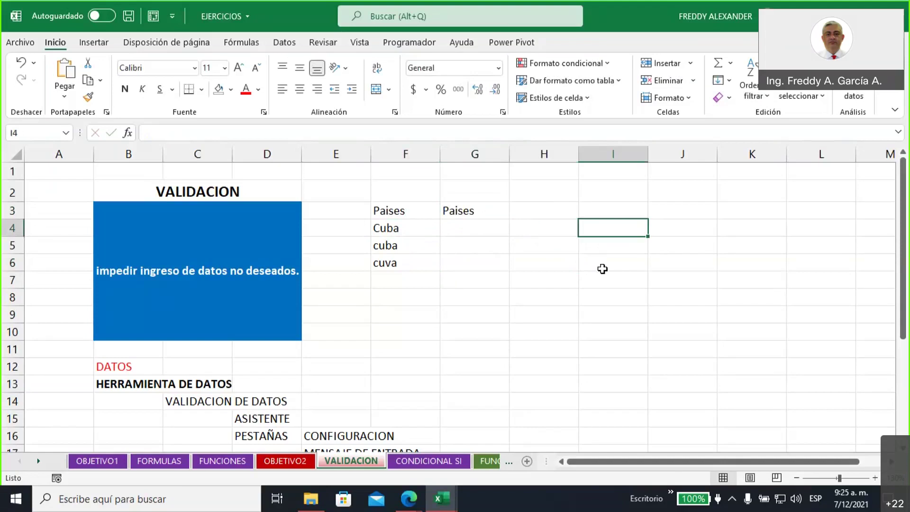
{"action": "type", "text": "Cuba"}
{"action": "key", "text": "Return"}
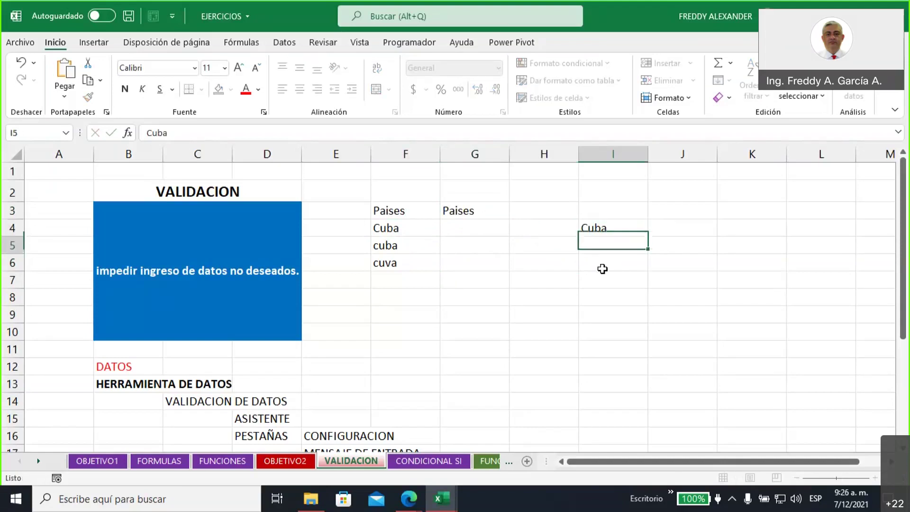
{"action": "type", "text": "Chile"}
{"action": "key", "text": "Return"}
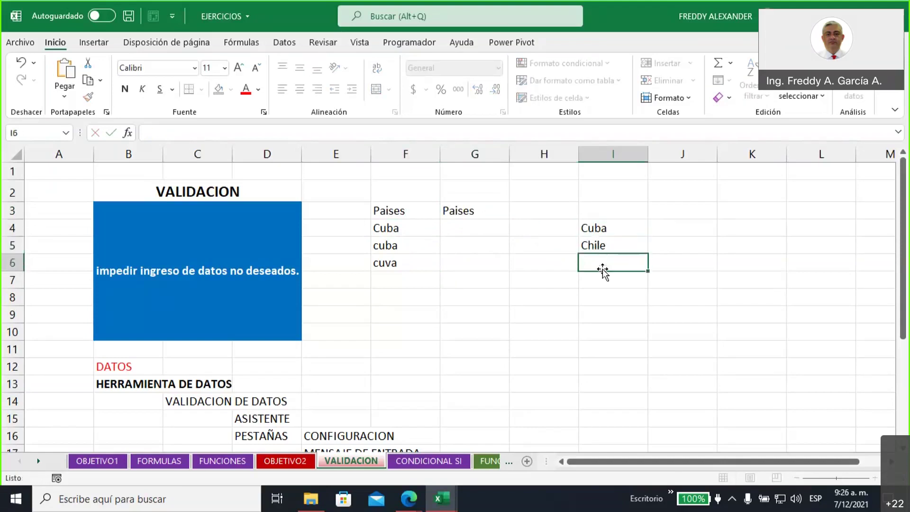
{"action": "type", "text": "Colombia"}
{"action": "key", "text": "Return"}
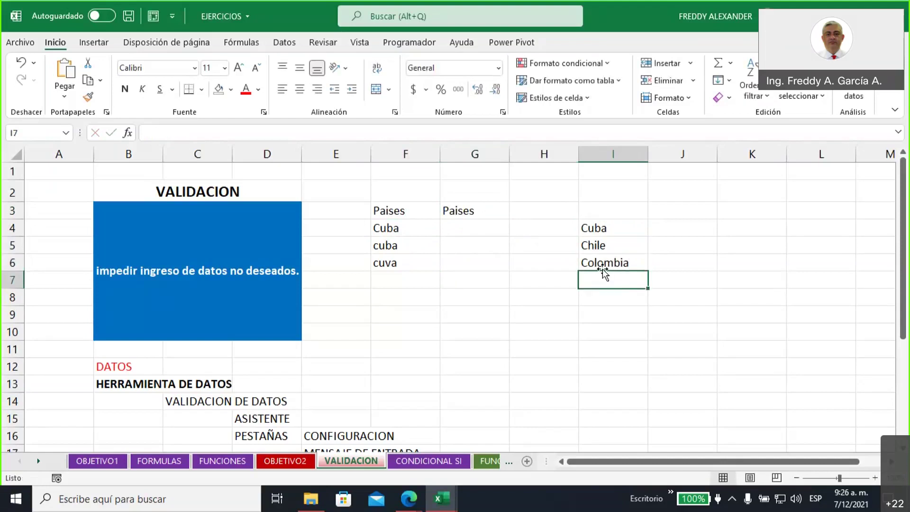
{"action": "left_click_drag", "start_coordinate": [599, 229], "coordinate": [599, 274]}
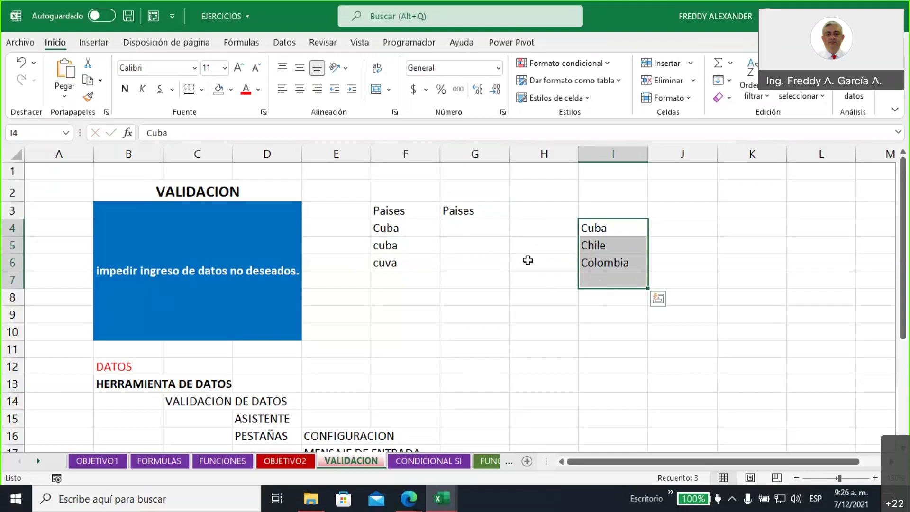
Fill cell G4, under the second Paises heading, with standard yellow
{"action": "left_click", "coordinate": [461, 230]}
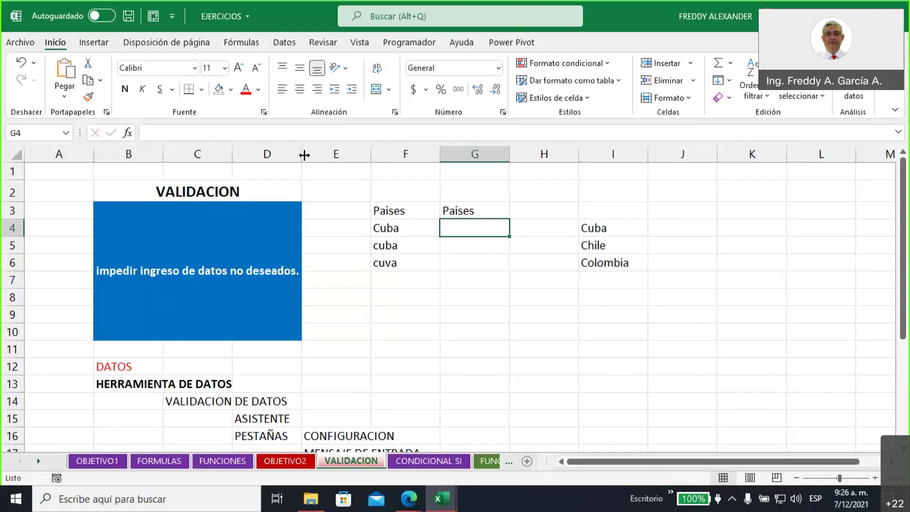
{"action": "left_click", "coordinate": [230, 89]}
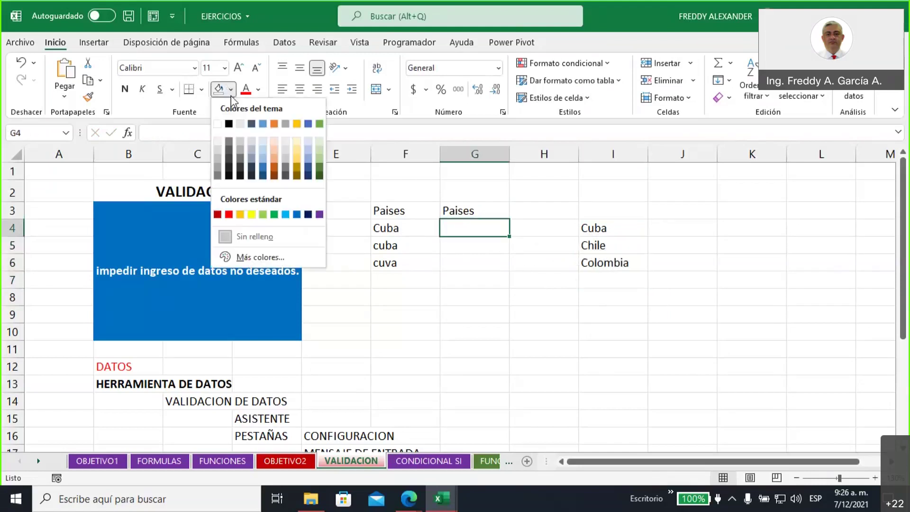
{"action": "left_click", "coordinate": [251, 214]}
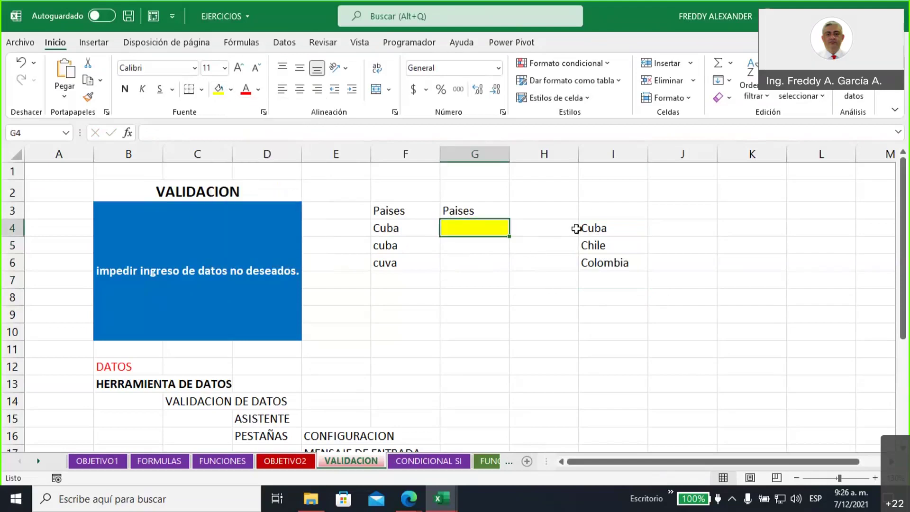
Relate the yellow input cell G4 to the list of allowed countries in I4:I6
{"action": "left_click", "coordinate": [593, 229]}
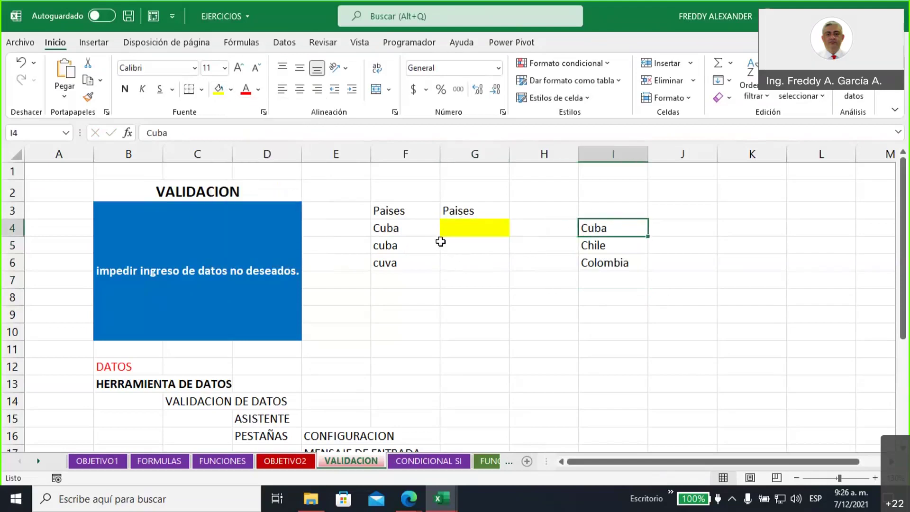
{"action": "left_click", "coordinate": [455, 226]}
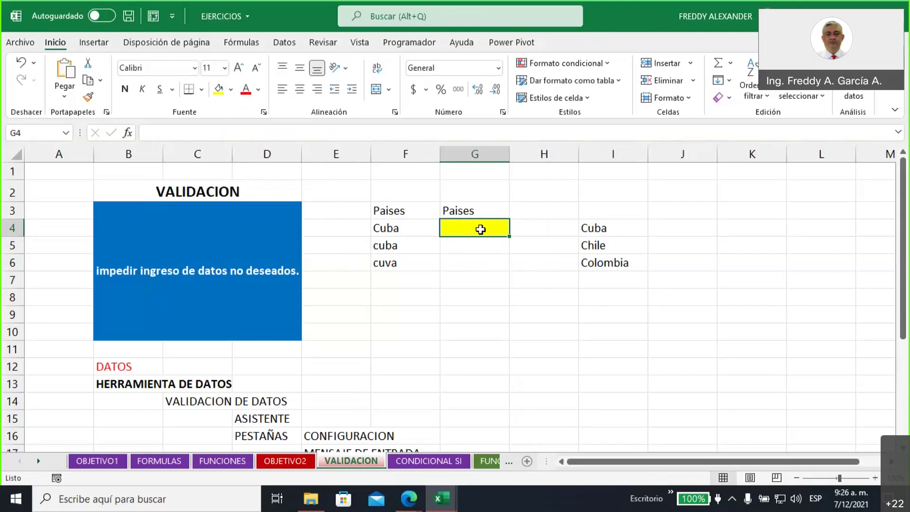
{"action": "left_click_drag", "start_coordinate": [595, 228], "coordinate": [594, 262]}
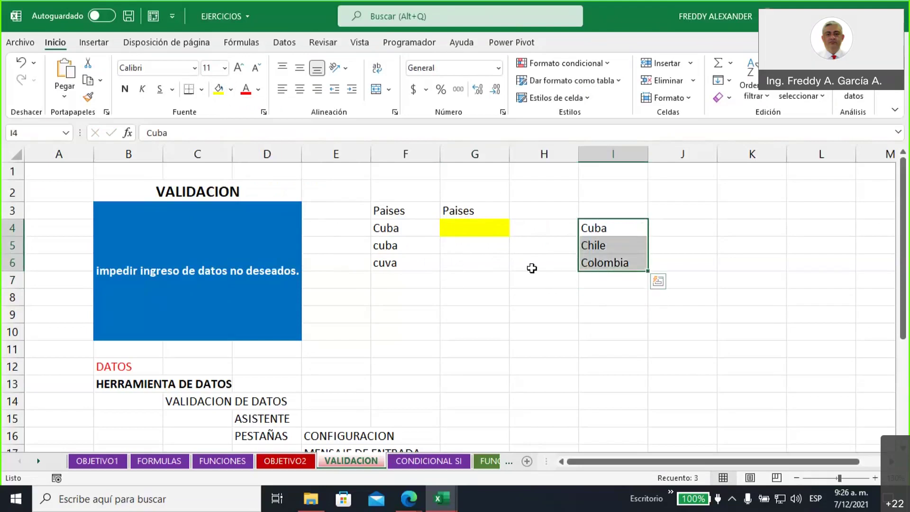
Start a data validation rule for cell G4 and set its allowed criterion to Lista
{"action": "left_click", "coordinate": [475, 227]}
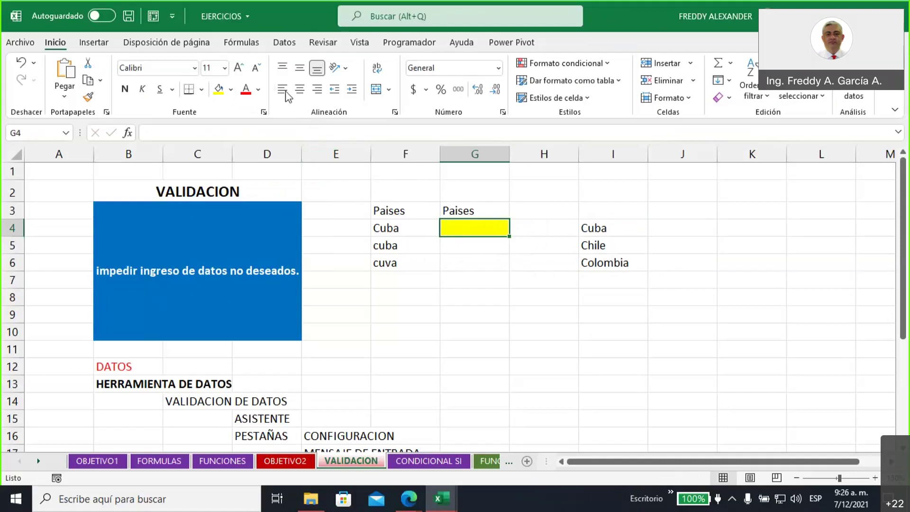
{"action": "left_click", "coordinate": [285, 44]}
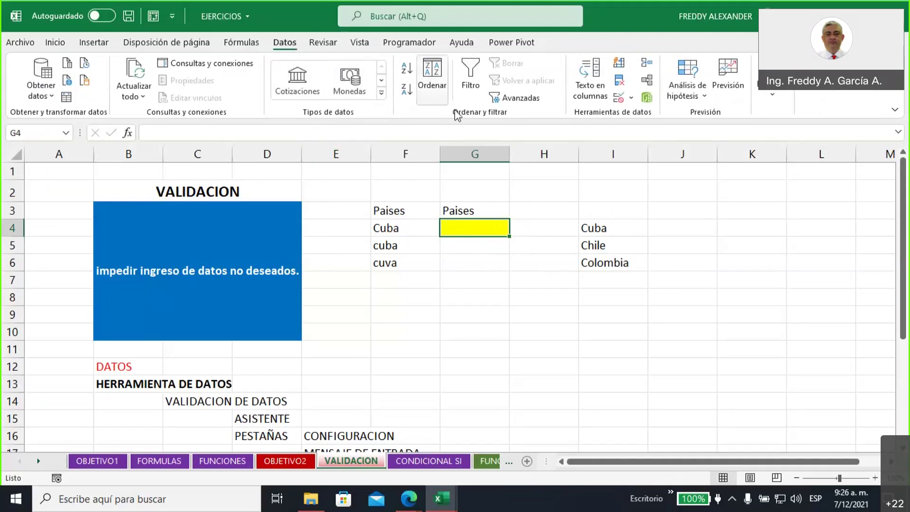
{"action": "left_click", "coordinate": [618, 103]}
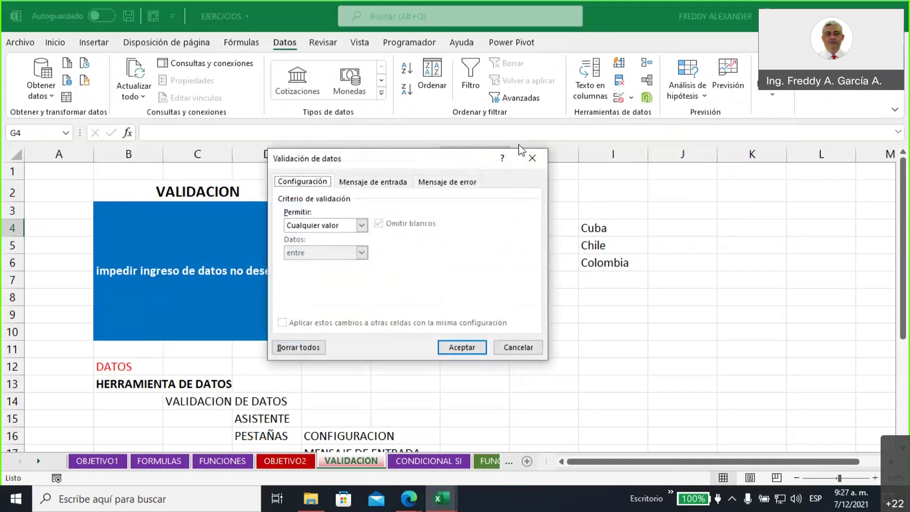
{"action": "left_click_drag", "start_coordinate": [463, 162], "coordinate": [337, 161]}
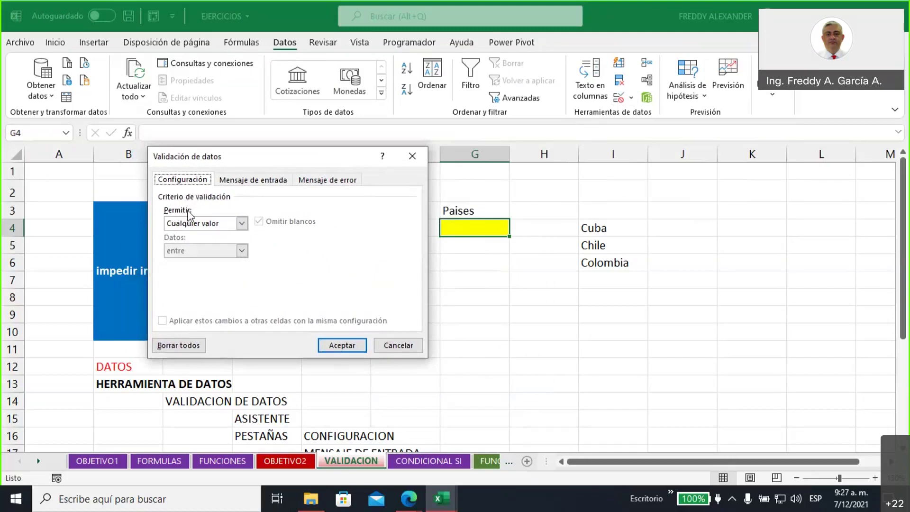
{"action": "left_click", "coordinate": [242, 224]}
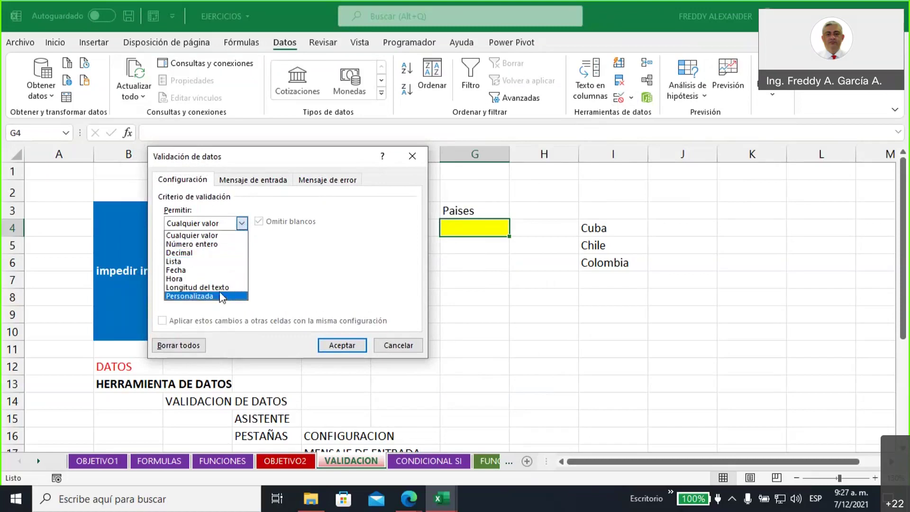
{"action": "left_click", "coordinate": [213, 265]}
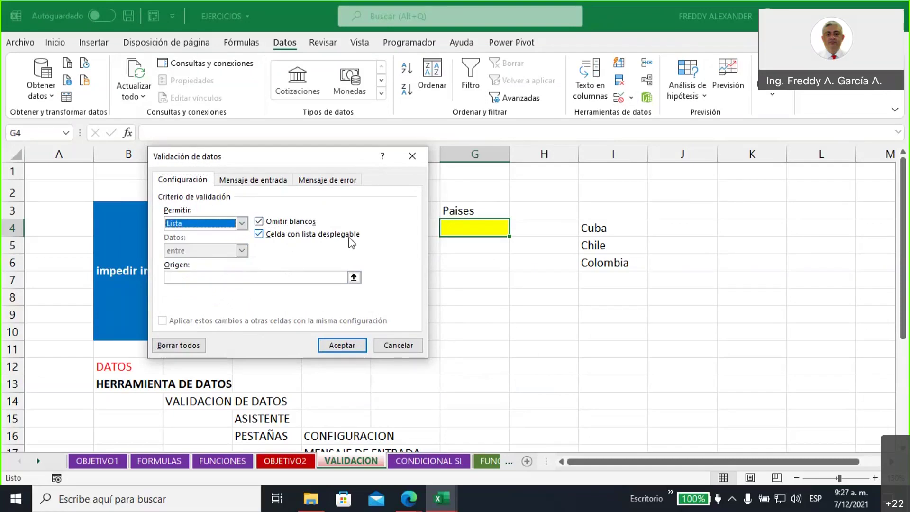
{"action": "left_click", "coordinate": [242, 224]}
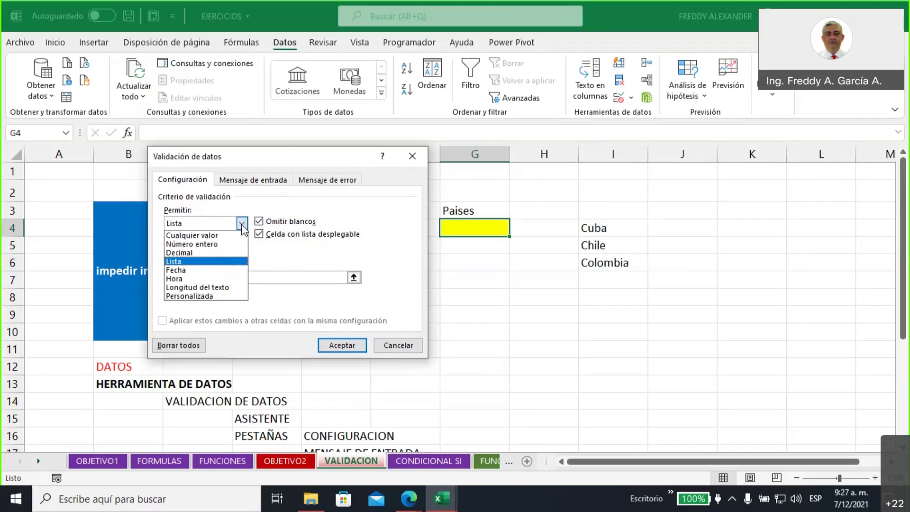
{"action": "left_click", "coordinate": [242, 226]}
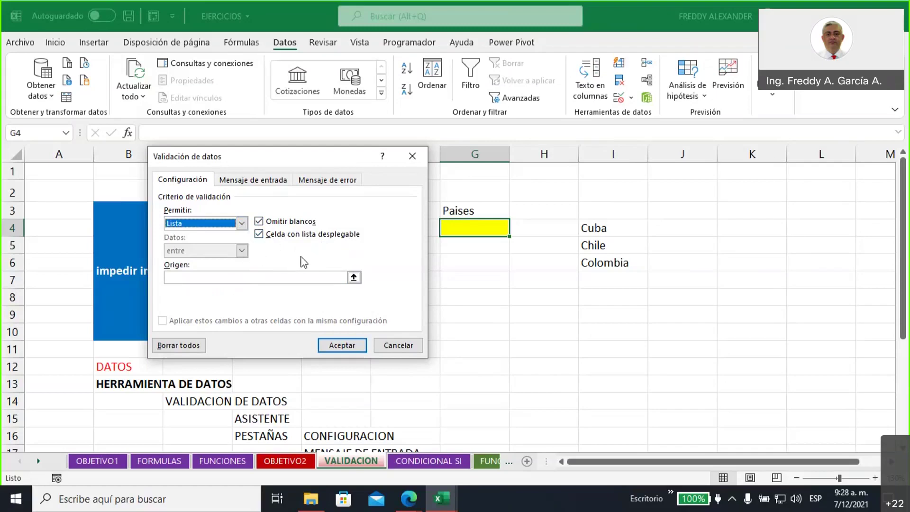
Set the list's source to =$I$4:$I$6 and apply the validation rule to G4
{"action": "left_click", "coordinate": [354, 279]}
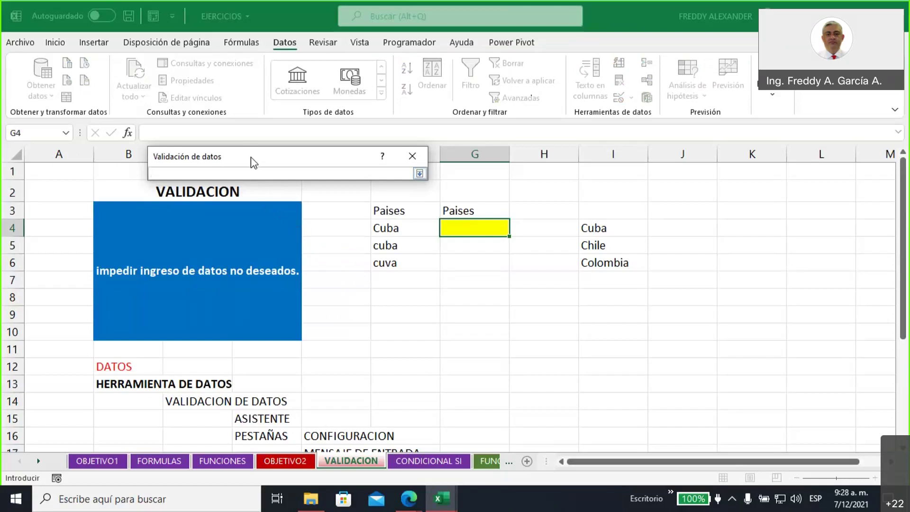
{"action": "left_click", "coordinate": [600, 233]}
{"action": "left_click_drag", "start_coordinate": [600, 233], "coordinate": [604, 262]}
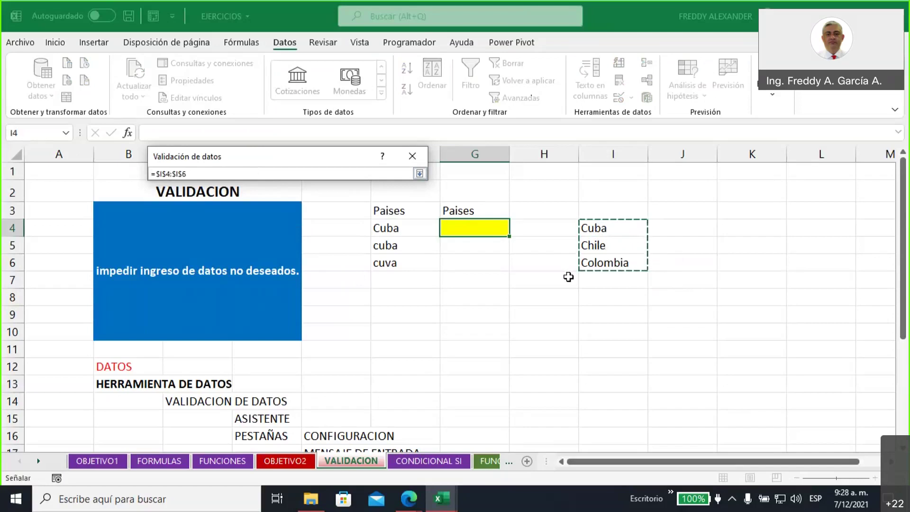
{"action": "key", "text": "Return"}
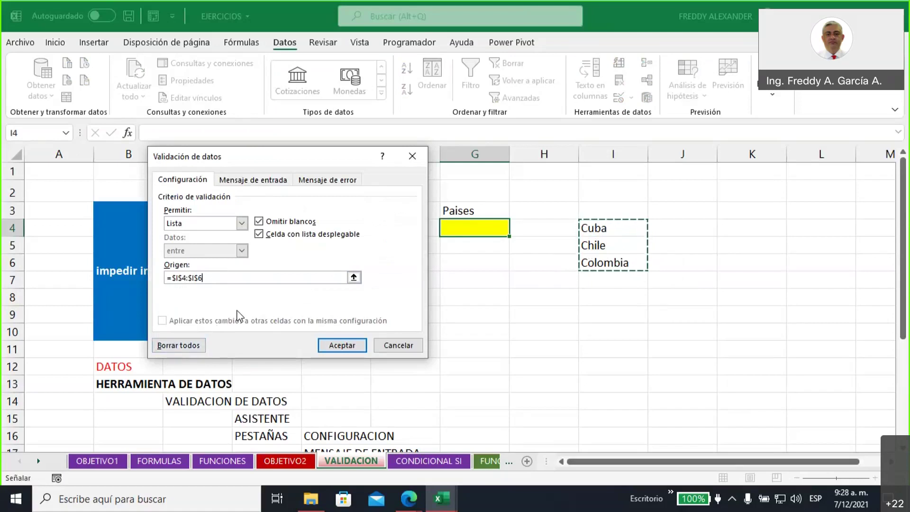
{"action": "left_click", "coordinate": [341, 348]}
{"action": "left_click", "coordinate": [512, 284]}
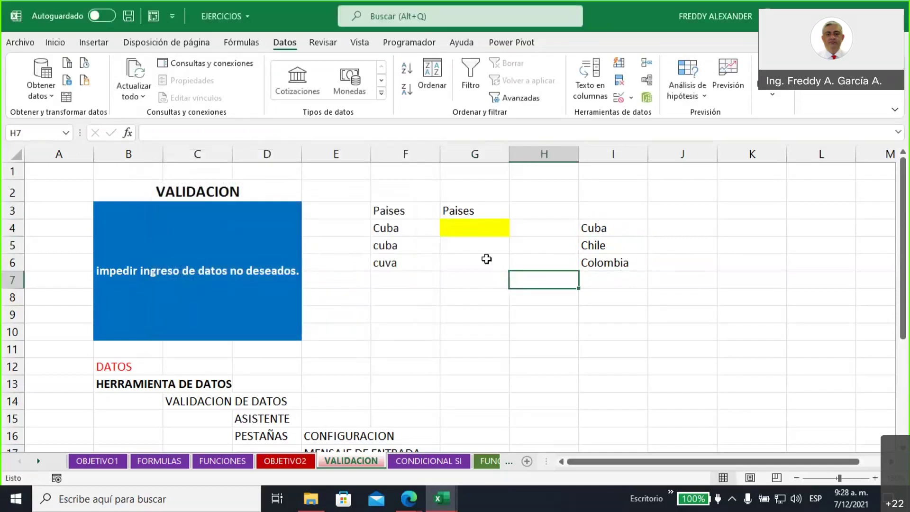
Choose "Chile" from the drop-down list of countries in cell G4
{"action": "left_click", "coordinate": [471, 234]}
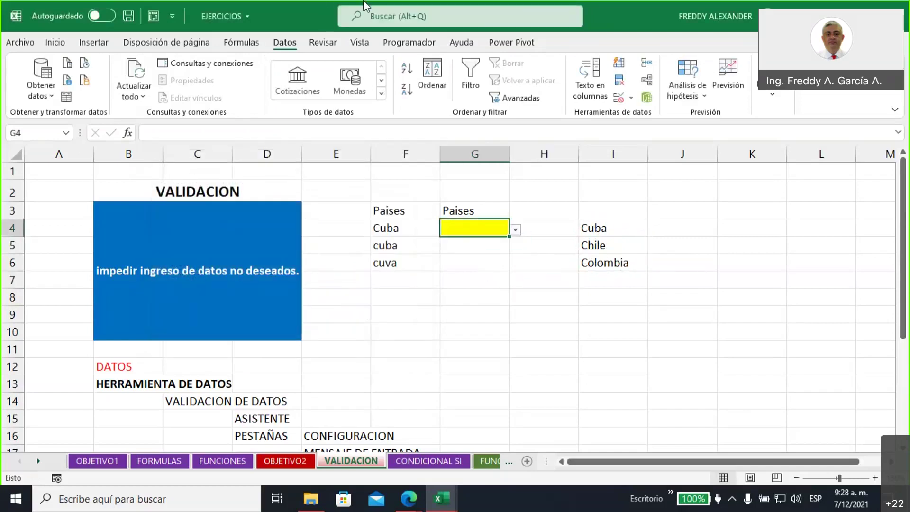
{"action": "mouse_move", "coordinate": [555, 173]}
{"action": "left_mouse_down"}
{"action": "mouse_move", "coordinate": [532, 218]}
{"action": "mouse_move", "coordinate": [526, 211]}
{"action": "mouse_move", "coordinate": [540, 211]}
{"action": "left_mouse_up"}
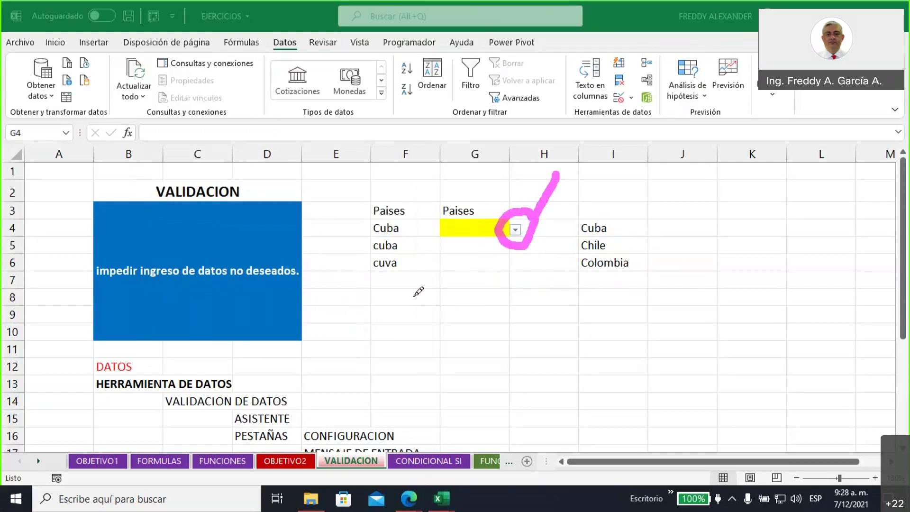
{"action": "key", "text": "Escape"}
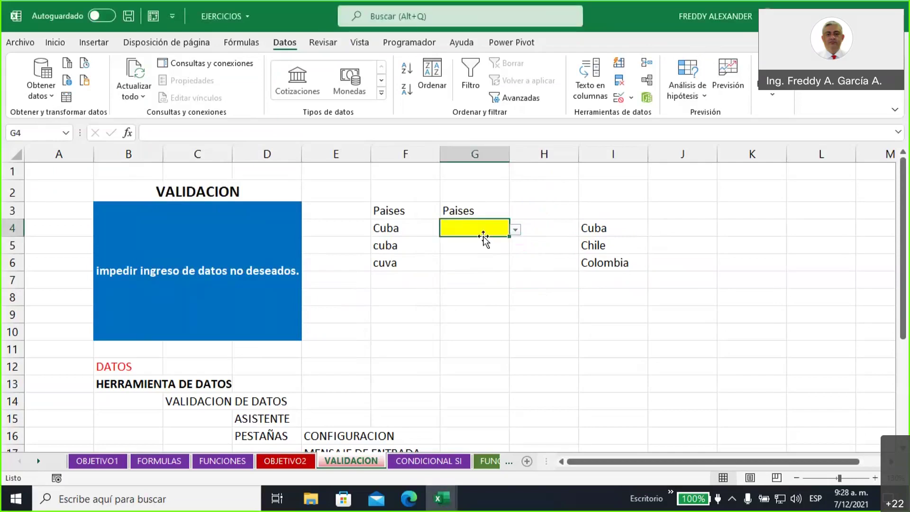
{"action": "left_click", "coordinate": [515, 230]}
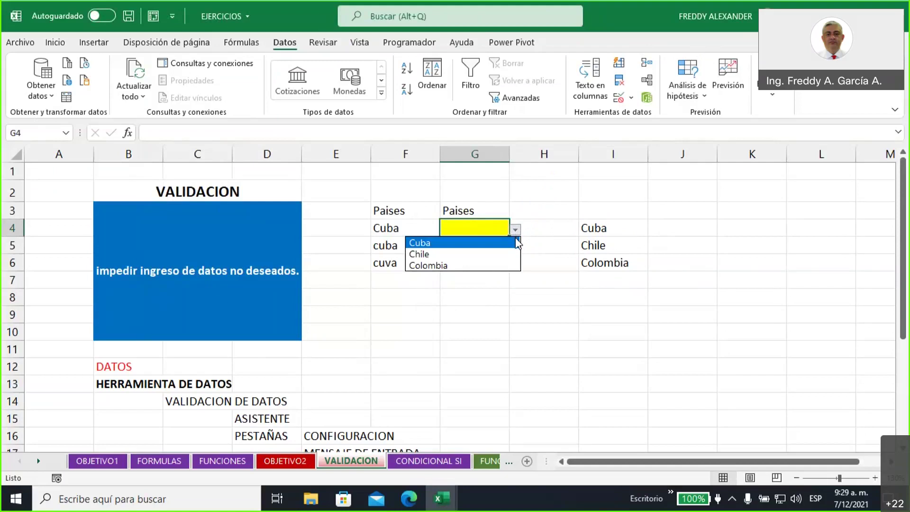
{"action": "left_click", "coordinate": [454, 255]}
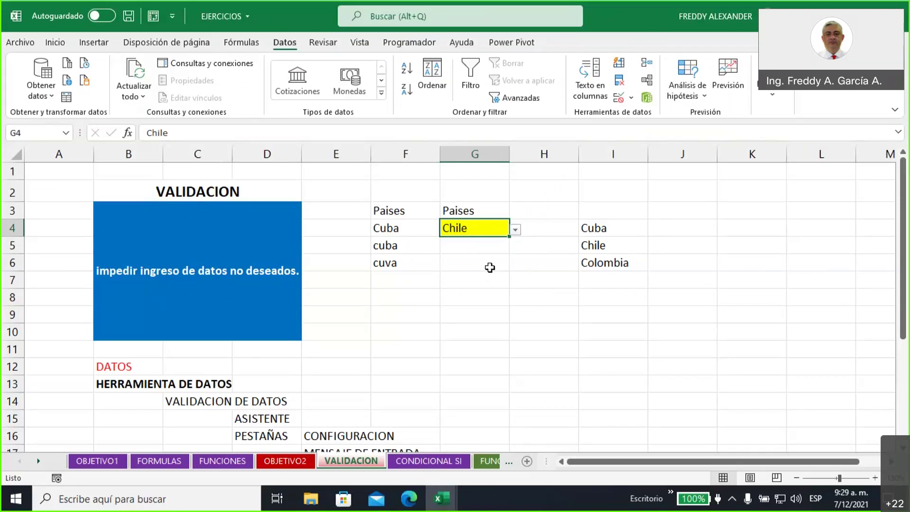
Choose "Cuba" from the drop-down list of countries in cell G4
{"action": "left_click", "coordinate": [515, 230]}
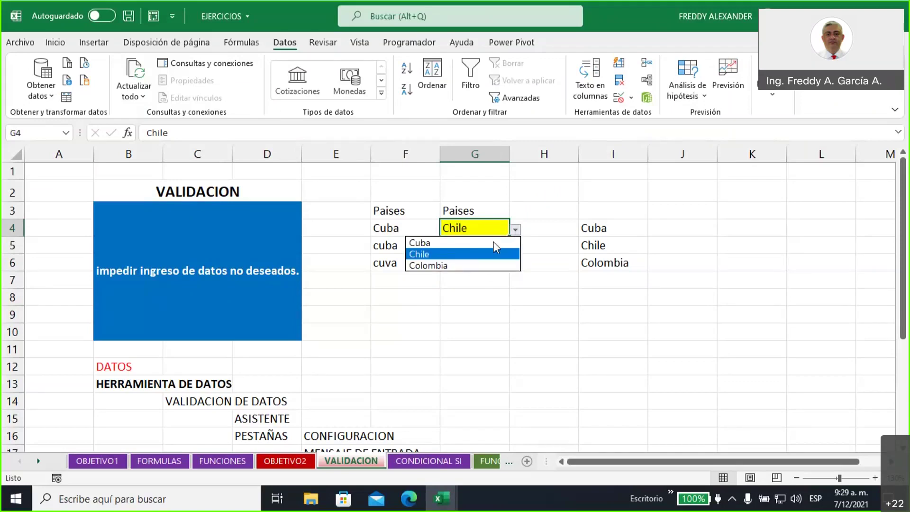
{"action": "left_click", "coordinate": [463, 243]}
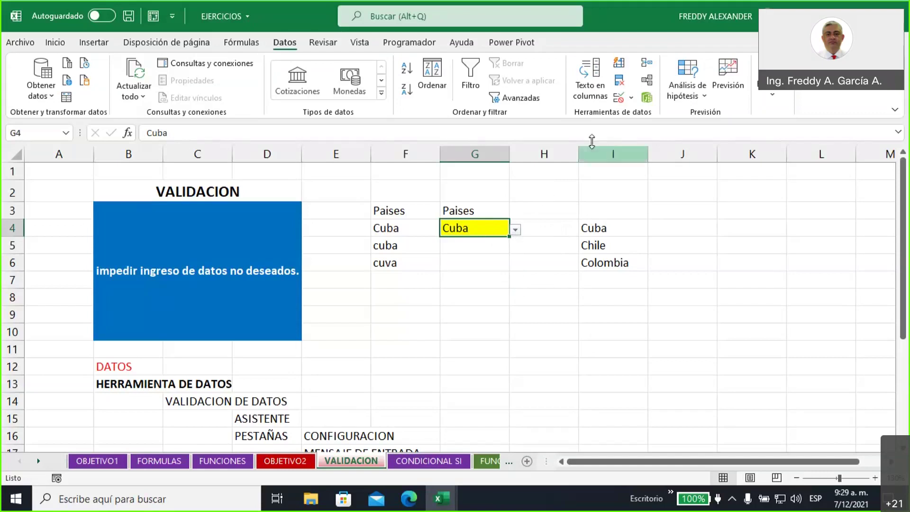
Open the error message settings of the data validation rule for cell G4
{"action": "left_click", "coordinate": [619, 99]}
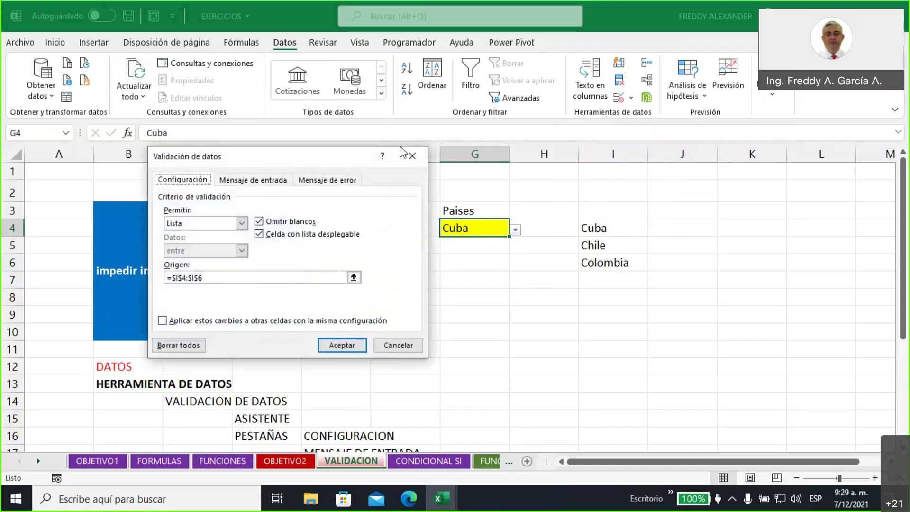
{"action": "left_click_drag", "start_coordinate": [324, 154], "coordinate": [329, 177]}
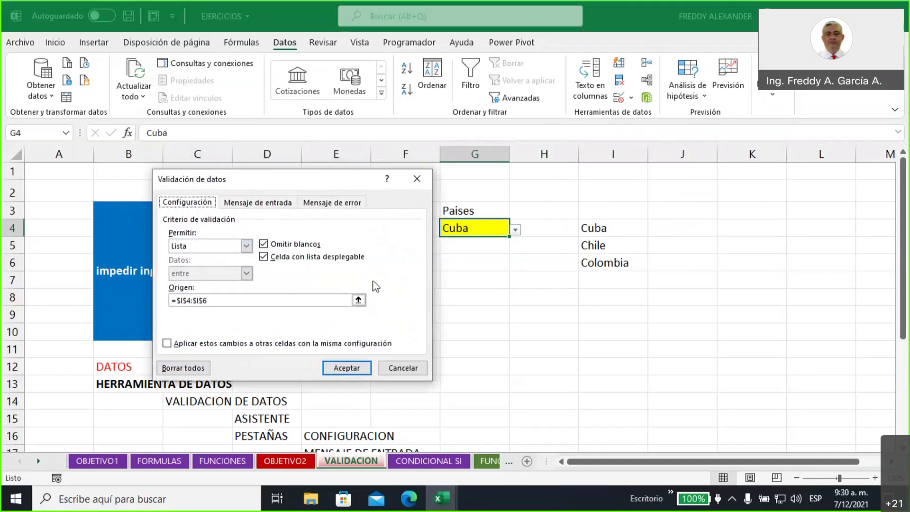
{"action": "left_click", "coordinate": [330, 203]}
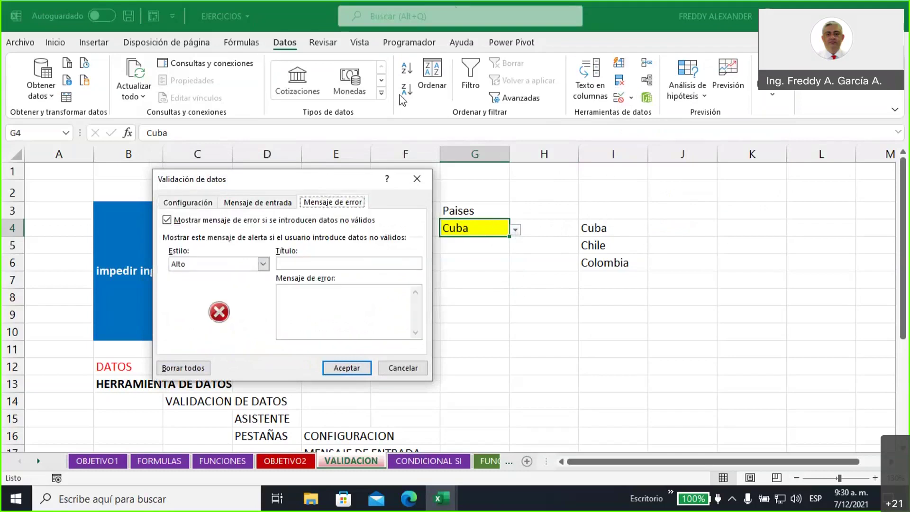
Mark the error message heading, style, icon, title and message fields with screen annotations, and clear the marks
{"action": "left_click", "coordinate": [705, 17]}
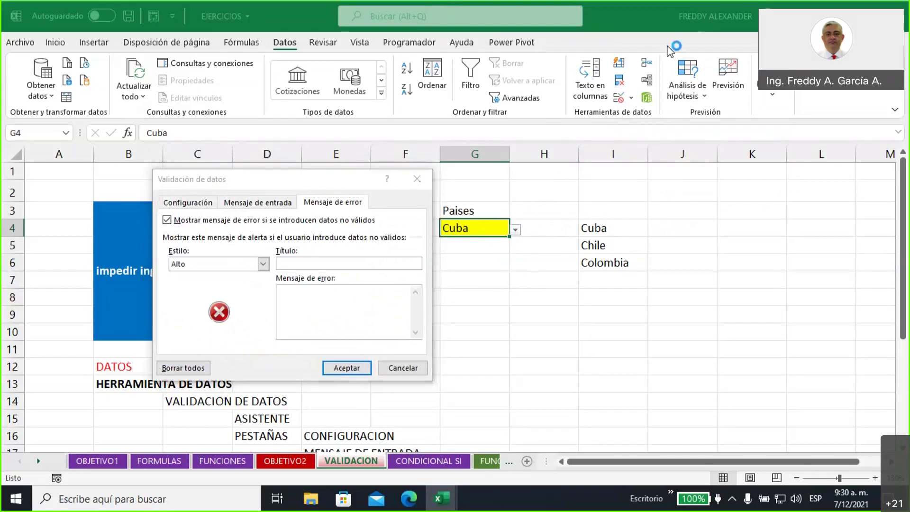
{"action": "mouse_move", "coordinate": [372, 157]}
{"action": "left_mouse_down"}
{"action": "mouse_move", "coordinate": [334, 180]}
{"action": "mouse_move", "coordinate": [319, 217]}
{"action": "mouse_move", "coordinate": [376, 192]}
{"action": "left_mouse_up"}
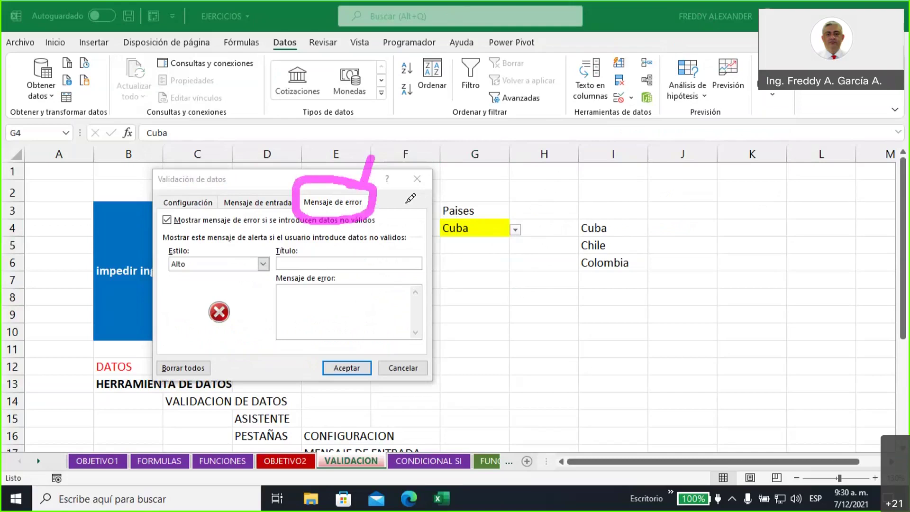
{"action": "mouse_move", "coordinate": [131, 225]}
{"action": "left_mouse_down"}
{"action": "mouse_move", "coordinate": [166, 258]}
{"action": "mouse_move", "coordinate": [161, 276]}
{"action": "left_mouse_up"}
{"action": "mouse_move", "coordinate": [237, 287]}
{"action": "left_mouse_down"}
{"action": "mouse_move", "coordinate": [212, 288]}
{"action": "mouse_move", "coordinate": [237, 341]}
{"action": "mouse_move", "coordinate": [245, 287]}
{"action": "left_mouse_up"}
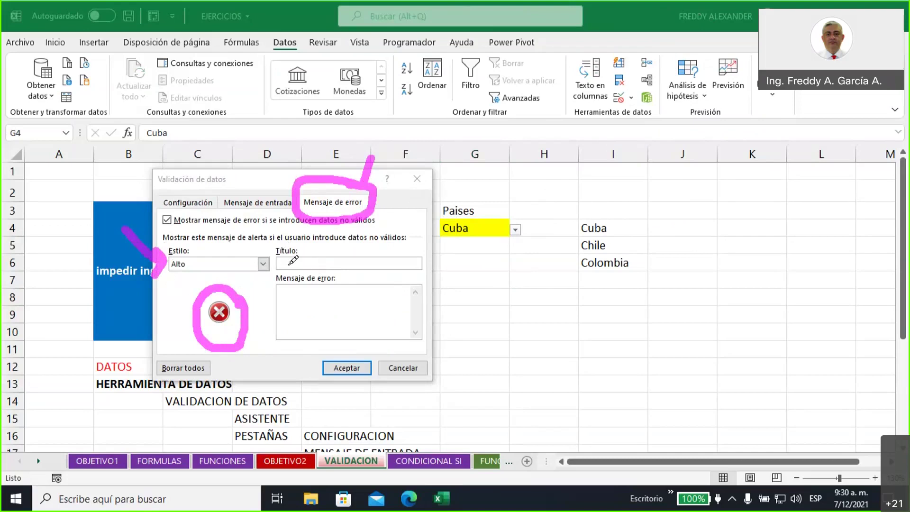
{"action": "left_click_drag", "start_coordinate": [283, 263], "coordinate": [353, 264]}
{"action": "left_click_drag", "start_coordinate": [288, 295], "coordinate": [359, 294]}
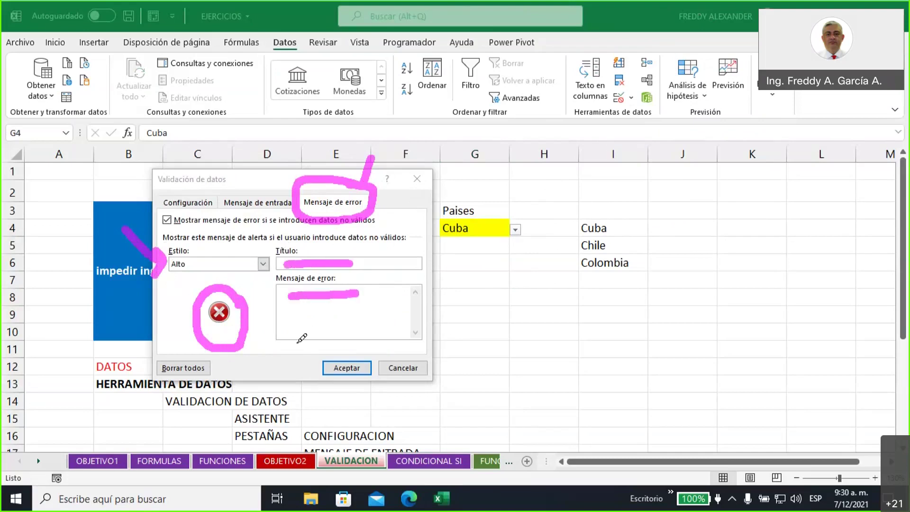
{"action": "key", "text": "Escape"}
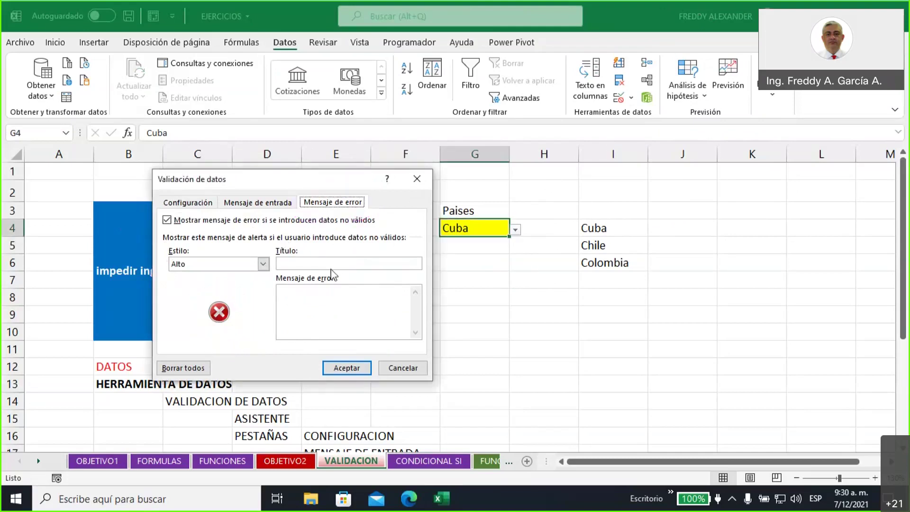
Set the error alert's style to Advertencia and enter "ALerta" as its title
{"action": "left_click", "coordinate": [263, 264]}
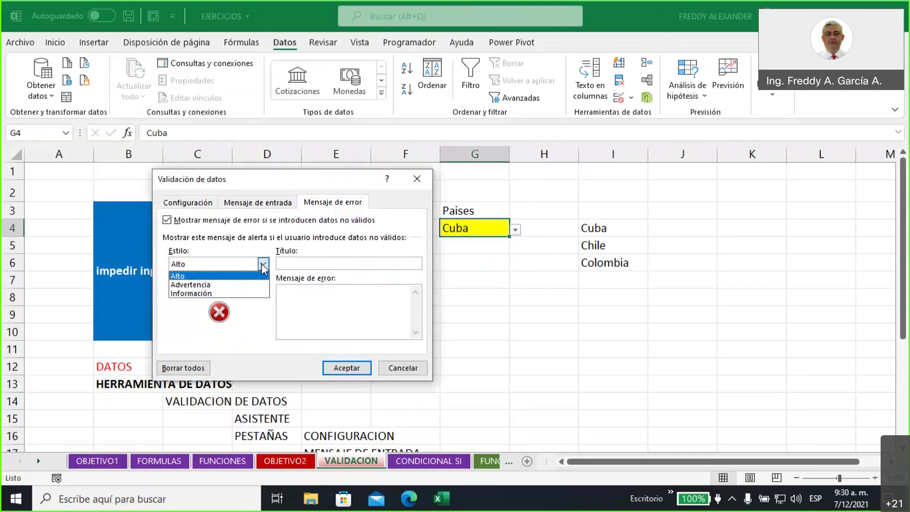
{"action": "left_click", "coordinate": [247, 285]}
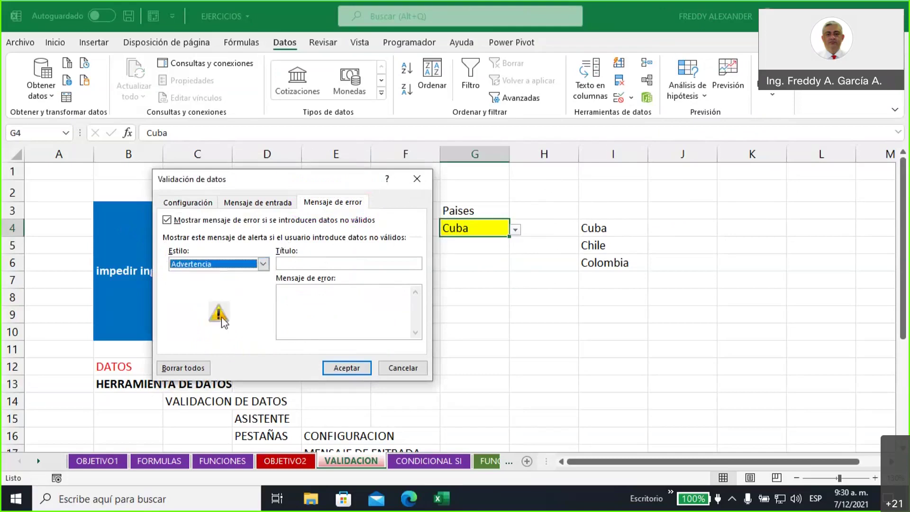
{"action": "left_click", "coordinate": [316, 261]}
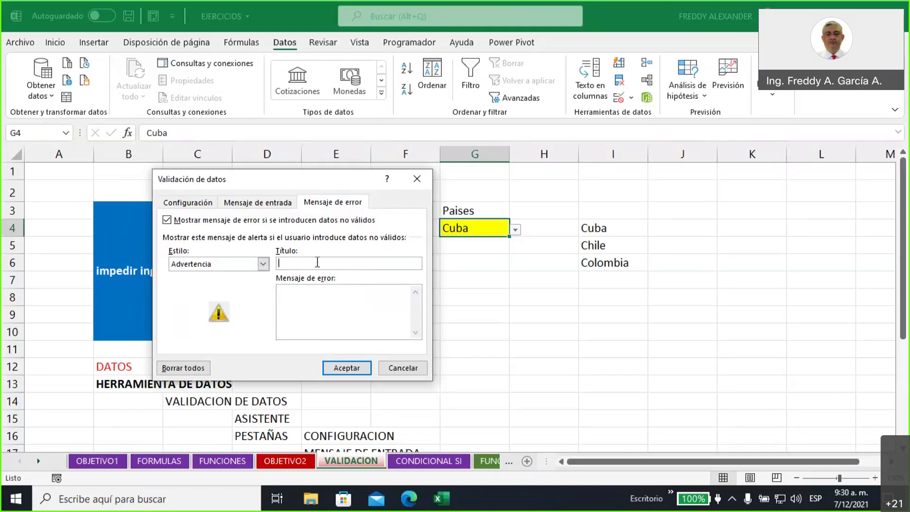
{"action": "type", "text": "ALerta"}
Enter "Recuerde seleccionar un pais de la lista" as the alert's error message
{"action": "left_click", "coordinate": [304, 303]}
{"action": "type", "text": "Recuerde seleccciona"}
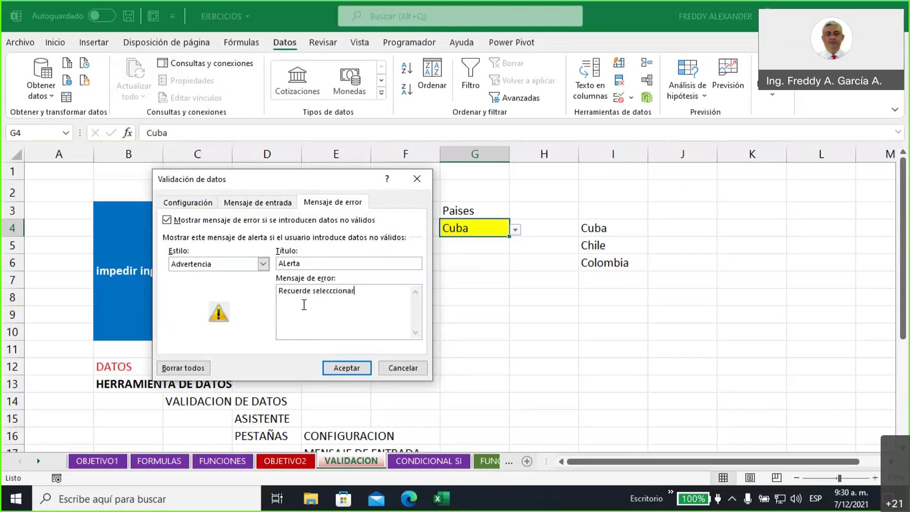
{"action": "key", "text": "BackSpace"}
{"action": "key", "text": "BackSpace"}
{"action": "key", "text": "BackSpace"}
{"action": "key", "text": "BackSpace"}
{"action": "key", "text": "BackSpace"}
{"action": "type", "text": "ionar un pais de la lista"}
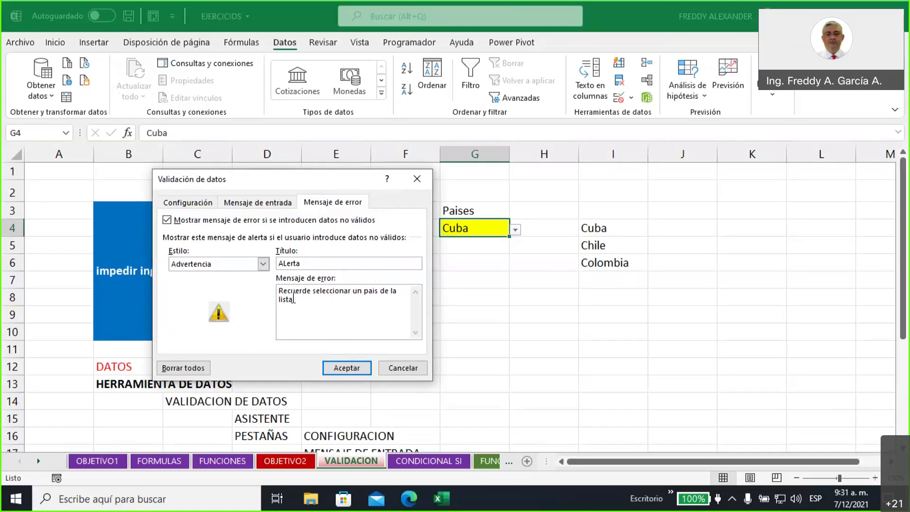
Correct the alert title to "Alerta" and apply the validation settings to G4
{"action": "left_click", "coordinate": [288, 264]}
{"action": "key", "text": "BackSpace"}
{"action": "type", "text": "l"}
{"action": "key", "text": "BackSpace"}
{"action": "type", "text": "l"}
{"action": "left_click", "coordinate": [347, 369]}
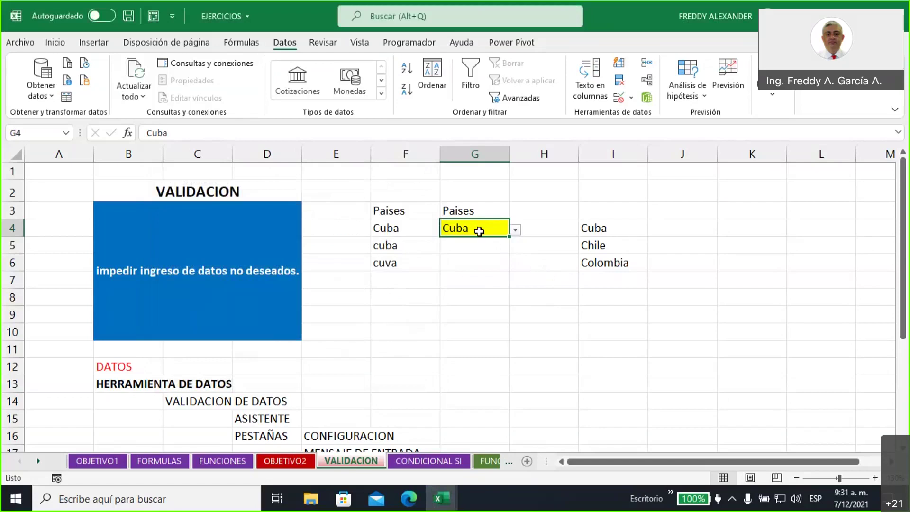
Try to enter "Argentina" in cell G4 and cancel the entry at the alert
{"action": "type", "text": "Ar"}
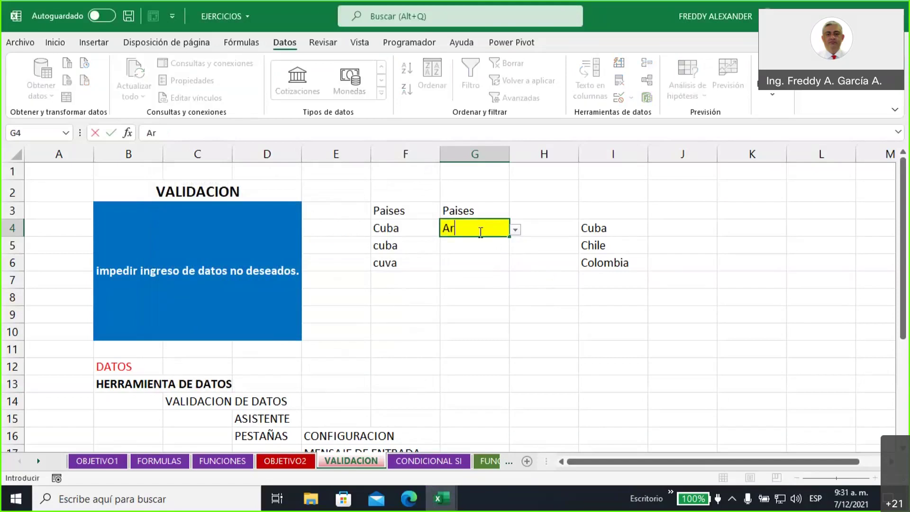
{"action": "type", "text": "gentian"}
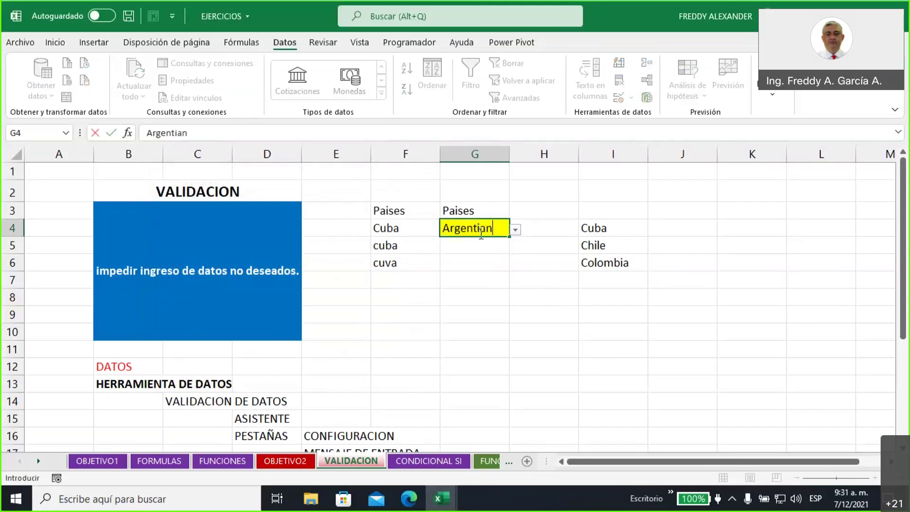
{"action": "key", "text": "BackSpace"}
{"action": "key", "text": "BackSpace"}
{"action": "type", "text": "na"}
{"action": "key", "text": "Return"}
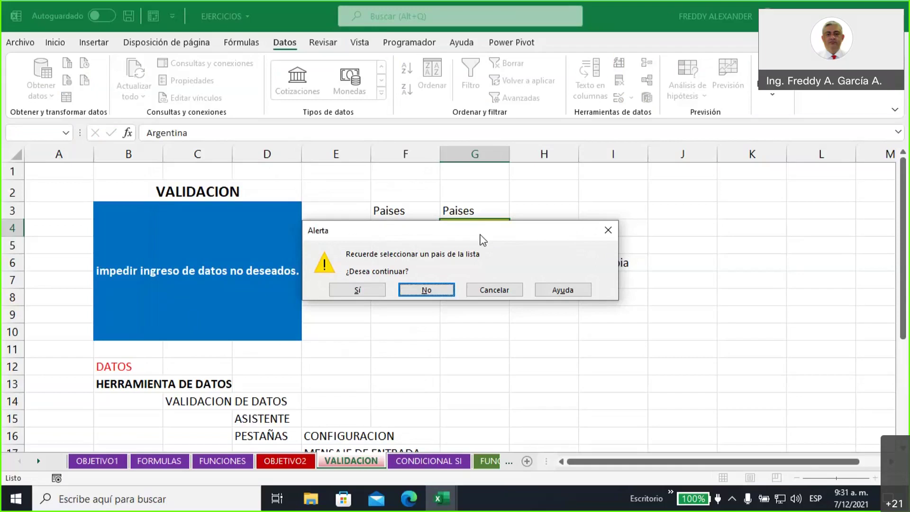
{"action": "left_click", "coordinate": [495, 290]}
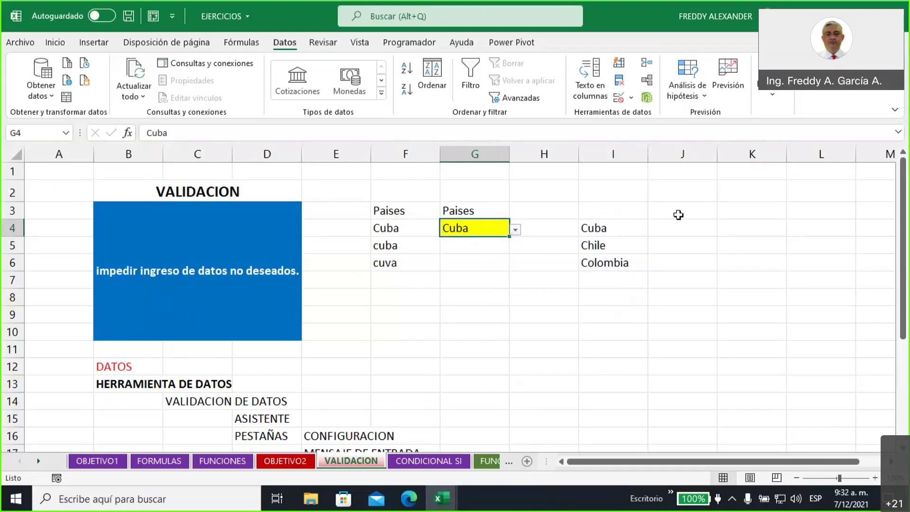
Compare the allowed countries in I4:I6 with the validated cell G4 and the empty cell G5 below it
{"action": "left_click_drag", "start_coordinate": [601, 228], "coordinate": [607, 266]}
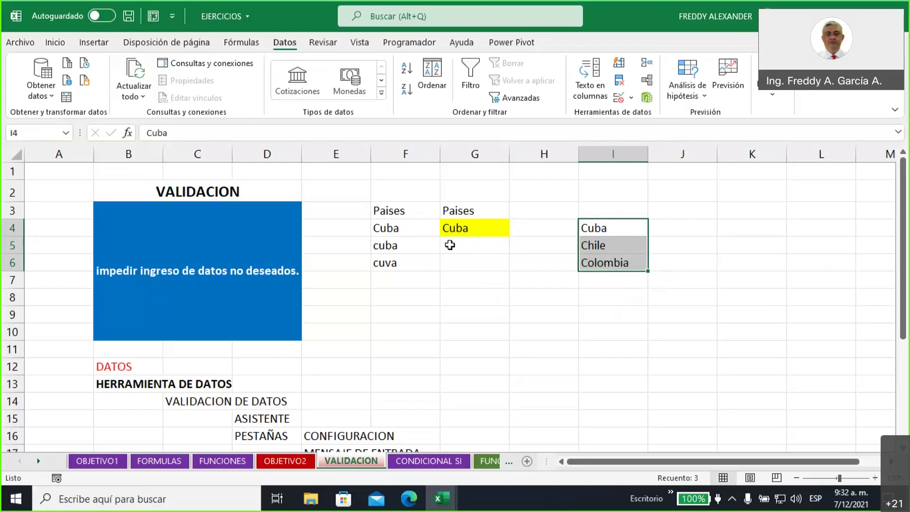
{"action": "left_click", "coordinate": [454, 229]}
{"action": "left_click", "coordinate": [457, 247]}
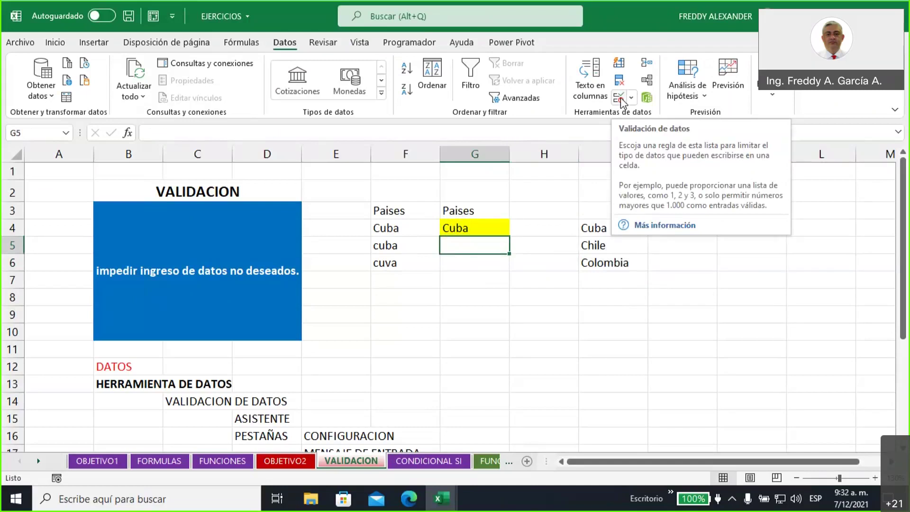
{"action": "left_click", "coordinate": [474, 228]}
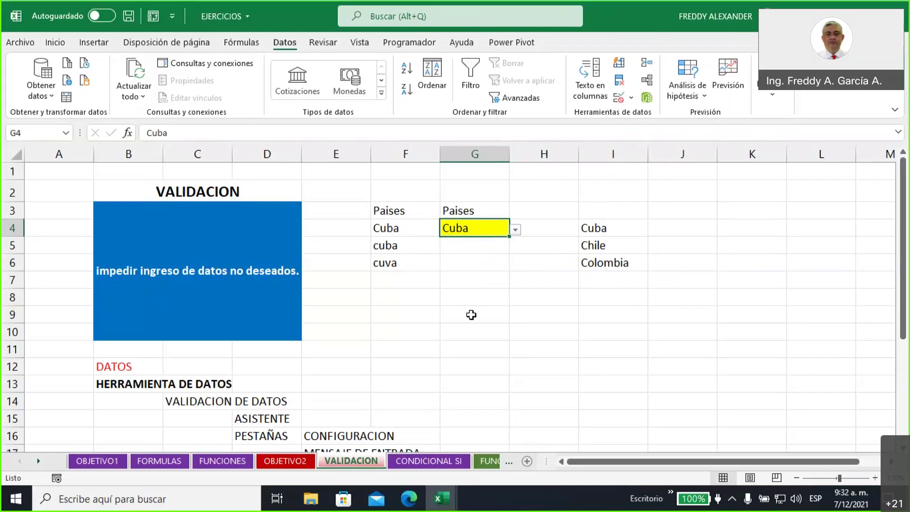
Try typing "Shile" in cell G4, erase it and show the cell's drop-down list of countries
{"action": "type", "text": "S"}
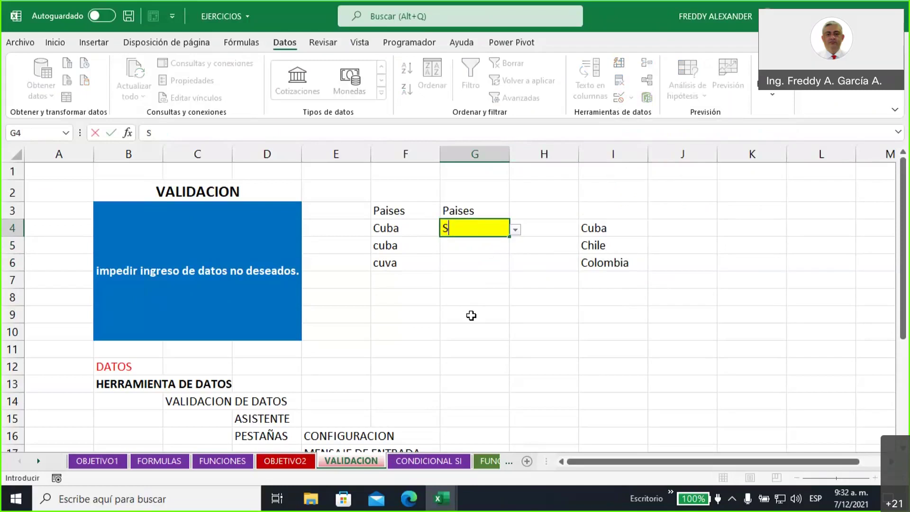
{"action": "type", "text": "hile"}
{"action": "key", "text": "BackSpace"}
{"action": "key", "text": "BackSpace"}
{"action": "key", "text": "BackSpace"}
{"action": "key", "text": "BackSpace"}
{"action": "key", "text": "BackSpace"}
{"action": "left_click", "coordinate": [515, 231]}
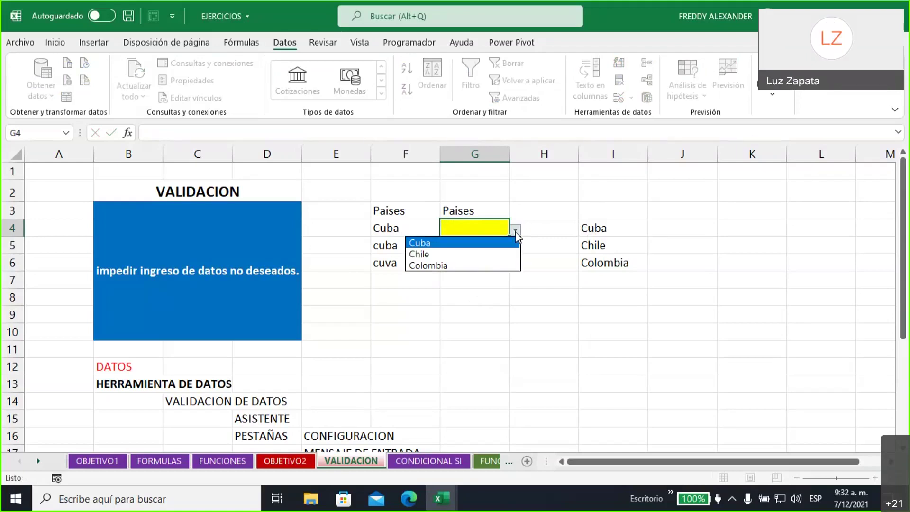
{"action": "left_click", "coordinate": [516, 231]}
{"action": "left_click", "coordinate": [515, 231]}
Enter "Argentina" in cell G4 and accept it despite the alert
{"action": "left_click", "coordinate": [483, 228]}
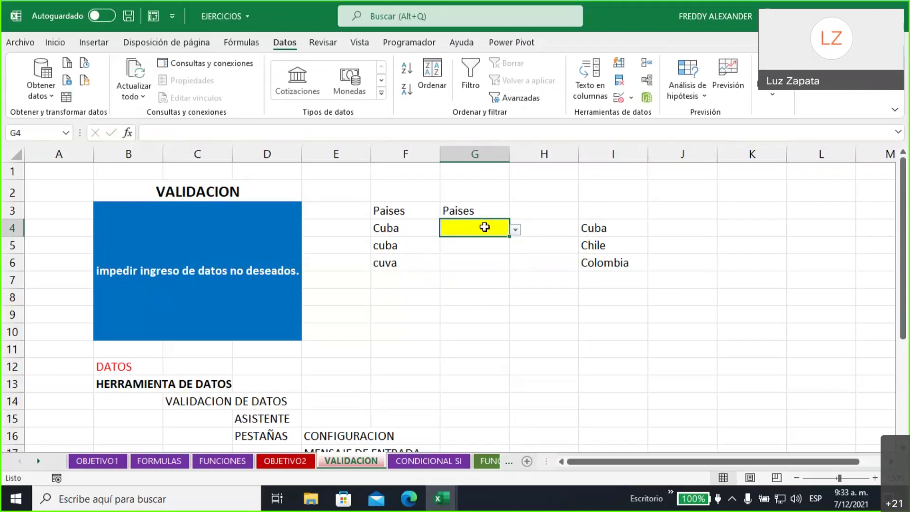
{"action": "type", "text": "Argentina"}
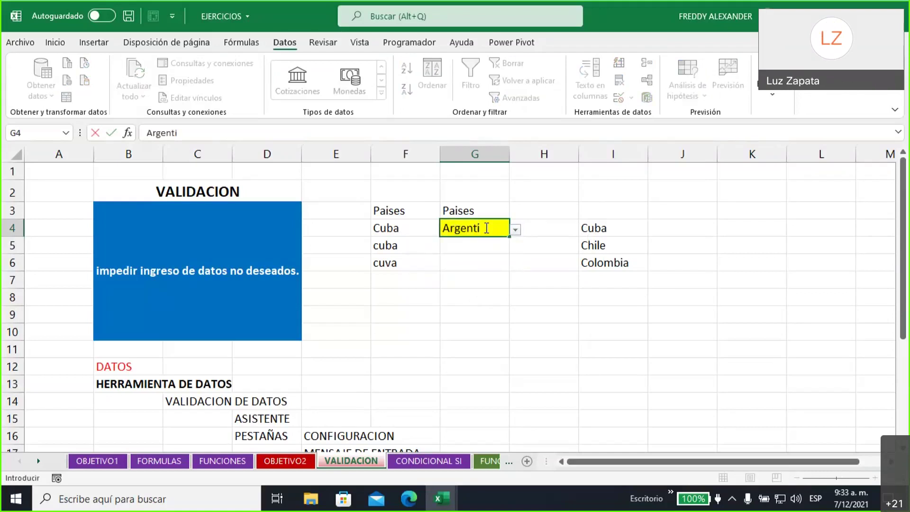
{"action": "left_click", "coordinate": [485, 209]}
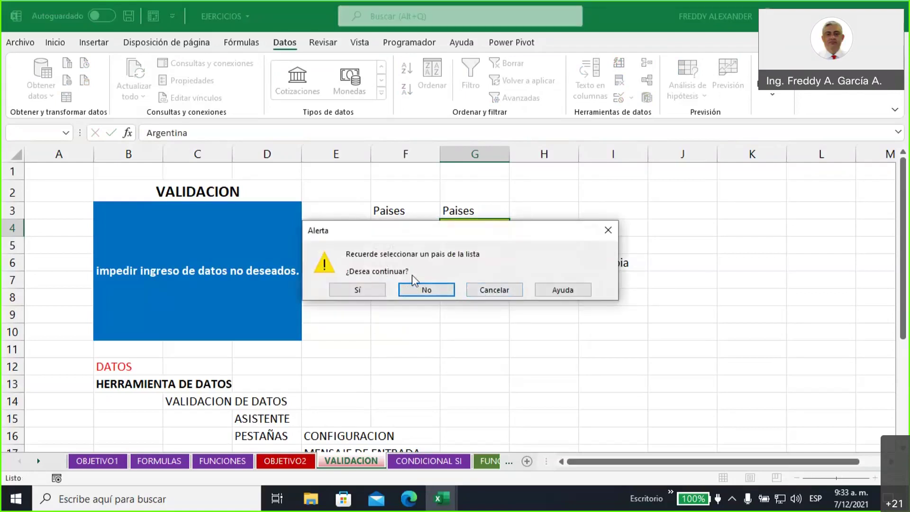
{"action": "left_click", "coordinate": [359, 290]}
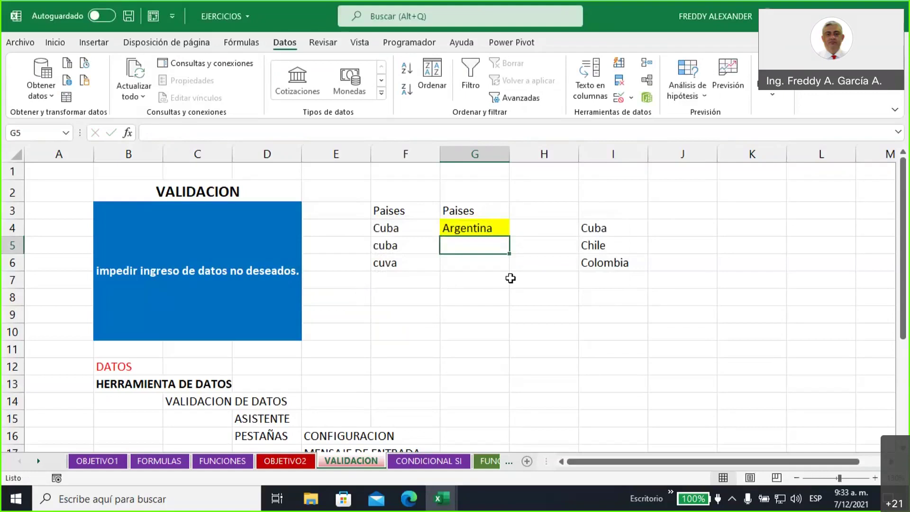
Replace the country in cell G4 with "Chile" from its drop-down list
{"action": "left_click", "coordinate": [480, 229]}
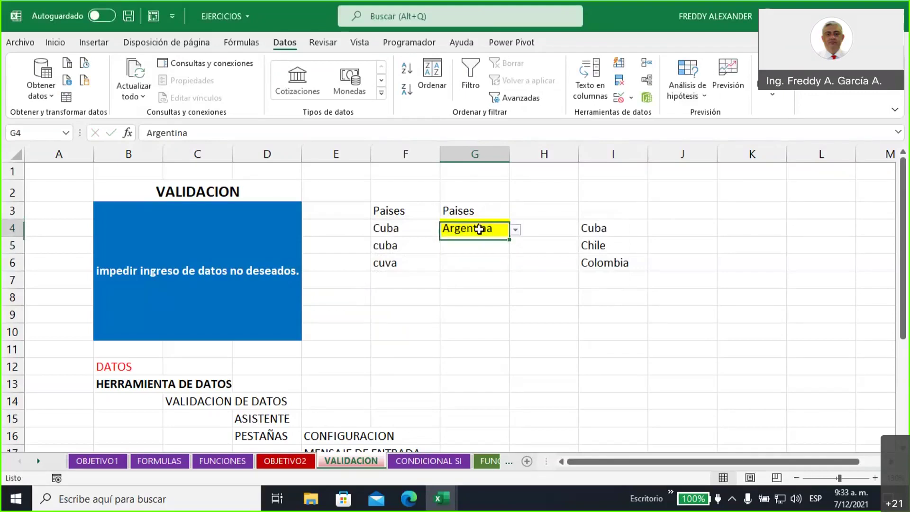
{"action": "left_click", "coordinate": [514, 231]}
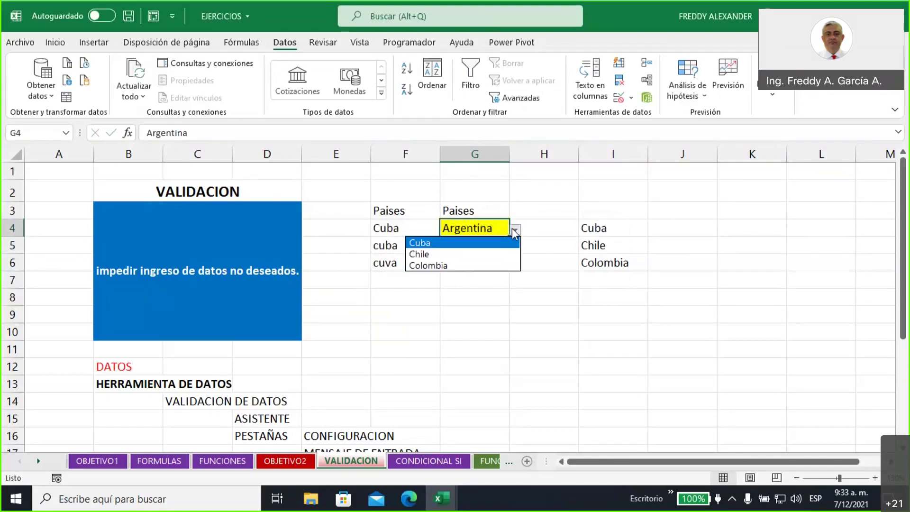
{"action": "left_click", "coordinate": [446, 253]}
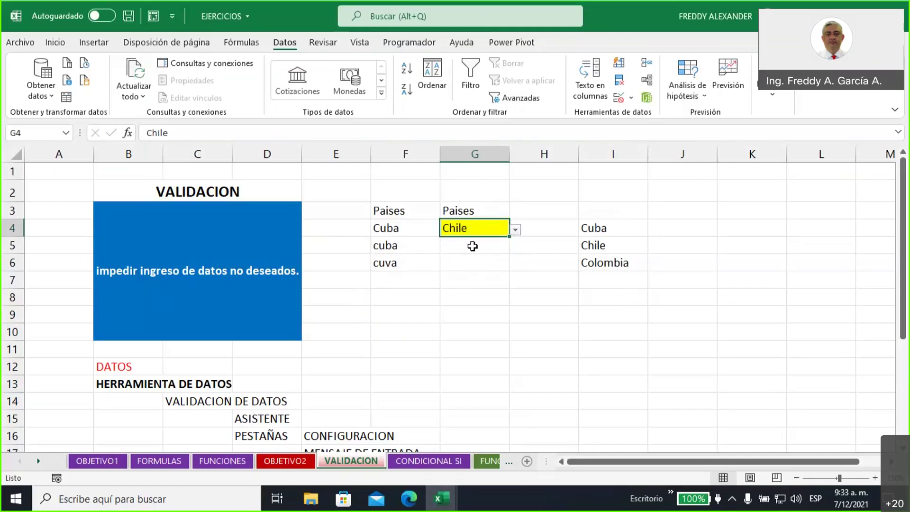
Try to enter "Venezuela" in cell G4 and dismiss the alert without accepting it
{"action": "type", "text": "Venezuela"}
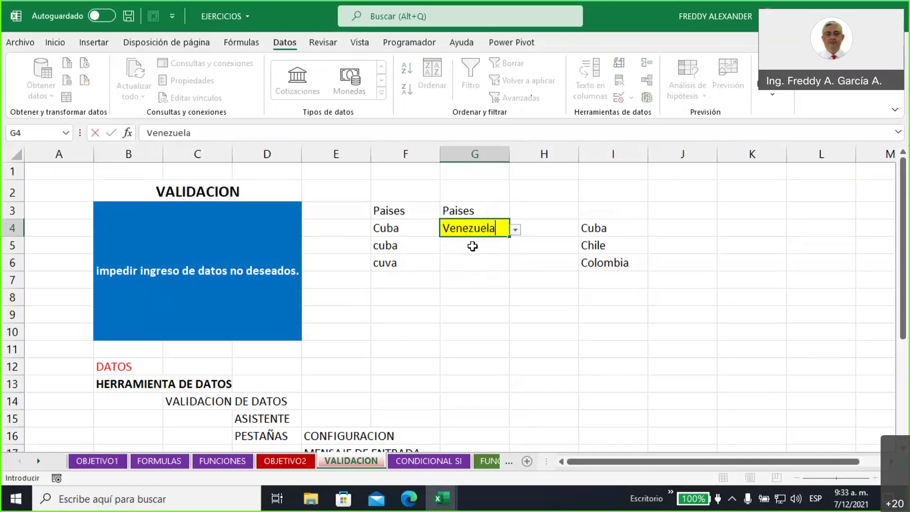
{"action": "left_click", "coordinate": [541, 269]}
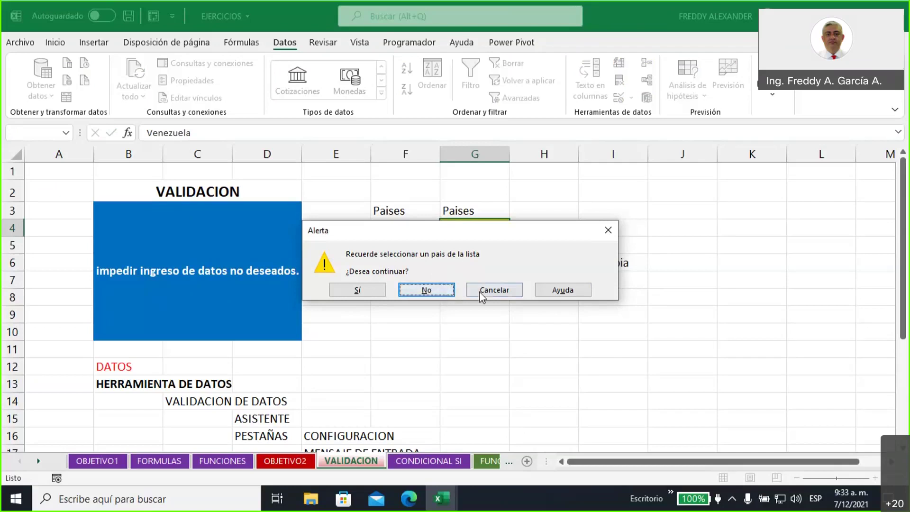
{"action": "left_click", "coordinate": [608, 230]}
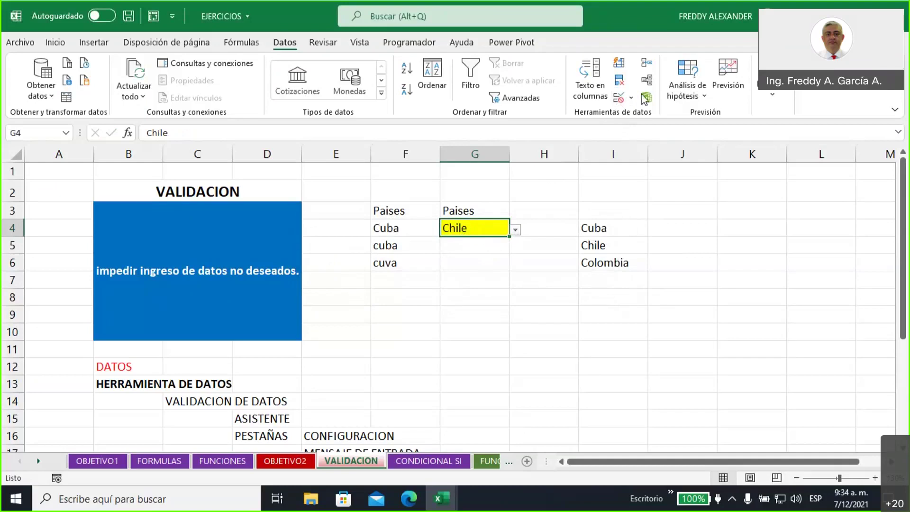
Add an input message to cell G4's data validation, titled "Recuerde" with the text "Seleccione un pais de la lista, no lo escriba"
{"action": "left_click", "coordinate": [617, 101]}
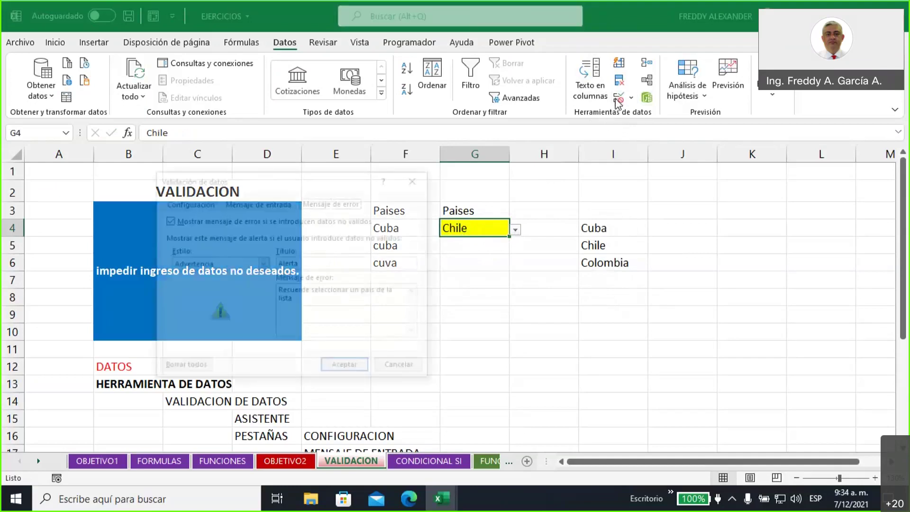
{"action": "left_click", "coordinate": [255, 203]}
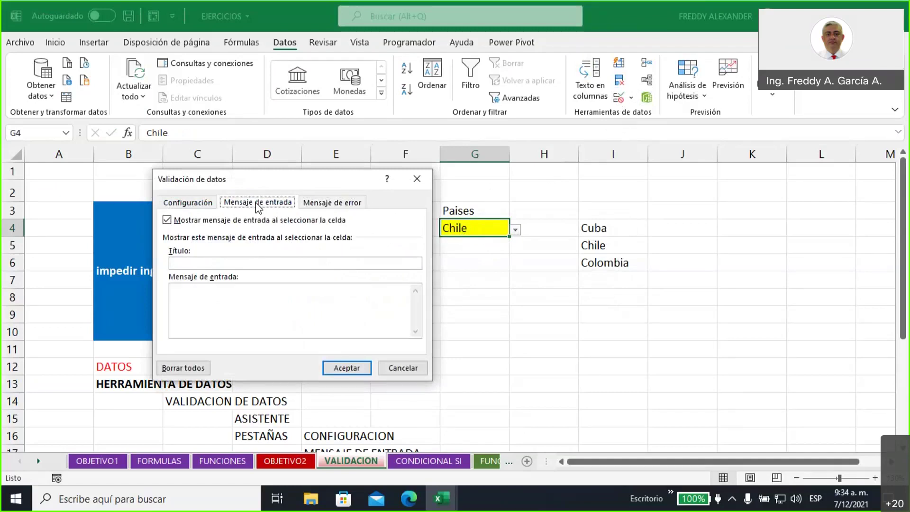
{"action": "left_click", "coordinate": [322, 206]}
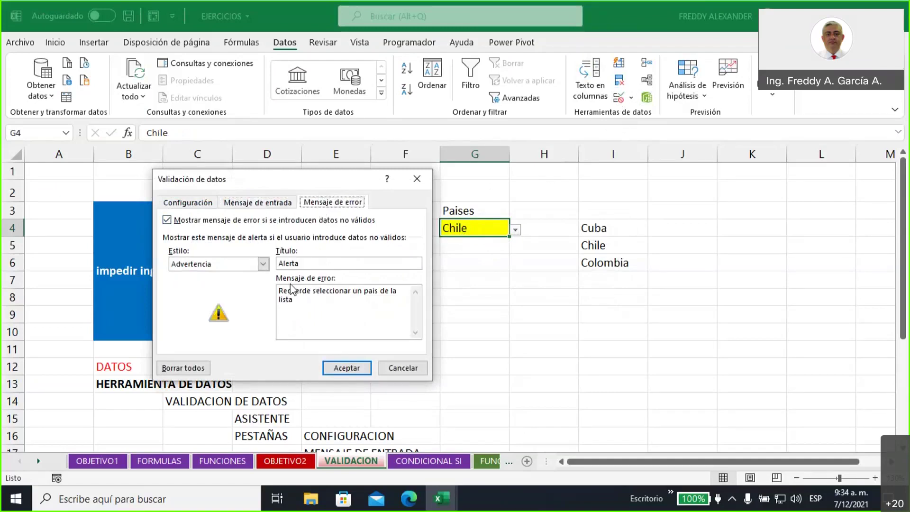
{"action": "left_click", "coordinate": [275, 207]}
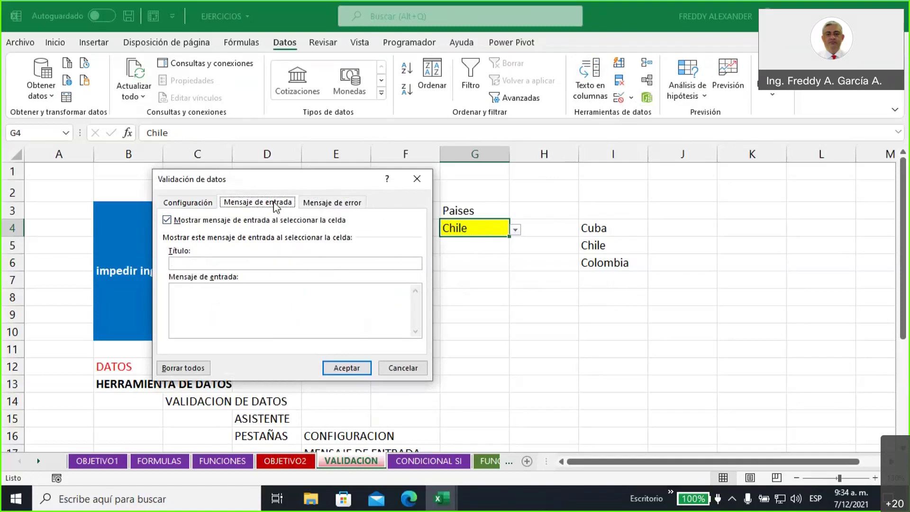
{"action": "left_click", "coordinate": [240, 264]}
{"action": "type", "text": "Recuerde"}
{"action": "left_click", "coordinate": [241, 292]}
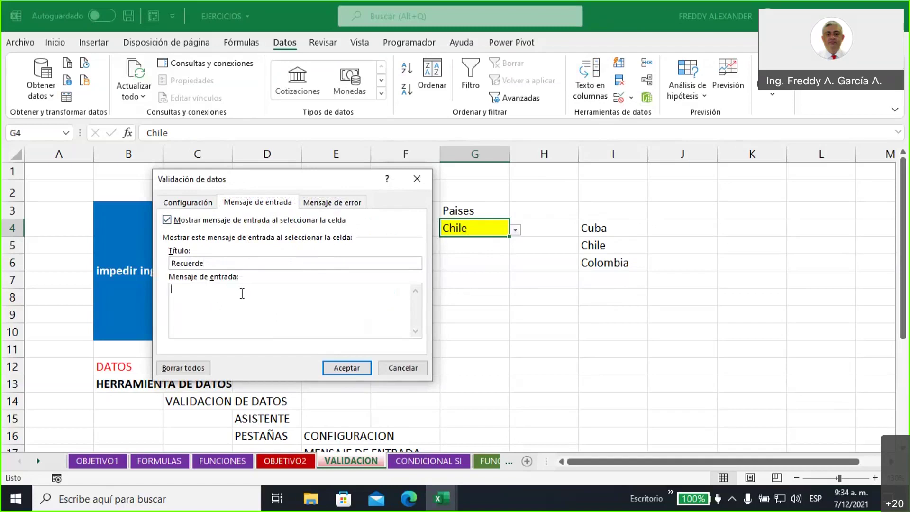
{"action": "type", "text": "Seleccione un pais de la lista, no lo escriba"}
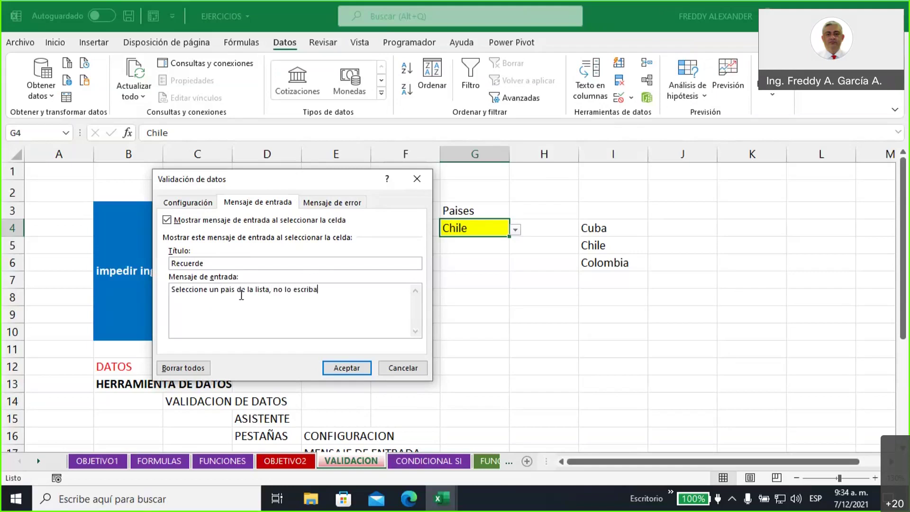
{"action": "left_click", "coordinate": [344, 368]}
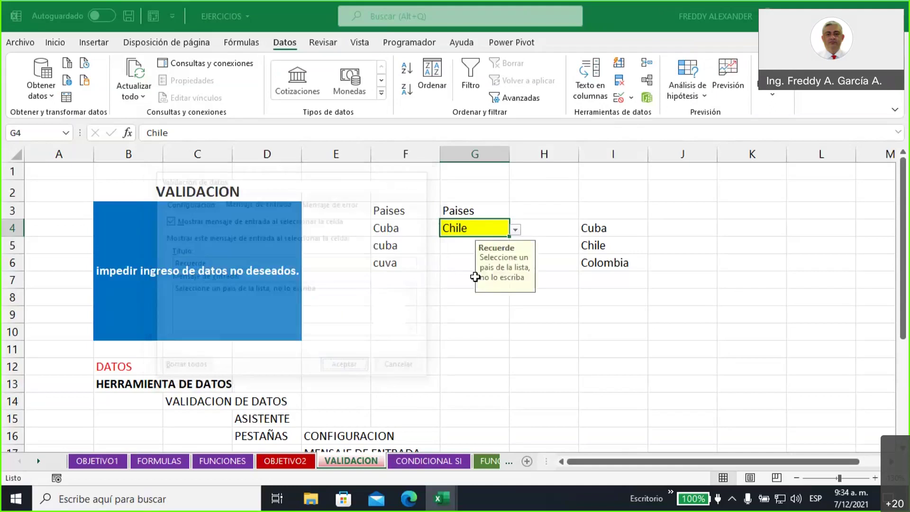
Clear cell G4, reselect it to show its input message, and choose "Chile" from its drop-down list
{"action": "left_click", "coordinate": [519, 295]}
{"action": "left_click", "coordinate": [451, 229]}
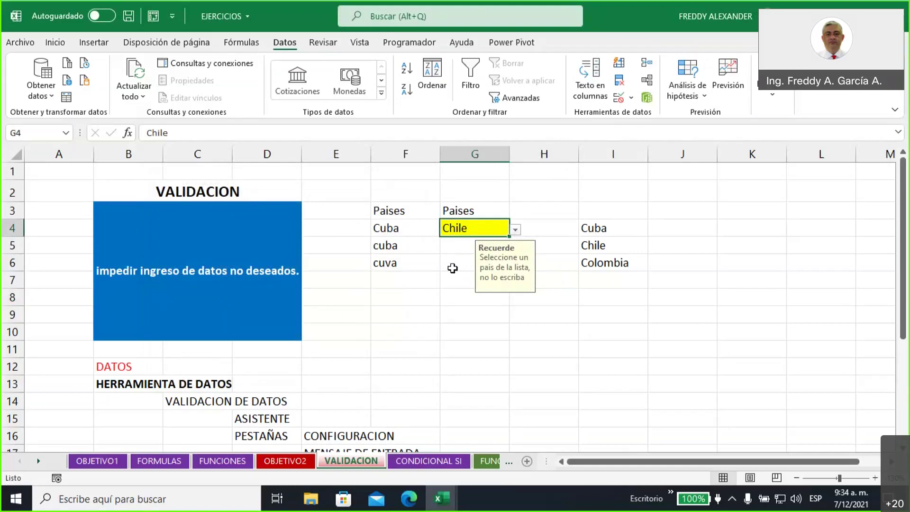
{"action": "key", "text": "Delete"}
{"action": "left_click", "coordinate": [463, 294]}
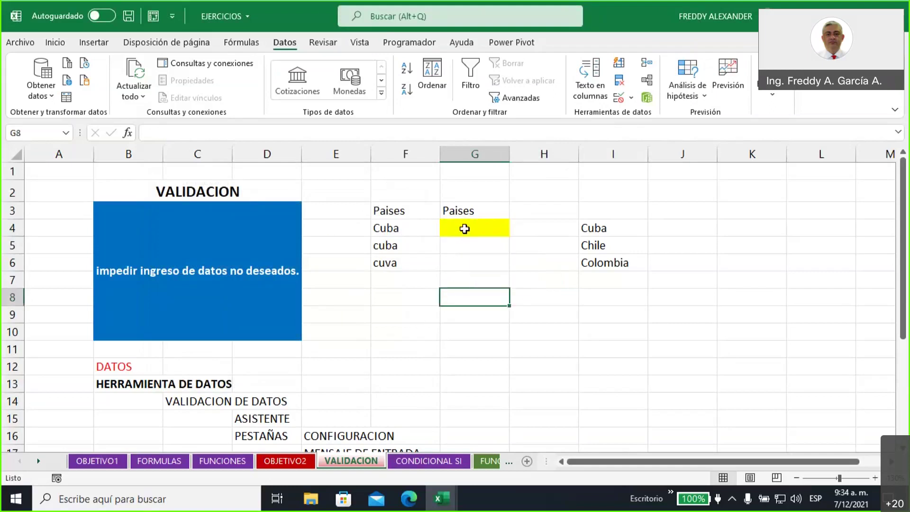
{"action": "left_click", "coordinate": [466, 229]}
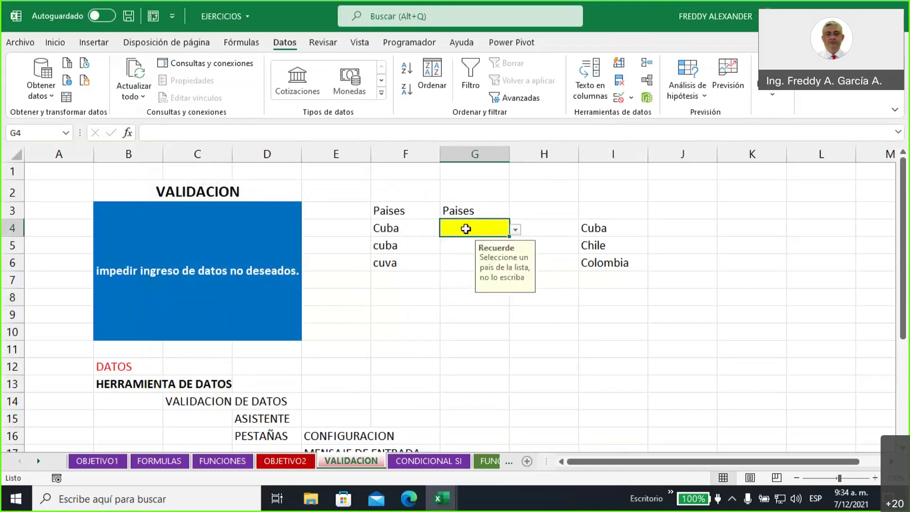
{"action": "left_click", "coordinate": [515, 230]}
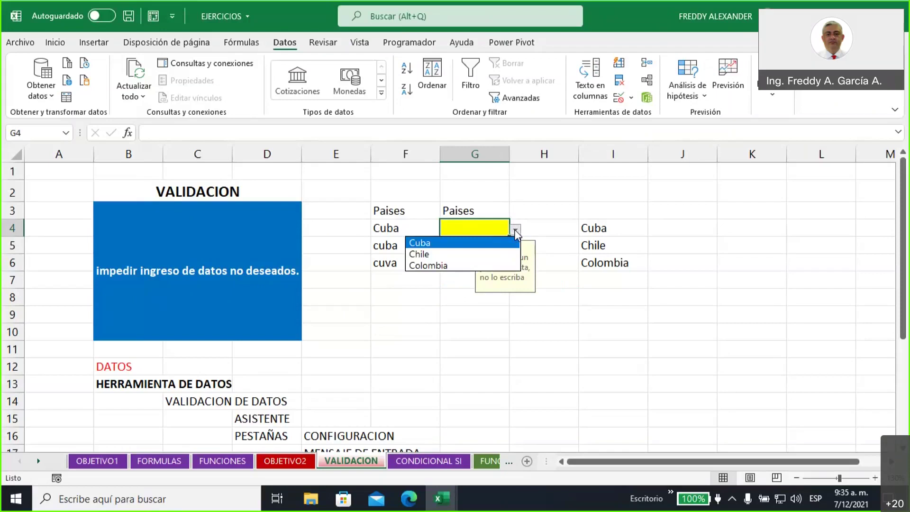
{"action": "left_click", "coordinate": [457, 254]}
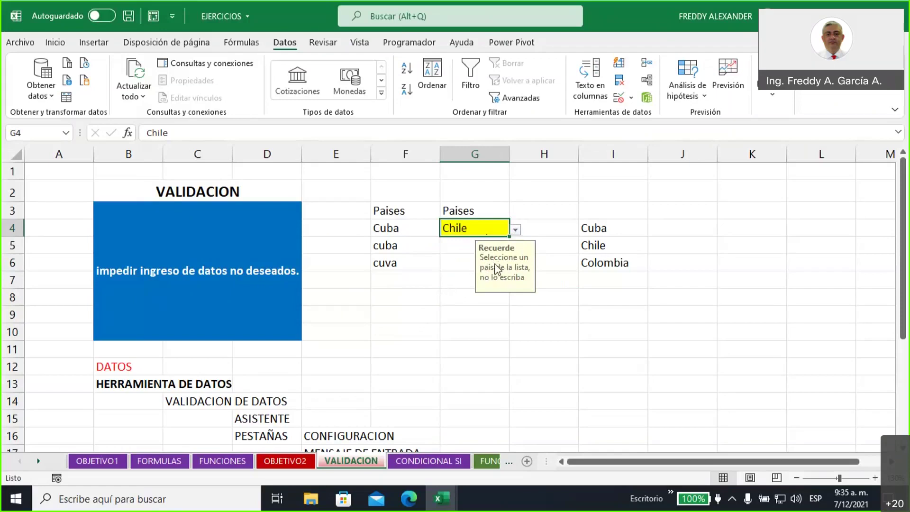
{"action": "left_click", "coordinate": [453, 291]}
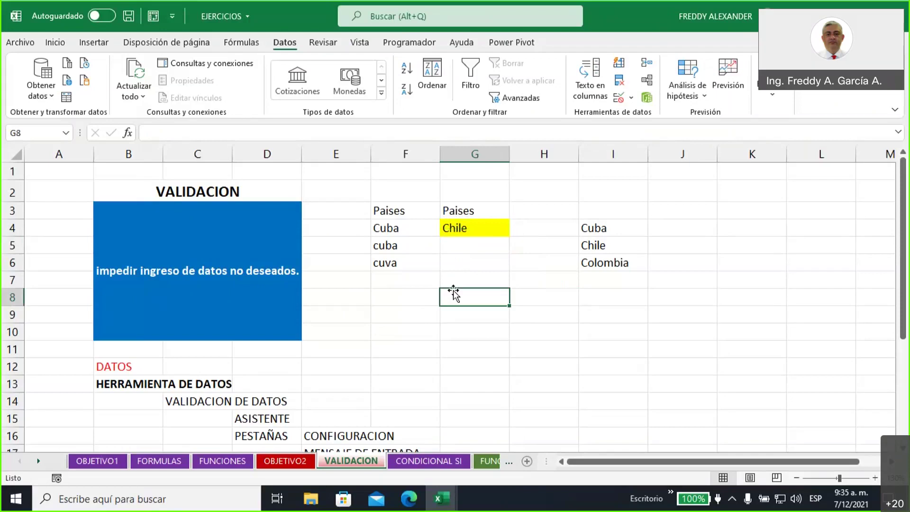
Fill cell G4 with its validation down to G6 and check the copied cells' input messages
{"action": "left_click", "coordinate": [455, 242]}
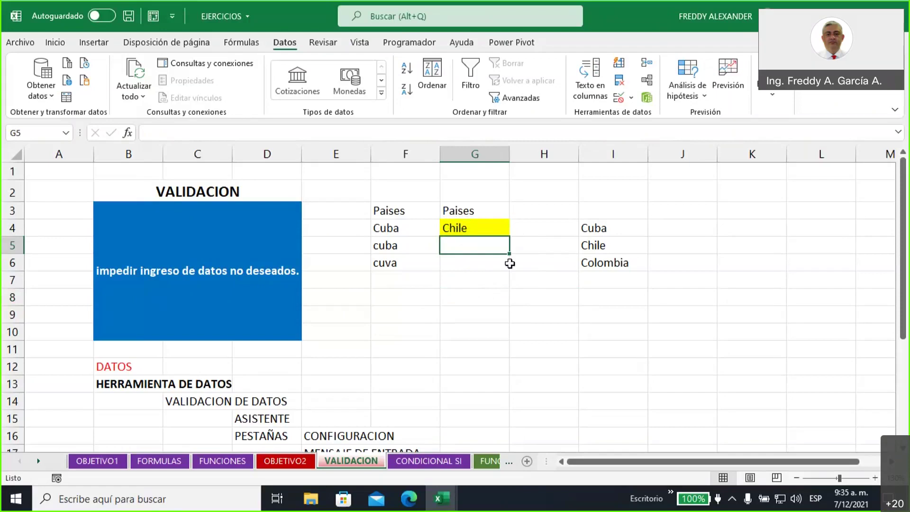
{"action": "left_click", "coordinate": [461, 228]}
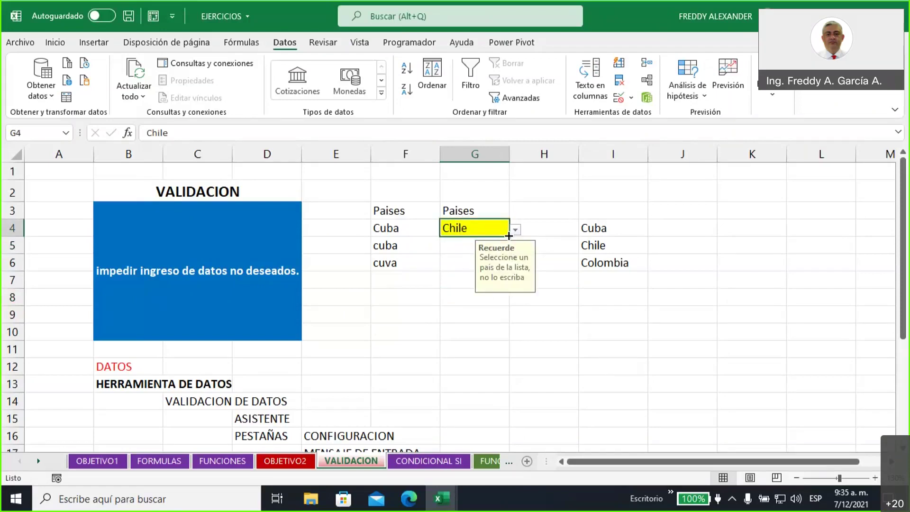
{"action": "left_click_drag", "start_coordinate": [508, 236], "coordinate": [513, 281]}
{"action": "left_click", "coordinate": [526, 349]}
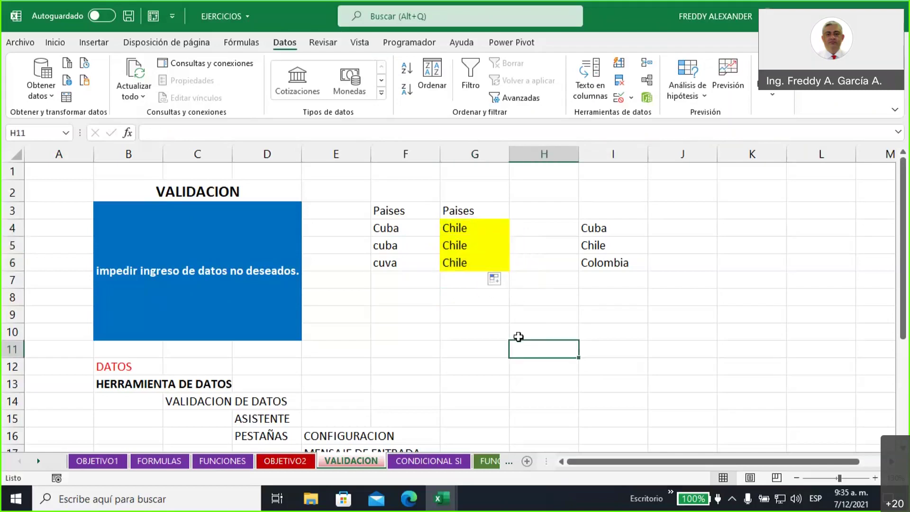
{"action": "left_click", "coordinate": [464, 243]}
{"action": "left_click", "coordinate": [464, 261]}
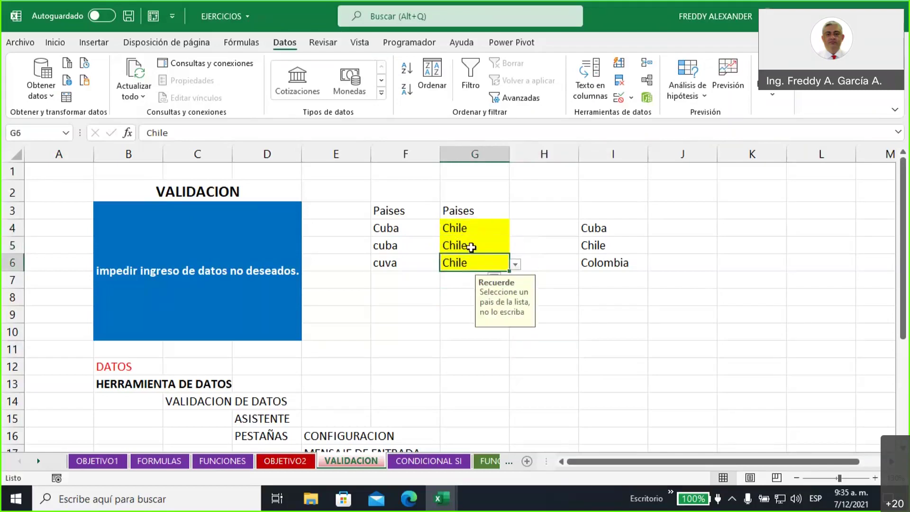
Choose "Cuba" for cell G5 and "Colombia" for cell G6 from their drop-down lists
{"action": "left_click", "coordinate": [469, 244]}
{"action": "left_click", "coordinate": [515, 247]}
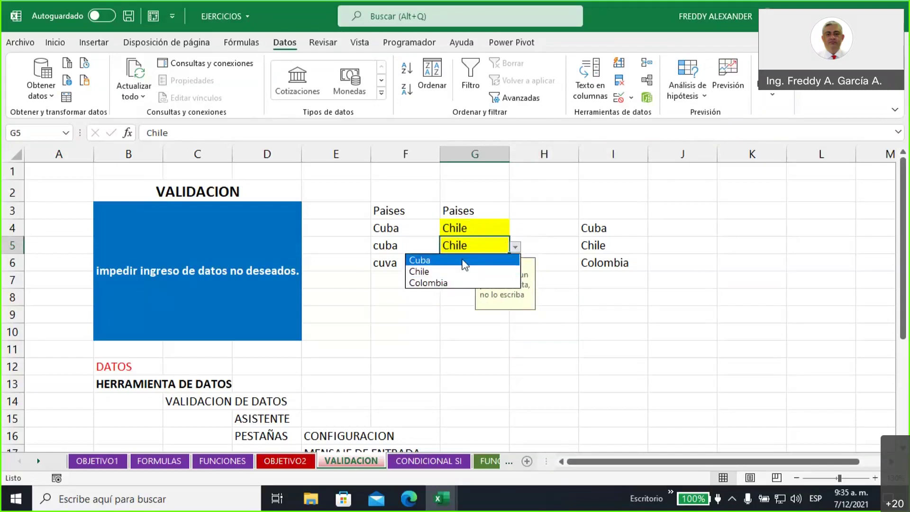
{"action": "left_click", "coordinate": [461, 260]}
{"action": "left_click", "coordinate": [461, 261]}
{"action": "left_click", "coordinate": [516, 265]}
{"action": "left_click", "coordinate": [474, 298]}
{"action": "left_click", "coordinate": [563, 338]}
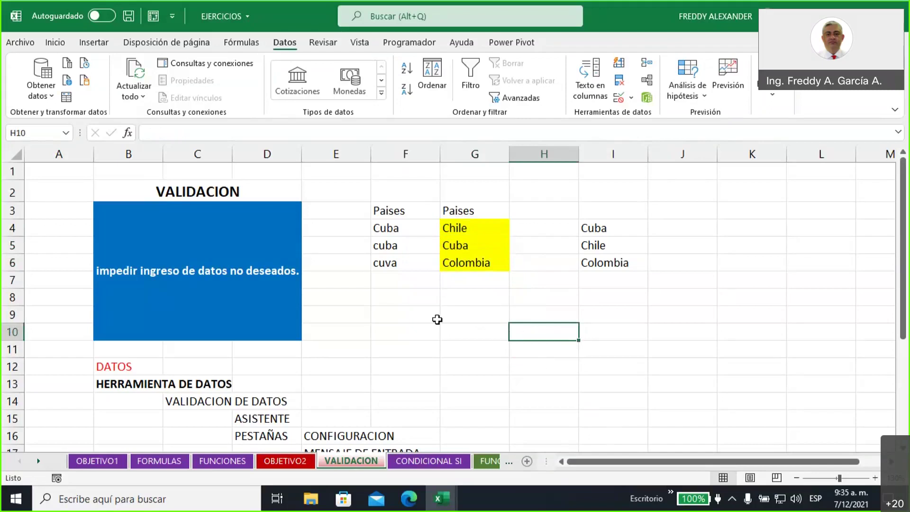
Restrict cell G8 with data validation to whole numbers (Número entero) between 1 and 30
{"action": "left_click", "coordinate": [464, 297]}
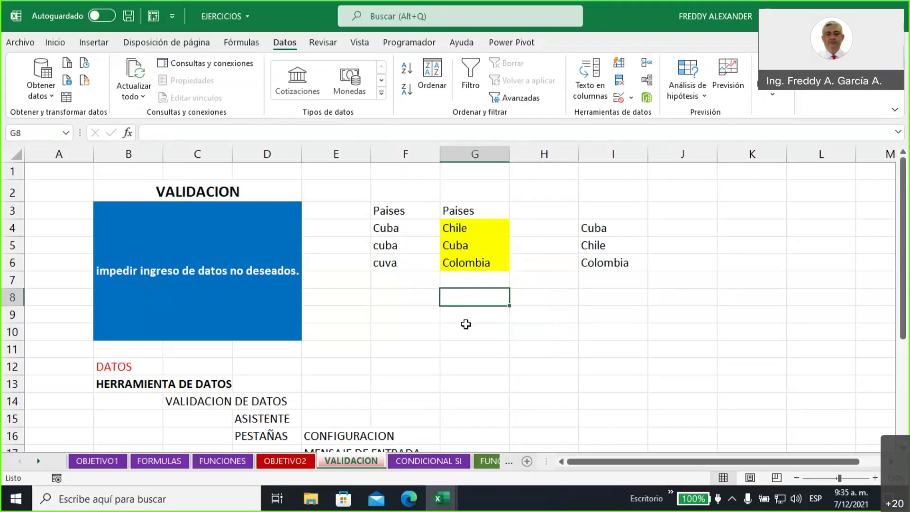
{"action": "left_click", "coordinate": [631, 99]}
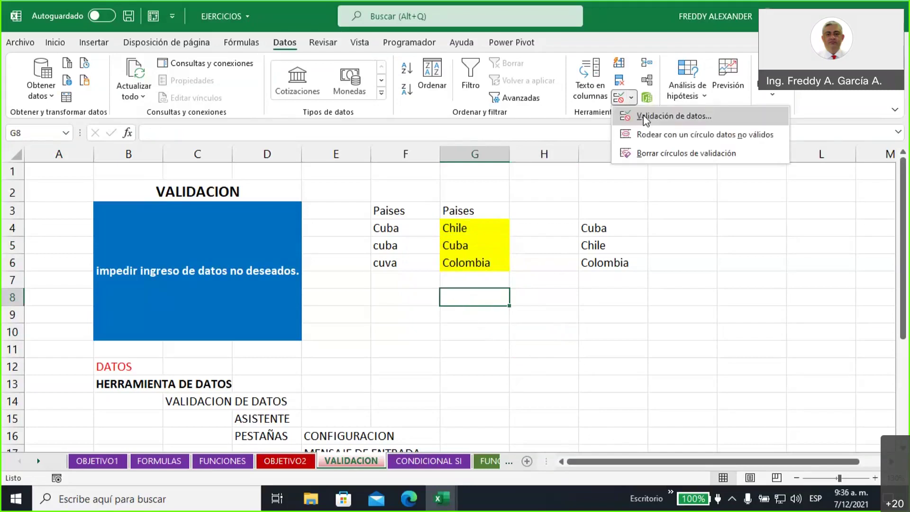
{"action": "left_click", "coordinate": [635, 115]}
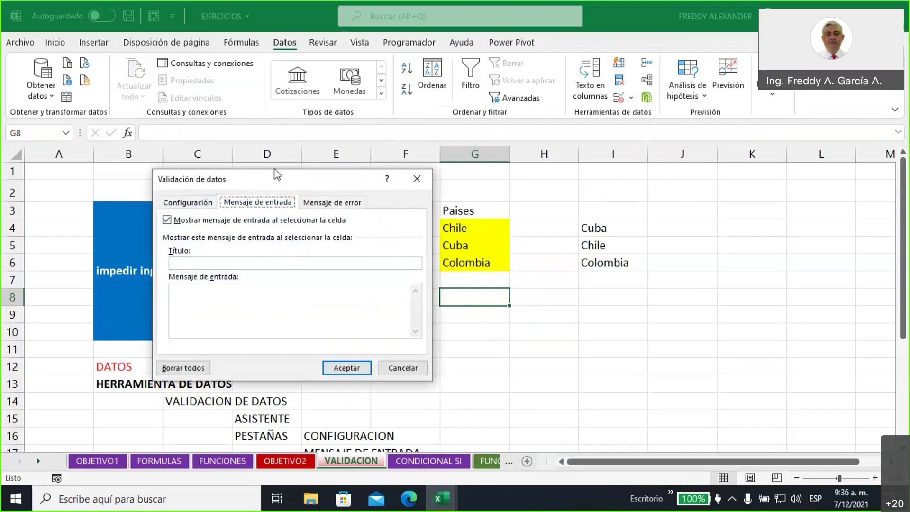
{"action": "left_click_drag", "start_coordinate": [277, 180], "coordinate": [206, 149]}
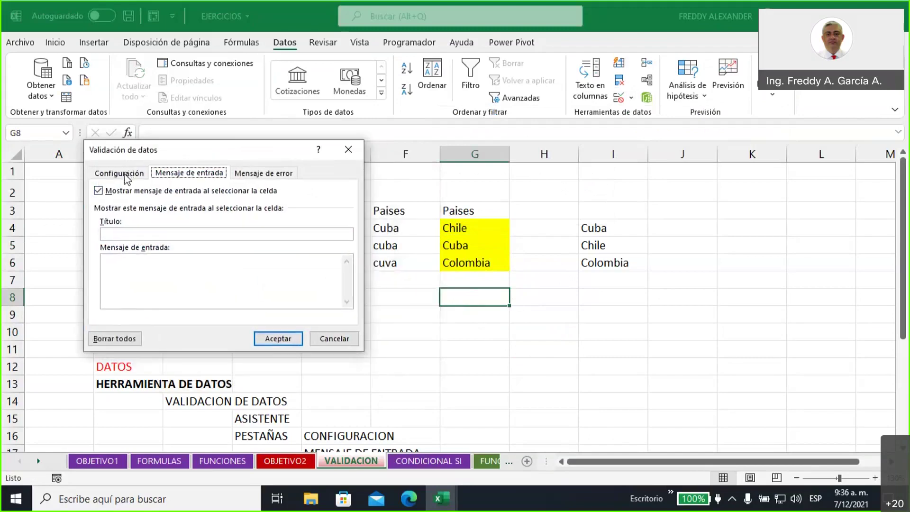
{"action": "left_click", "coordinate": [126, 174]}
{"action": "left_click", "coordinate": [179, 218]}
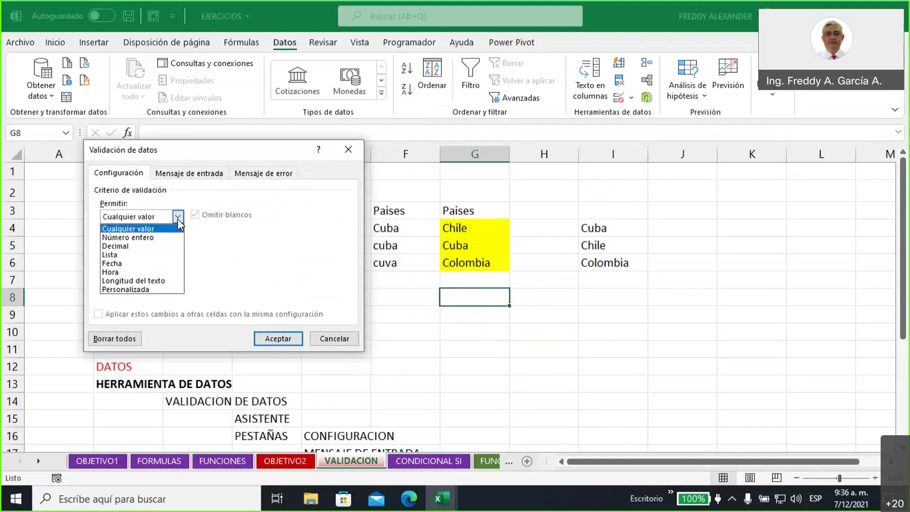
{"action": "left_click", "coordinate": [162, 242]}
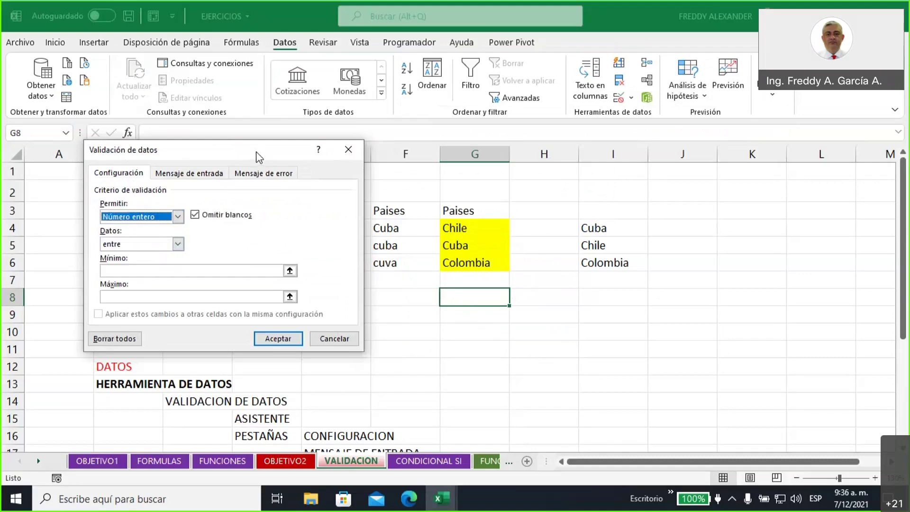
{"action": "left_click_drag", "start_coordinate": [259, 157], "coordinate": [323, 148]}
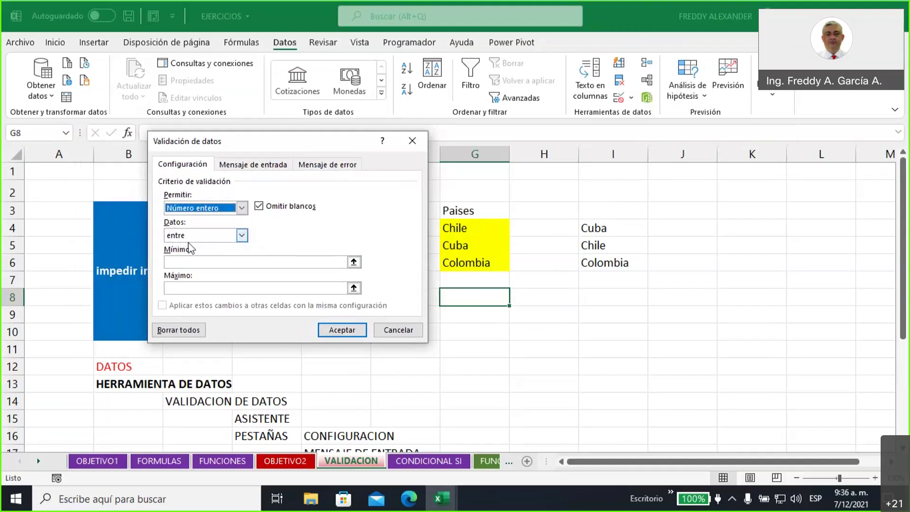
{"action": "left_click", "coordinate": [200, 261]}
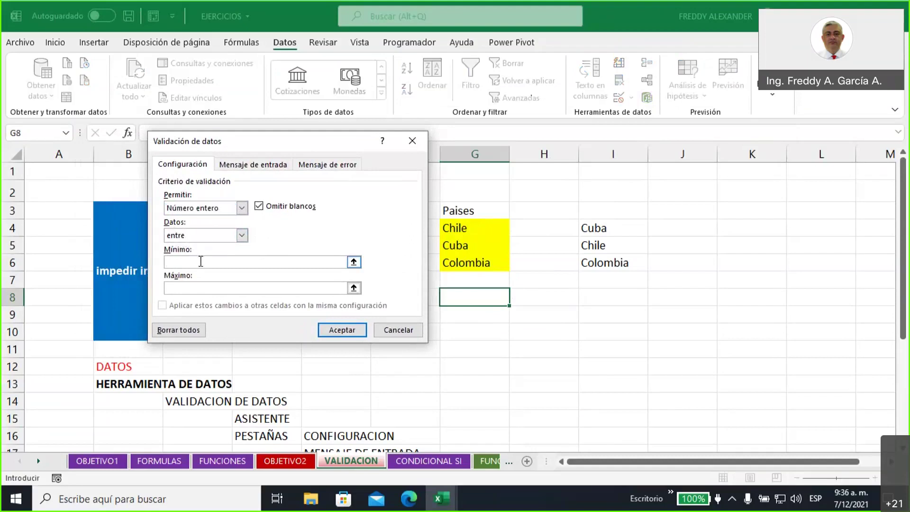
{"action": "type", "text": "1"}
{"action": "left_click", "coordinate": [193, 287]}
{"action": "type", "text": "30"}
{"action": "left_click", "coordinate": [346, 330]}
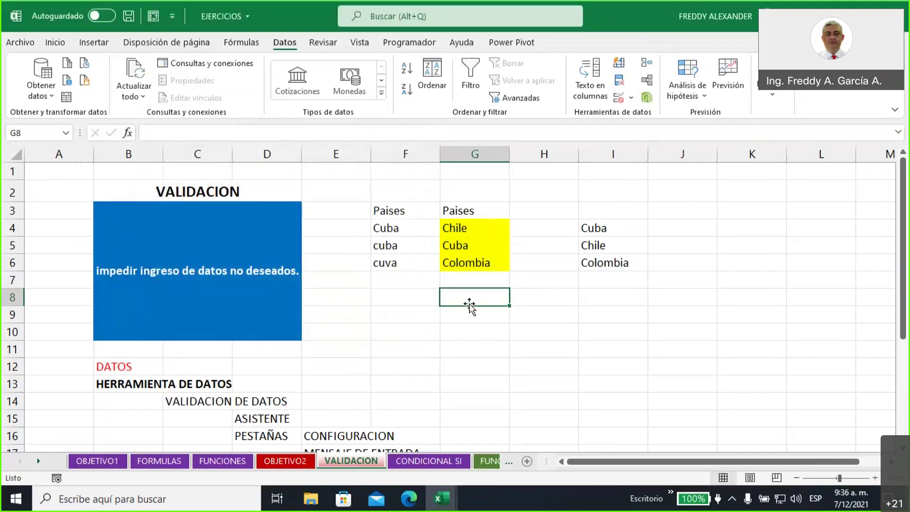
Fill cell G8 with the lightest blue theme colour
{"action": "left_click", "coordinate": [55, 43]}
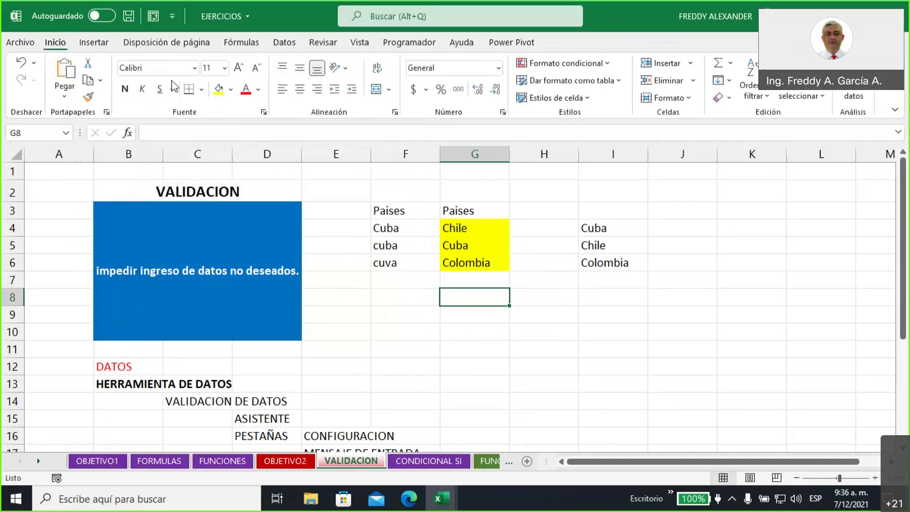
{"action": "left_click", "coordinate": [232, 91]}
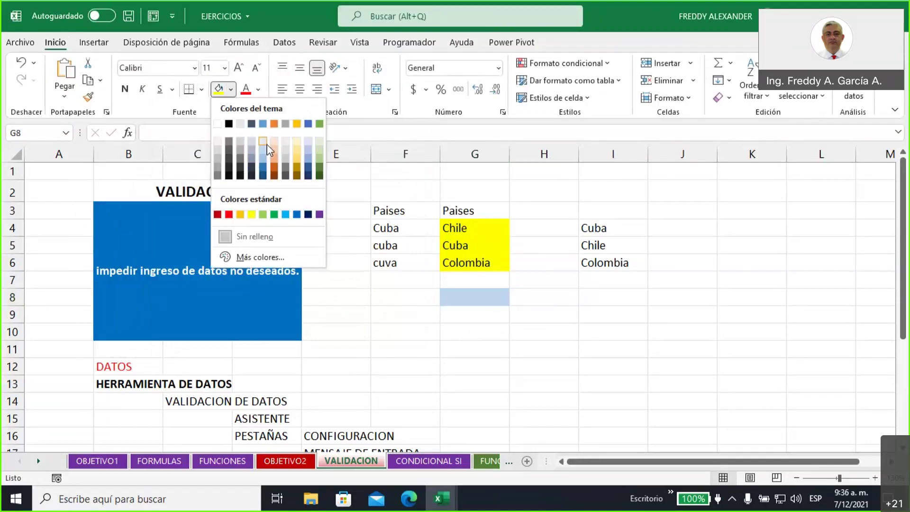
{"action": "left_click", "coordinate": [263, 144]}
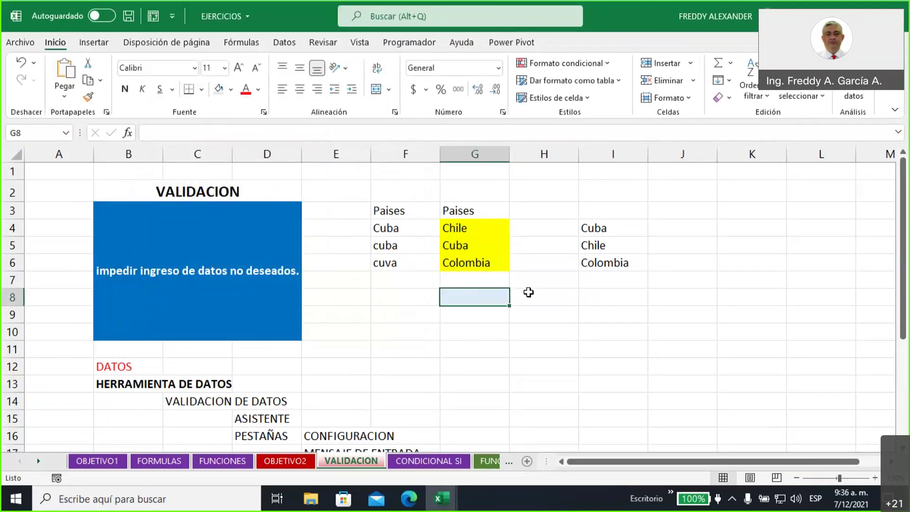
Test the whole-number validation in cell G8 by entering 1 and replacing it with 24
{"action": "type", "text": "1"}
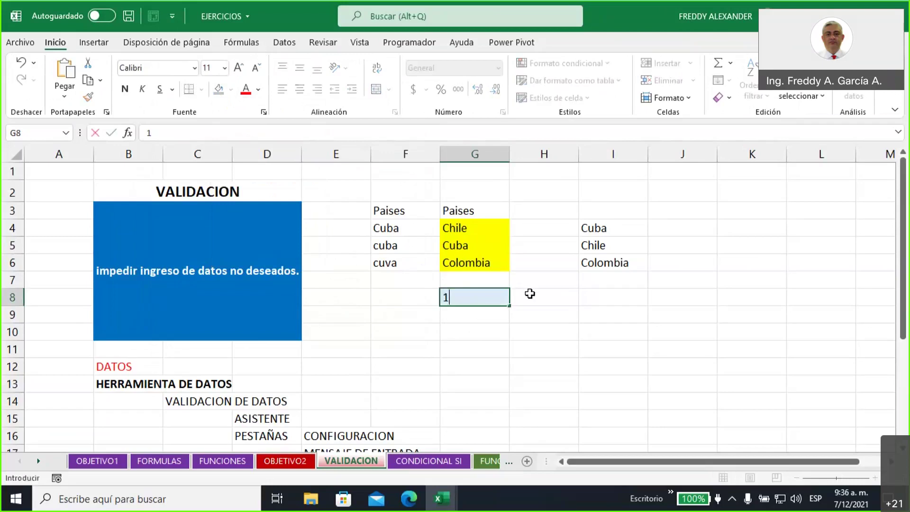
{"action": "key", "text": "Return"}
{"action": "key", "text": "Up"}
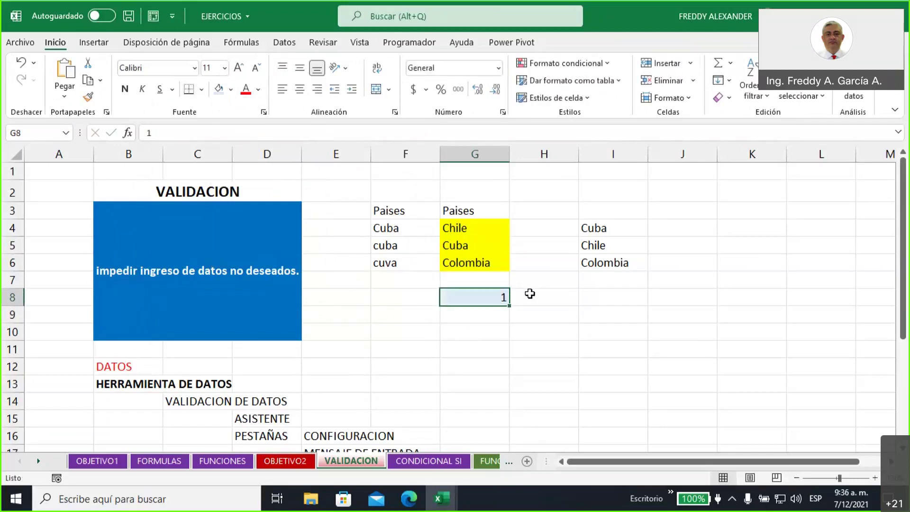
{"action": "type", "text": "24"}
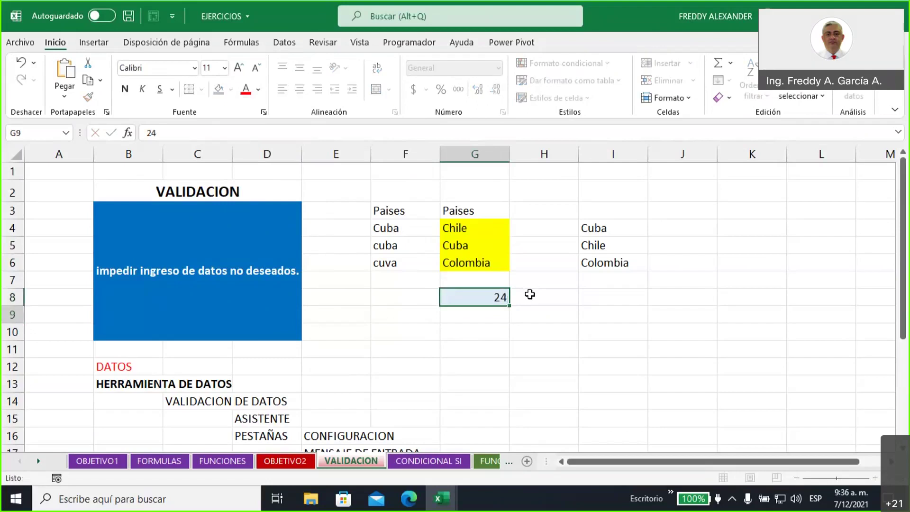
{"action": "key", "text": "Return"}
{"action": "key", "text": "Up"}
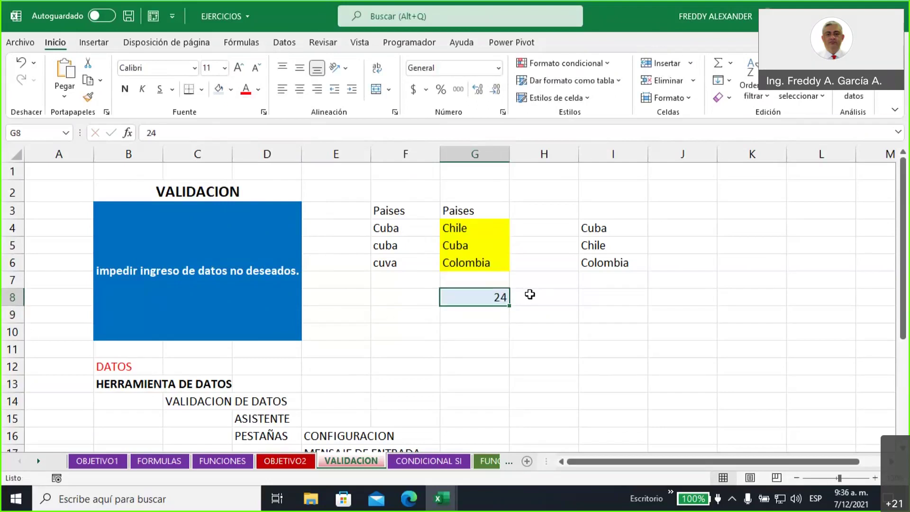
Test the upper limit of cell G8's validation by entering 30, trying 31 and retrying with 27
{"action": "type", "text": "30"}
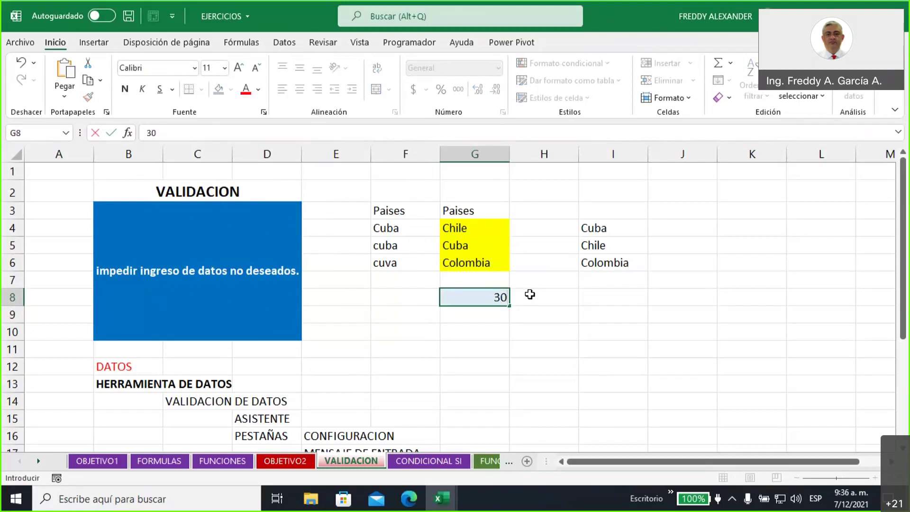
{"action": "key", "text": "Return"}
{"action": "key", "text": "Up"}
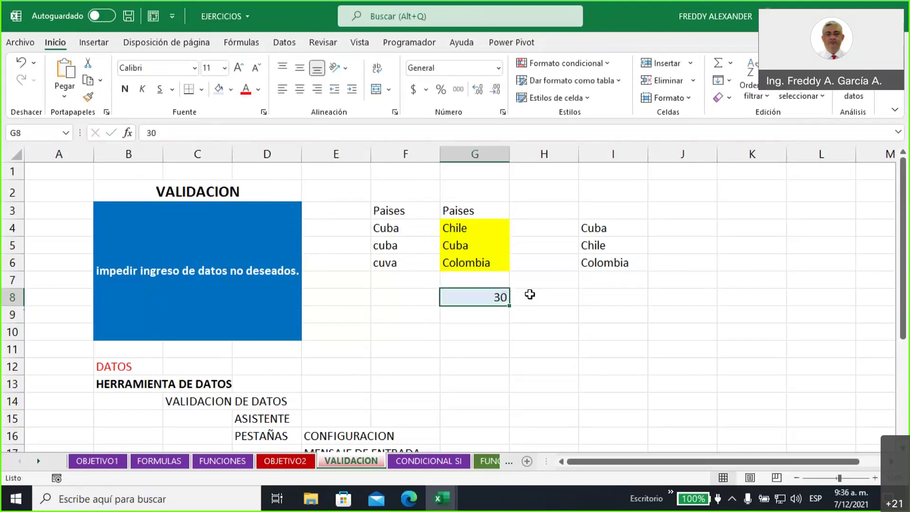
{"action": "type", "text": "31"}
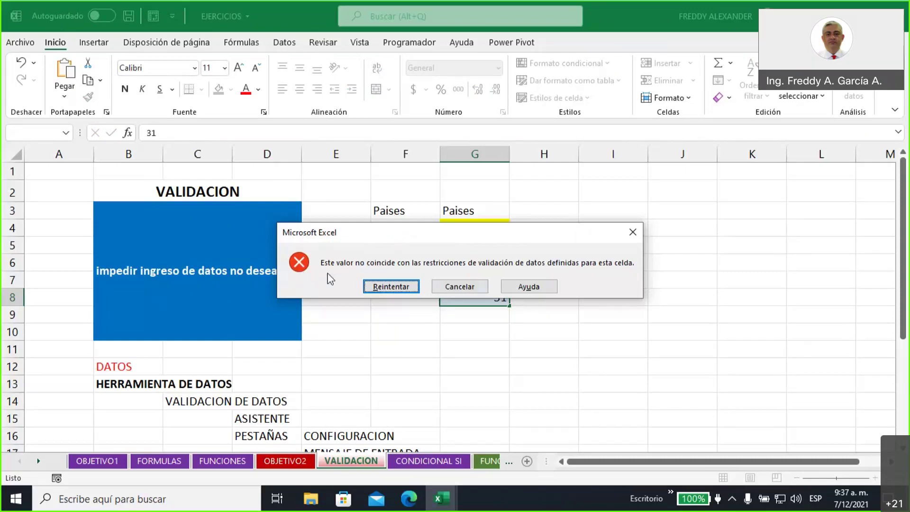
{"action": "left_click", "coordinate": [392, 288]}
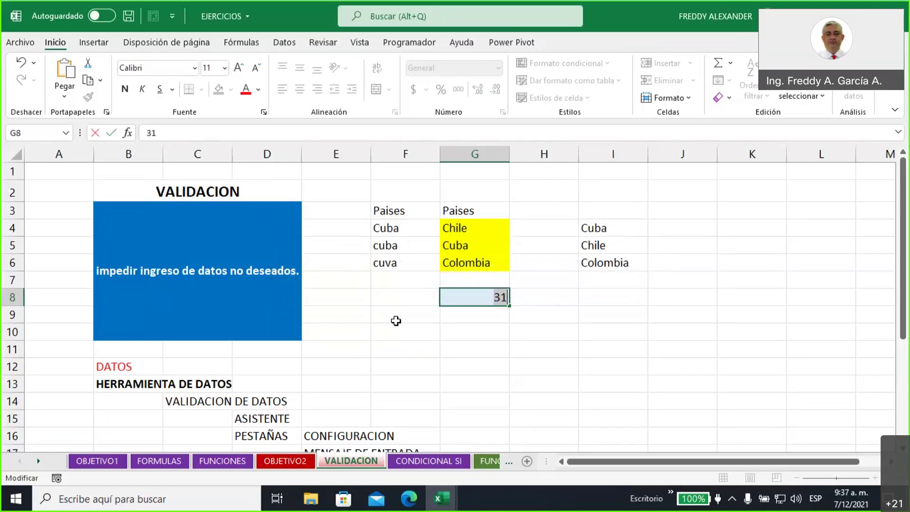
{"action": "type", "text": "27"}
{"action": "left_click", "coordinate": [574, 319]}
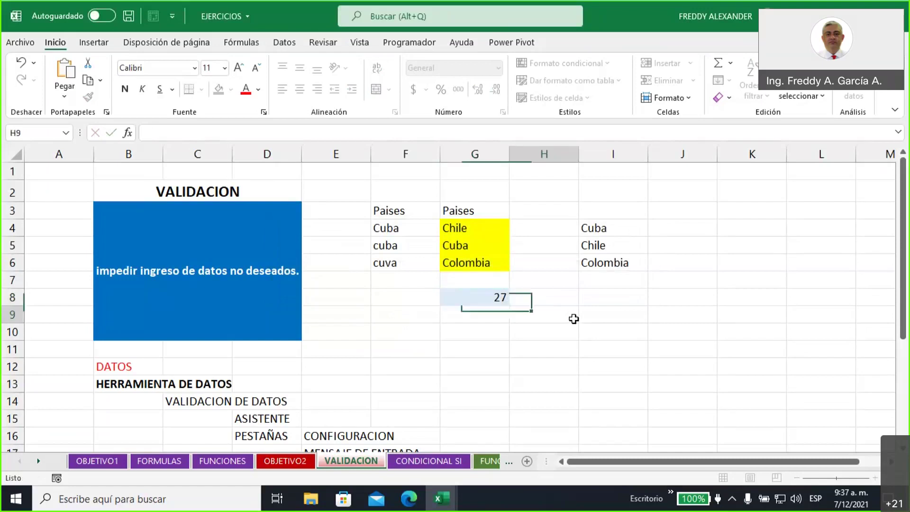
Try to enter 50 in cell G8 and dismiss the validation alert
{"action": "left_click", "coordinate": [473, 294]}
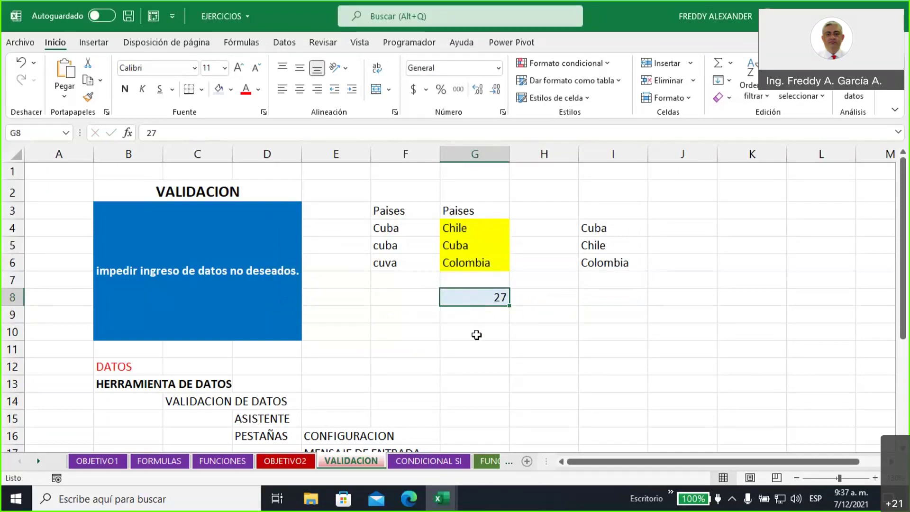
{"action": "type", "text": "50"}
{"action": "key", "text": "Return"}
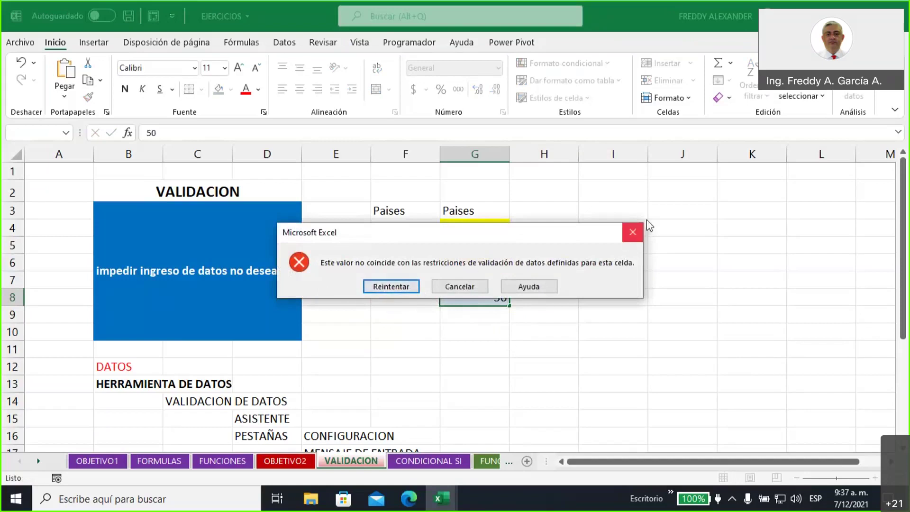
{"action": "left_click", "coordinate": [636, 231]}
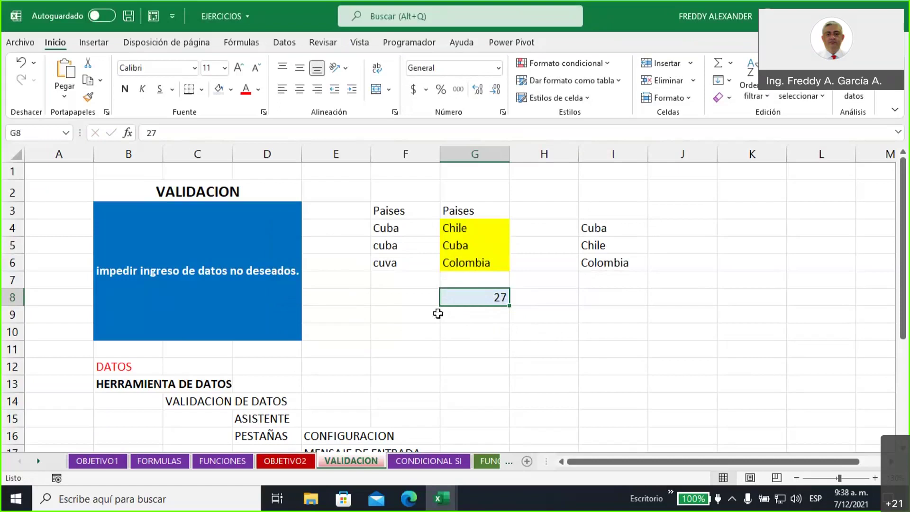
{"action": "left_click_drag", "start_coordinate": [388, 230], "coordinate": [386, 264]}
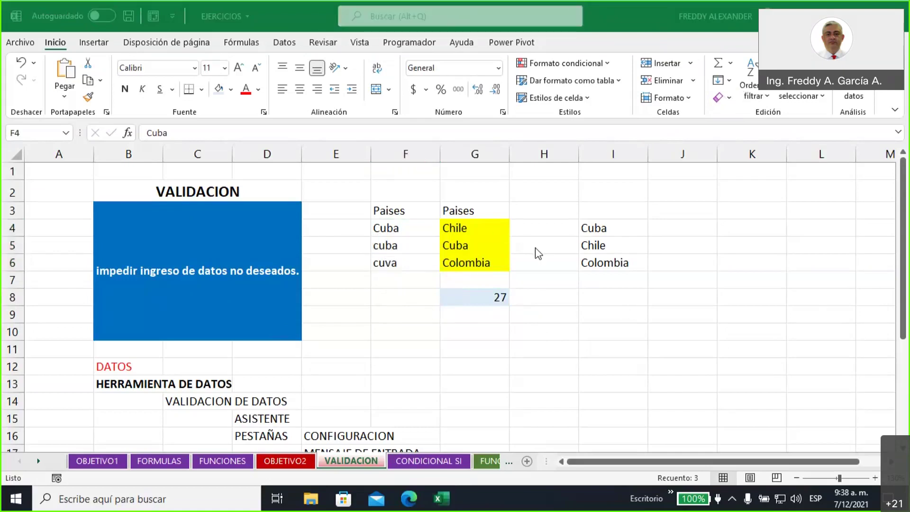
Remove the whole-number restriction from cell G8 by allowing any value (Cualquier valor) in its data validation
{"action": "left_click", "coordinate": [477, 301]}
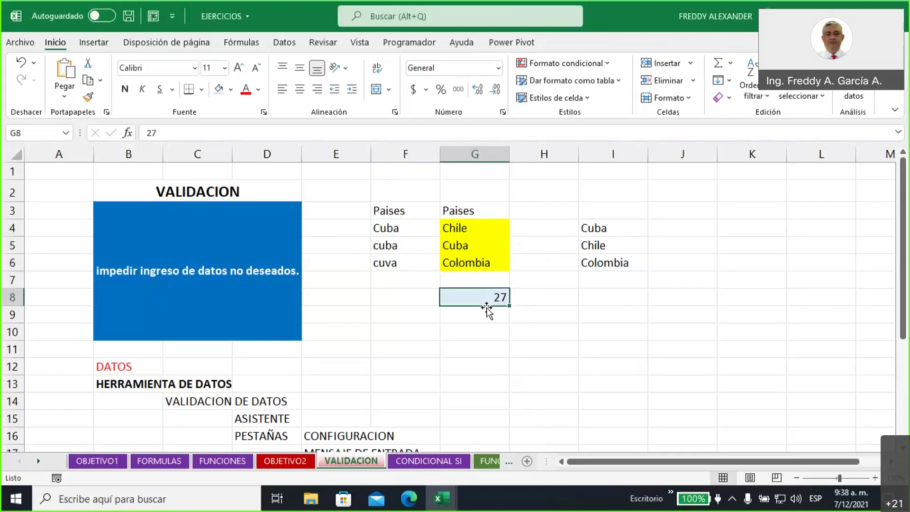
{"action": "left_click", "coordinate": [285, 42]}
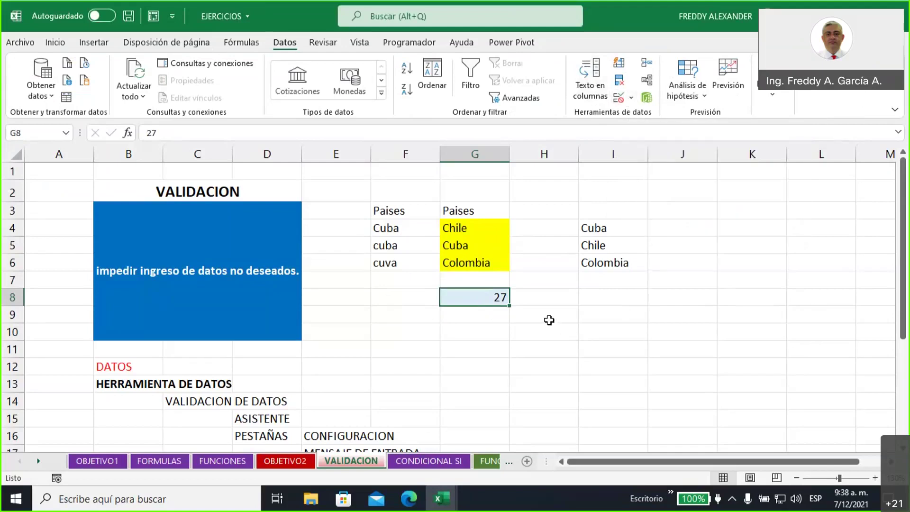
{"action": "left_click", "coordinate": [619, 99]}
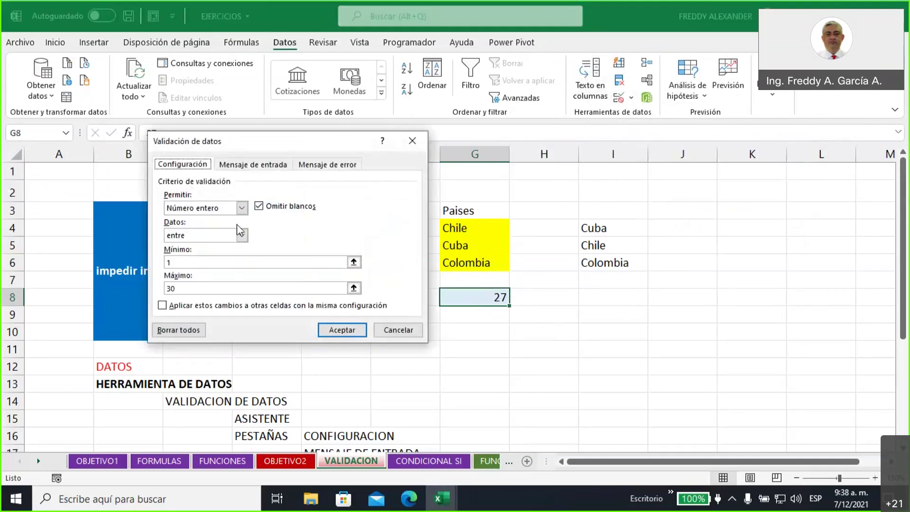
{"action": "left_click", "coordinate": [243, 209]}
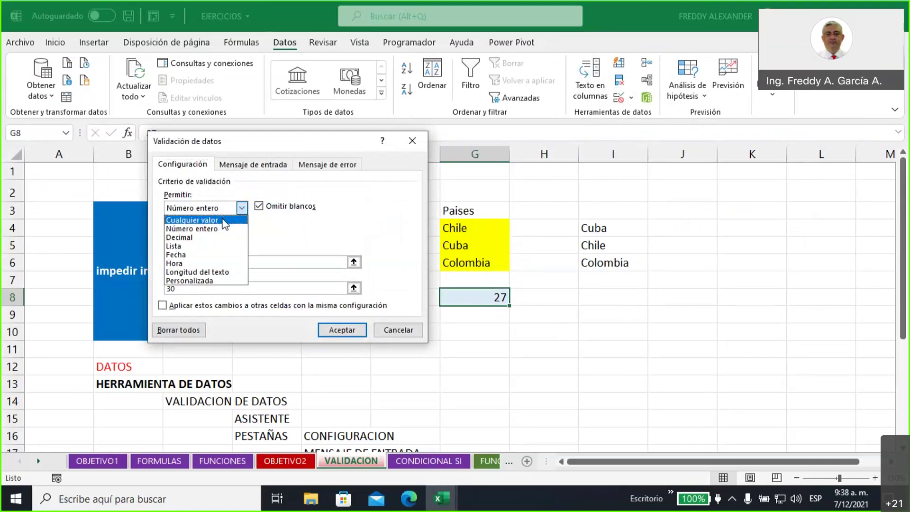
{"action": "left_click", "coordinate": [223, 221]}
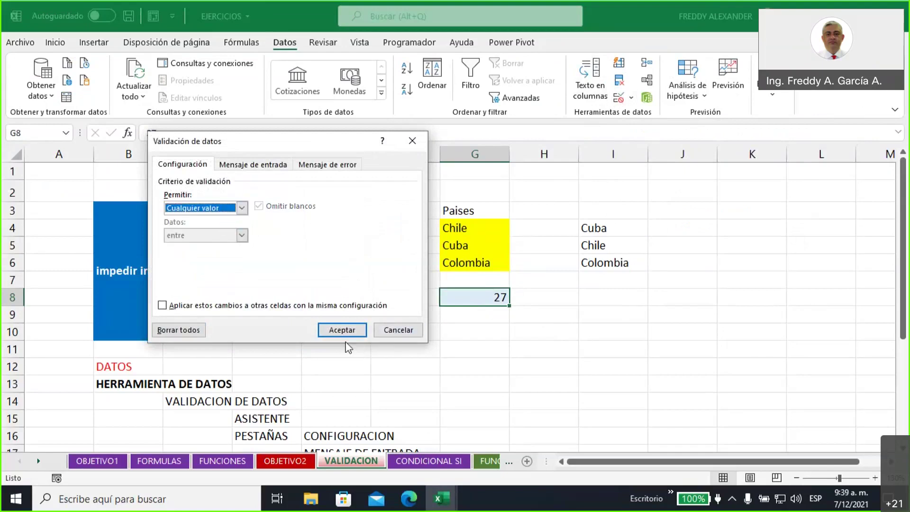
{"action": "left_click", "coordinate": [340, 330]}
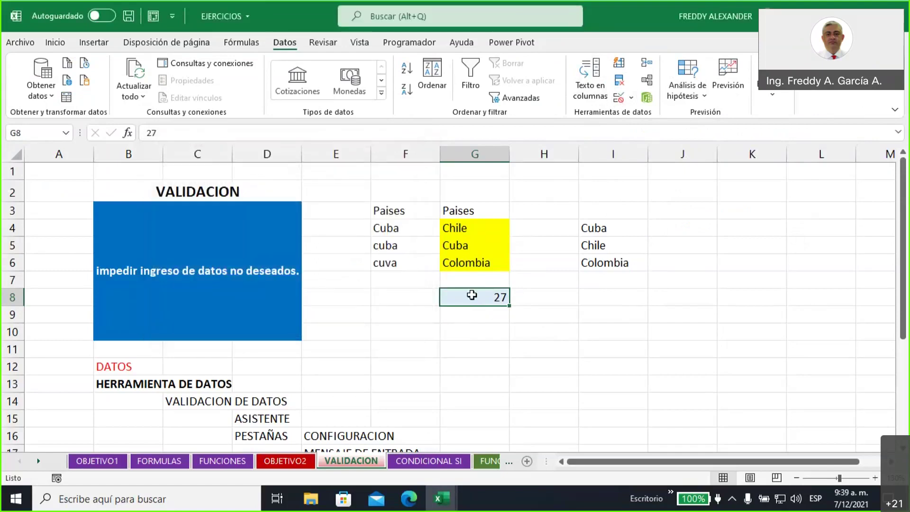
Enter 56 in cell G8 to test it without the restriction
{"action": "type", "text": "56"}
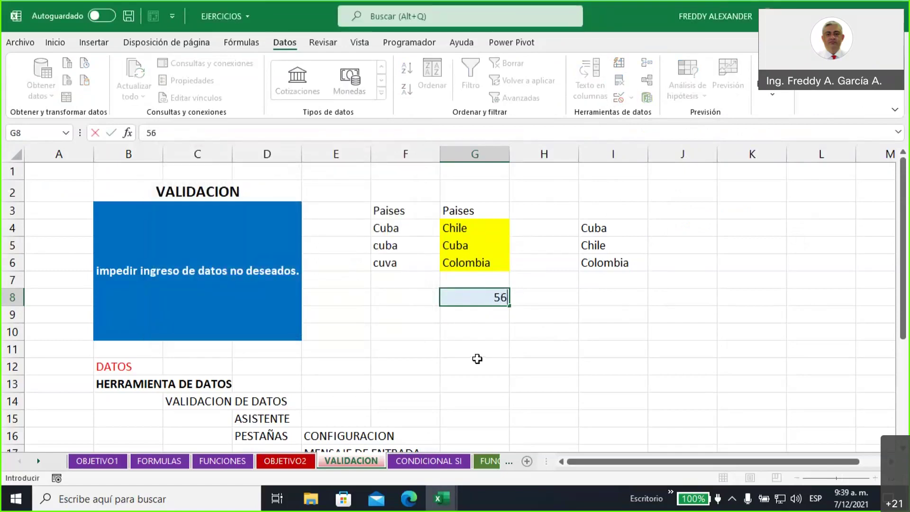
{"action": "left_click", "coordinate": [509, 350]}
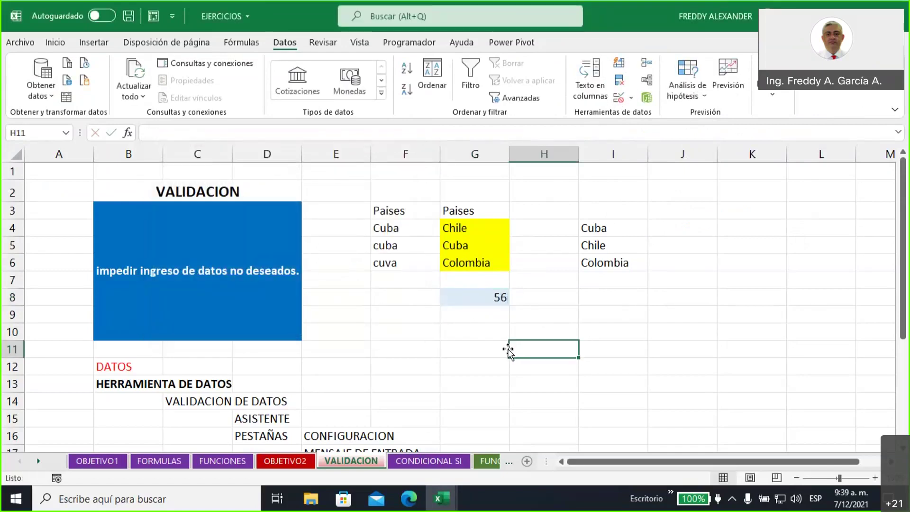
{"action": "left_click", "coordinate": [469, 304]}
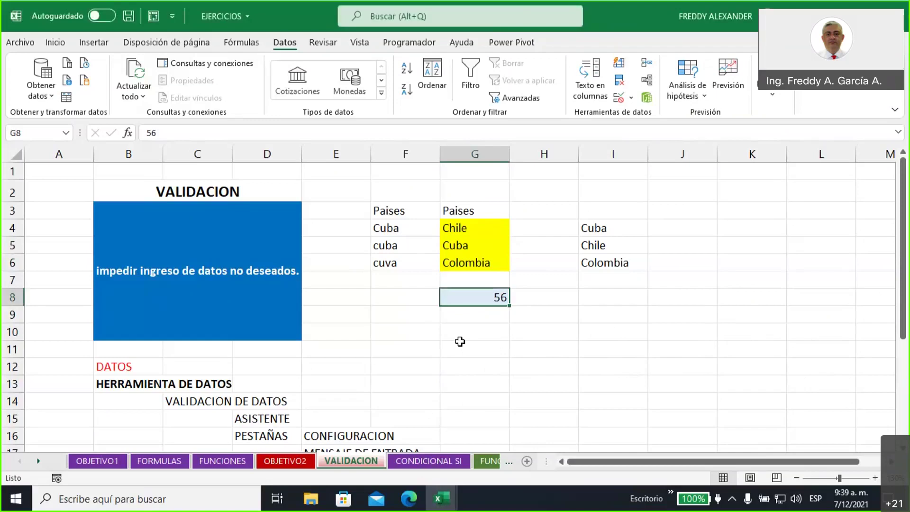
Examine the CONDICIONAL SI sheet and the SI function syntax diagram on the FUNCION SI sheet
{"action": "left_click", "coordinate": [433, 462]}
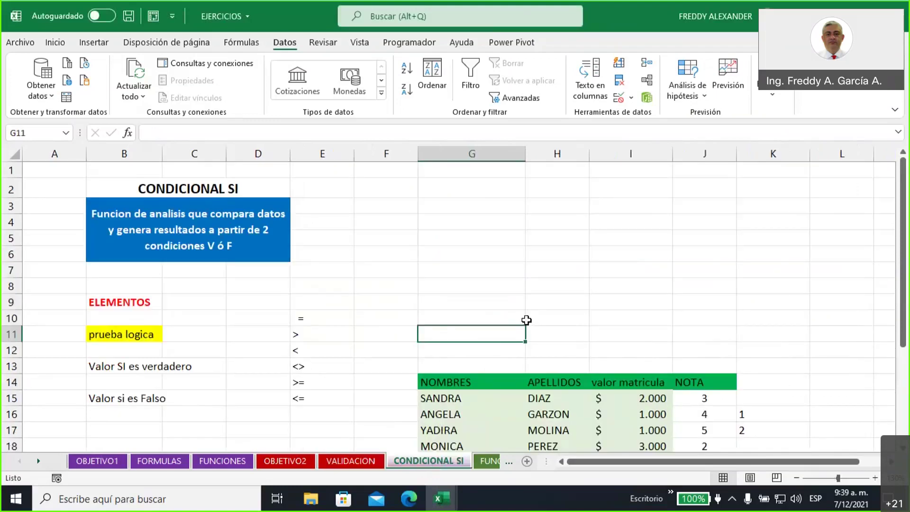
{"action": "left_click", "coordinate": [173, 190]}
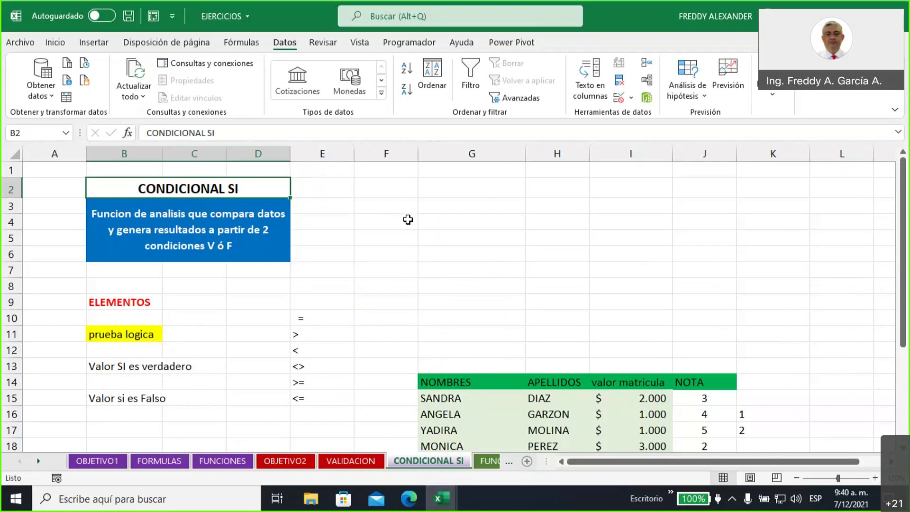
{"action": "left_click", "coordinate": [433, 207]}
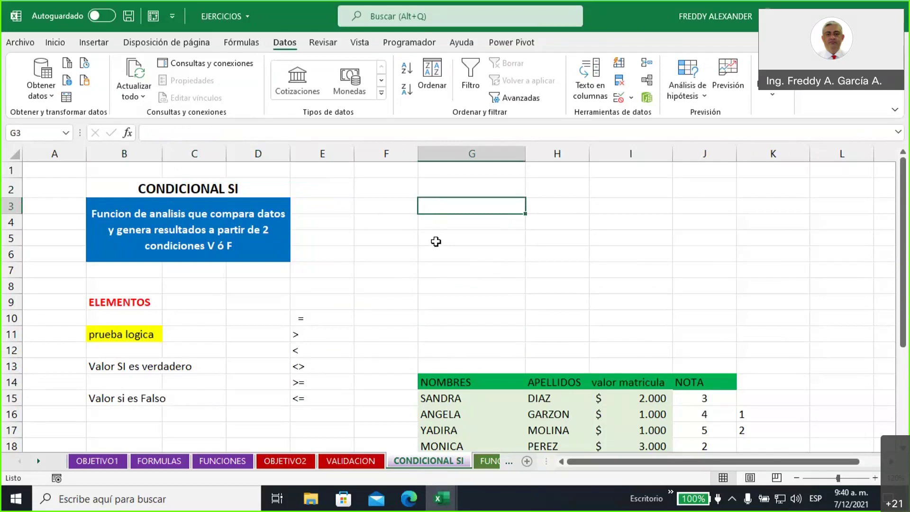
{"action": "left_click", "coordinate": [481, 462]}
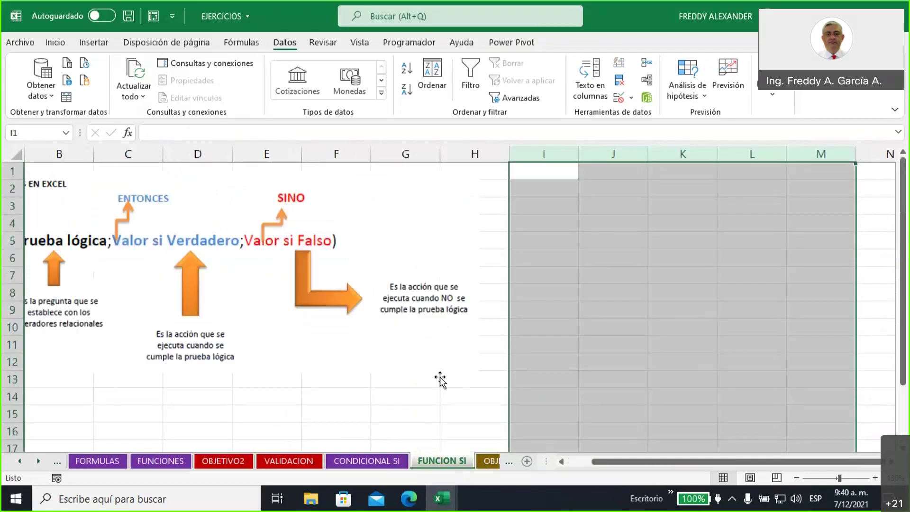
{"action": "left_click_drag", "start_coordinate": [611, 462], "coordinate": [575, 464]}
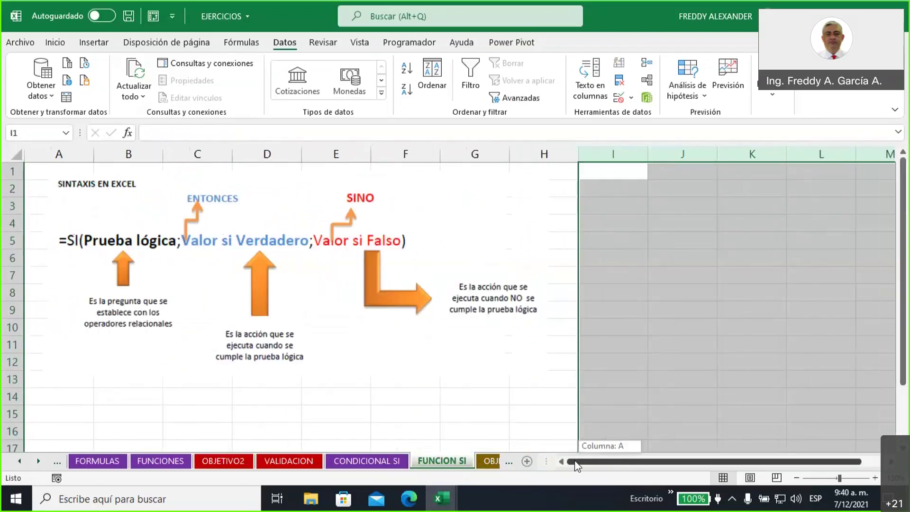
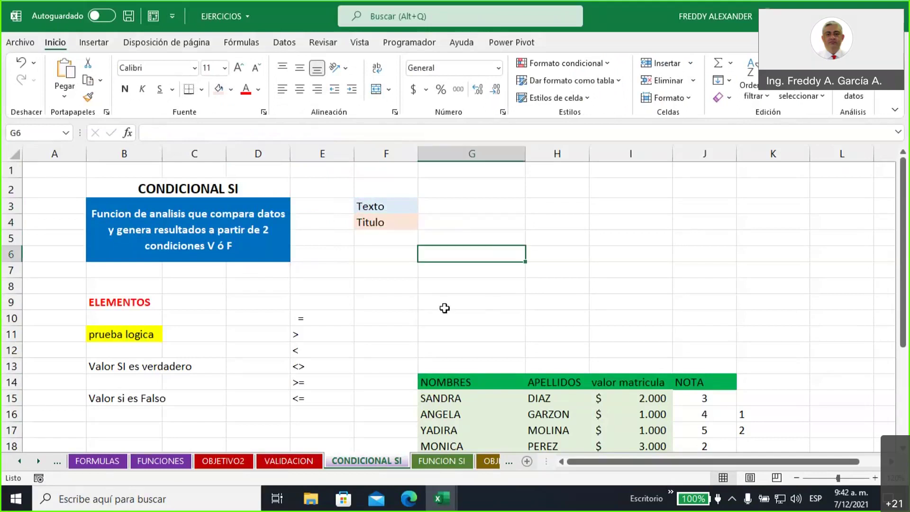
Start an SI formula in cell G6 of the CONDICIONAL SI sheet with the logical test F3=F4
{"action": "left_click", "coordinate": [392, 208]}
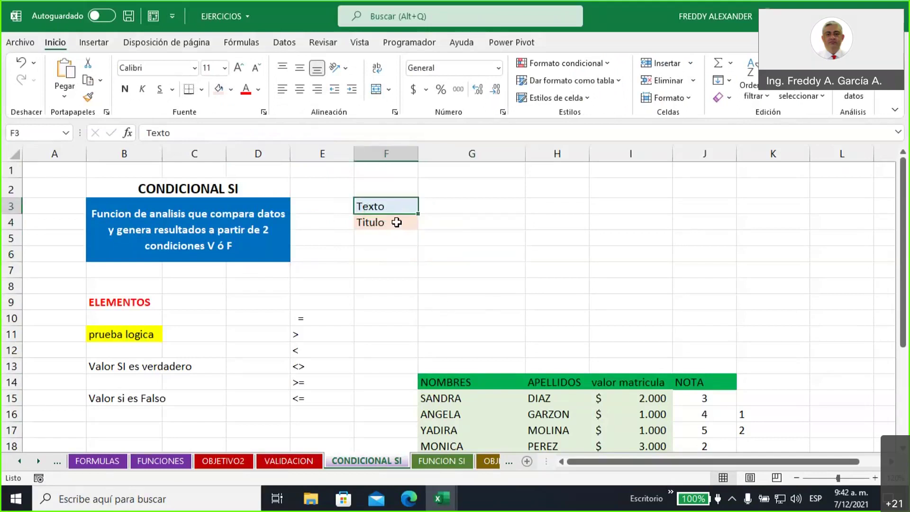
{"action": "left_click", "coordinate": [396, 223]}
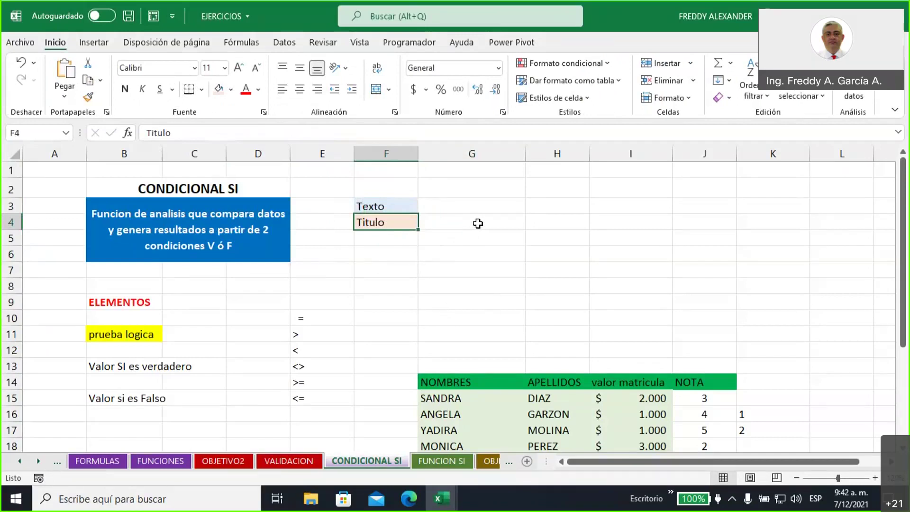
{"action": "left_click", "coordinate": [450, 260]}
{"action": "type", "text": "="}
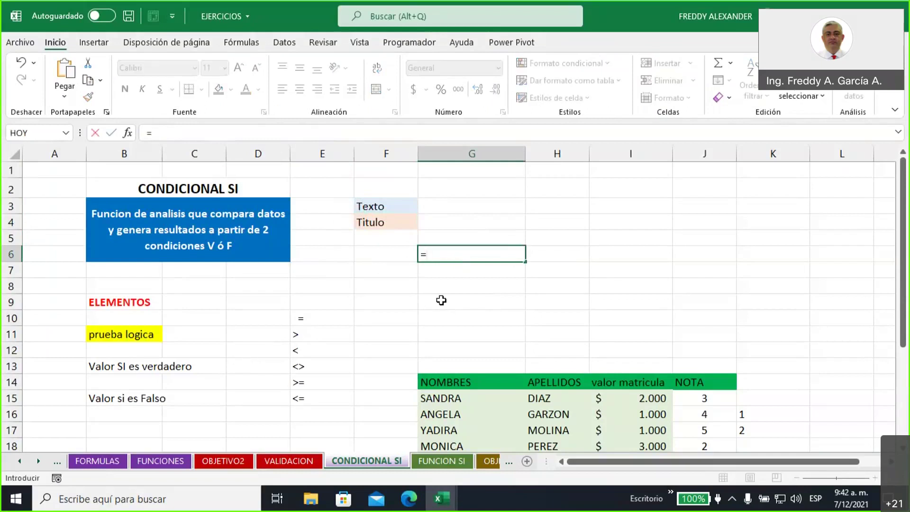
{"action": "type", "text": "si"}
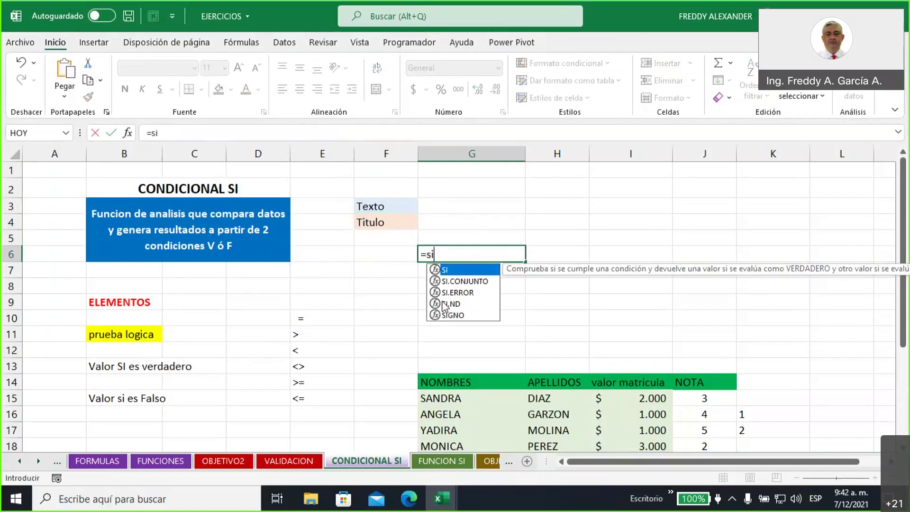
{"action": "double_click", "coordinate": [446, 270]}
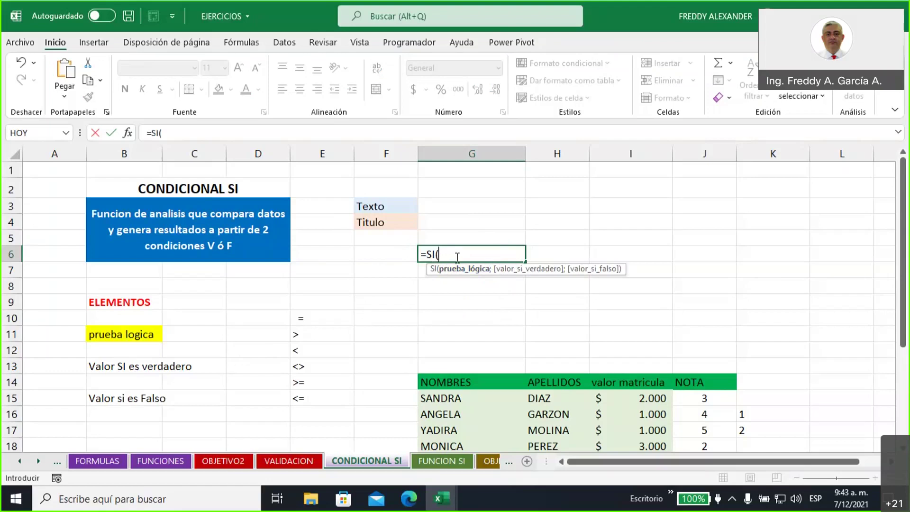
{"action": "left_click", "coordinate": [375, 205]}
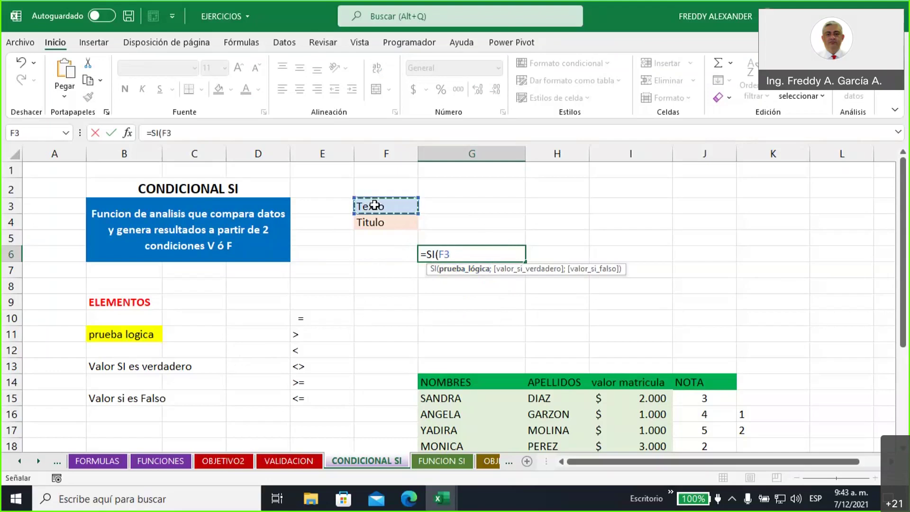
{"action": "type", "text": "="}
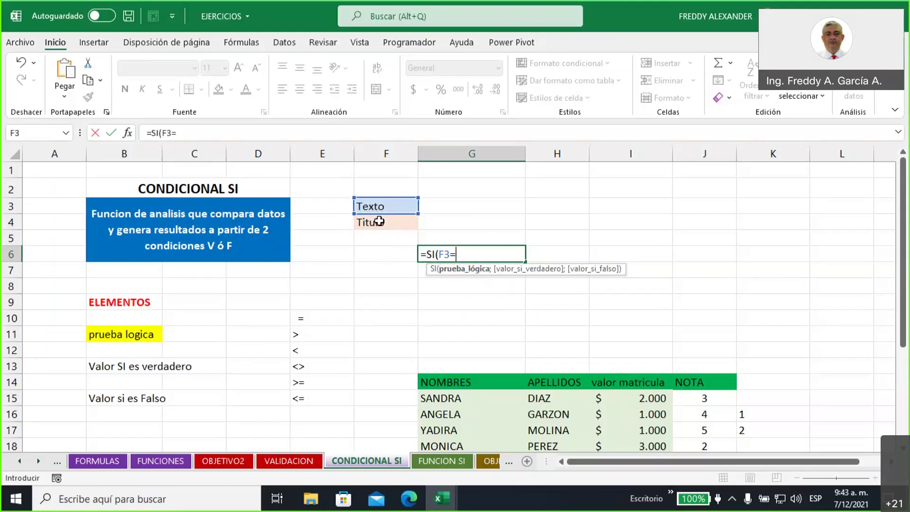
{"action": "left_click", "coordinate": [379, 221]}
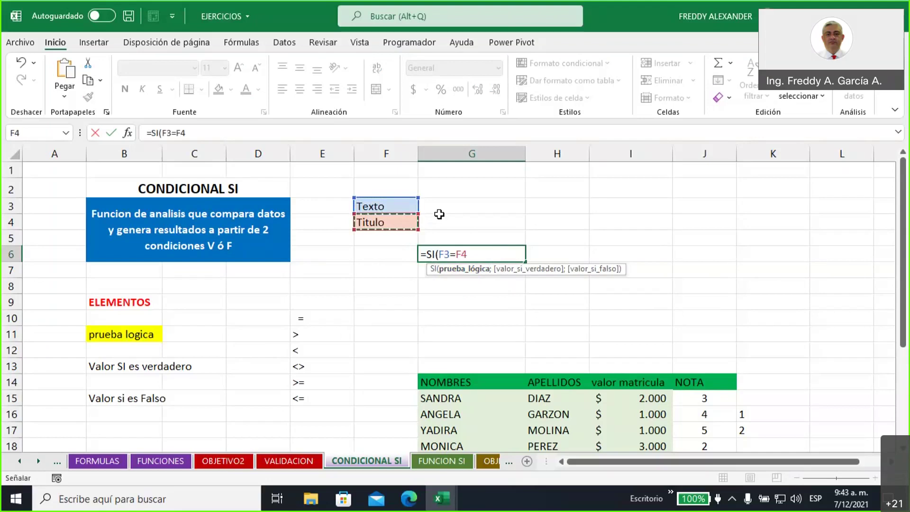
Add "las palabras son iguales" as the value if true in the G6 SI formula
{"action": "type", "text": ";"}
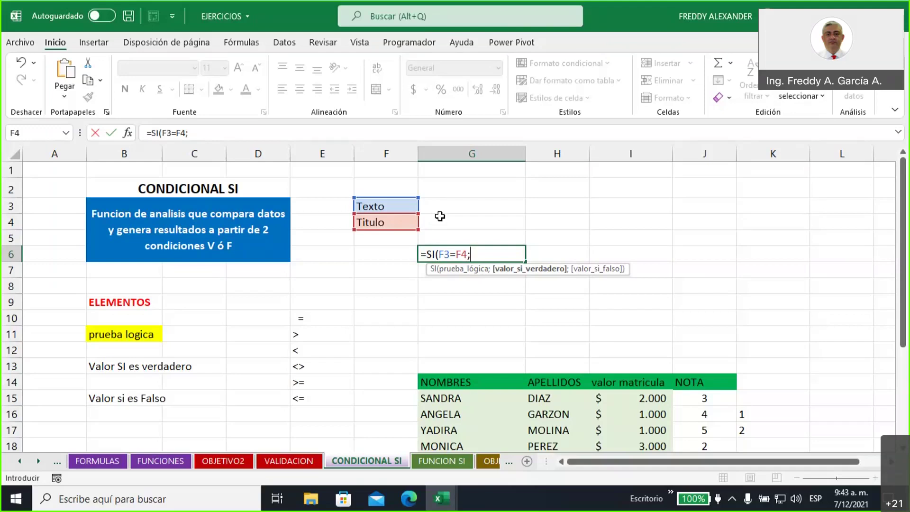
{"action": "type", "text": "\""}
{"action": "type", "text": "las pala"}
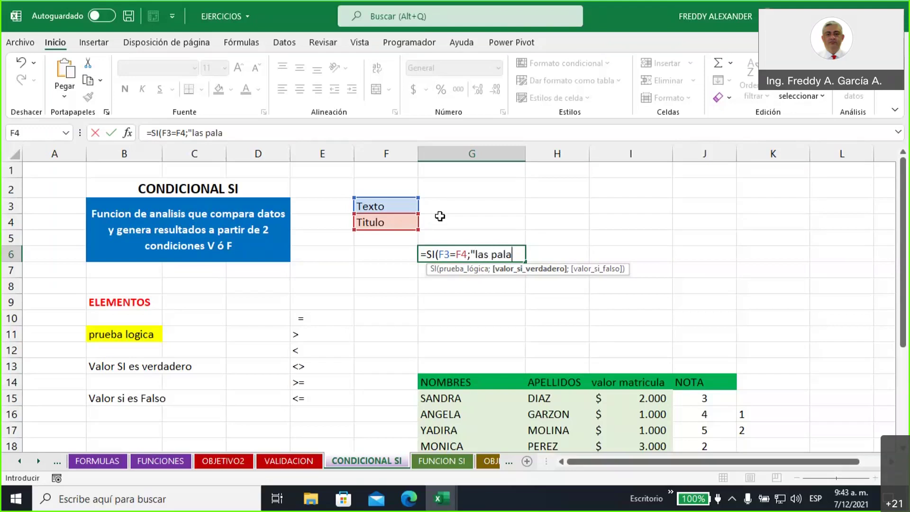
{"action": "type", "text": "bras no son i"}
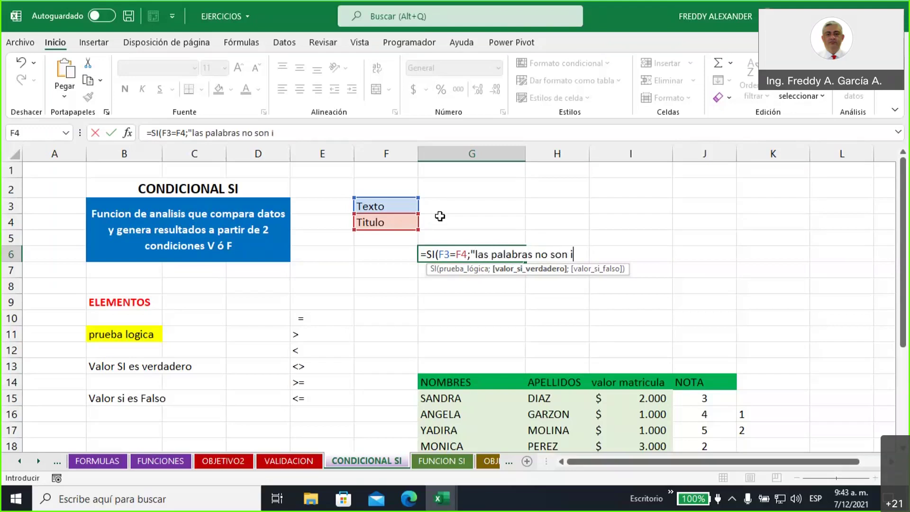
{"action": "type", "text": "guales\""}
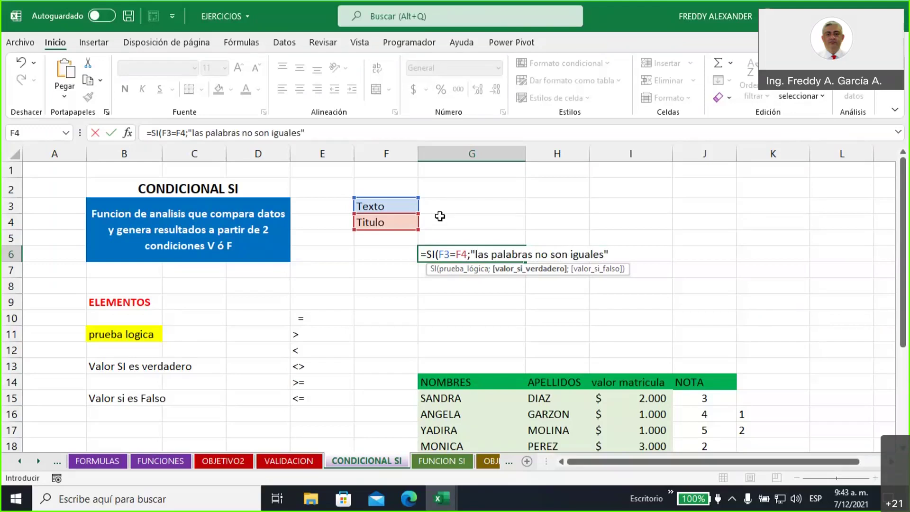
{"action": "key", "text": "BackSpace"}
{"action": "key", "text": "BackSpace"}
{"action": "key", "text": "BackSpace"}
{"action": "key", "text": "BackSpace"}
{"action": "key", "text": "BackSpace"}
{"action": "key", "text": "BackSpace"}
{"action": "key", "text": "BackSpace"}
{"action": "key", "text": "BackSpace"}
{"action": "key", "text": "BackSpace"}
{"action": "key", "text": "BackSpace"}
{"action": "key", "text": "BackSpace"}
{"action": "key", "text": "BackSpace"}
{"action": "key", "text": "BackSpace"}
{"action": "key", "text": "BackSpace"}
{"action": "key", "text": "BackSpace"}
{"action": "type", "text": "so"}
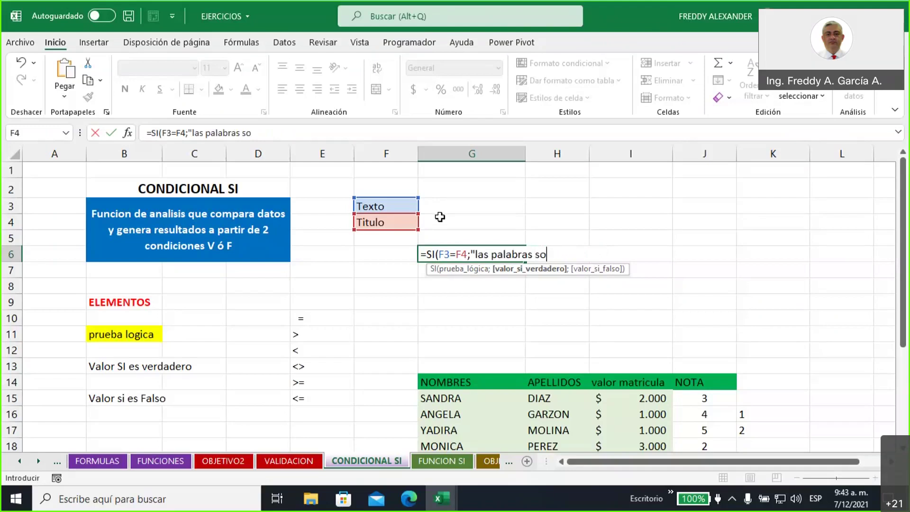
{"action": "type", "text": "n iguales\""}
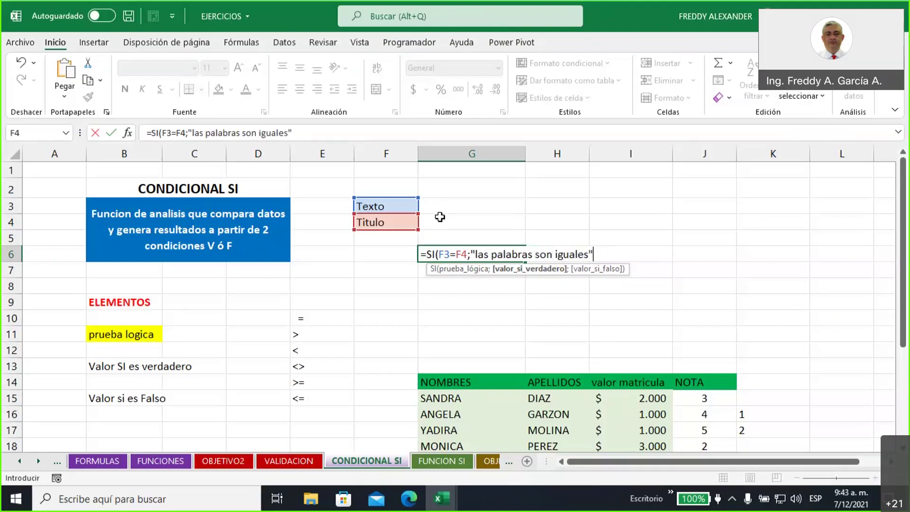
Add "las palabras son diferentes" as the value if false and complete the SI formula in G6
{"action": "type", "text": ";"}
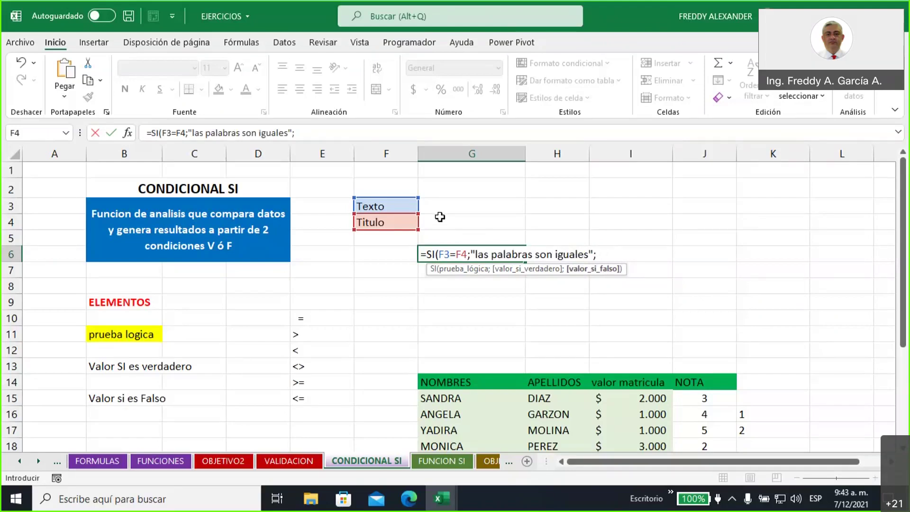
{"action": "type", "text": "\"las palabras son "}
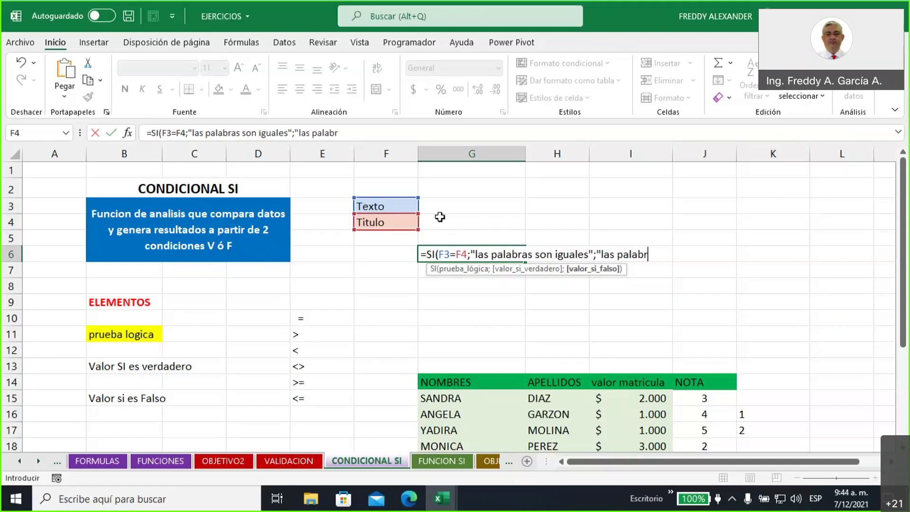
{"action": "type", "text": "dife"}
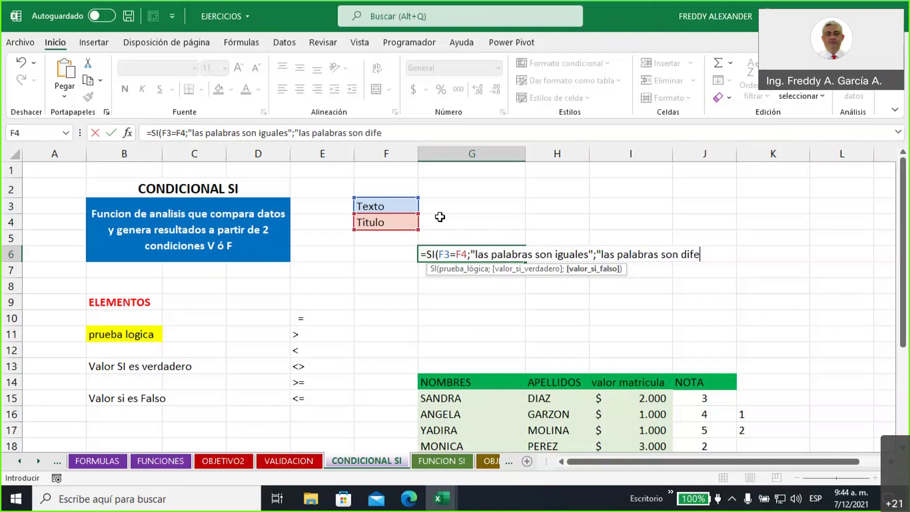
{"action": "type", "text": "rentes\""}
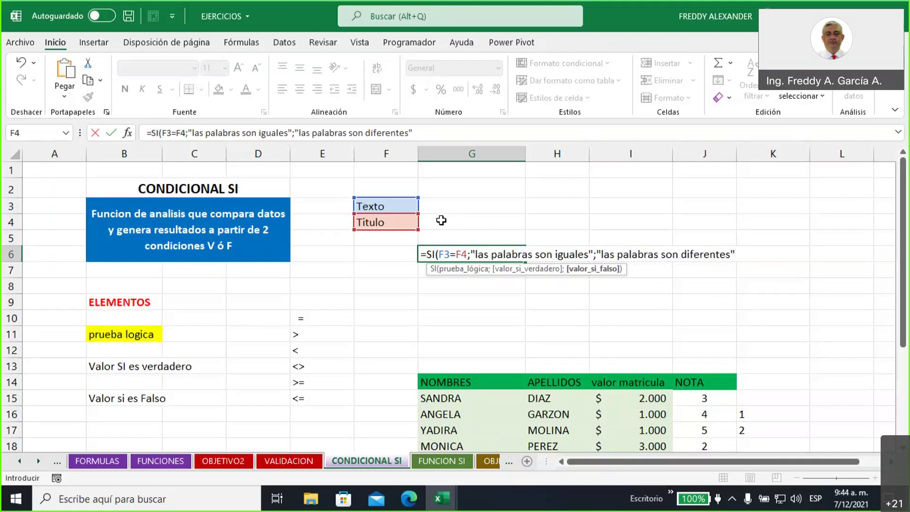
{"action": "type", "text": ")"}
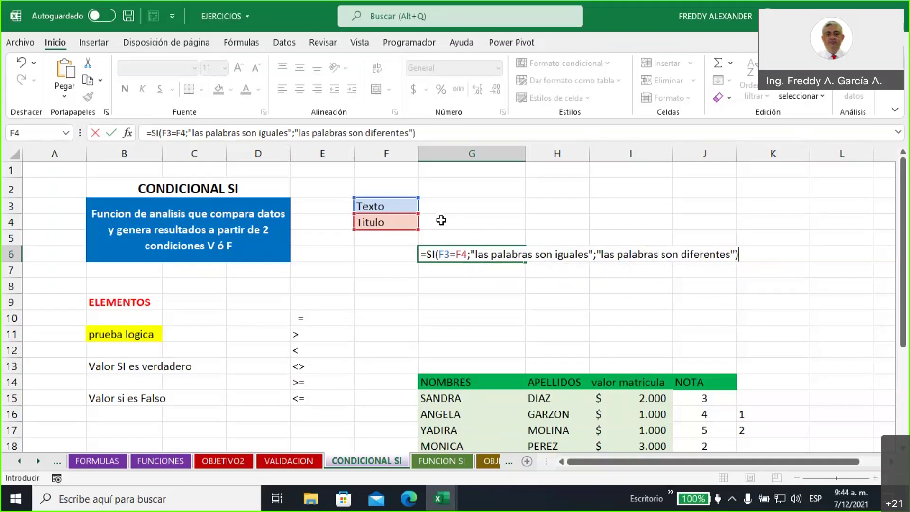
{"action": "key", "text": "Return"}
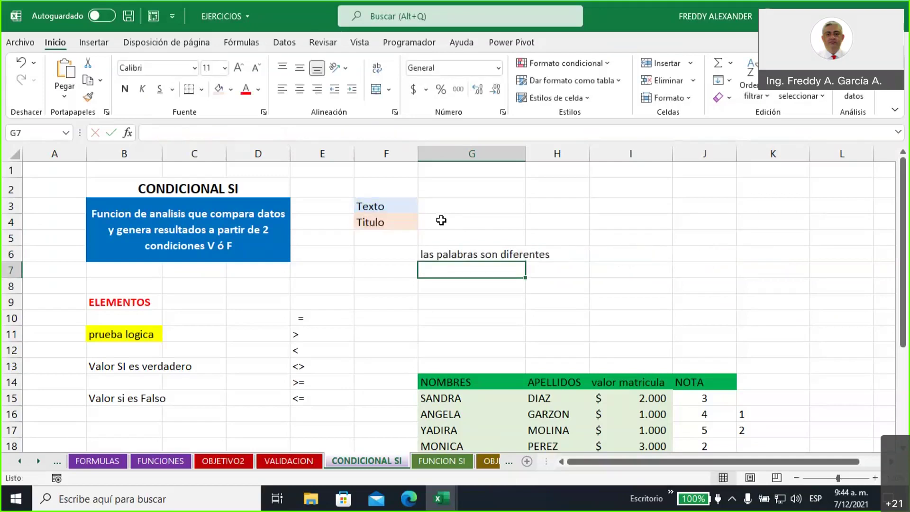
Widen column G to fit the message in G6, and check the compared words in F3 and F4
{"action": "left_click", "coordinate": [450, 256]}
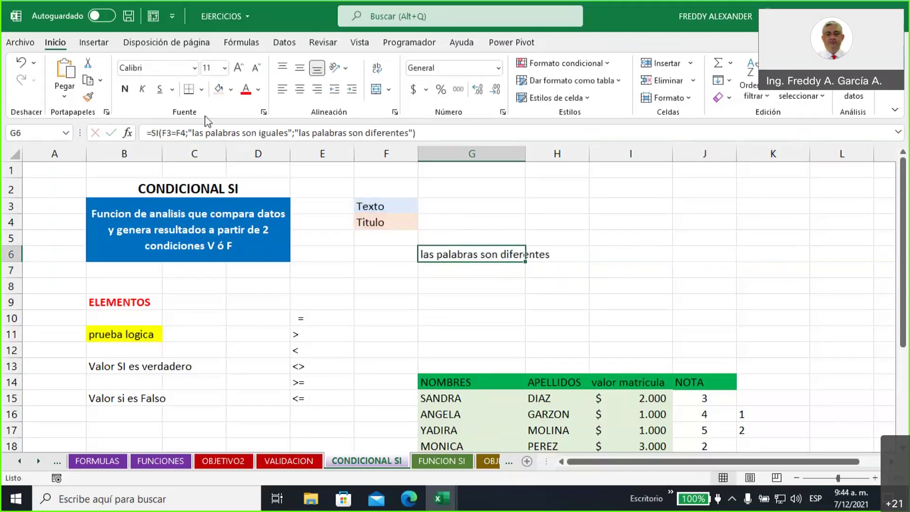
{"action": "left_click_drag", "start_coordinate": [529, 158], "coordinate": [557, 154]}
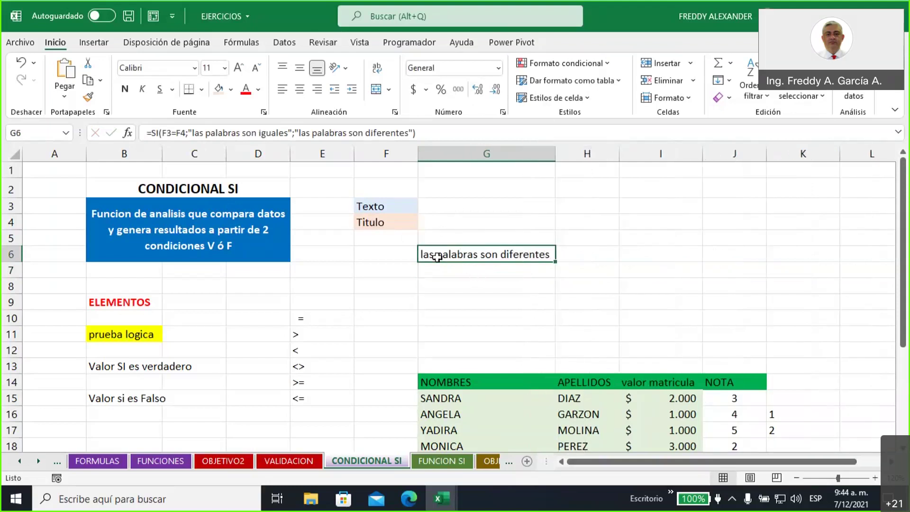
{"action": "left_click", "coordinate": [382, 206]}
{"action": "left_click", "coordinate": [391, 219]}
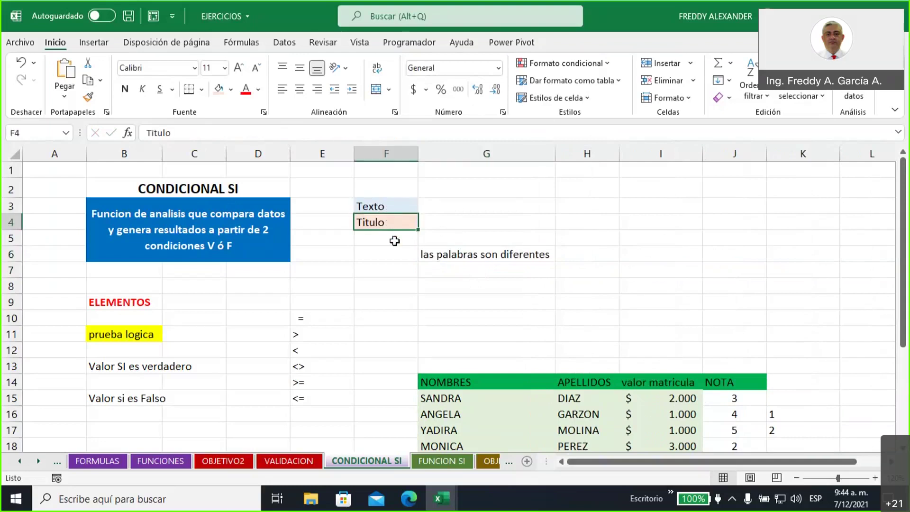
{"action": "left_click", "coordinate": [432, 253]}
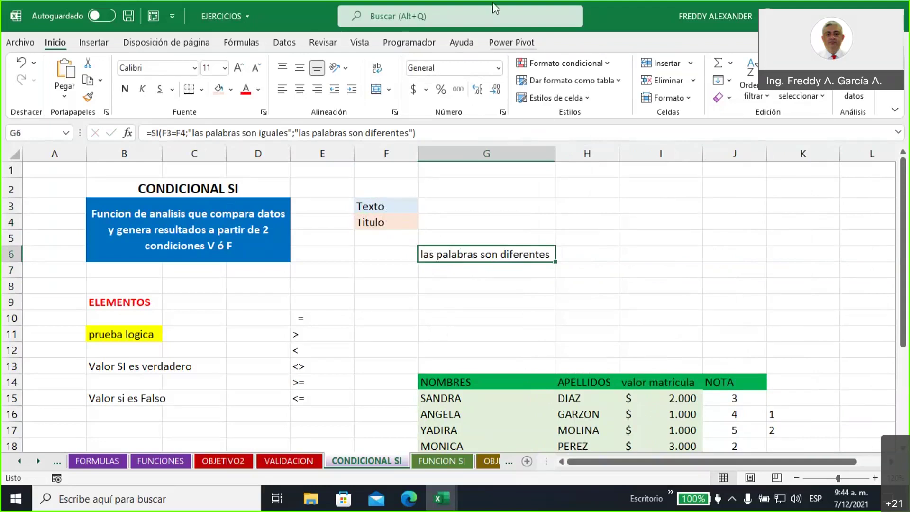
Annotate the G6 formula with an arrow at SI and the letters P, V and F at its three arguments, and clear the marks
{"action": "left_click", "coordinate": [445, 130]}
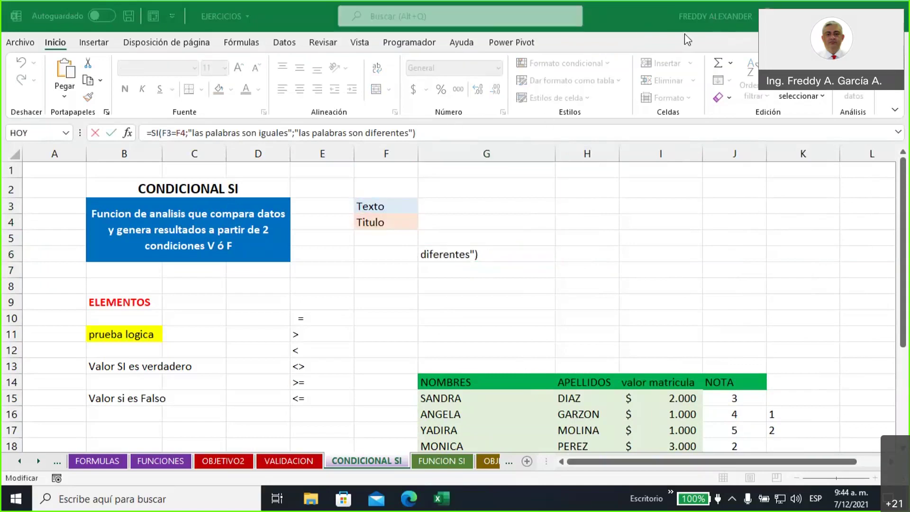
{"action": "mouse_move", "coordinate": [98, 229]}
{"action": "left_mouse_down"}
{"action": "mouse_move", "coordinate": [142, 150]}
{"action": "mouse_move", "coordinate": [152, 146]}
{"action": "mouse_move", "coordinate": [159, 164]}
{"action": "left_mouse_up"}
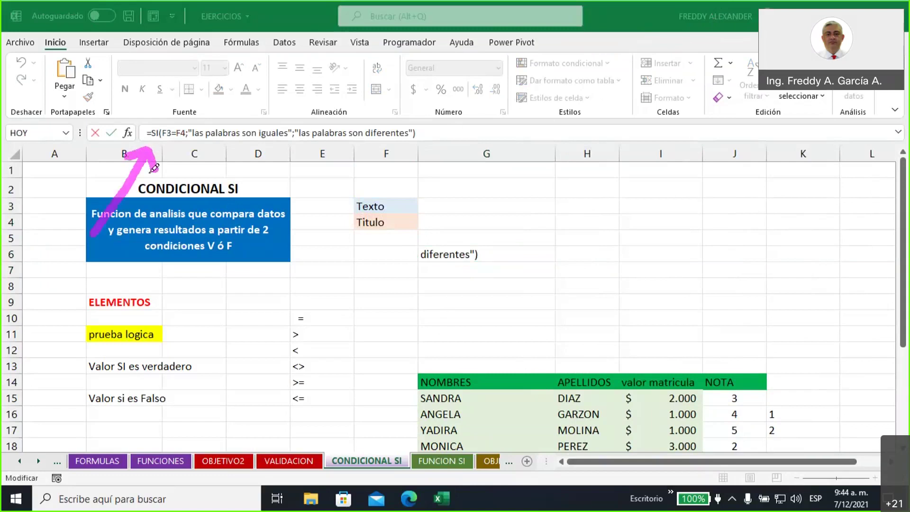
{"action": "mouse_move", "coordinate": [170, 70]}
{"action": "left_mouse_down"}
{"action": "mouse_move", "coordinate": [173, 122]}
{"action": "mouse_move", "coordinate": [172, 76]}
{"action": "mouse_move", "coordinate": [190, 72]}
{"action": "mouse_move", "coordinate": [192, 90]}
{"action": "mouse_move", "coordinate": [169, 97]}
{"action": "left_mouse_up"}
{"action": "left_click_drag", "start_coordinate": [163, 141], "coordinate": [186, 141]}
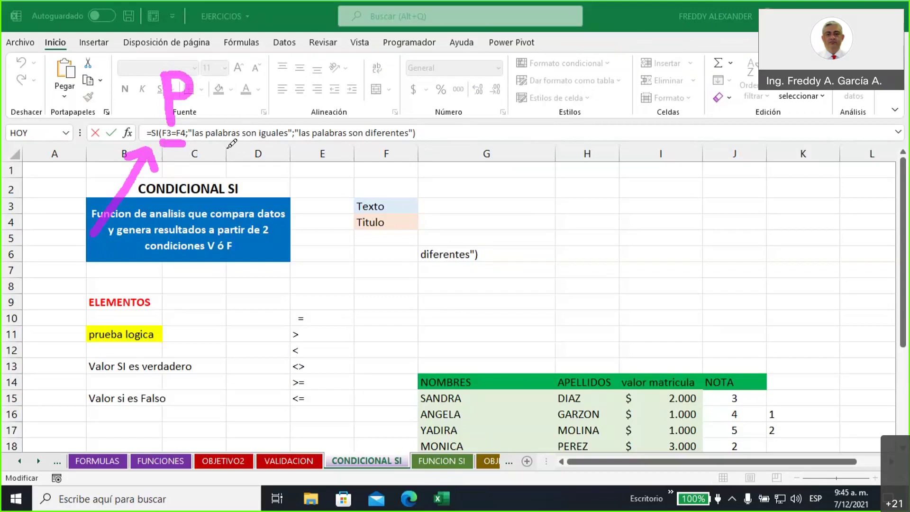
{"action": "mouse_move", "coordinate": [227, 145]}
{"action": "left_mouse_down"}
{"action": "mouse_move", "coordinate": [237, 166]}
{"action": "mouse_move", "coordinate": [256, 145]}
{"action": "left_mouse_up"}
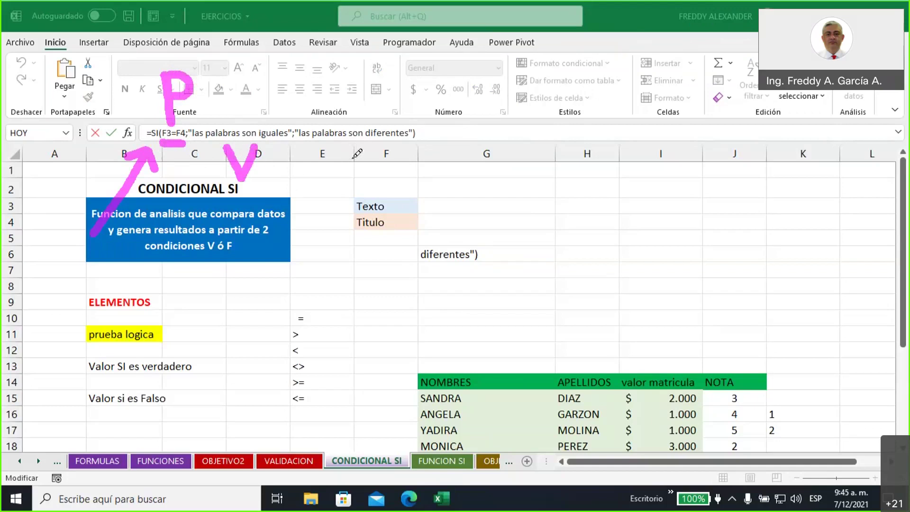
{"action": "mouse_move", "coordinate": [341, 145]}
{"action": "left_mouse_down"}
{"action": "mouse_move", "coordinate": [344, 174]}
{"action": "mouse_move", "coordinate": [364, 143]}
{"action": "mouse_move", "coordinate": [351, 157]}
{"action": "mouse_move", "coordinate": [359, 160]}
{"action": "left_mouse_up"}
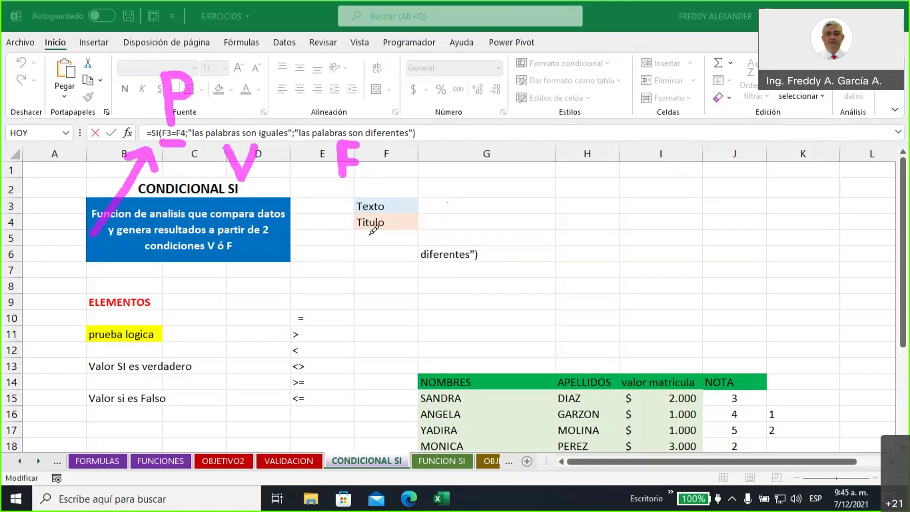
{"action": "mouse_move", "coordinate": [210, 174]}
{"action": "left_mouse_down"}
{"action": "mouse_move", "coordinate": [224, 184]}
{"action": "mouse_move", "coordinate": [381, 173]}
{"action": "left_mouse_up"}
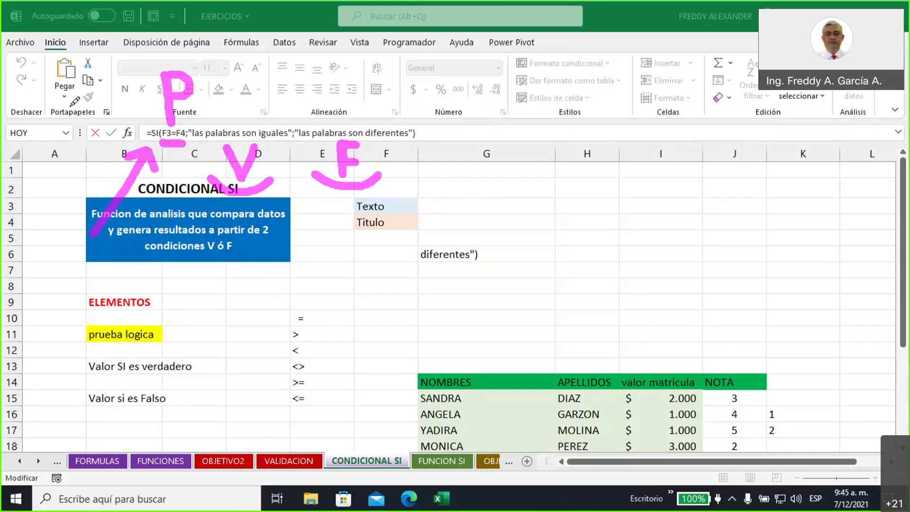
{"action": "left_click", "coordinate": [55, 116]}
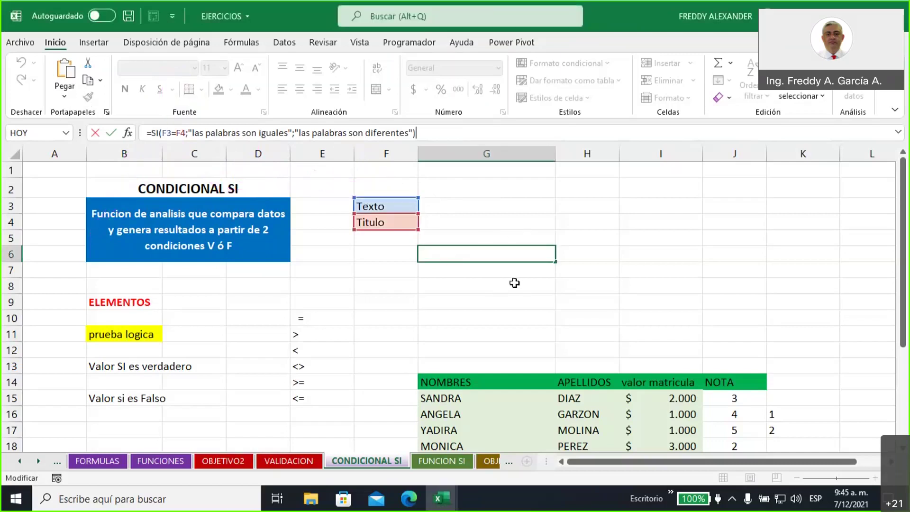
{"action": "key", "text": "Return"}
Replace the word in cell F4 with Texto to test the formula with matching words
{"action": "left_click", "coordinate": [378, 223]}
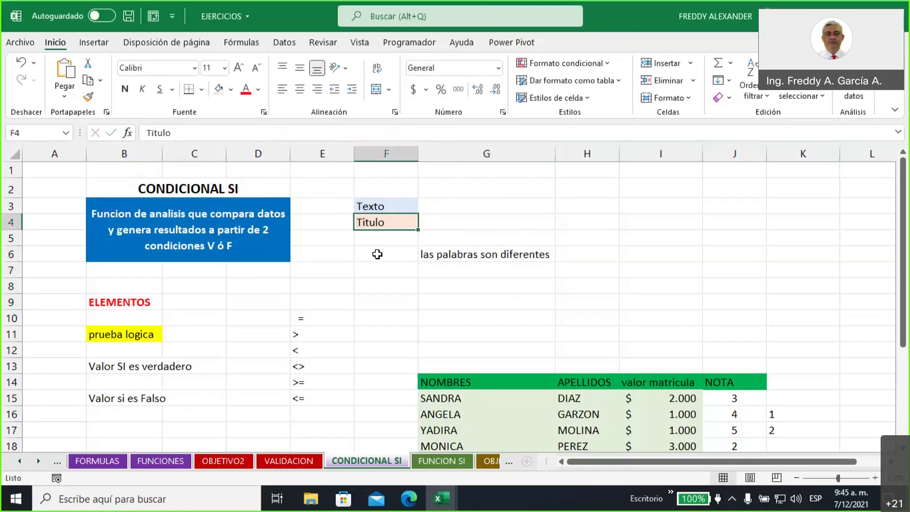
{"action": "type", "text": "Texto"}
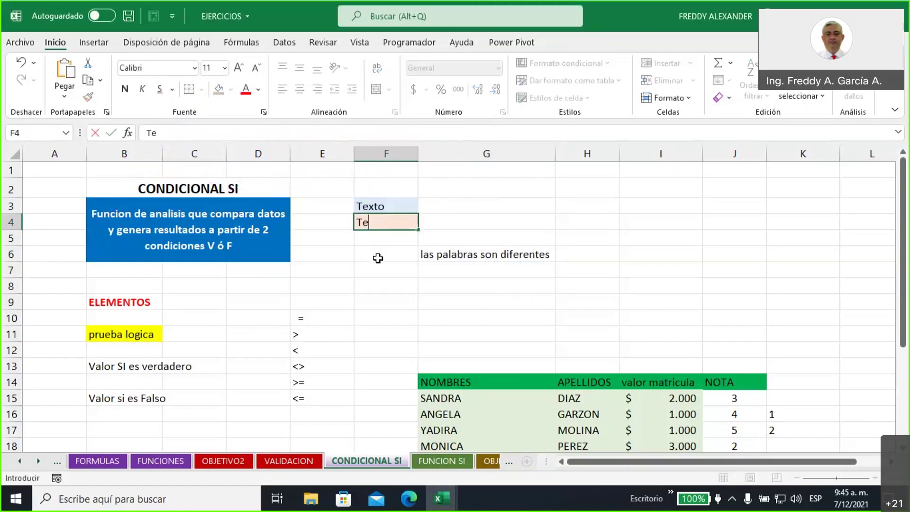
{"action": "left_click", "coordinate": [387, 268]}
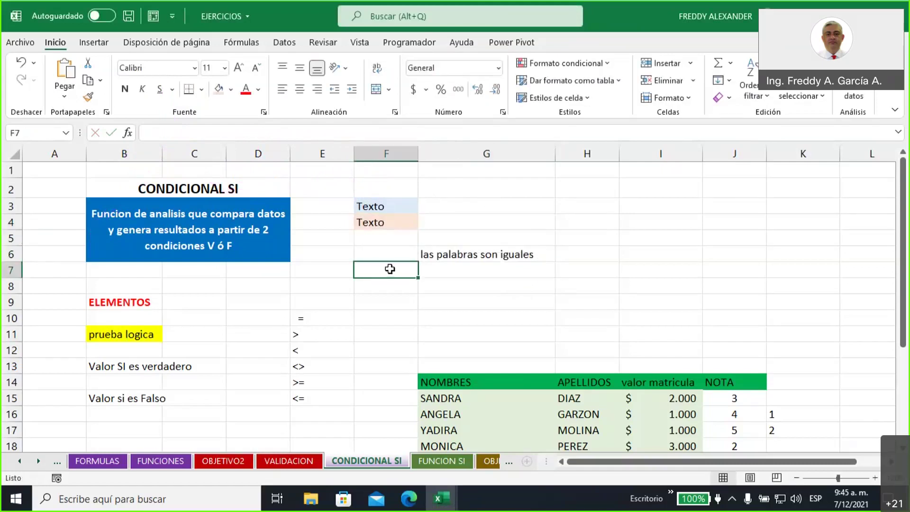
Fill the formula result cell G6 with the standard yellow color
{"action": "left_click", "coordinate": [441, 255]}
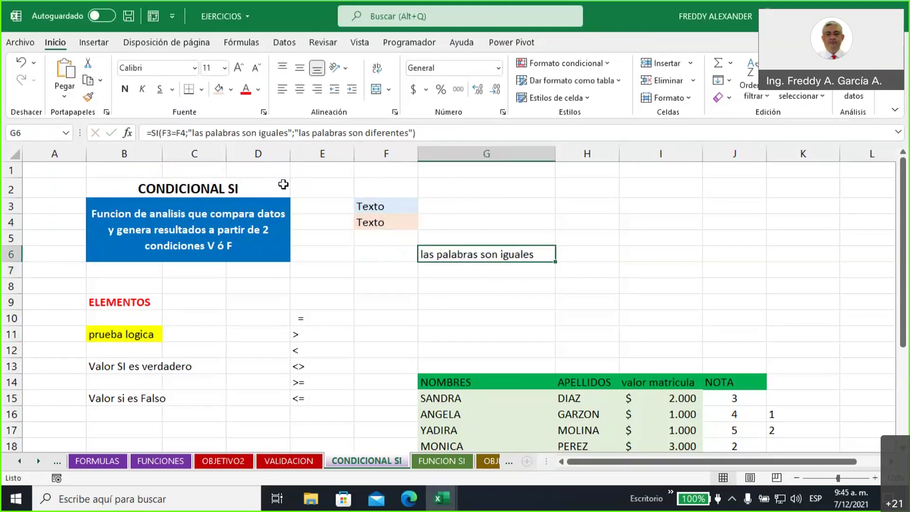
{"action": "left_click", "coordinate": [232, 93]}
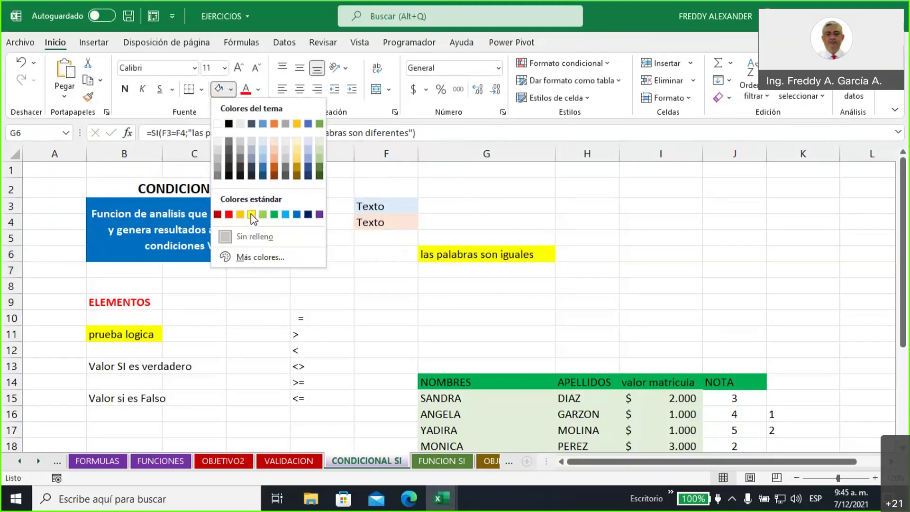
{"action": "left_click", "coordinate": [253, 211]}
{"action": "left_click", "coordinate": [474, 322]}
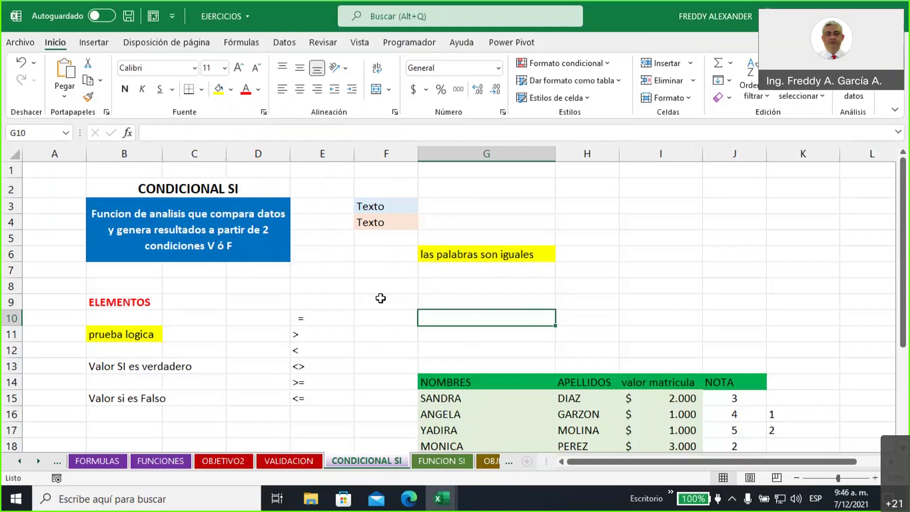
{"action": "left_click", "coordinate": [450, 250]}
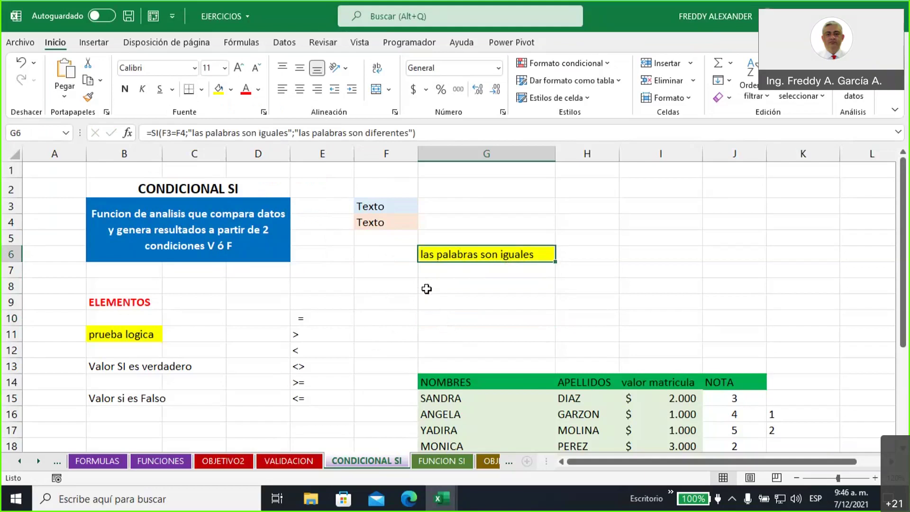
Fill cell F8 with light green and cell F9 with orange from the standard colors
{"action": "left_click", "coordinate": [397, 288]}
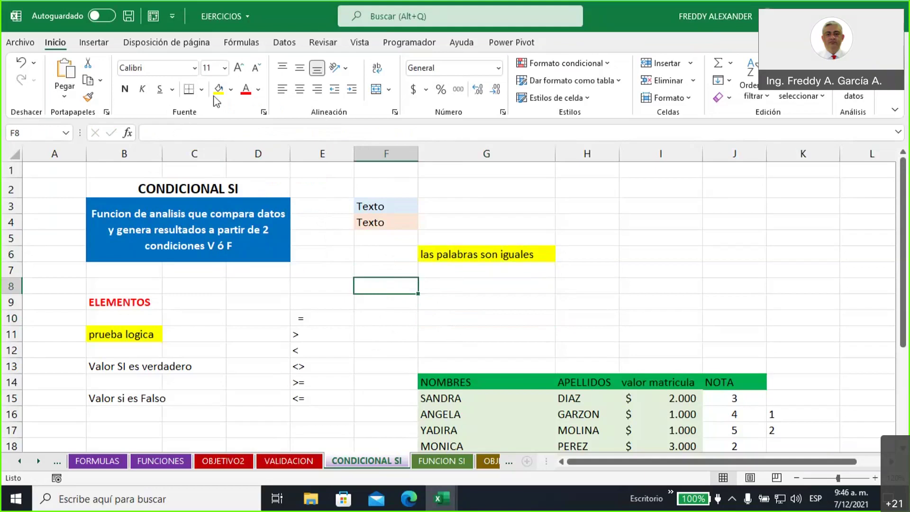
{"action": "left_click", "coordinate": [232, 95]}
{"action": "left_click", "coordinate": [264, 209]}
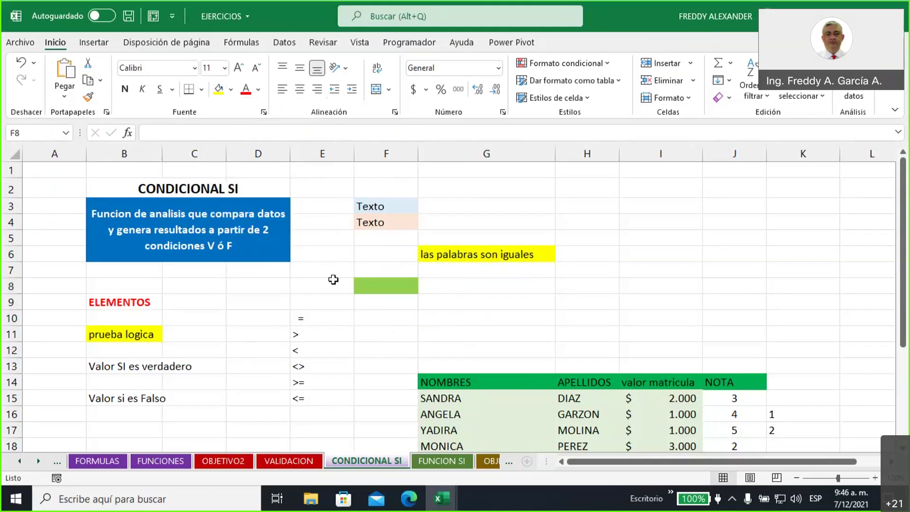
{"action": "key", "text": "Return"}
{"action": "left_click", "coordinate": [230, 90]}
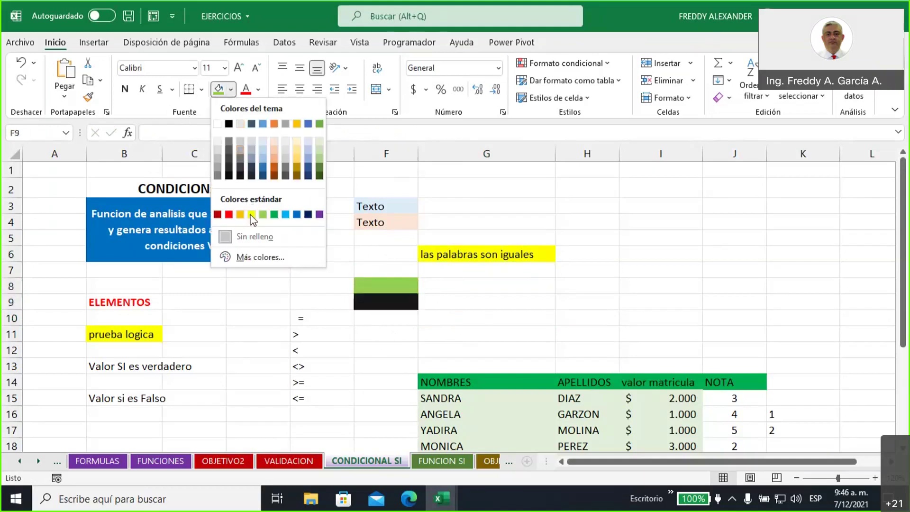
{"action": "left_click", "coordinate": [239, 215]}
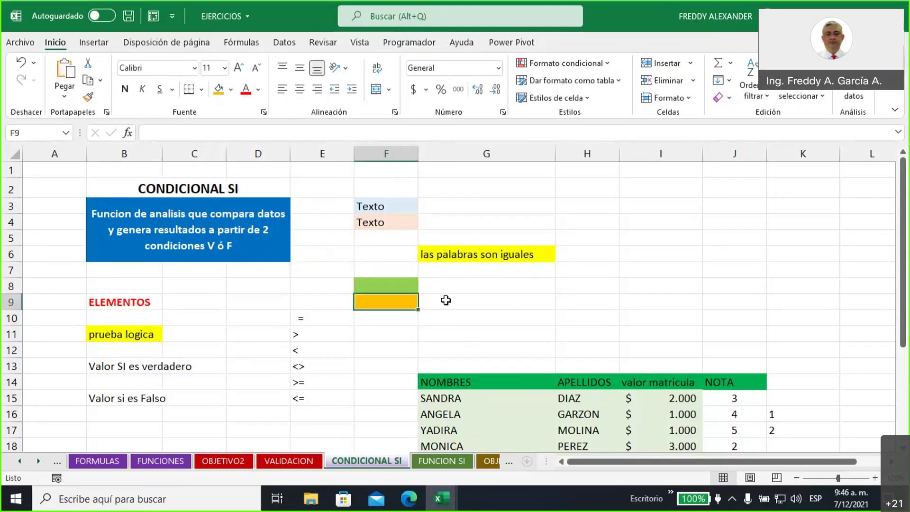
{"action": "left_click", "coordinate": [478, 329]}
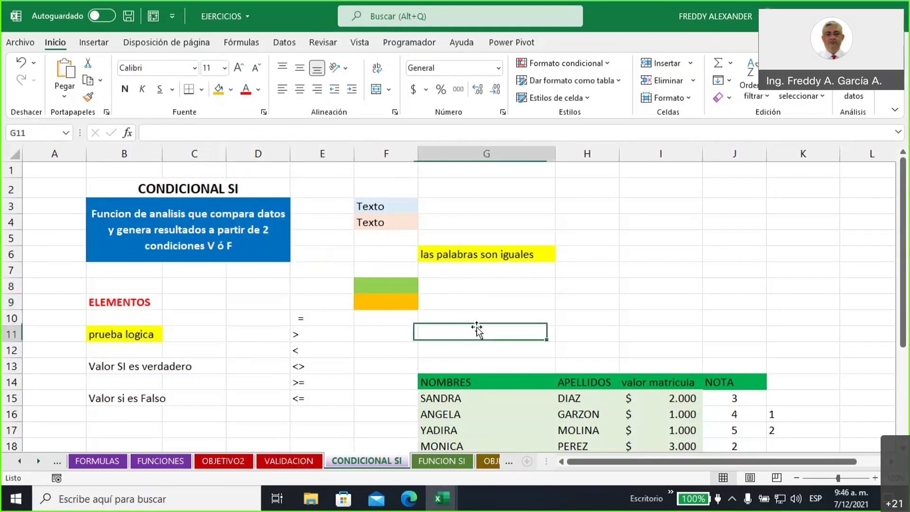
Fill cell G11 with the standard light blue color
{"action": "left_click", "coordinate": [231, 90]}
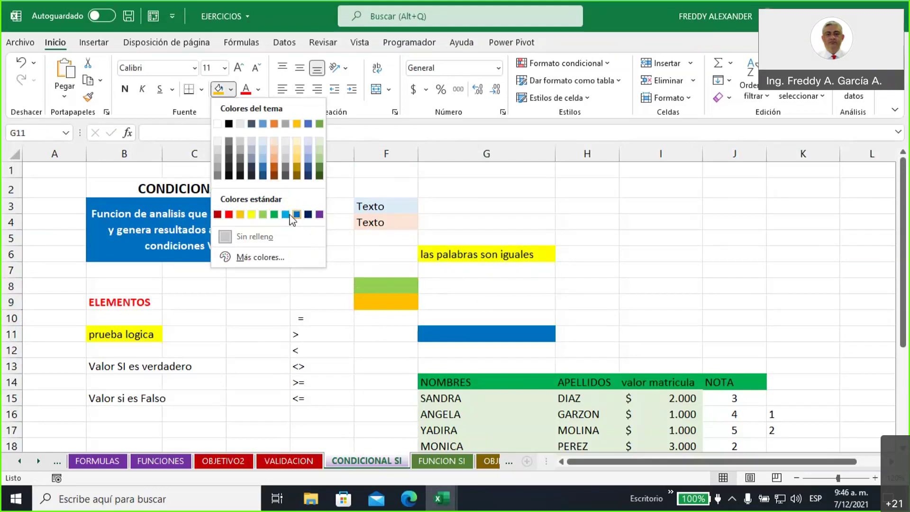
{"action": "left_click", "coordinate": [285, 214]}
{"action": "left_click", "coordinate": [575, 314]}
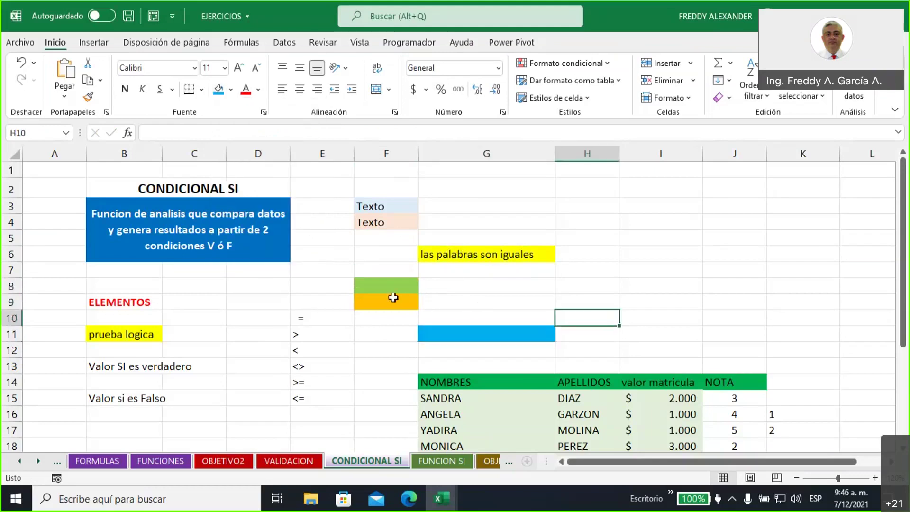
Enter 6 in the green cell F8 and 4 in the orange cell F9
{"action": "left_click", "coordinate": [387, 284]}
{"action": "type", "text": "6"}
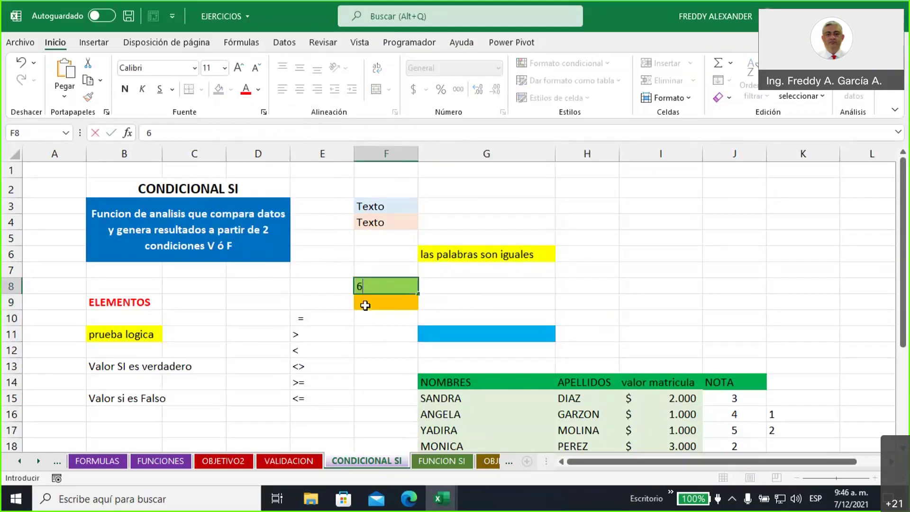
{"action": "key", "text": "Return"}
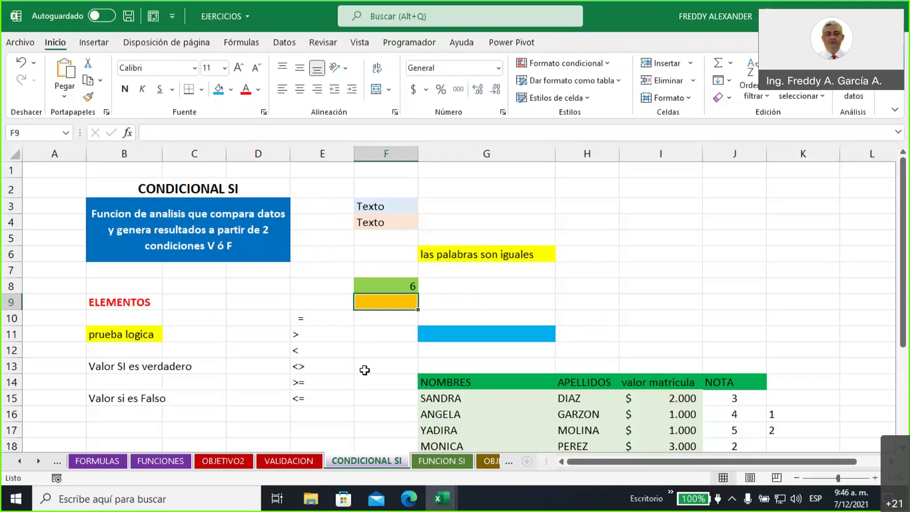
{"action": "type", "text": "4"}
Enter the formula =SI(F8>F9;"es mayor";"no es mayor") in cell G11
{"action": "left_click", "coordinate": [486, 333]}
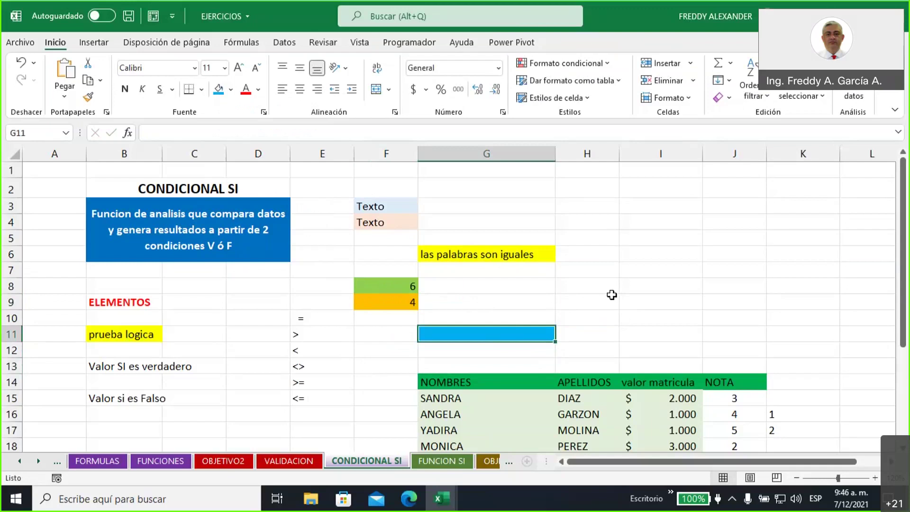
{"action": "type", "text": "="}
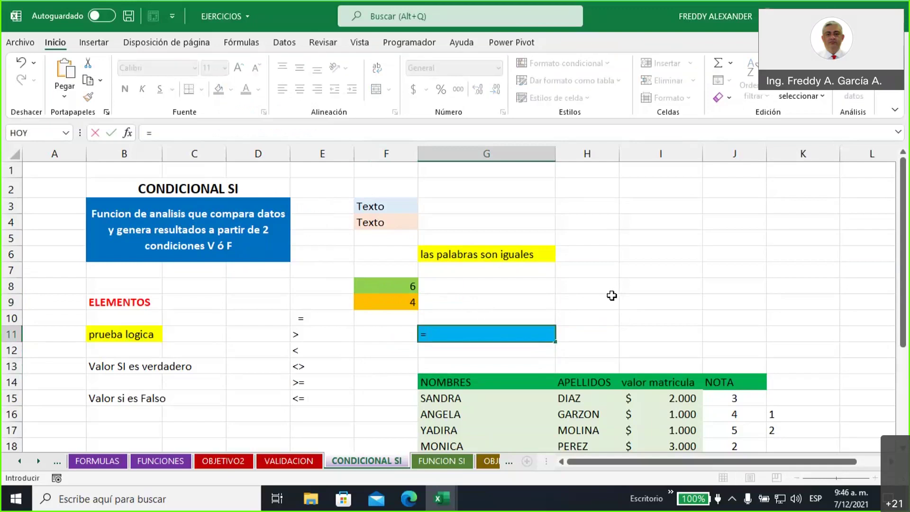
{"action": "type", "text": "si"}
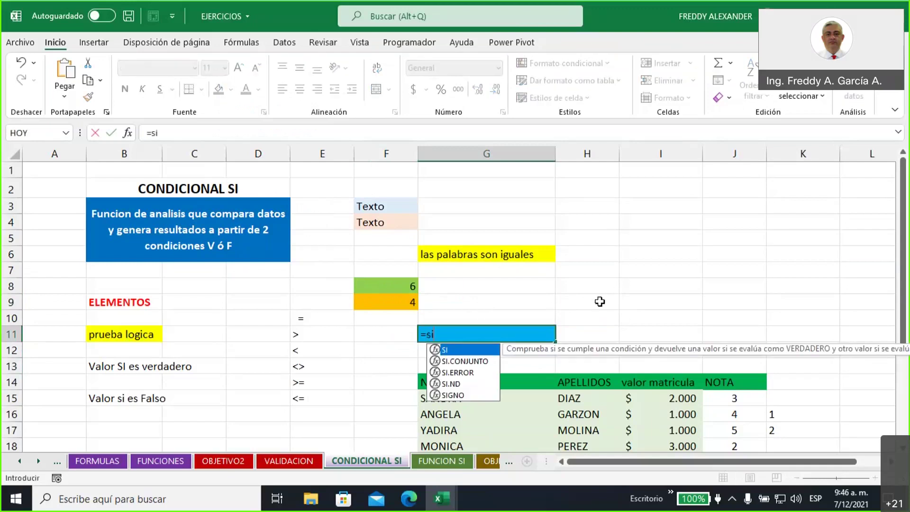
{"action": "double_click", "coordinate": [447, 354]}
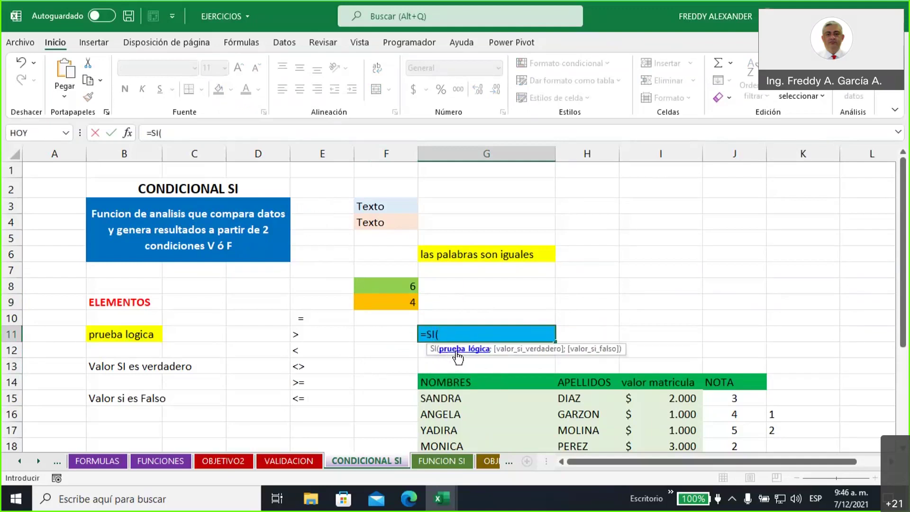
{"action": "left_click", "coordinate": [386, 285]}
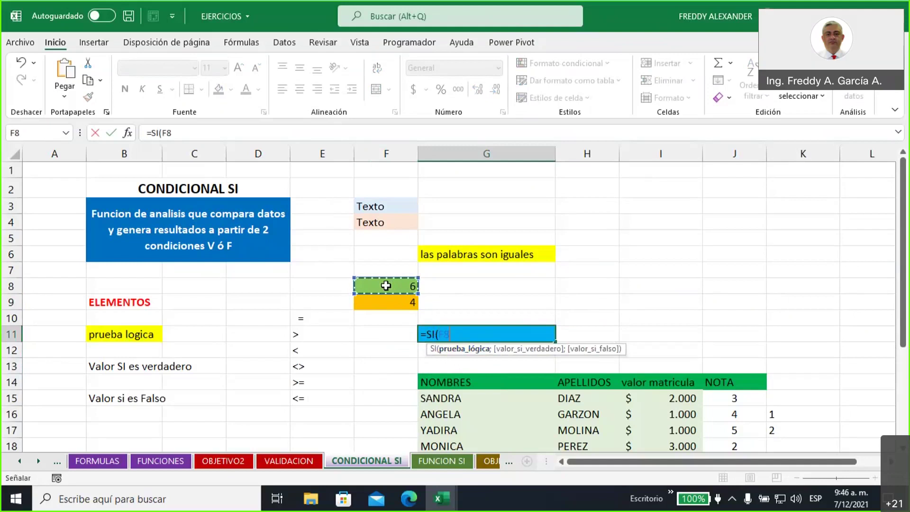
{"action": "type", "text": ">"}
{"action": "left_click", "coordinate": [393, 303]}
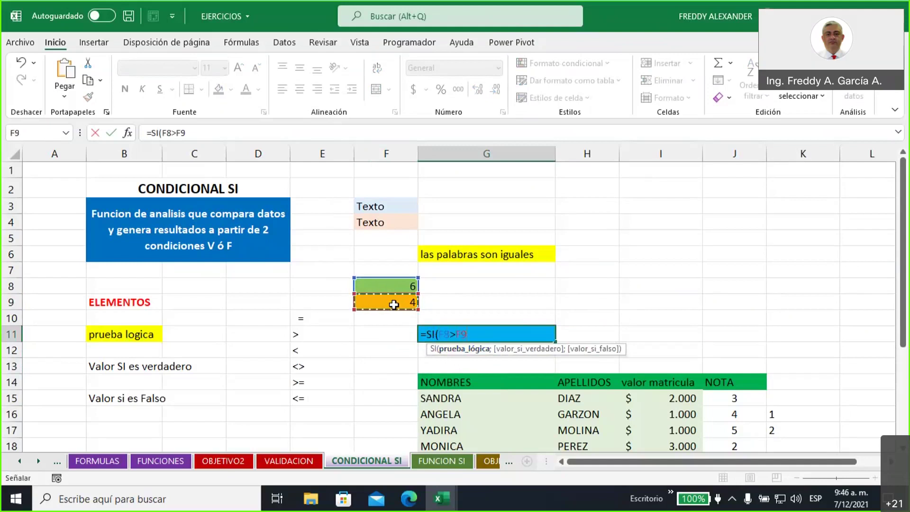
{"action": "type", "text": ";"}
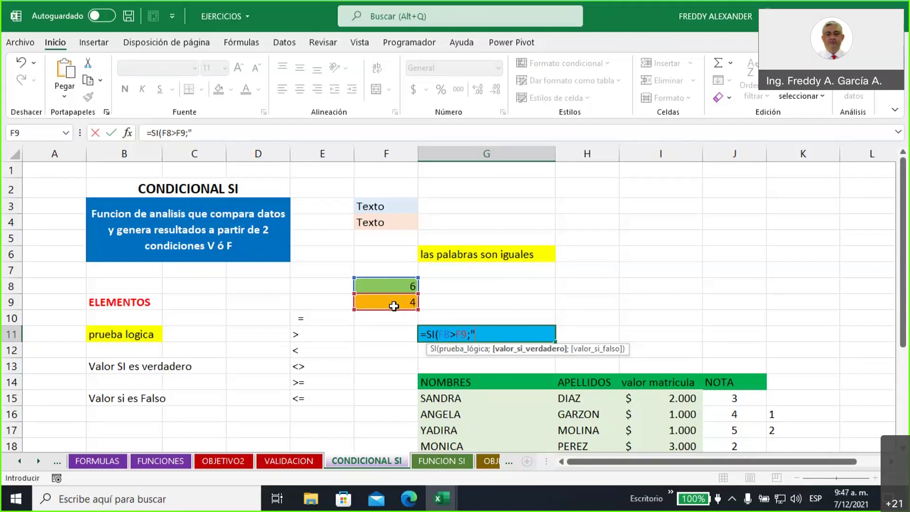
{"action": "type", "text": "\"es mayor\";"}
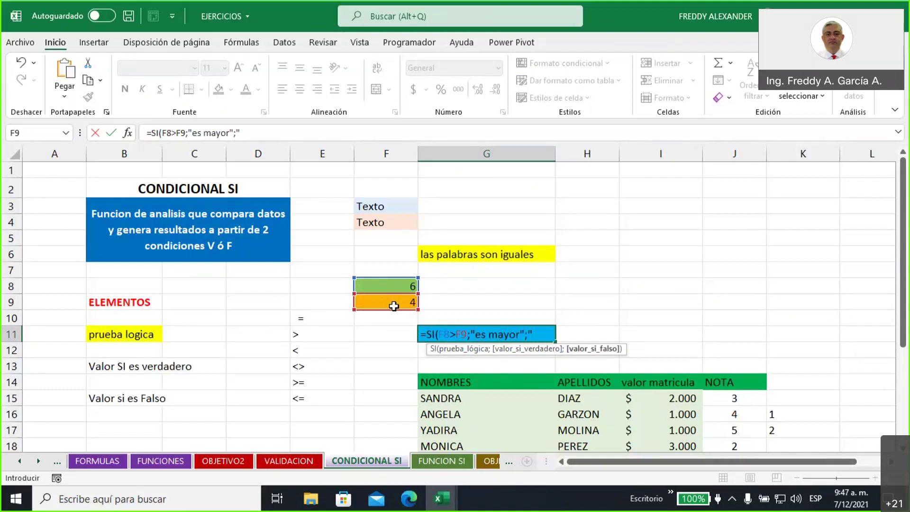
{"action": "type", "text": "\"no es mayor"}
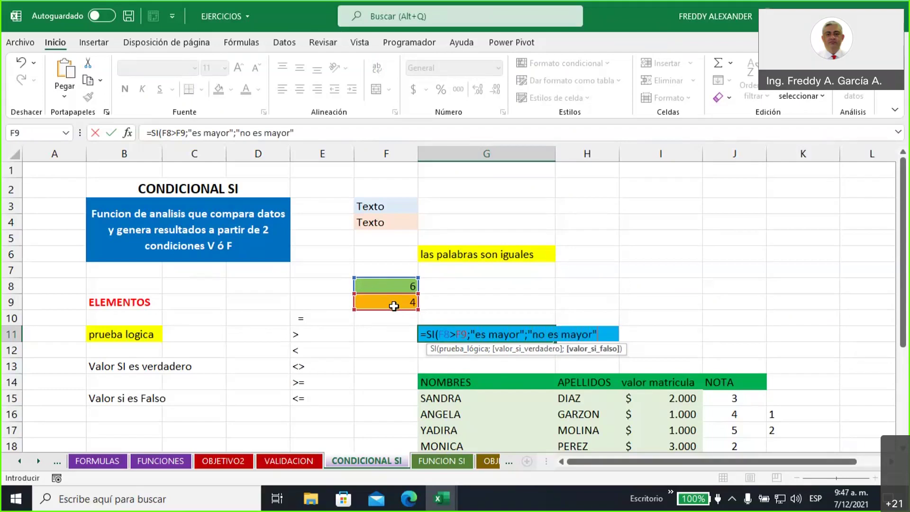
{"action": "type", "text": "\")"}
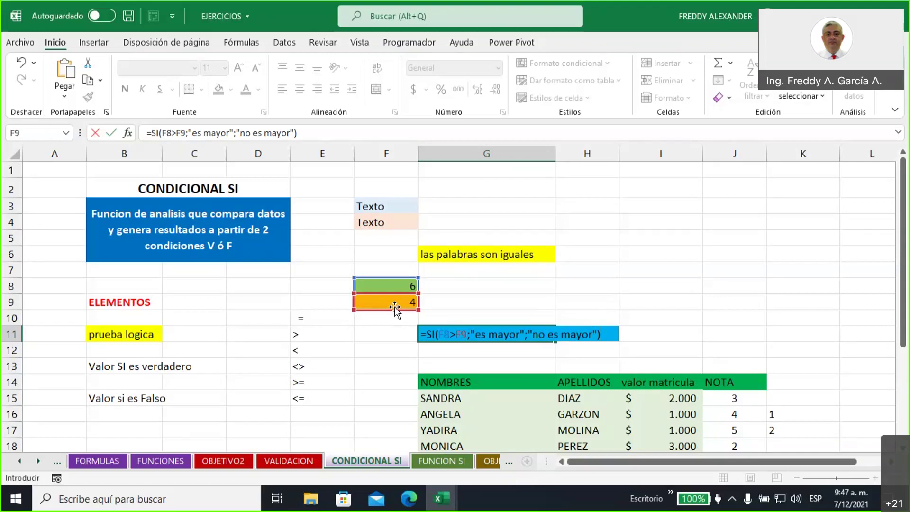
{"action": "key", "text": "Return"}
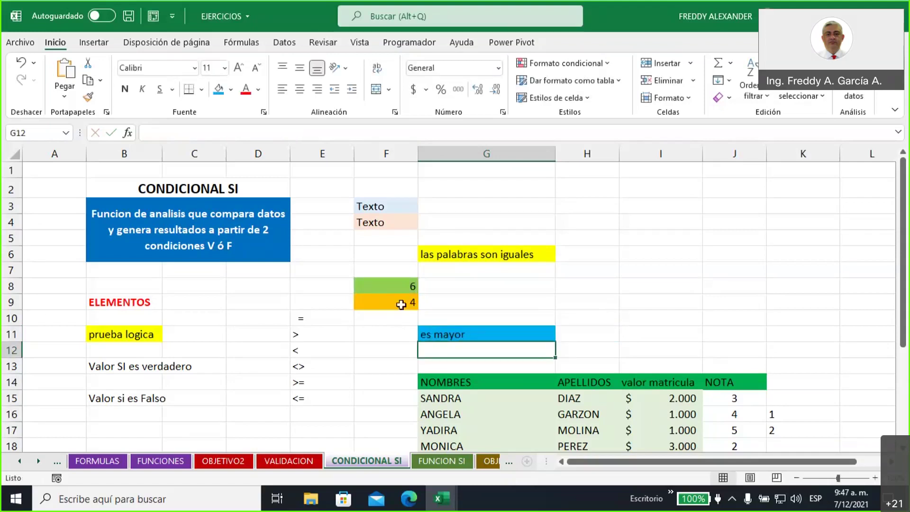
Replace the number in F9 with 8 to test the false case, and check the formula in G11
{"action": "left_click", "coordinate": [386, 287]}
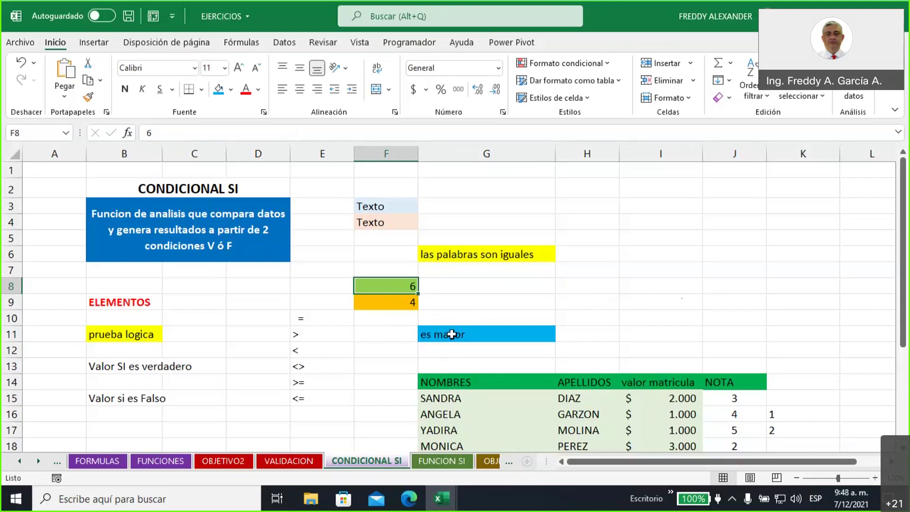
{"action": "left_click", "coordinate": [451, 333]}
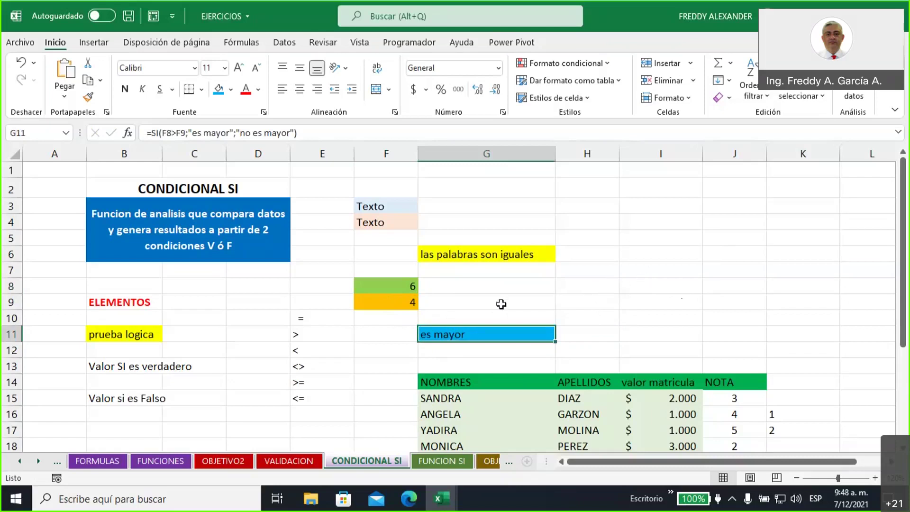
{"action": "left_click", "coordinate": [374, 302]}
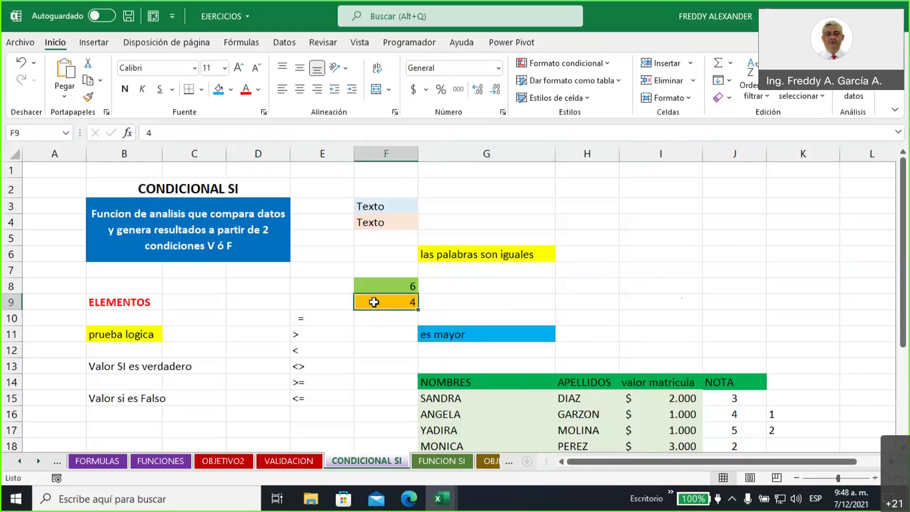
{"action": "type", "text": "8"}
{"action": "left_click", "coordinate": [380, 351]}
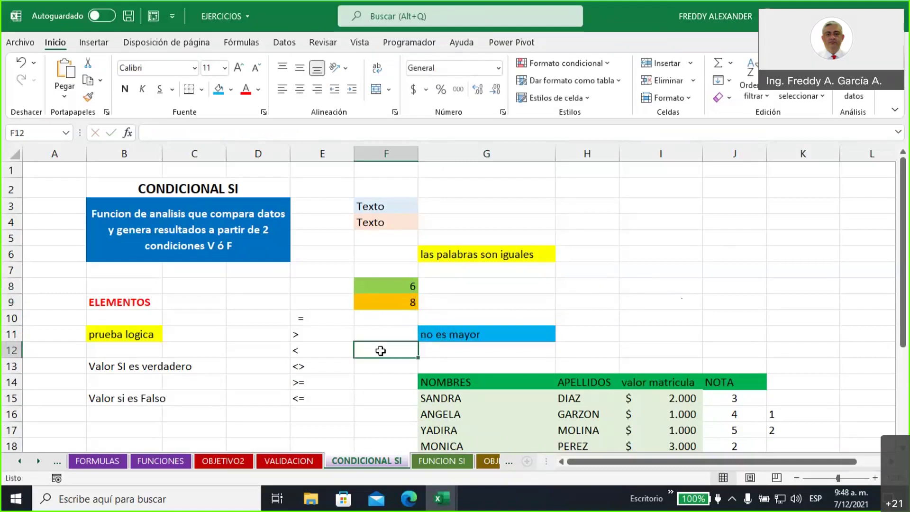
{"action": "left_click", "coordinate": [491, 338]}
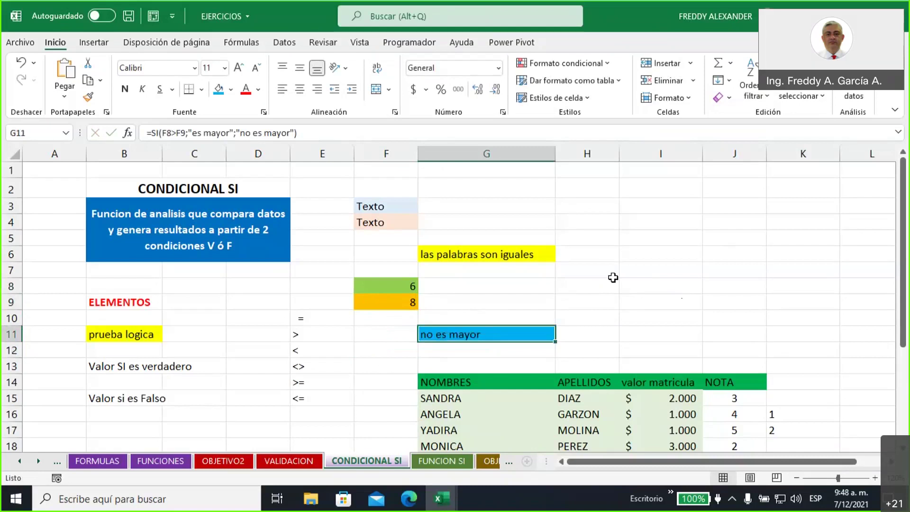
Set cell F8 to 2 to test the comparison with a smaller number
{"action": "left_click", "coordinate": [389, 284]}
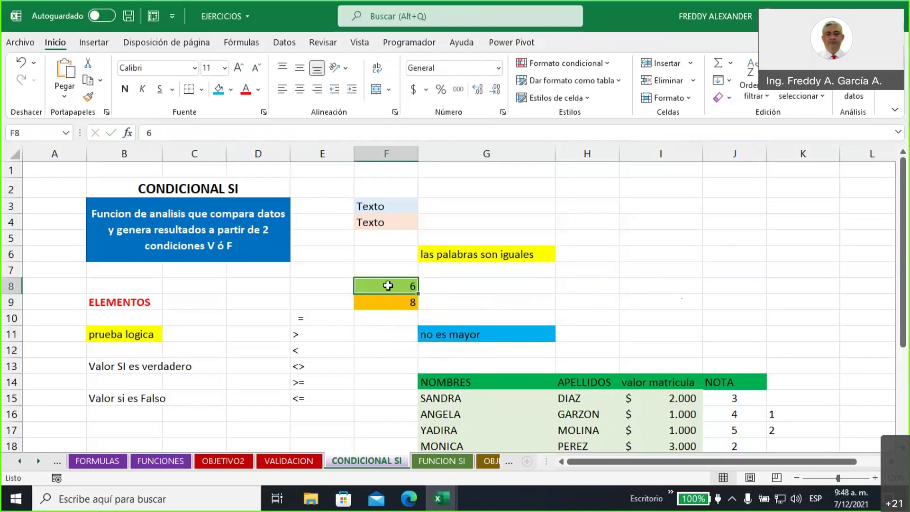
{"action": "type", "text": "2"}
{"action": "left_click", "coordinate": [371, 367]}
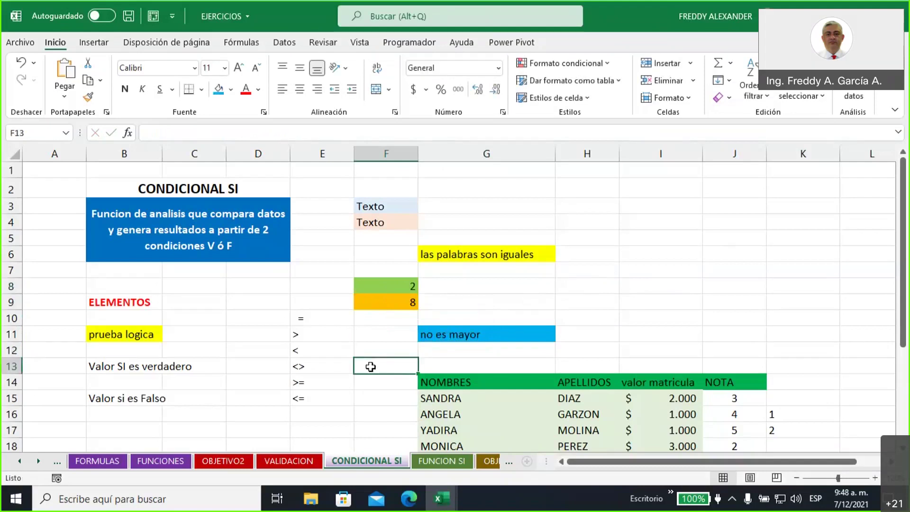
Set cell F8 to 10 to test the true case, and compare F8 and F9 with the result in G11
{"action": "left_click", "coordinate": [375, 281]}
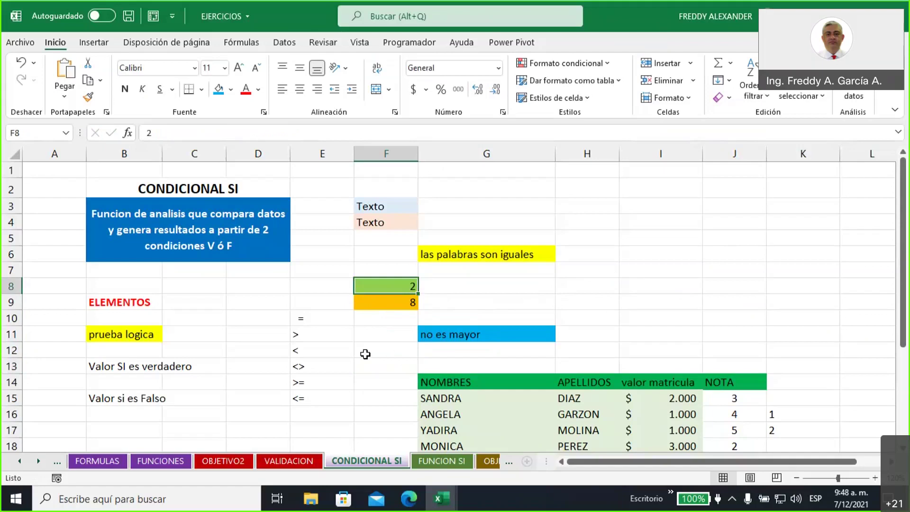
{"action": "type", "text": "10"}
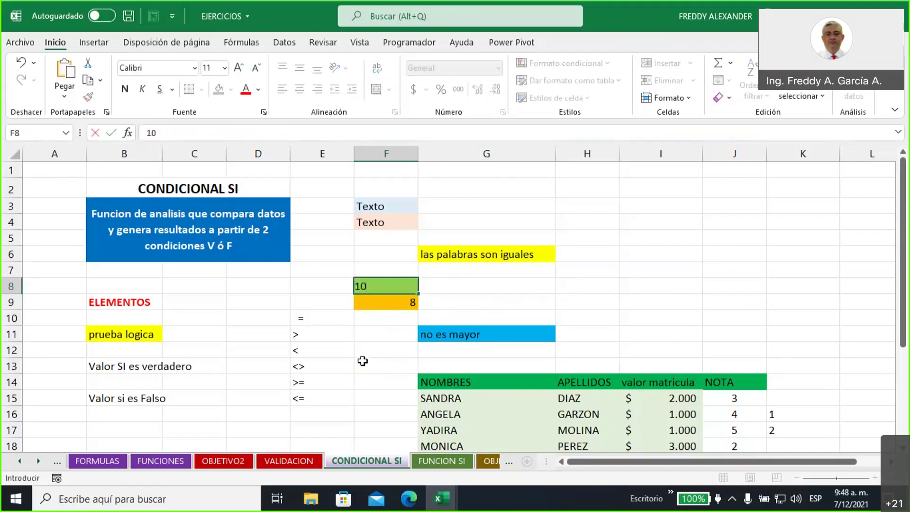
{"action": "left_click", "coordinate": [364, 365]}
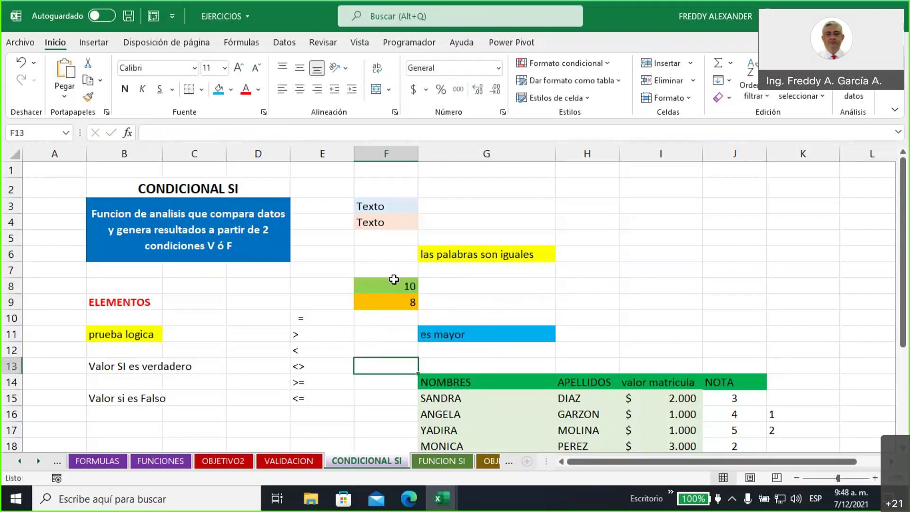
{"action": "left_click", "coordinate": [392, 285]}
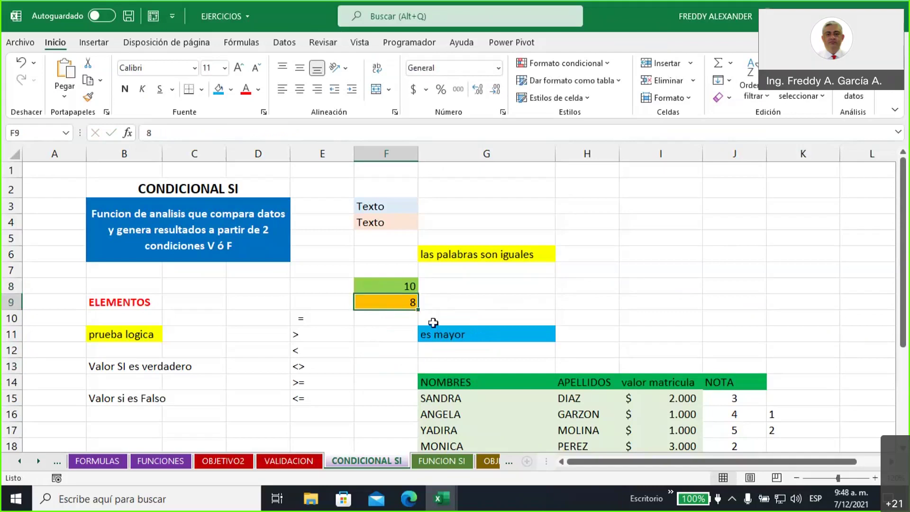
{"action": "left_click", "coordinate": [472, 332]}
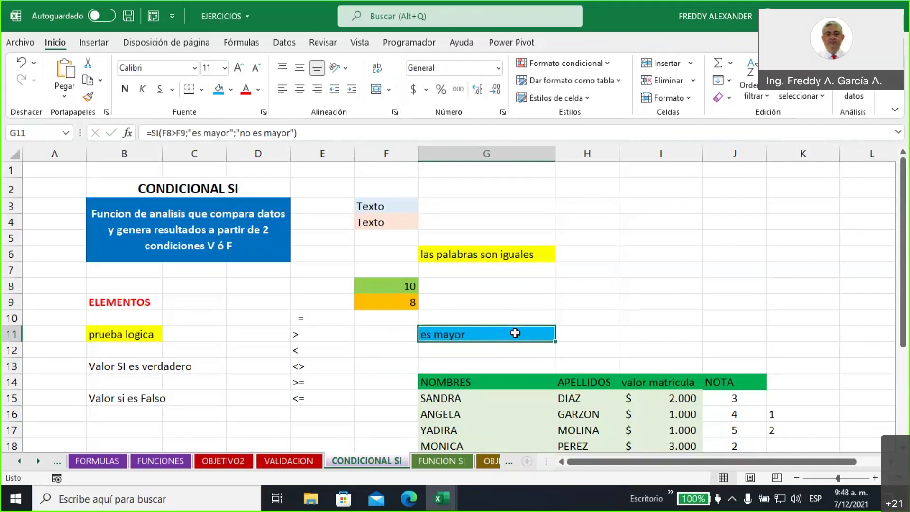
{"action": "left_click", "coordinate": [378, 287]}
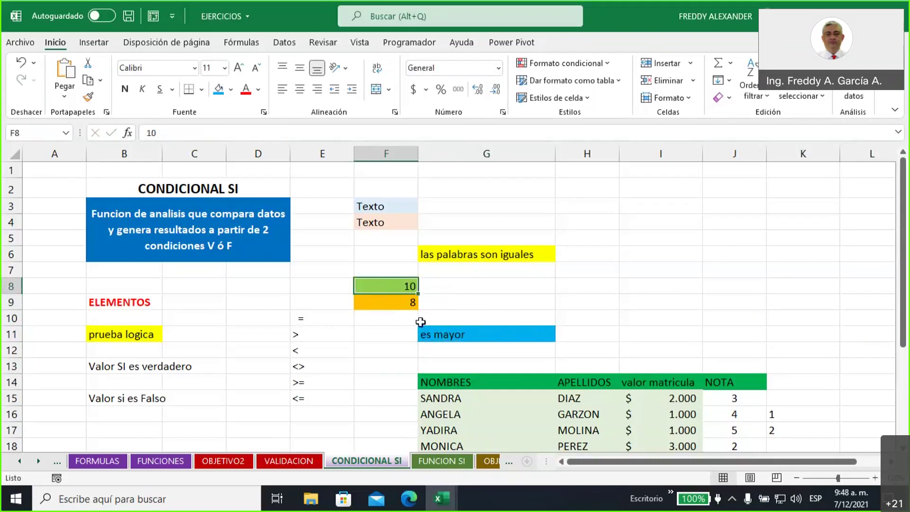
Replace the text results in the G11 formula with numbers so it reads =SI(F8>F9;5000;0)
{"action": "left_click", "coordinate": [438, 338]}
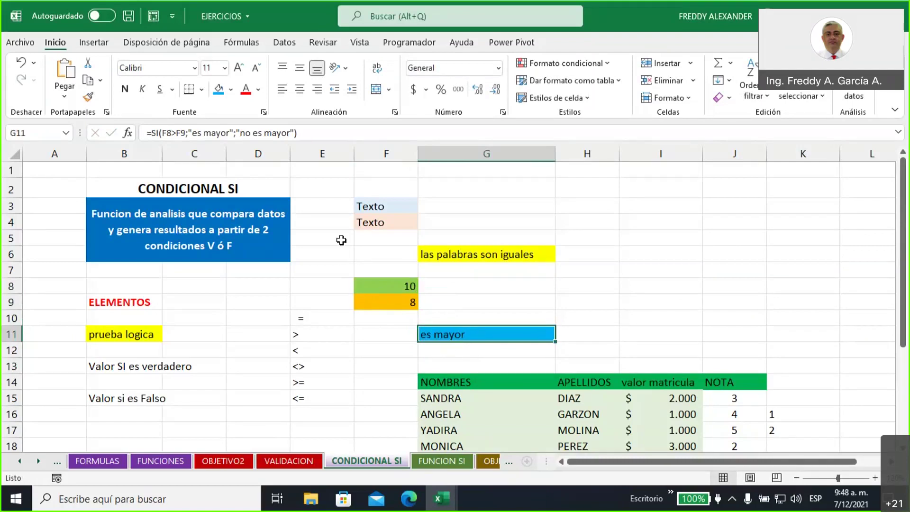
{"action": "left_click", "coordinate": [295, 134]}
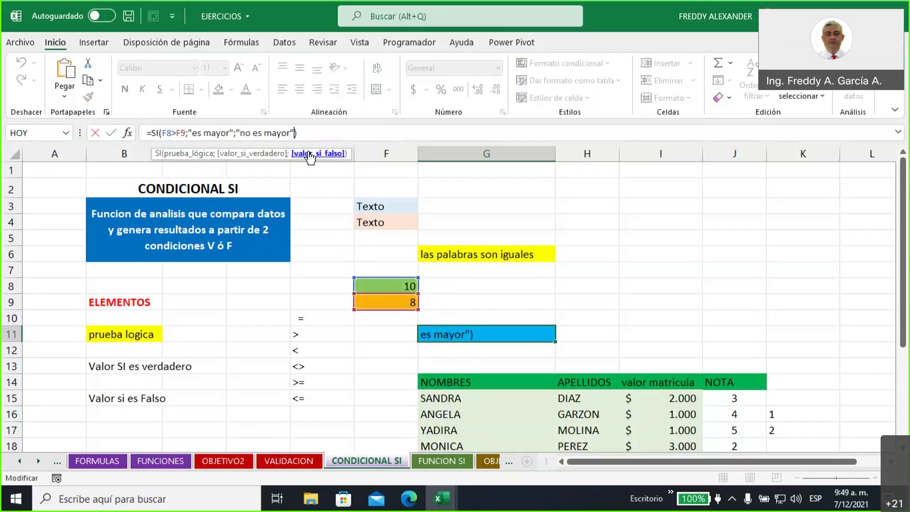
{"action": "key", "text": "BackSpace"}
{"action": "key", "text": "BackSpace"}
{"action": "key", "text": "BackSpace"}
{"action": "key", "text": "BackSpace"}
{"action": "key", "text": "BackSpace"}
{"action": "key", "text": "BackSpace"}
{"action": "key", "text": "BackSpace"}
{"action": "key", "text": "BackSpace"}
{"action": "key", "text": "BackSpace"}
{"action": "key", "text": "BackSpace"}
{"action": "key", "text": "BackSpace"}
{"action": "key", "text": "BackSpace"}
{"action": "key", "text": "BackSpace"}
{"action": "key", "text": "BackSpace"}
{"action": "key", "text": "BackSpace"}
{"action": "key", "text": "BackSpace"}
{"action": "key", "text": "BackSpace"}
{"action": "key", "text": "BackSpace"}
{"action": "key", "text": "BackSpace"}
{"action": "key", "text": "BackSpace"}
{"action": "key", "text": "BackSpace"}
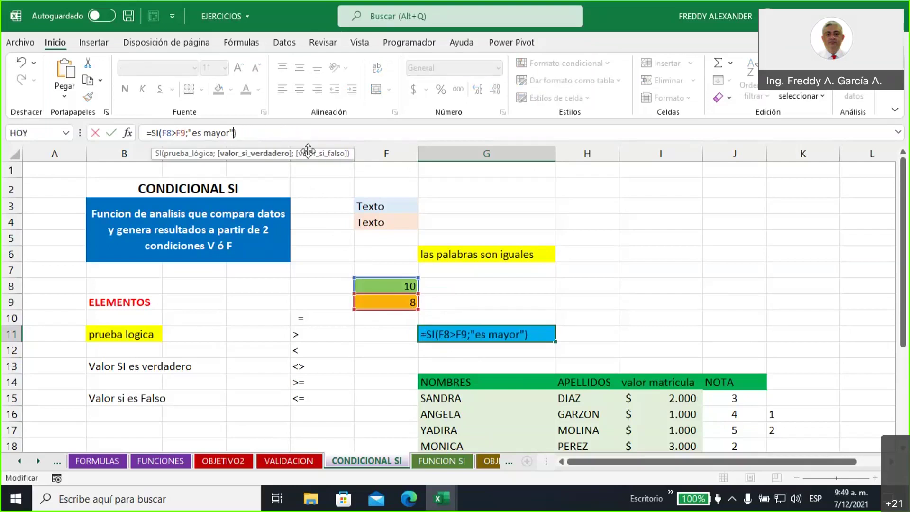
{"action": "key", "text": "BackSpace"}
{"action": "key", "text": "BackSpace"}
{"action": "key", "text": "BackSpace"}
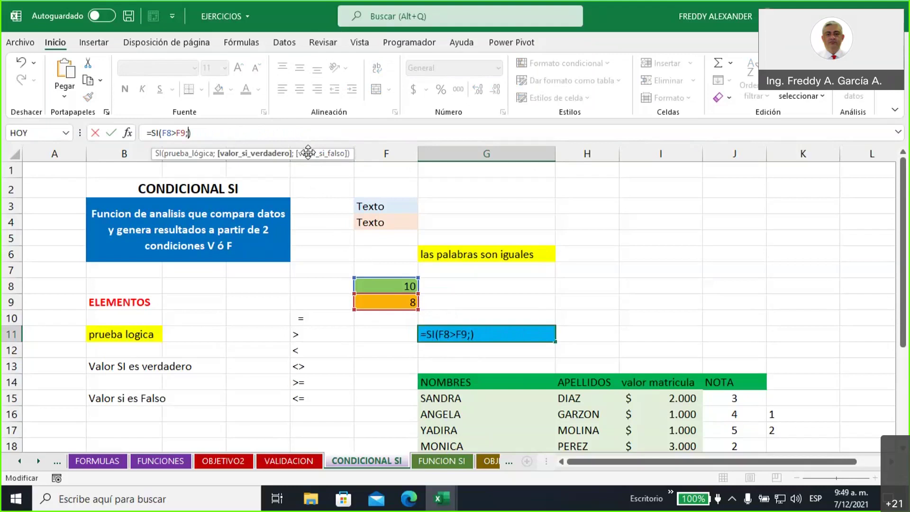
{"action": "type", "text": "5000"}
{"action": "type", "text": ";"}
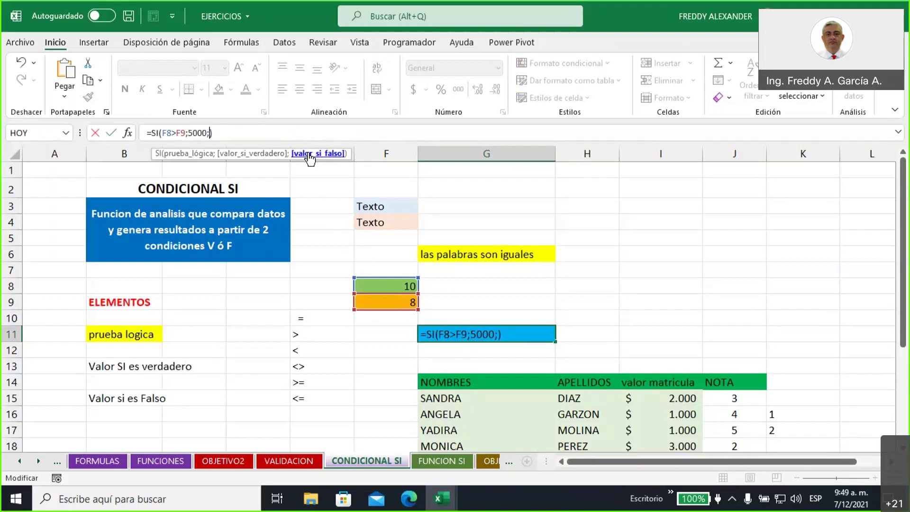
{"action": "type", "text": "0"}
{"action": "key", "text": "Return"}
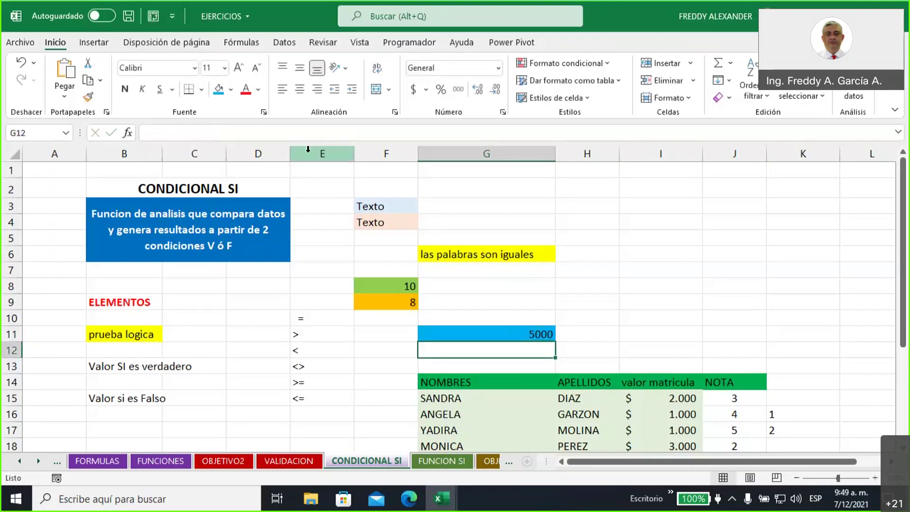
{"action": "left_click", "coordinate": [502, 318]}
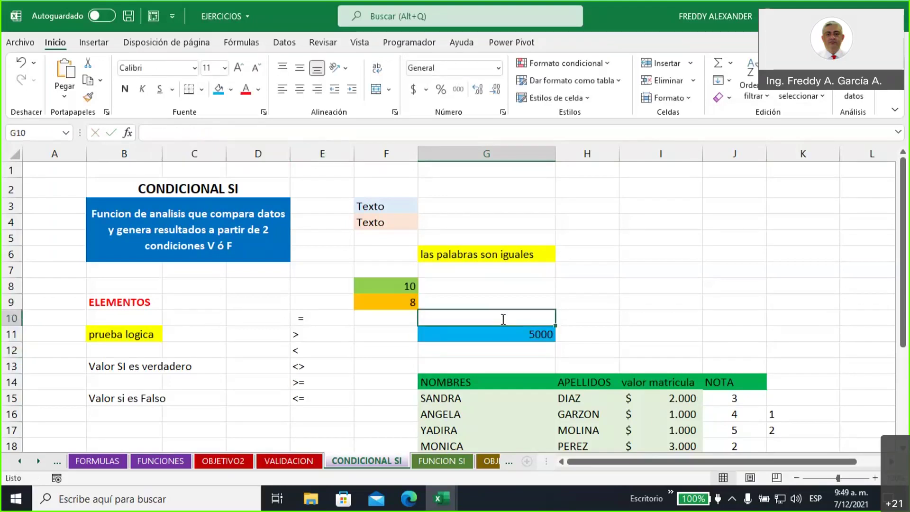
Enter the label descuento in G10, above the result of the SI formula
{"action": "type", "text": "decuent"}
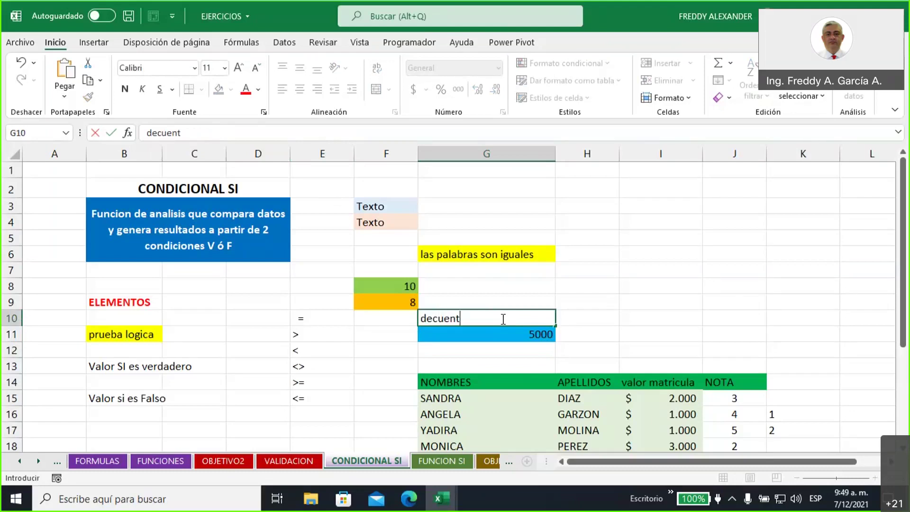
{"action": "type", "text": "o"}
{"action": "key", "text": "BackSpace"}
{"action": "key", "text": "BackSpace"}
{"action": "key", "text": "BackSpace"}
{"action": "key", "text": "BackSpace"}
{"action": "key", "text": "BackSpace"}
{"action": "key", "text": "BackSpace"}
{"action": "type", "text": "scuento"}
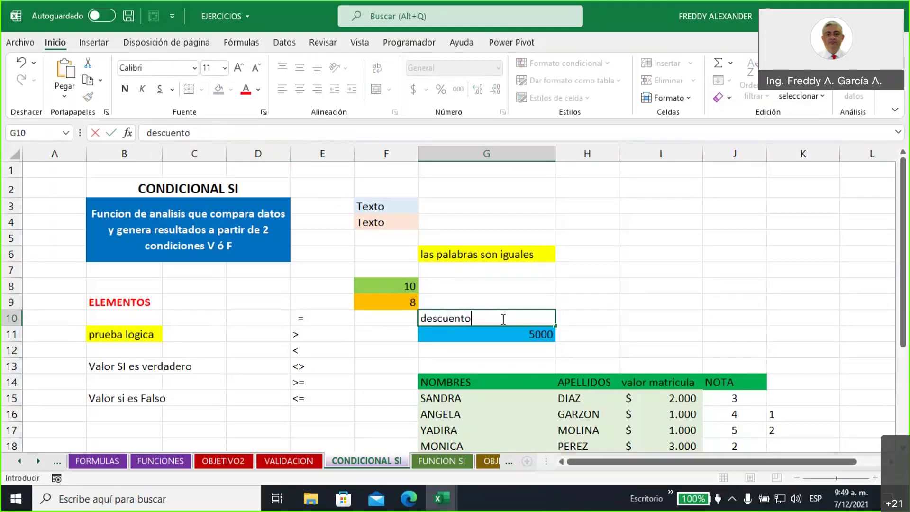
{"action": "left_click", "coordinate": [635, 290]}
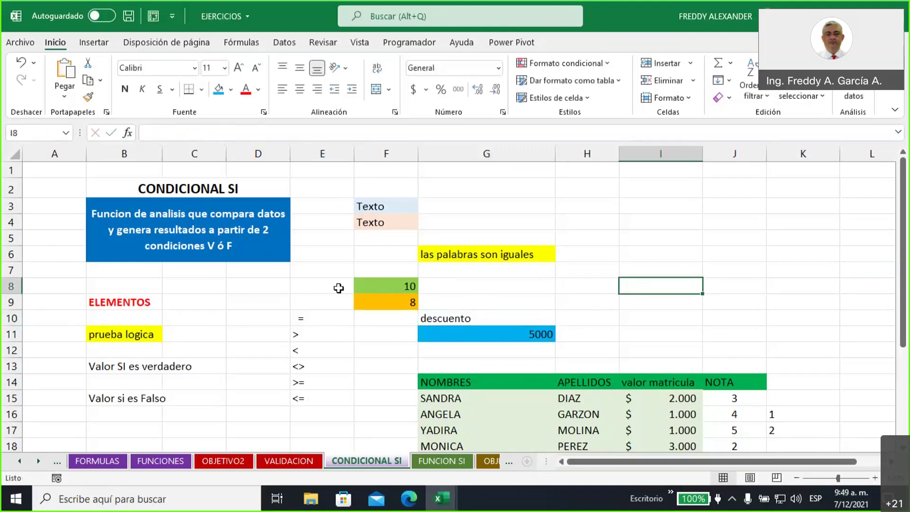
Review the compared cells F8 and F9 and the discount formula in G11, and set F8 to 6 to test the false case
{"action": "left_click", "coordinate": [365, 287]}
{"action": "left_click", "coordinate": [369, 304]}
{"action": "left_click", "coordinate": [427, 319]}
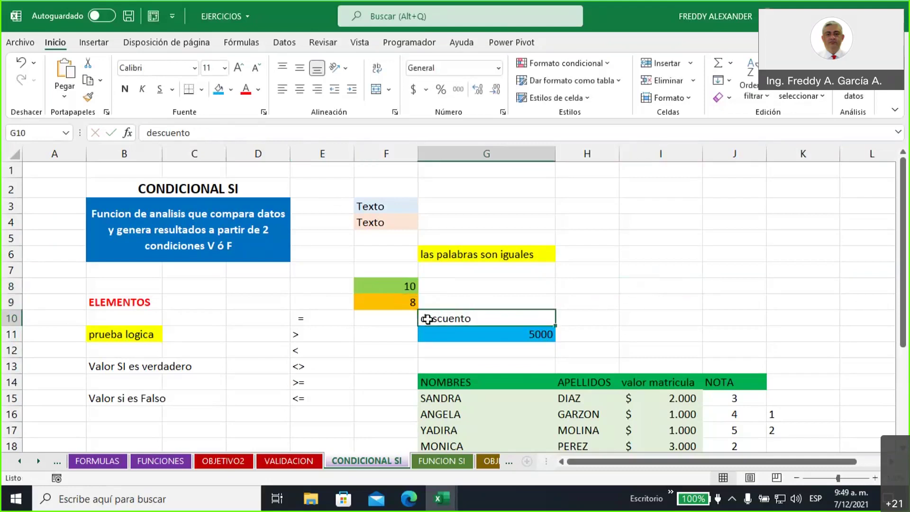
{"action": "left_click", "coordinate": [459, 337]}
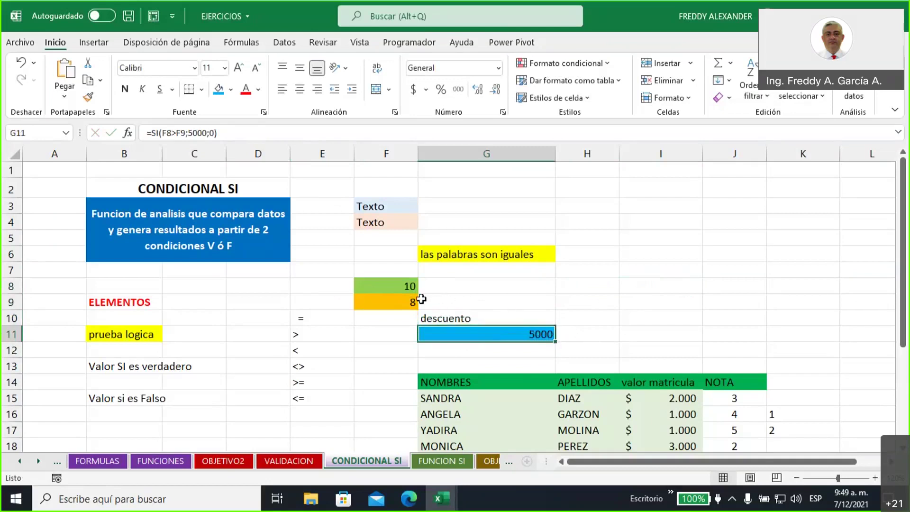
{"action": "left_click", "coordinate": [388, 284]}
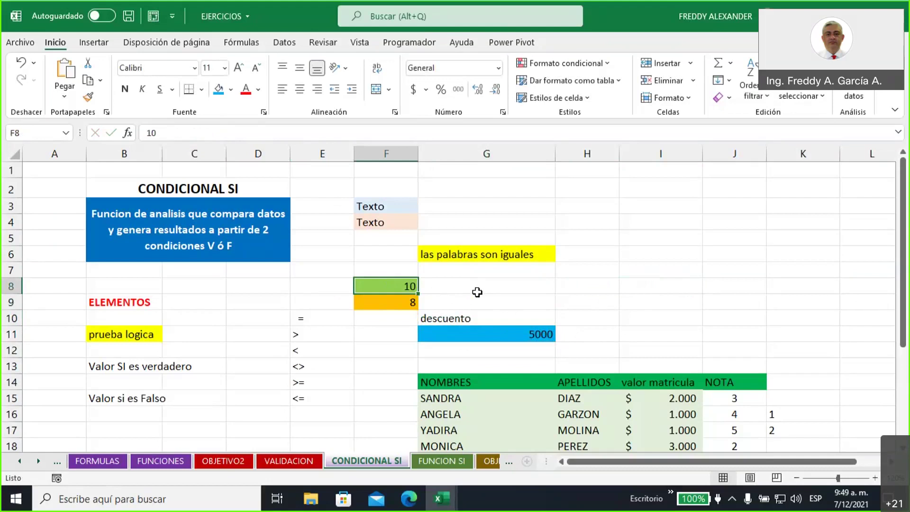
{"action": "type", "text": "6"}
{"action": "left_click", "coordinate": [629, 308]}
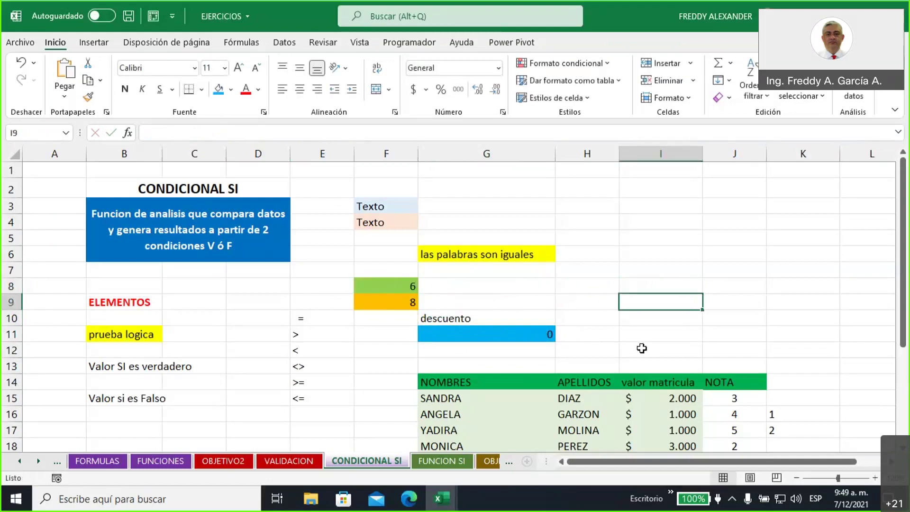
Highlight the SI formula of G11 and annotate its logical test with P, its true value with V and its false value with F
{"action": "left_click", "coordinate": [509, 332]}
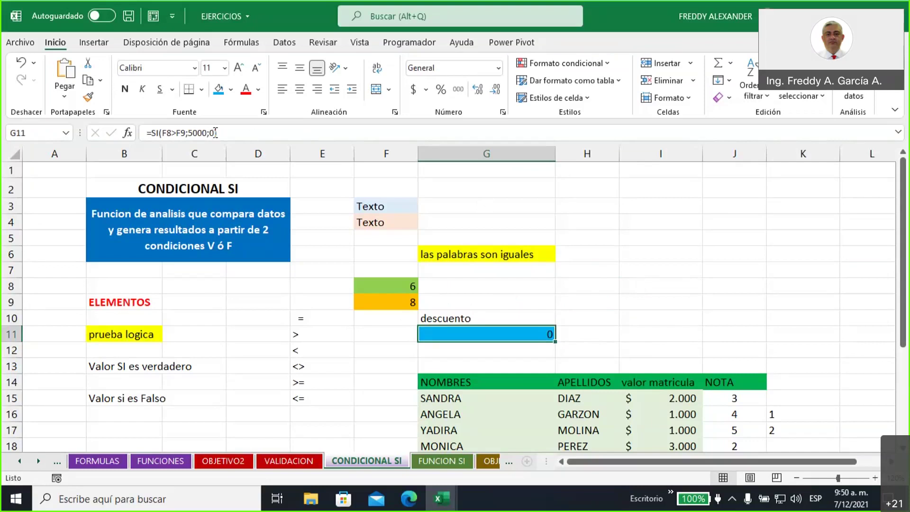
{"action": "left_click_drag", "start_coordinate": [229, 133], "coordinate": [144, 133]}
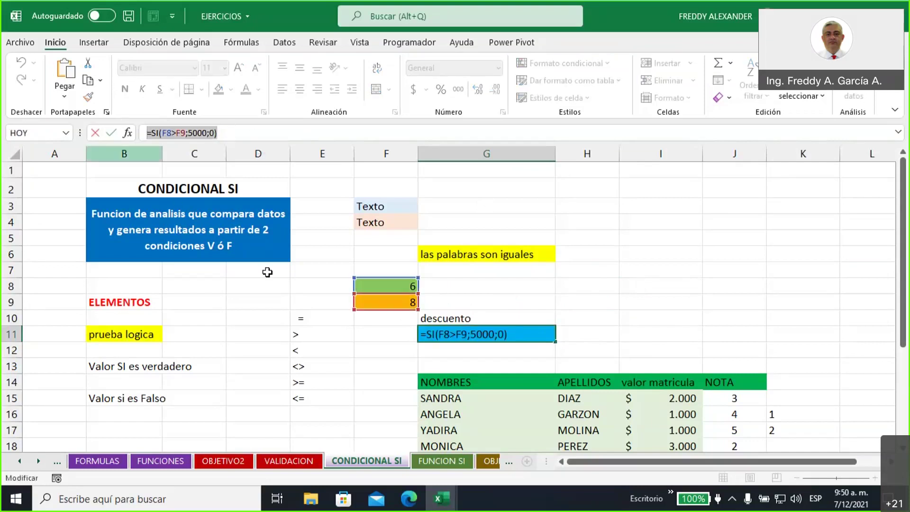
{"action": "left_click", "coordinate": [708, 16]}
{"action": "left_click_drag", "start_coordinate": [147, 143], "coordinate": [119, 179]}
{"action": "mouse_move", "coordinate": [157, 79]}
{"action": "left_mouse_down"}
{"action": "mouse_move", "coordinate": [162, 114]}
{"action": "mouse_move", "coordinate": [174, 75]}
{"action": "mouse_move", "coordinate": [161, 93]}
{"action": "left_mouse_up"}
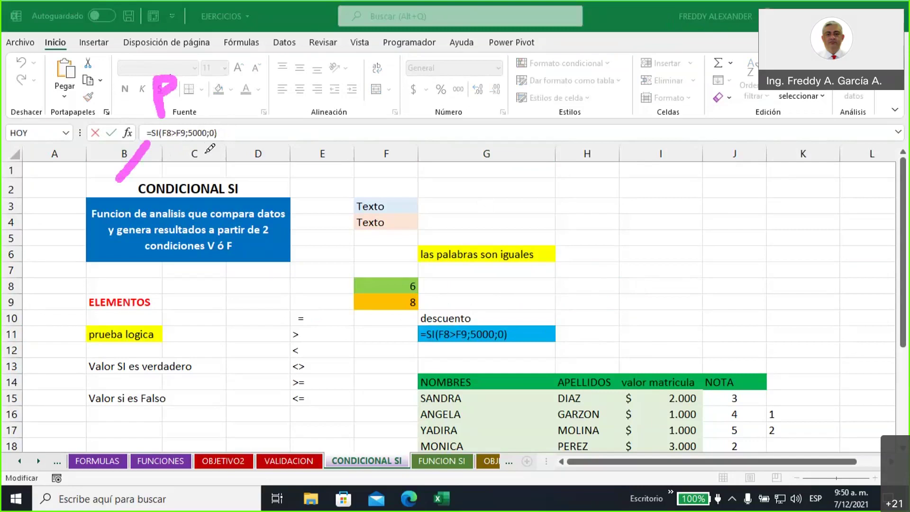
{"action": "mouse_move", "coordinate": [193, 145]}
{"action": "left_mouse_down"}
{"action": "mouse_move", "coordinate": [205, 159]}
{"action": "mouse_move", "coordinate": [208, 143]}
{"action": "mouse_move", "coordinate": [232, 158]}
{"action": "mouse_move", "coordinate": [237, 134]}
{"action": "mouse_move", "coordinate": [234, 151]}
{"action": "left_mouse_up"}
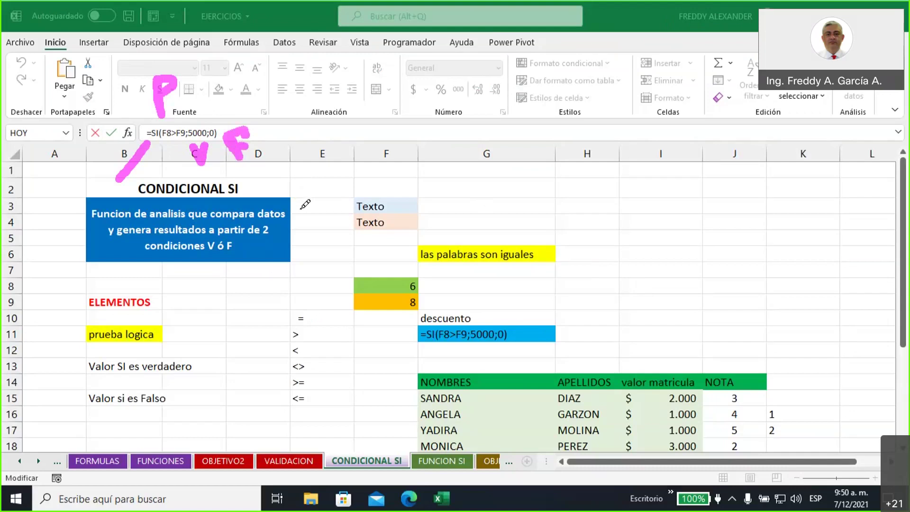
Draw a decision diagram over the sheet with a large P branching into V and F
{"action": "left_click_drag", "start_coordinate": [481, 171], "coordinate": [488, 225]}
{"action": "mouse_move", "coordinate": [484, 147]}
{"action": "left_mouse_down"}
{"action": "mouse_move", "coordinate": [477, 182]}
{"action": "mouse_move", "coordinate": [488, 187]}
{"action": "left_mouse_up"}
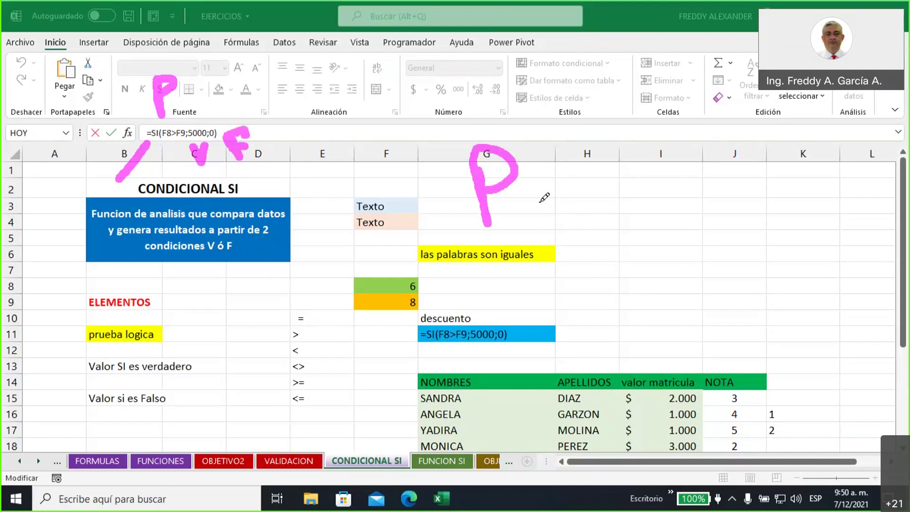
{"action": "left_click_drag", "start_coordinate": [556, 179], "coordinate": [616, 127]}
{"action": "left_click", "coordinate": [633, 91]}
{"action": "mouse_move", "coordinate": [633, 90]}
{"action": "left_mouse_down"}
{"action": "mouse_move", "coordinate": [670, 121]}
{"action": "mouse_move", "coordinate": [681, 87]}
{"action": "left_mouse_up"}
{"action": "left_click_drag", "start_coordinate": [568, 201], "coordinate": [625, 233]}
{"action": "mouse_move", "coordinate": [643, 198]}
{"action": "left_mouse_down"}
{"action": "mouse_move", "coordinate": [652, 258]}
{"action": "mouse_move", "coordinate": [679, 179]}
{"action": "mouse_move", "coordinate": [695, 192]}
{"action": "left_mouse_up"}
{"action": "left_click_drag", "start_coordinate": [648, 233], "coordinate": [678, 235]}
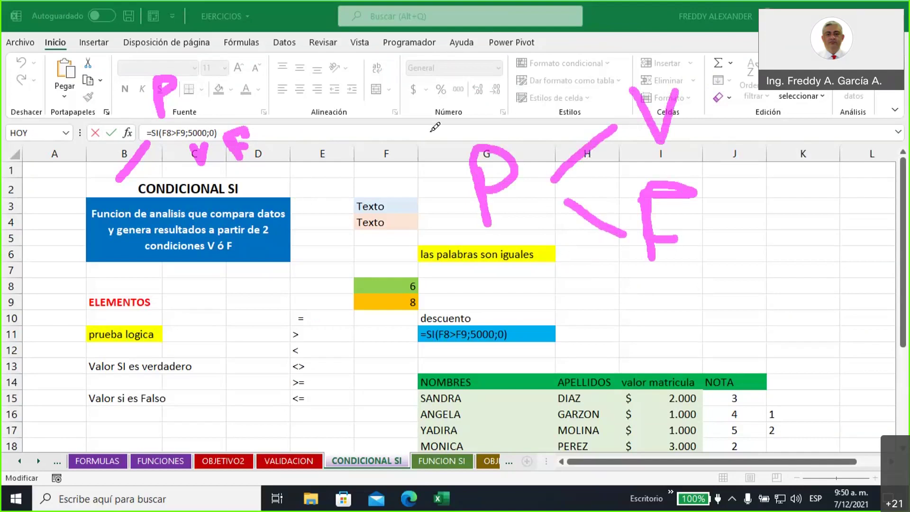
Number the diagram's P as 1 and V as 2, underline F and the 2, circle the CONDICIONAL SI title, and leave annotation mode
{"action": "mouse_move", "coordinate": [417, 114]}
{"action": "left_mouse_down"}
{"action": "mouse_move", "coordinate": [429, 171]}
{"action": "mouse_move", "coordinate": [407, 174]}
{"action": "left_mouse_up"}
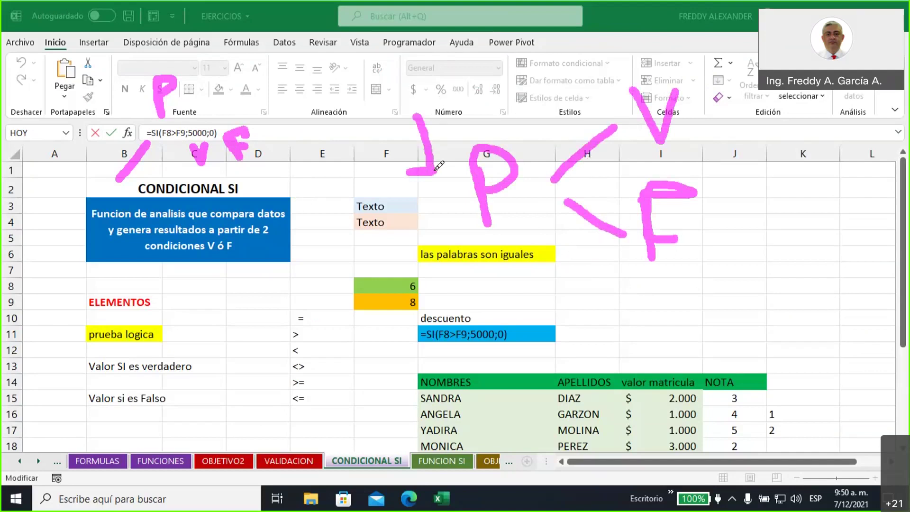
{"action": "left_click", "coordinate": [705, 109]}
{"action": "mouse_move", "coordinate": [703, 108]}
{"action": "left_mouse_down"}
{"action": "mouse_move", "coordinate": [711, 135]}
{"action": "mouse_move", "coordinate": [701, 156]}
{"action": "mouse_move", "coordinate": [732, 157]}
{"action": "left_mouse_up"}
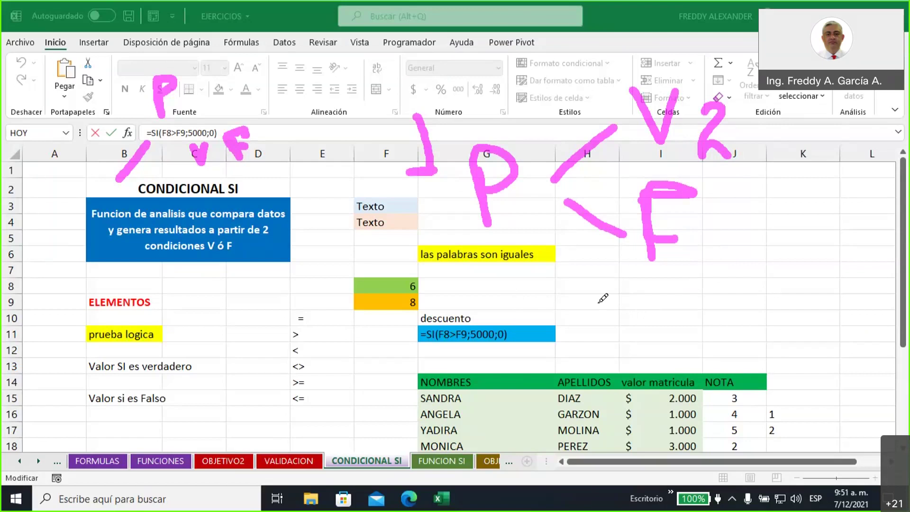
{"action": "mouse_move", "coordinate": [624, 270]}
{"action": "left_mouse_down"}
{"action": "mouse_move", "coordinate": [656, 271]}
{"action": "mouse_move", "coordinate": [733, 245]}
{"action": "left_mouse_up"}
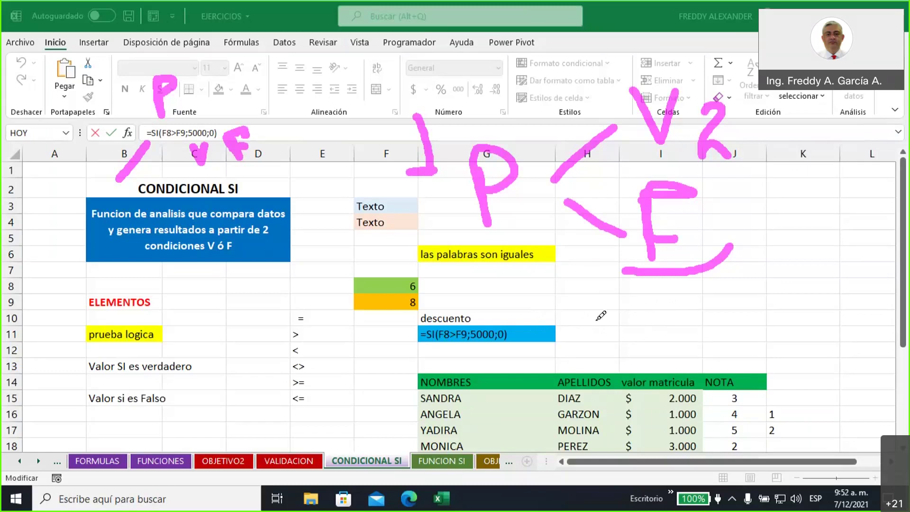
{"action": "mouse_move", "coordinate": [127, 184]}
{"action": "left_mouse_down"}
{"action": "mouse_move", "coordinate": [137, 198]}
{"action": "mouse_move", "coordinate": [228, 209]}
{"action": "mouse_move", "coordinate": [255, 177]}
{"action": "mouse_move", "coordinate": [170, 166]}
{"action": "mouse_move", "coordinate": [140, 180]}
{"action": "left_mouse_up"}
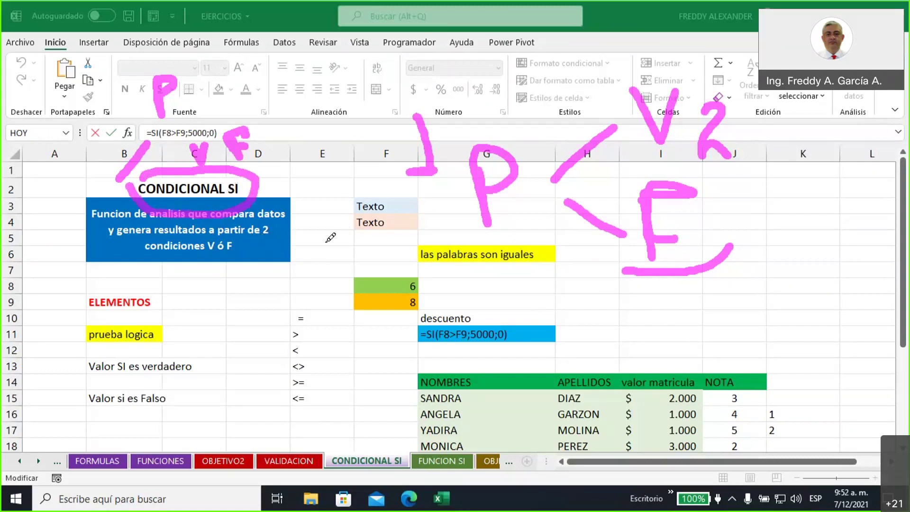
{"action": "left_click_drag", "start_coordinate": [682, 161], "coordinate": [734, 165]}
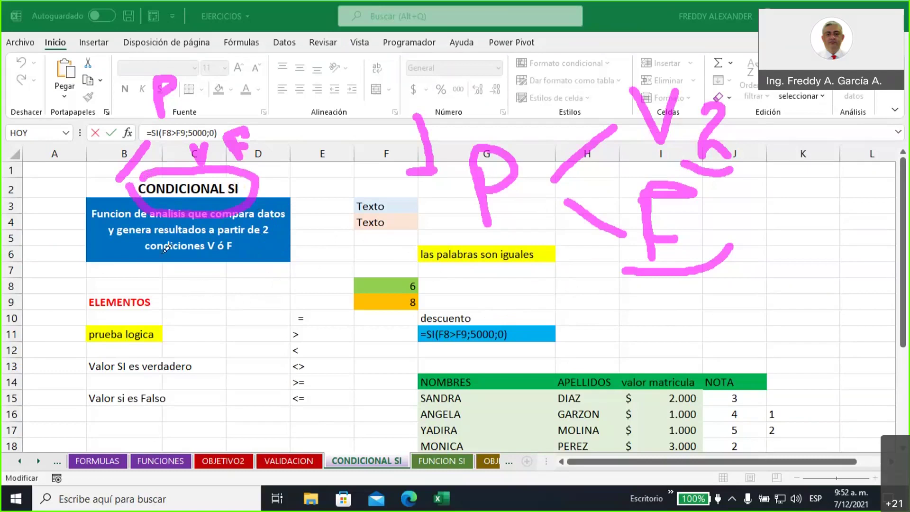
{"action": "key", "text": "Escape"}
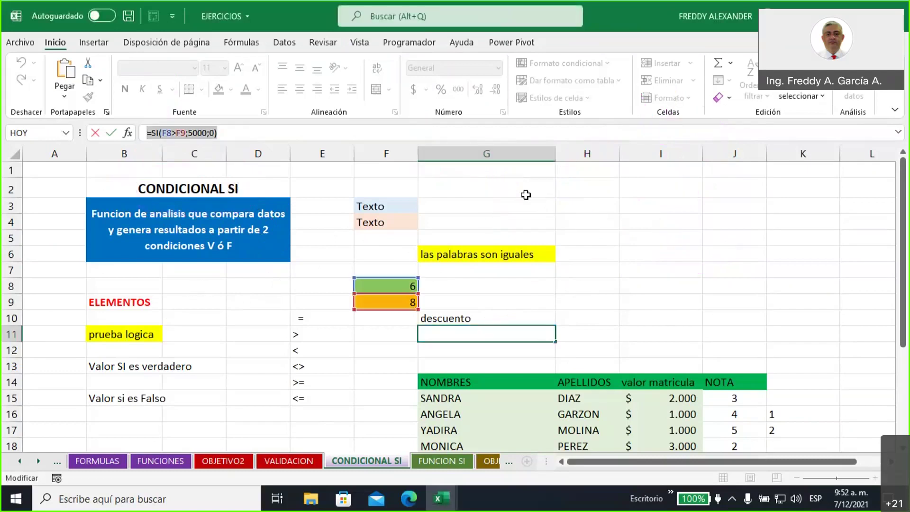
Replace the contents of G11 with =si to look at the suggested functions of the SI family
{"action": "type", "text": "="}
{"action": "left_click", "coordinate": [497, 189]}
{"action": "key", "text": "BackSpace"}
{"action": "key", "text": "BackSpace"}
{"action": "key", "text": "BackSpace"}
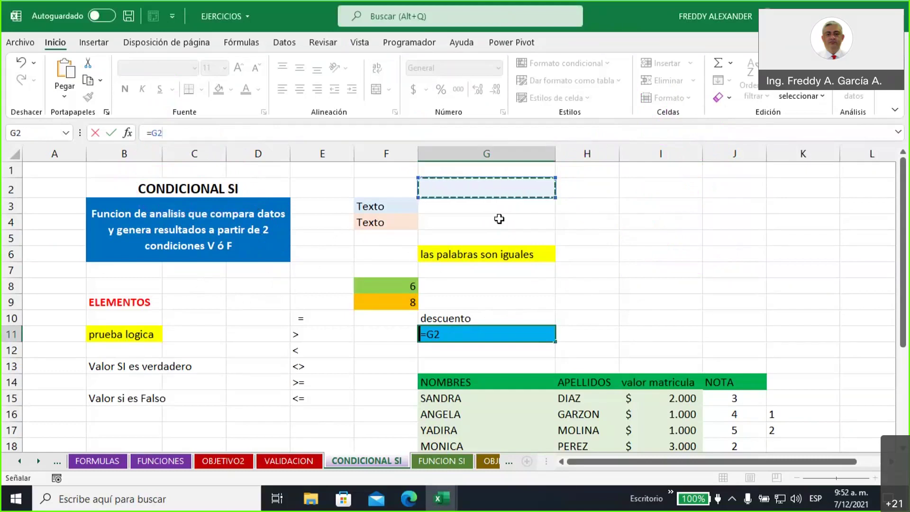
{"action": "left_click", "coordinate": [486, 336]}
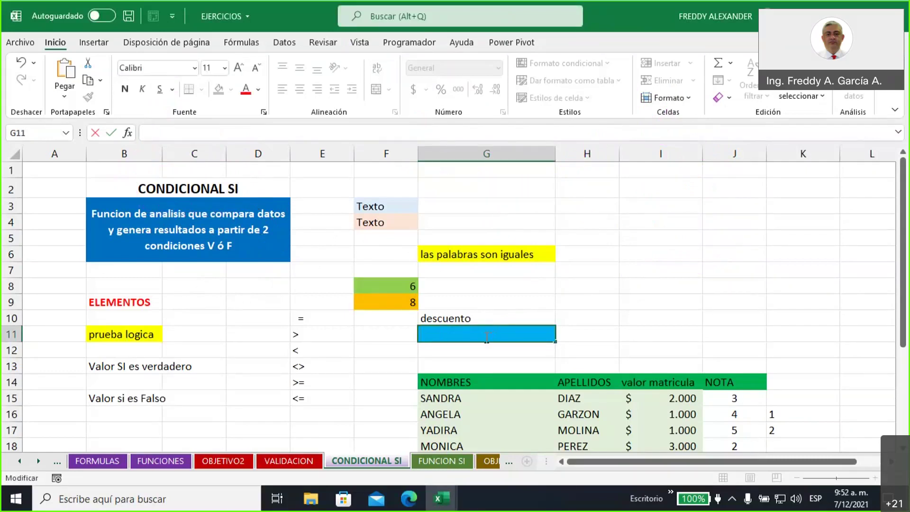
{"action": "type", "text": "=si"}
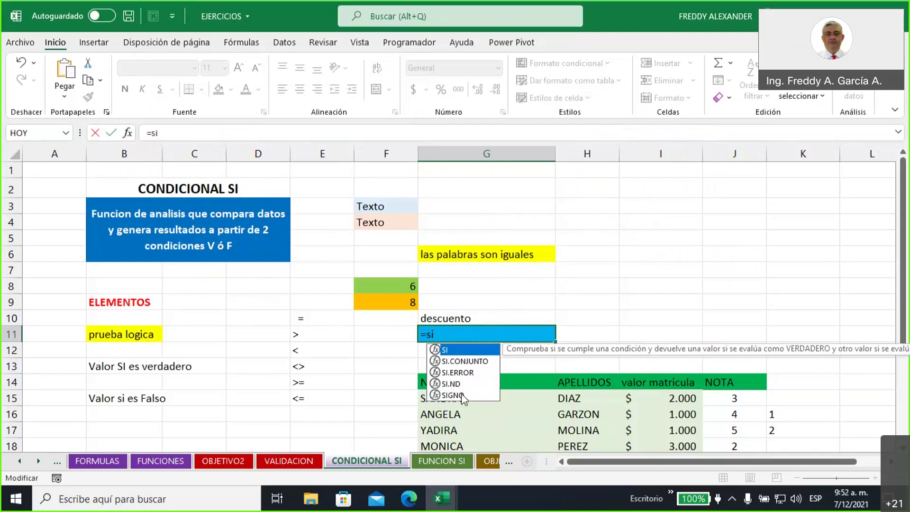
Change the entry in G11 to =suma and highlight SUMAR.SI among the suggested functions to read its description
{"action": "key", "text": "BackSpace"}
{"action": "type", "text": "ma"}
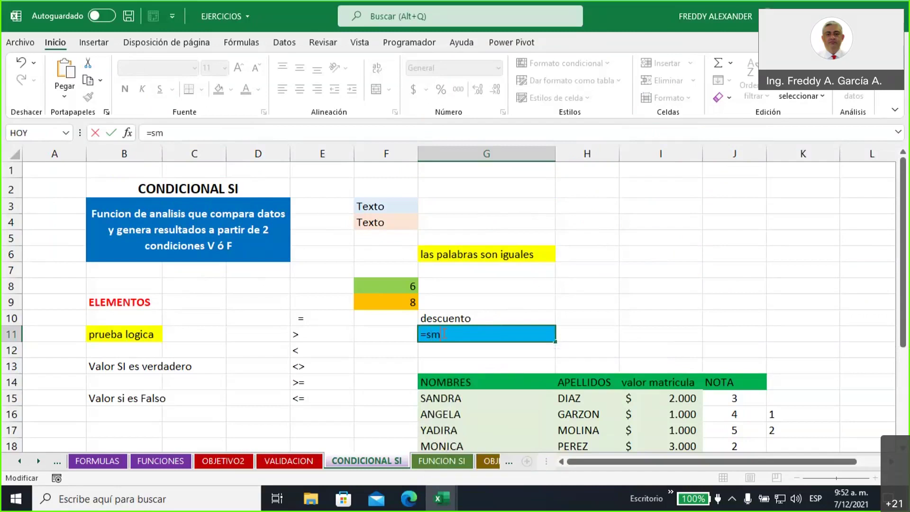
{"action": "key", "text": "BackSpace"}
{"action": "key", "text": "BackSpace"}
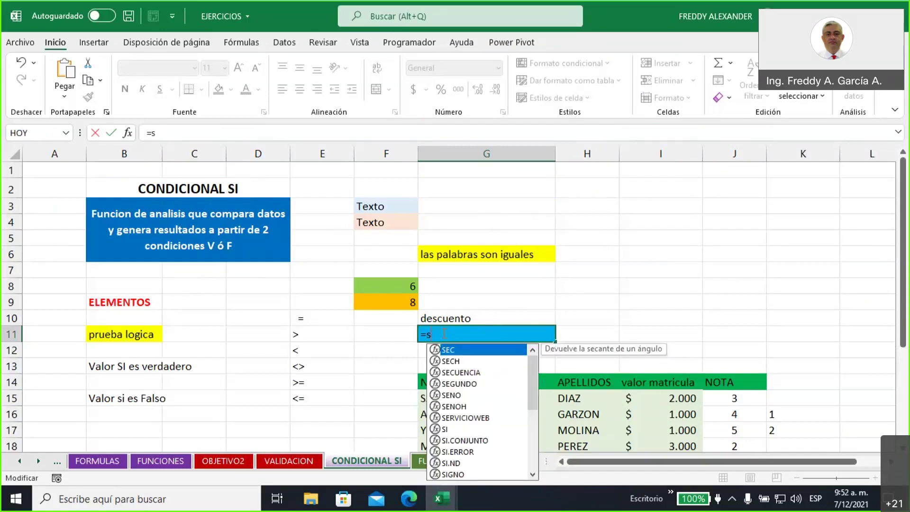
{"action": "type", "text": "un"}
{"action": "key", "text": "BackSpace"}
{"action": "type", "text": "ma"}
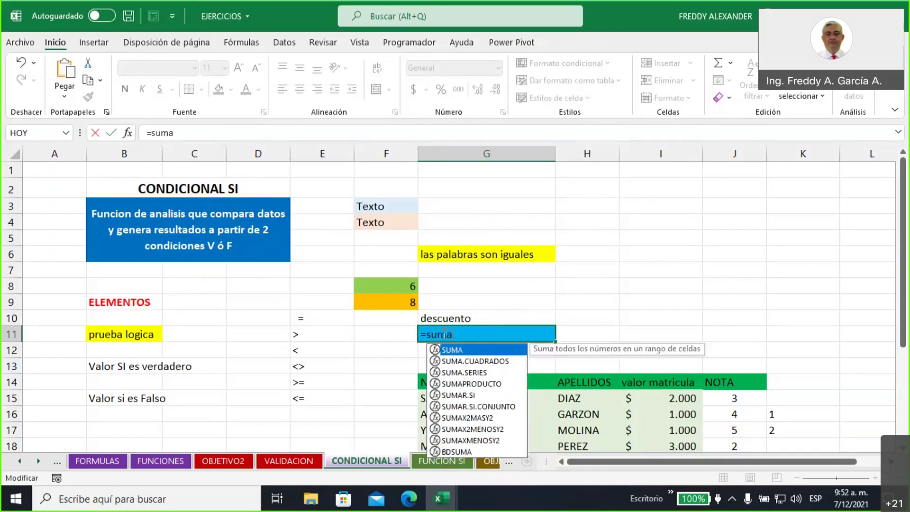
{"action": "left_click", "coordinate": [468, 396]}
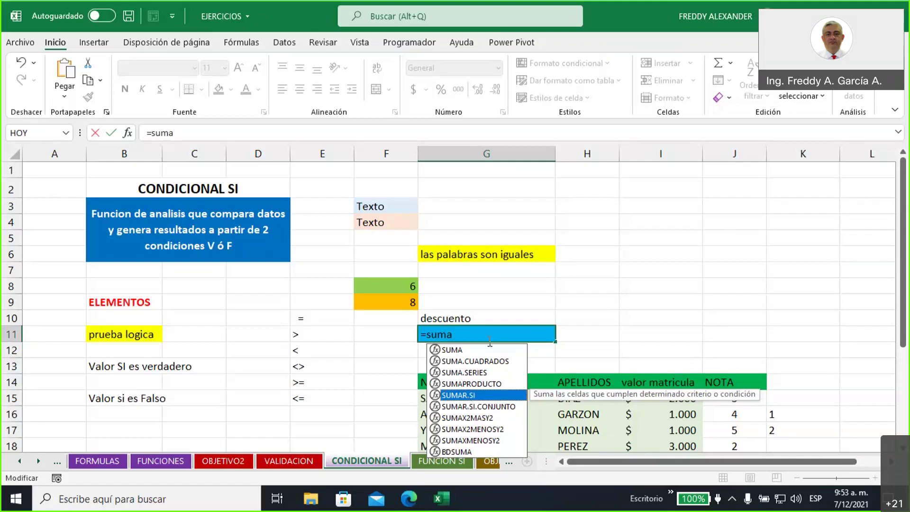
Change the entry in G11 to =contar and highlight CONTAR.SI among the suggested functions to read its description
{"action": "left_click", "coordinate": [474, 334]}
{"action": "key", "text": "BackSpace"}
{"action": "key", "text": "BackSpace"}
{"action": "key", "text": "BackSpace"}
{"action": "key", "text": "BackSpace"}
{"action": "type", "text": "contar"}
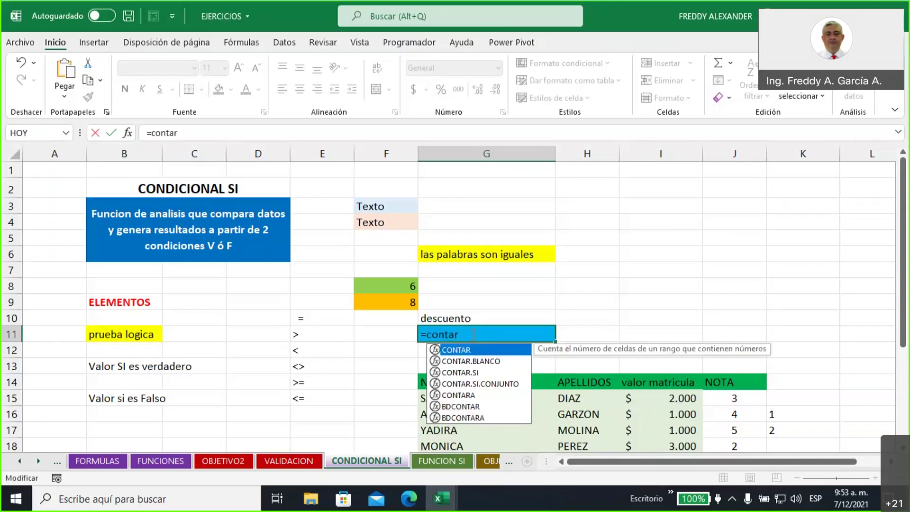
{"action": "left_click", "coordinate": [483, 373]}
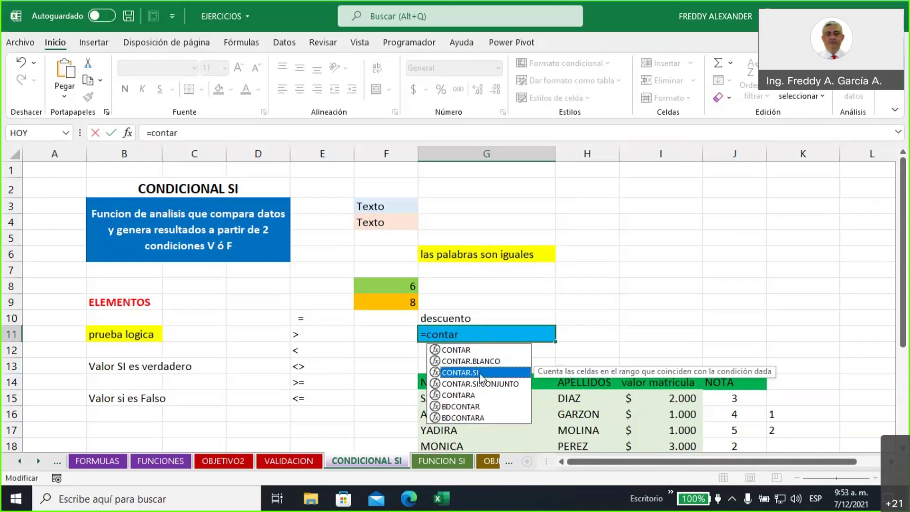
Close the function suggestions and clear the unfinished =contar formula from G11
{"action": "left_click", "coordinate": [595, 350]}
{"action": "left_click", "coordinate": [542, 330]}
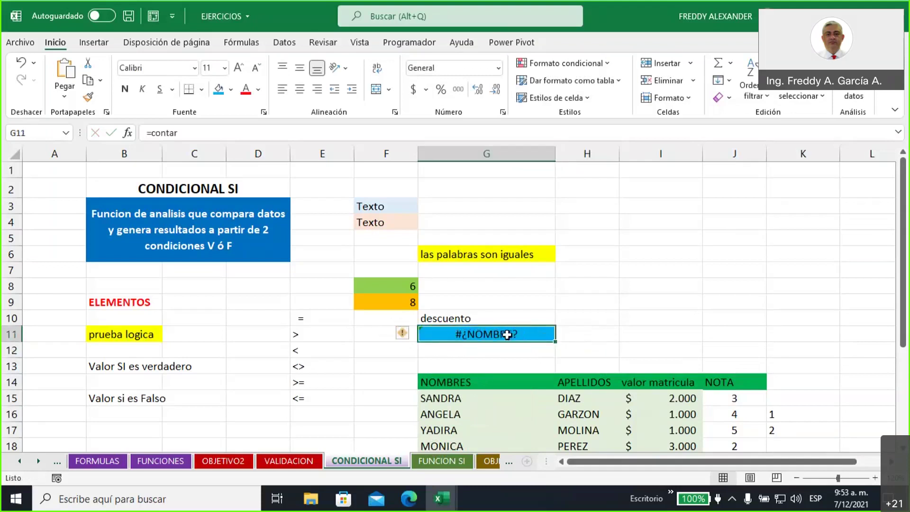
{"action": "left_click", "coordinate": [189, 132]}
{"action": "left_click_drag", "start_coordinate": [179, 133], "coordinate": [157, 133]}
{"action": "key", "text": "Escape"}
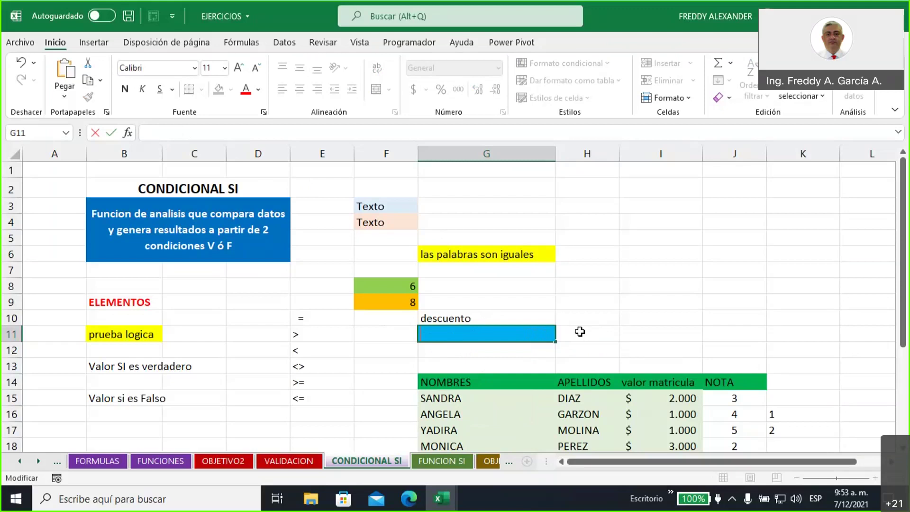
{"action": "left_click", "coordinate": [581, 331]}
{"action": "left_click", "coordinate": [574, 292]}
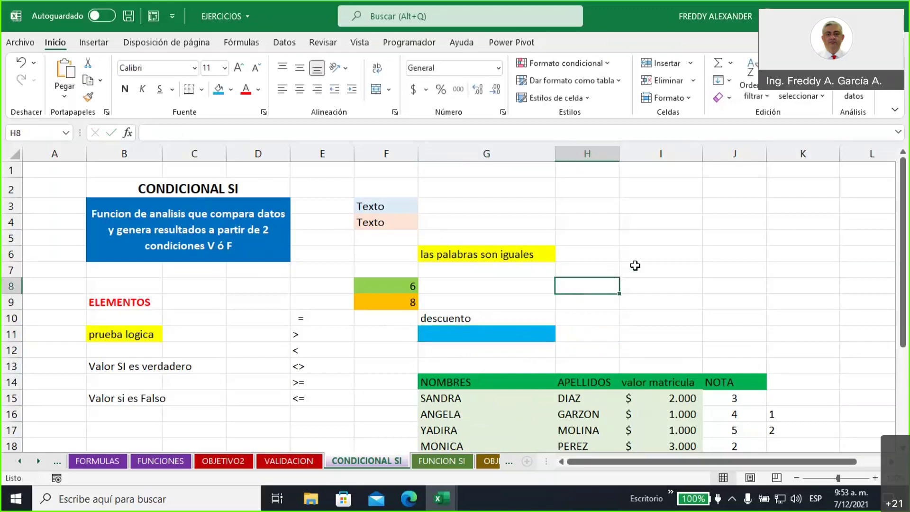